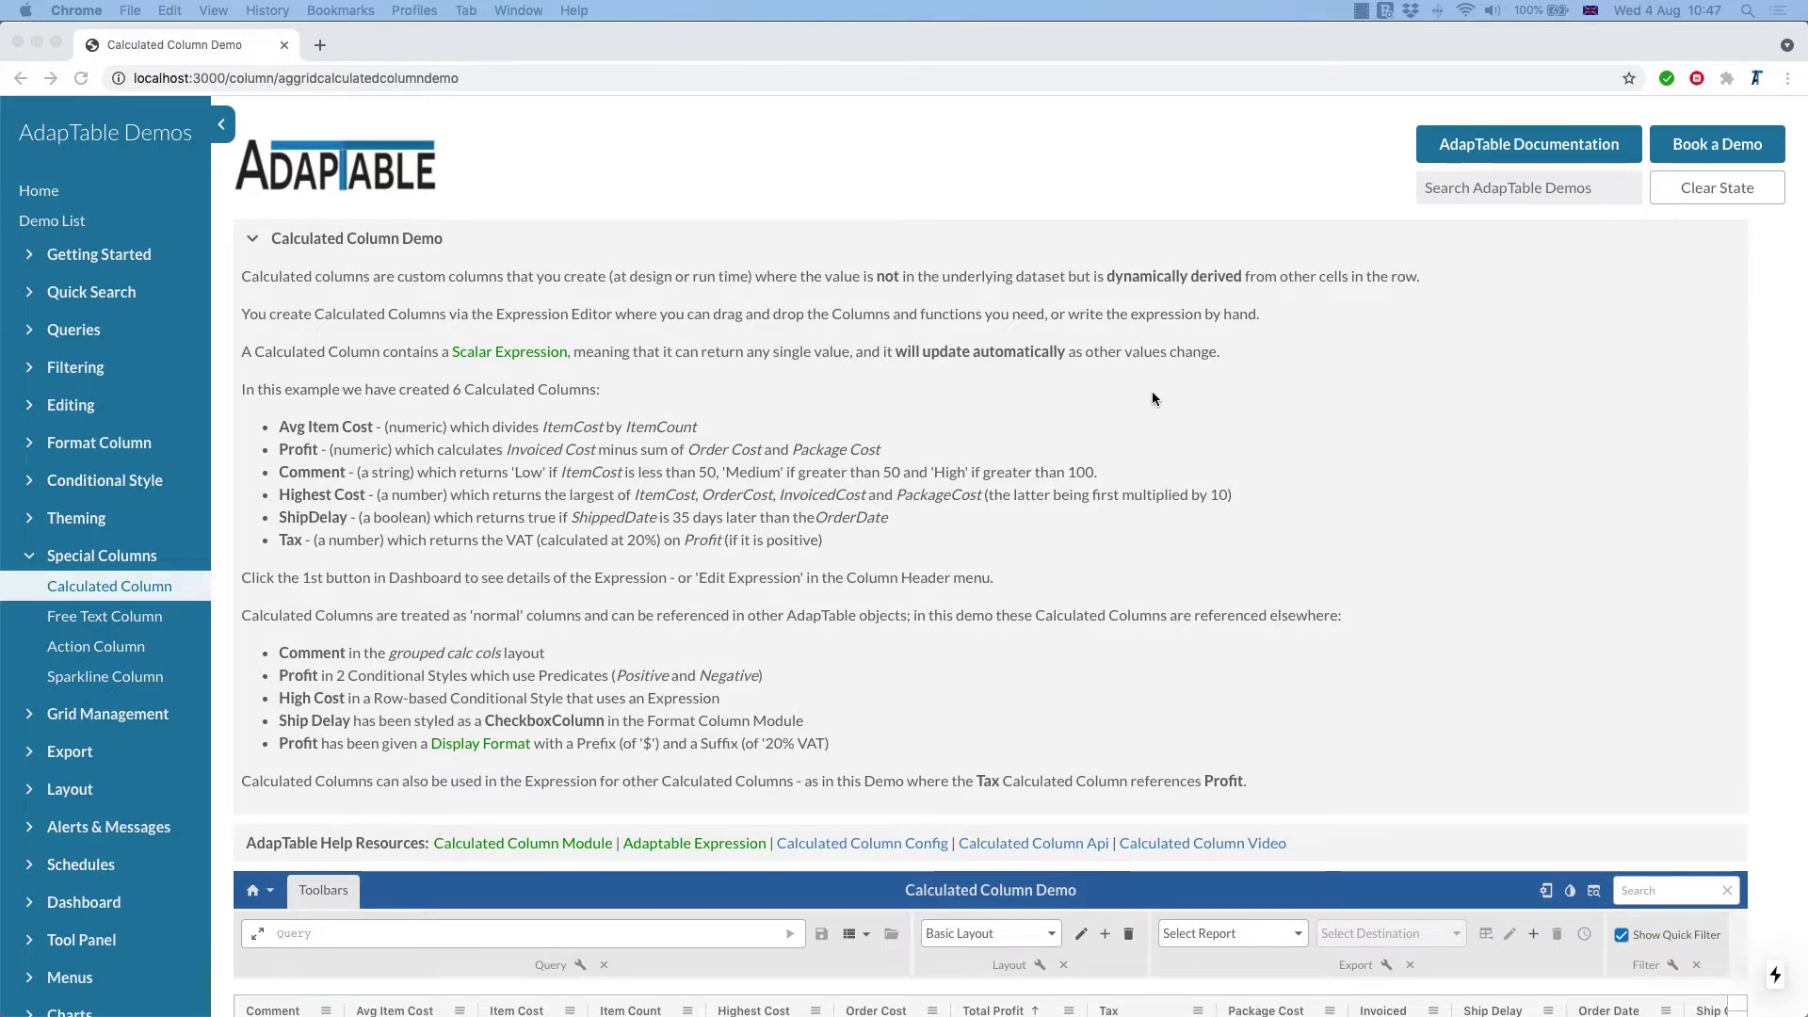
Step: Read the Calculated Column demo's description of its six calculated columns and where they are referenced
scroll(1151, 391, "down", 1)
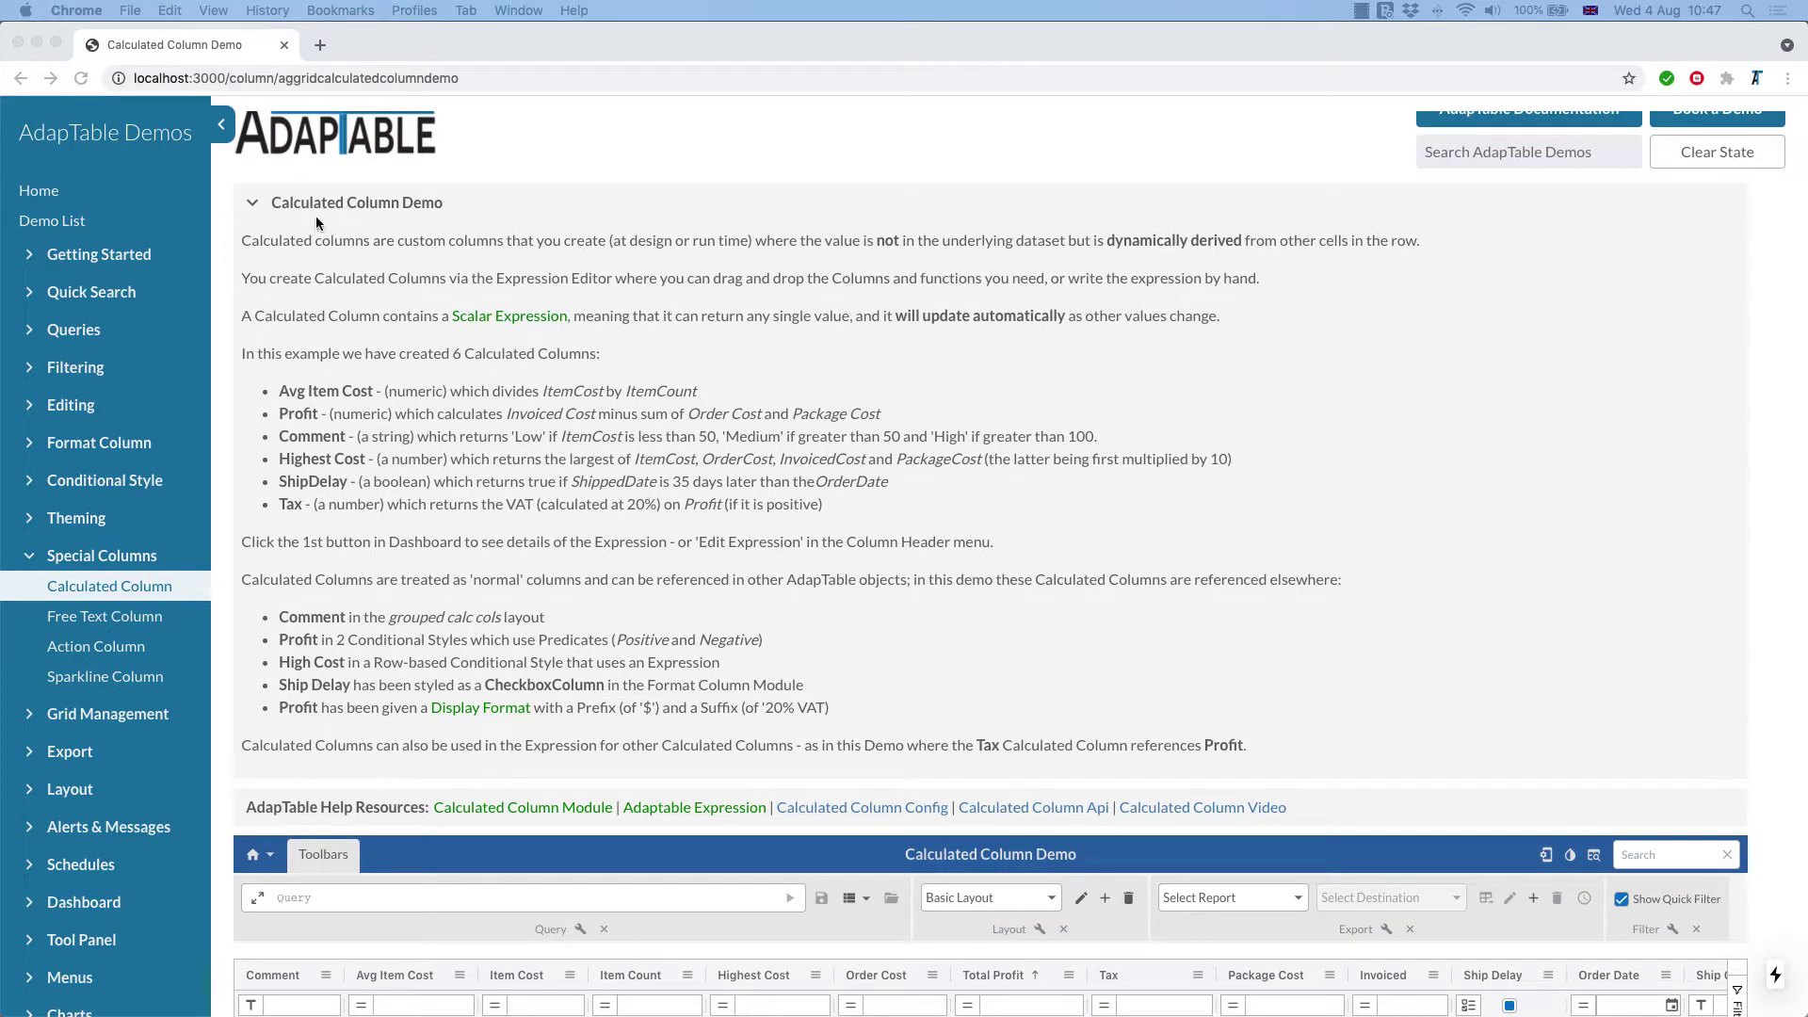
scroll(323, 218, "up", 1)
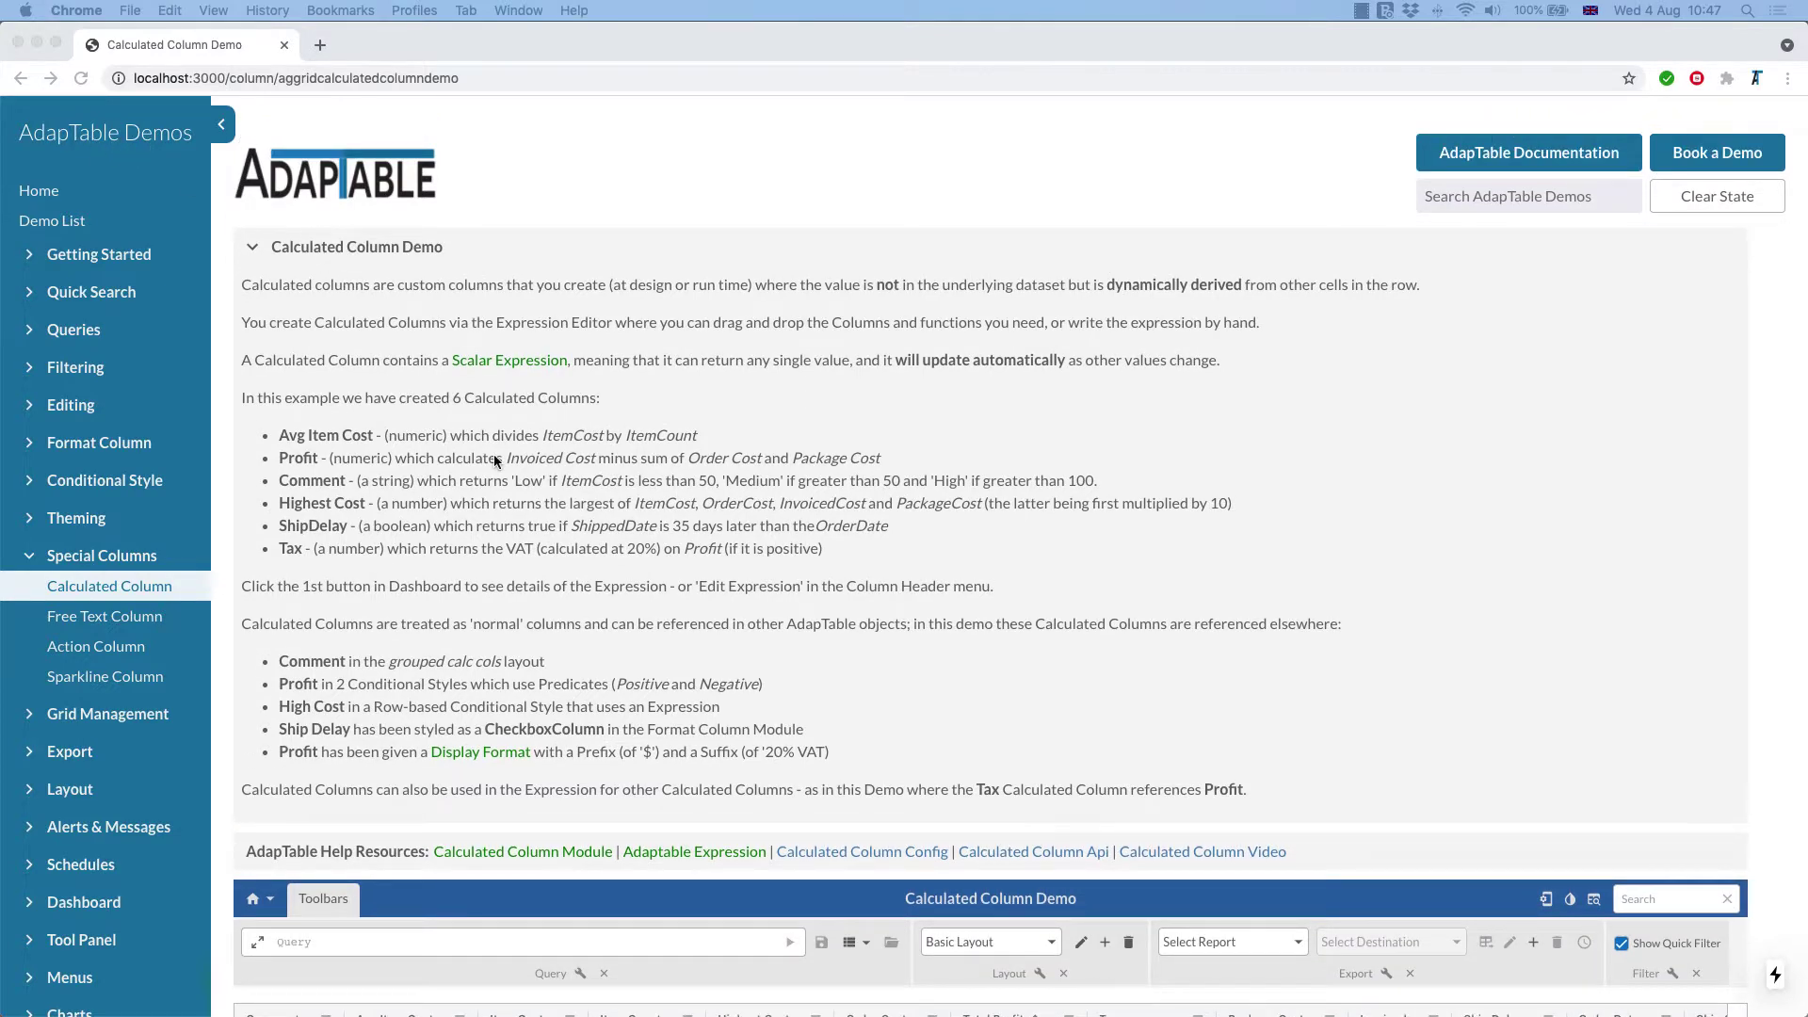
scroll(494, 454, "down", 2)
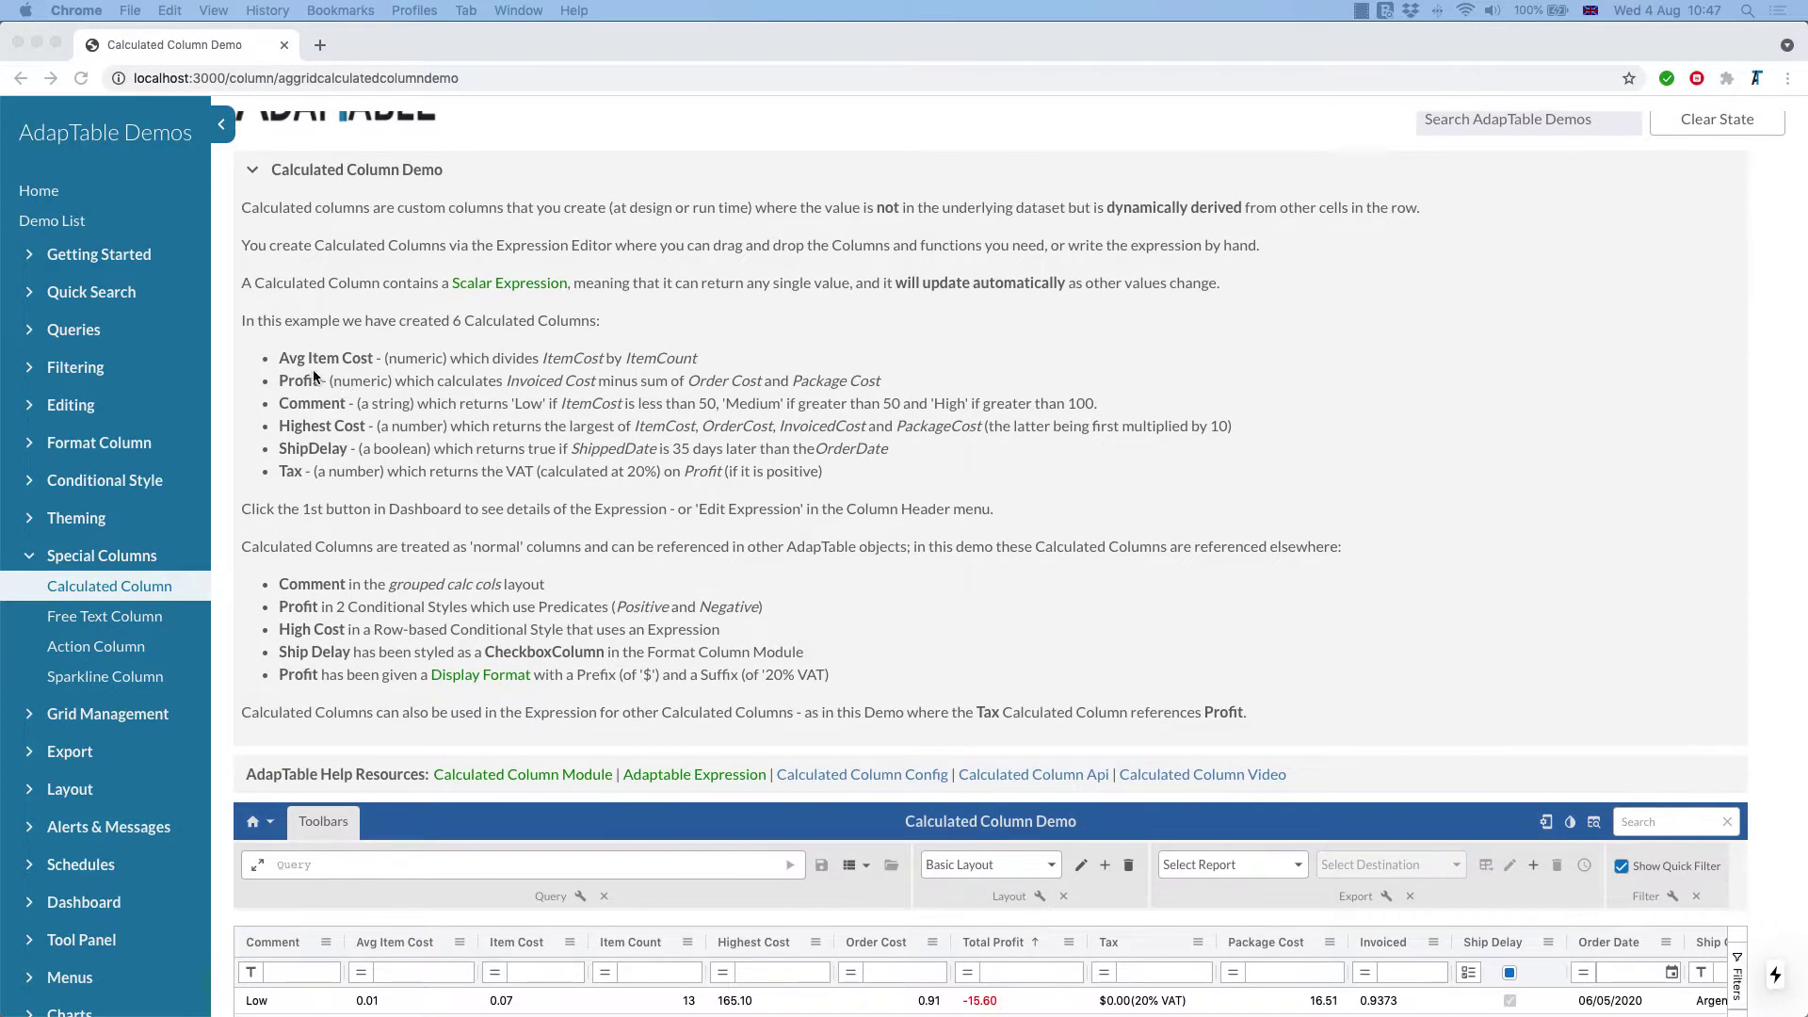
left_click(277, 359)
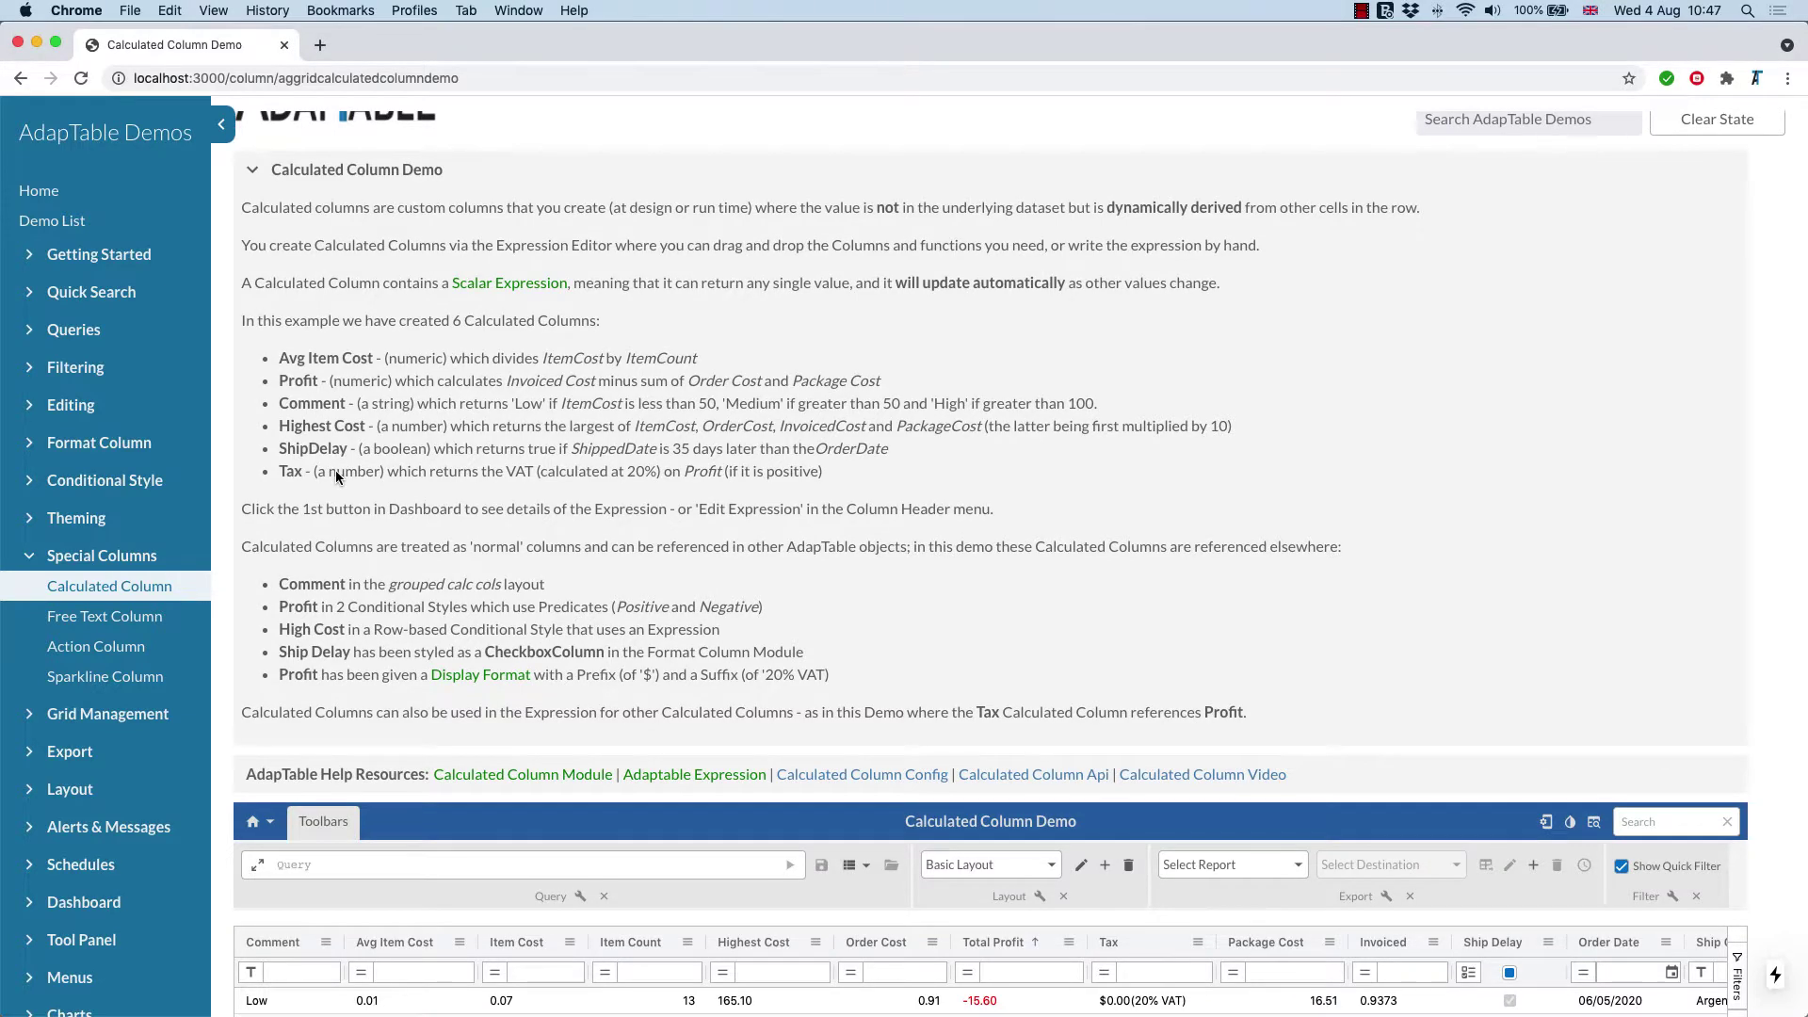
left_click_drag(335, 470, 279, 358)
scroll(373, 448, "down", 3)
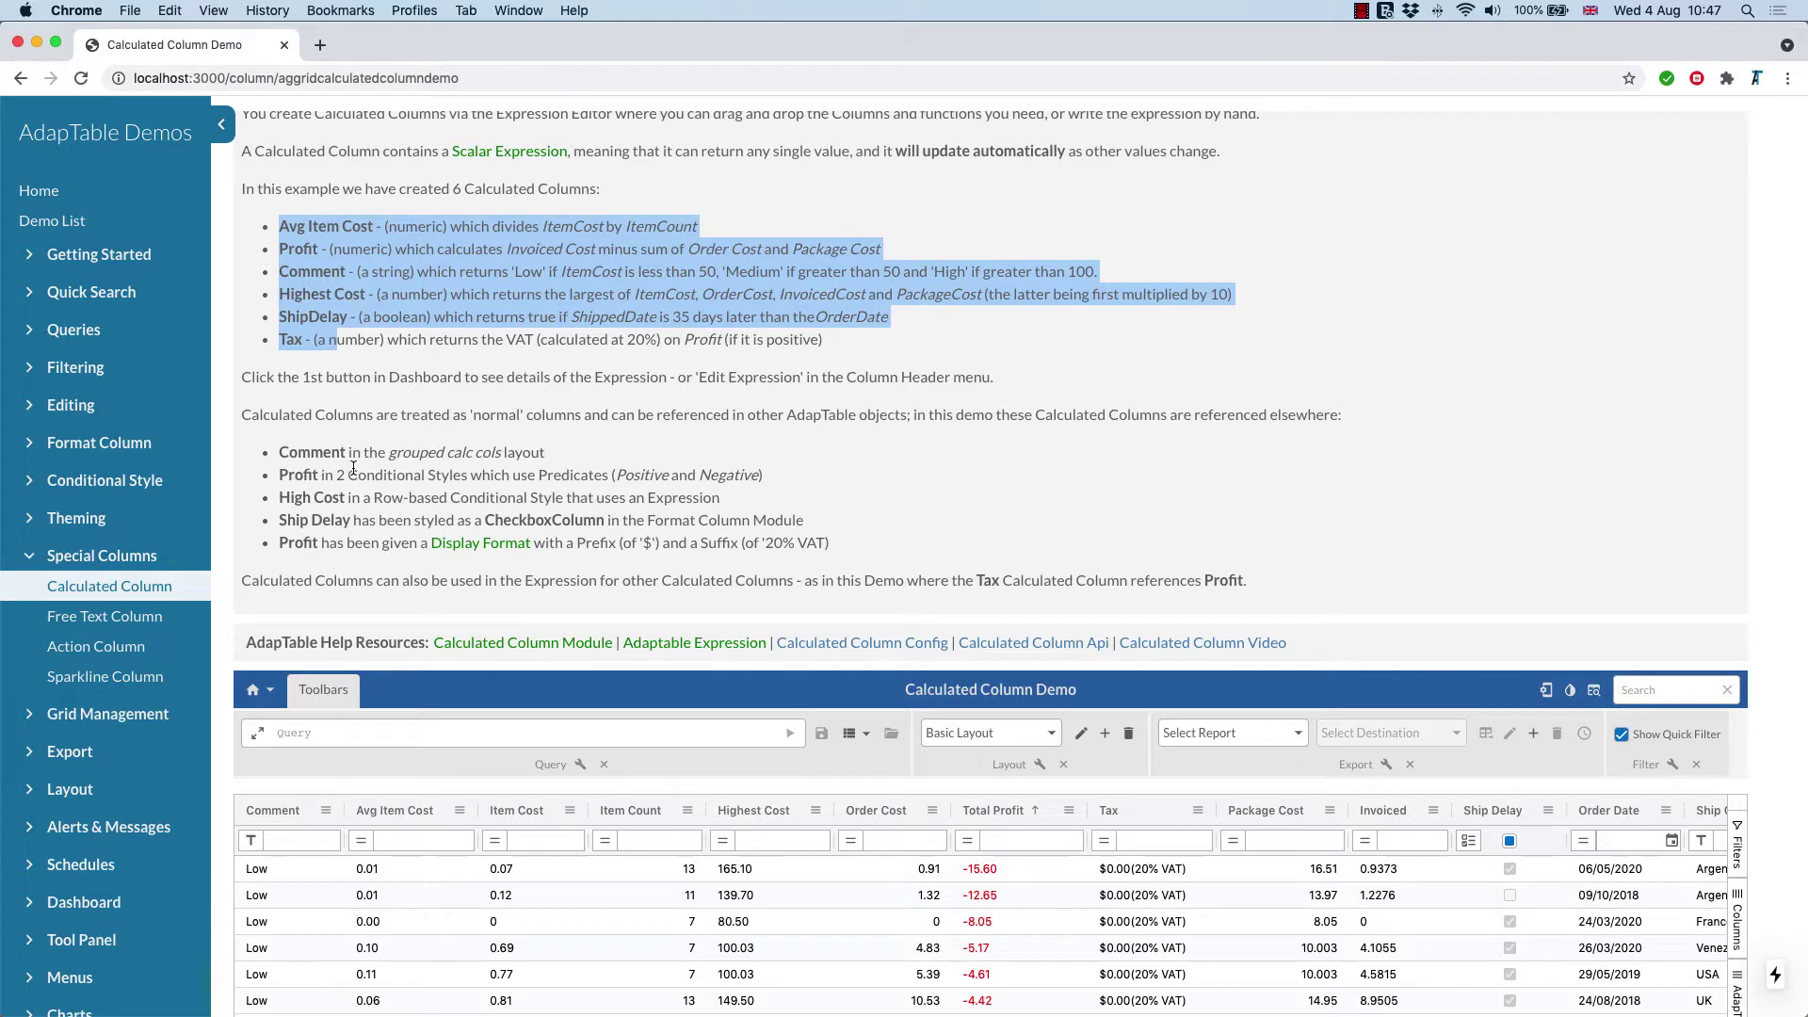
scroll(356, 488, "down", 1)
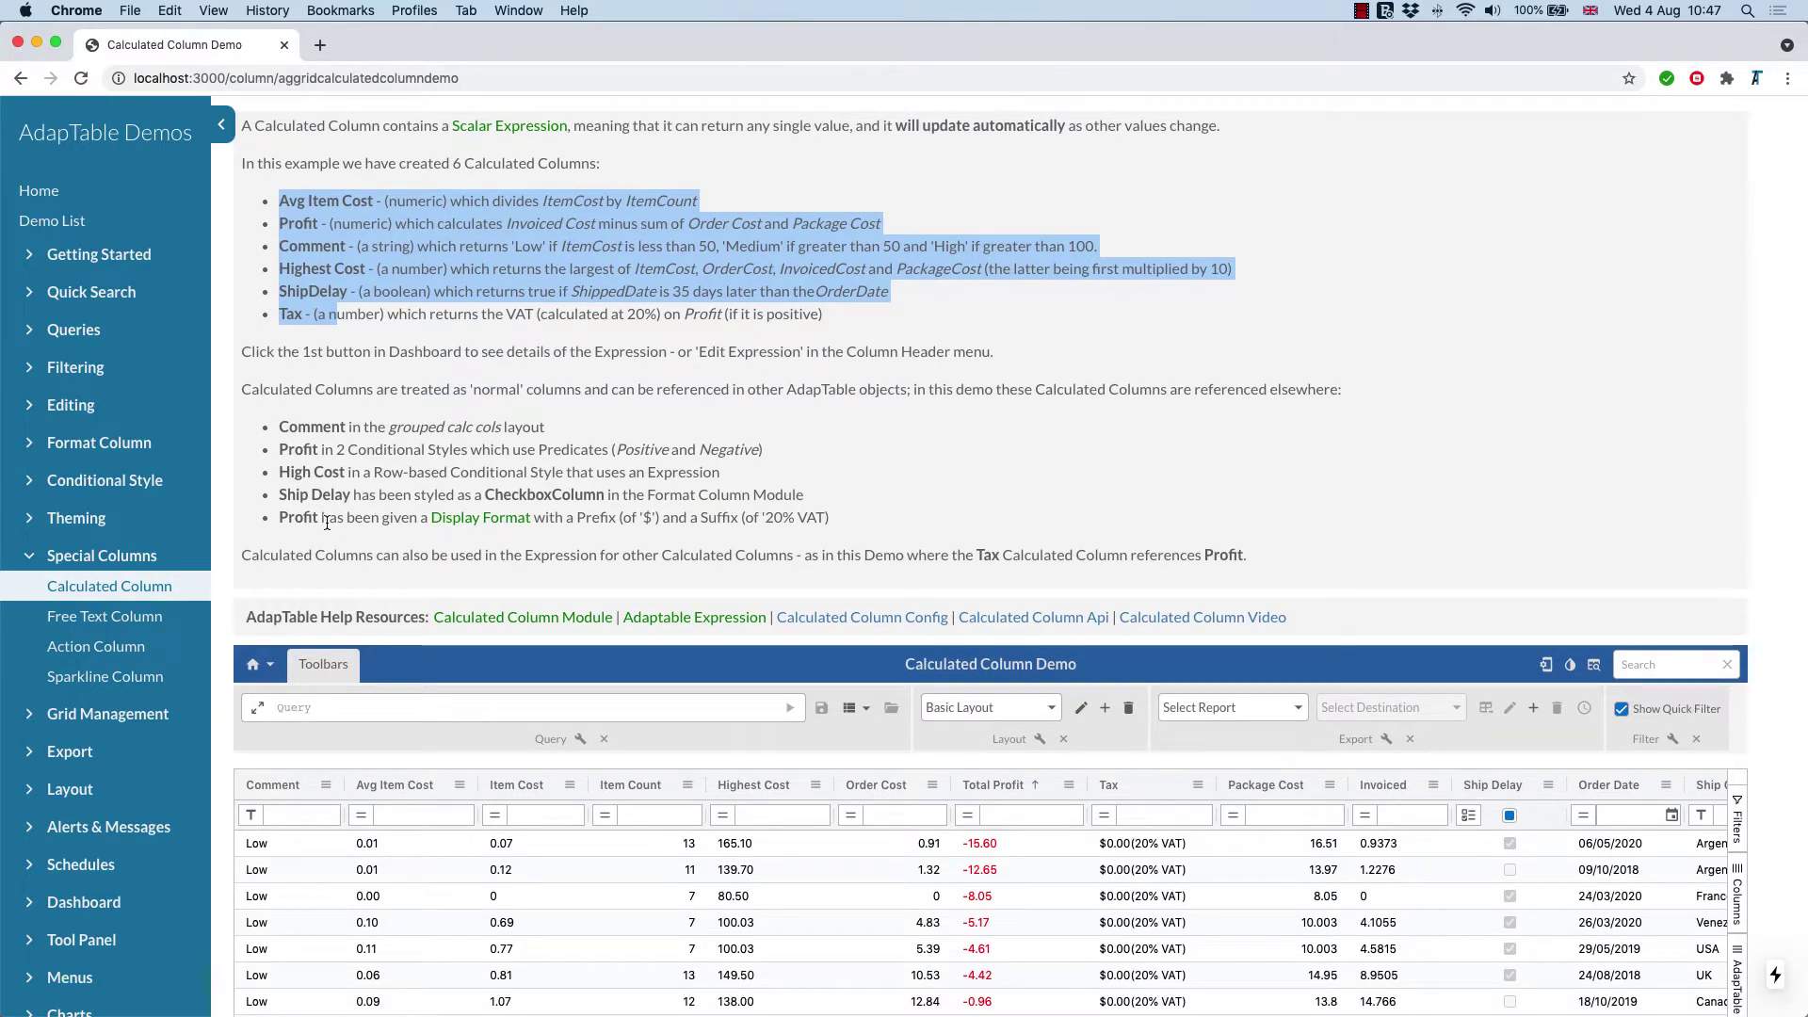
scroll(327, 522, "down", 1)
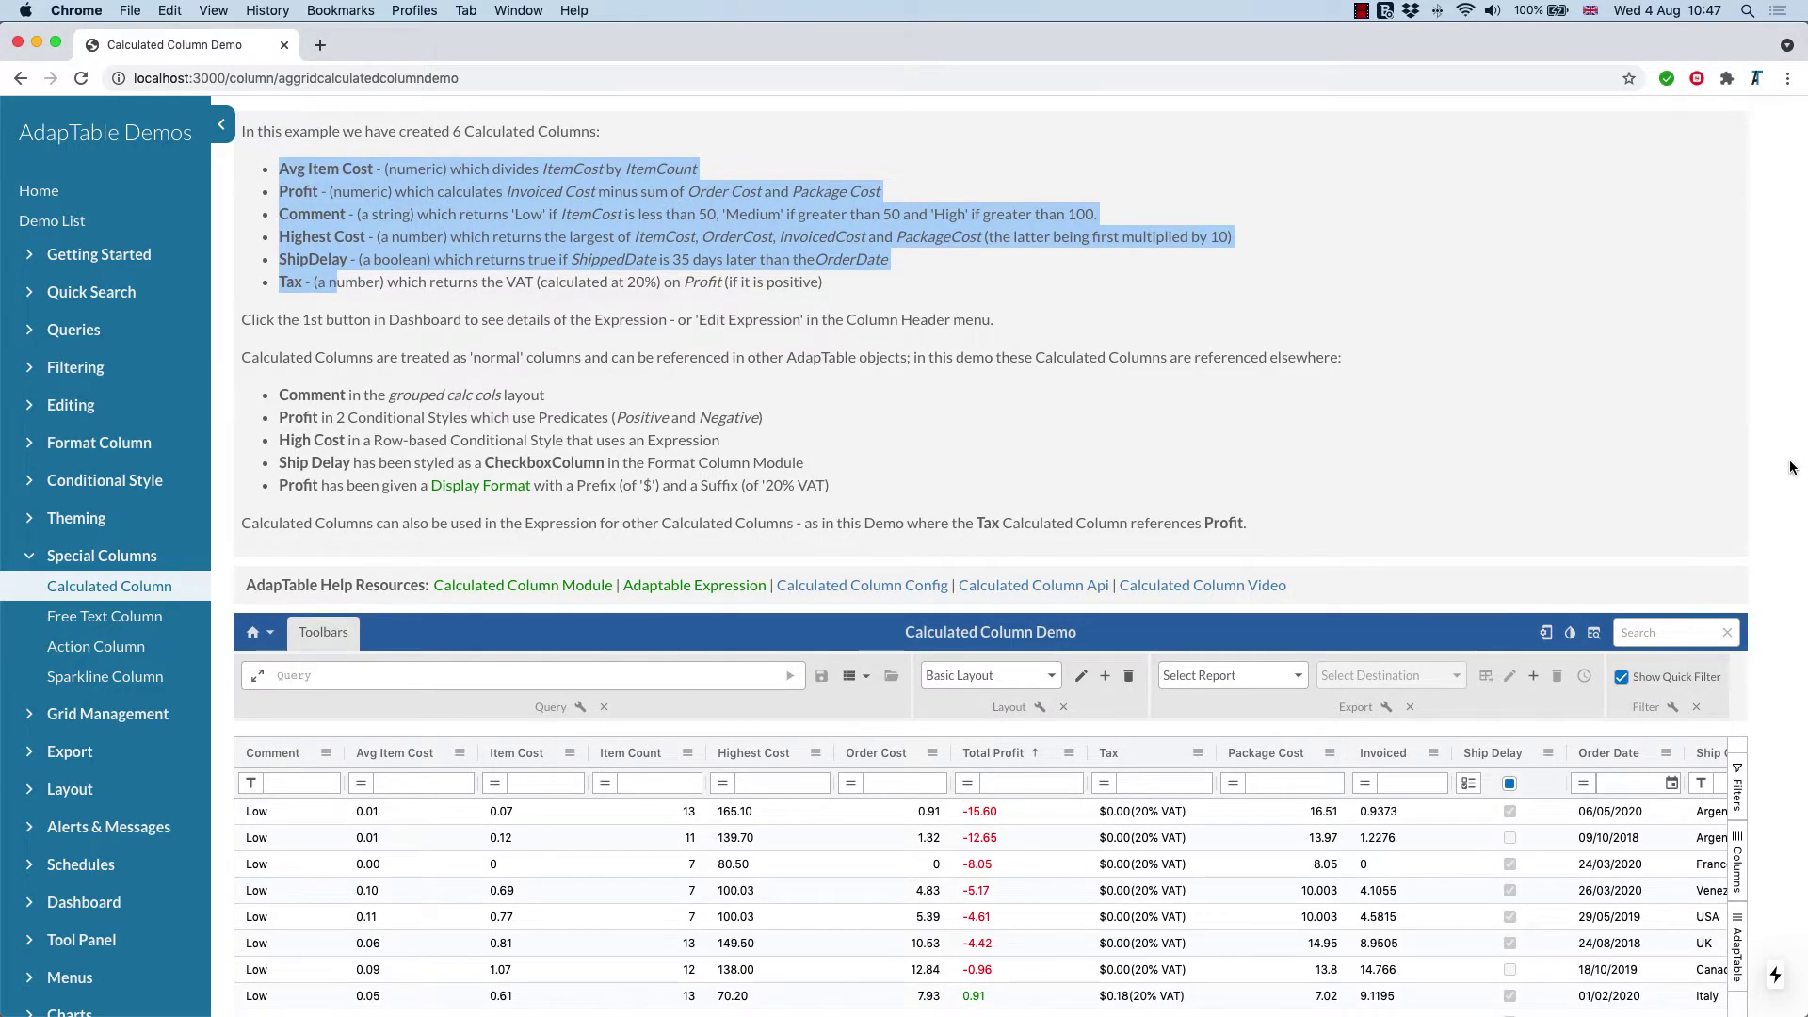
Step: Examine the demo's code for the calculated column definitions, conditional styles, format columns and layouts
scroll(1791, 467, "down", 15)
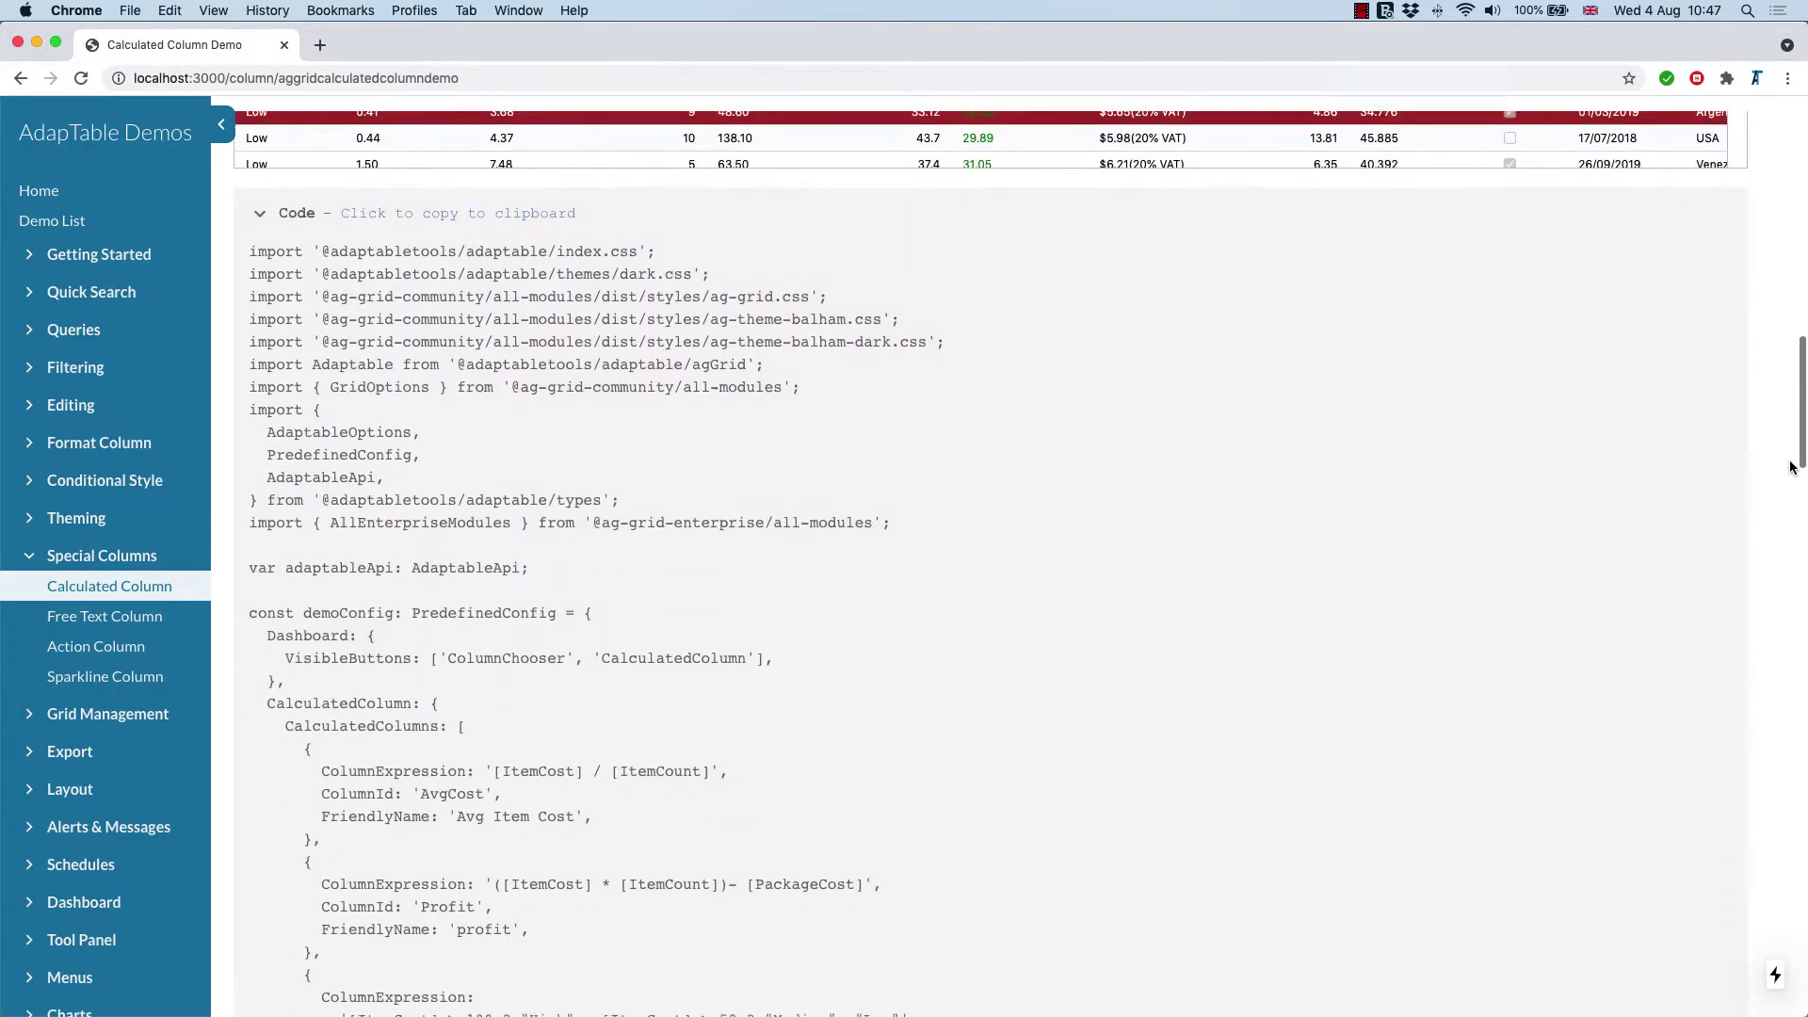
scroll(1791, 467, "down", 8)
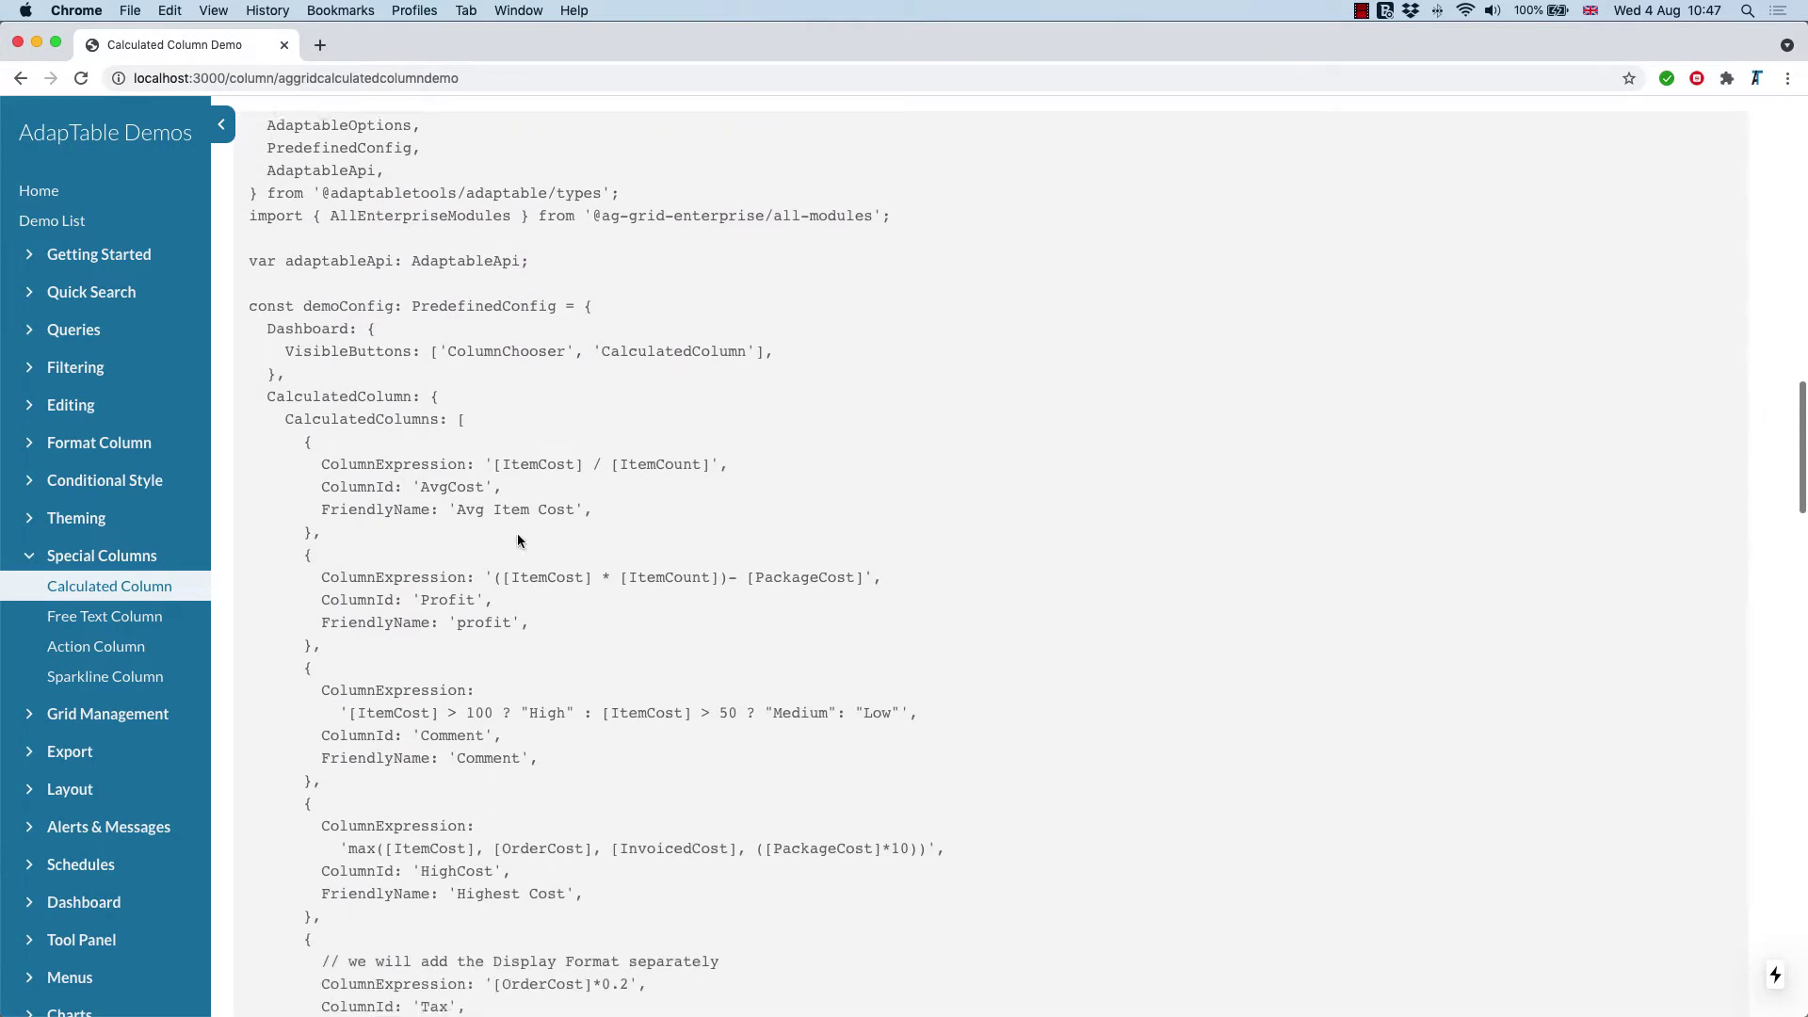
left_click_drag(267, 323, 316, 422)
scroll(316, 422, "down", 3)
left_click(371, 368)
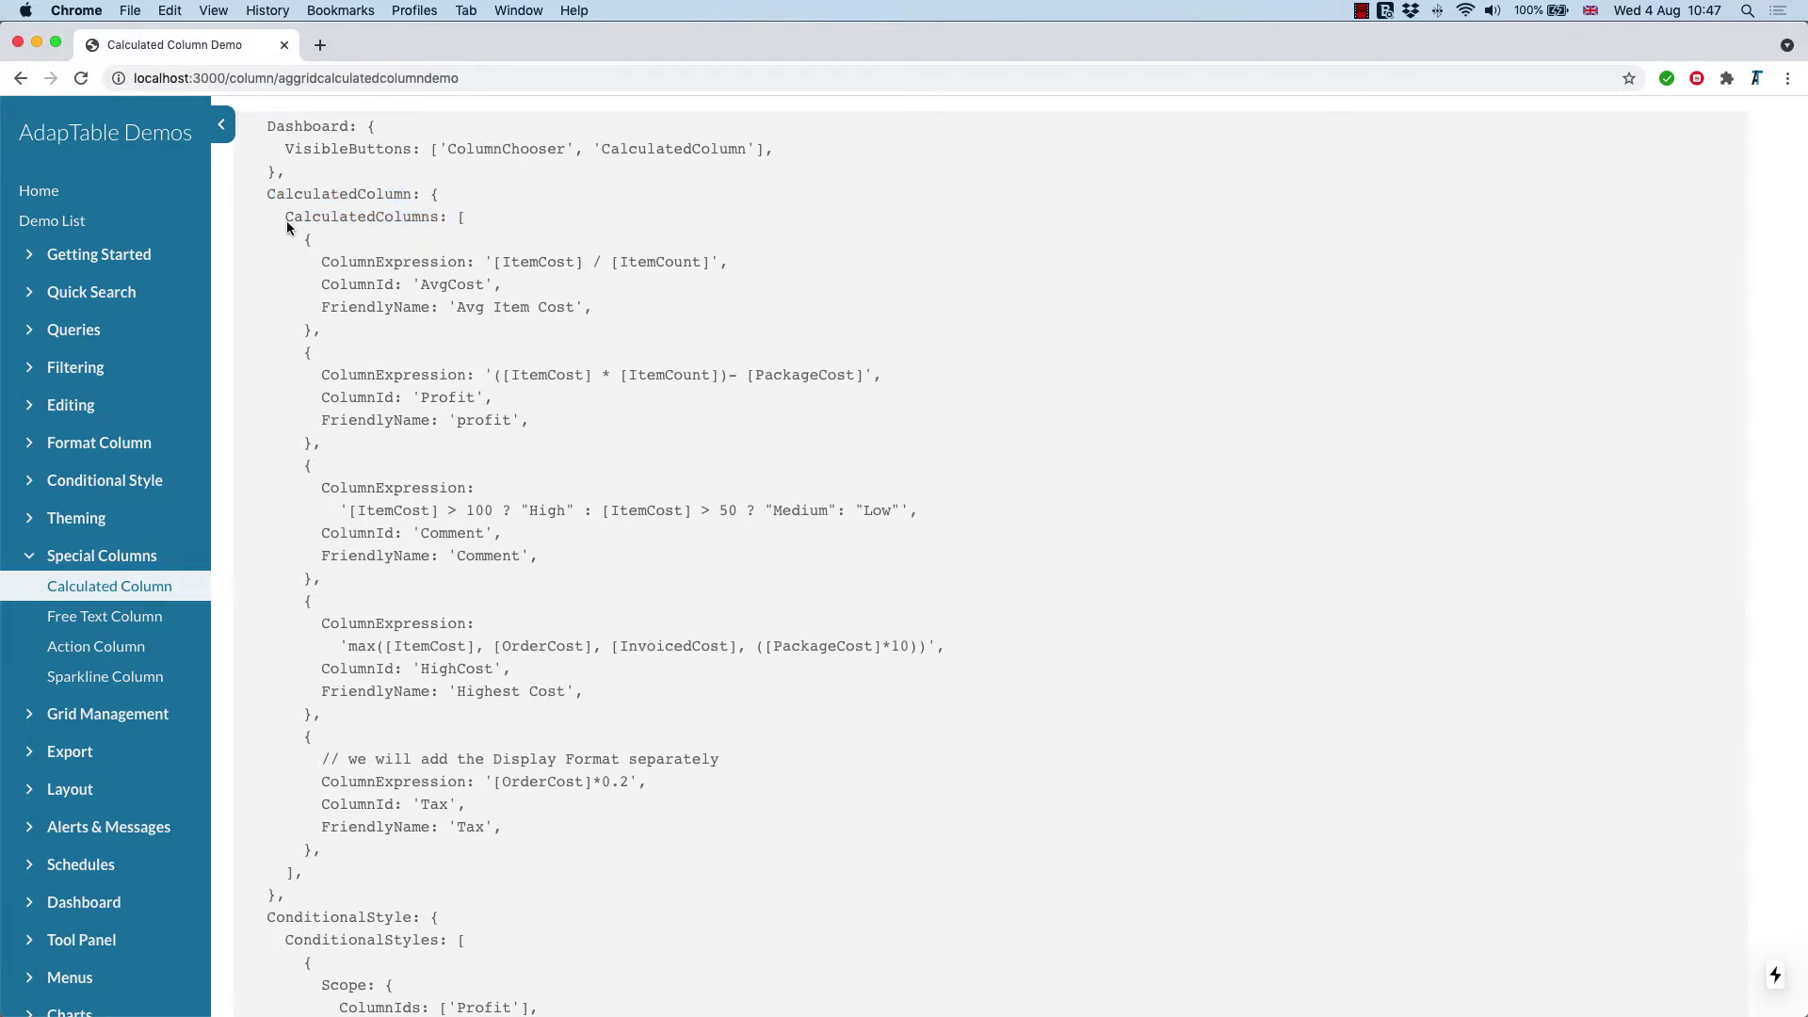
left_click_drag(286, 220, 259, 537)
left_click(260, 531)
scroll(379, 494, "down", 10)
scroll(357, 730, "down", 12)
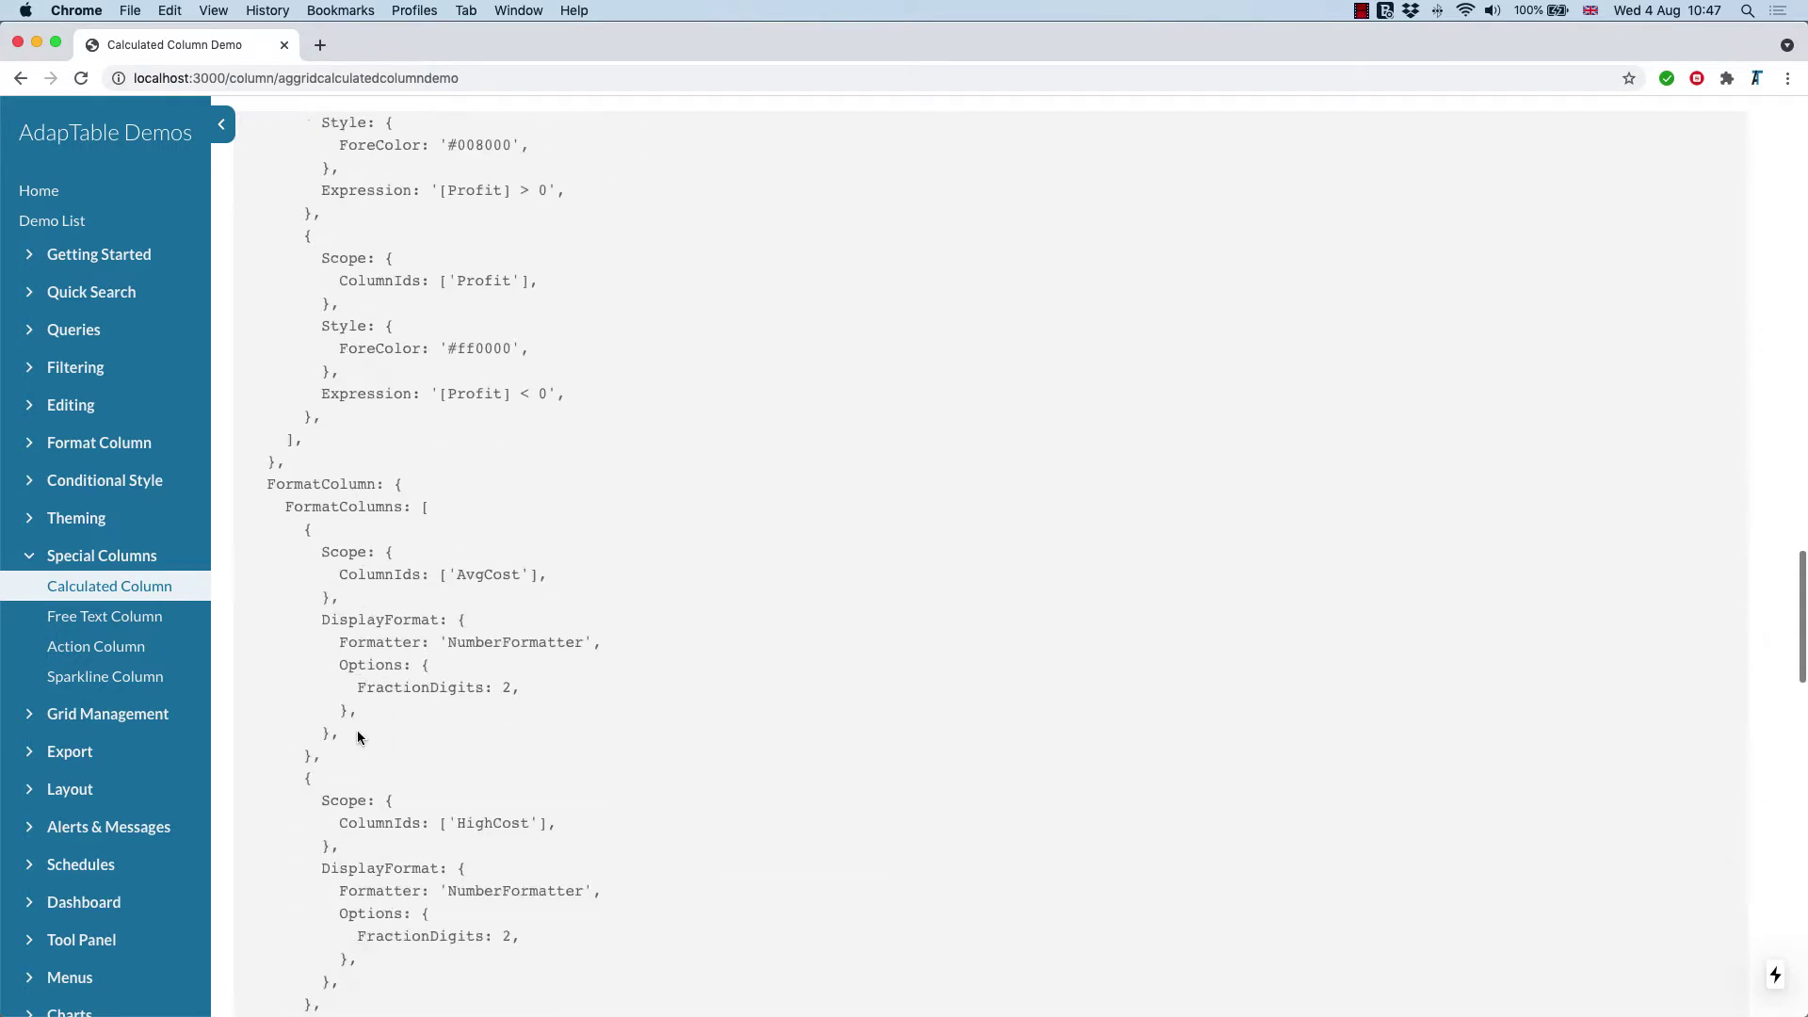
scroll(414, 614, "down", 20)
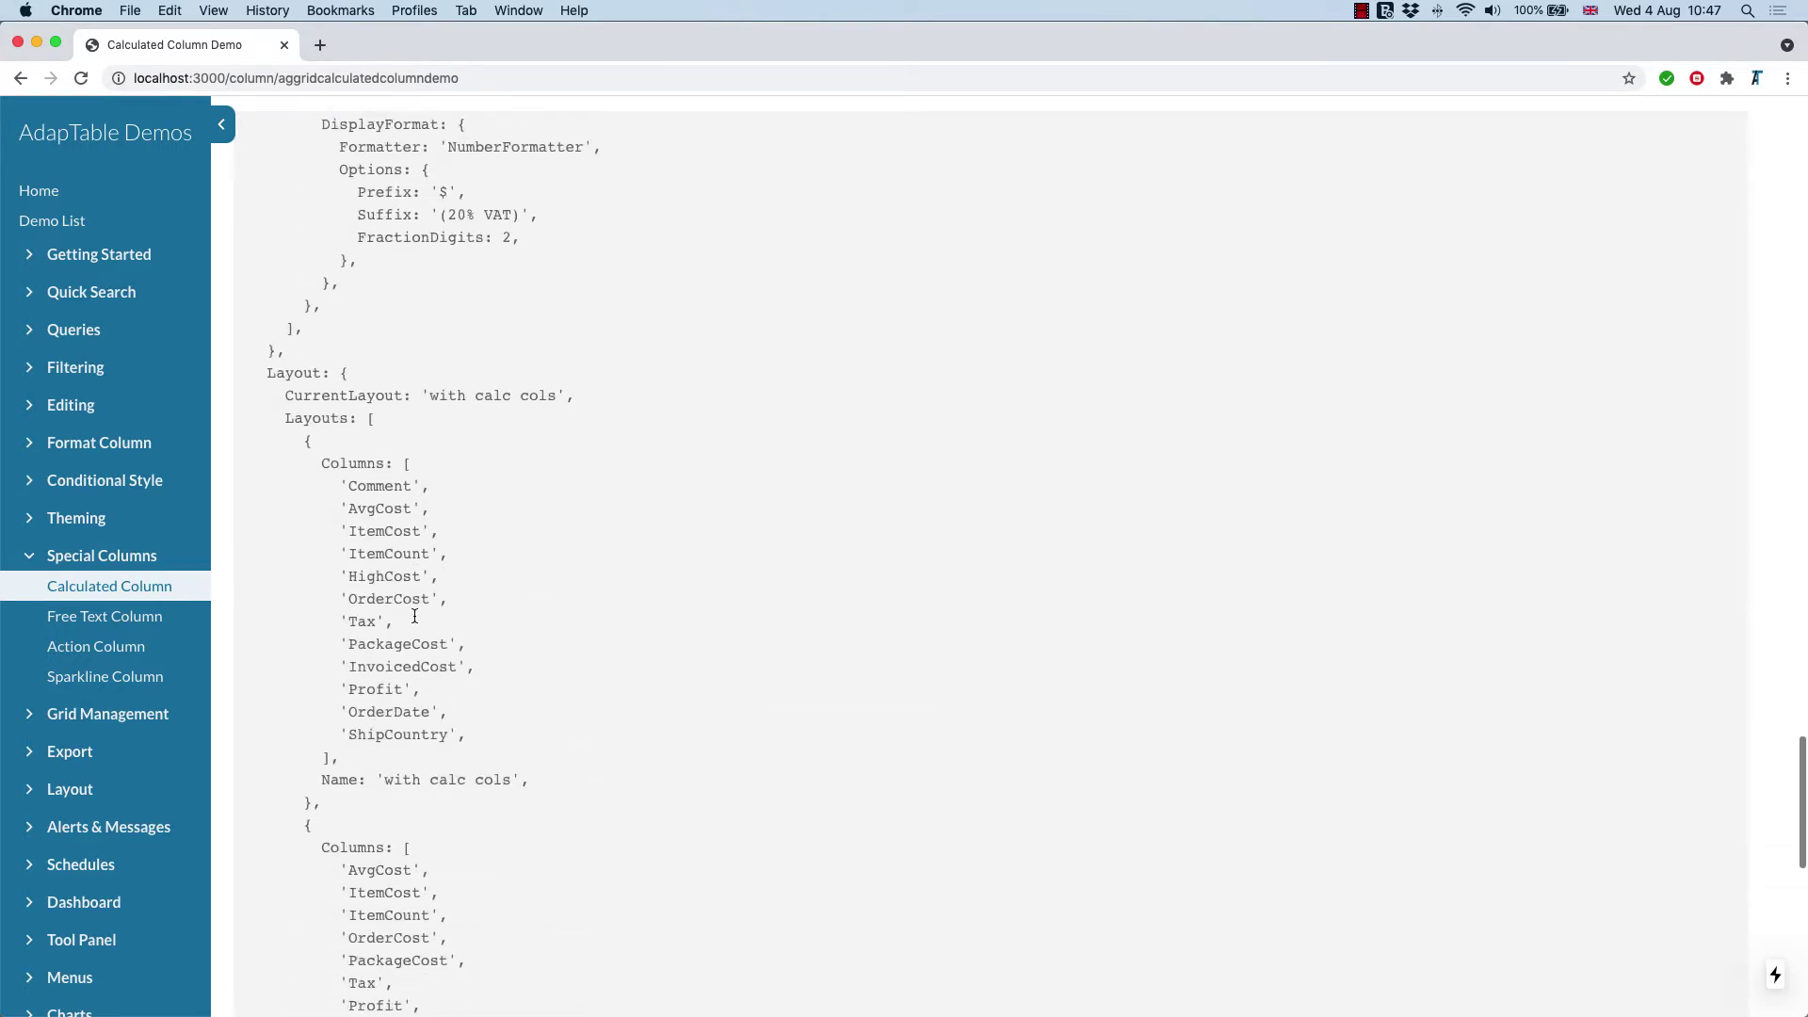
scroll(414, 614, "up", 20)
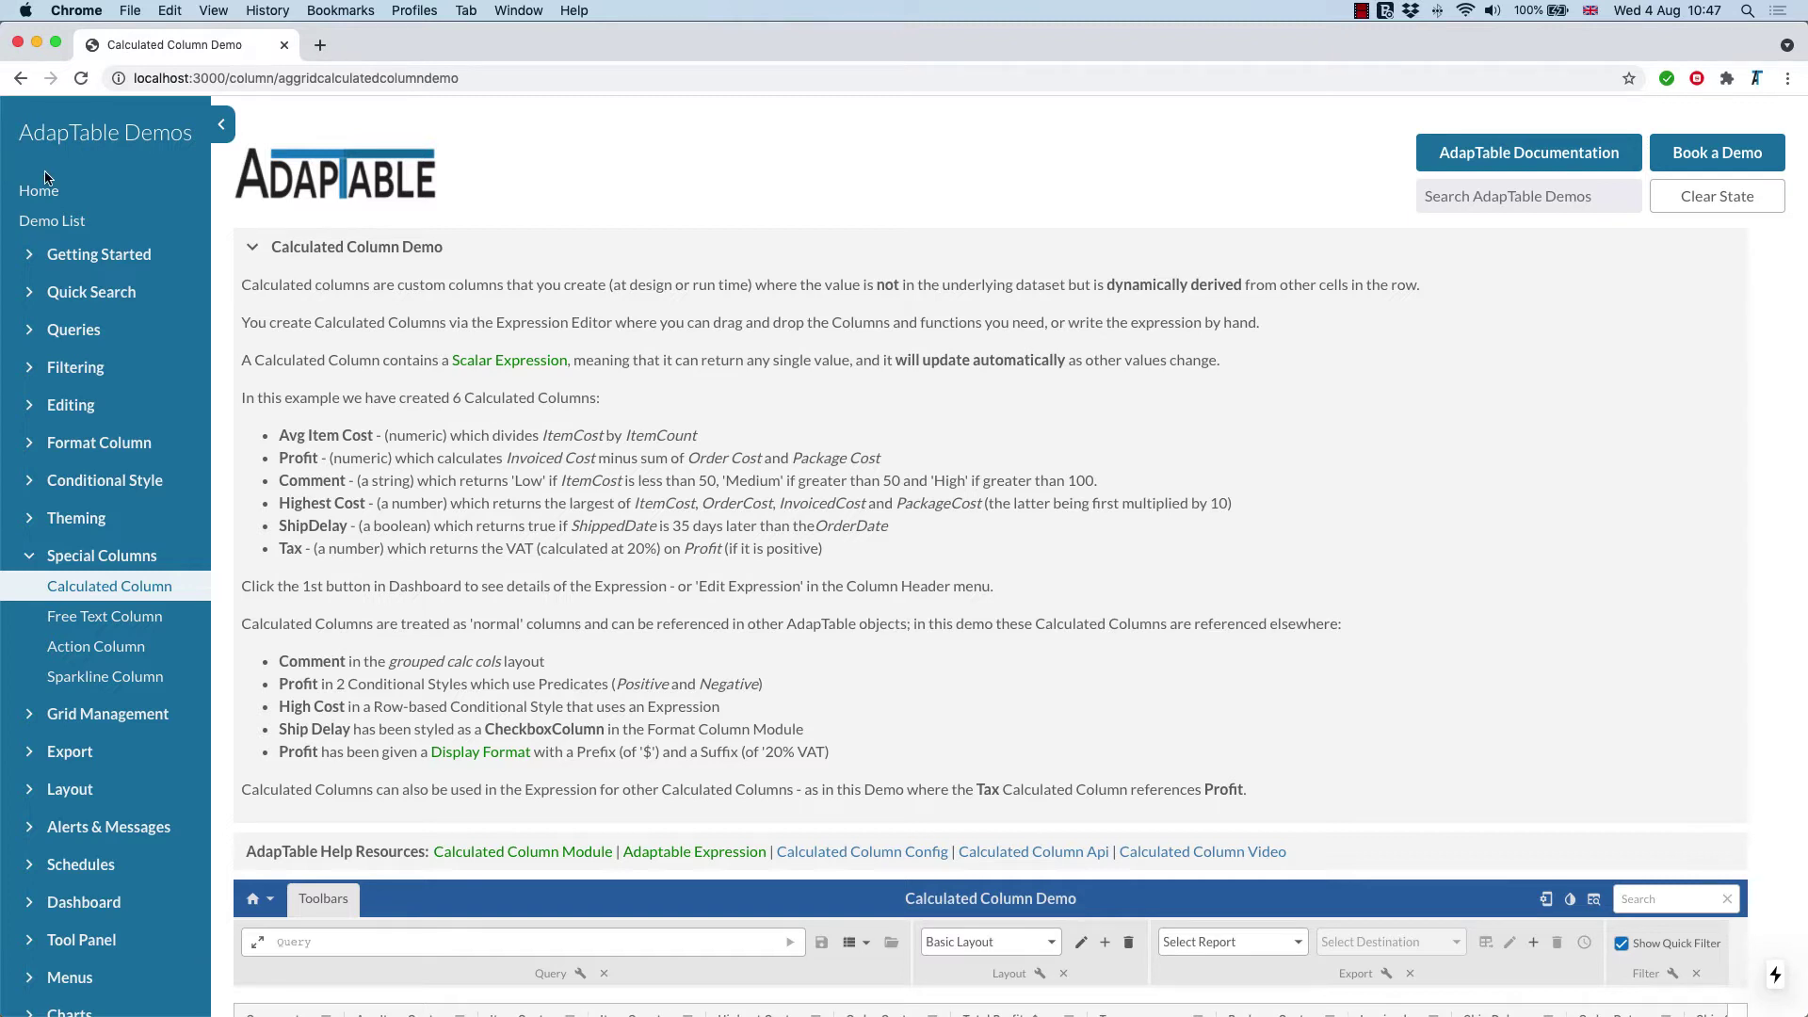
Step: Open the No Config demo from Getting Started and collapse the navigation sidebar and the demo description
left_click(26, 254)
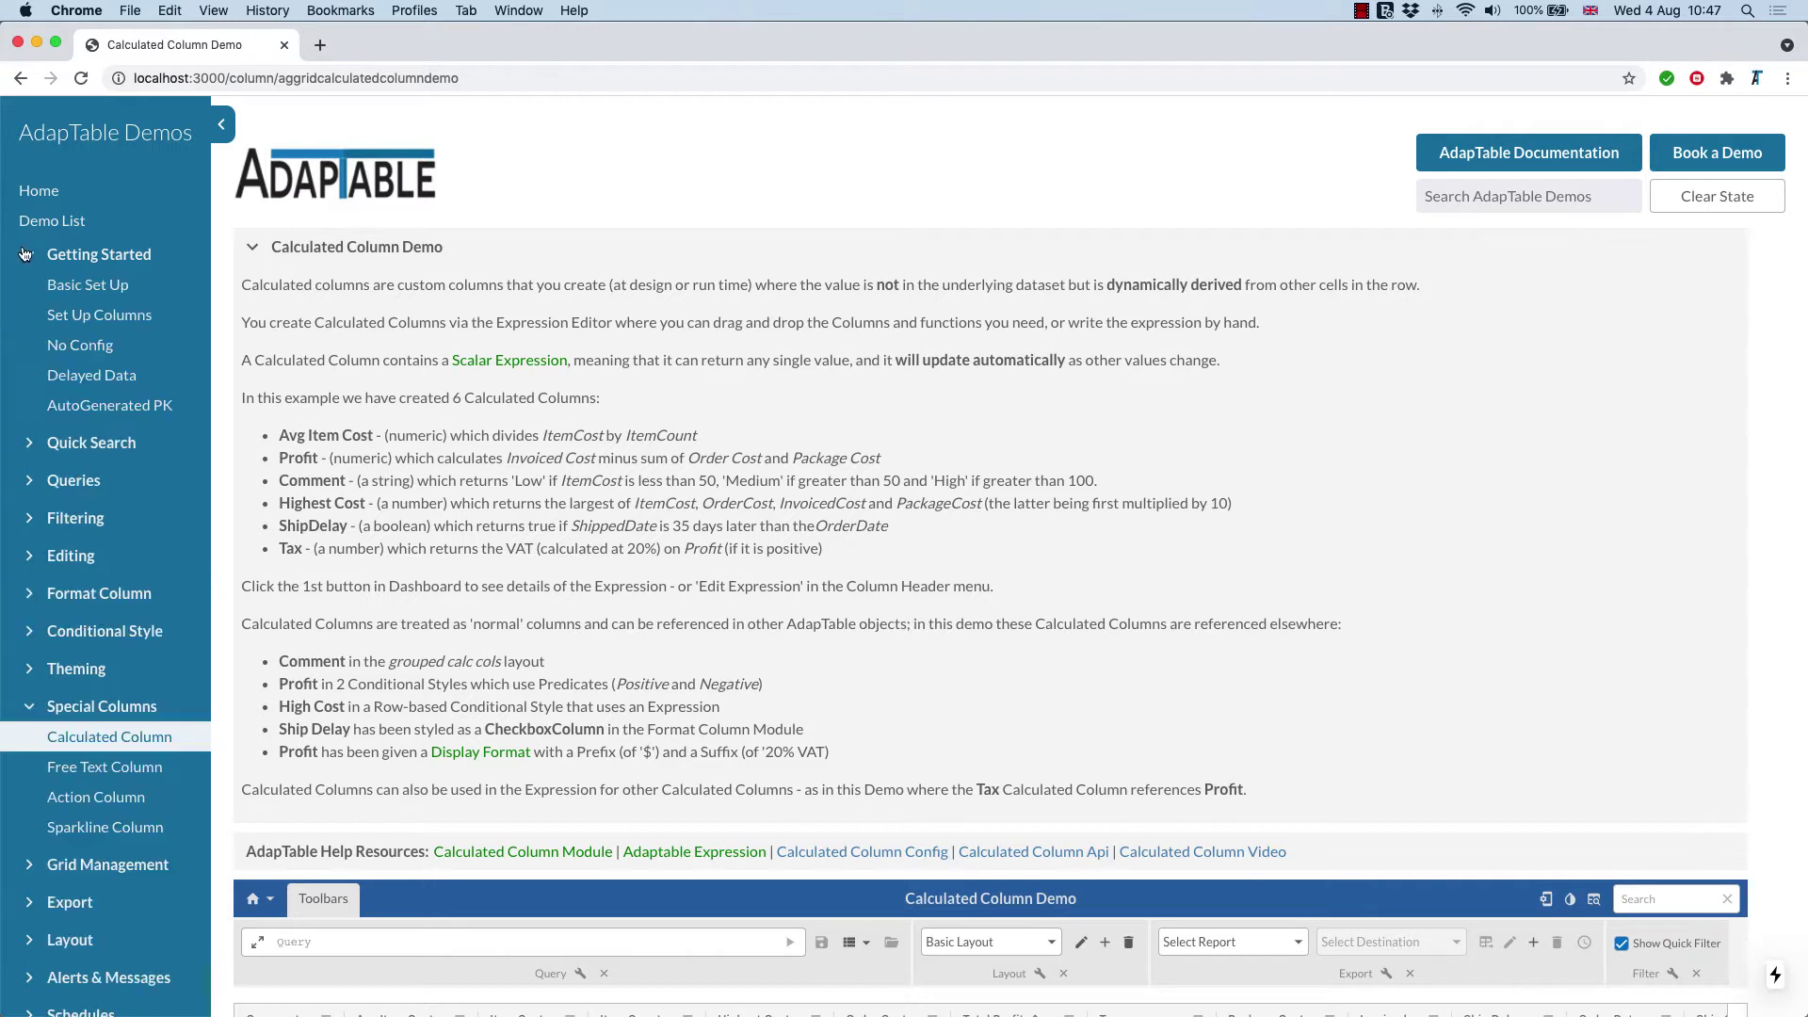
left_click(80, 354)
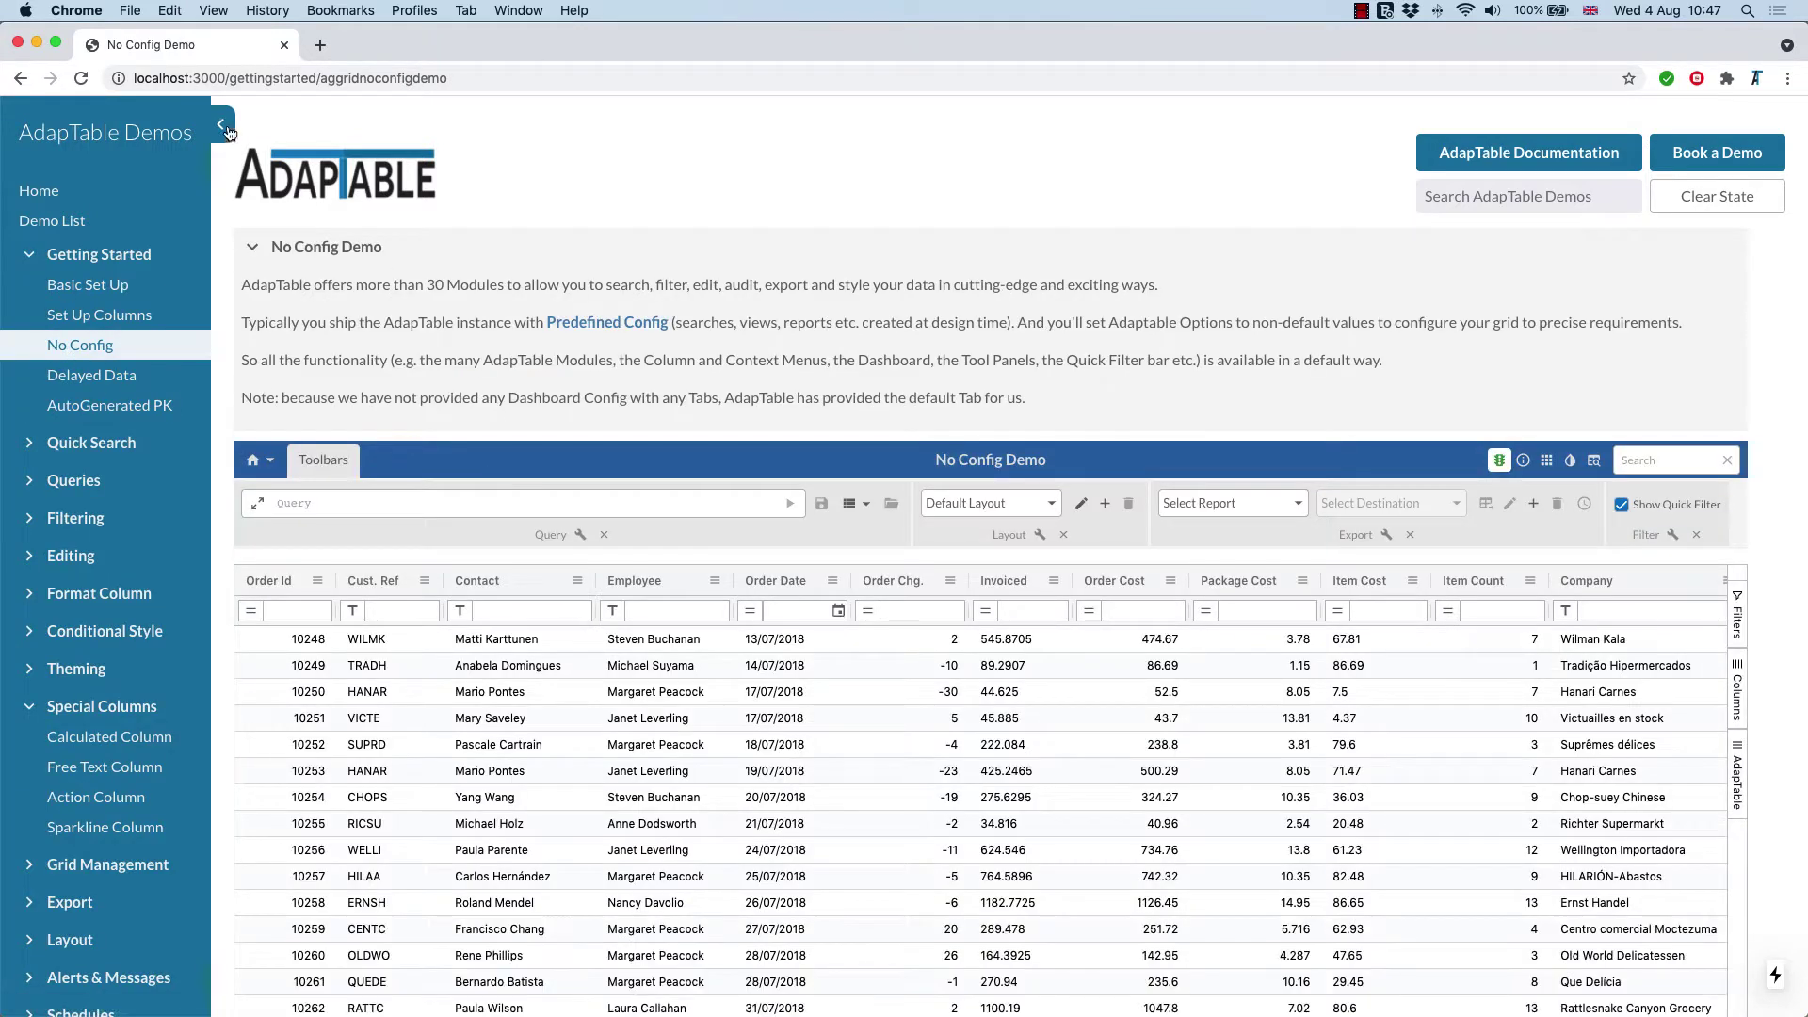
left_click(223, 126)
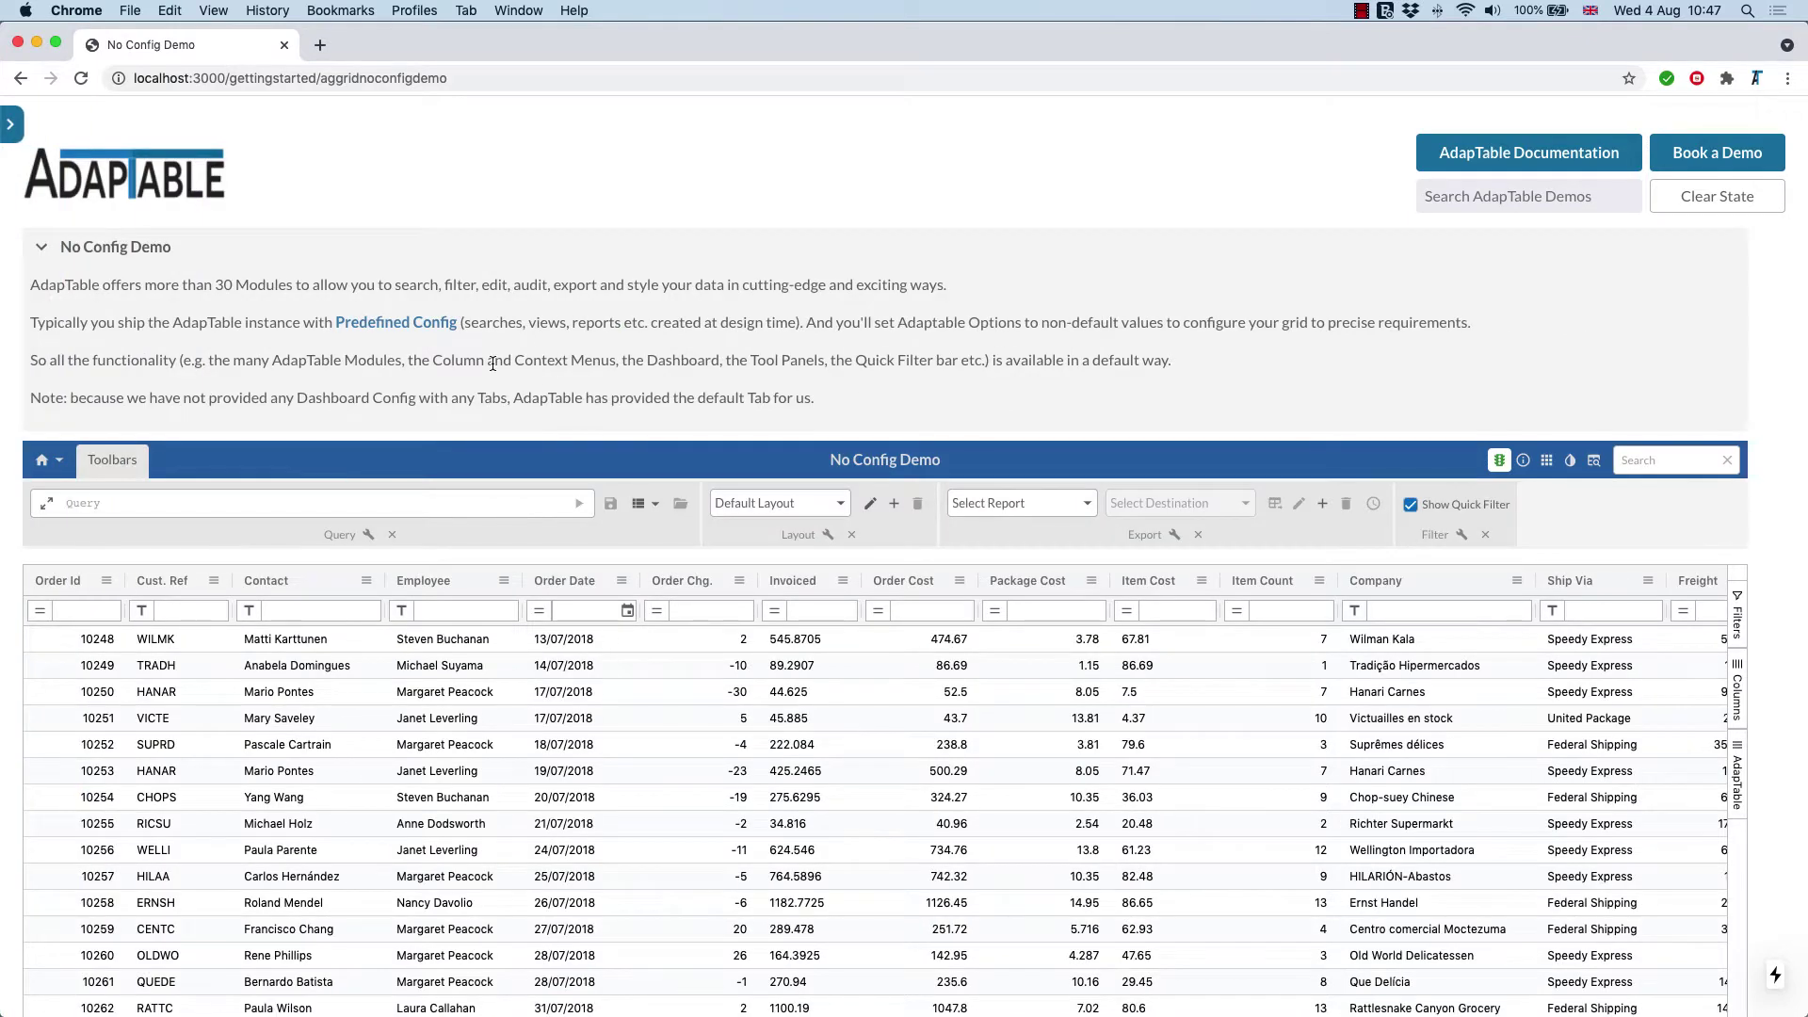
left_click(42, 247)
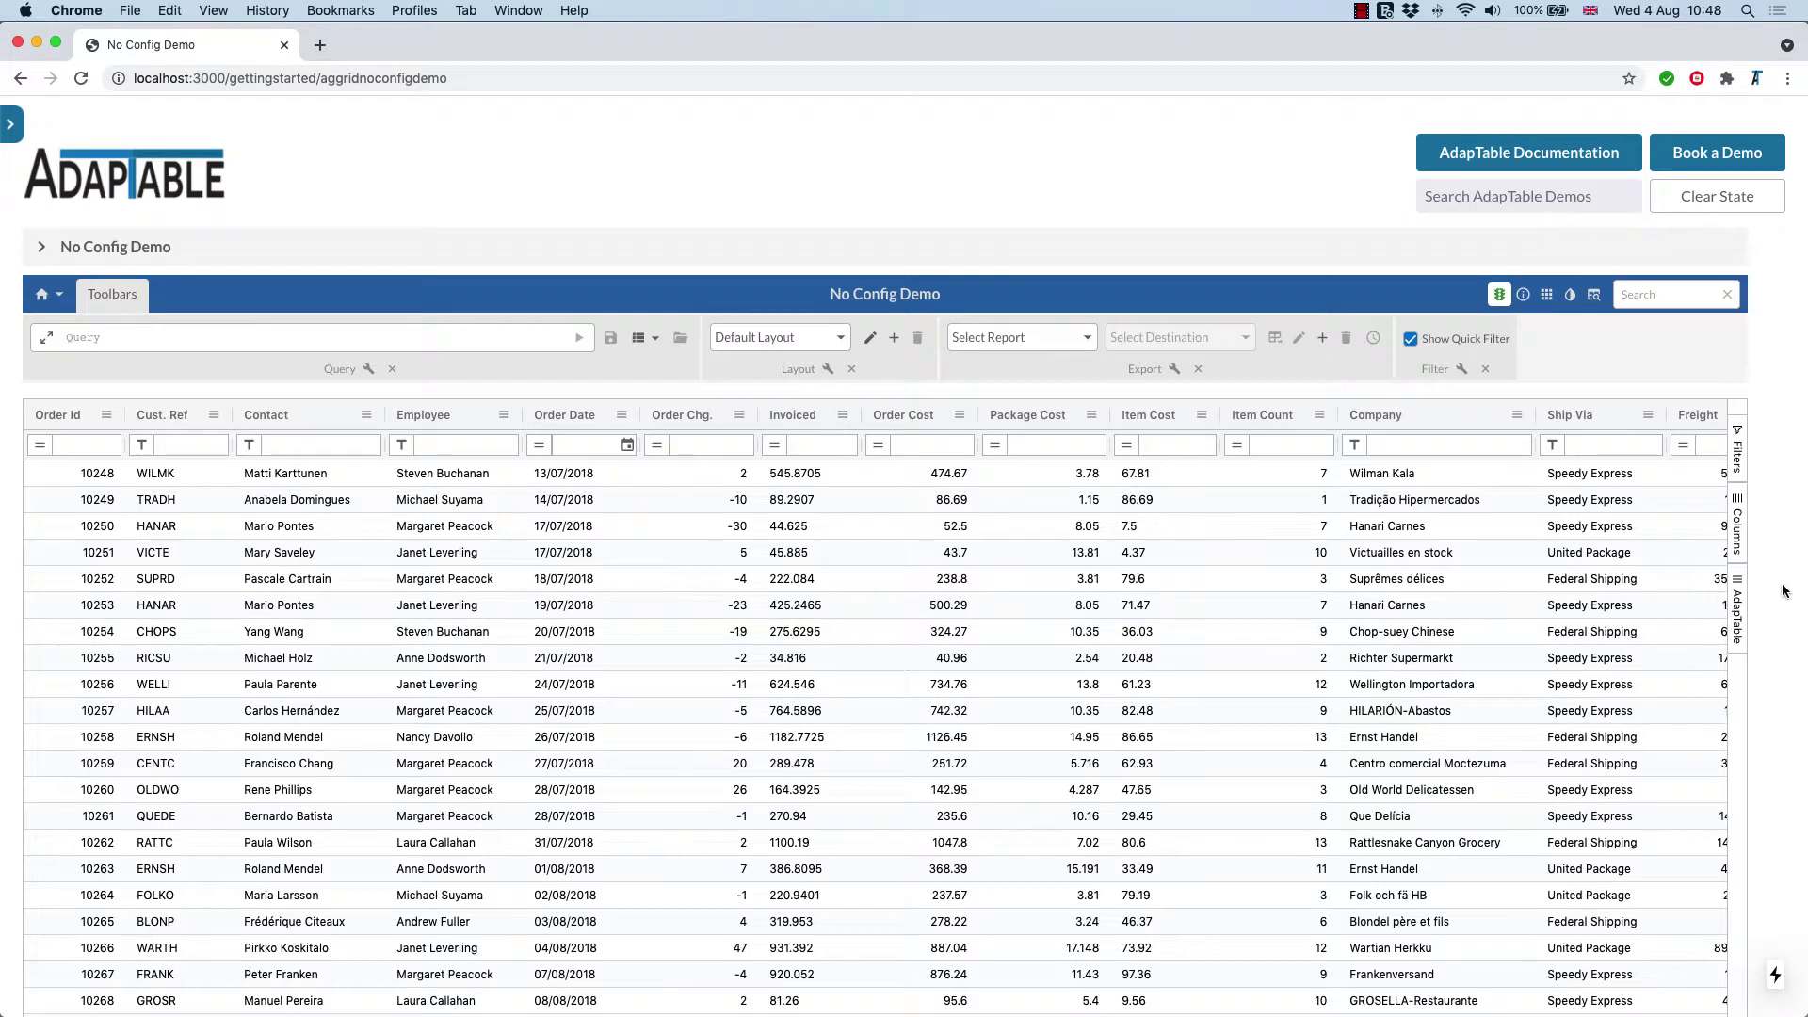
scroll(1782, 591, "down", 3)
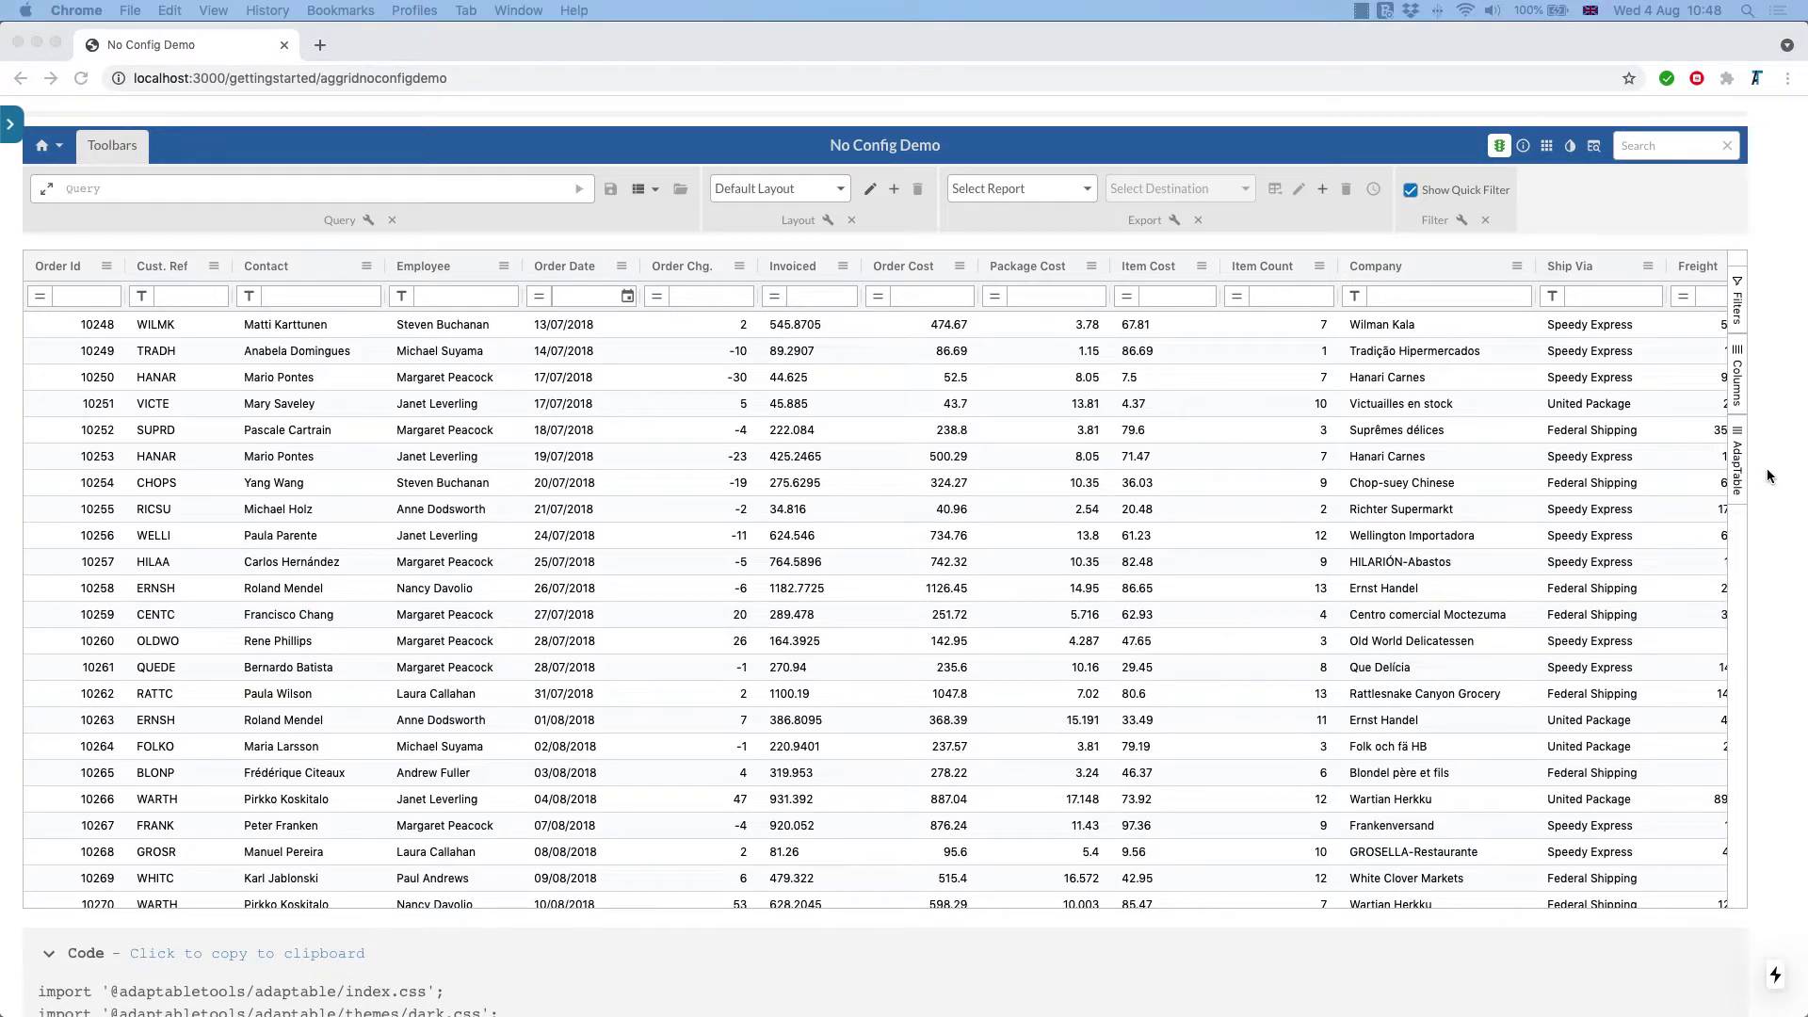
Step: Hide the Contact, Cust. Ref, Employee and Ship Via columns from the grid
left_click(1738, 398)
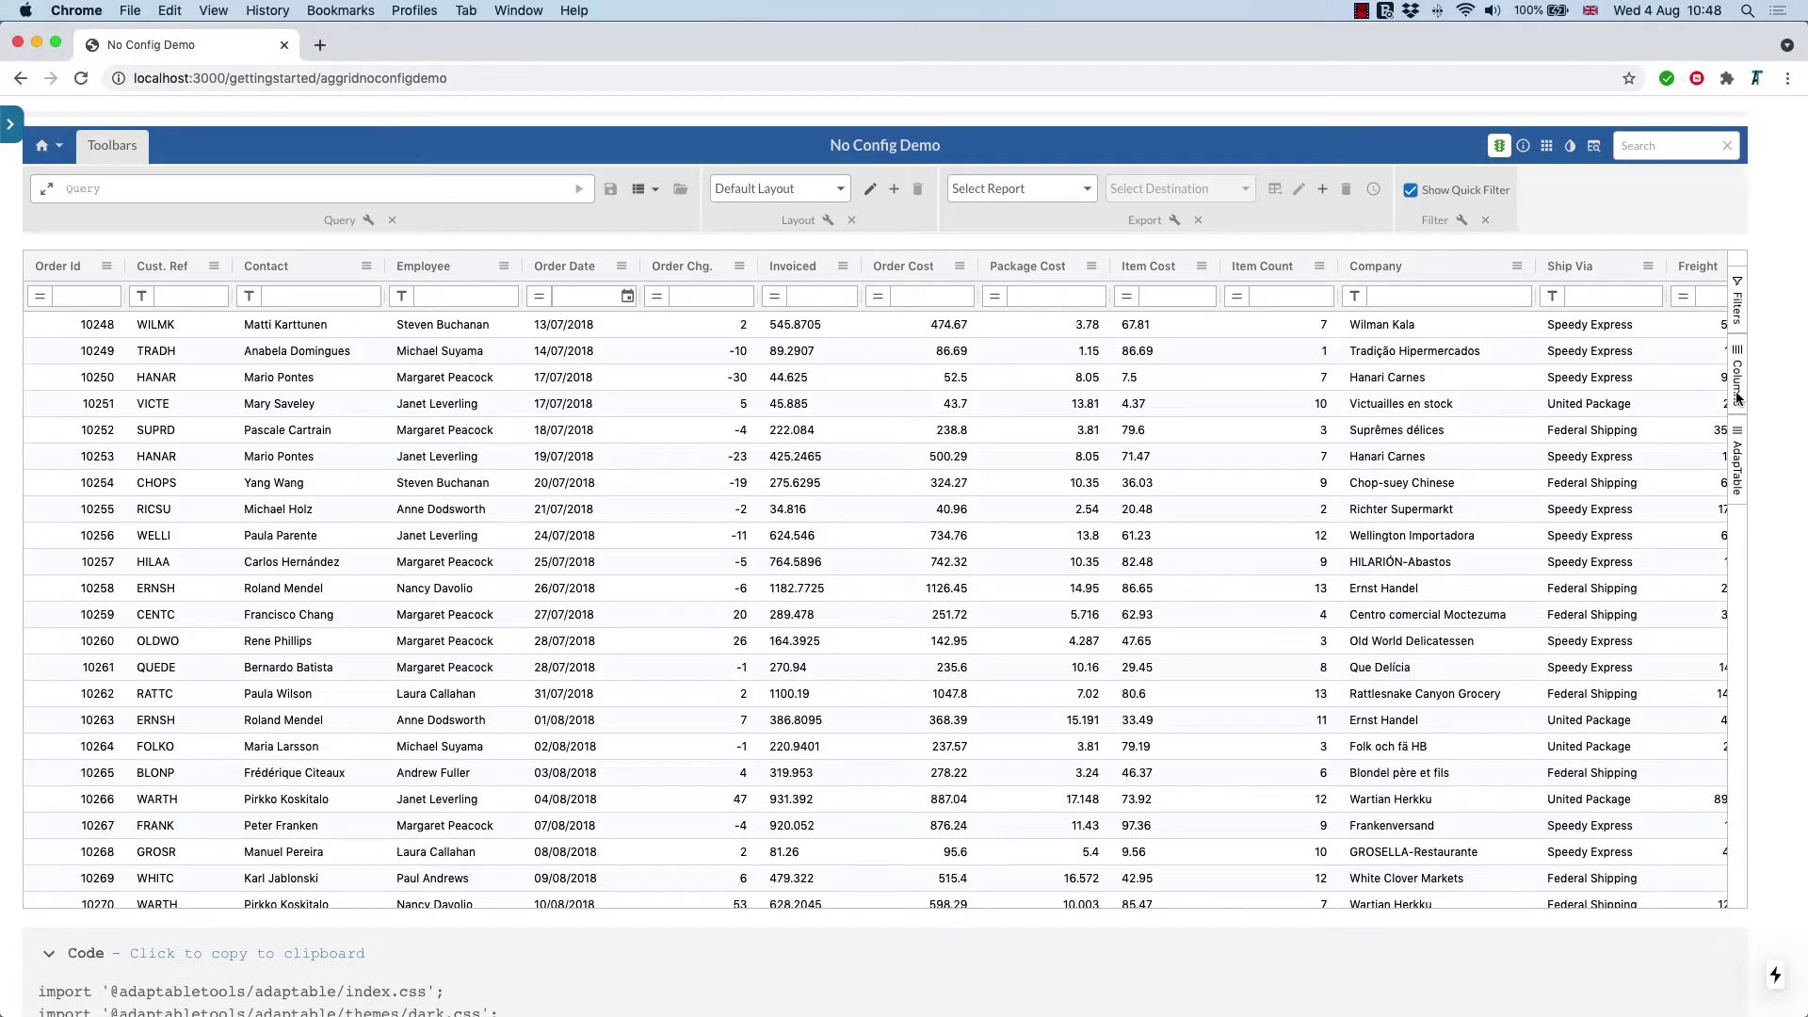
left_click(1738, 397)
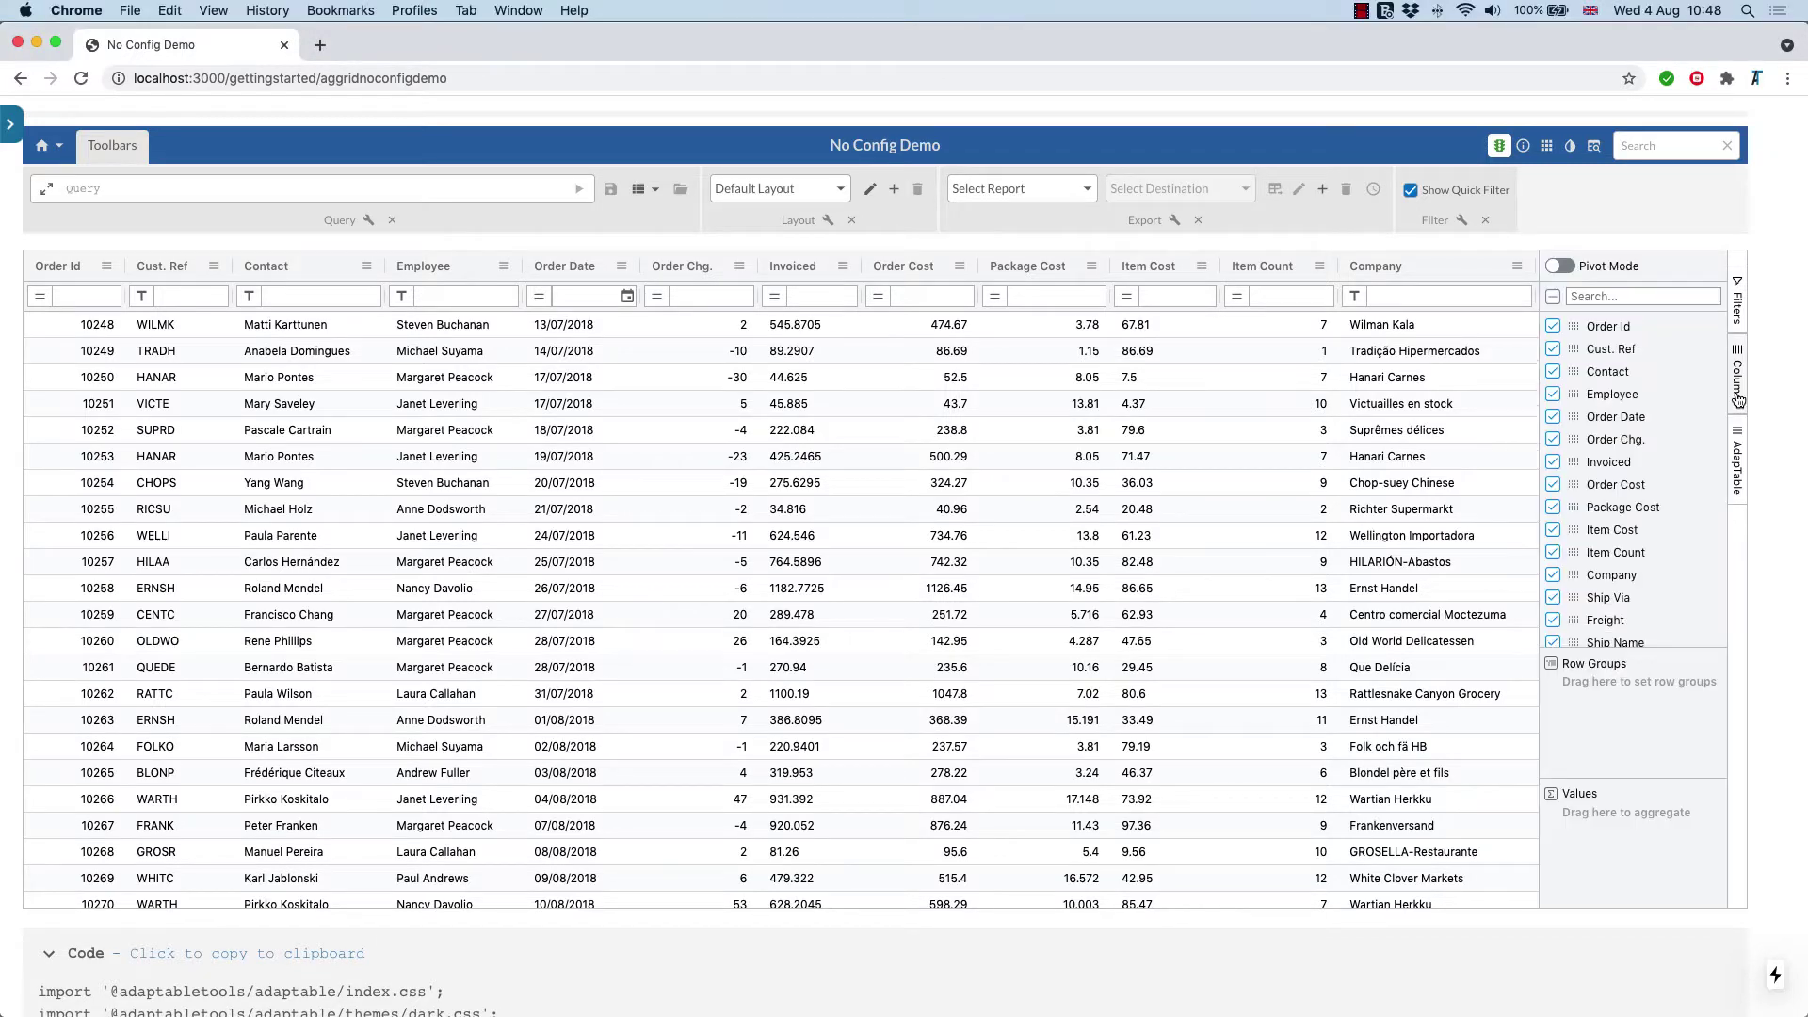
left_click(1552, 372)
left_click(1553, 350)
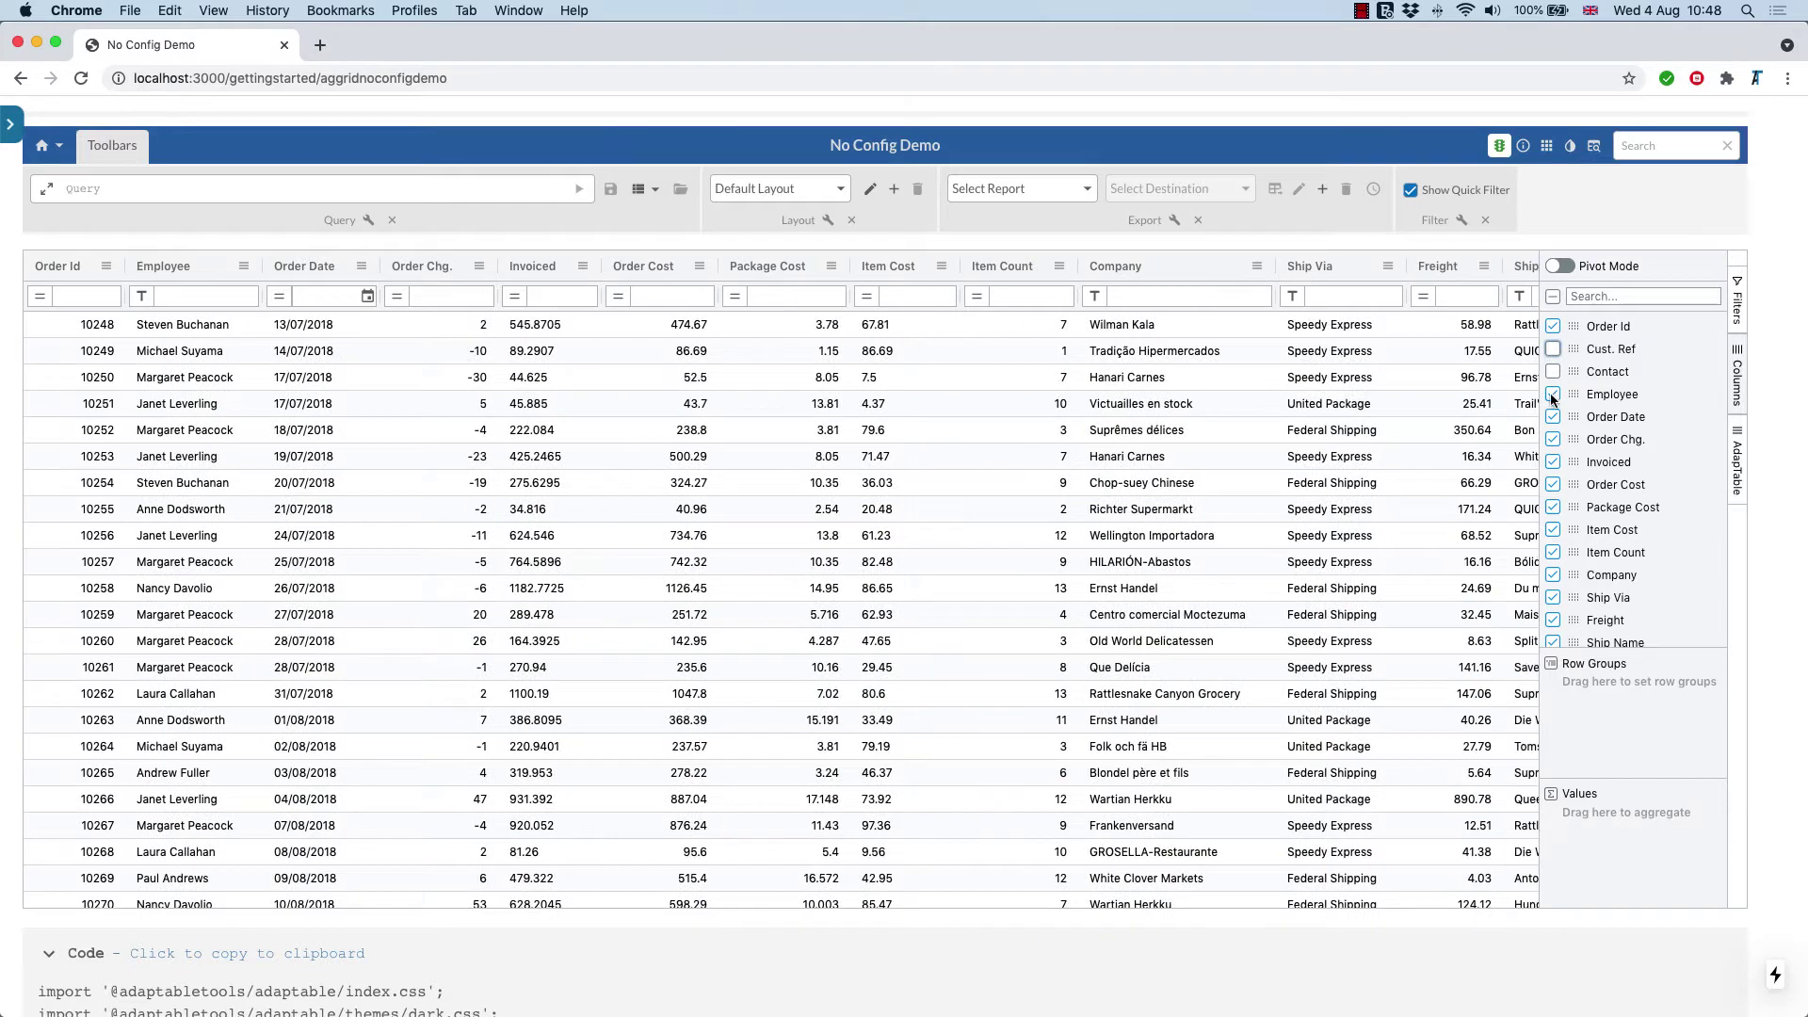
left_click(1552, 394)
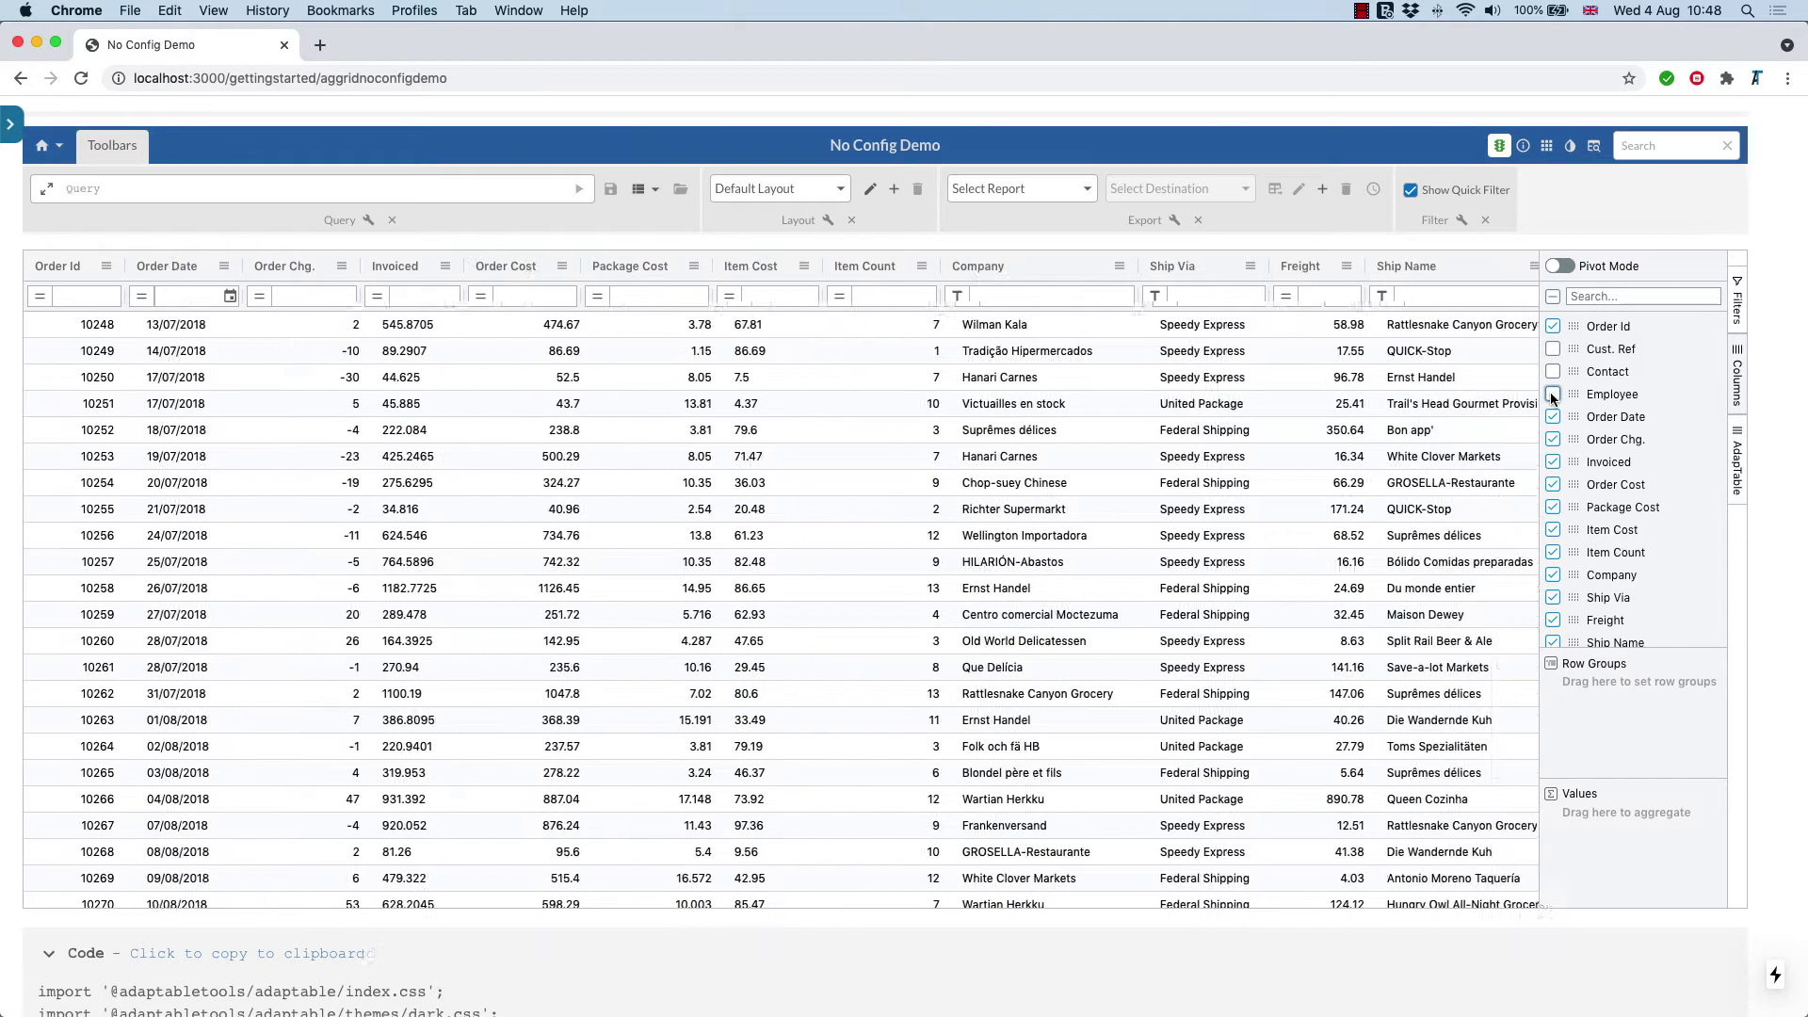
left_click(1553, 598)
left_click(1738, 397)
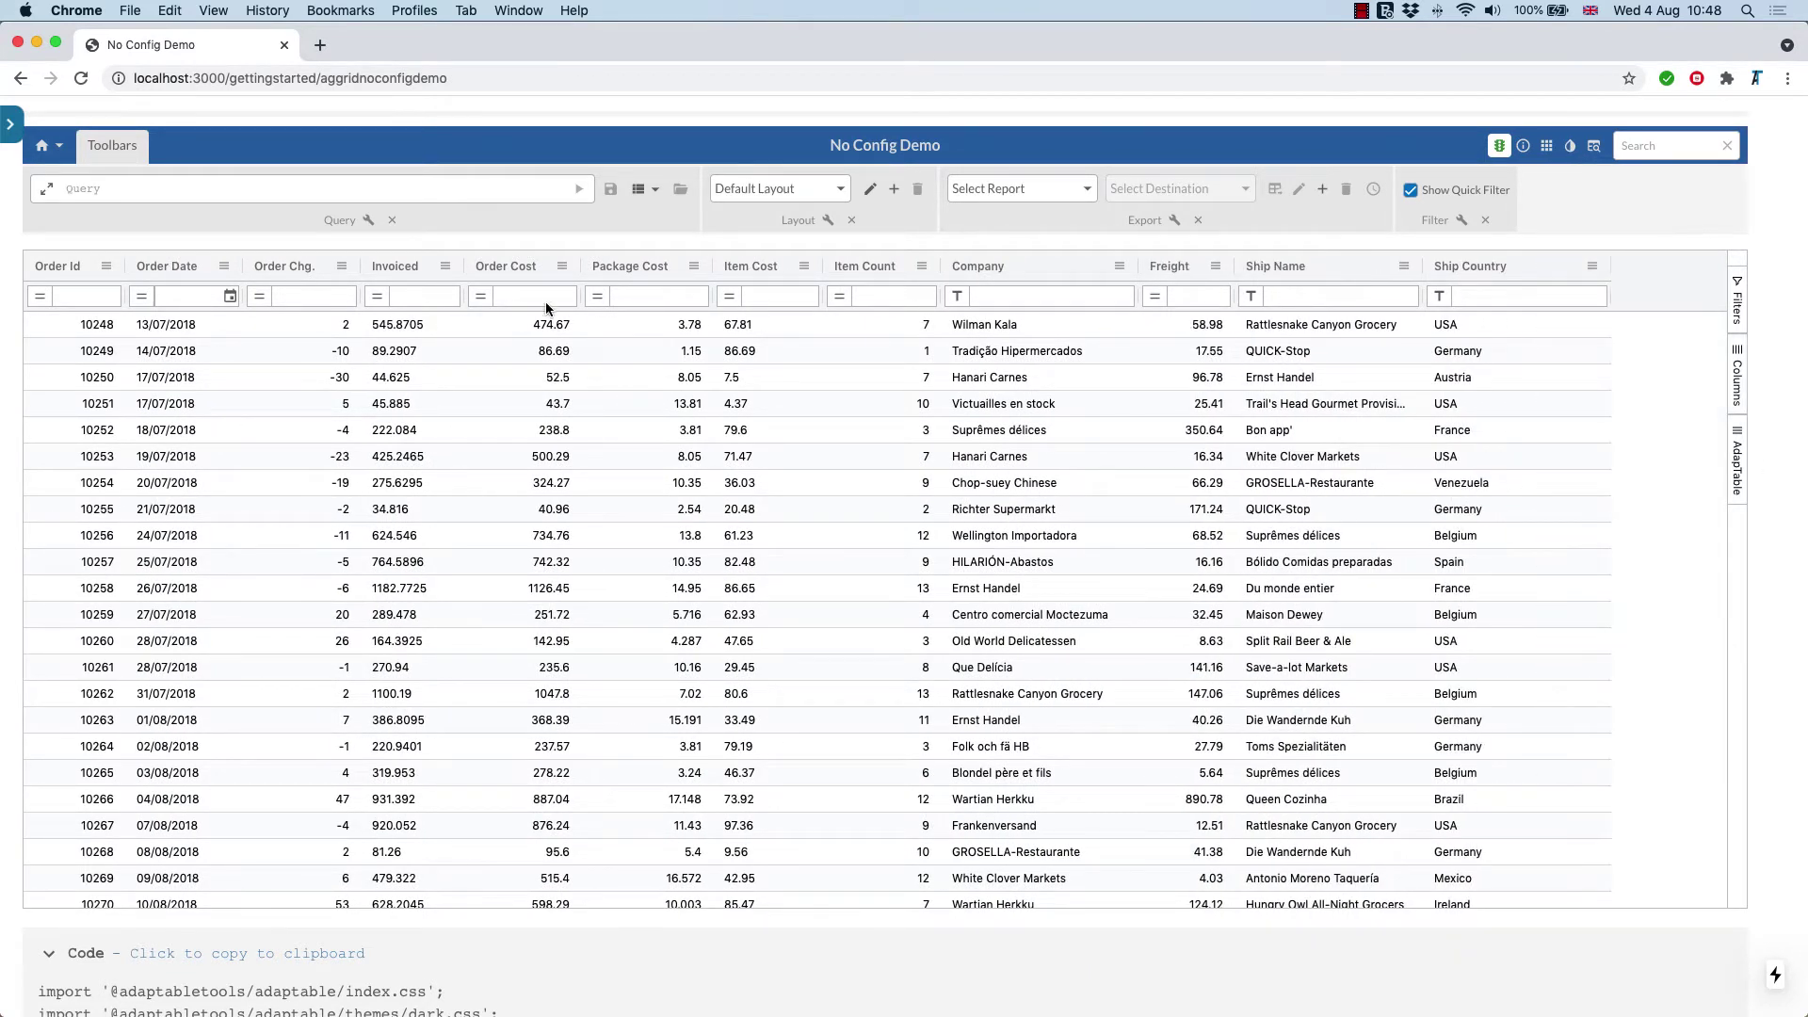
Step: Add the Calculated Column module button to the dashboard through the dashboard settings
left_click(59, 152)
left_click(124, 186)
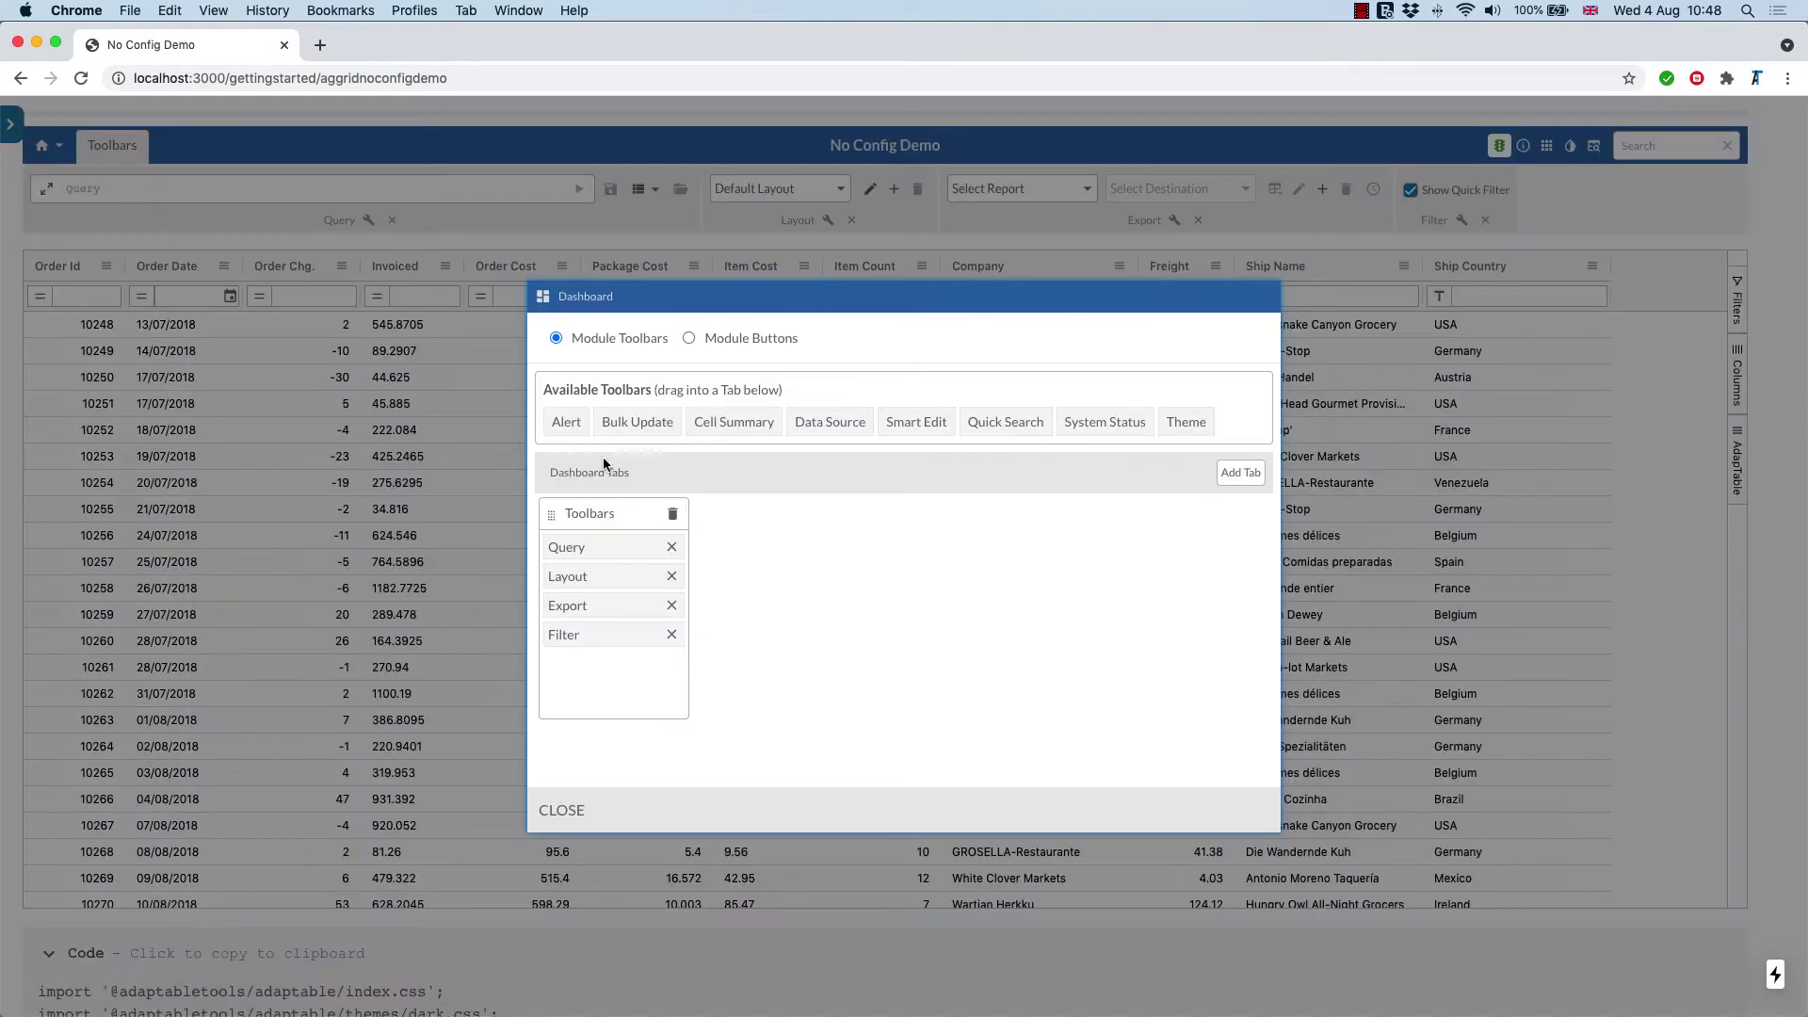
left_click(742, 340)
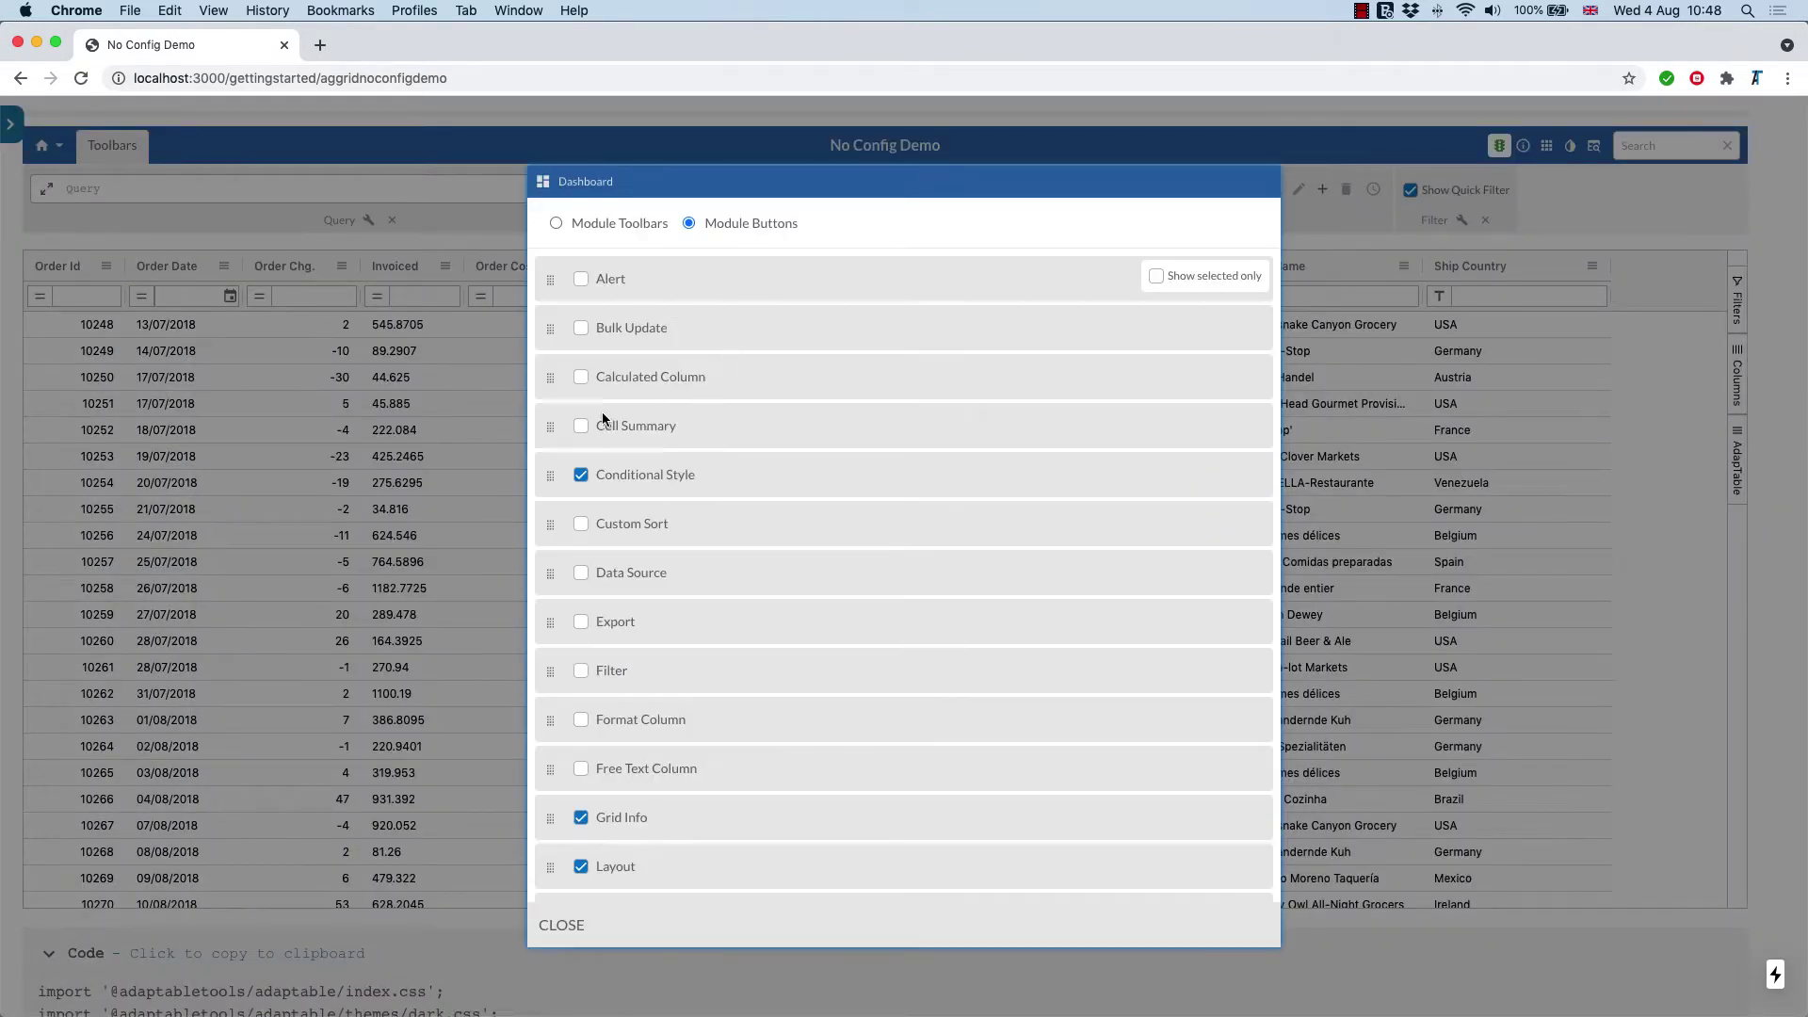
left_click(582, 378)
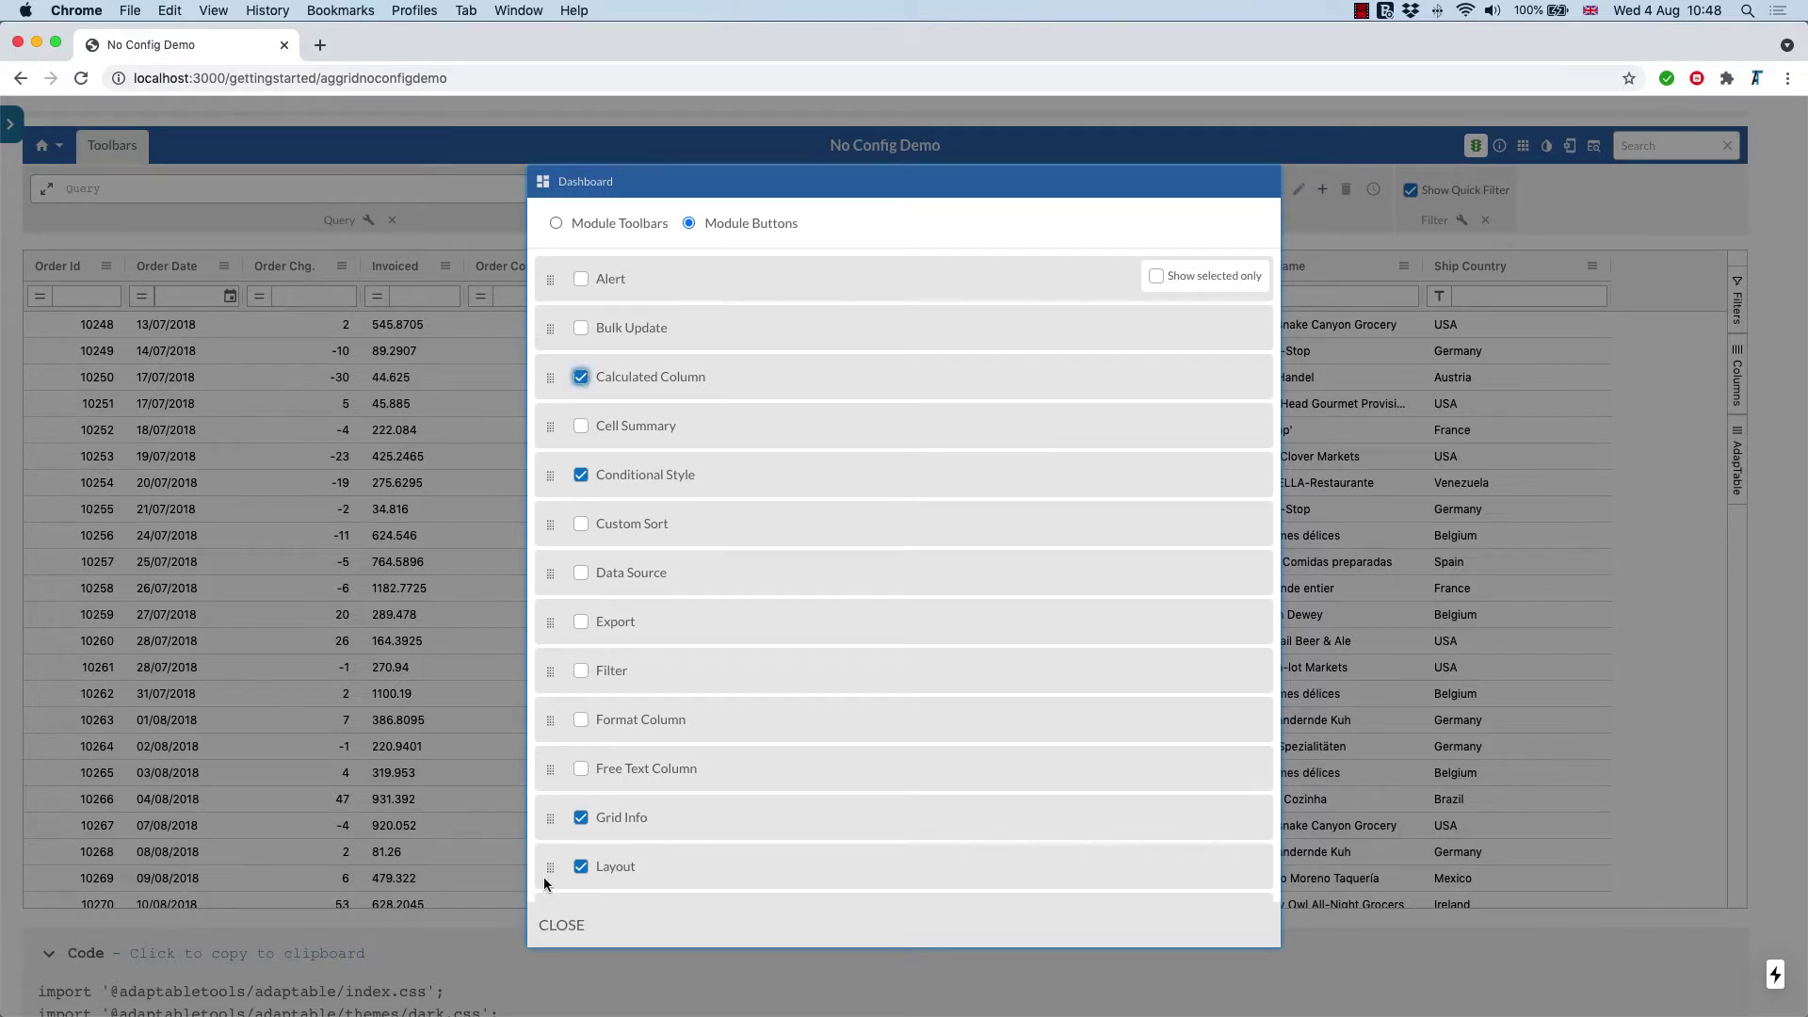
left_click(564, 925)
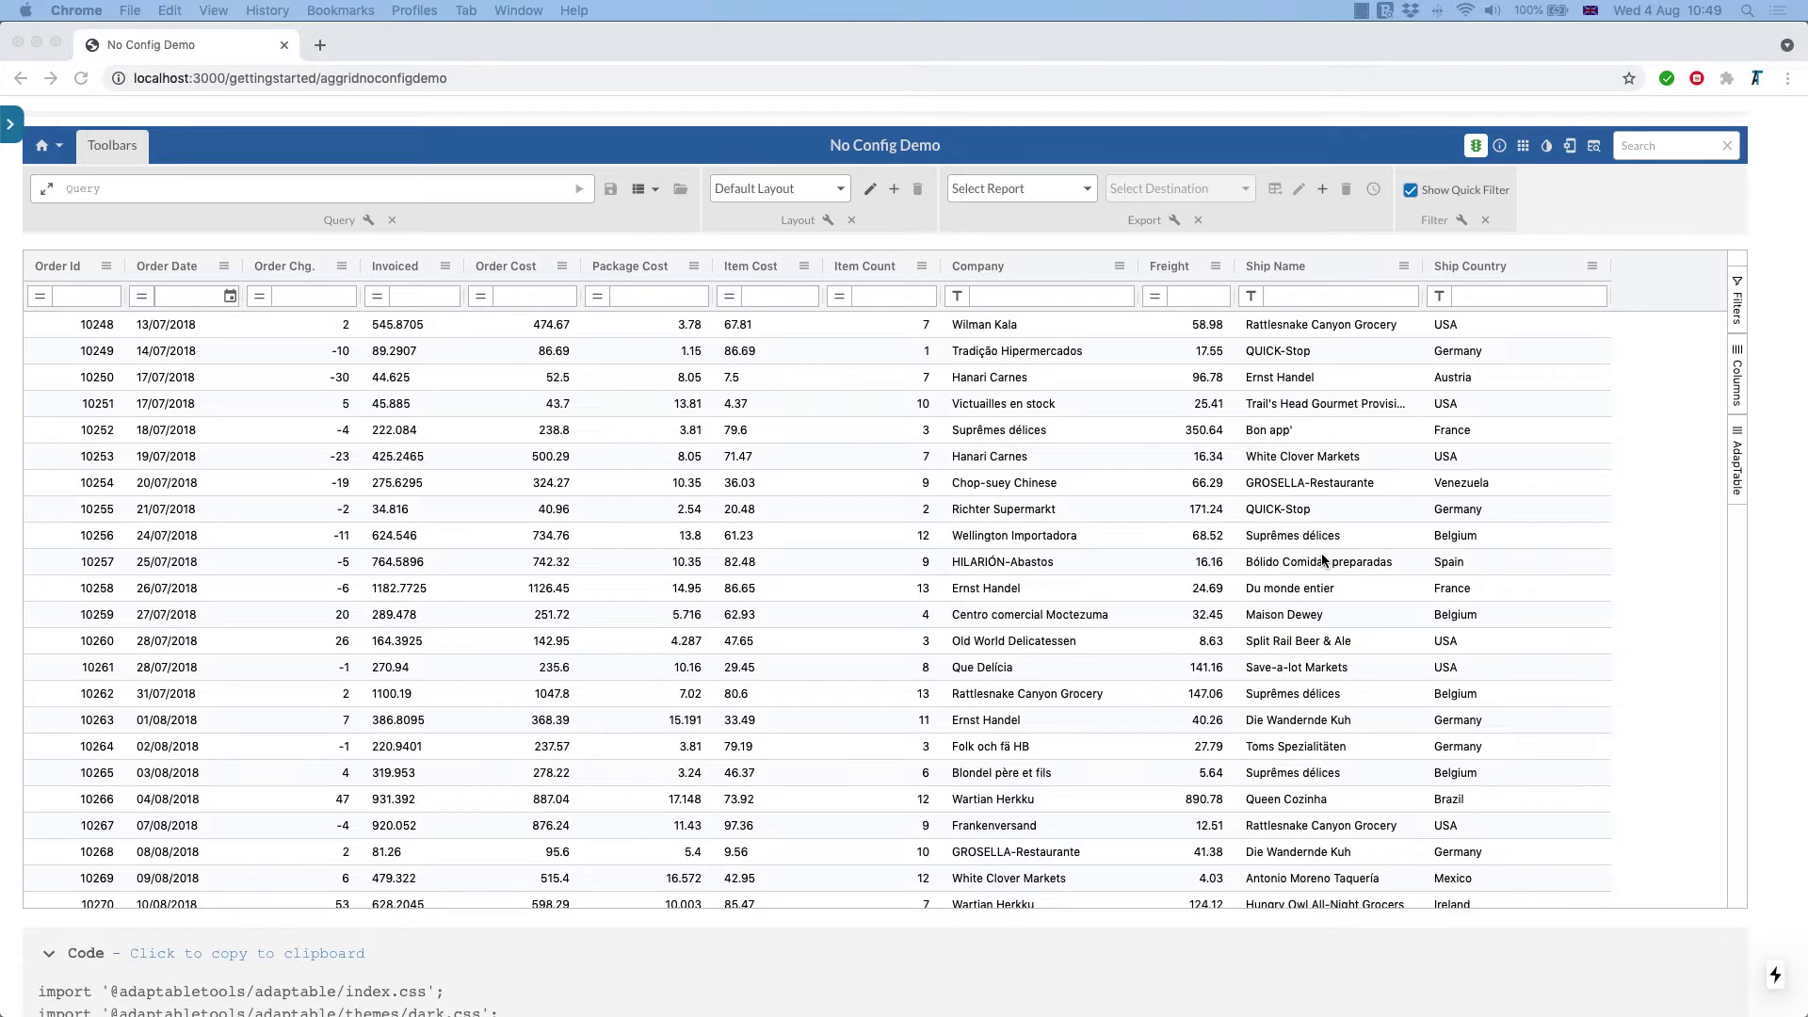
Step: Create a new calculated column with the expression [ItemCost] / [ItemCount] and check its test result
left_click(1570, 148)
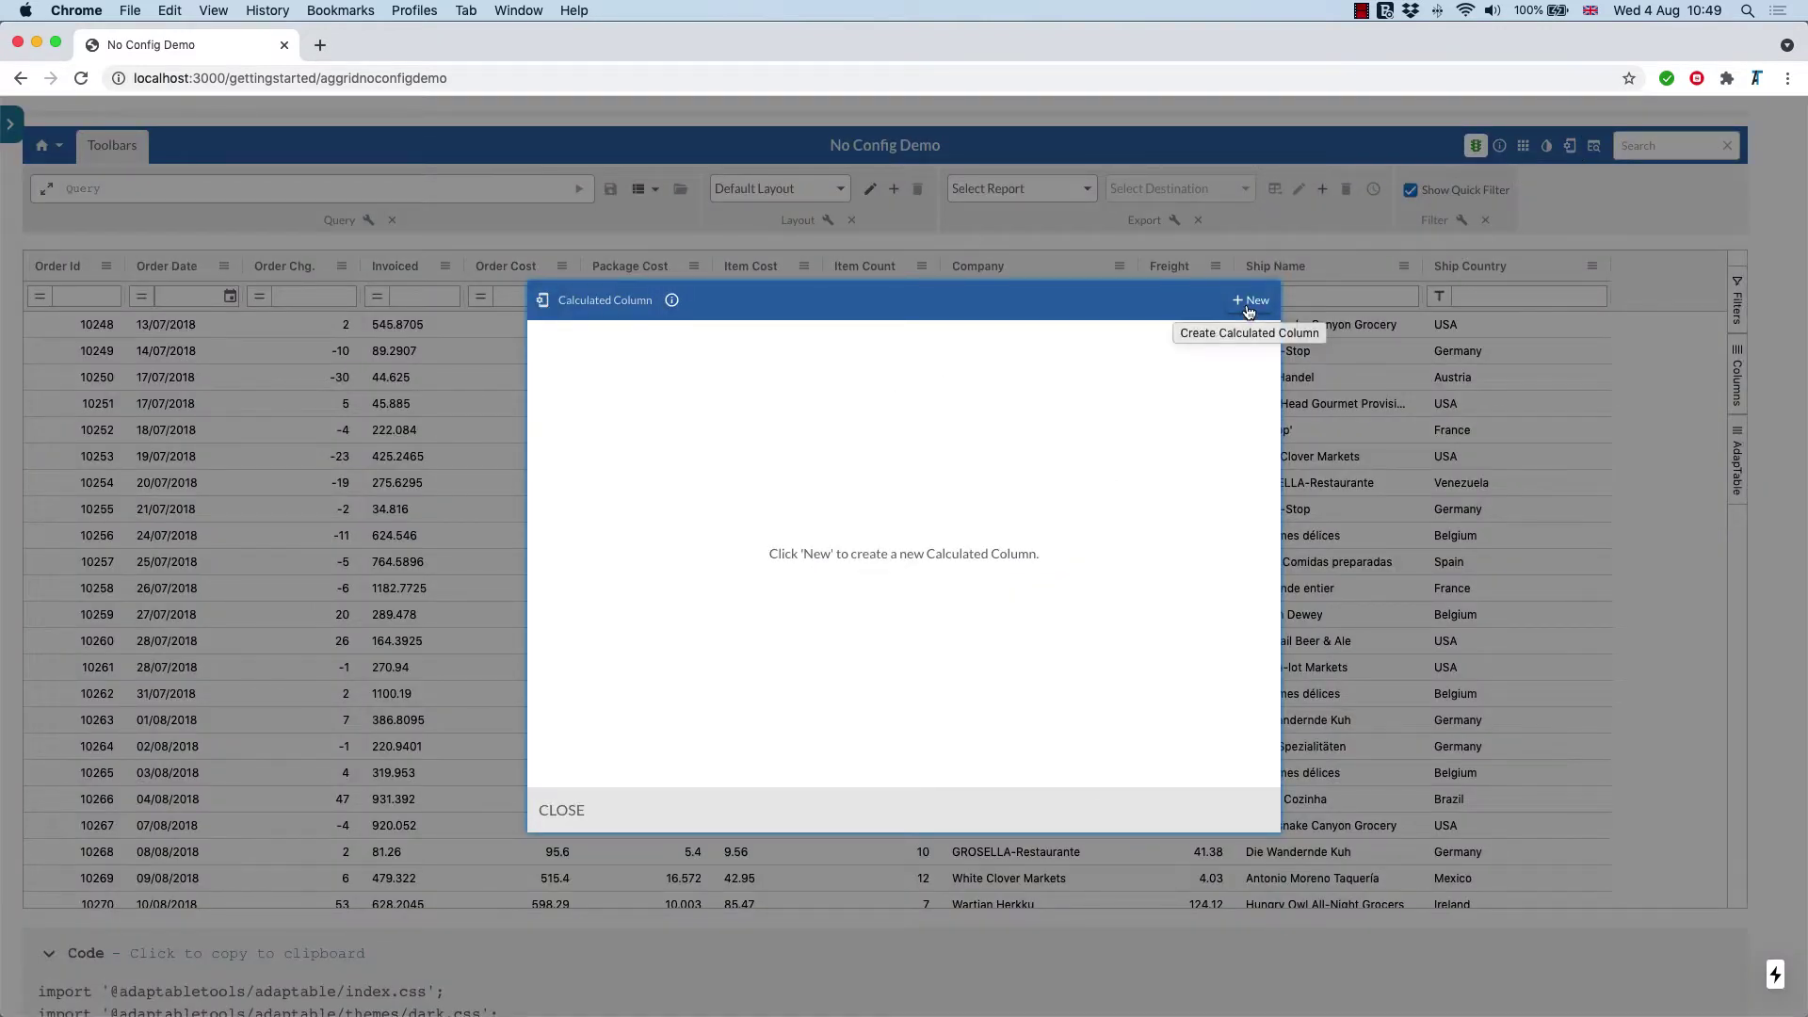
left_click(1248, 302)
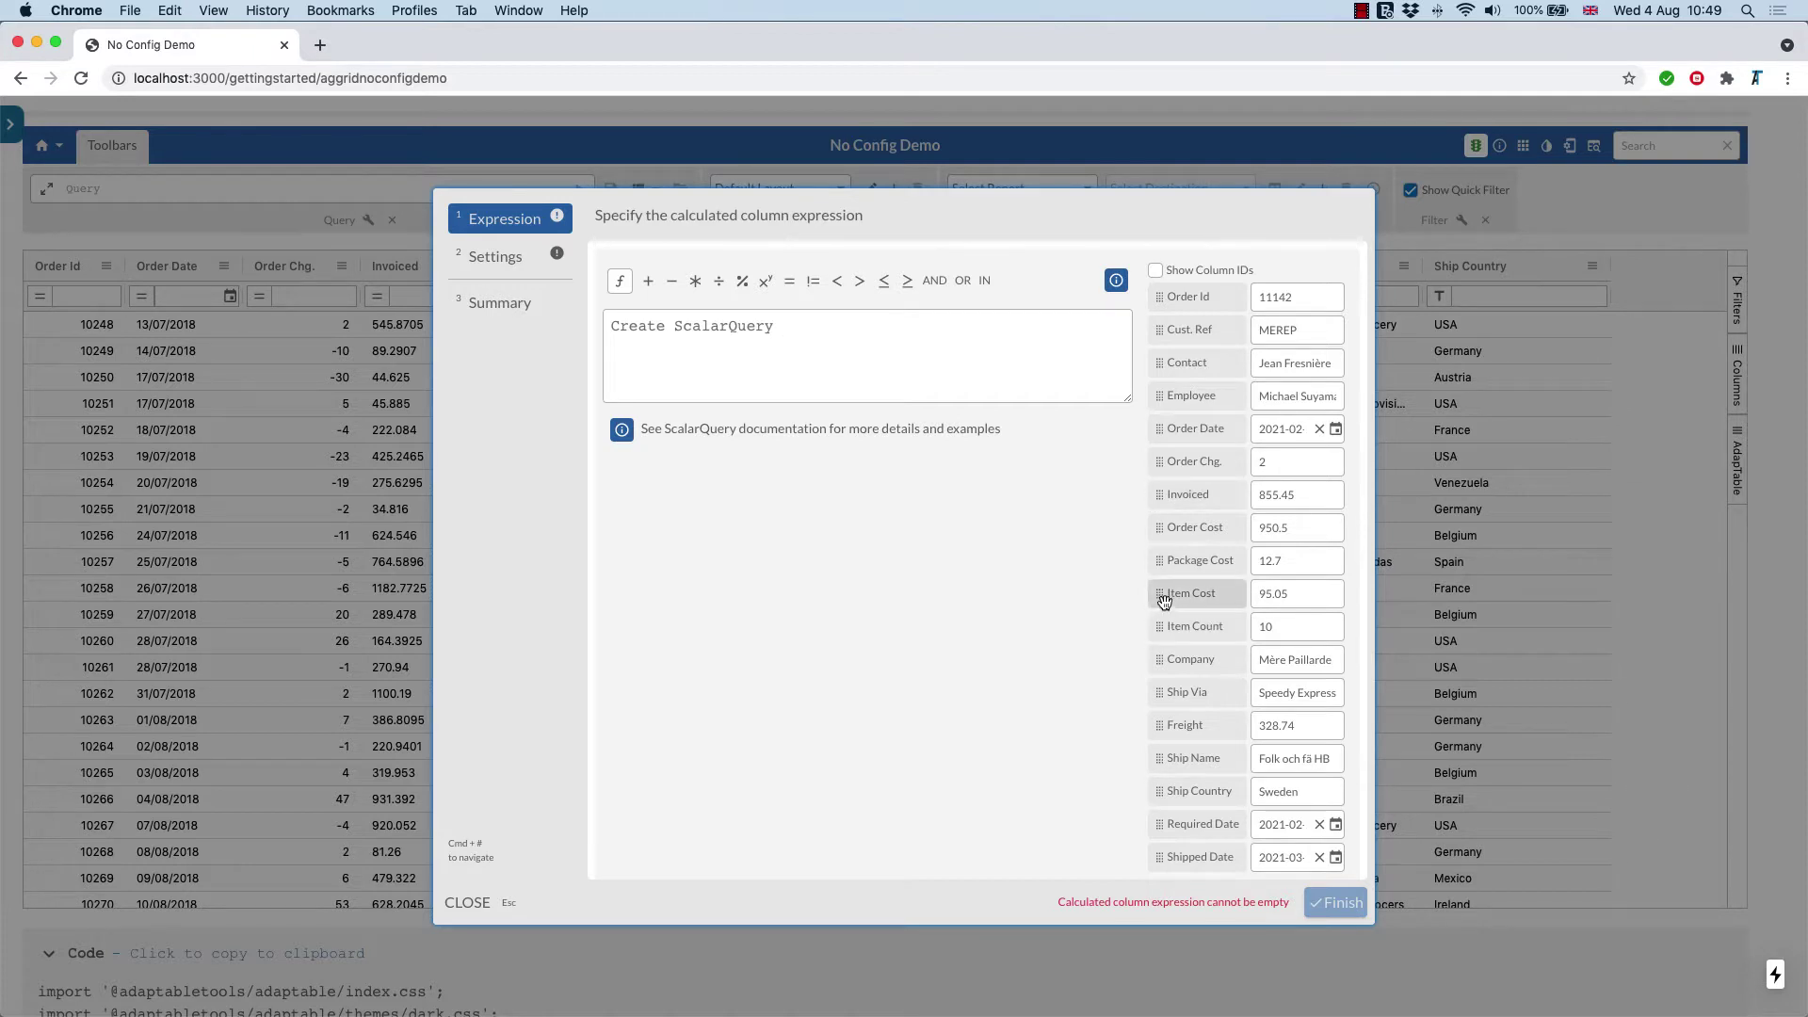
left_click_drag(1164, 601, 796, 351)
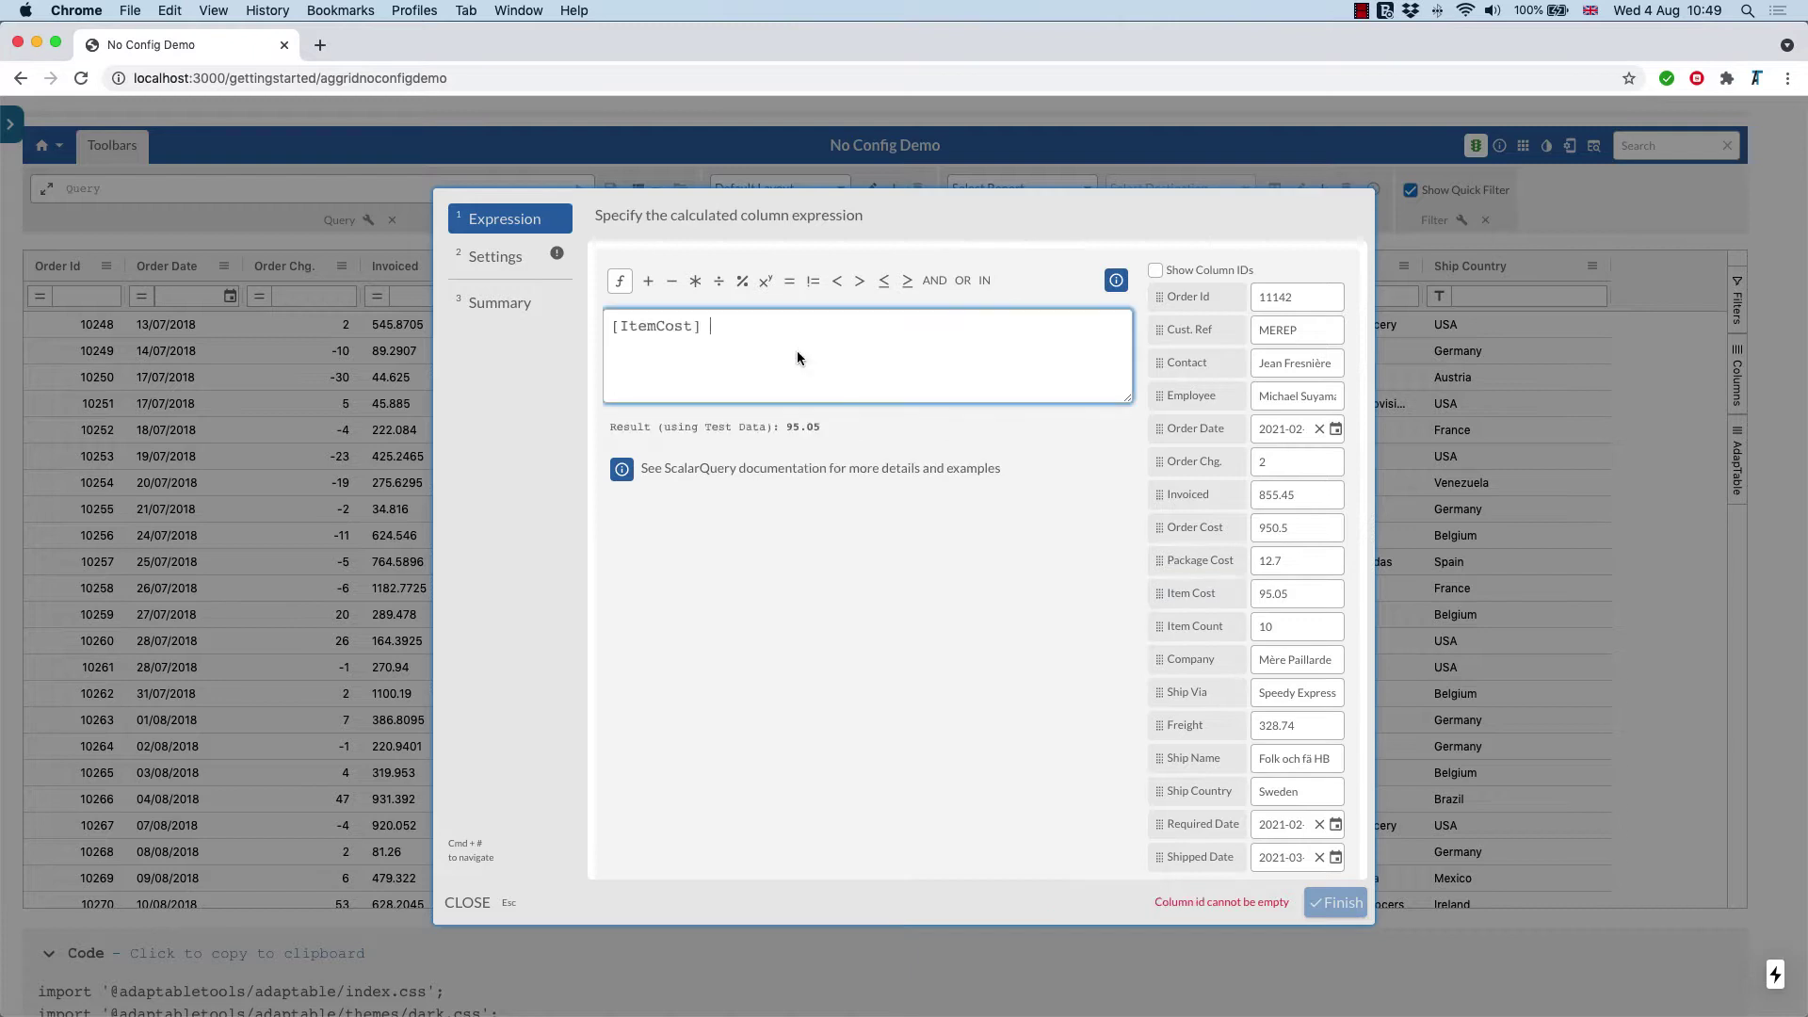
left_click(742, 282)
left_click_drag(1163, 628, 764, 328)
left_click(711, 327)
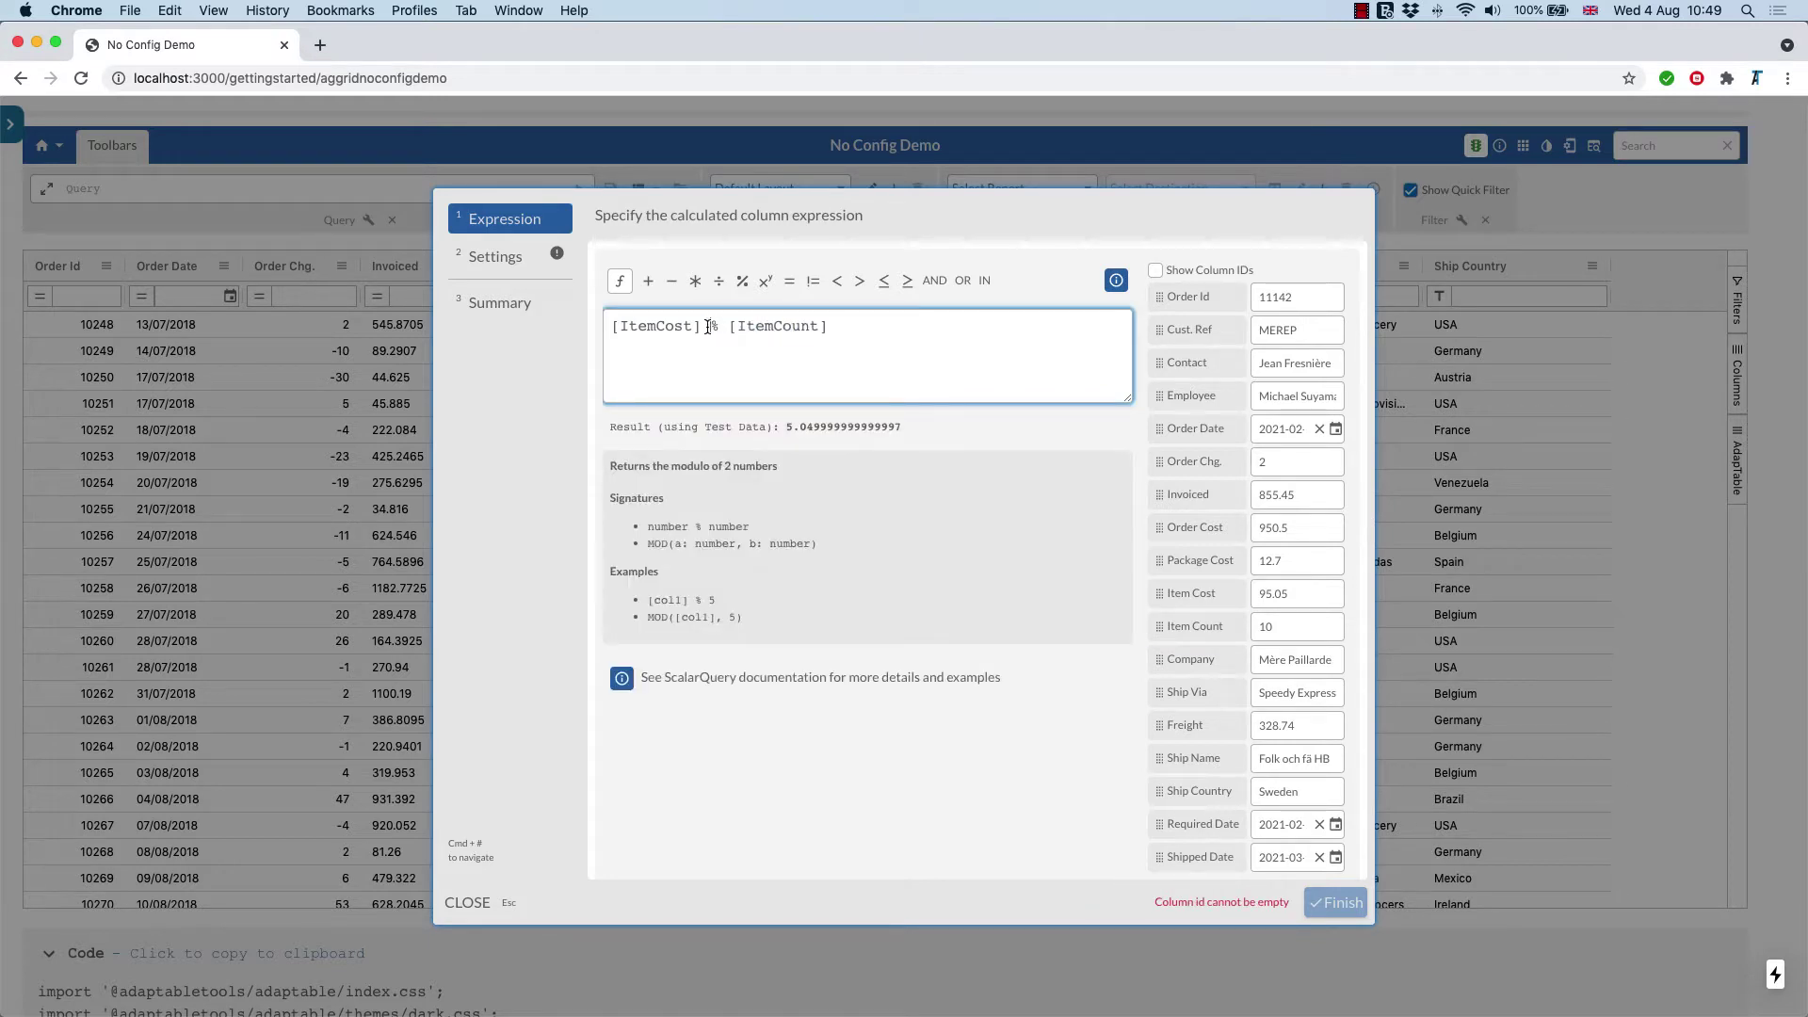
double_click(716, 327)
type("/")
left_click_drag(788, 427, 949, 458)
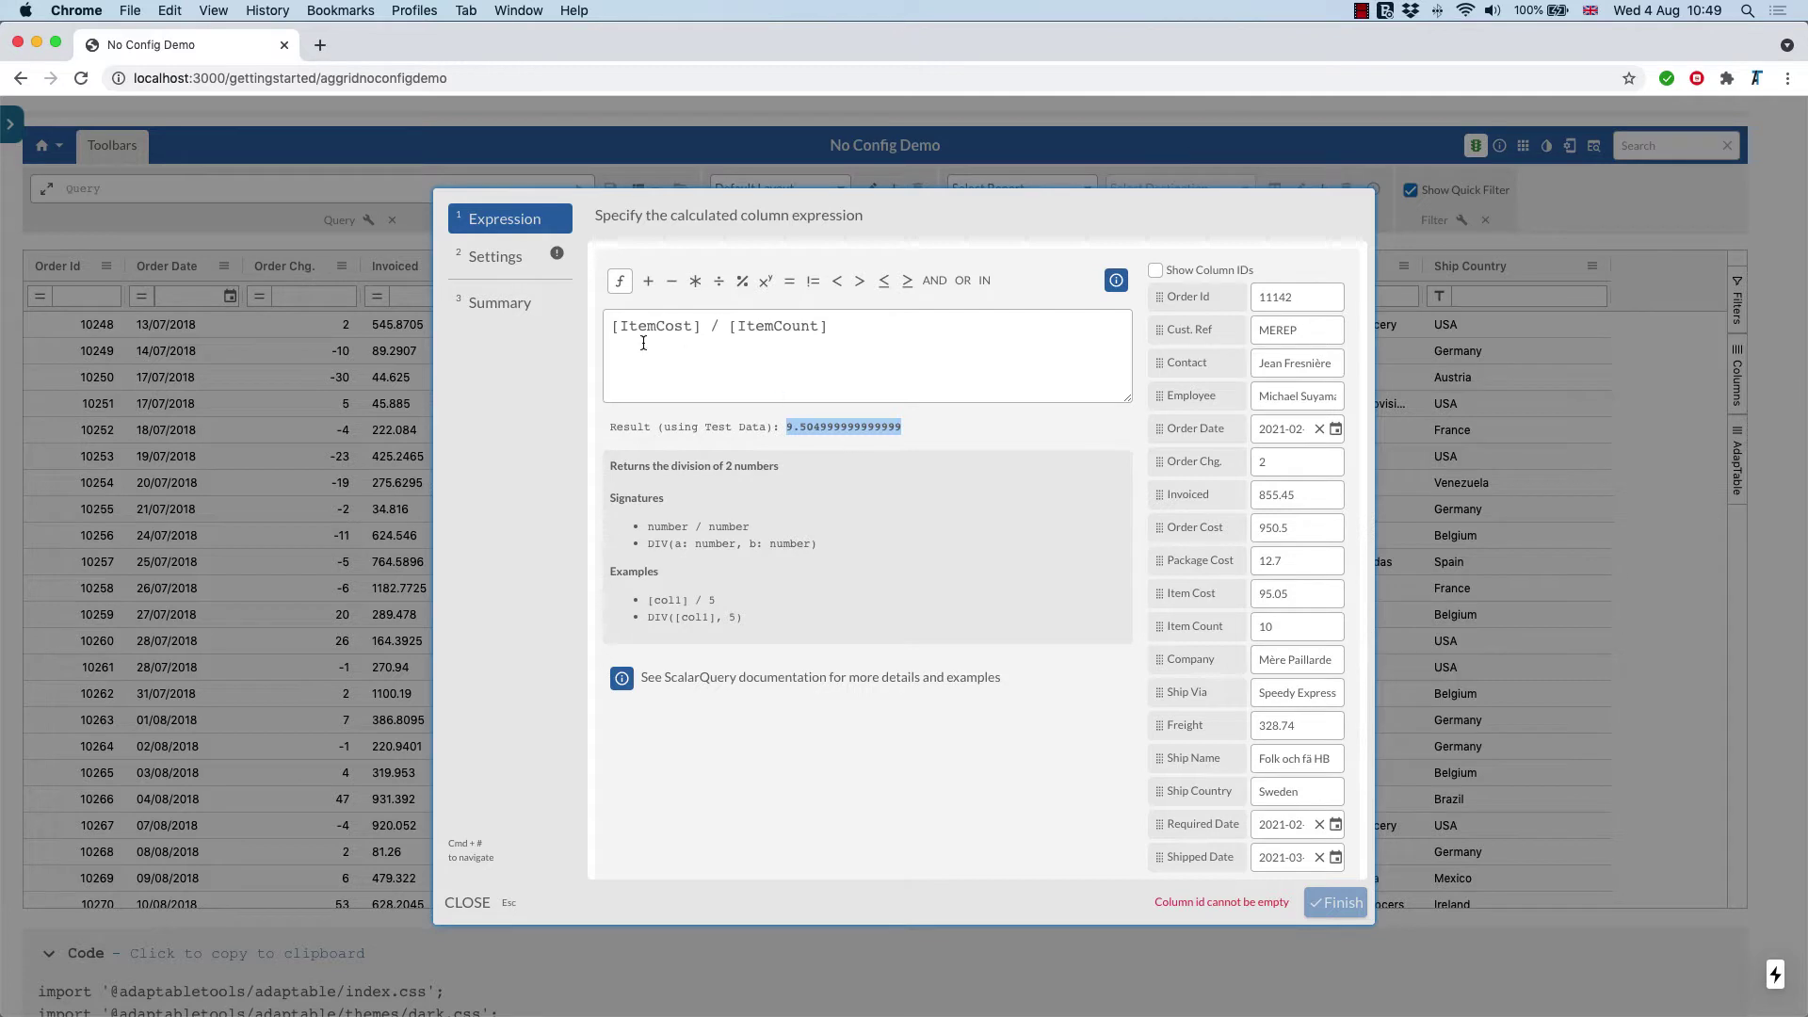
Step: Set the new calculated column's Id to AvgCost in its settings
left_click(508, 267)
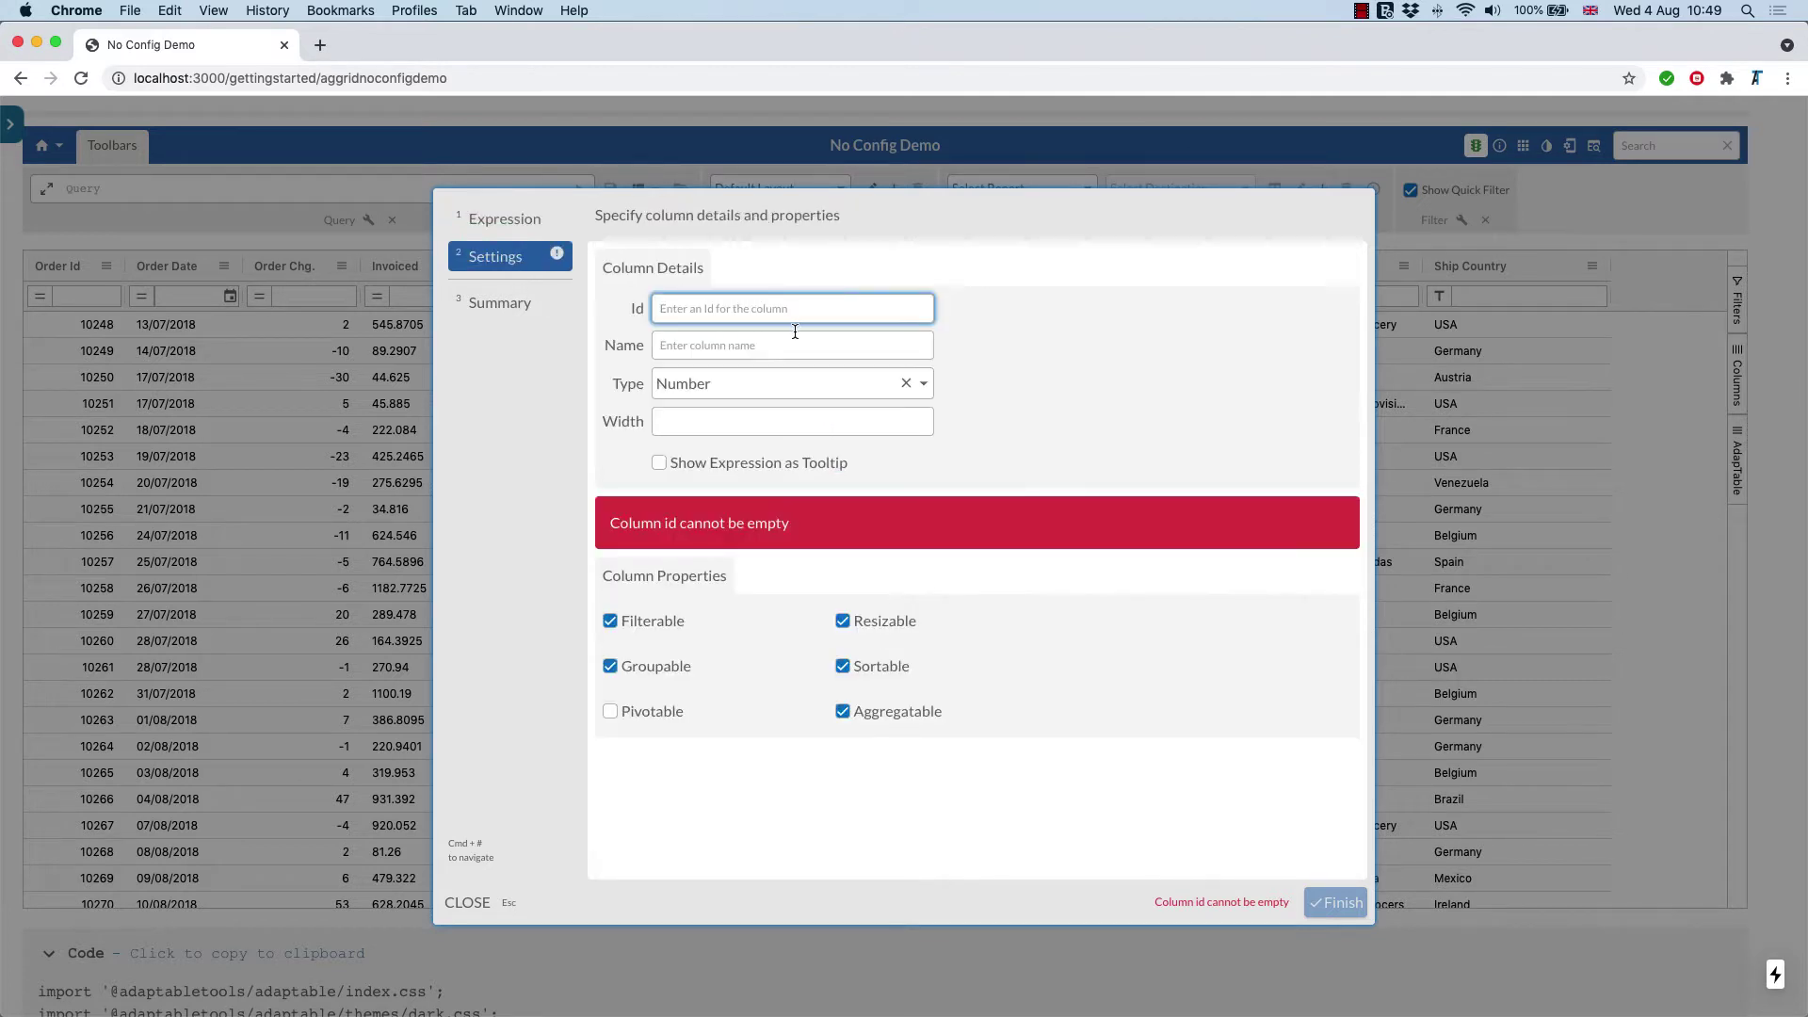
type("Avg")
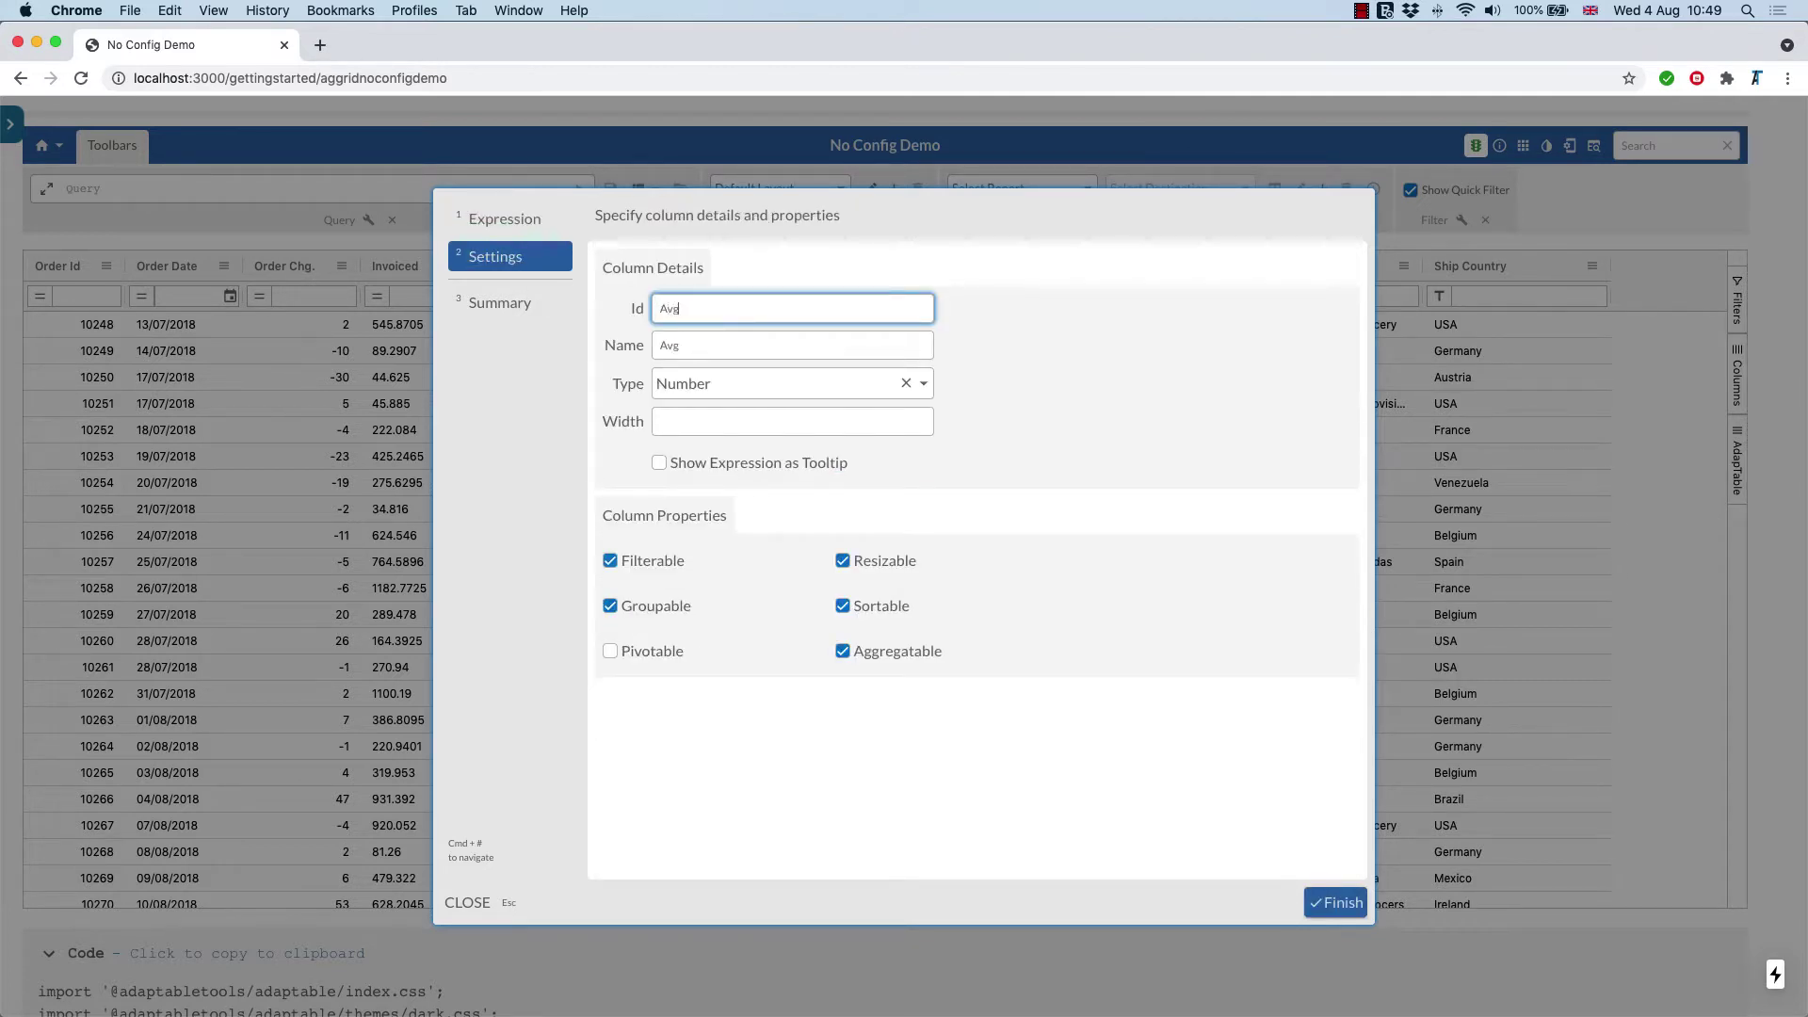
type("Cost")
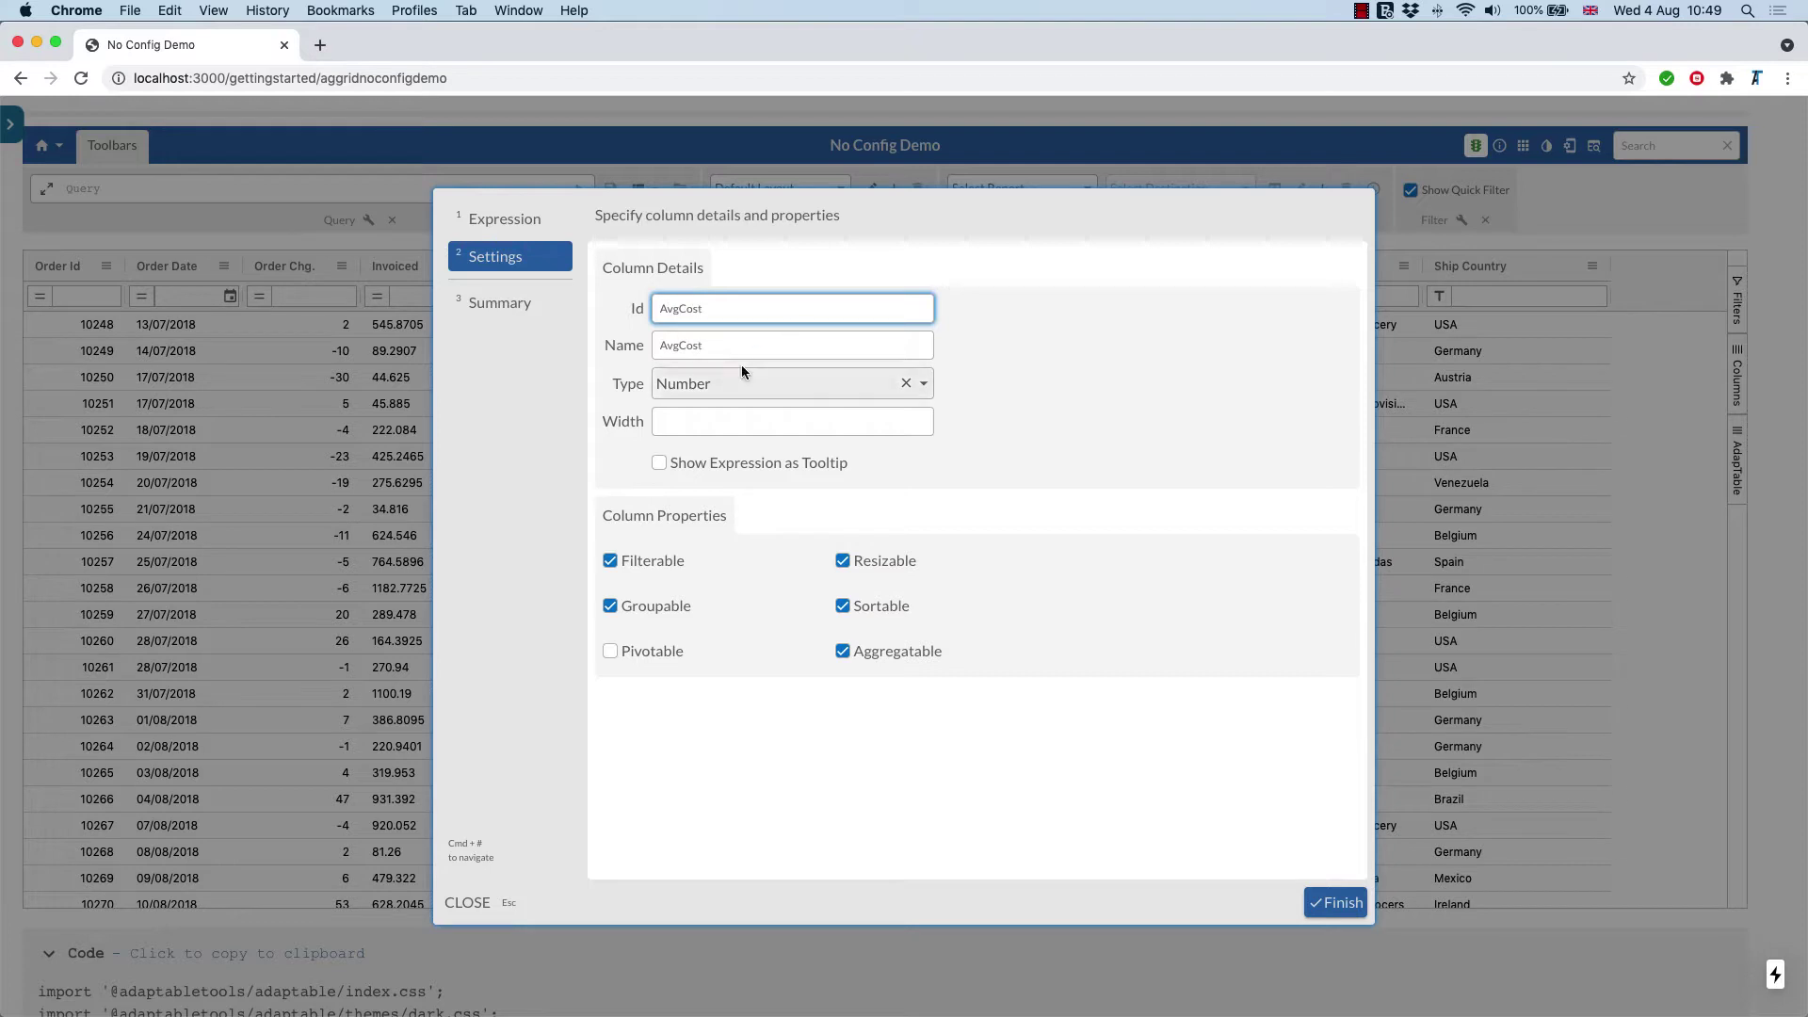
Step: Set the calculated column's name to Avg Item Cost, keep its Number type, and finish creating it after reviewing the summary
double_click(715, 345)
key("BackSpace")
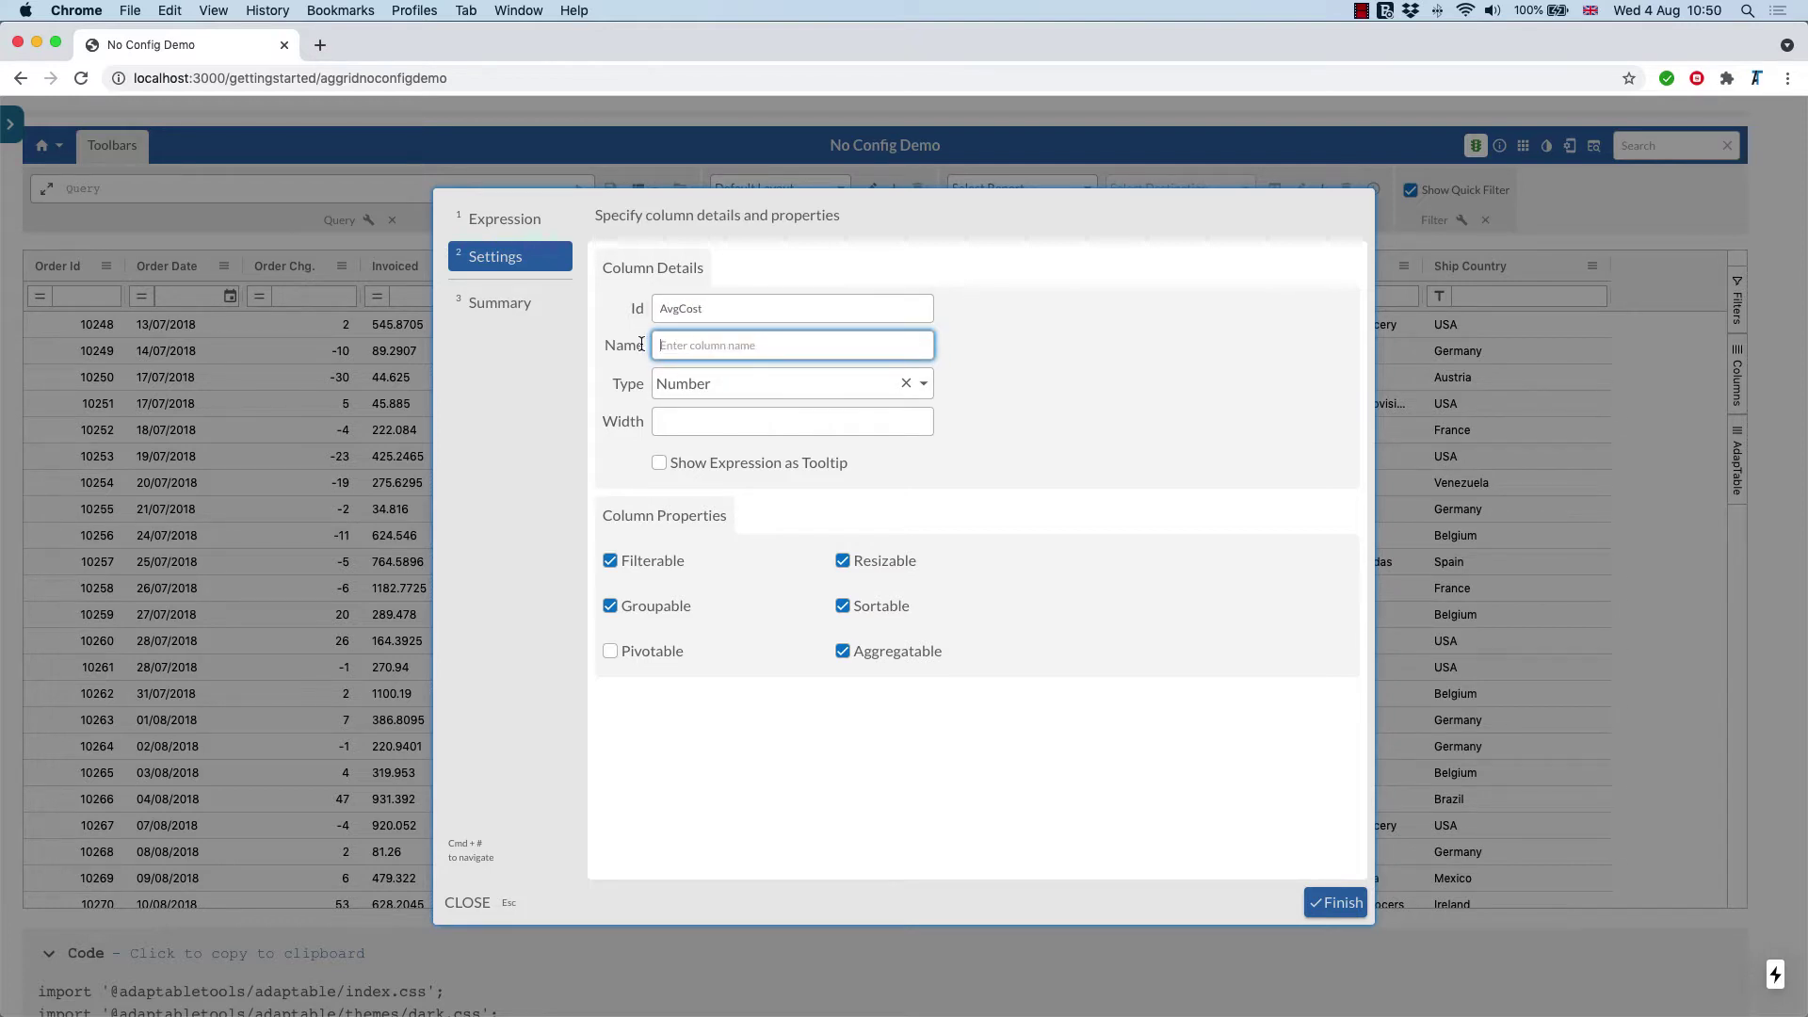
type("Avg Item Cost")
left_click(723, 385)
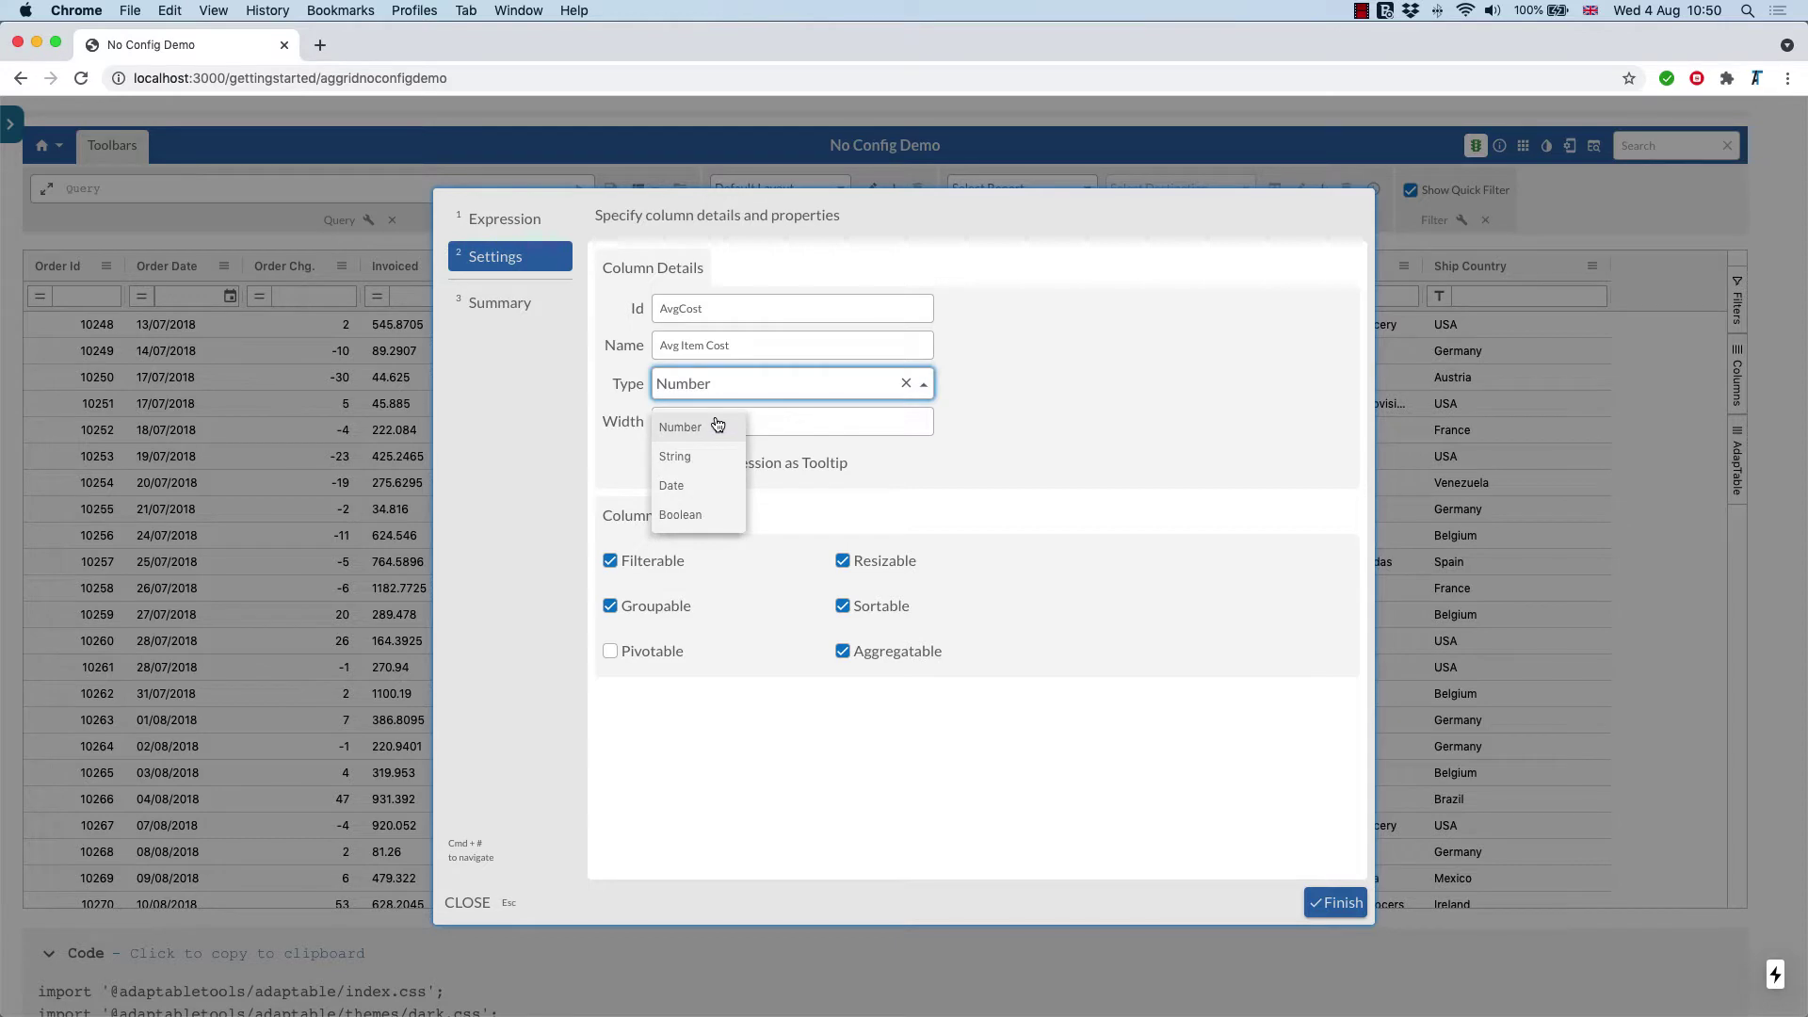
left_click(988, 453)
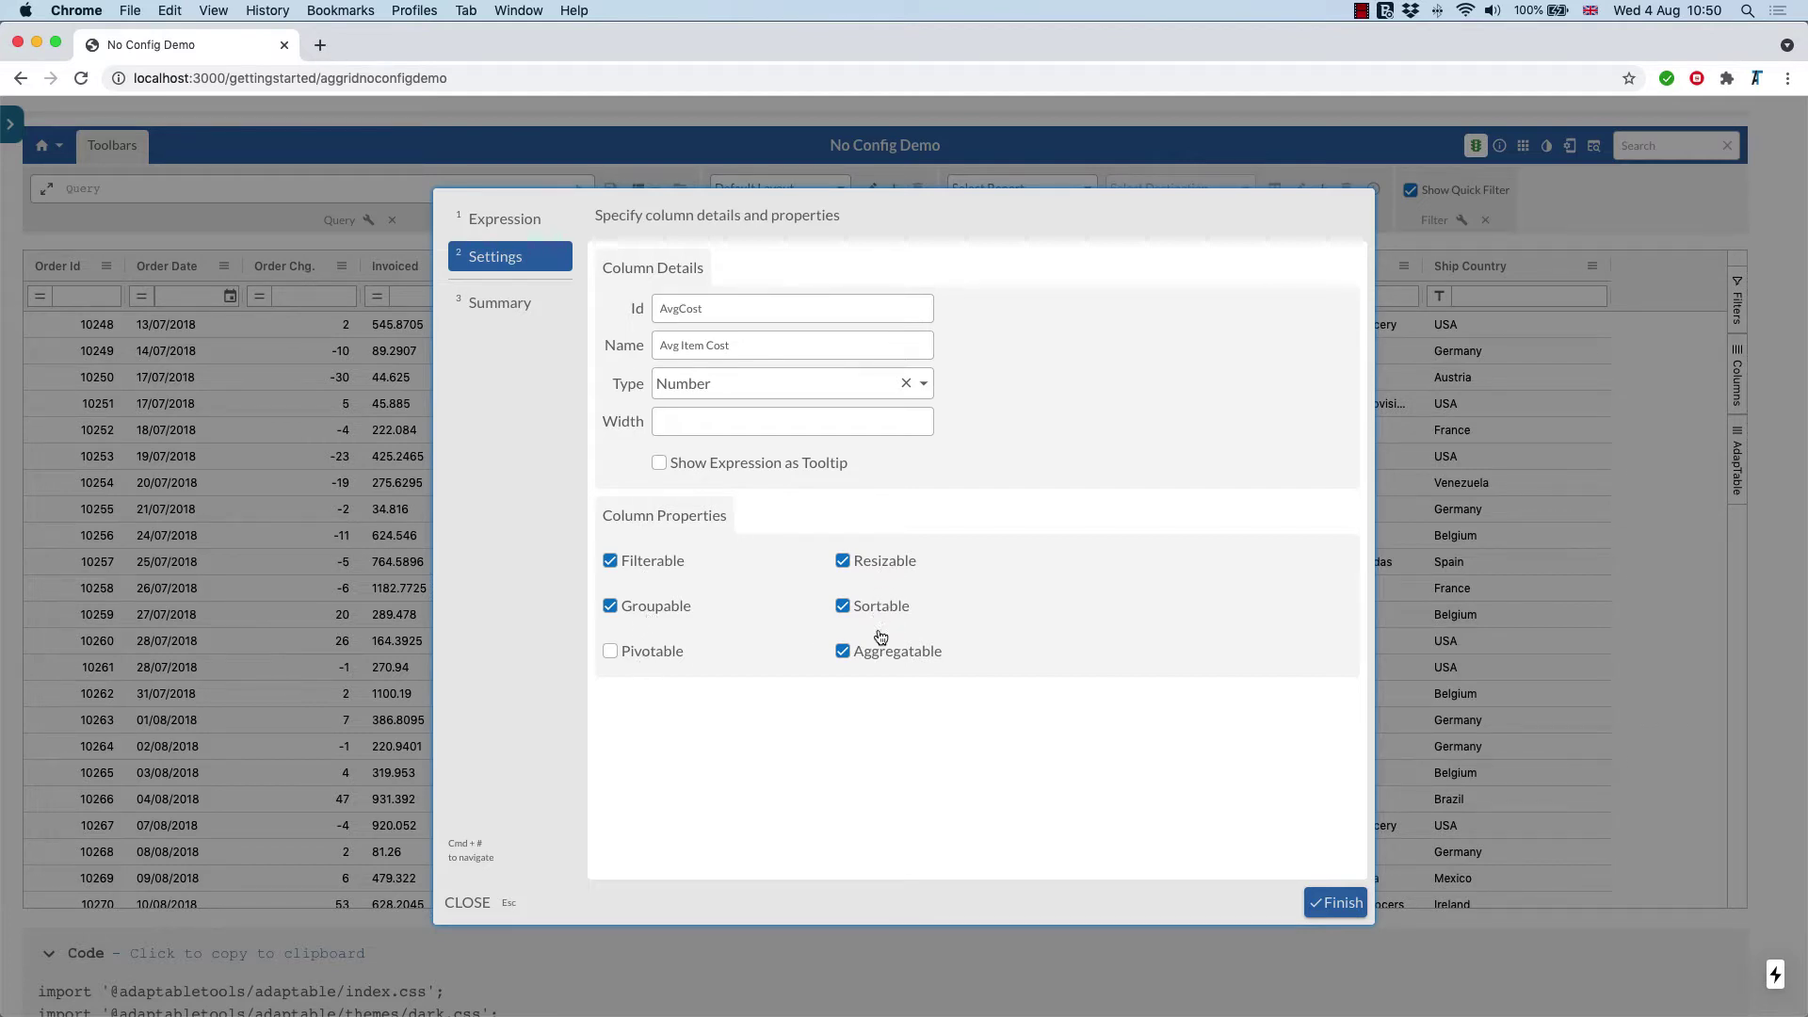
left_click(490, 306)
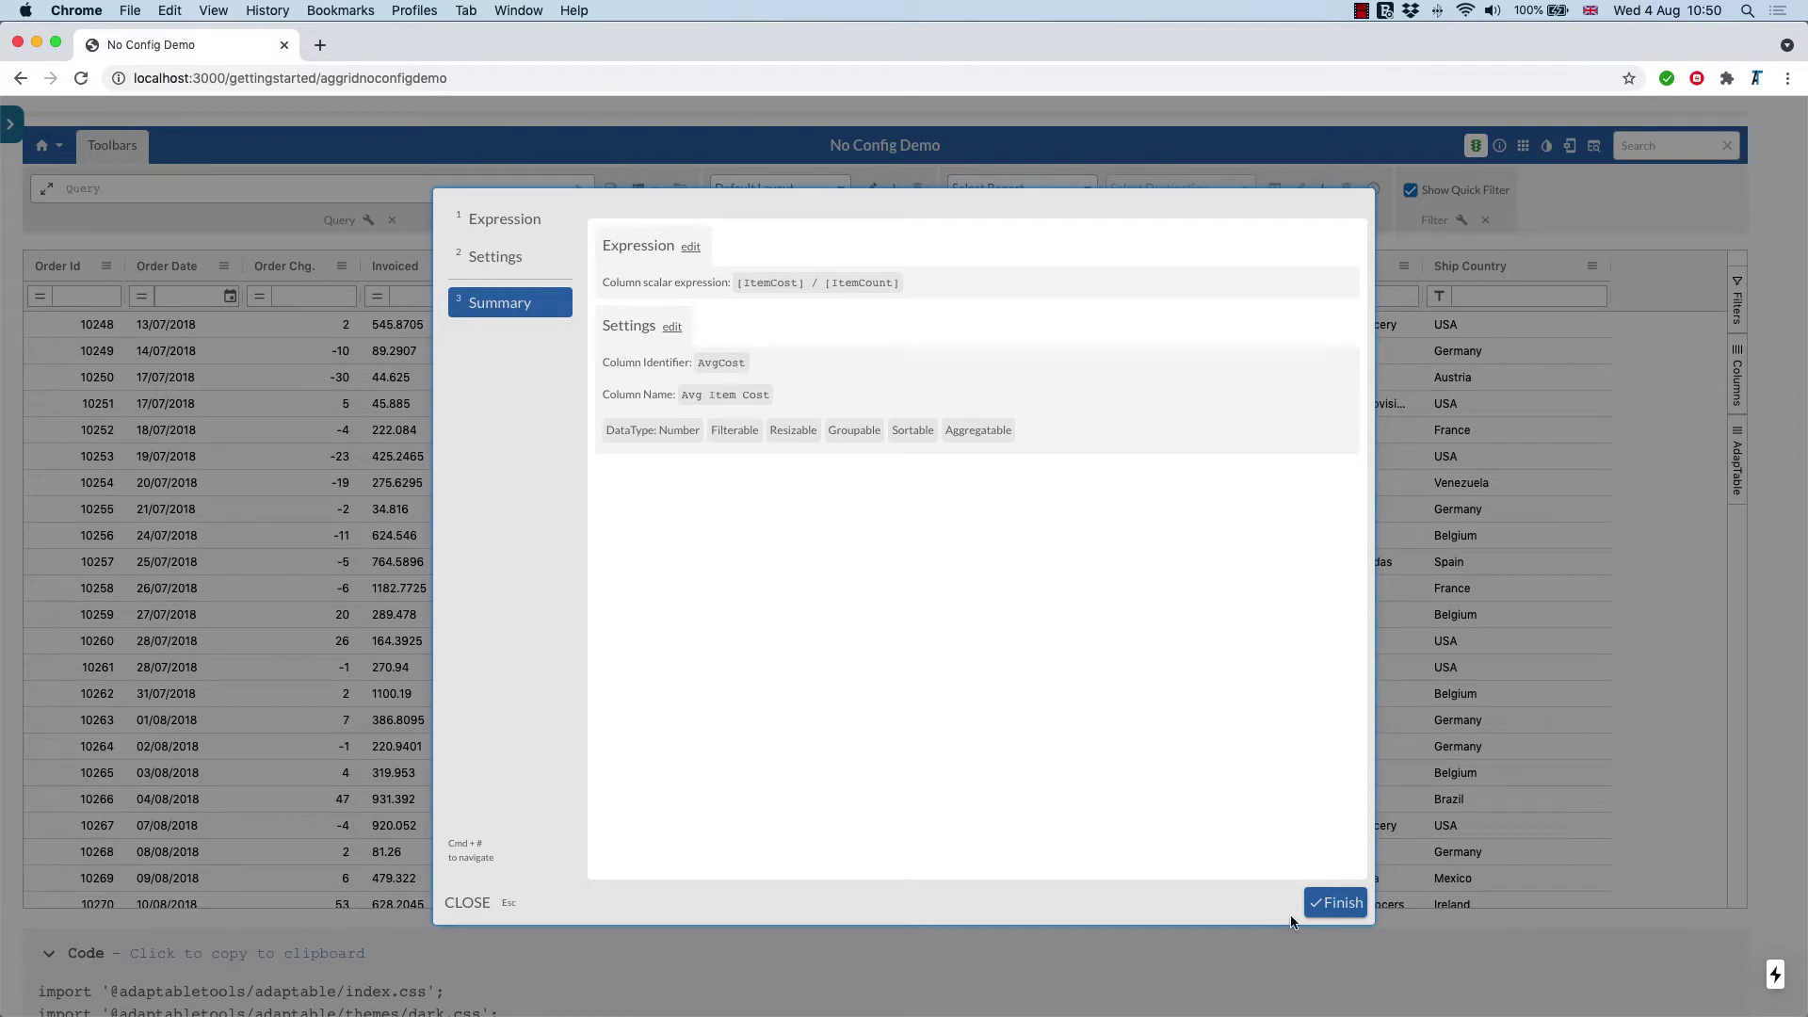
left_click(1336, 902)
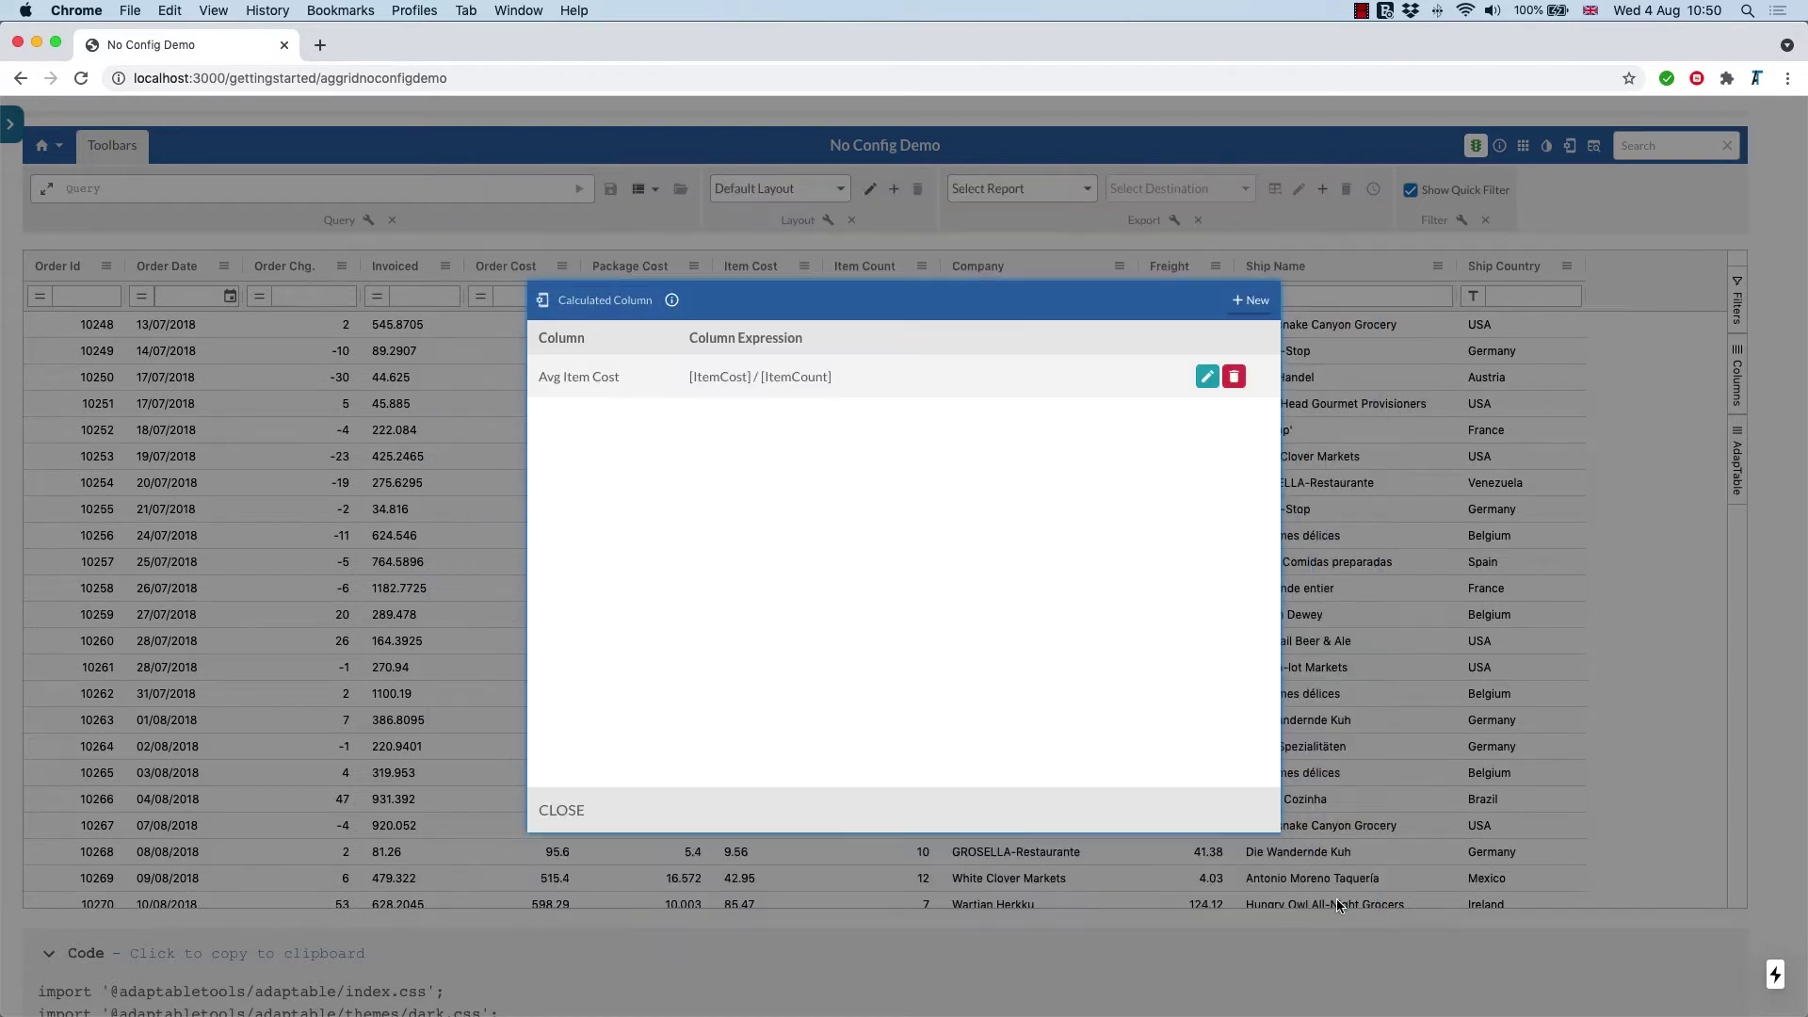
left_click(558, 809)
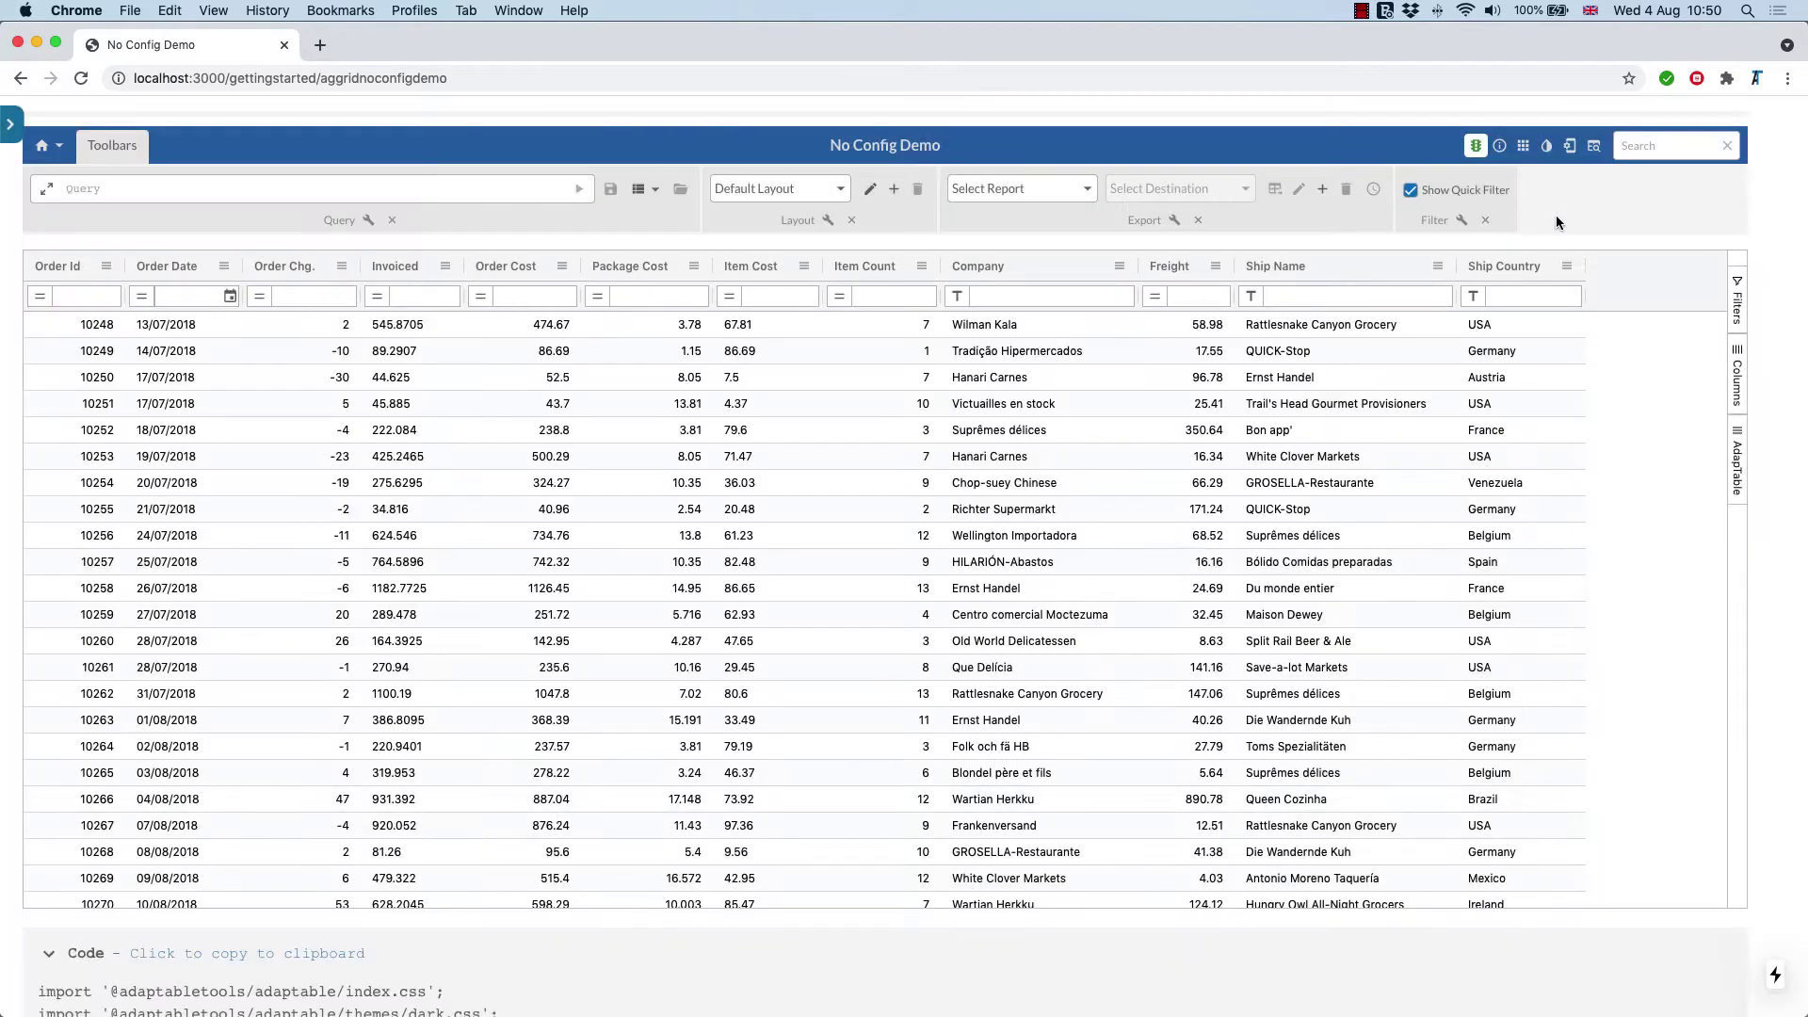
Step: Make Avg Item Cost visible in the Default Layout and place it between Package Cost and Item Cost
left_click(1523, 145)
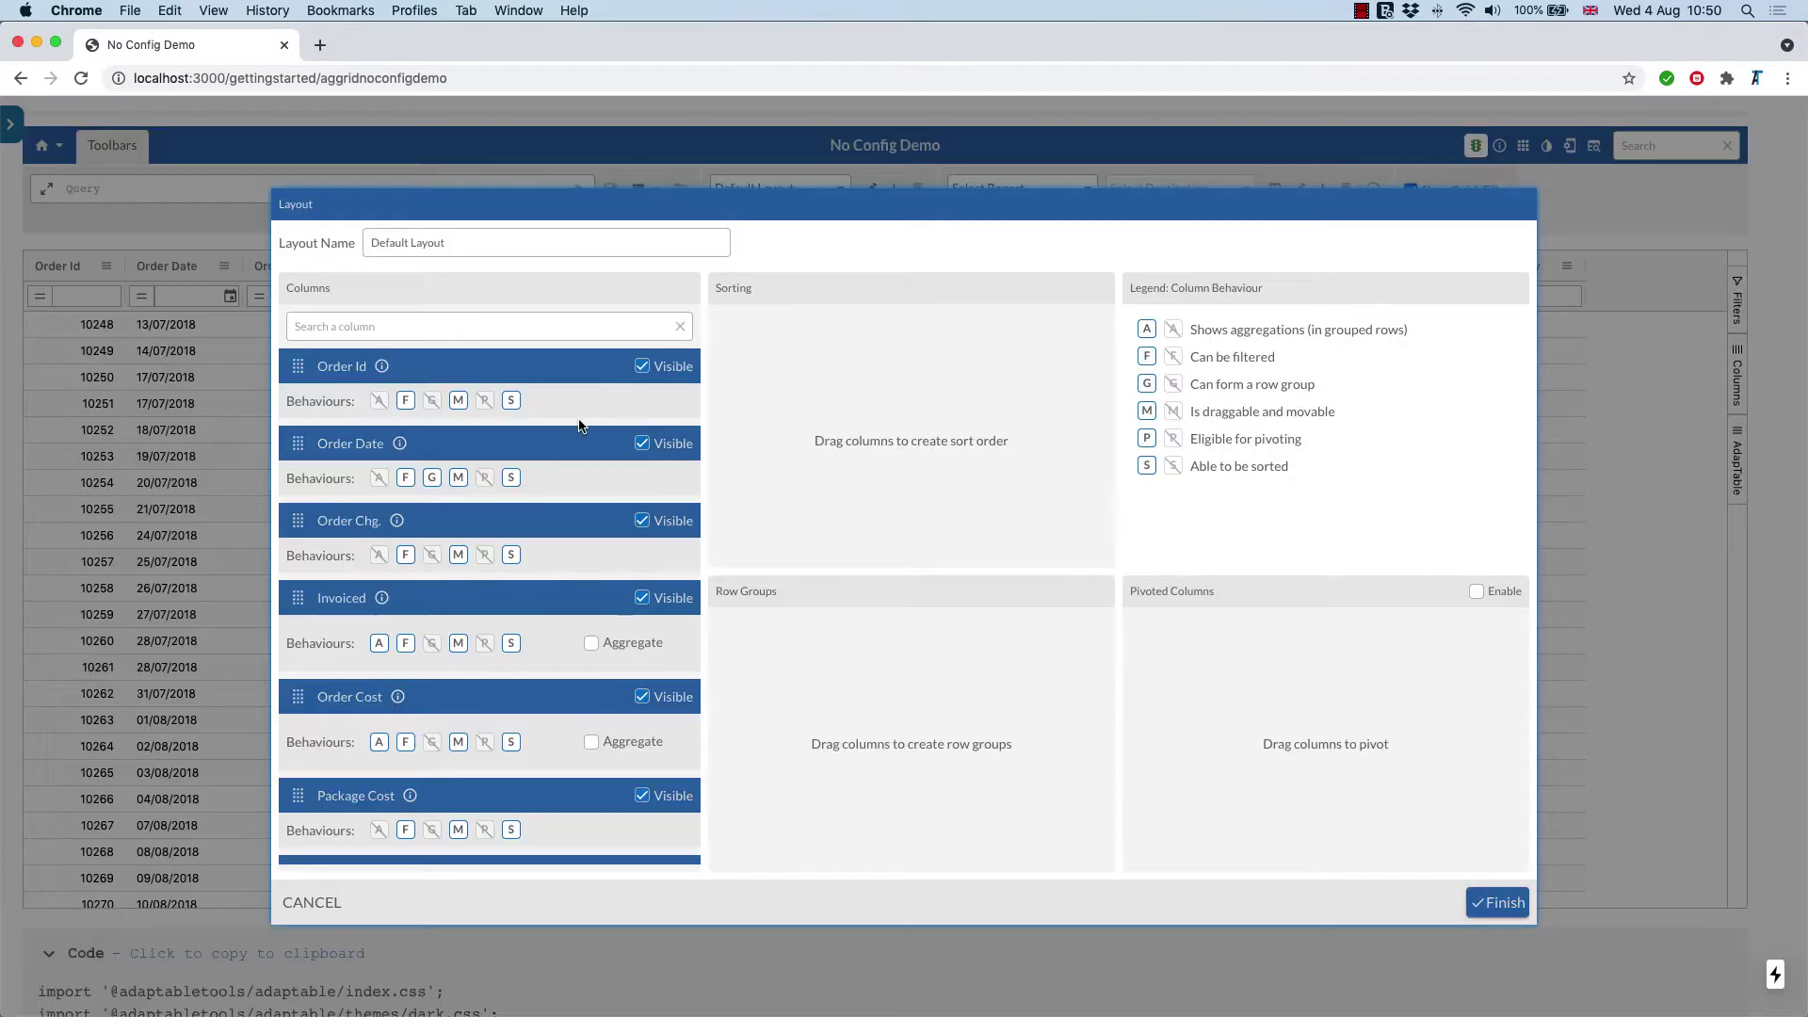
scroll(578, 418, "down", 10)
left_click(642, 784)
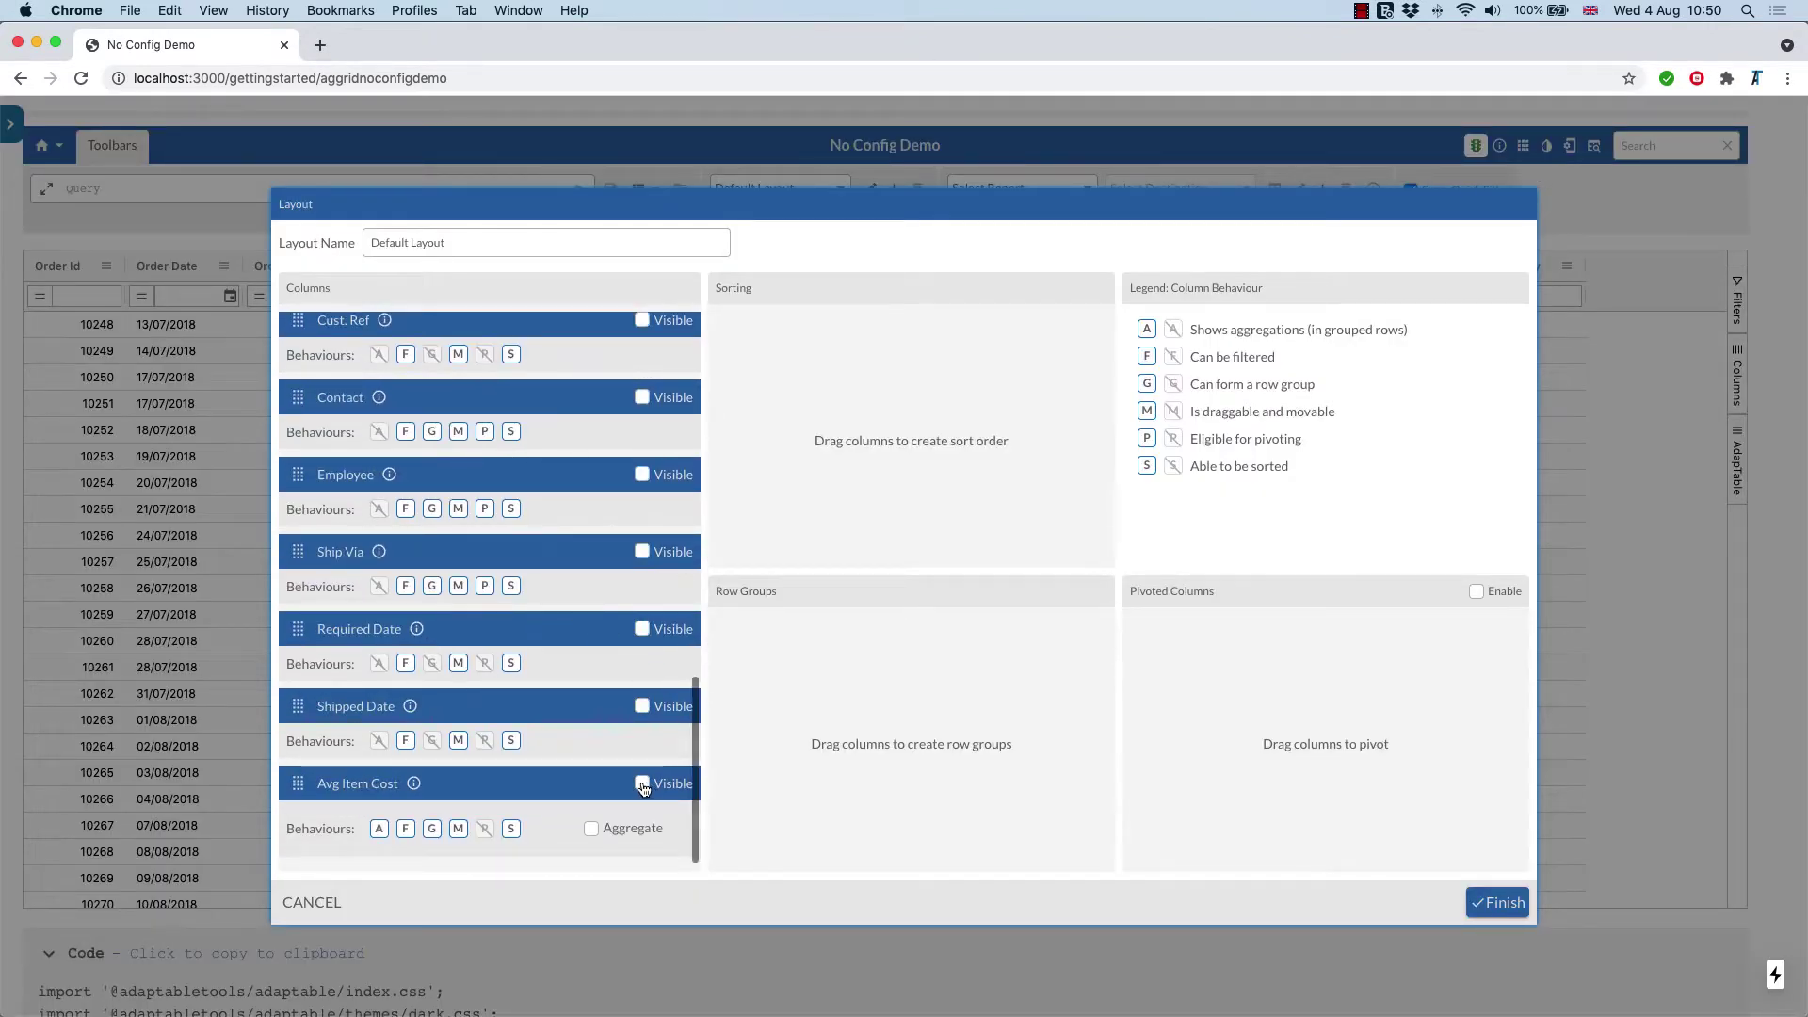
left_click_drag(295, 785, 305, 457)
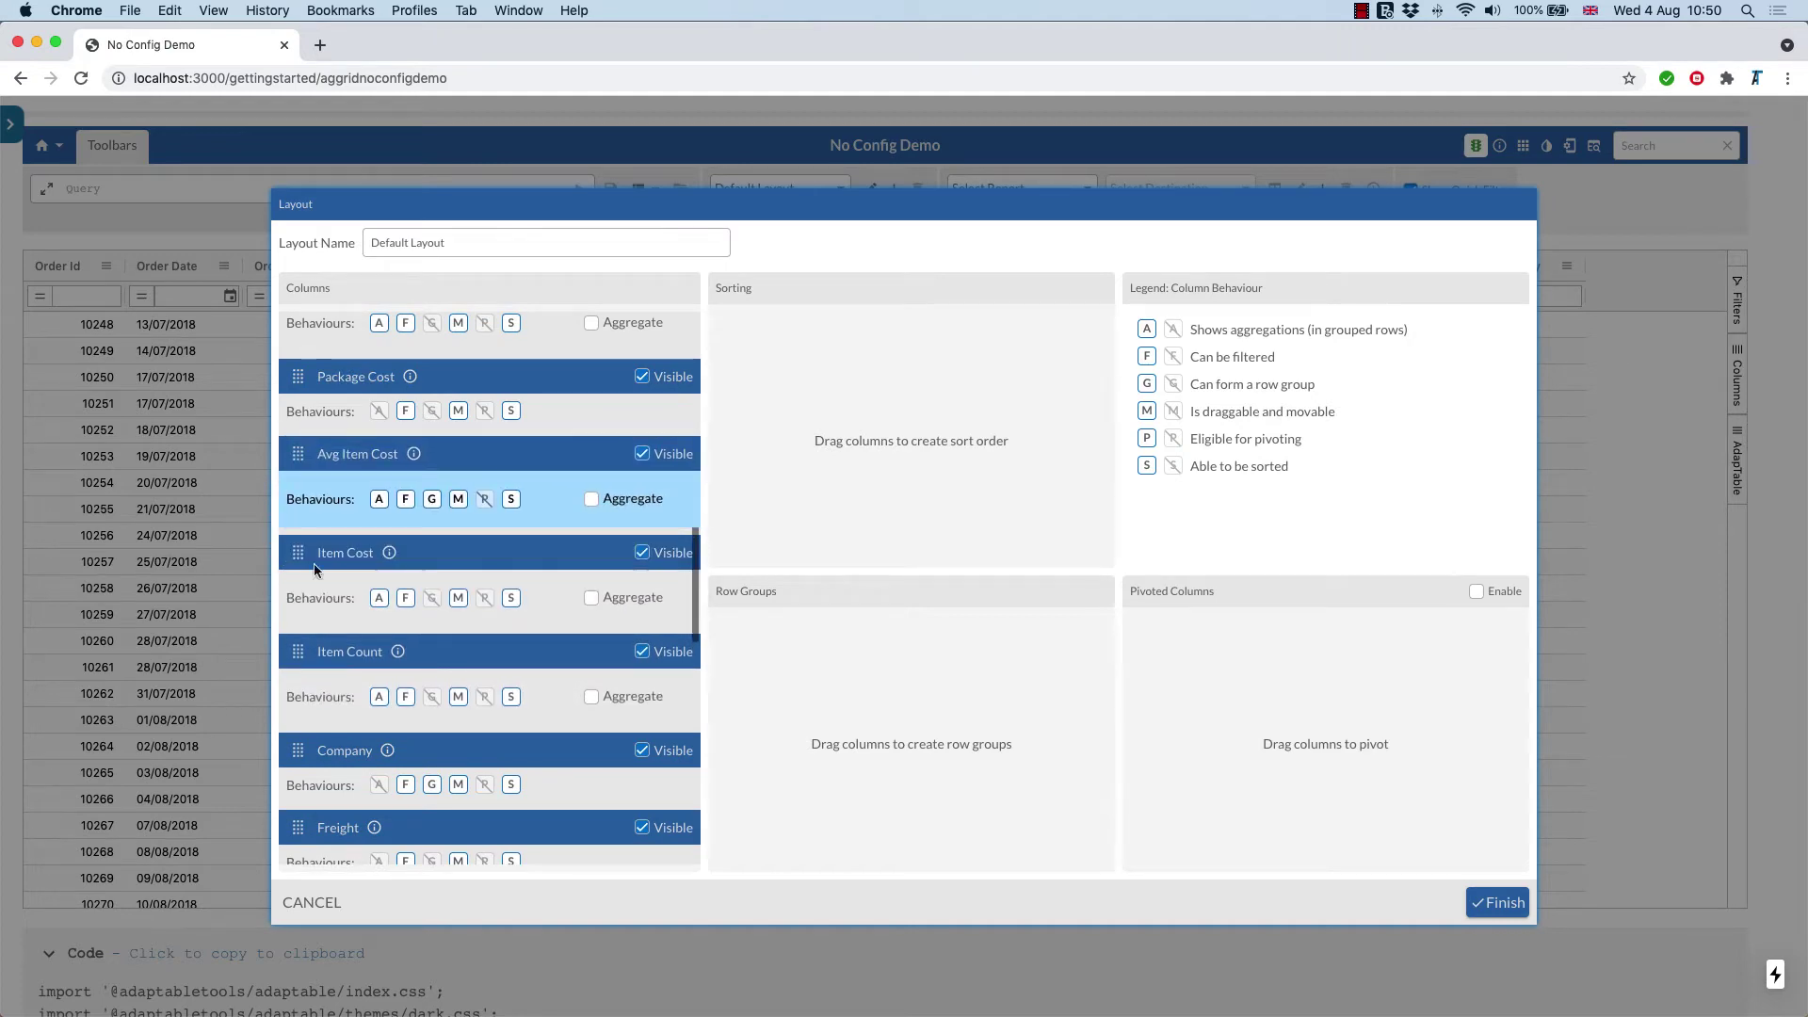
left_click(1497, 902)
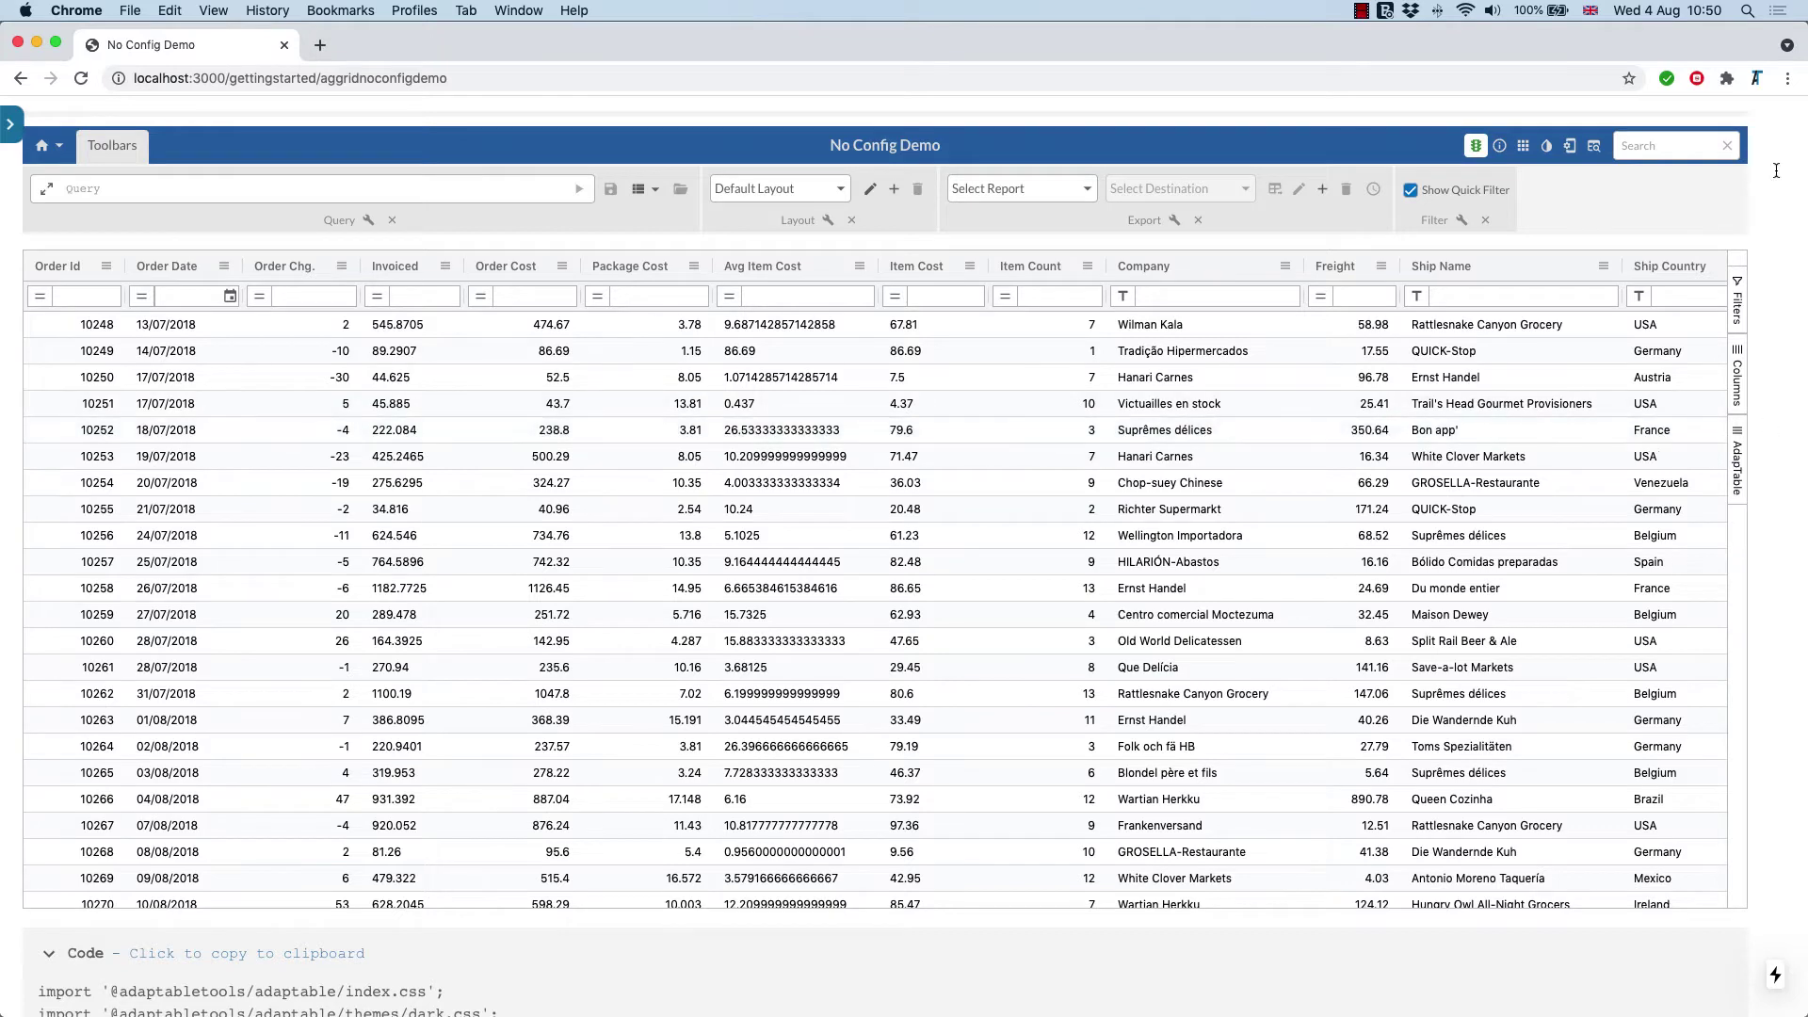
Step: Start another calculated column whose expression multiplies [ItemCost] by [ItemCount] inside parentheses
left_click(1568, 149)
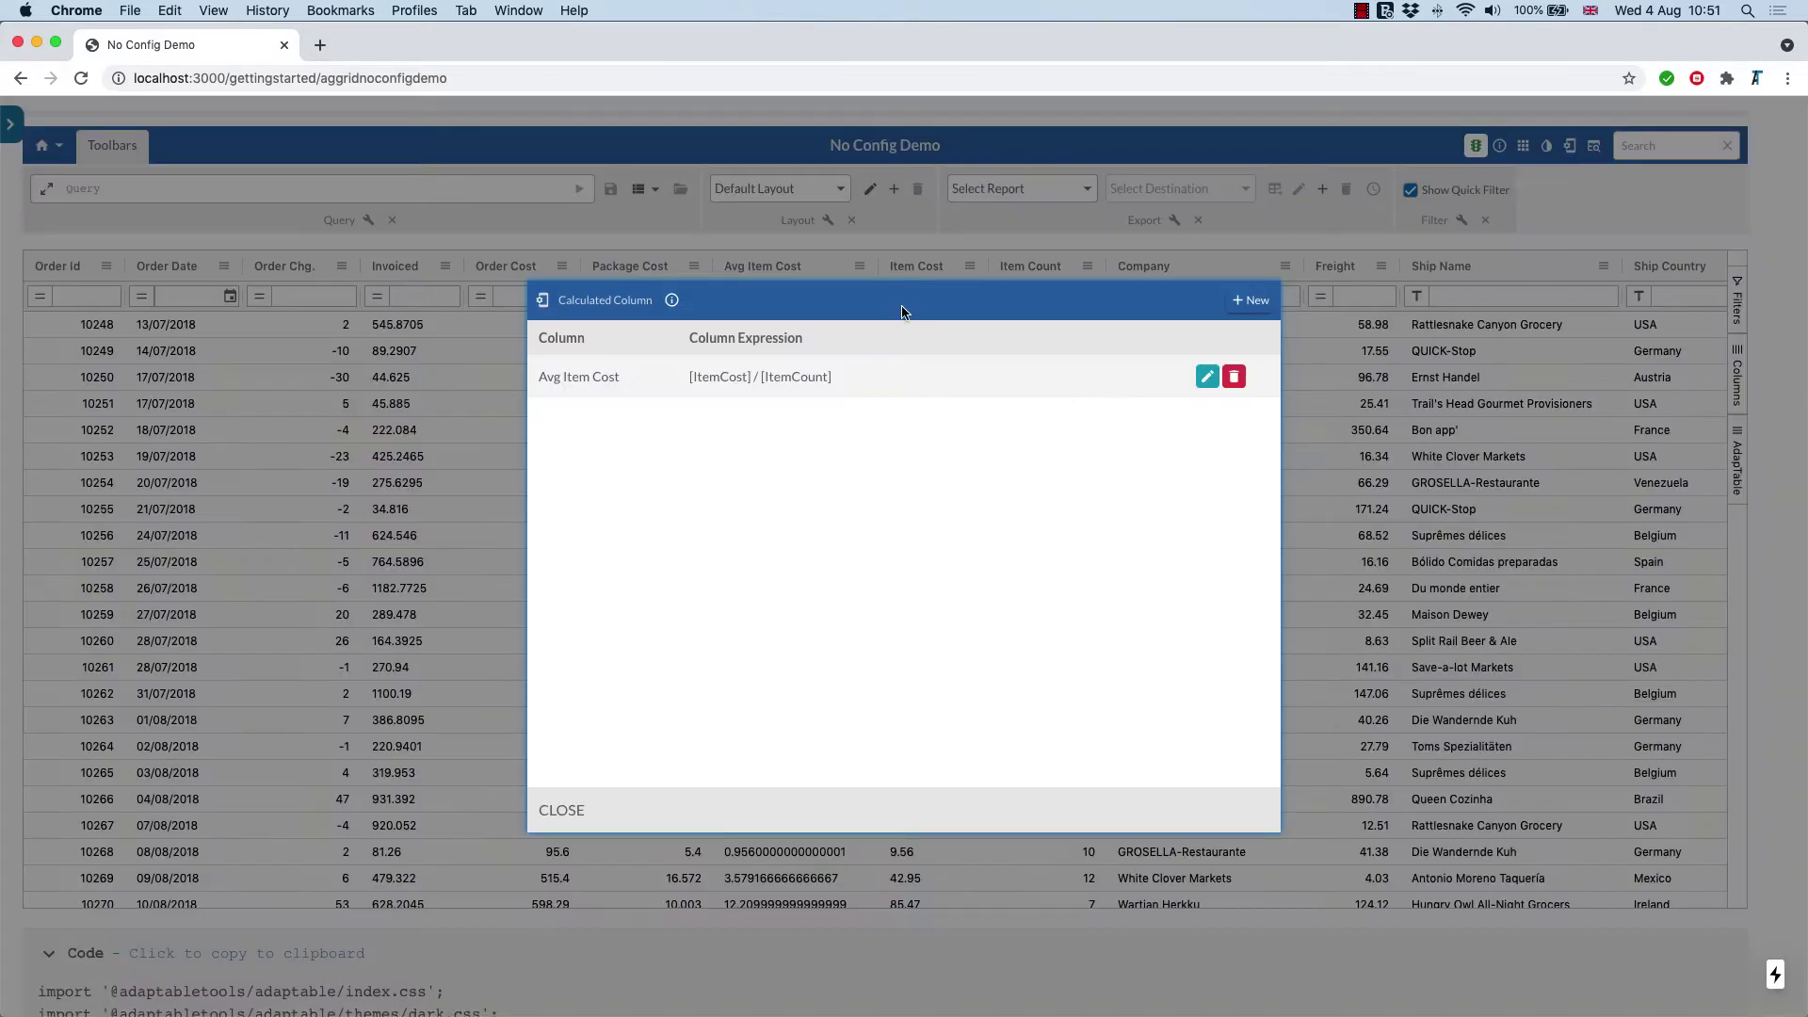
left_click(1249, 300)
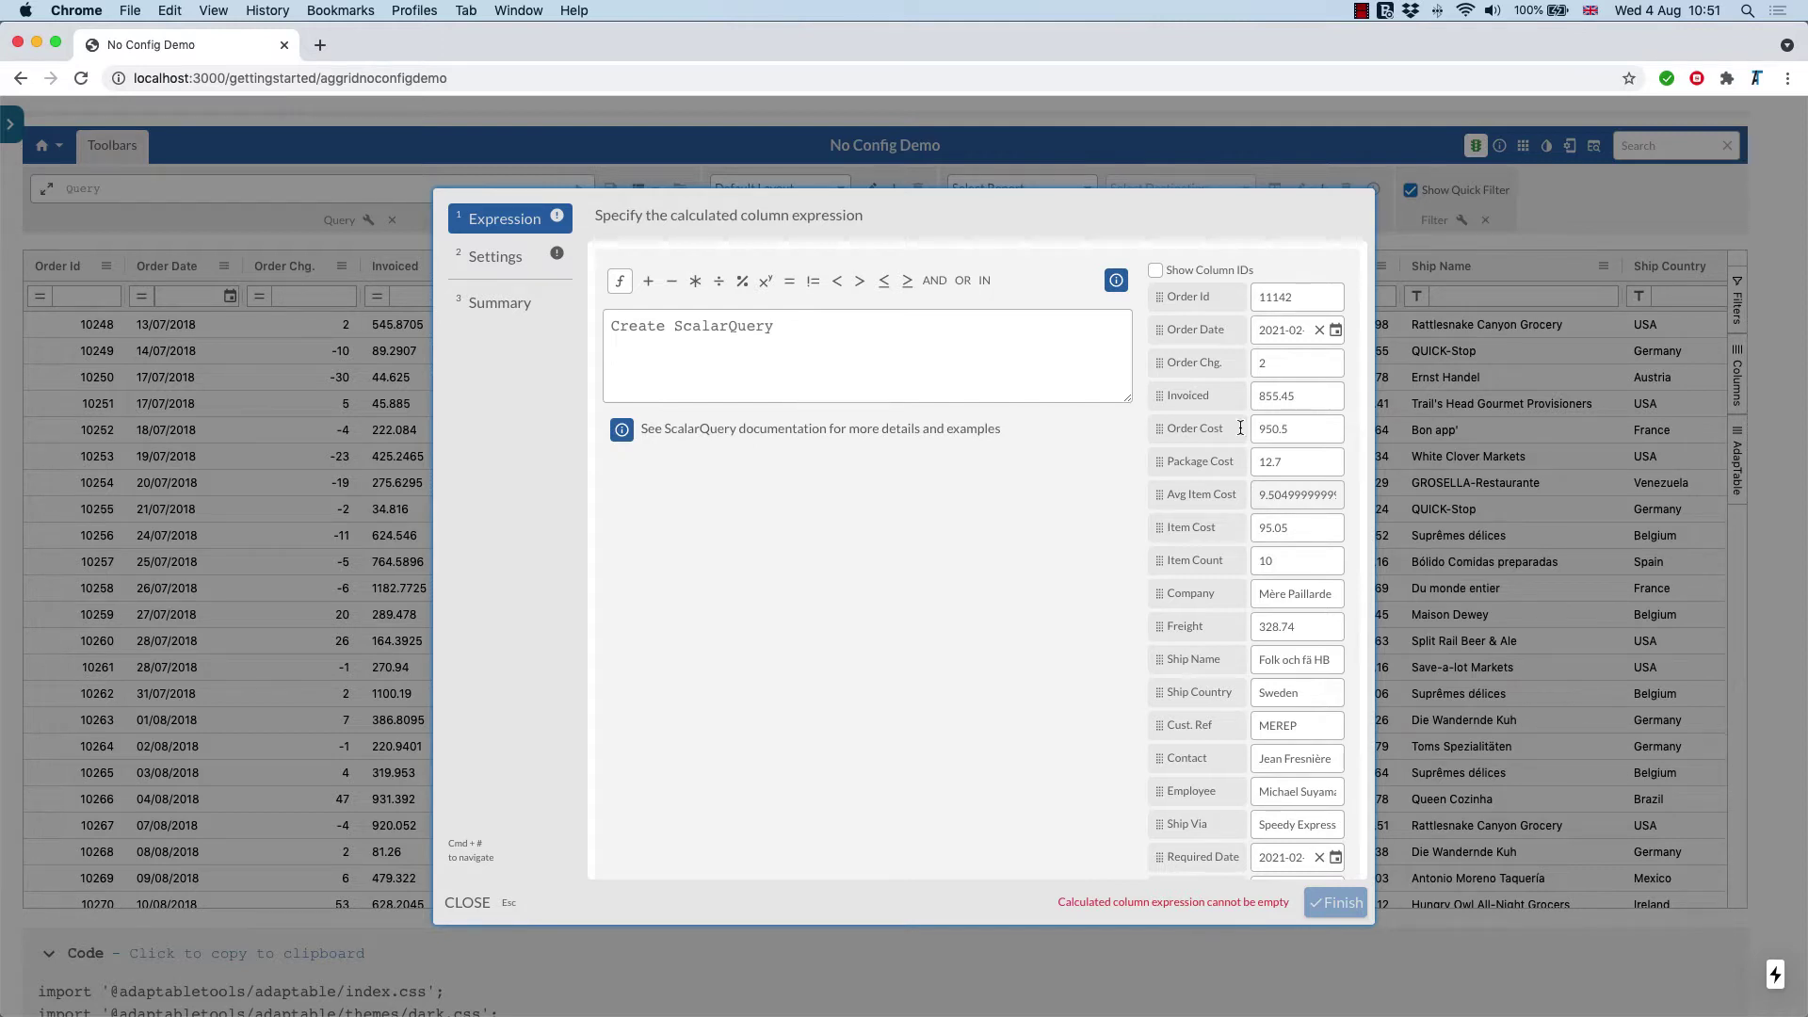
left_click(863, 355)
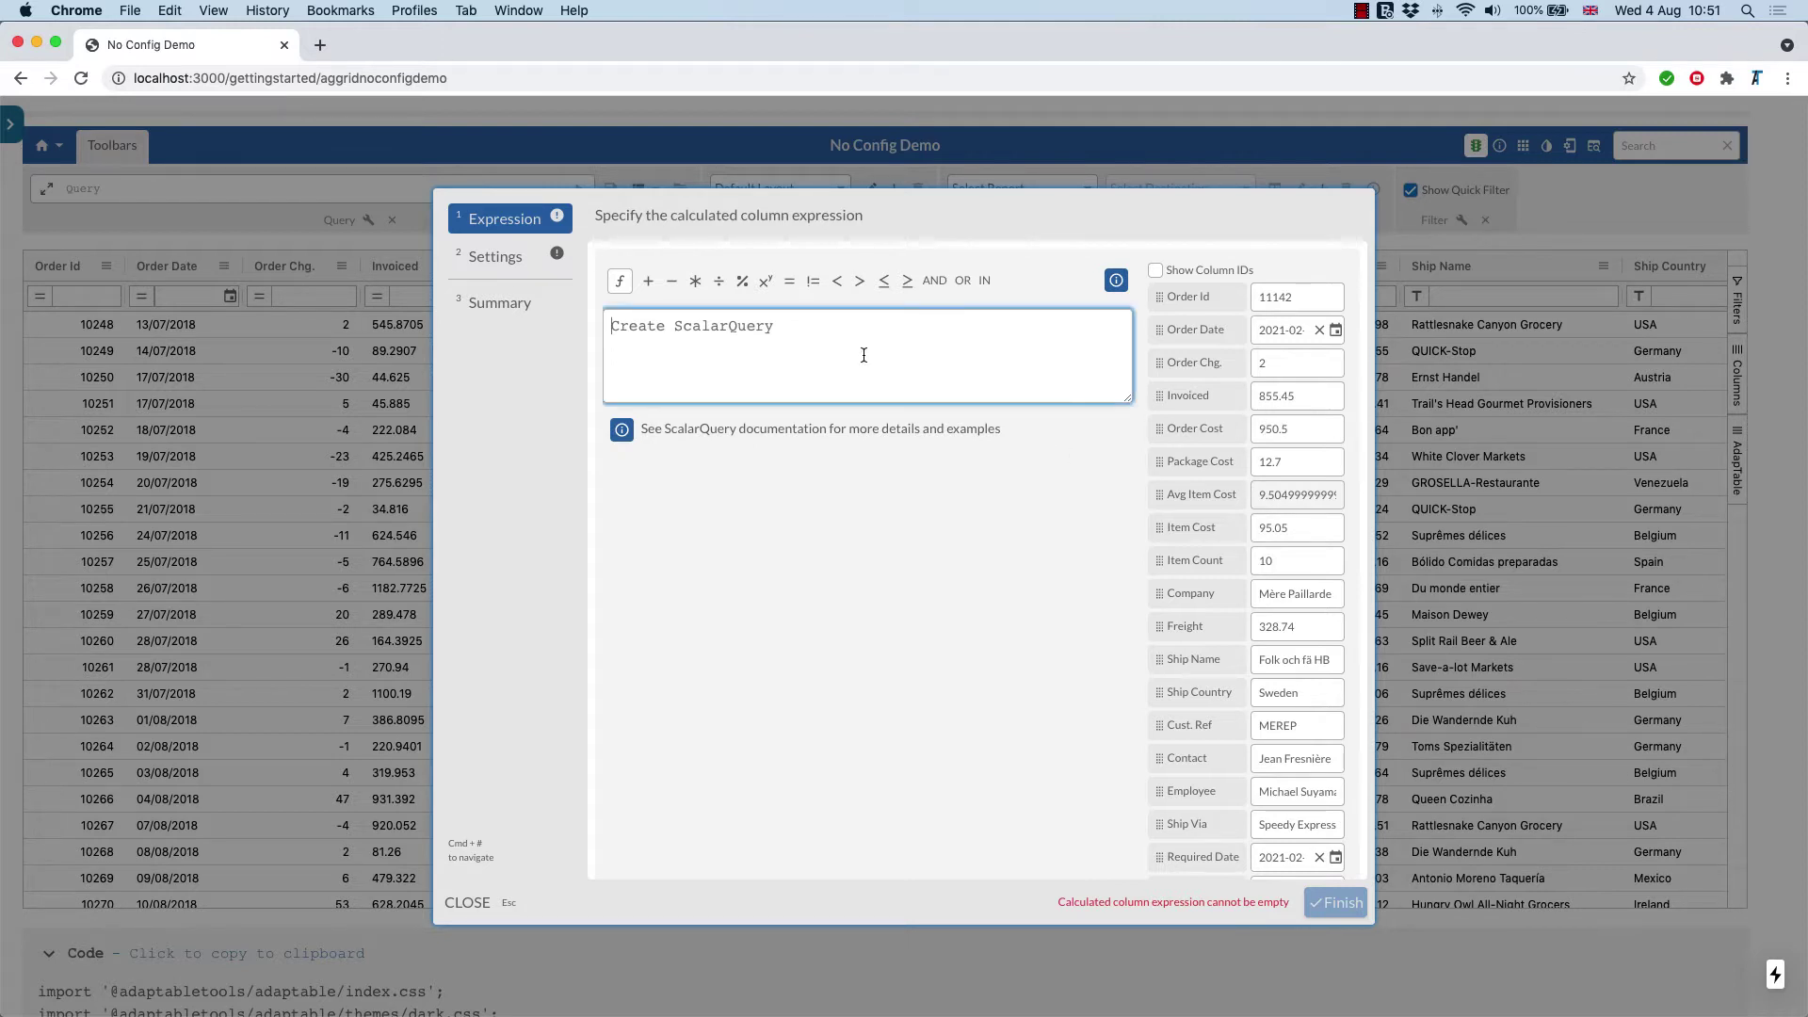
type("(.")
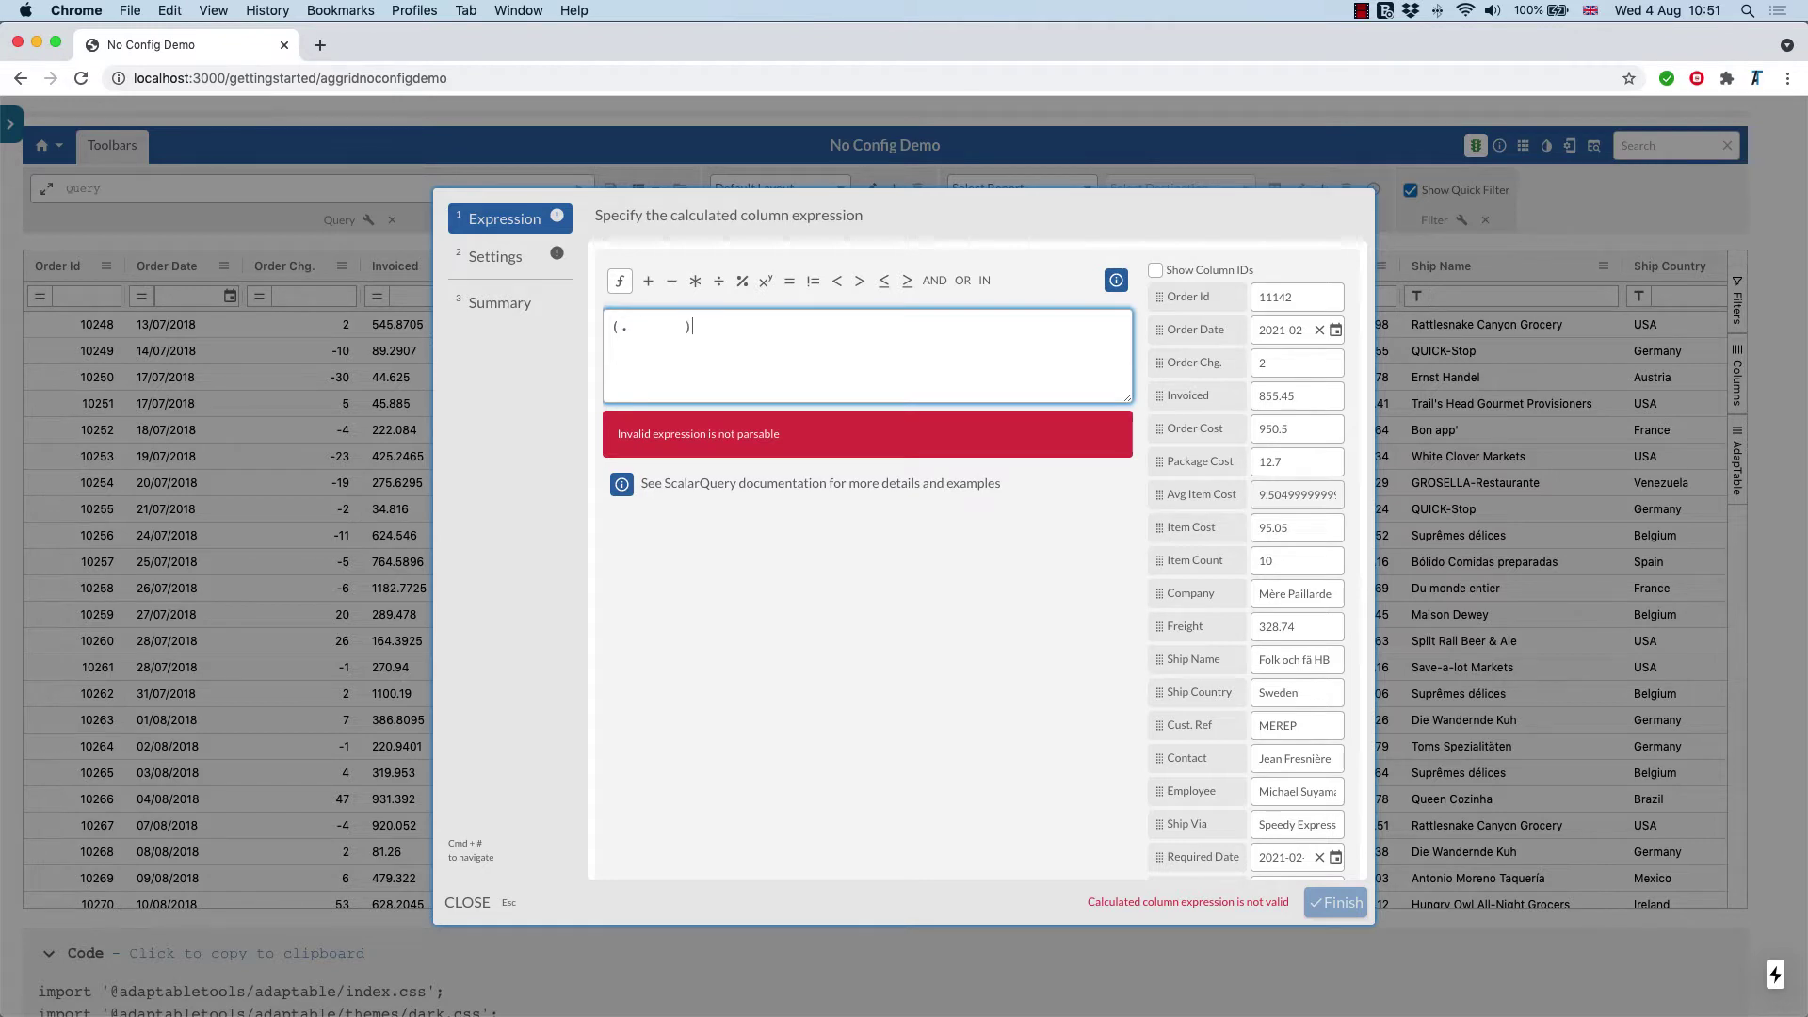
left_click(625, 330)
key("Delete")
key("Delete")
left_click_drag(1232, 527, 617, 325)
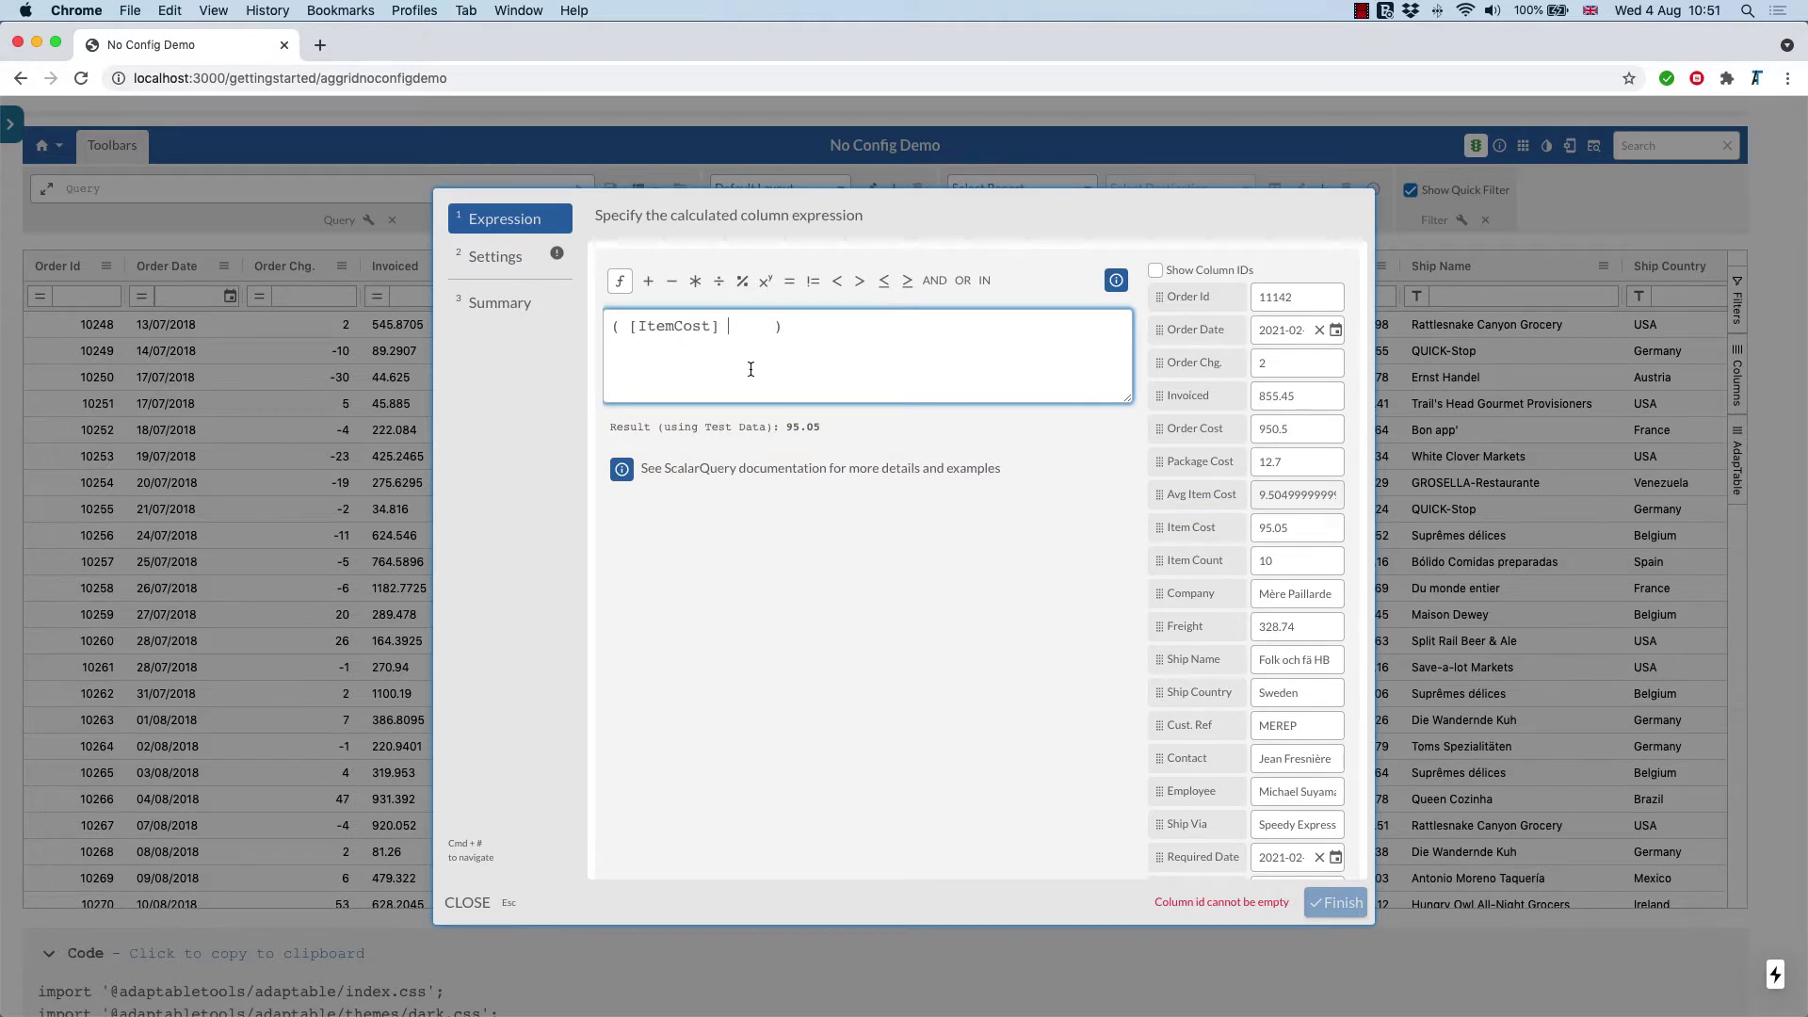
type("*")
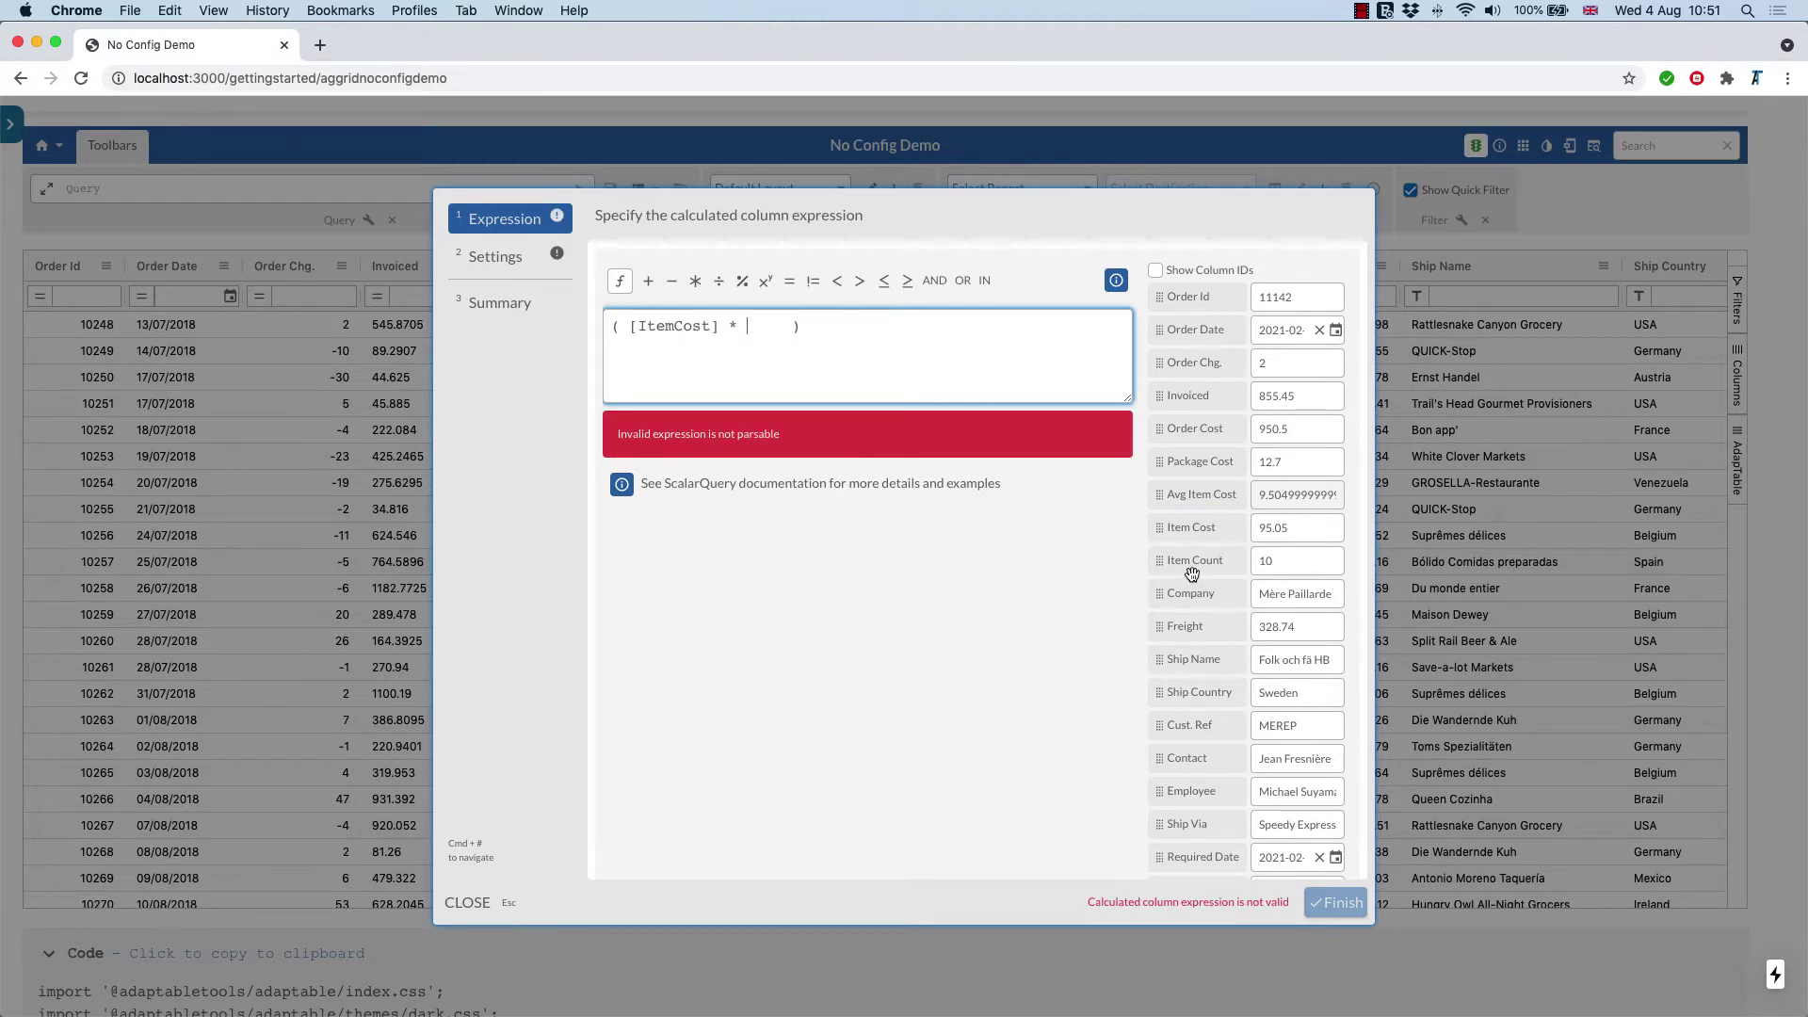
left_click_drag(1192, 560, 782, 329)
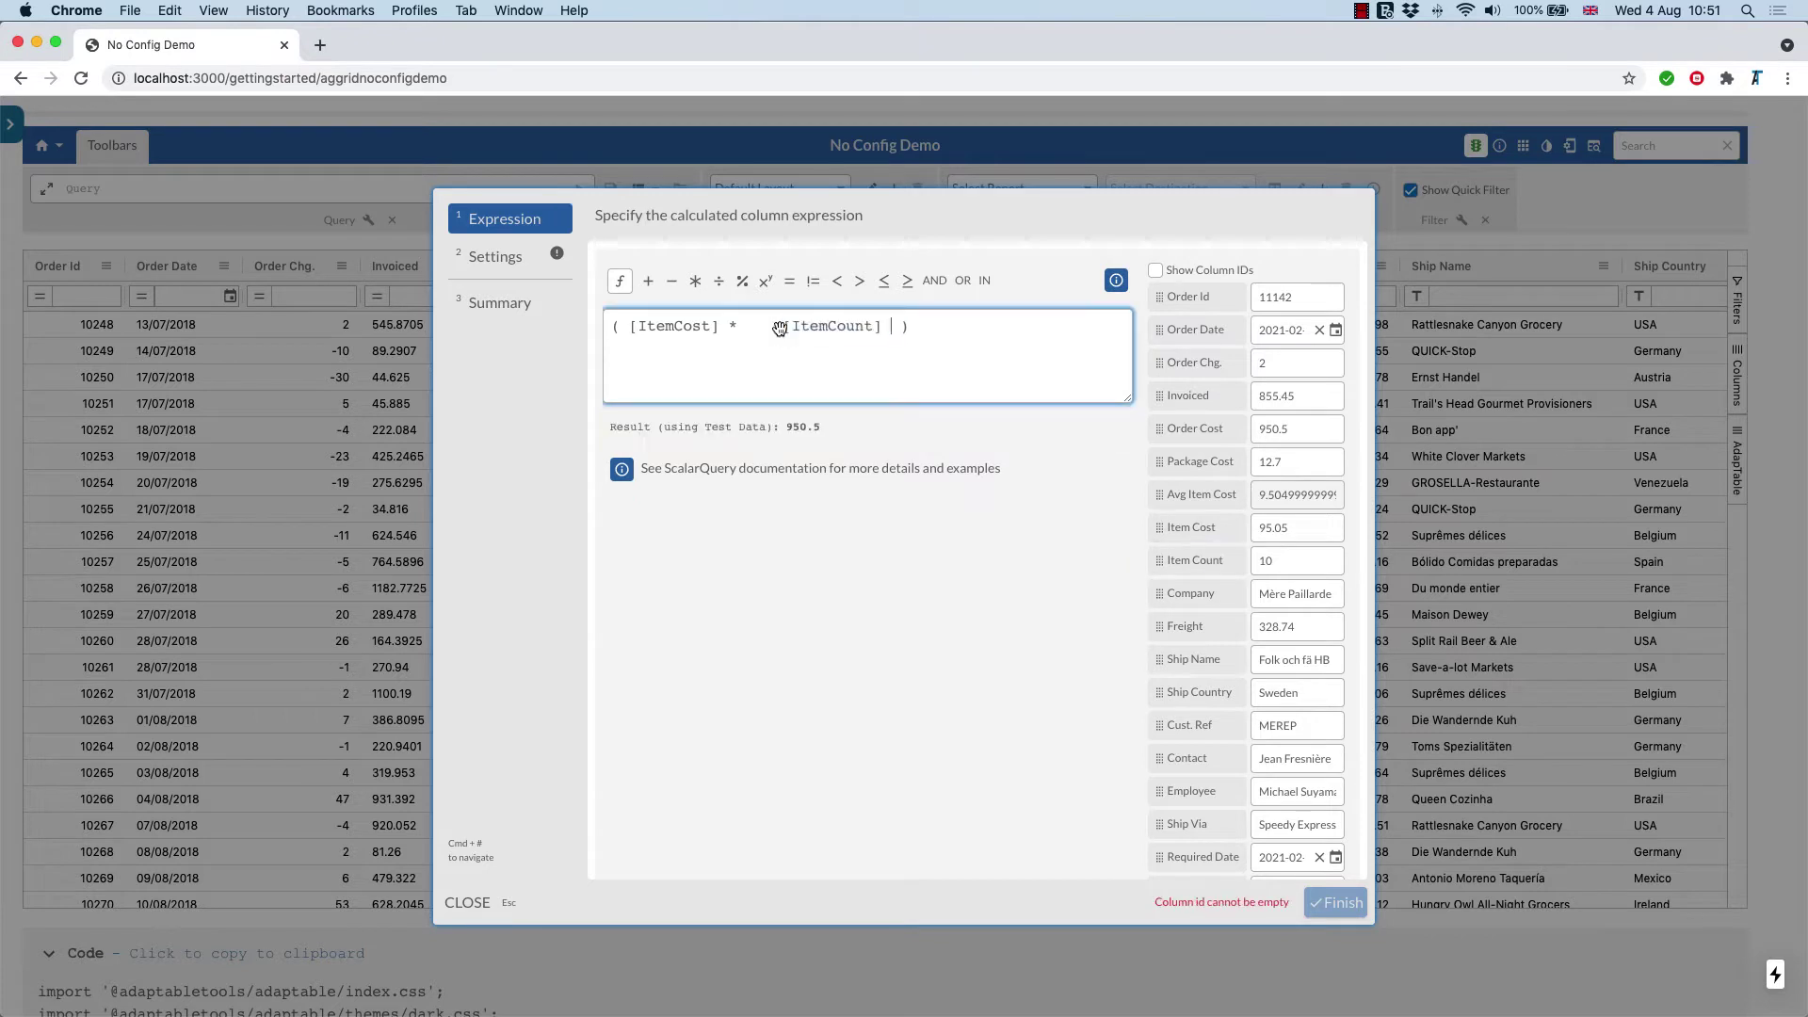
Step: Subtract [PackageCost] from the parenthesised product and remove the surplus spaces around [ItemCount] in the expression
left_click(945, 334)
type("-")
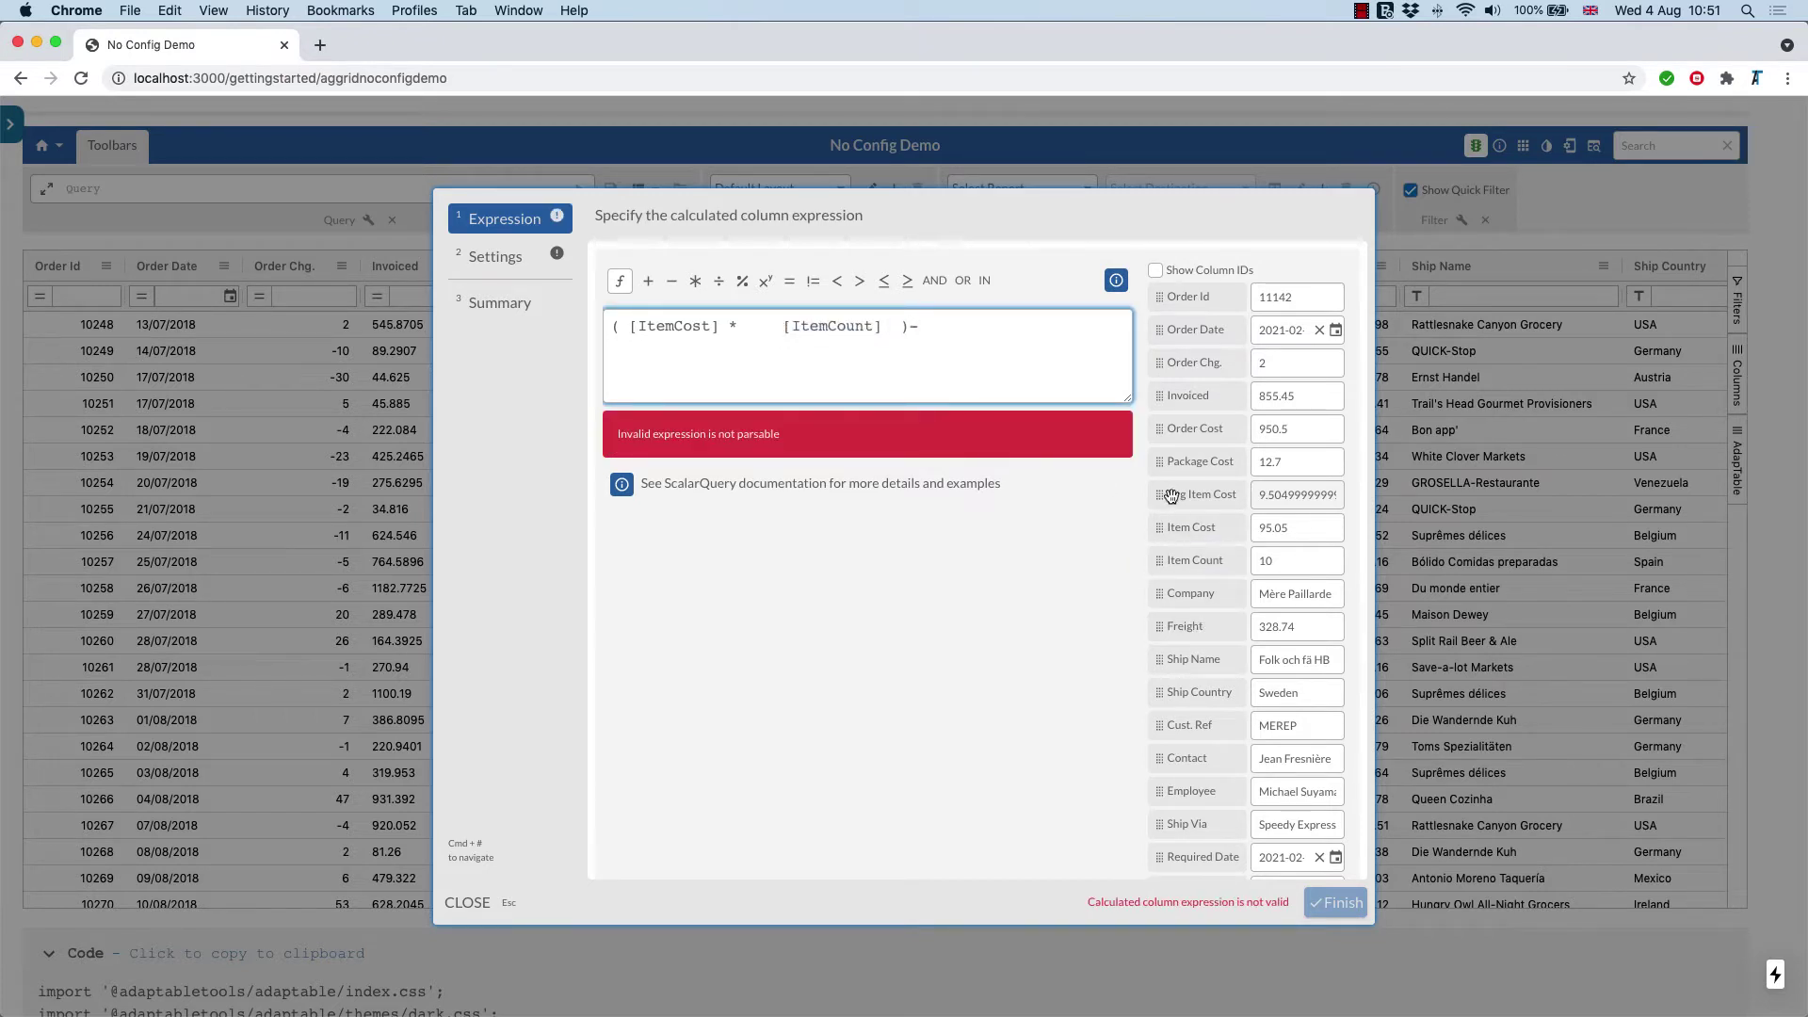
left_click_drag(1164, 465, 1019, 355)
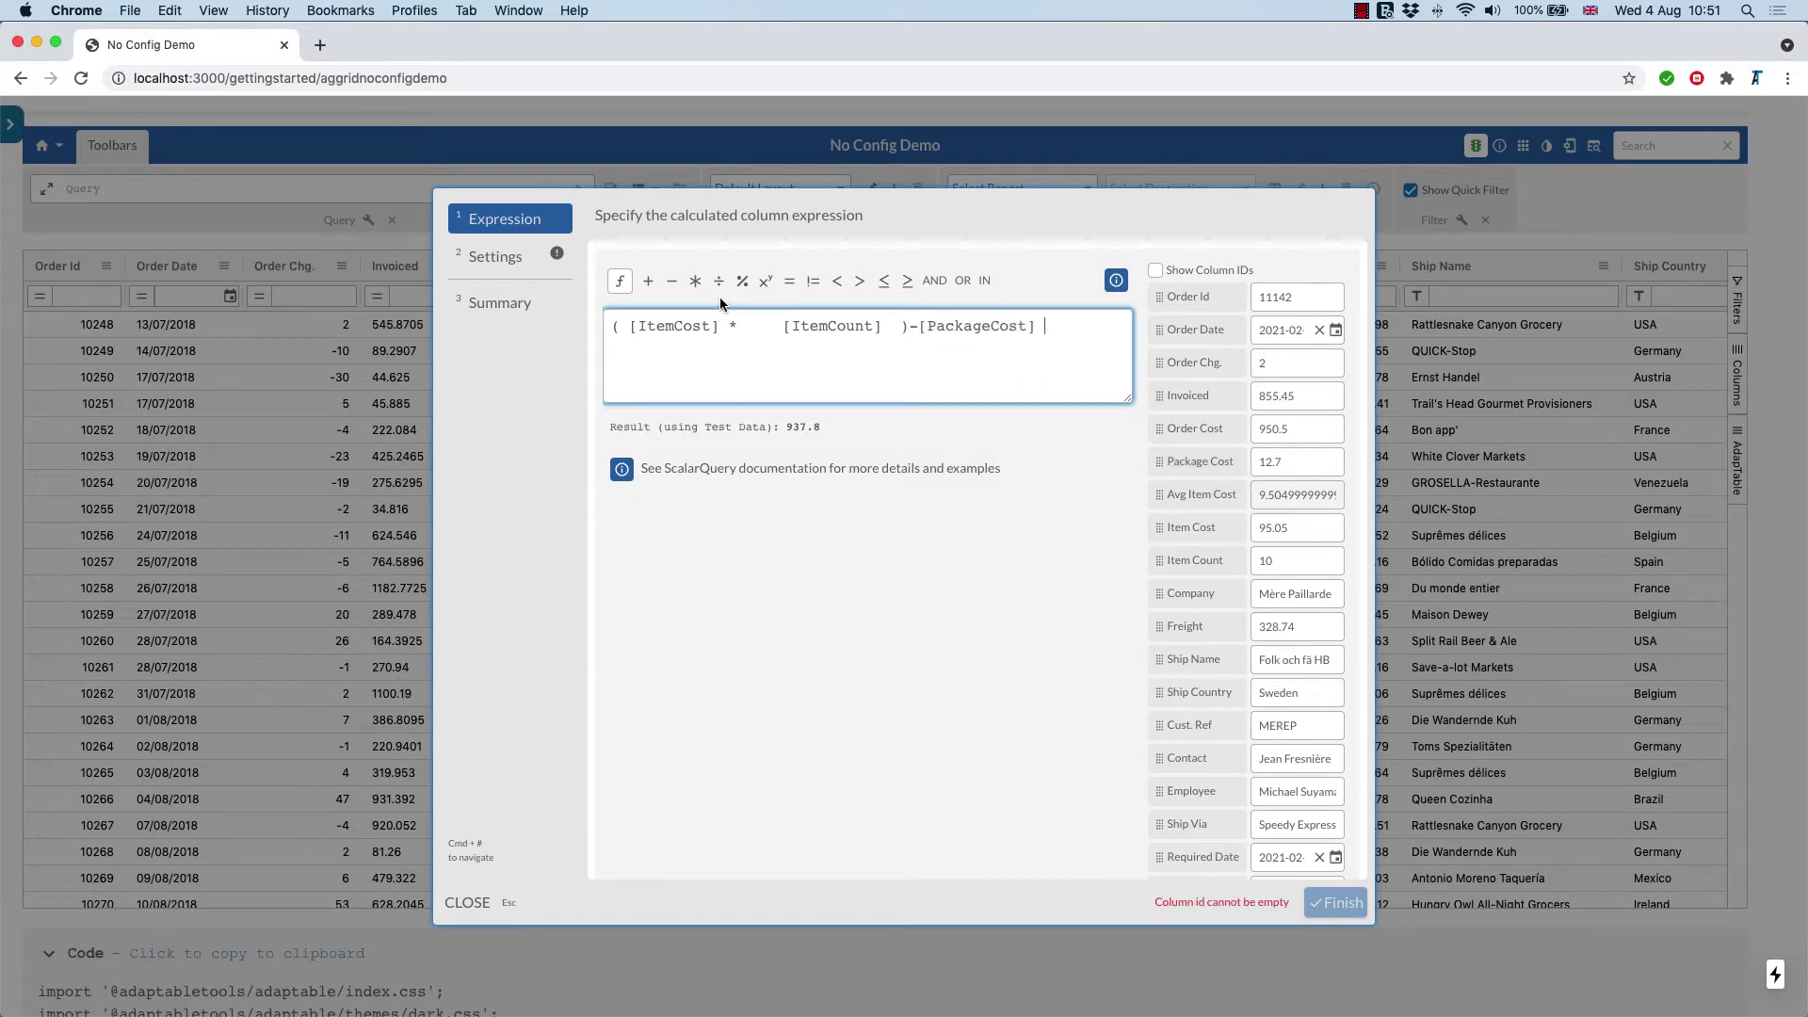
left_click(780, 329)
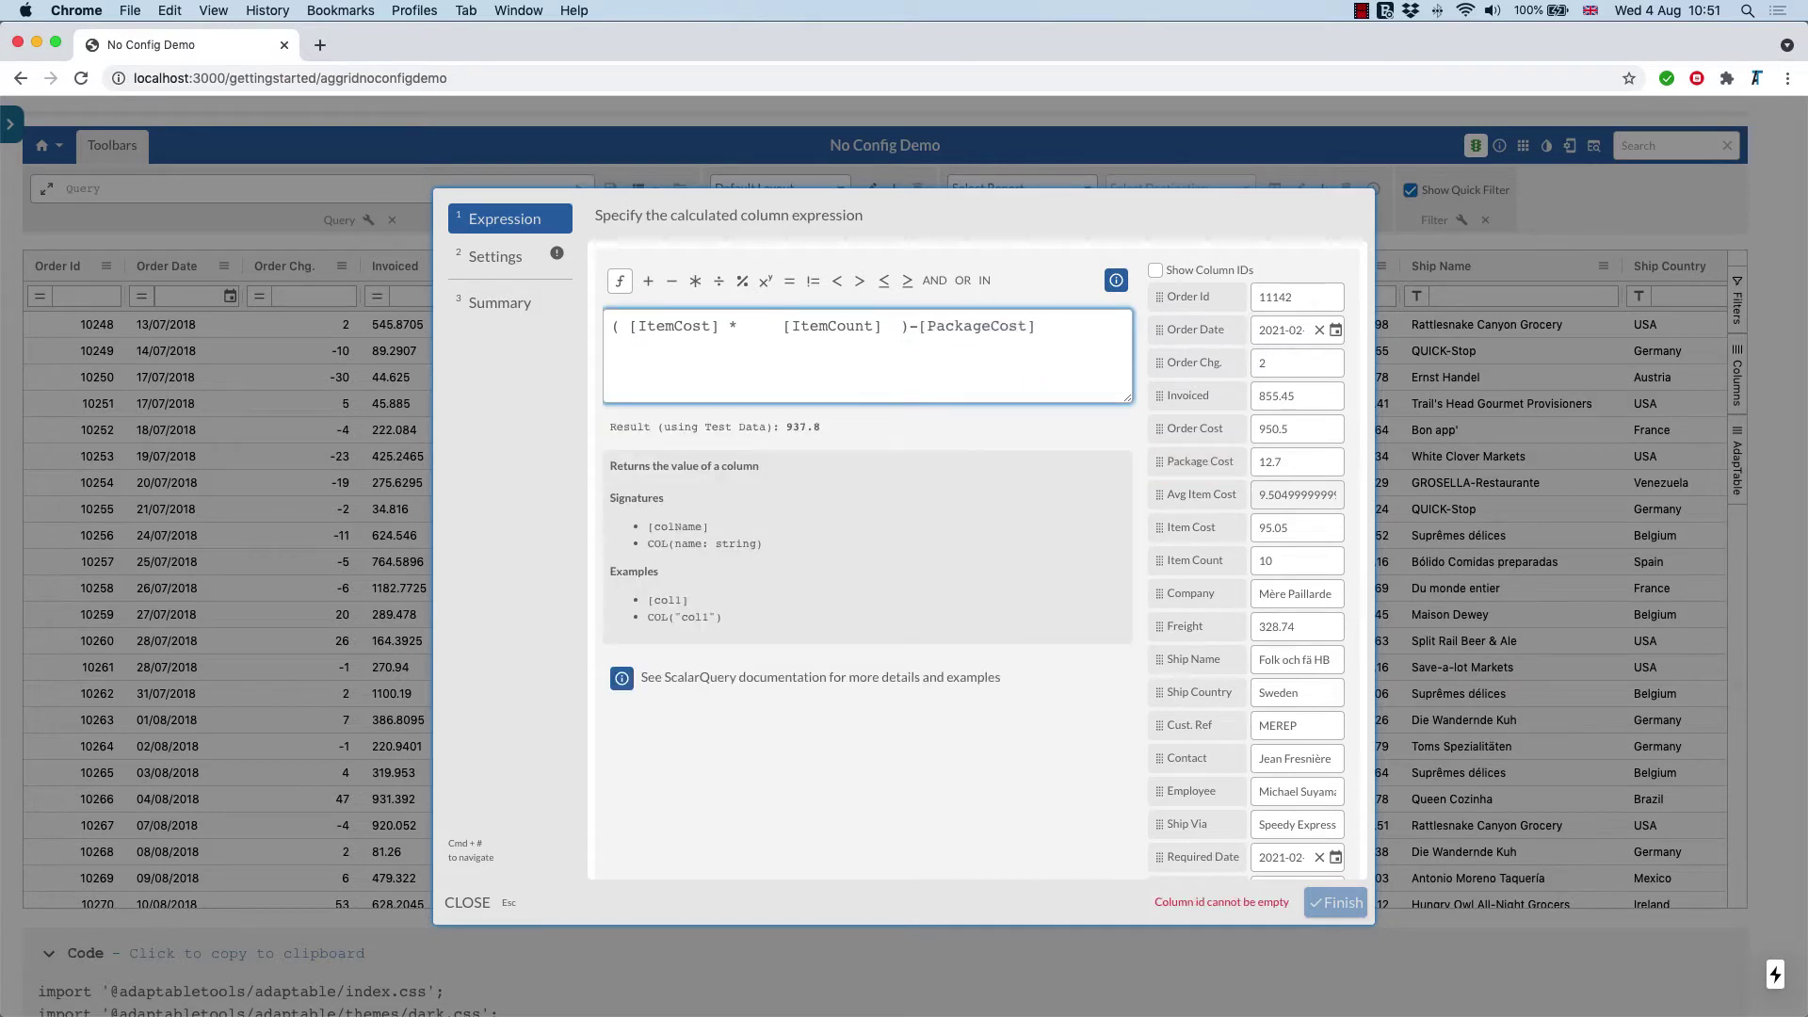
key("BackSpace")
key("BackSpace")
key("BackSpace")
key("BackSpace")
key("BackSpace")
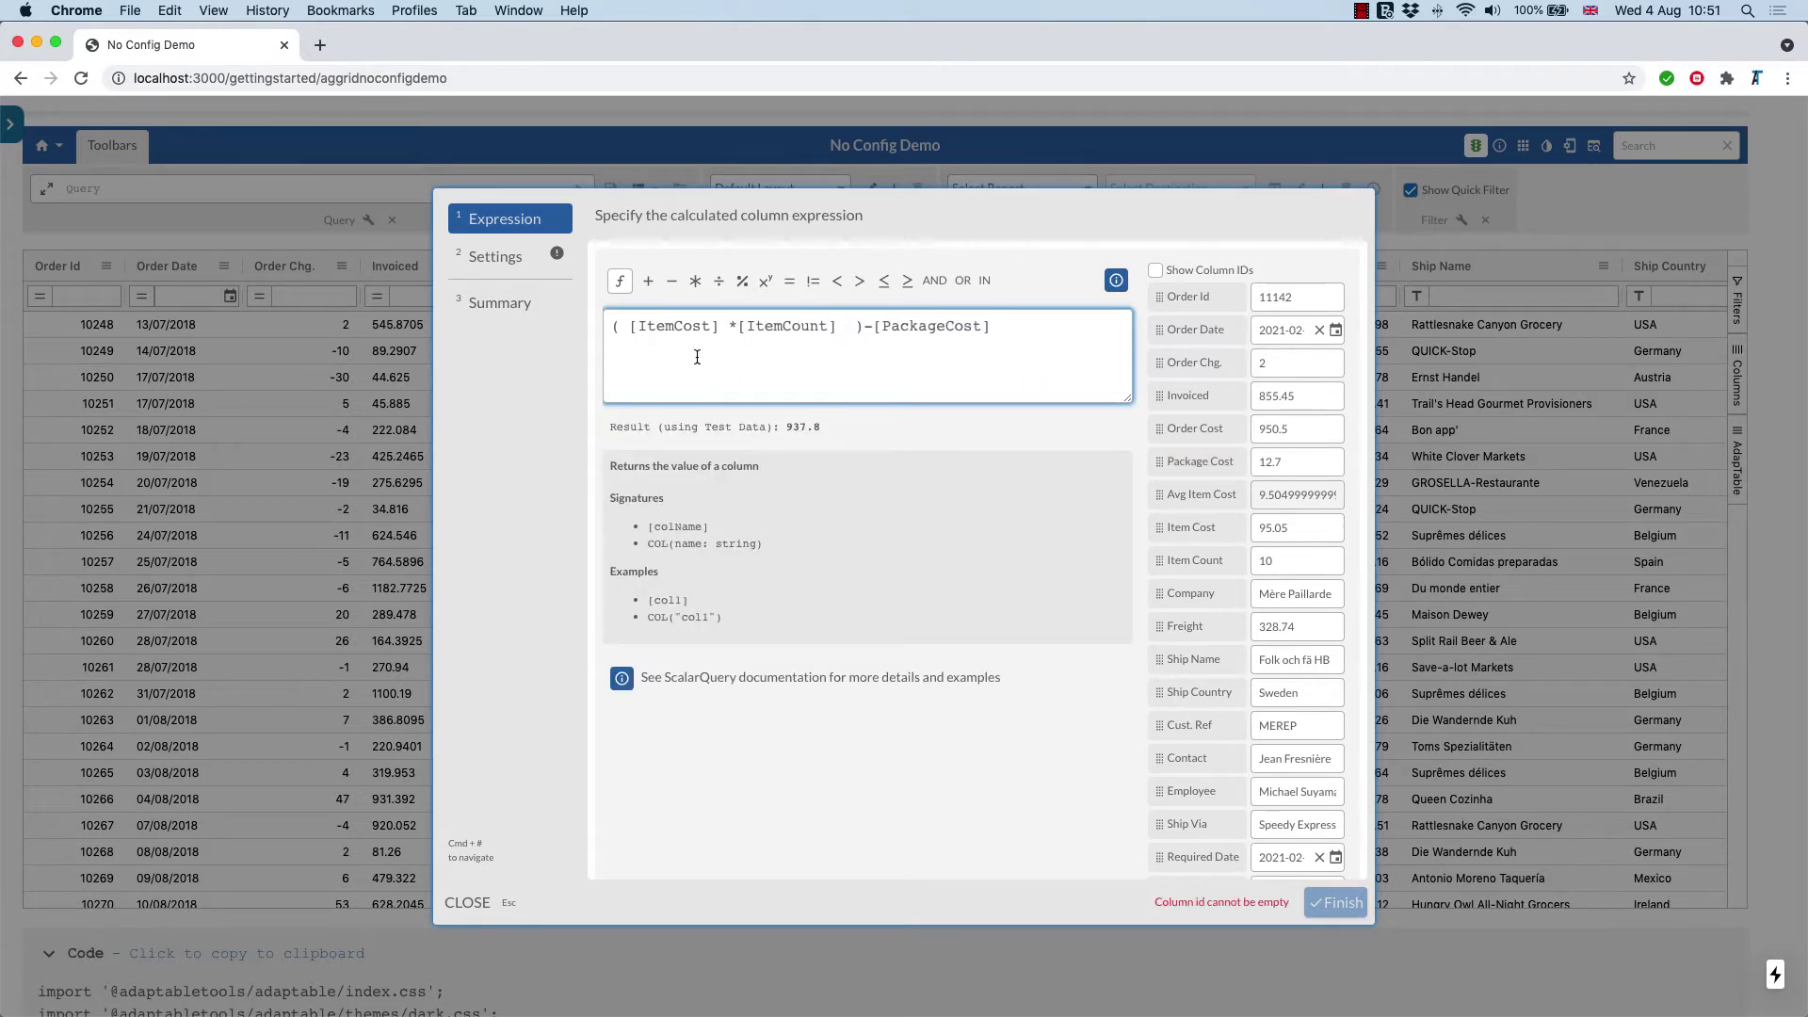
left_click(855, 329)
key("BackSpace")
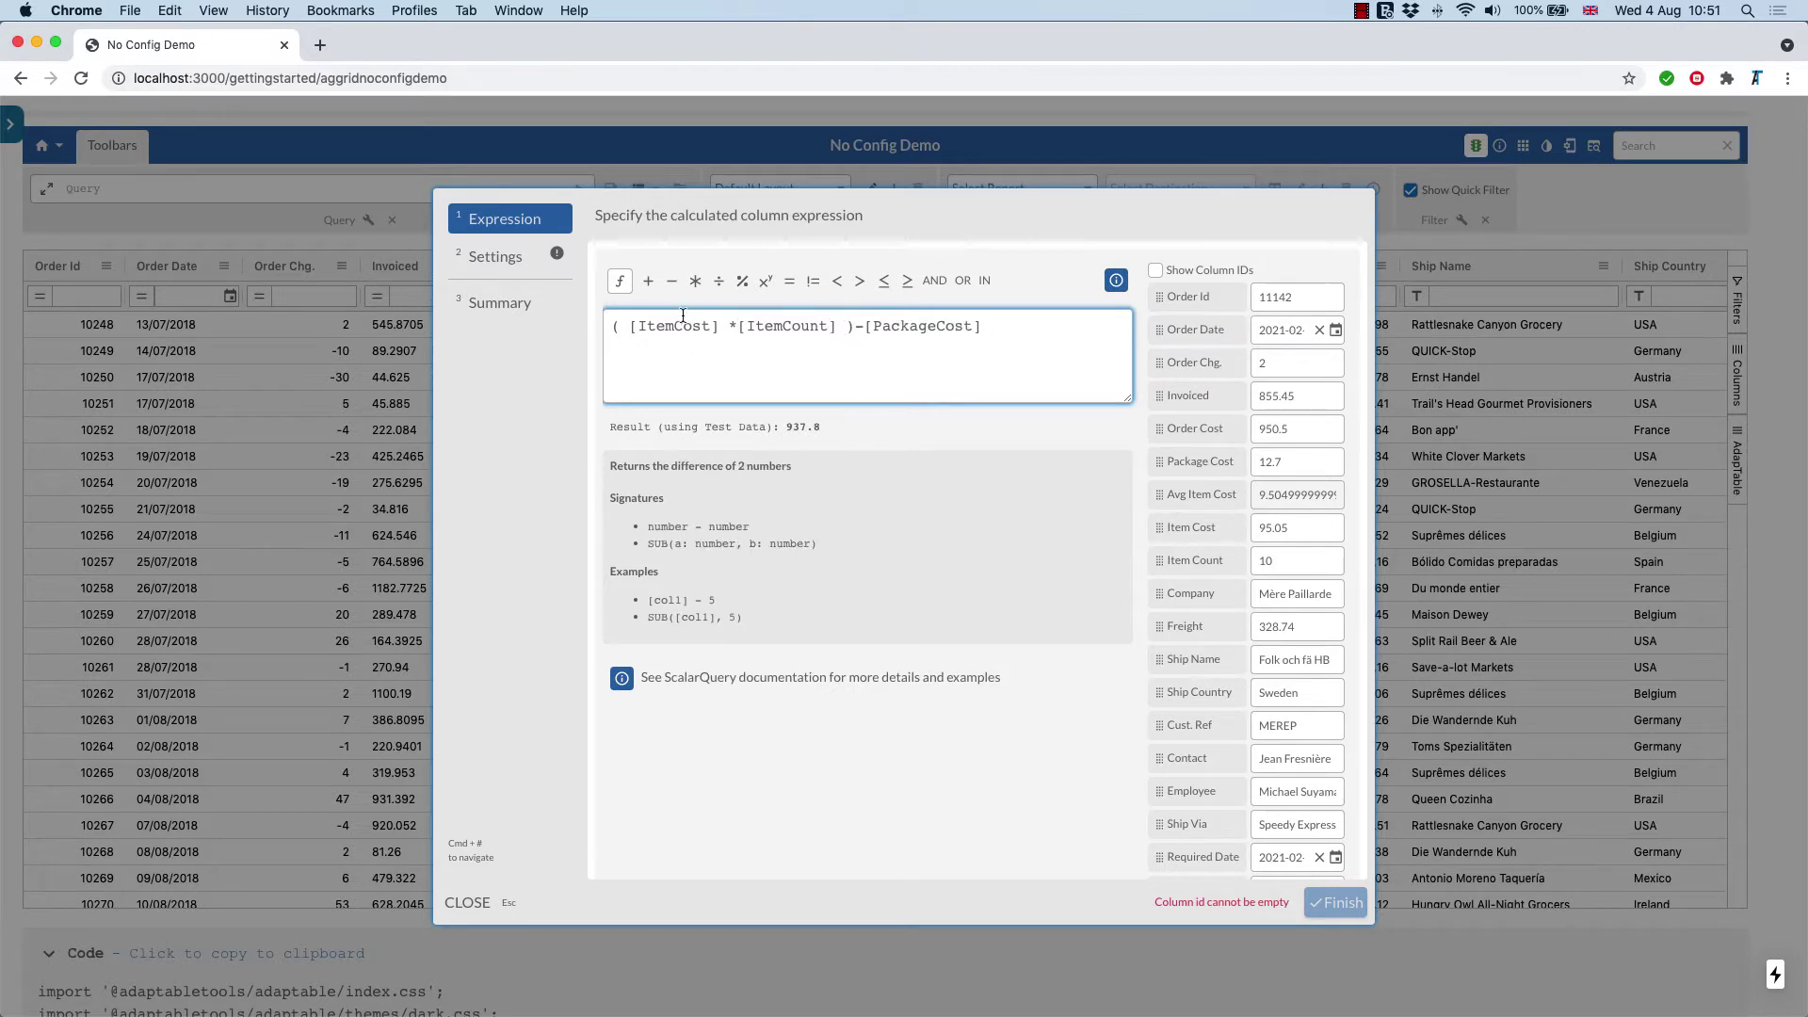
Step: Set the new calculated column's Id to Profit and finish creating it
left_click(496, 258)
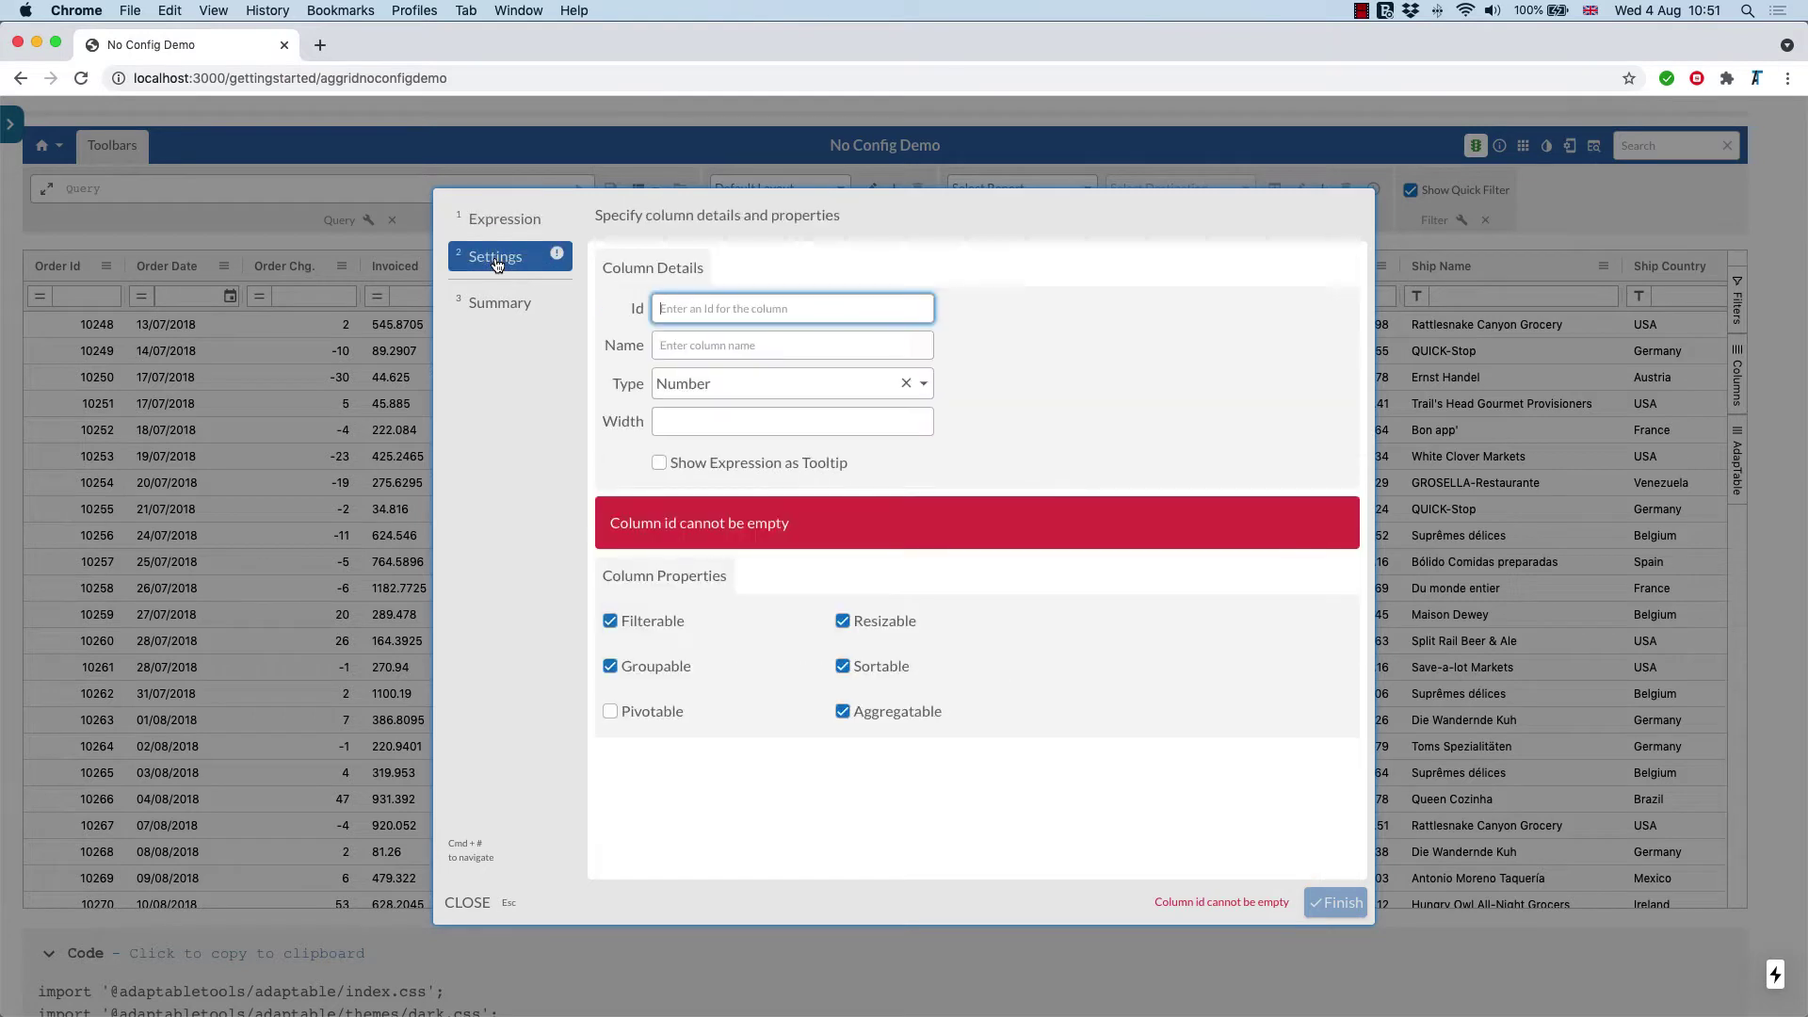
type("P")
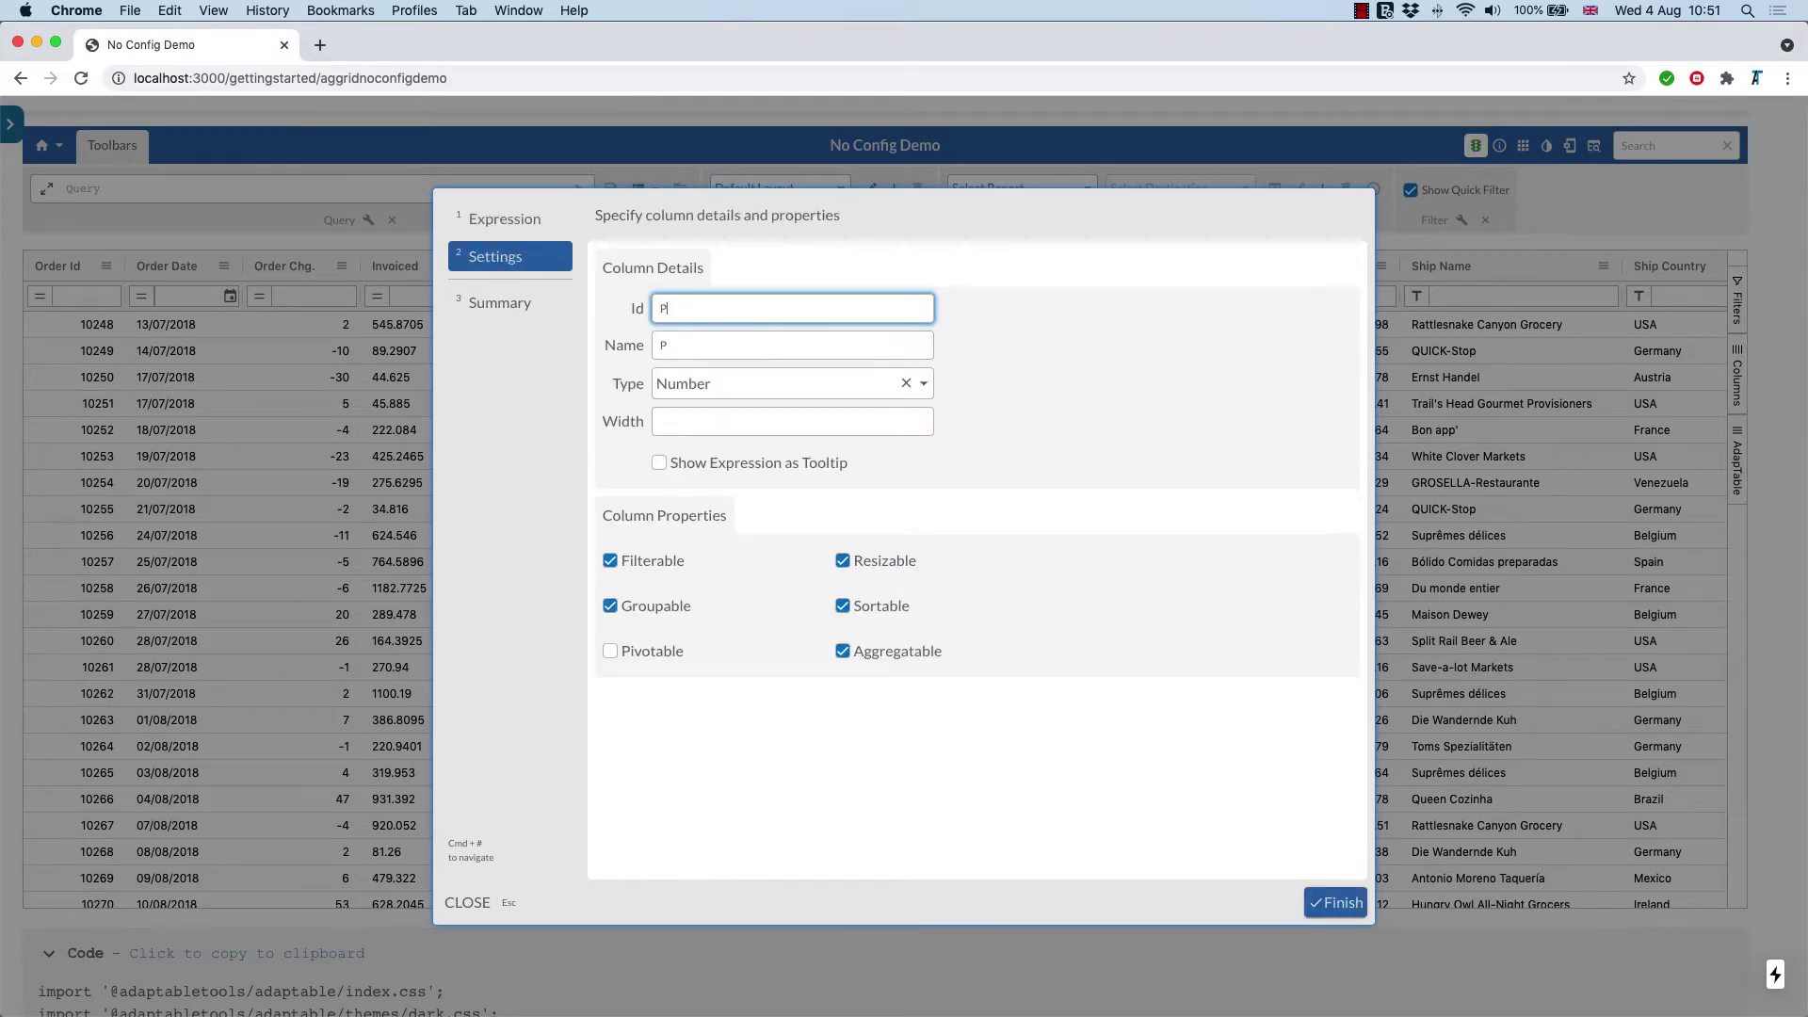
type("rofit")
left_click(1333, 903)
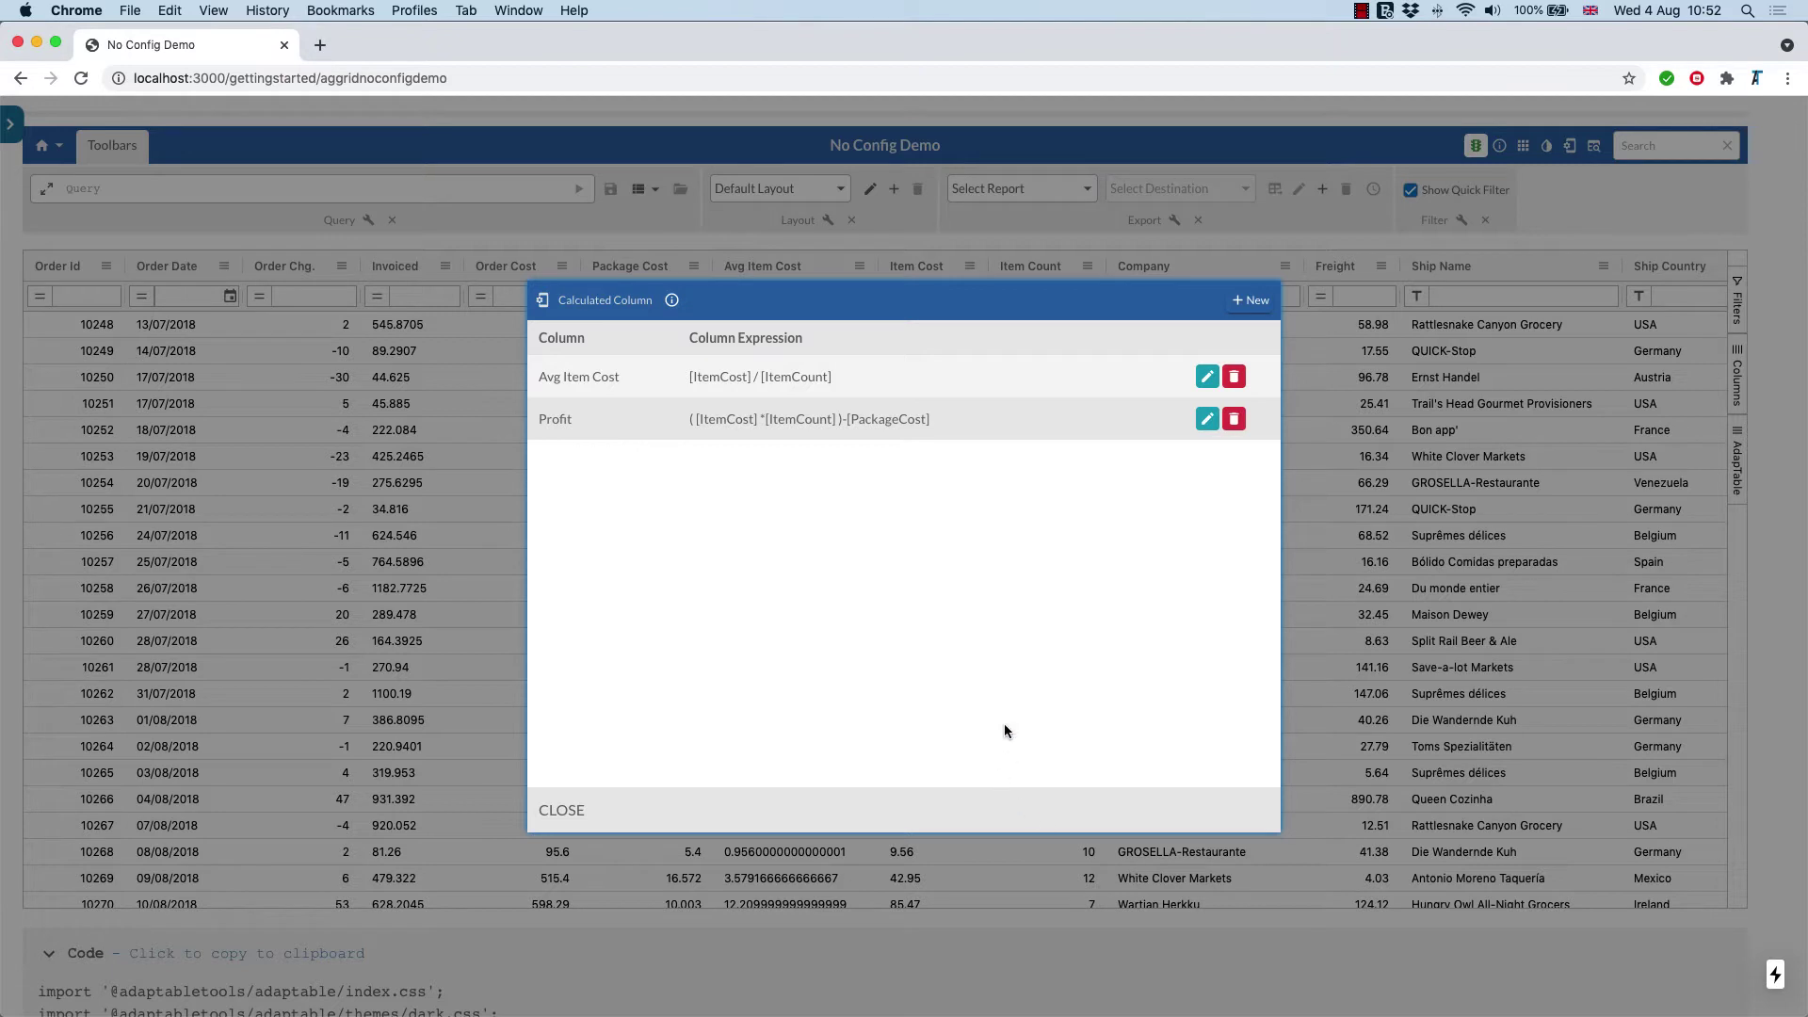
Step: Start a third calculated column with the conditional expression [ItemCost] > 100 ? 'High' : 'Low'
left_click(1252, 299)
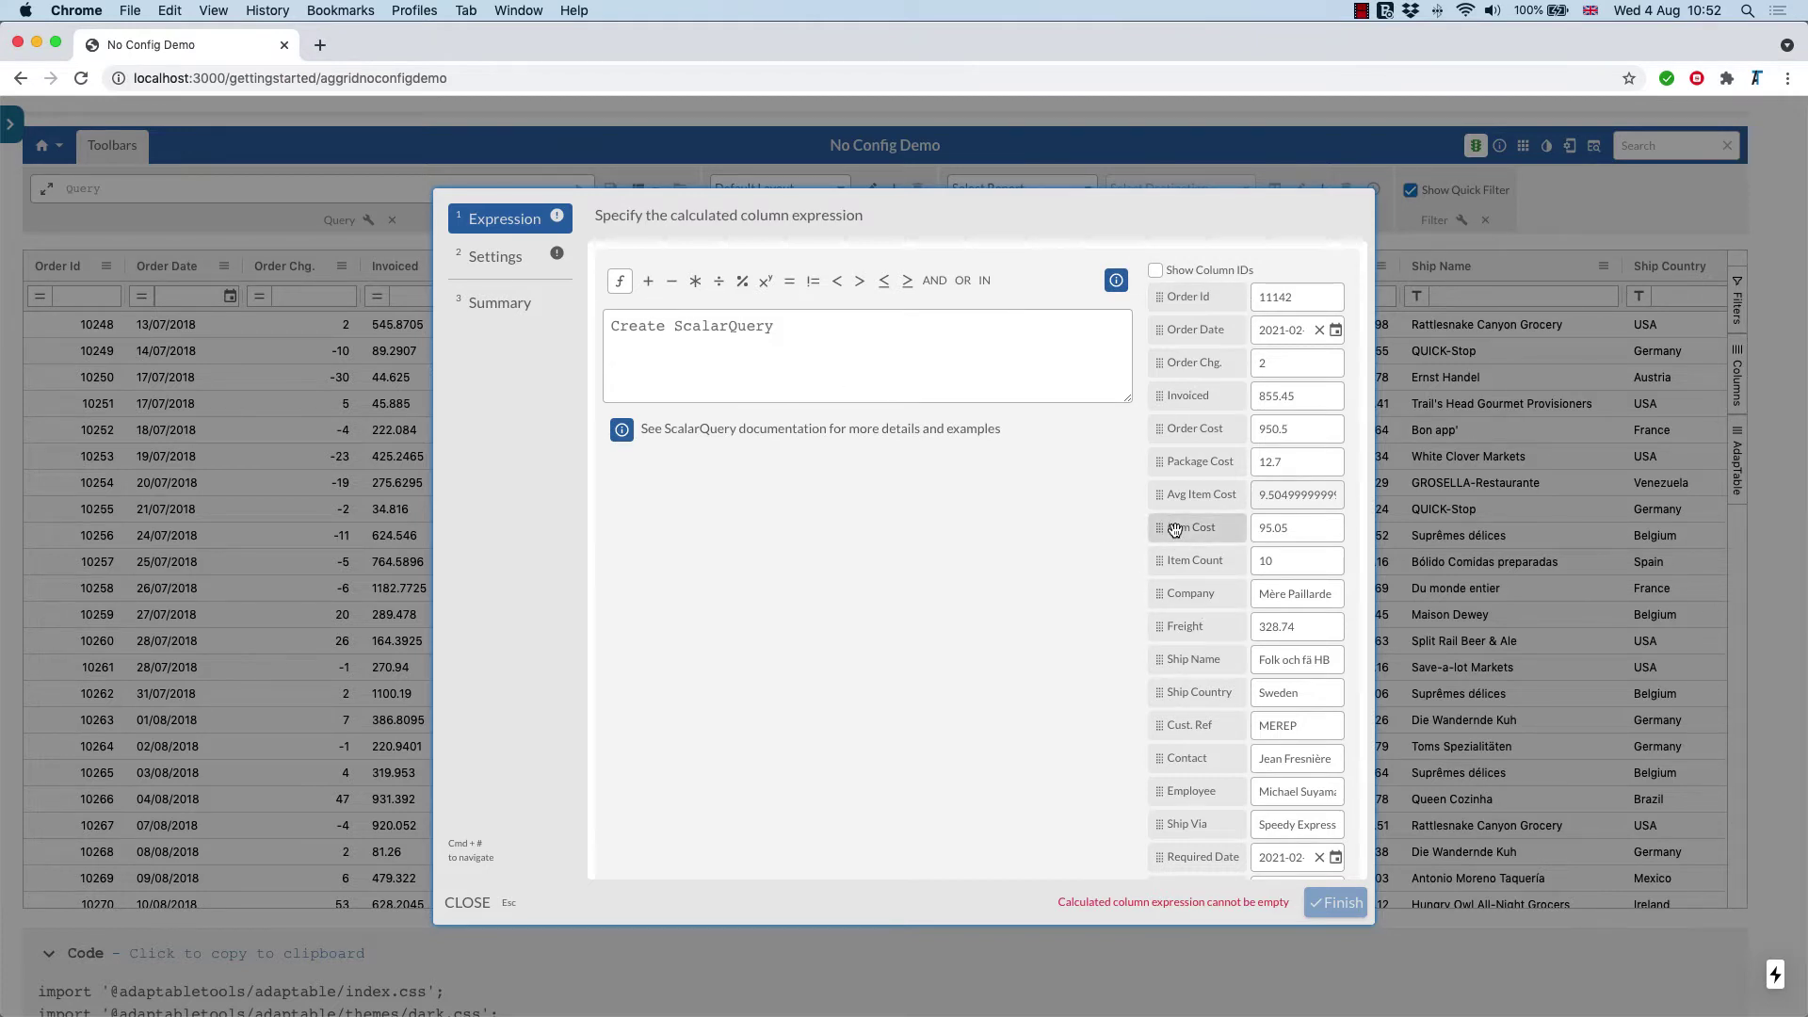
left_click_drag(1177, 527, 802, 350)
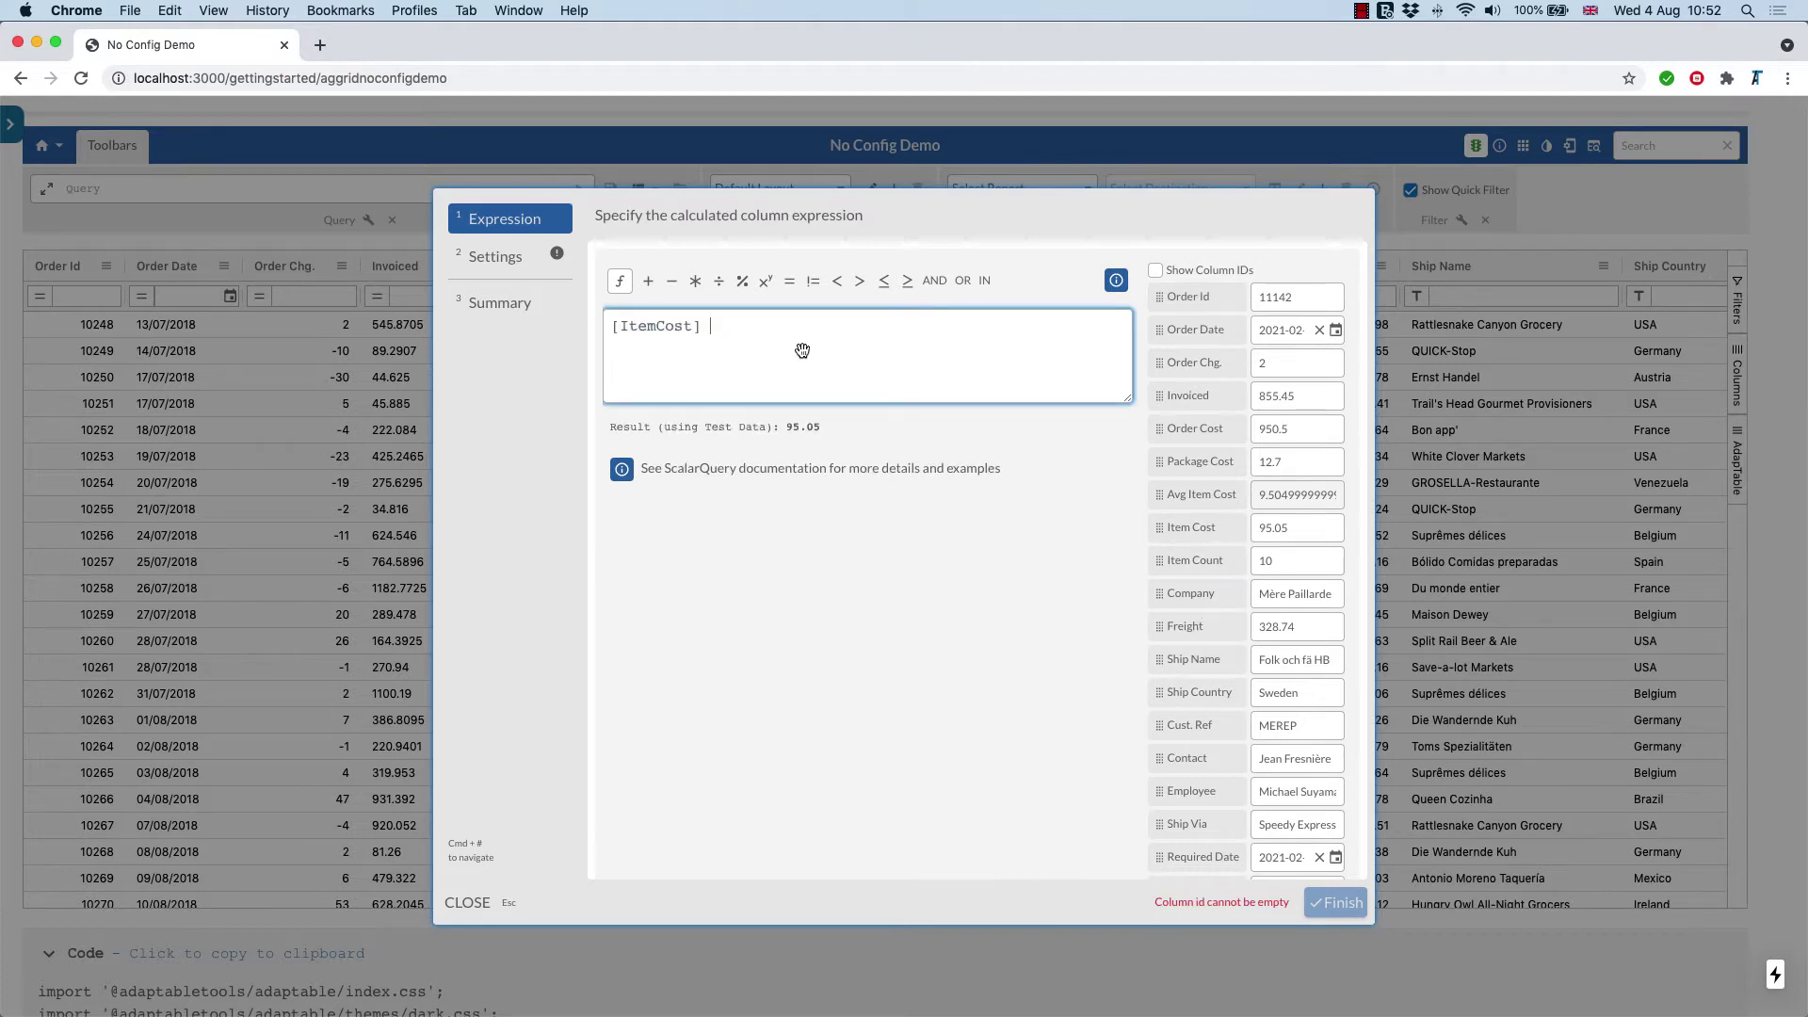
type("> 1")
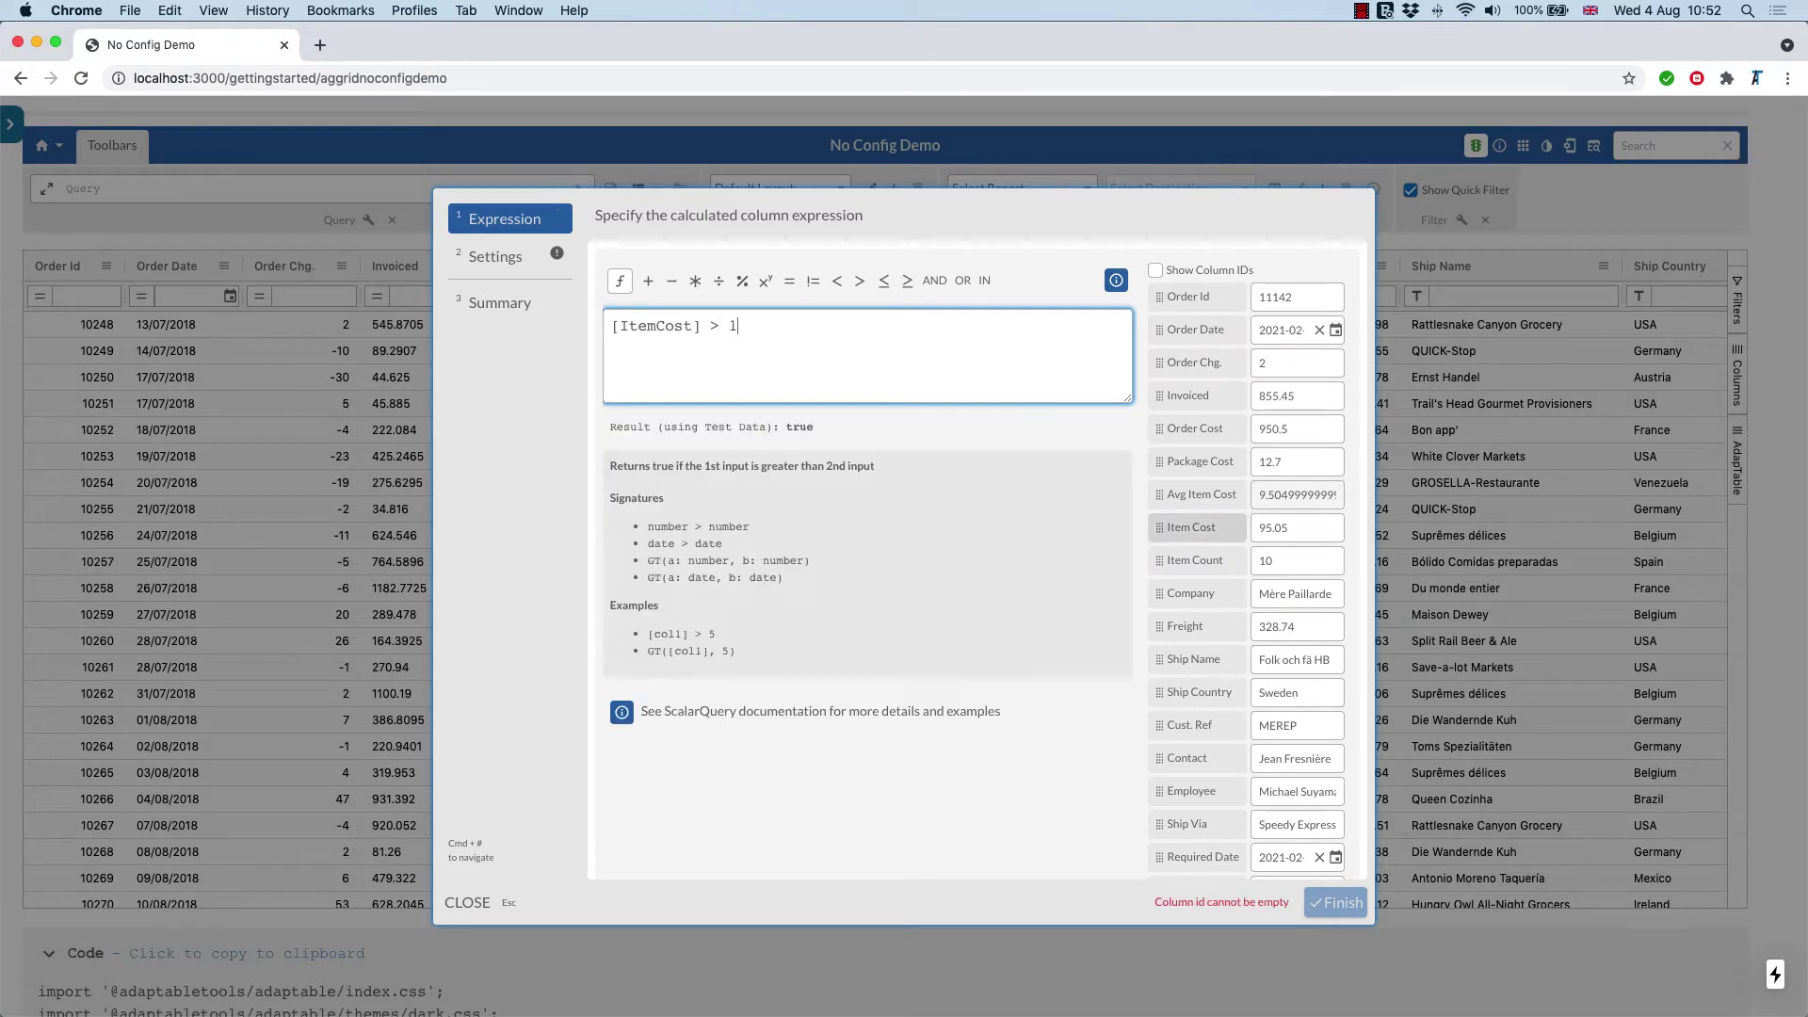
type("00 ?")
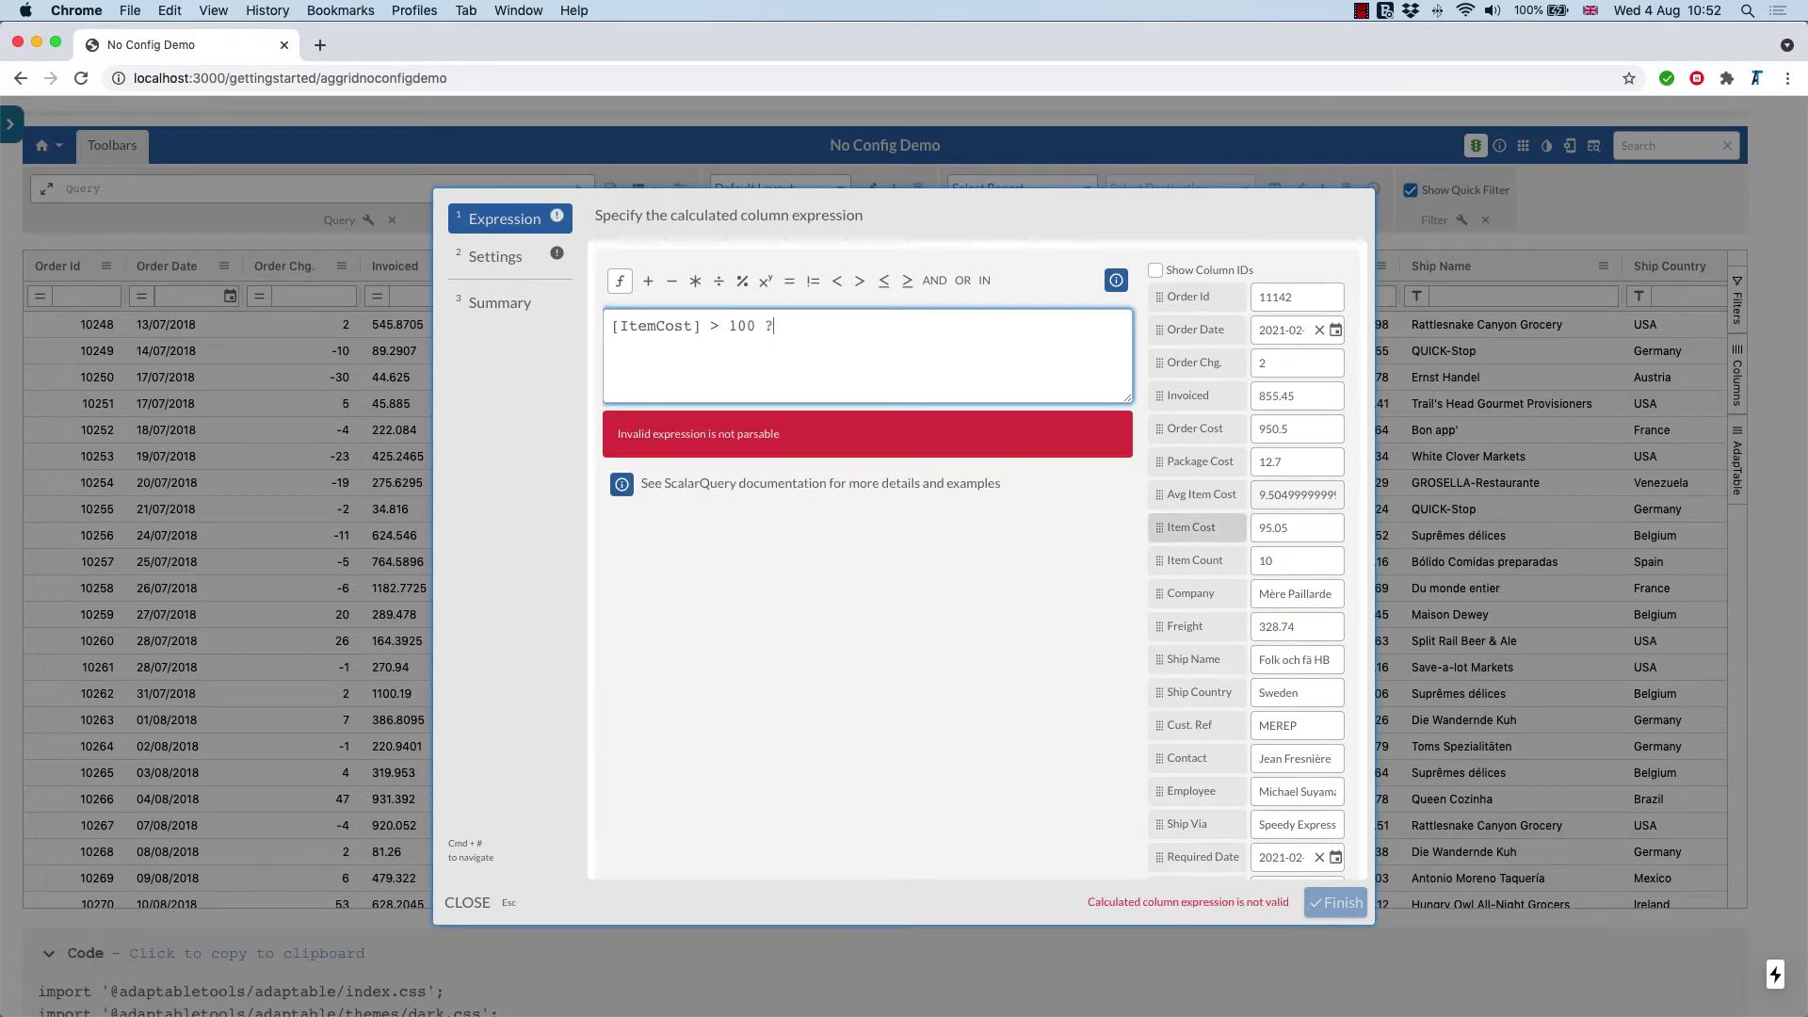
type(" 'High' : 'Low'")
Step: Replace the expression's 'Low' result with the nested condition [ItemCost] > 50 ? 'Medium' : 'Low'
key("shift+Left")
key("shift+Left")
key("shift+Left")
key("shift+Left")
key("shift+Left")
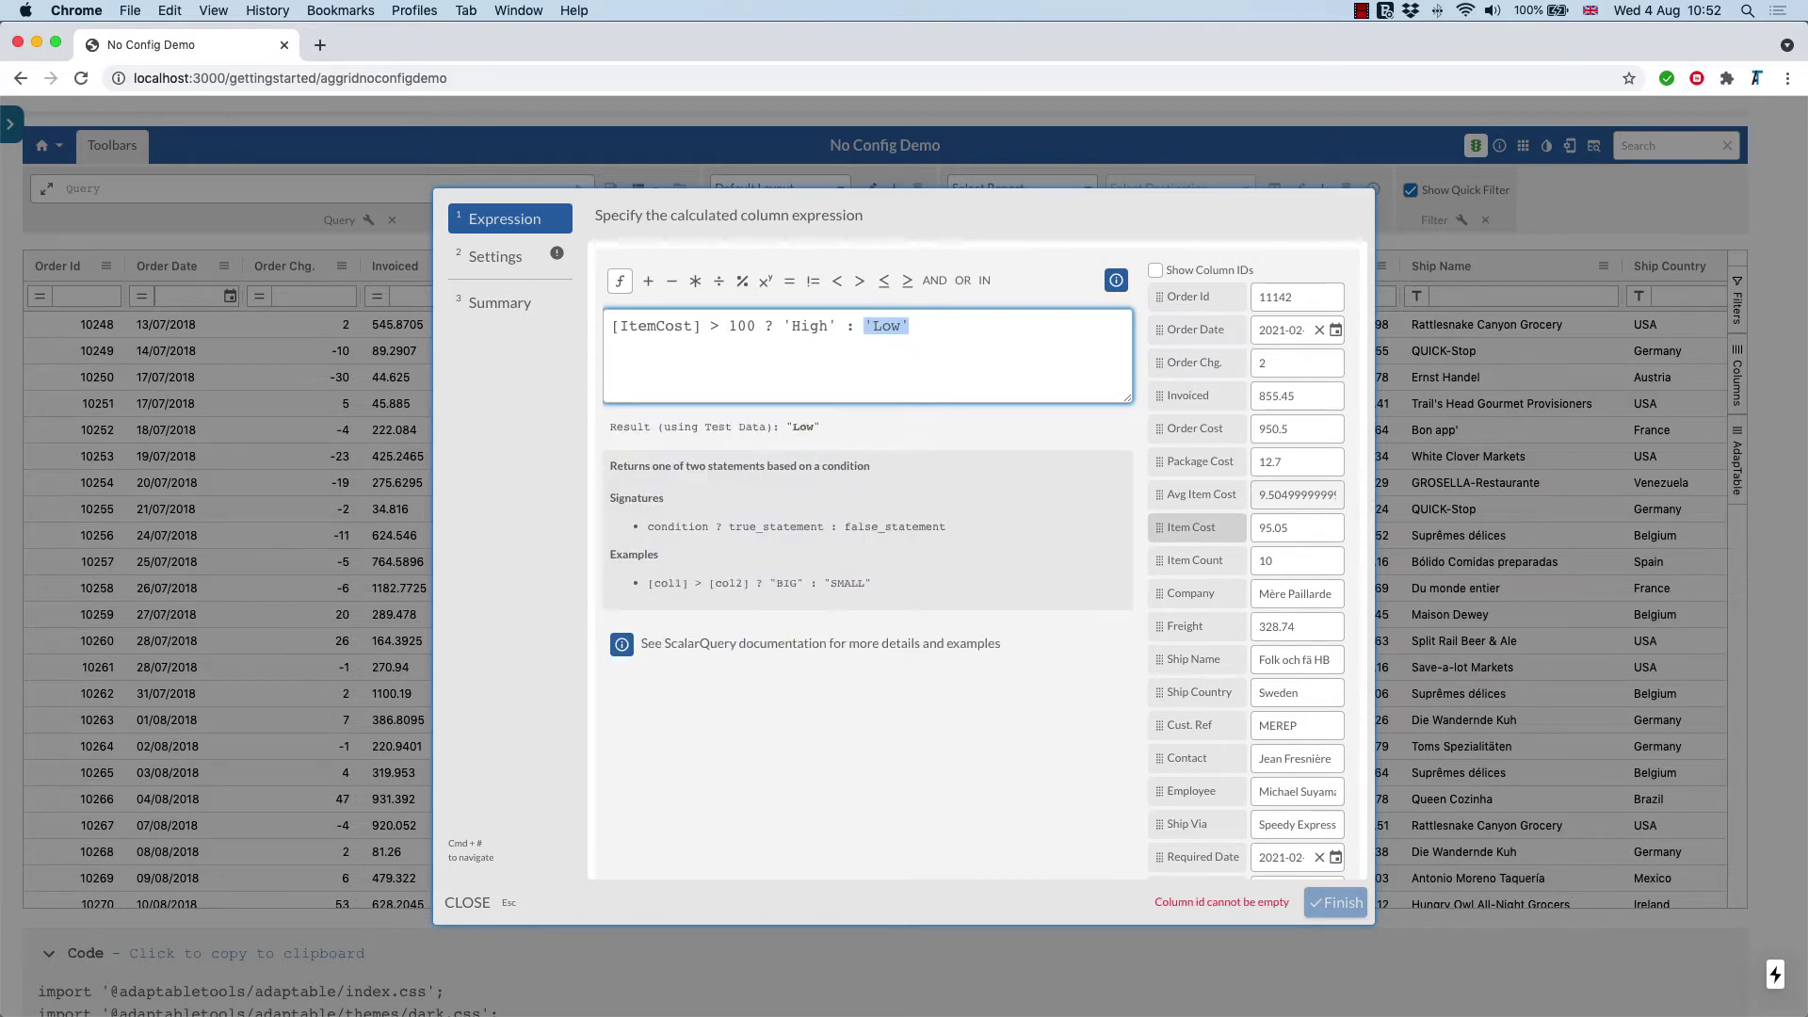
key("BackSpace")
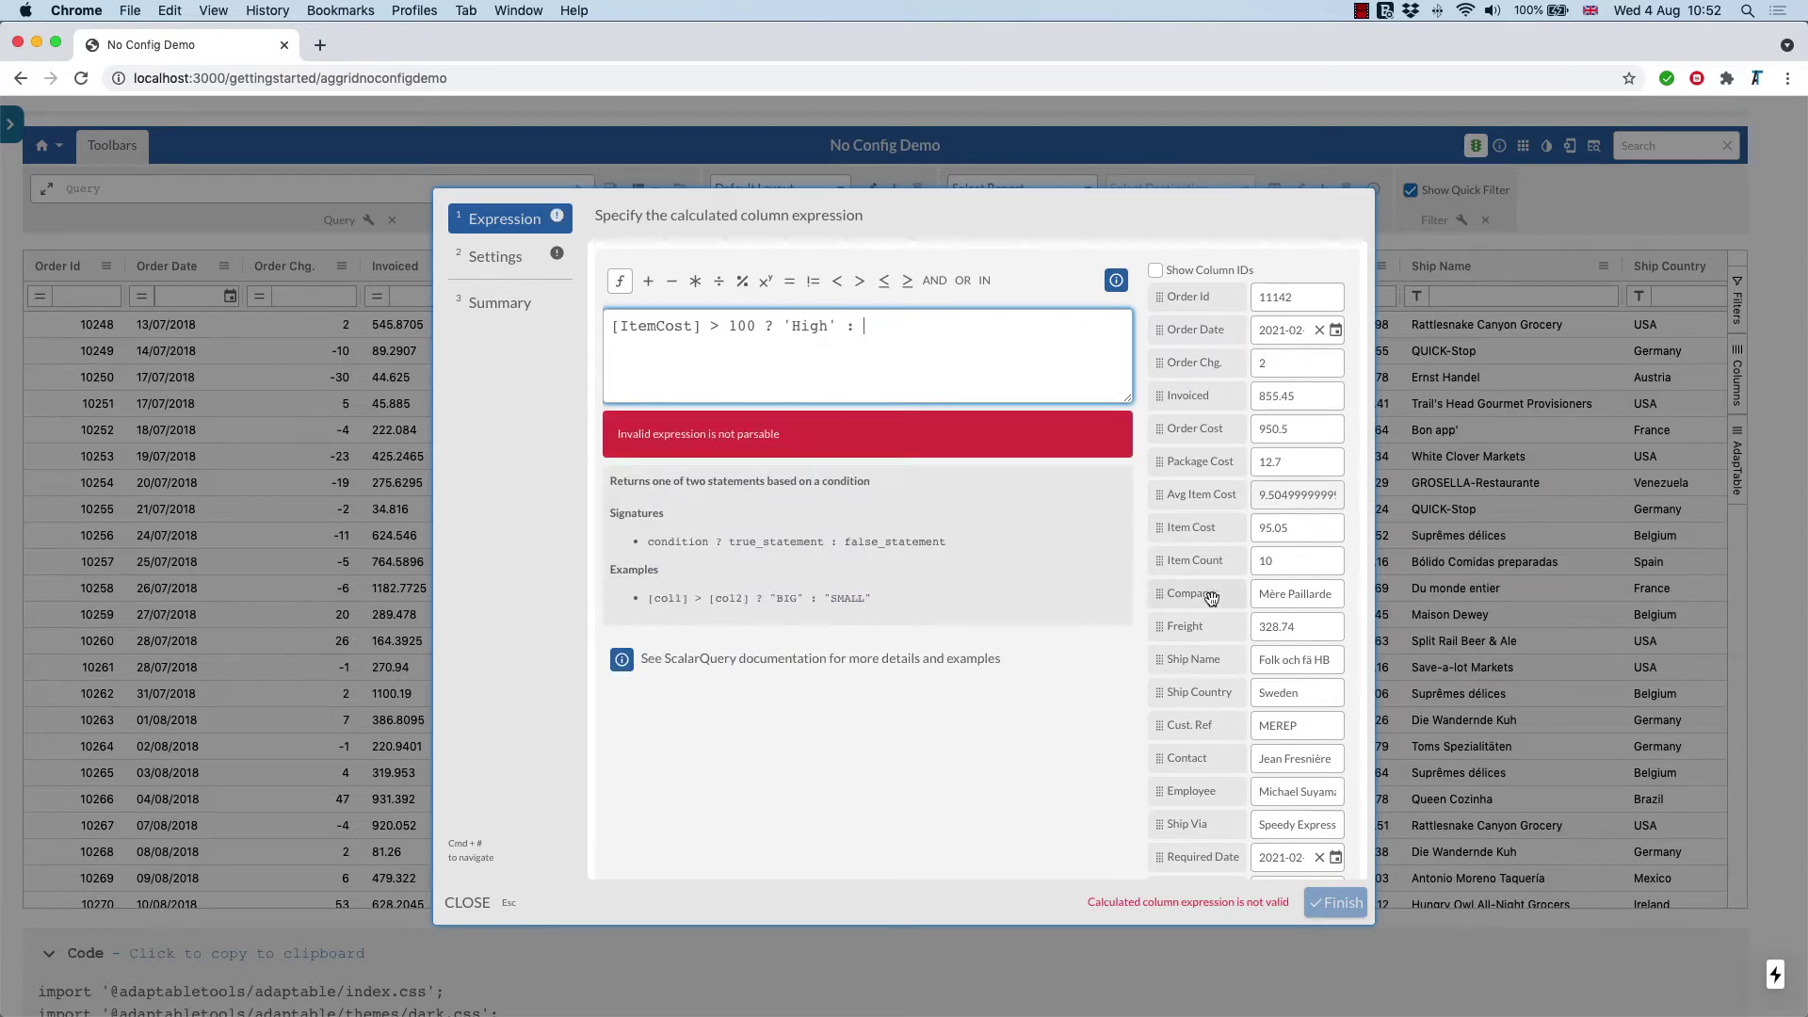
left_click_drag(1168, 532, 910, 330)
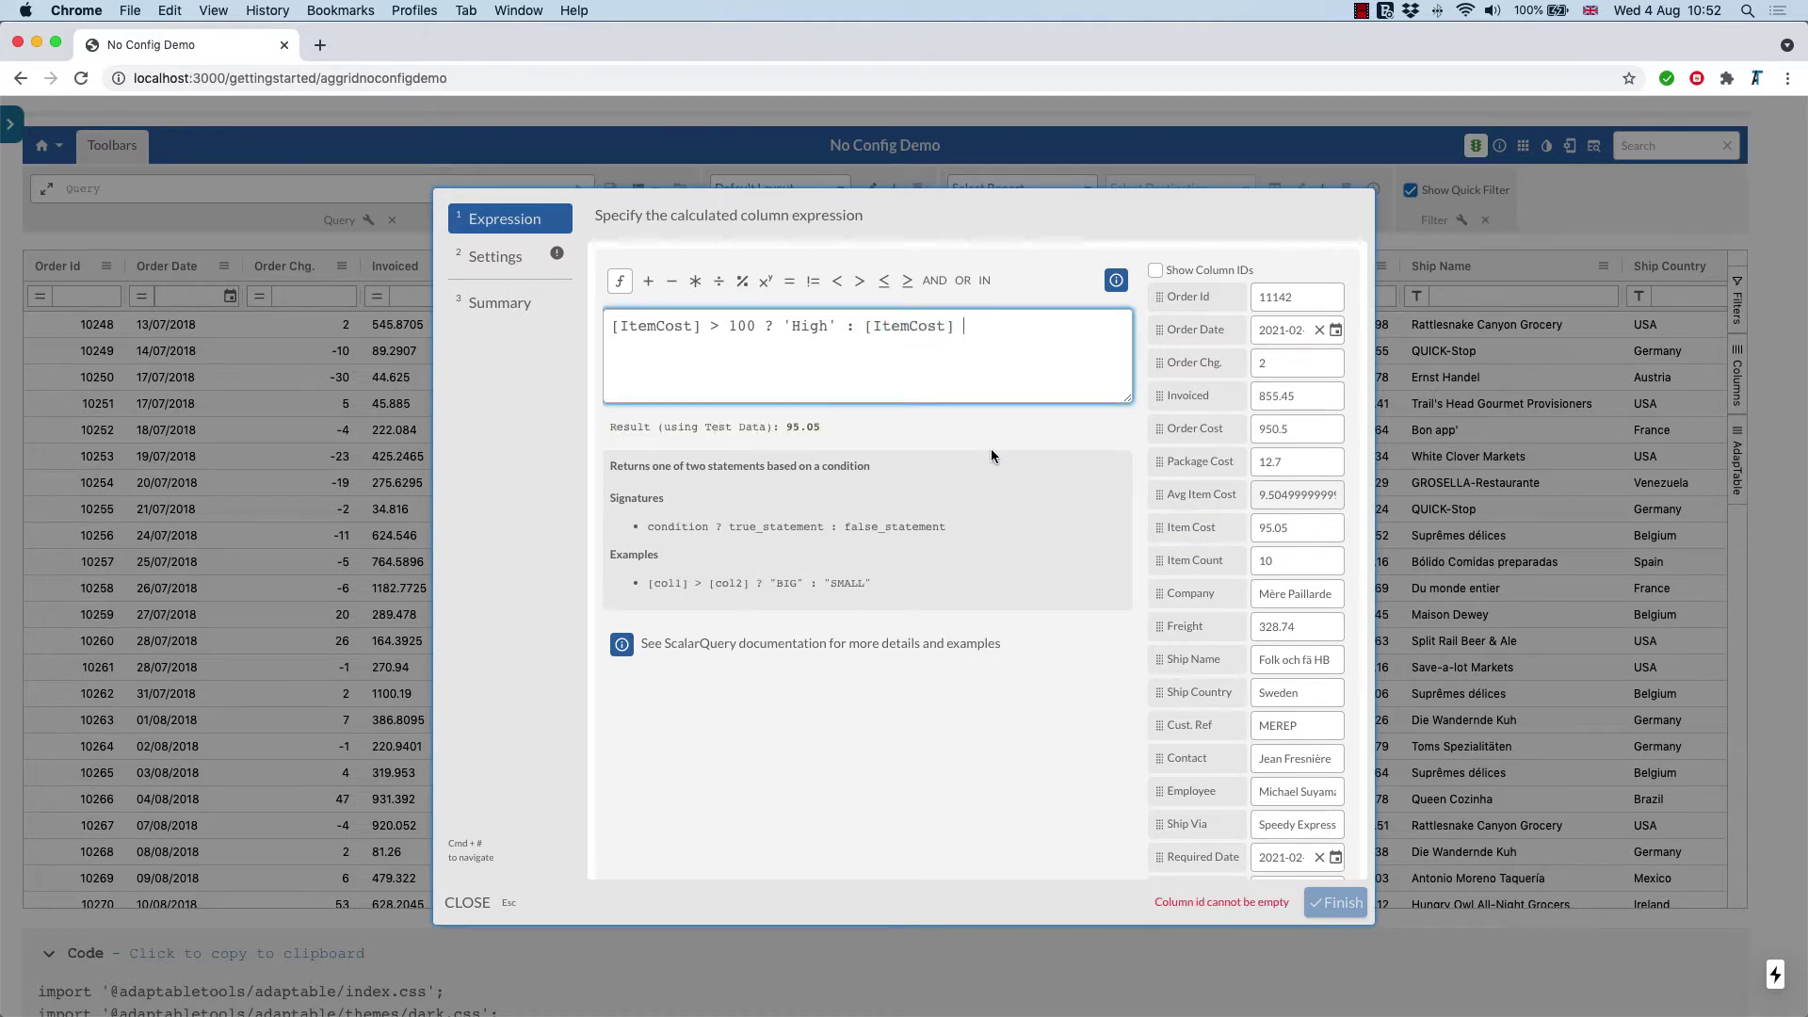
type(">")
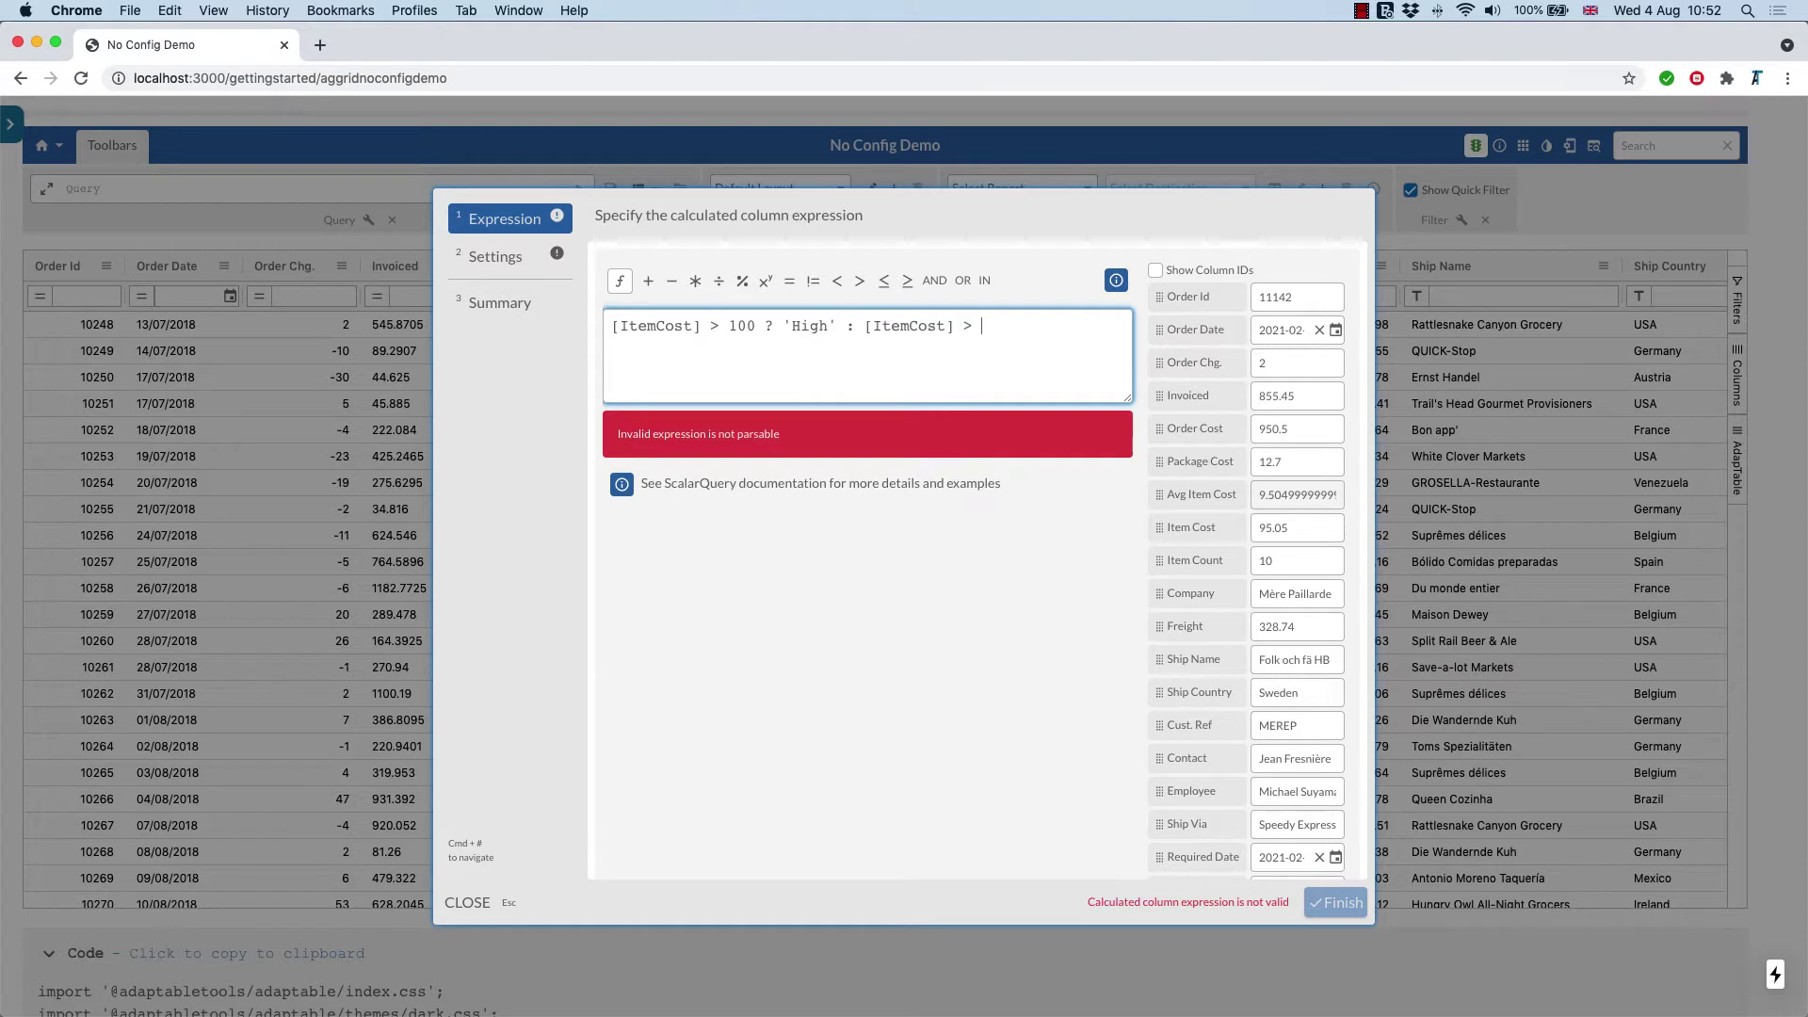
type(" 50 ? 'Medium' : 'Low'")
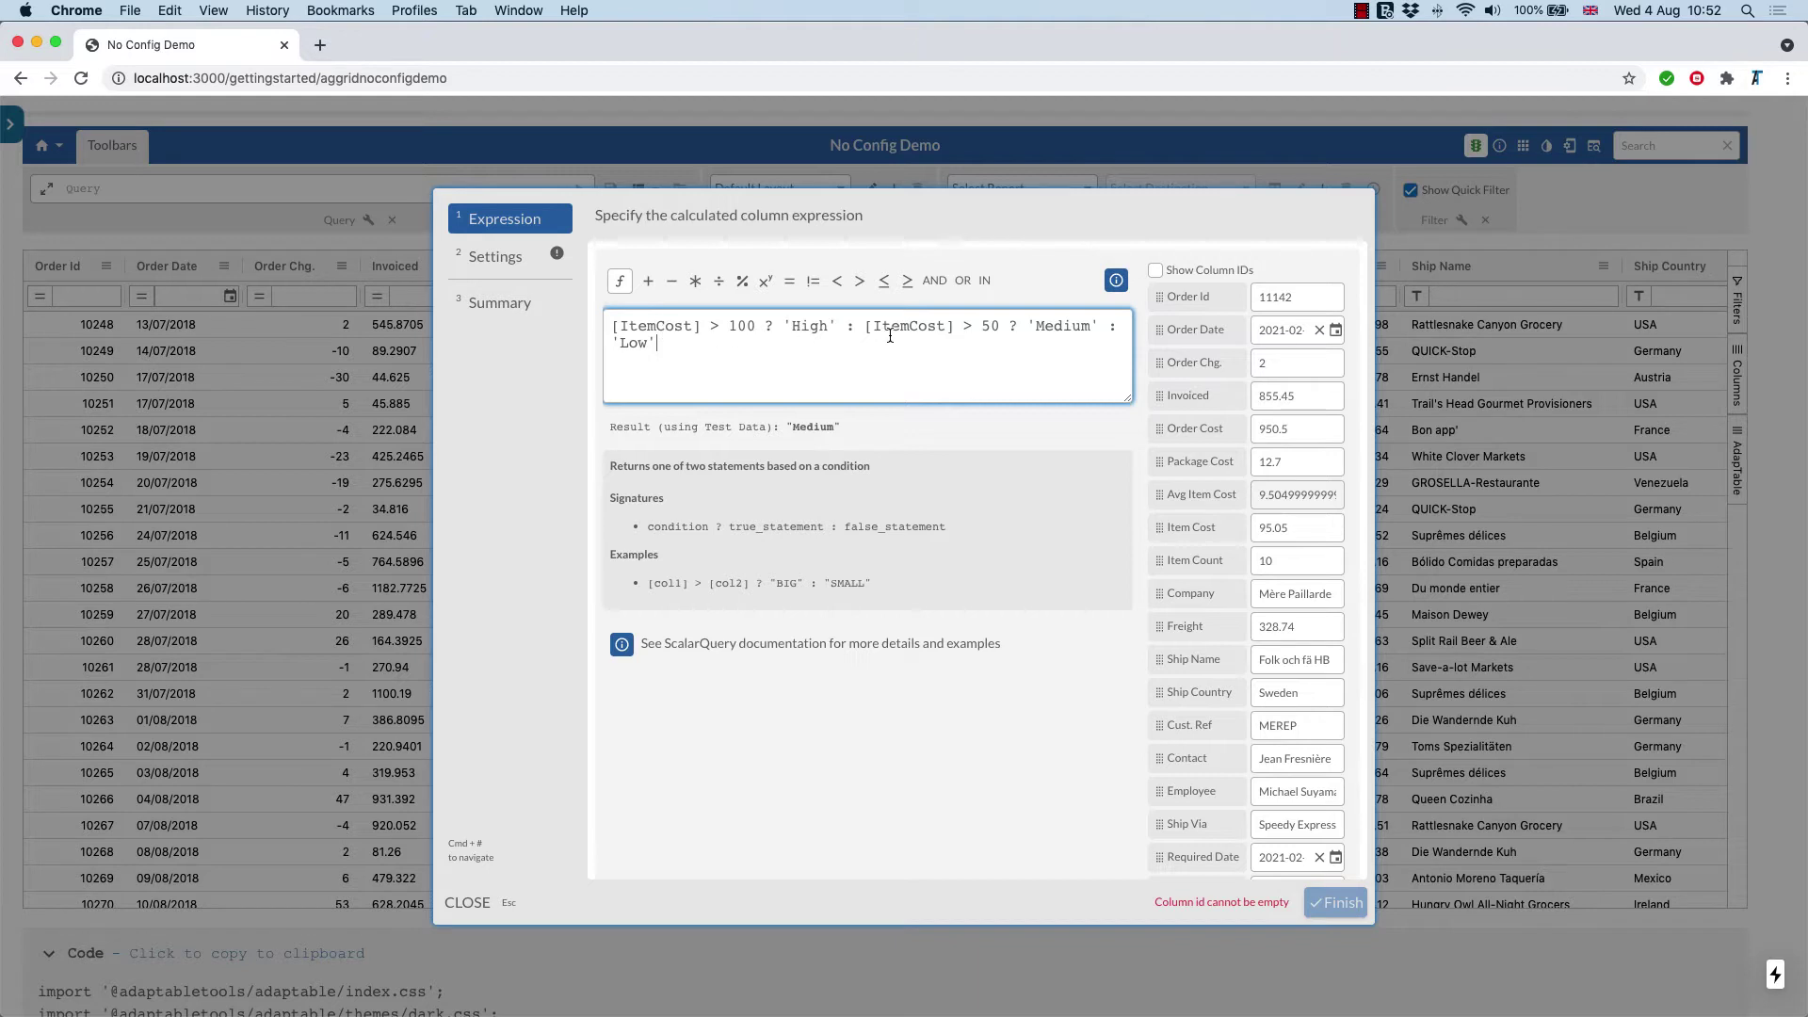
Step: Set the conditional column's Id to Comment, finish creating it and close the calculated columns list
left_click(493, 258)
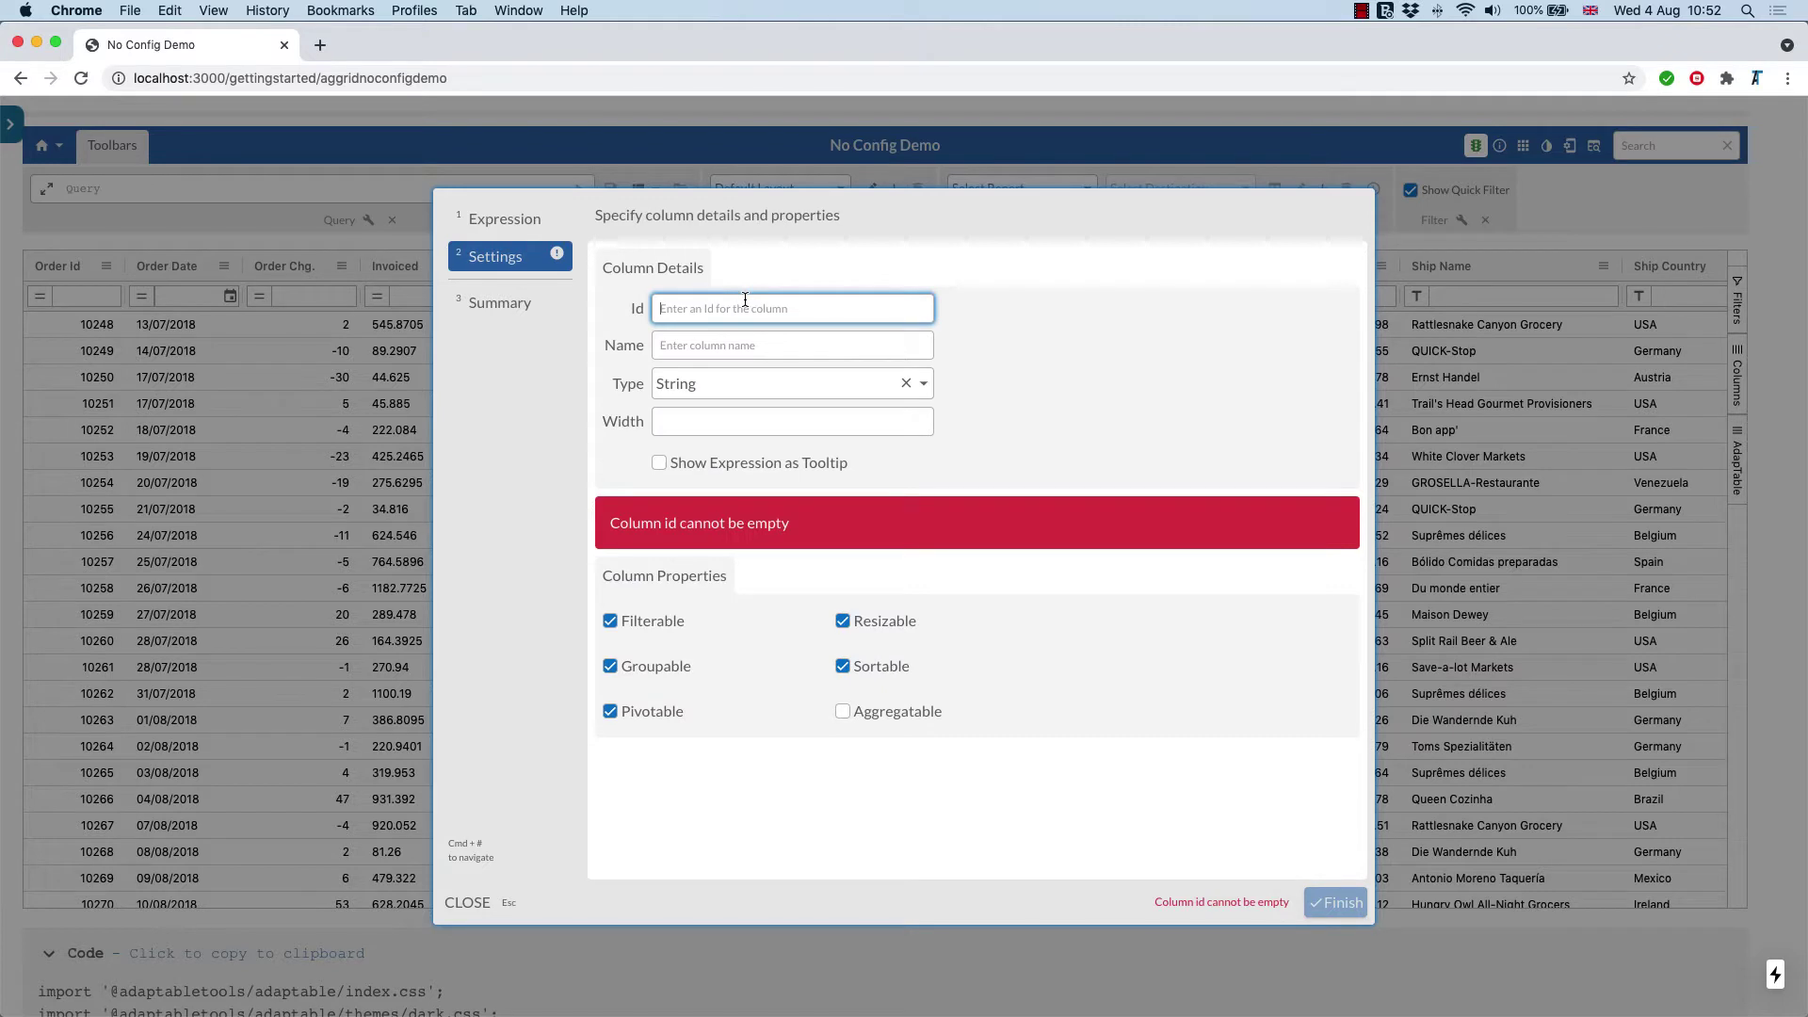
type("Comment")
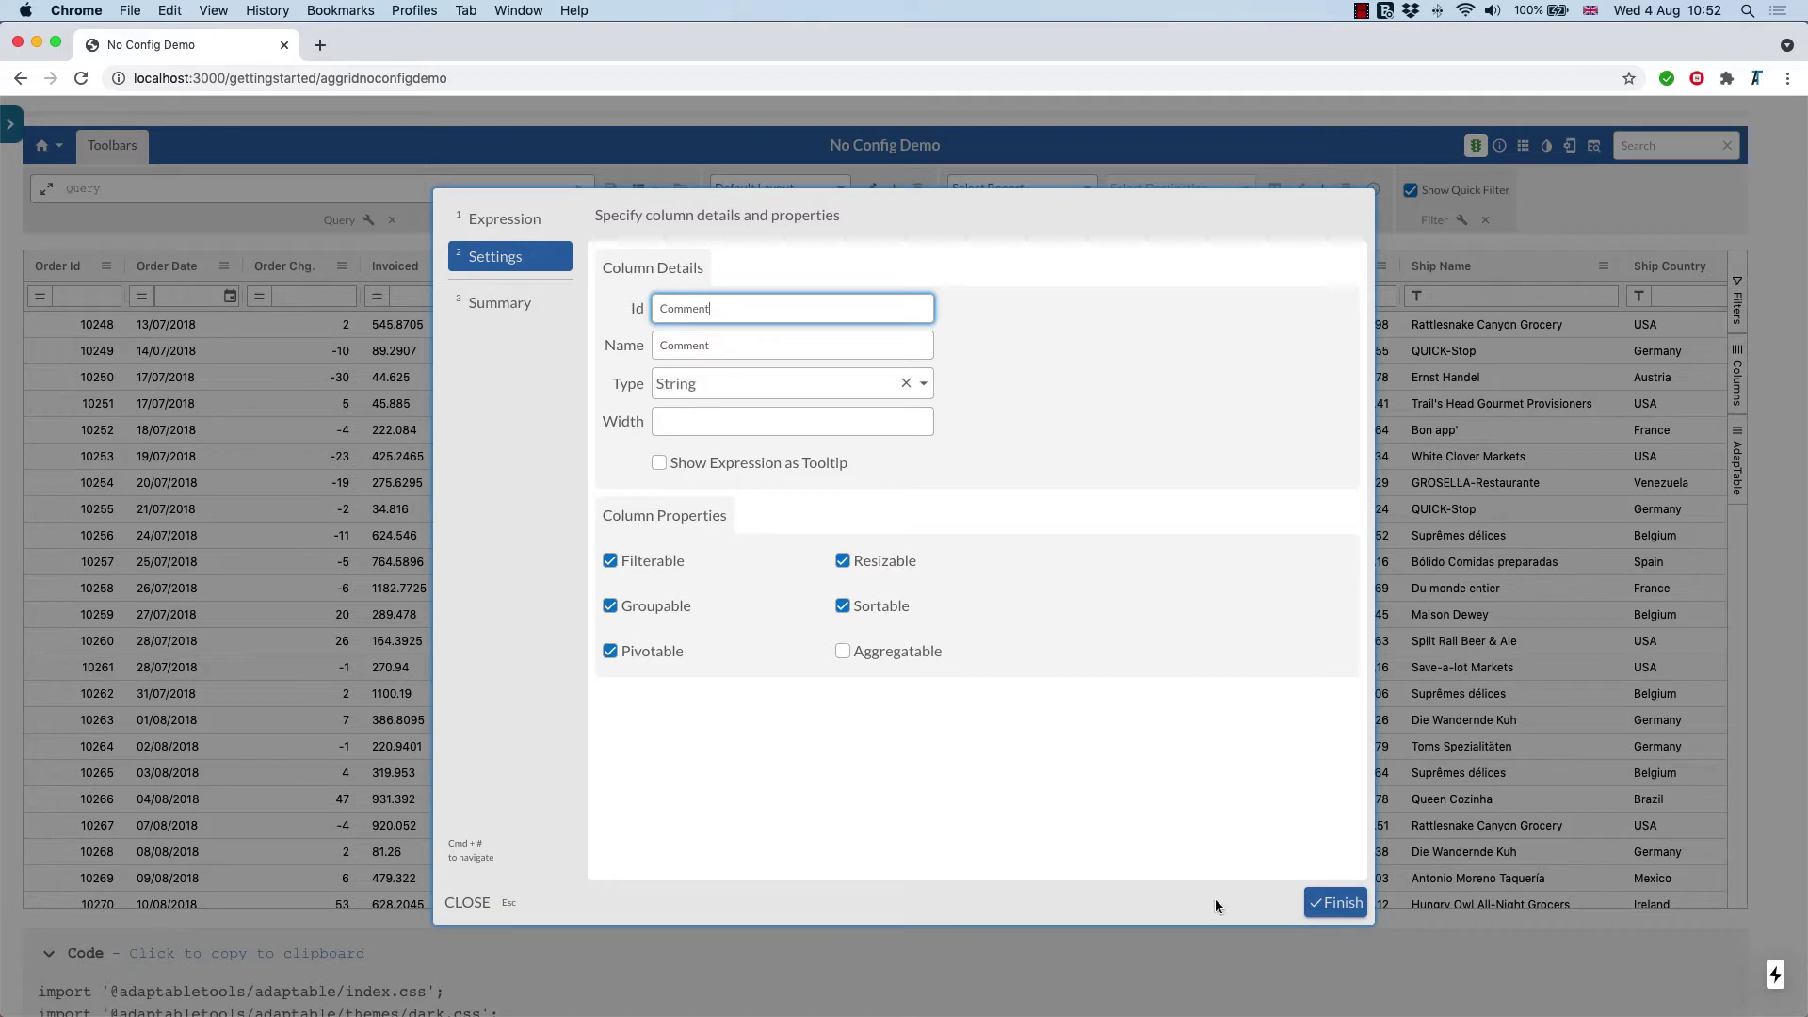
left_click(1334, 914)
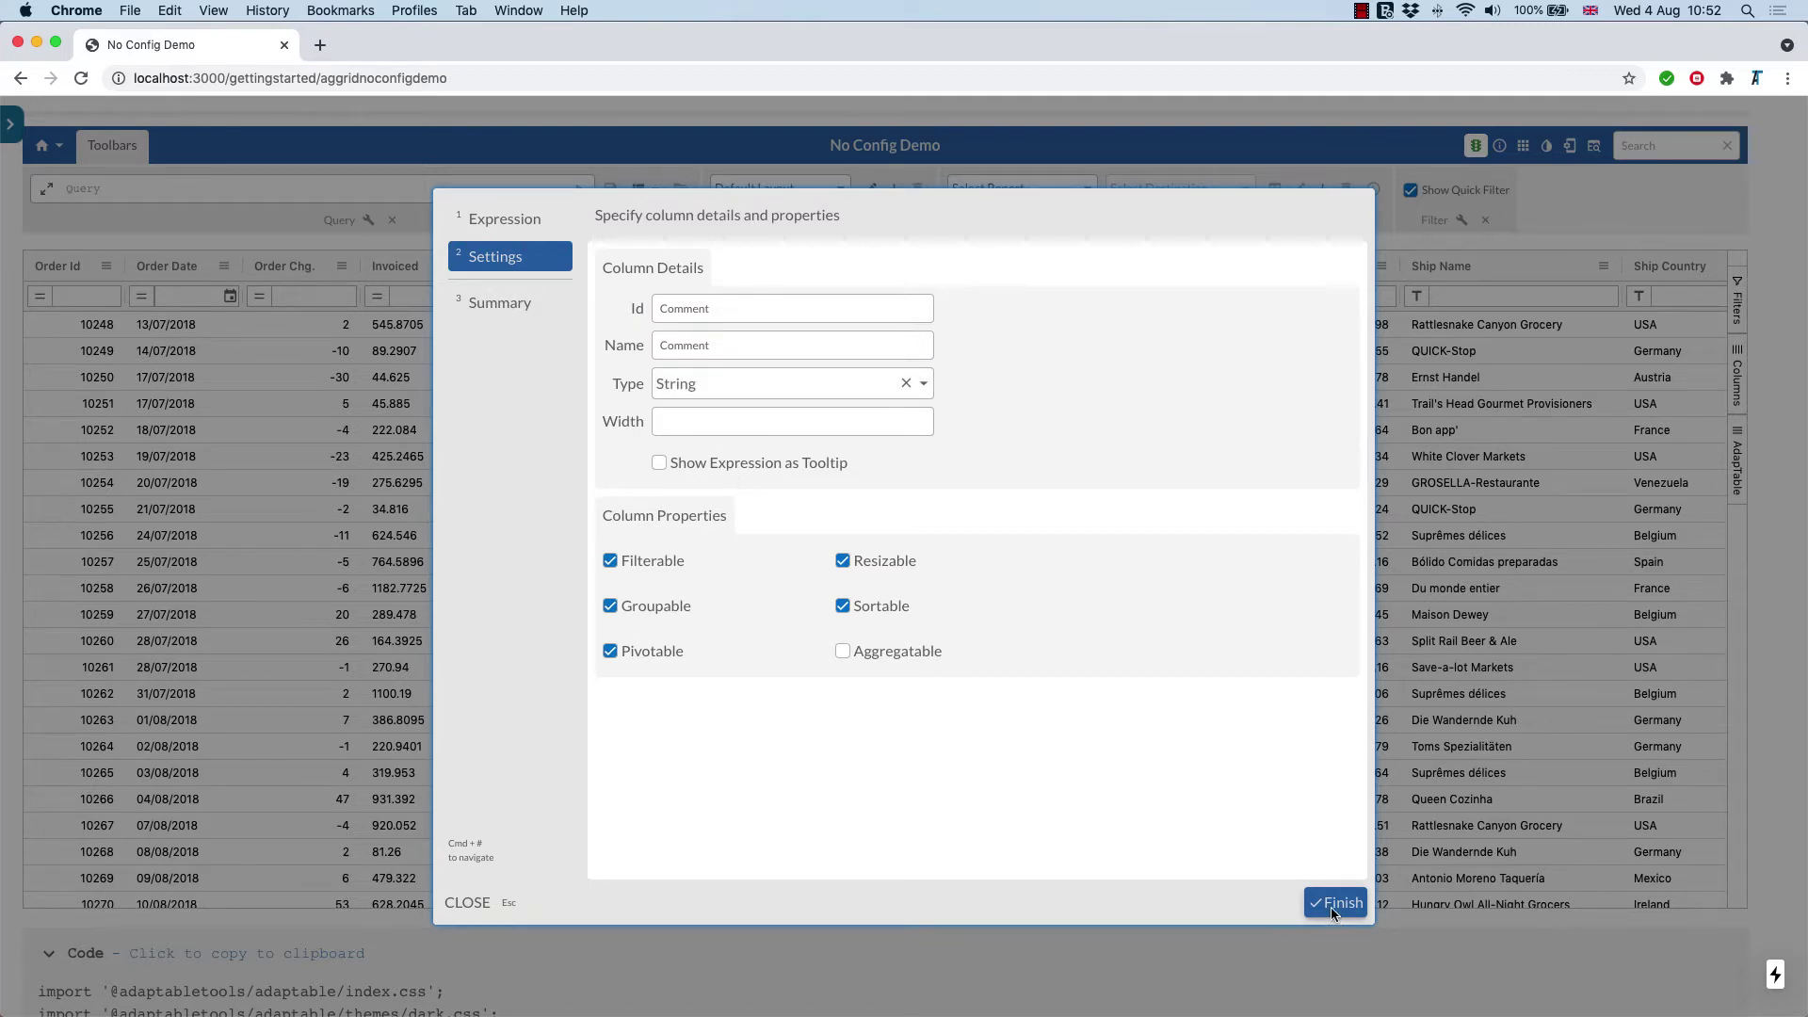
left_click(565, 812)
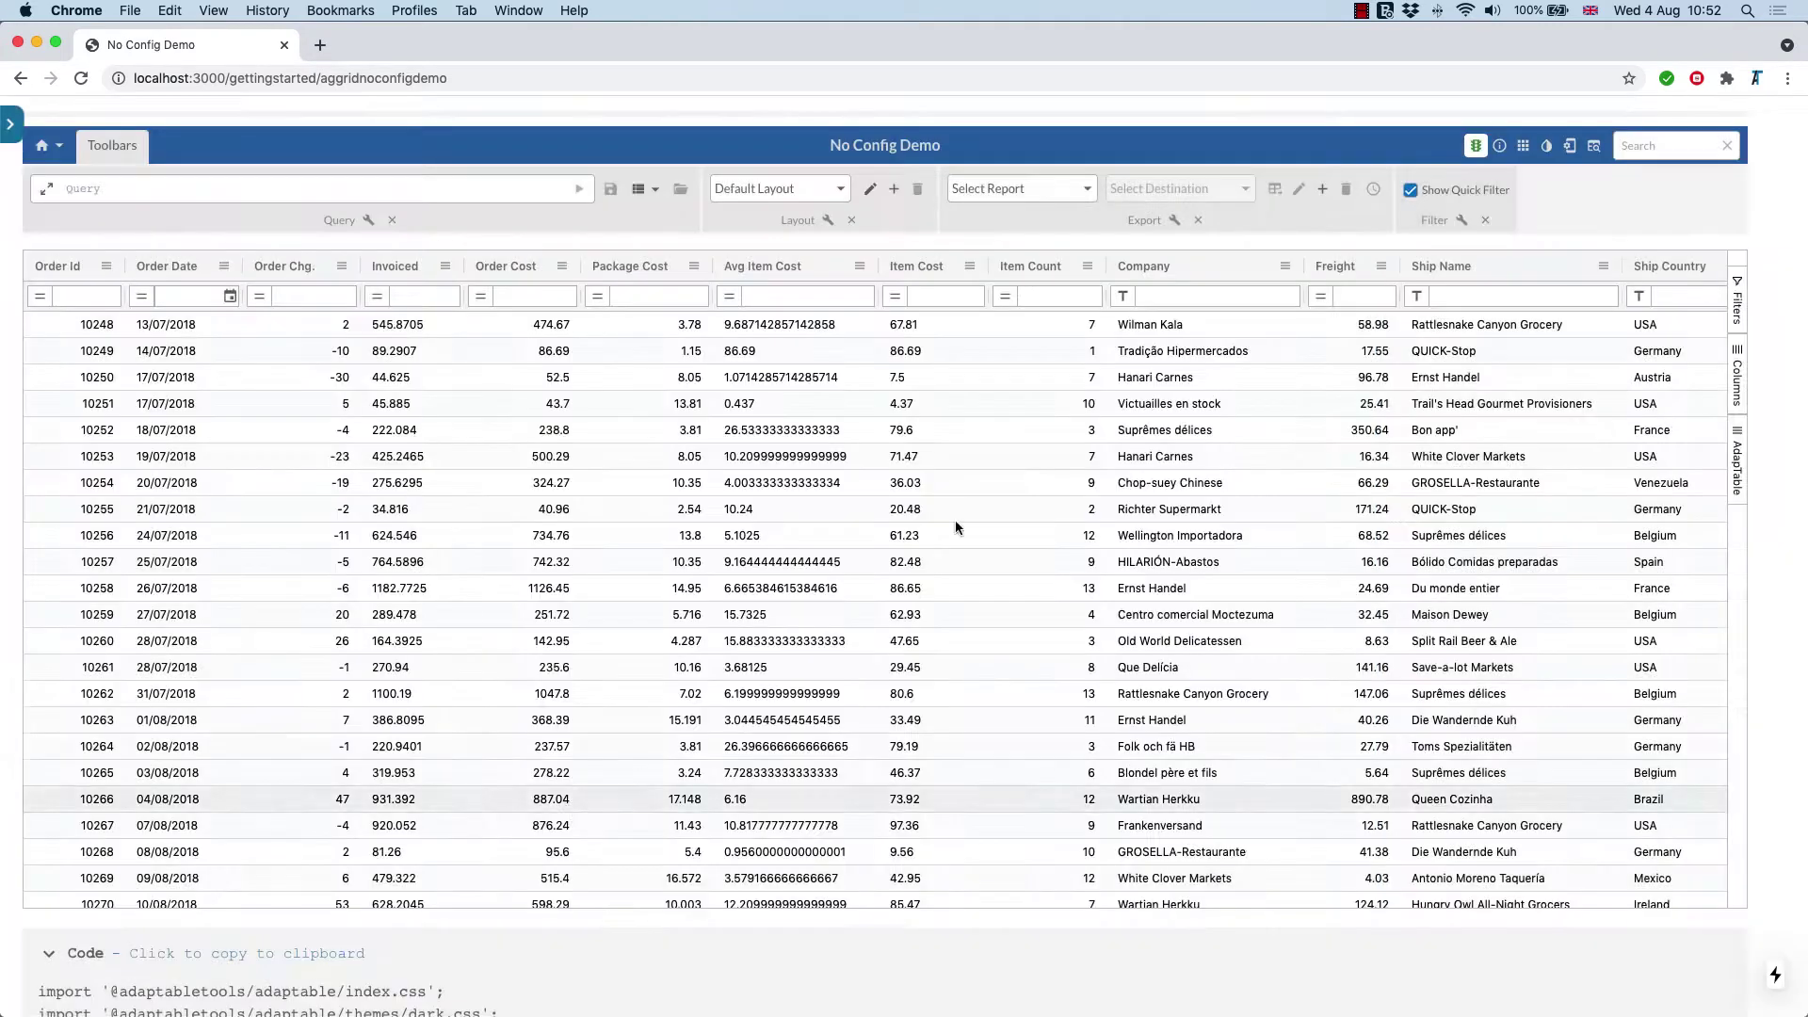
Step: Edit the Default Layout and move the Comment and Profit columns to the start of its column order
left_click(1522, 148)
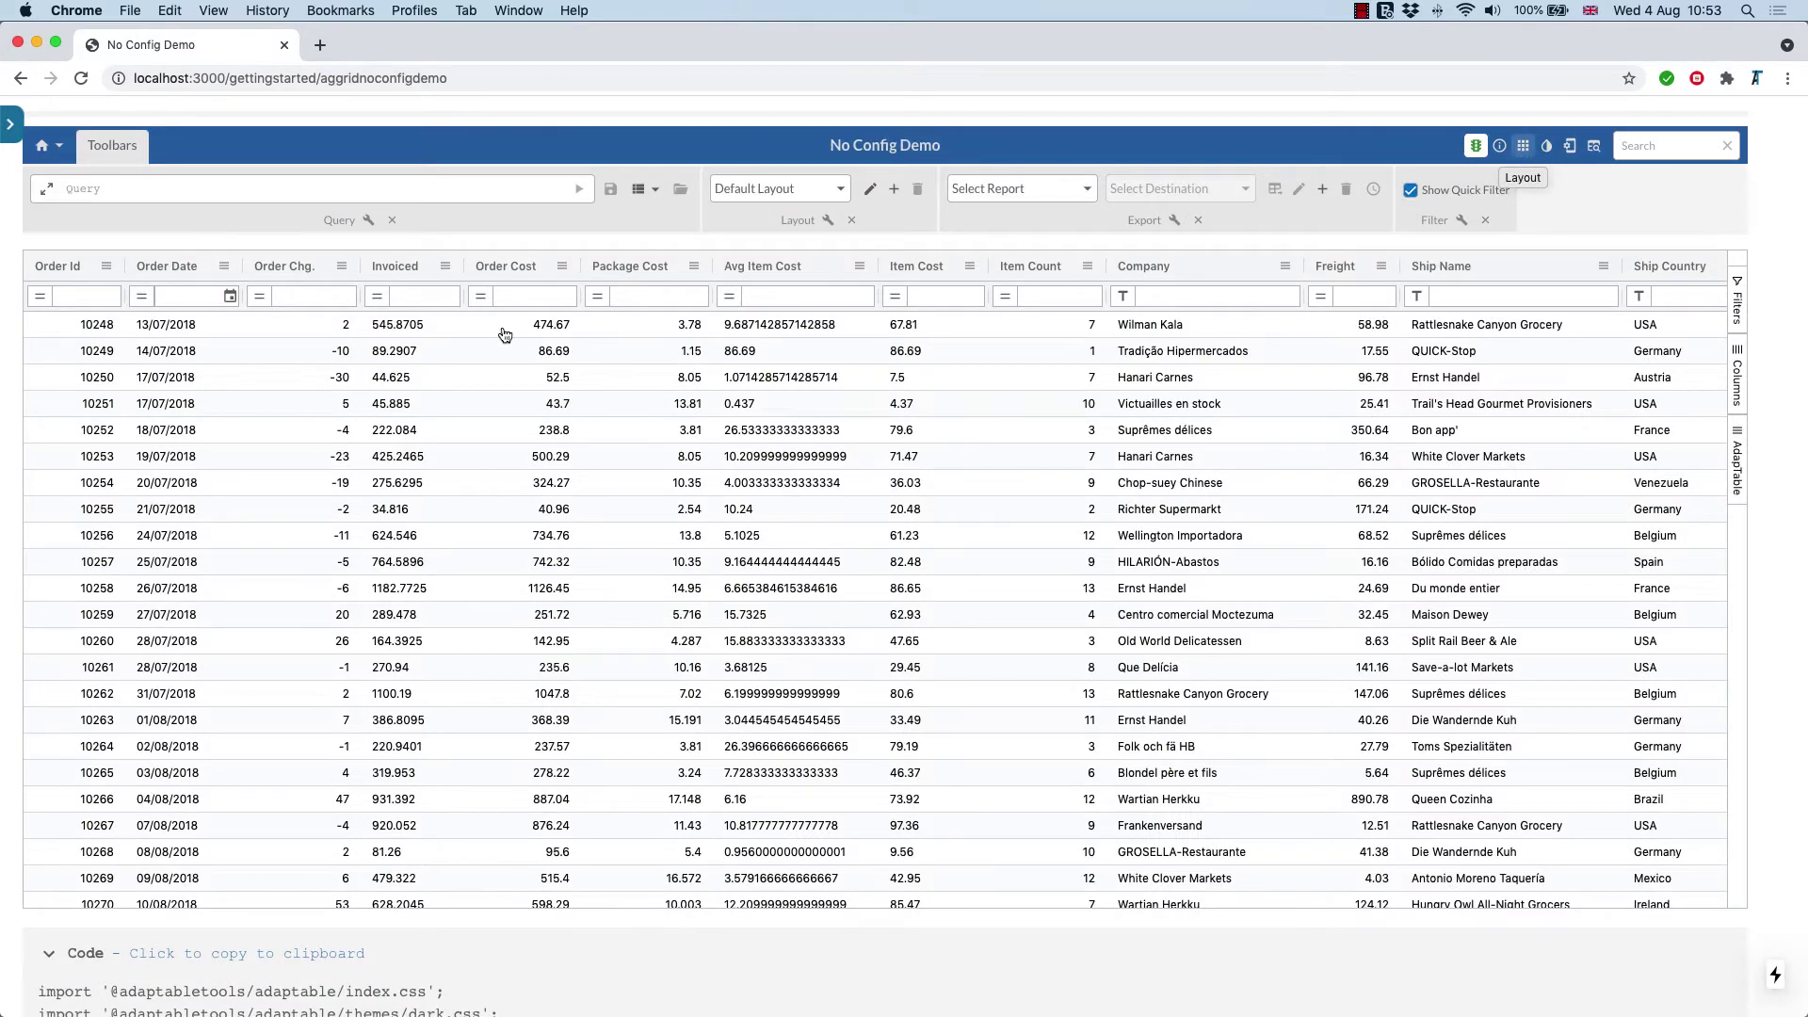
scroll(553, 464, "down", 15)
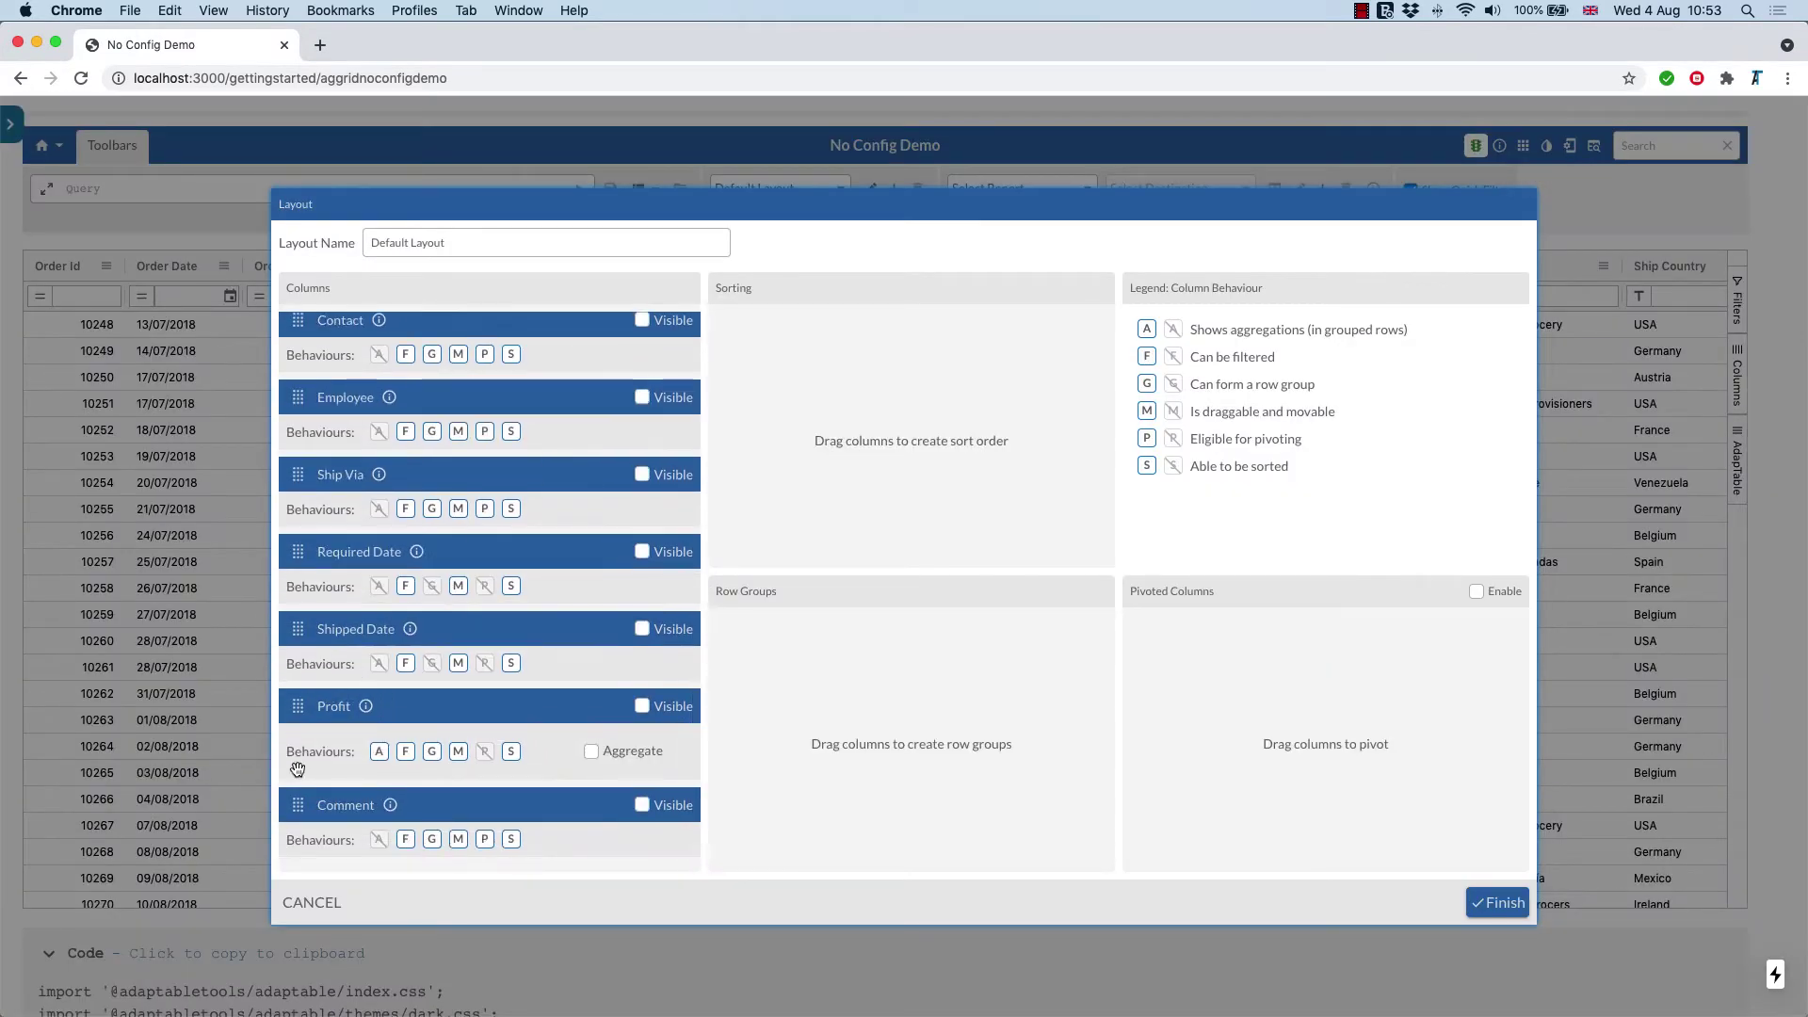
left_click_drag(297, 806, 297, 353)
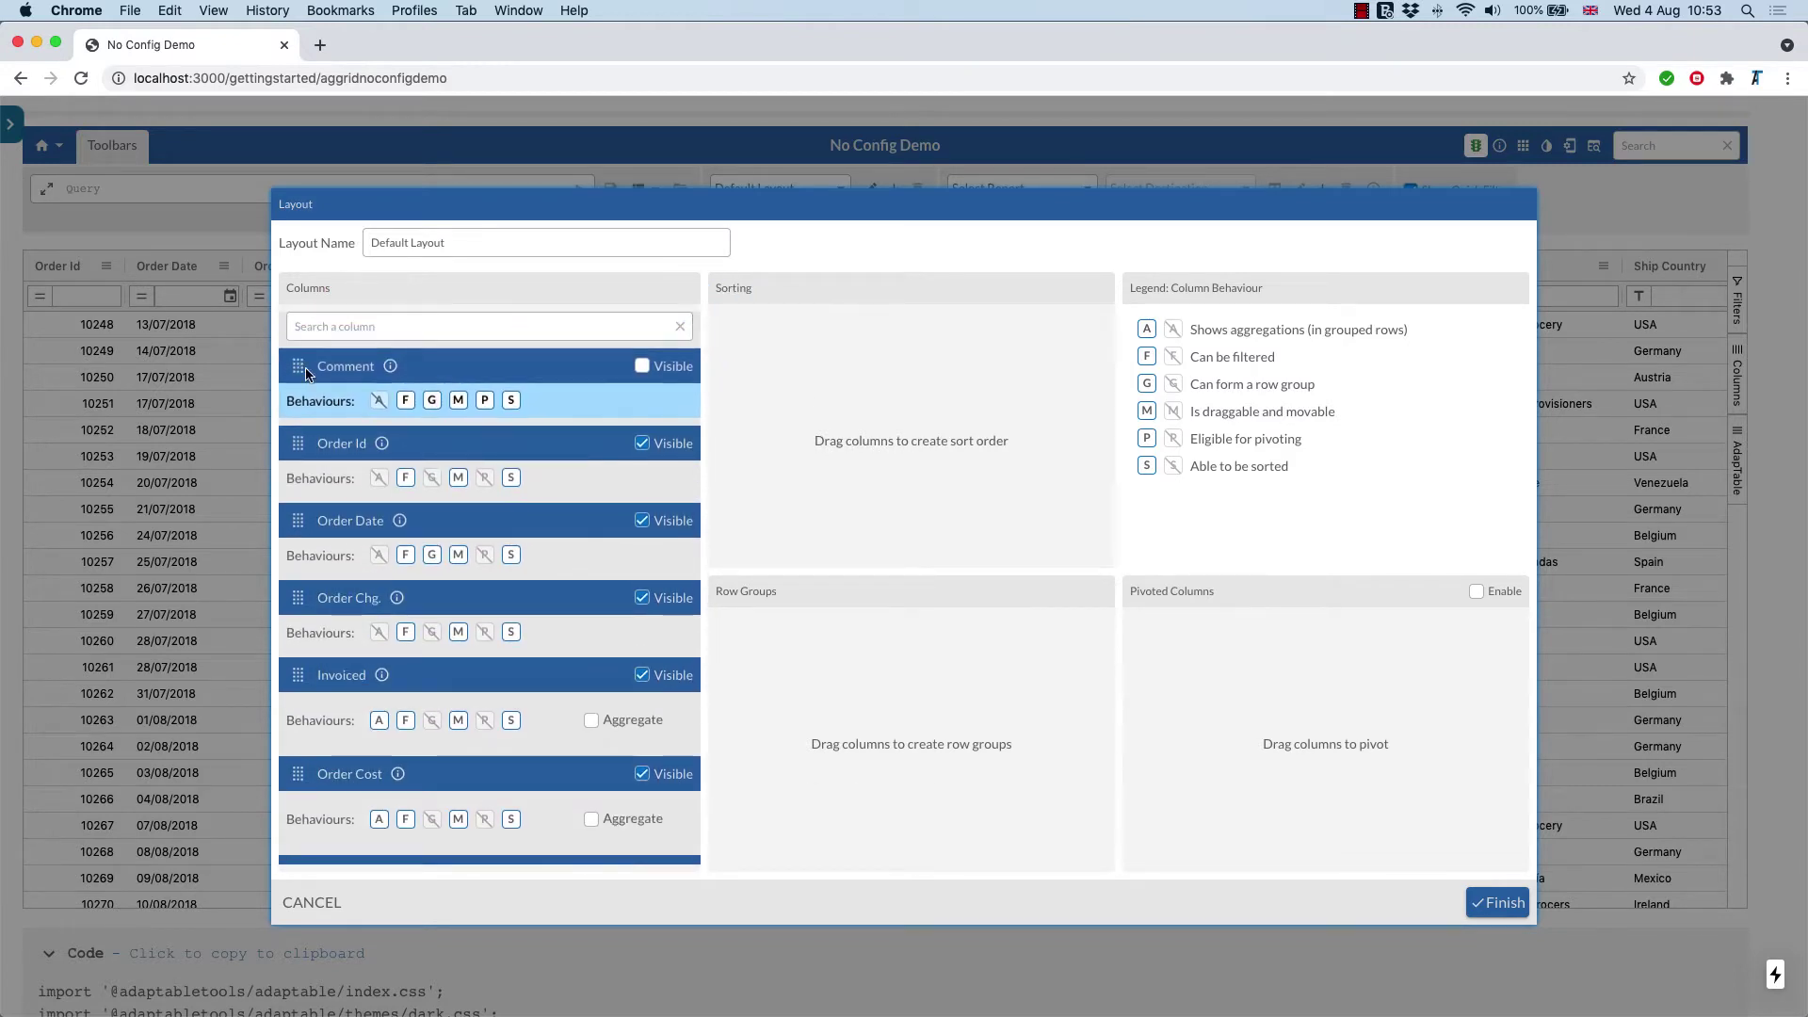
scroll(396, 593, "down", 10)
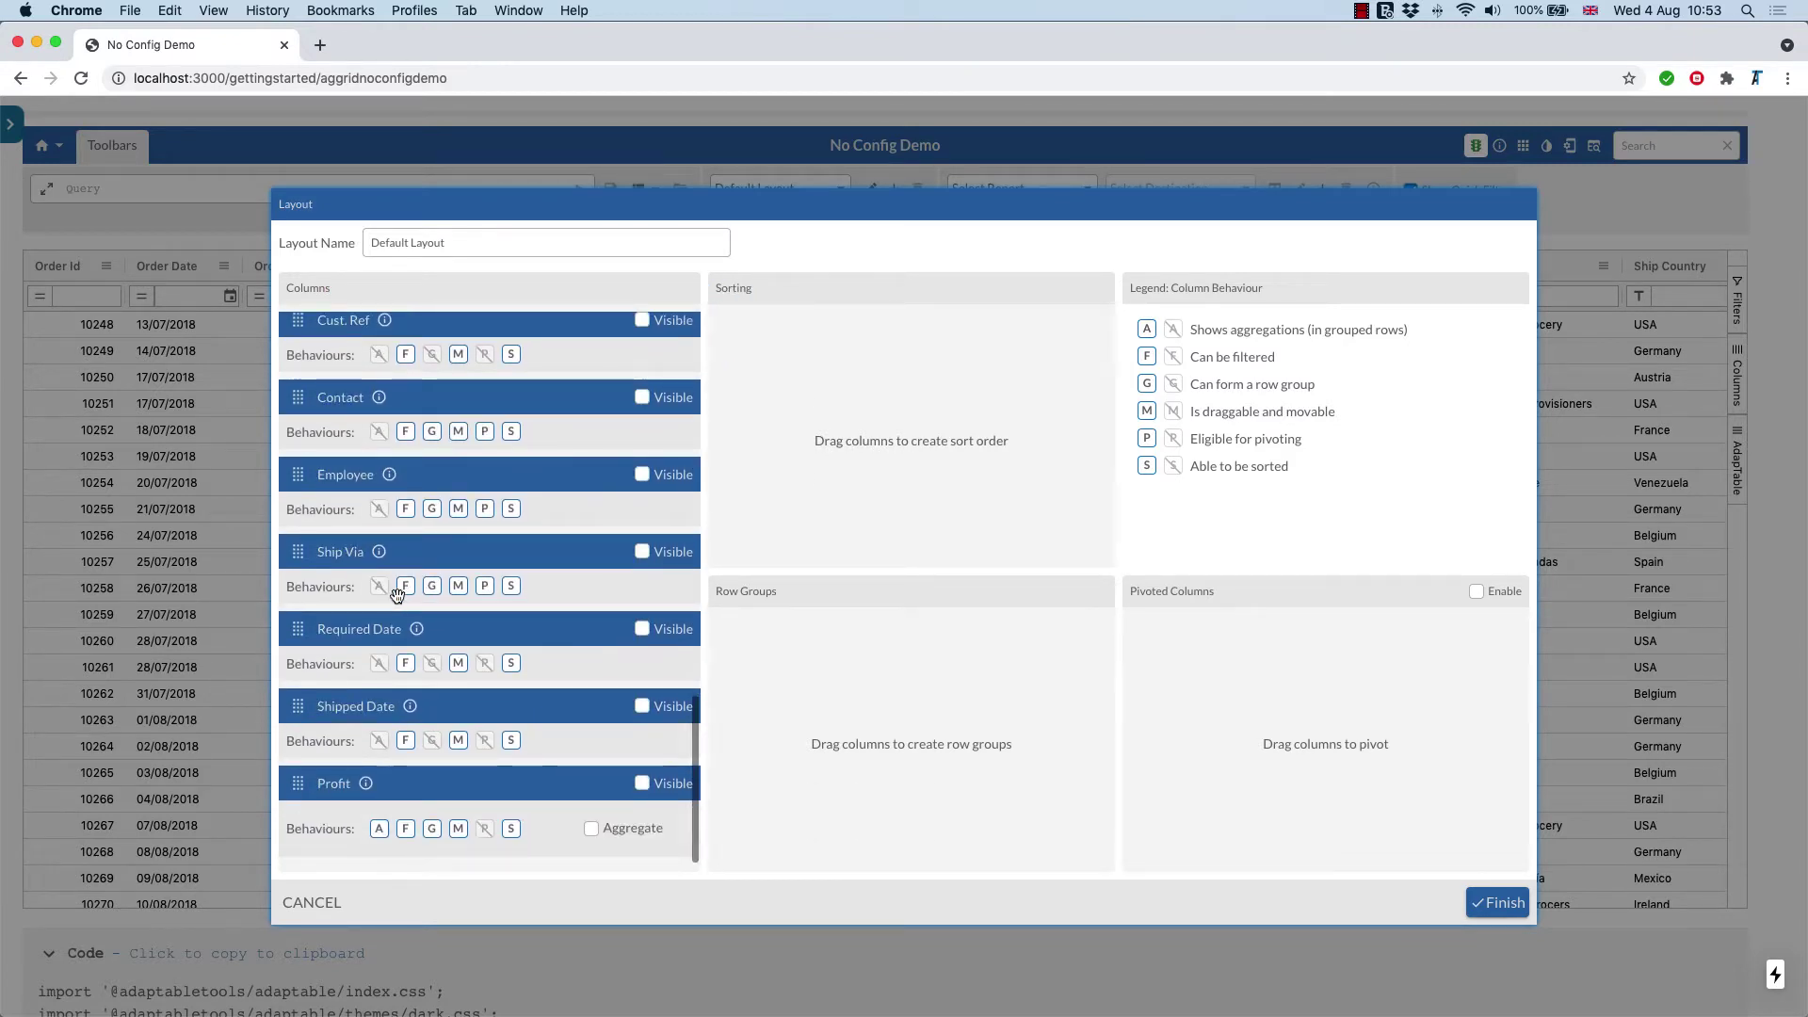
left_click_drag(300, 782, 294, 365)
Step: Make Comment and Profit visible, move Profit directly after Order Id and save the layout
left_click(642, 465)
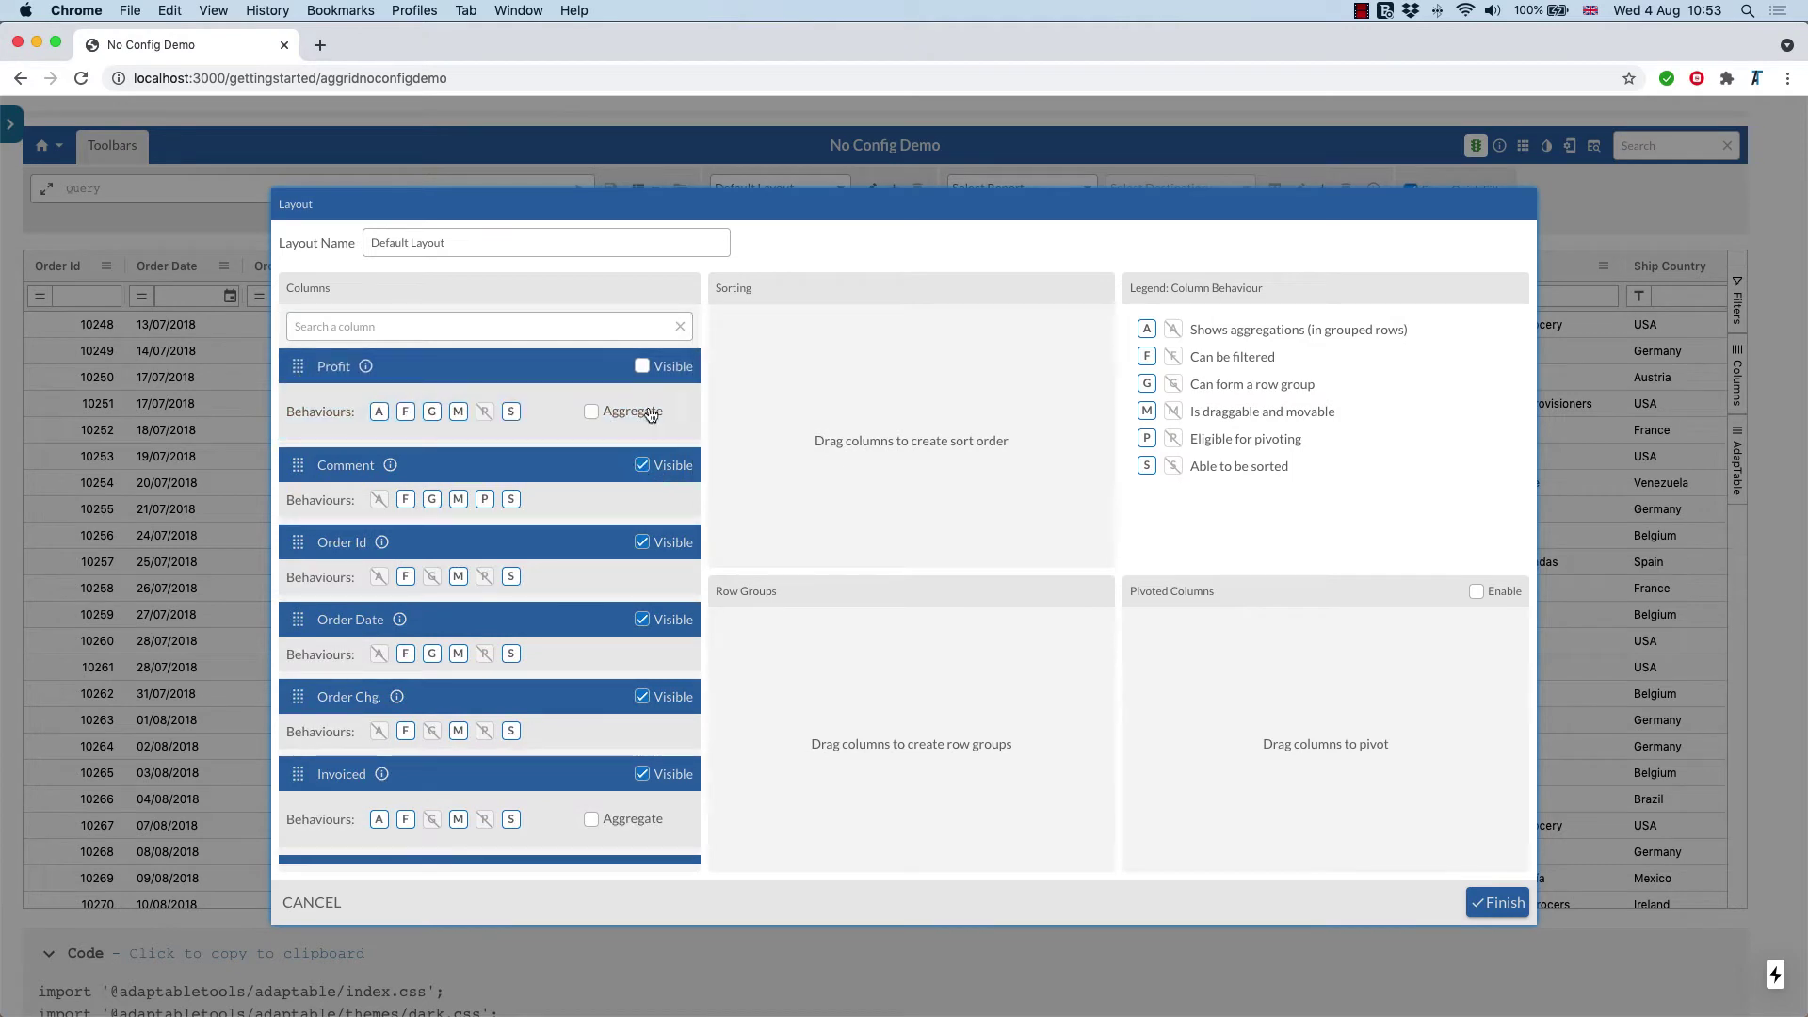
left_click(643, 366)
left_click_drag(294, 360, 317, 548)
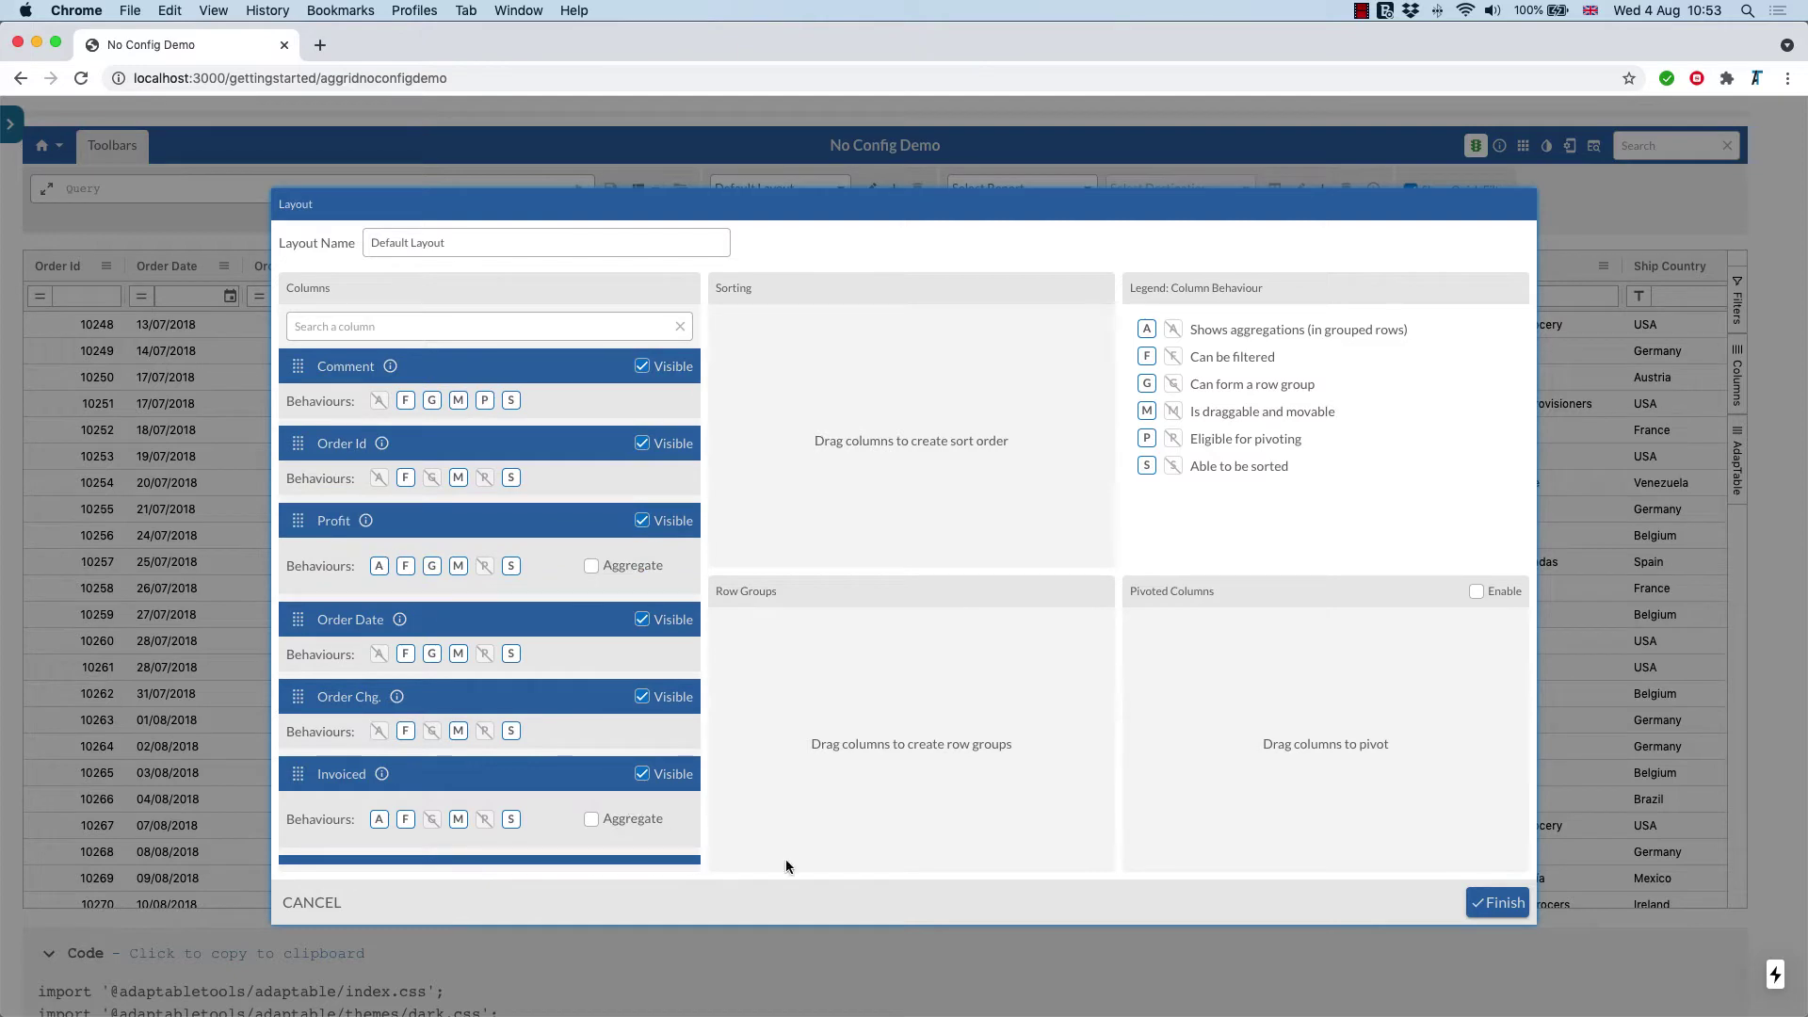
left_click(1497, 902)
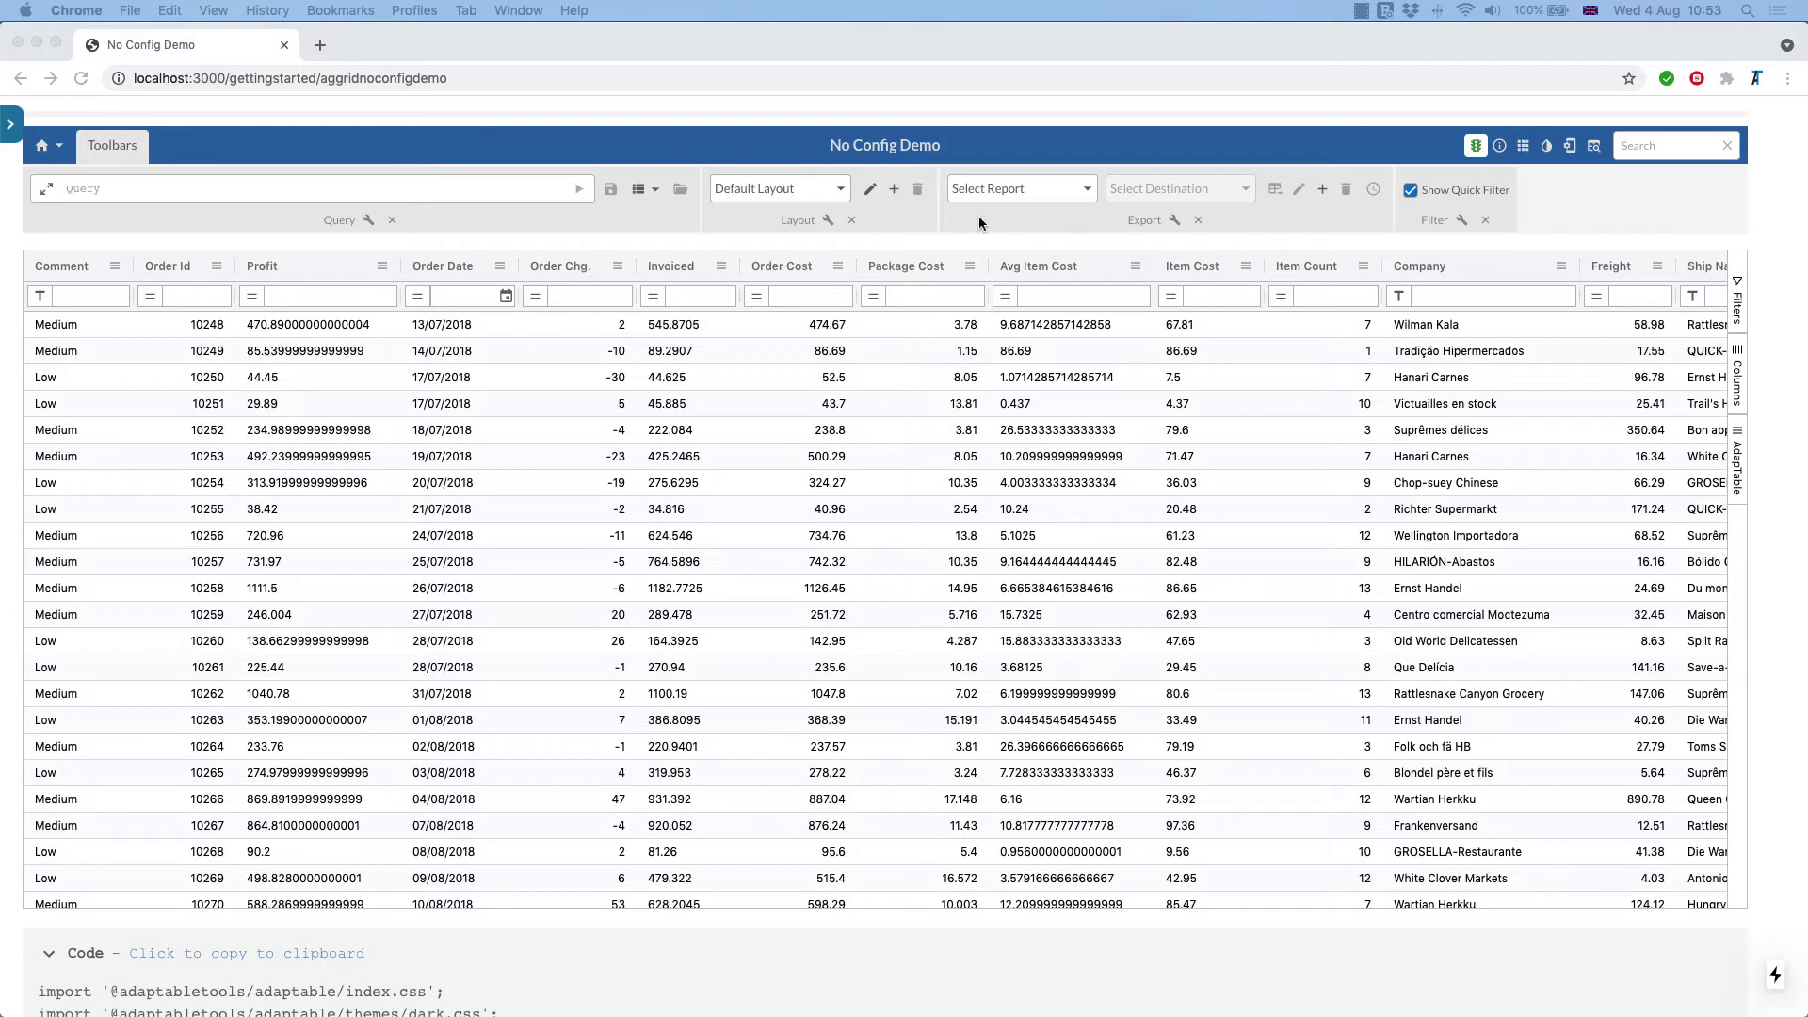
Step: Start a fourth calculated column and insert the MAX function into its expression
left_click(1569, 146)
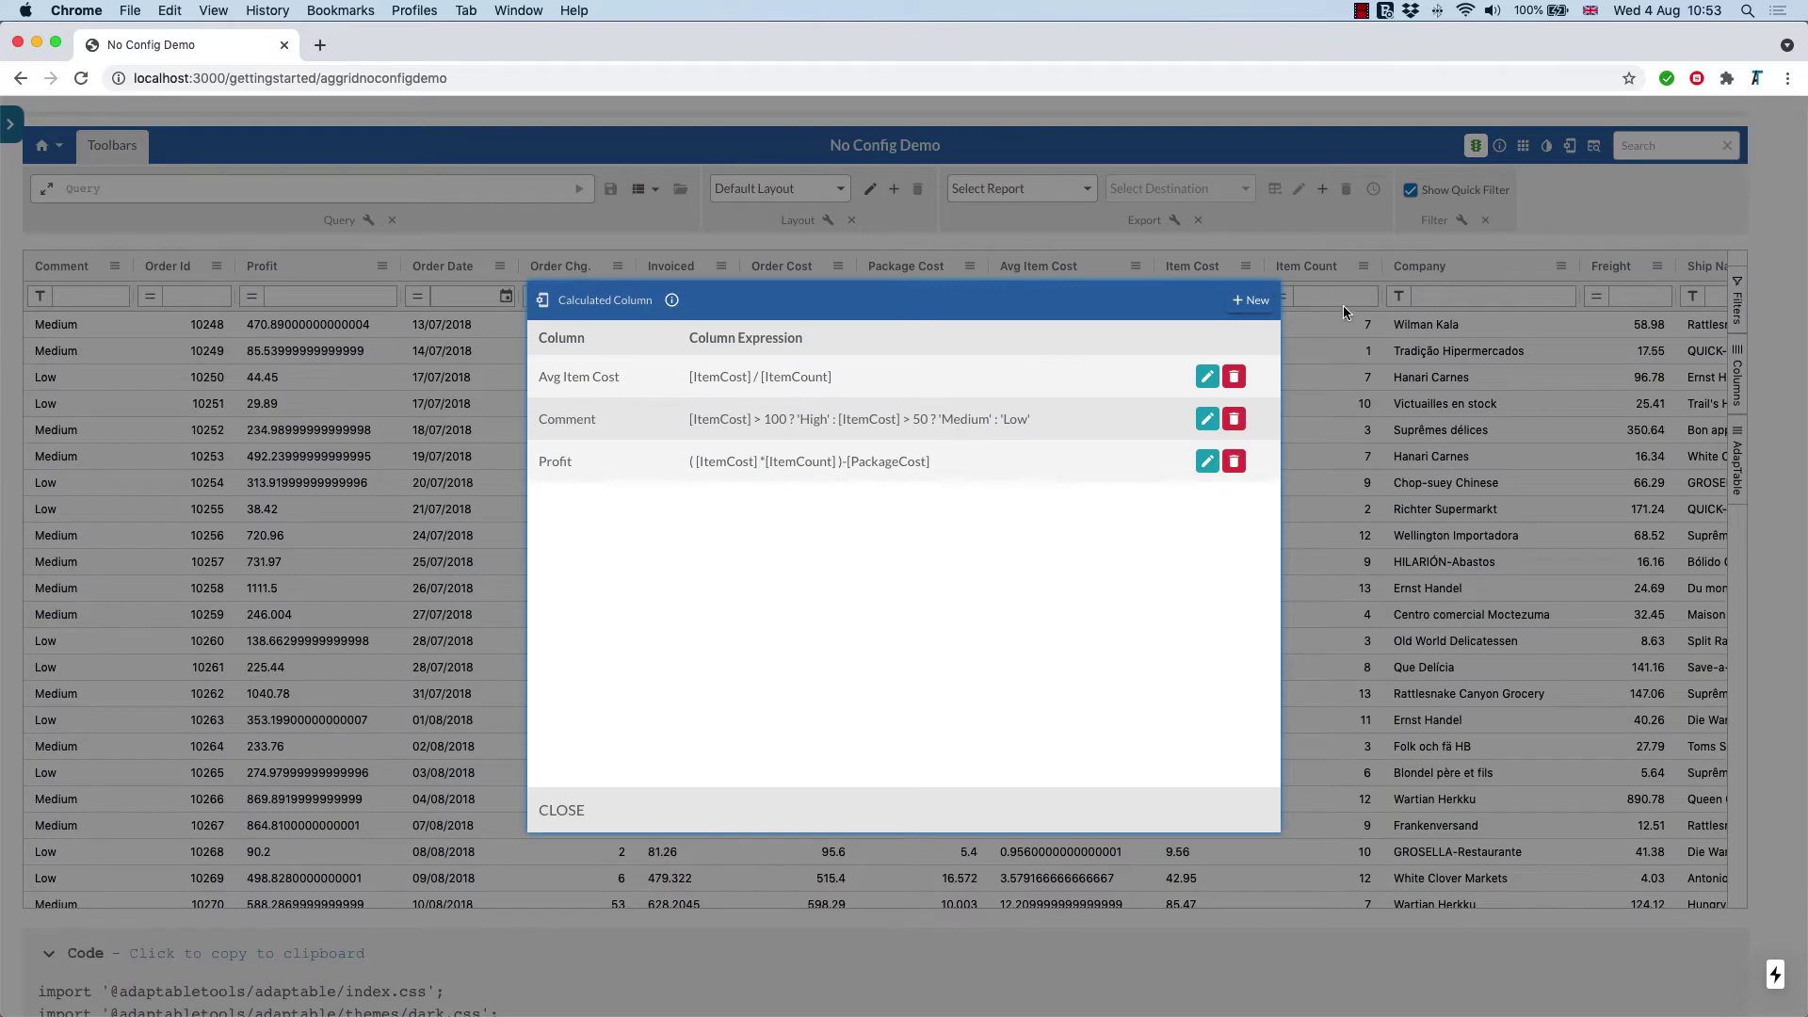
left_click(1252, 299)
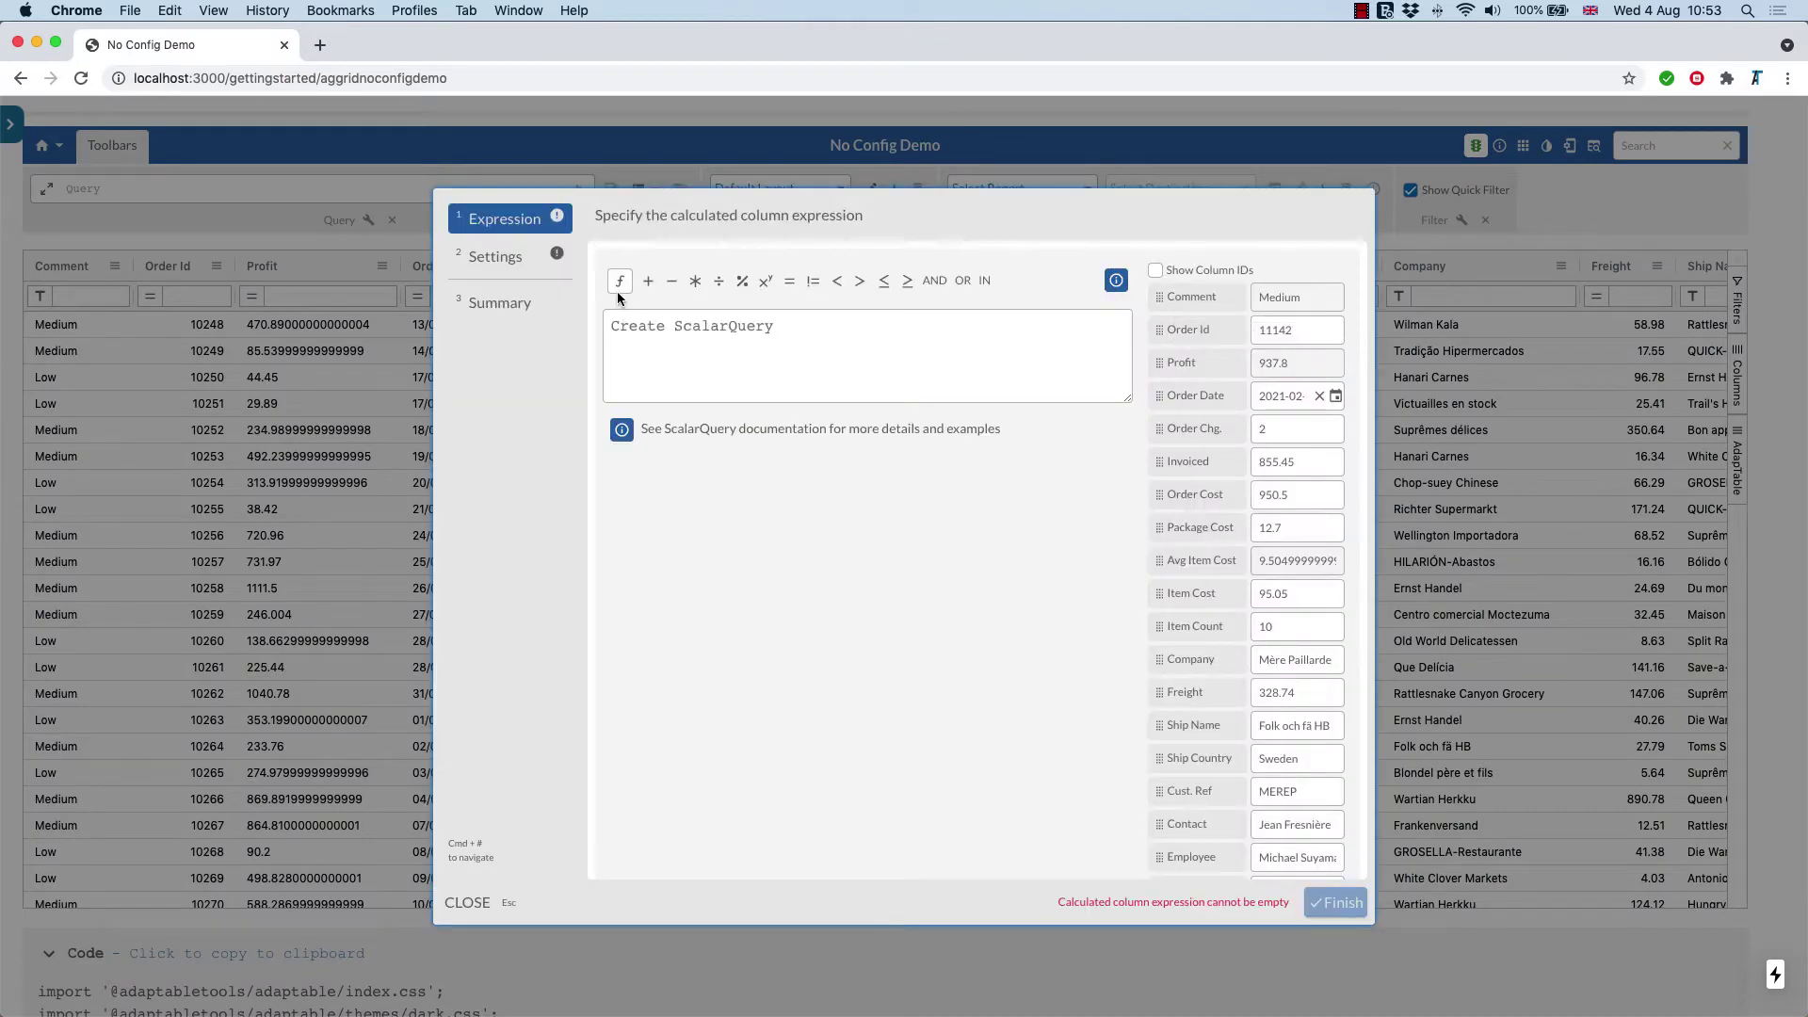
left_click(620, 280)
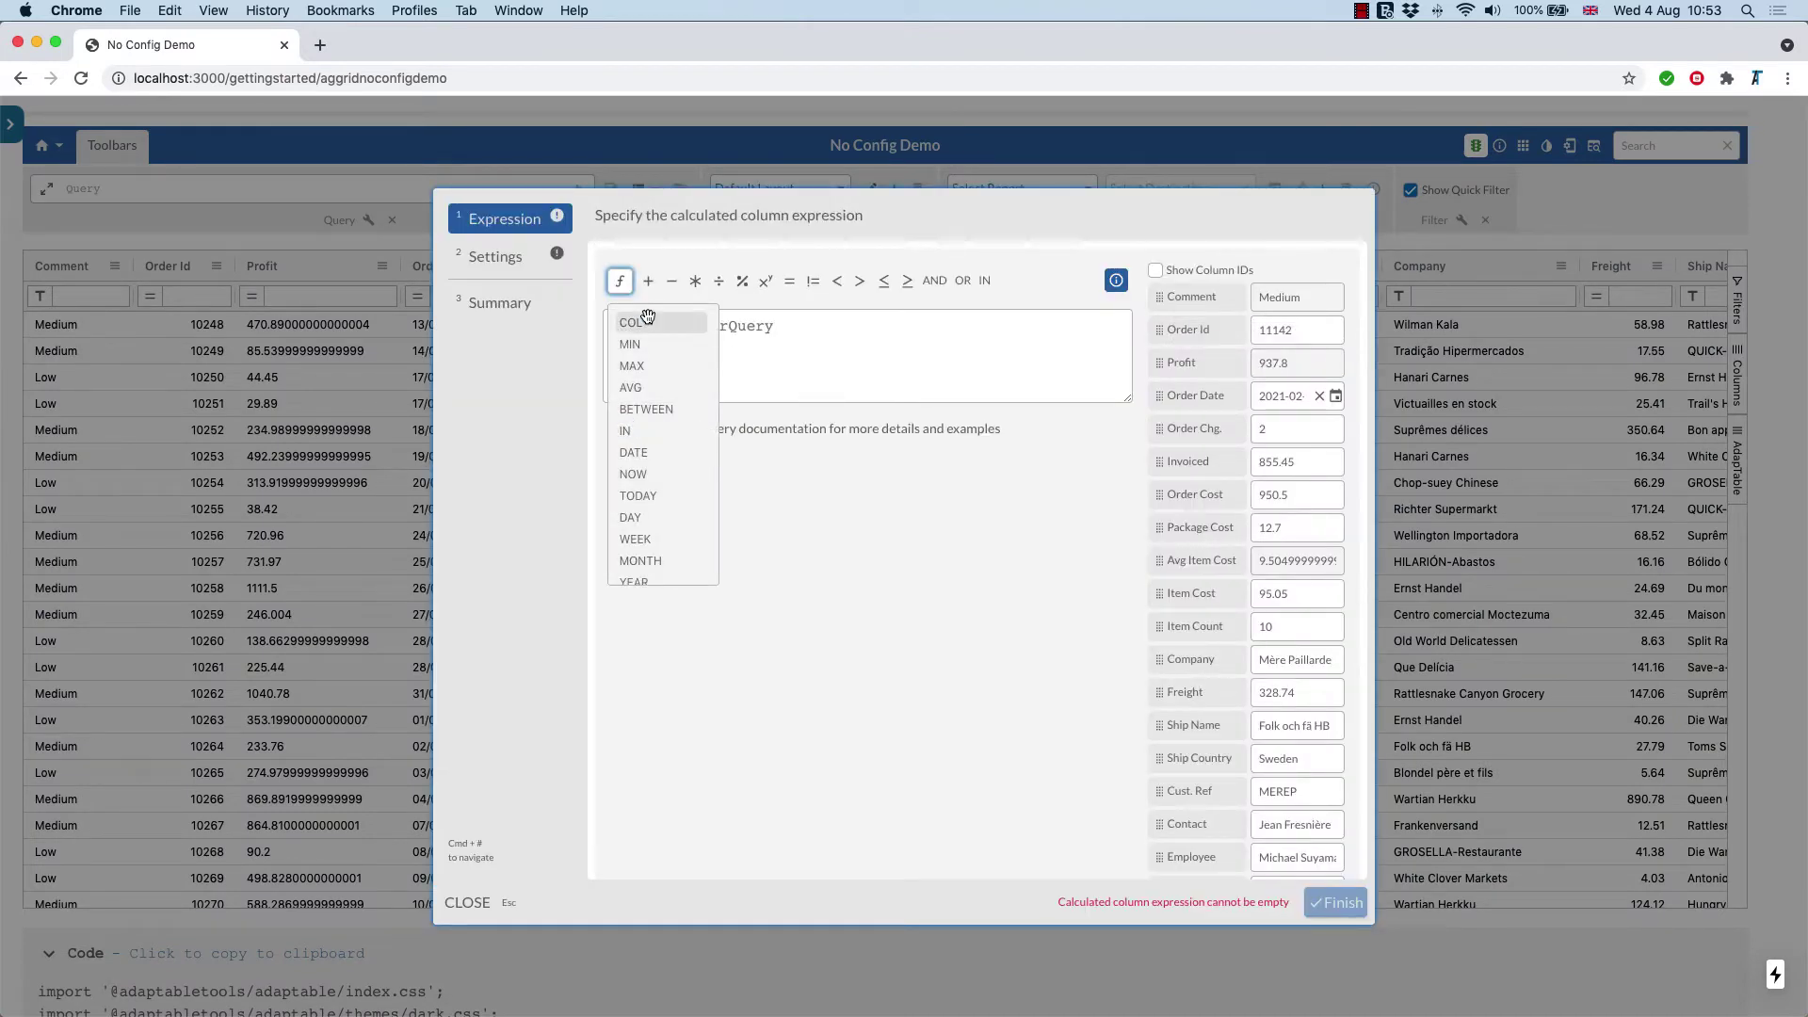
scroll(650, 339, "down", 5)
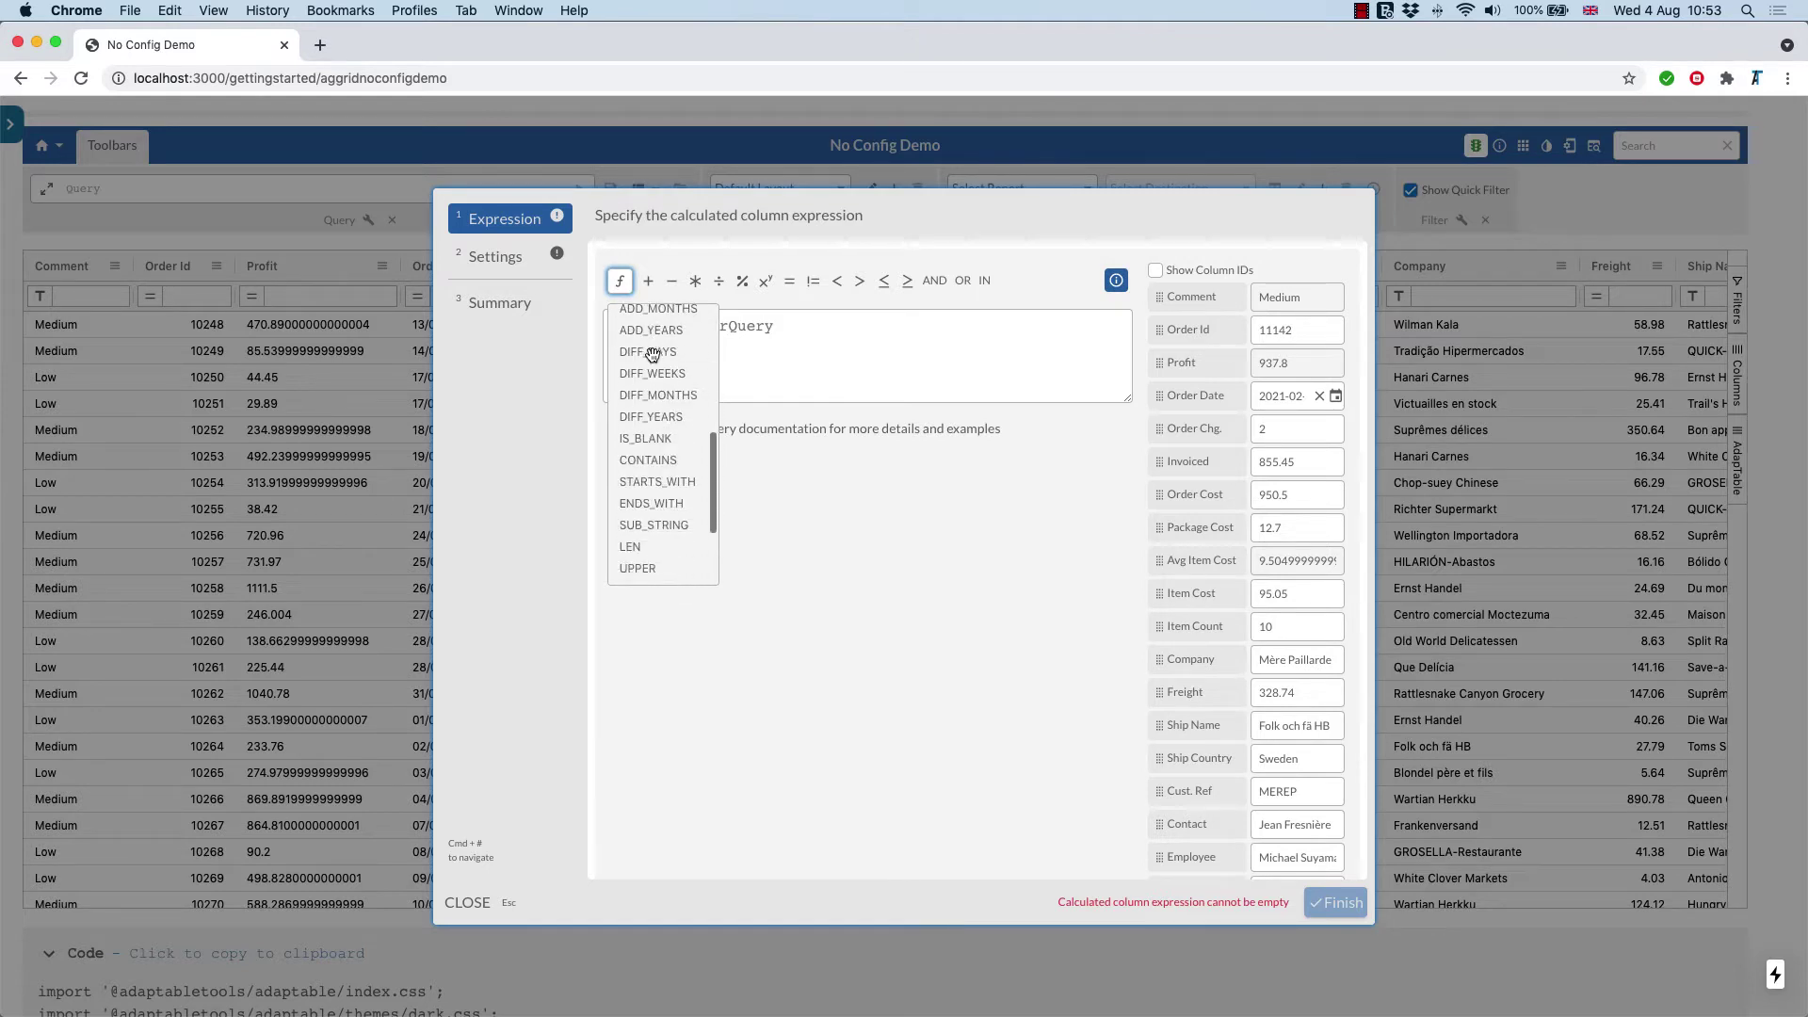
scroll(652, 354, "down", 2)
scroll(652, 355, "down", 2)
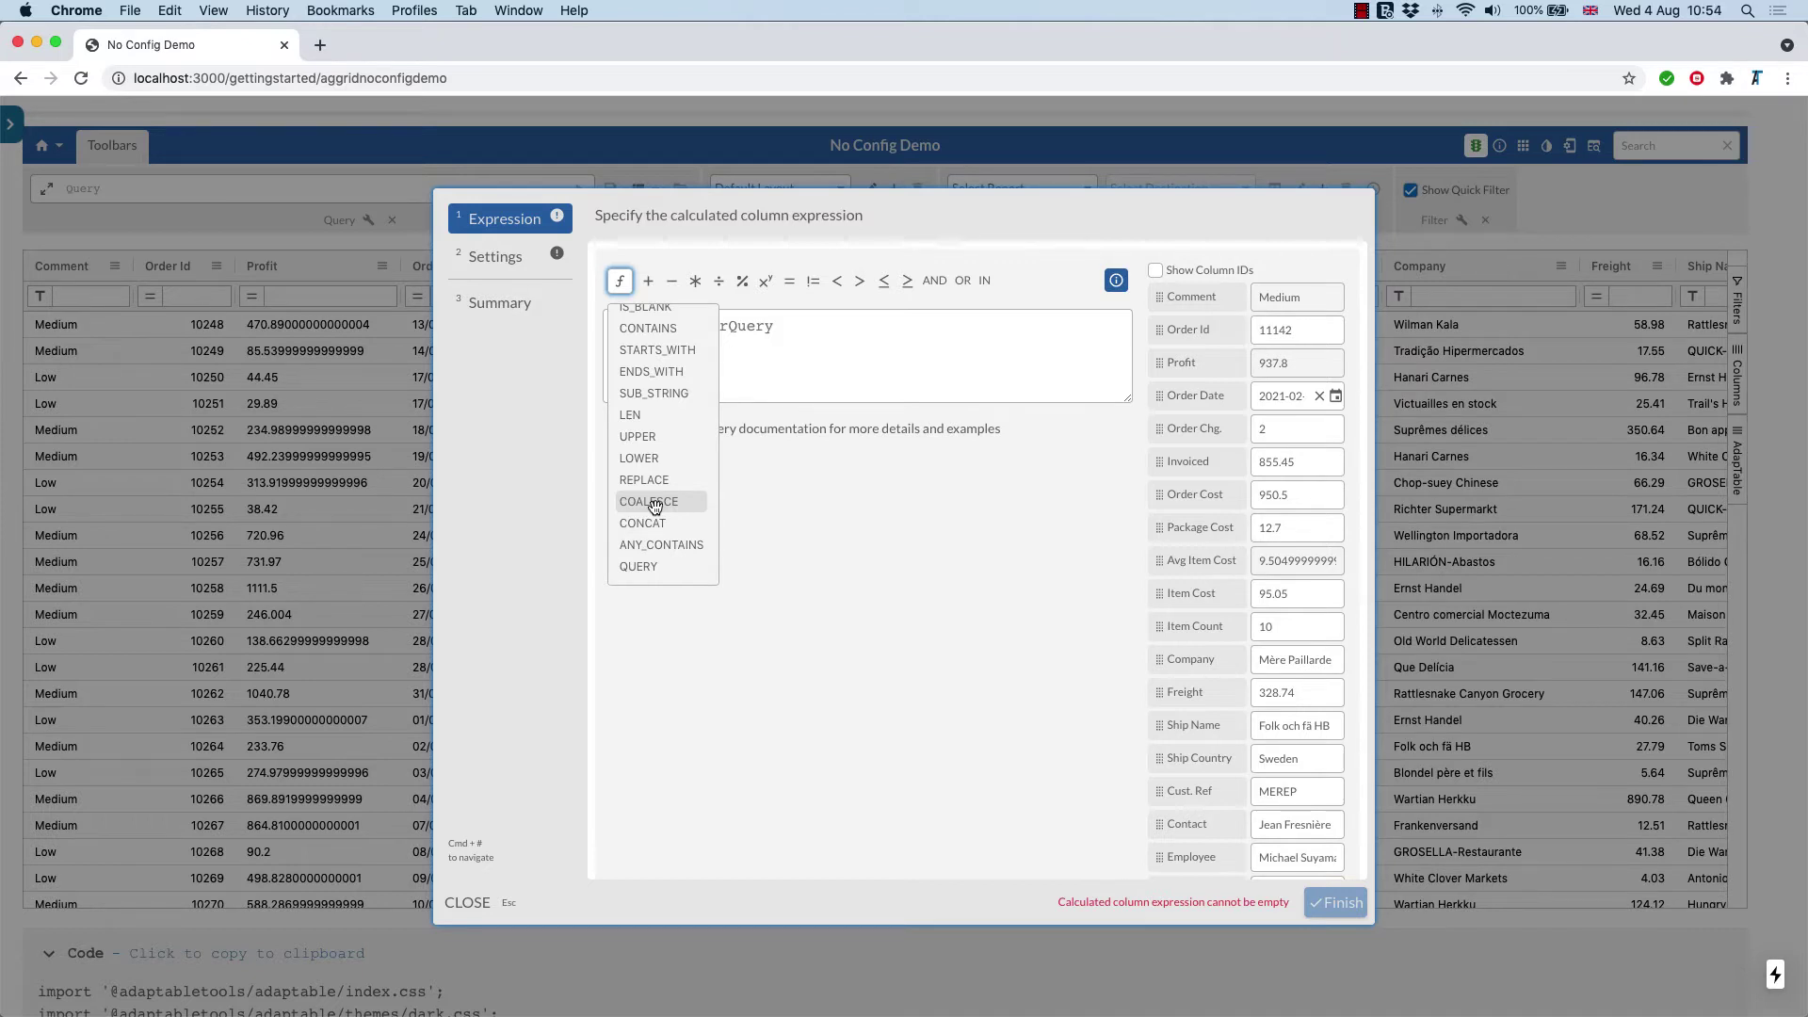
scroll(654, 507, "down", 10)
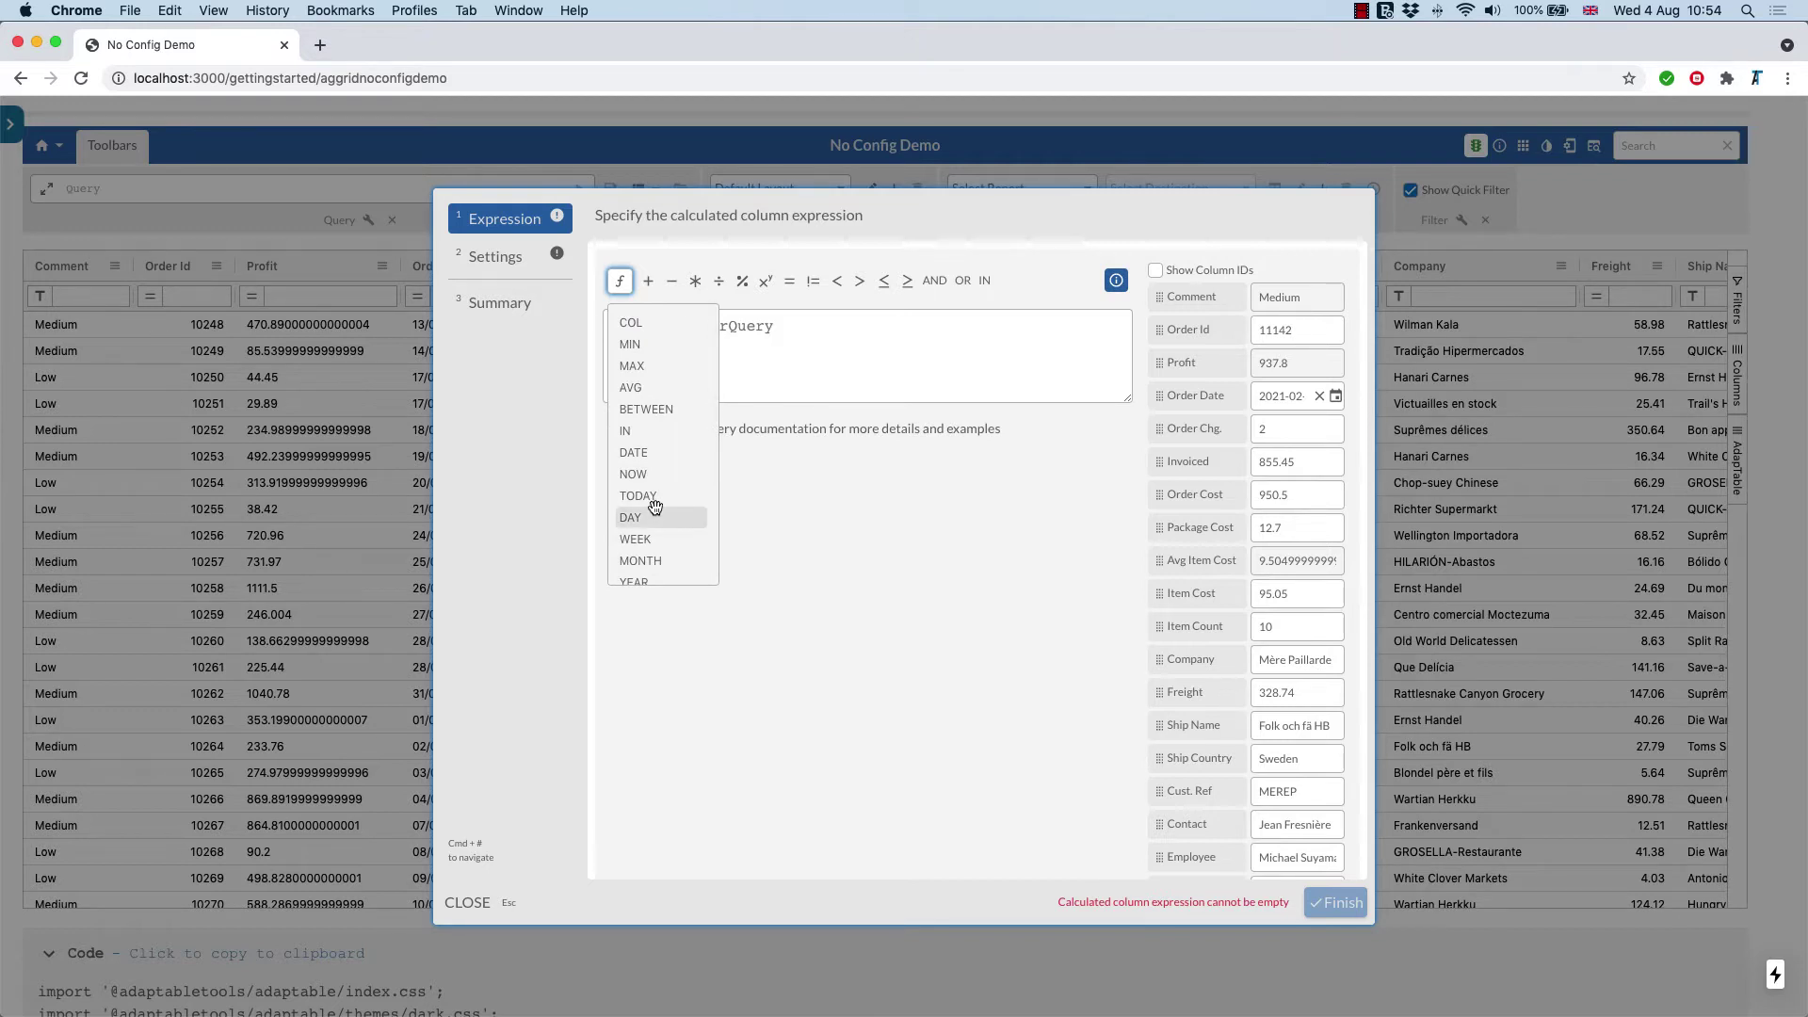
left_click(631, 366)
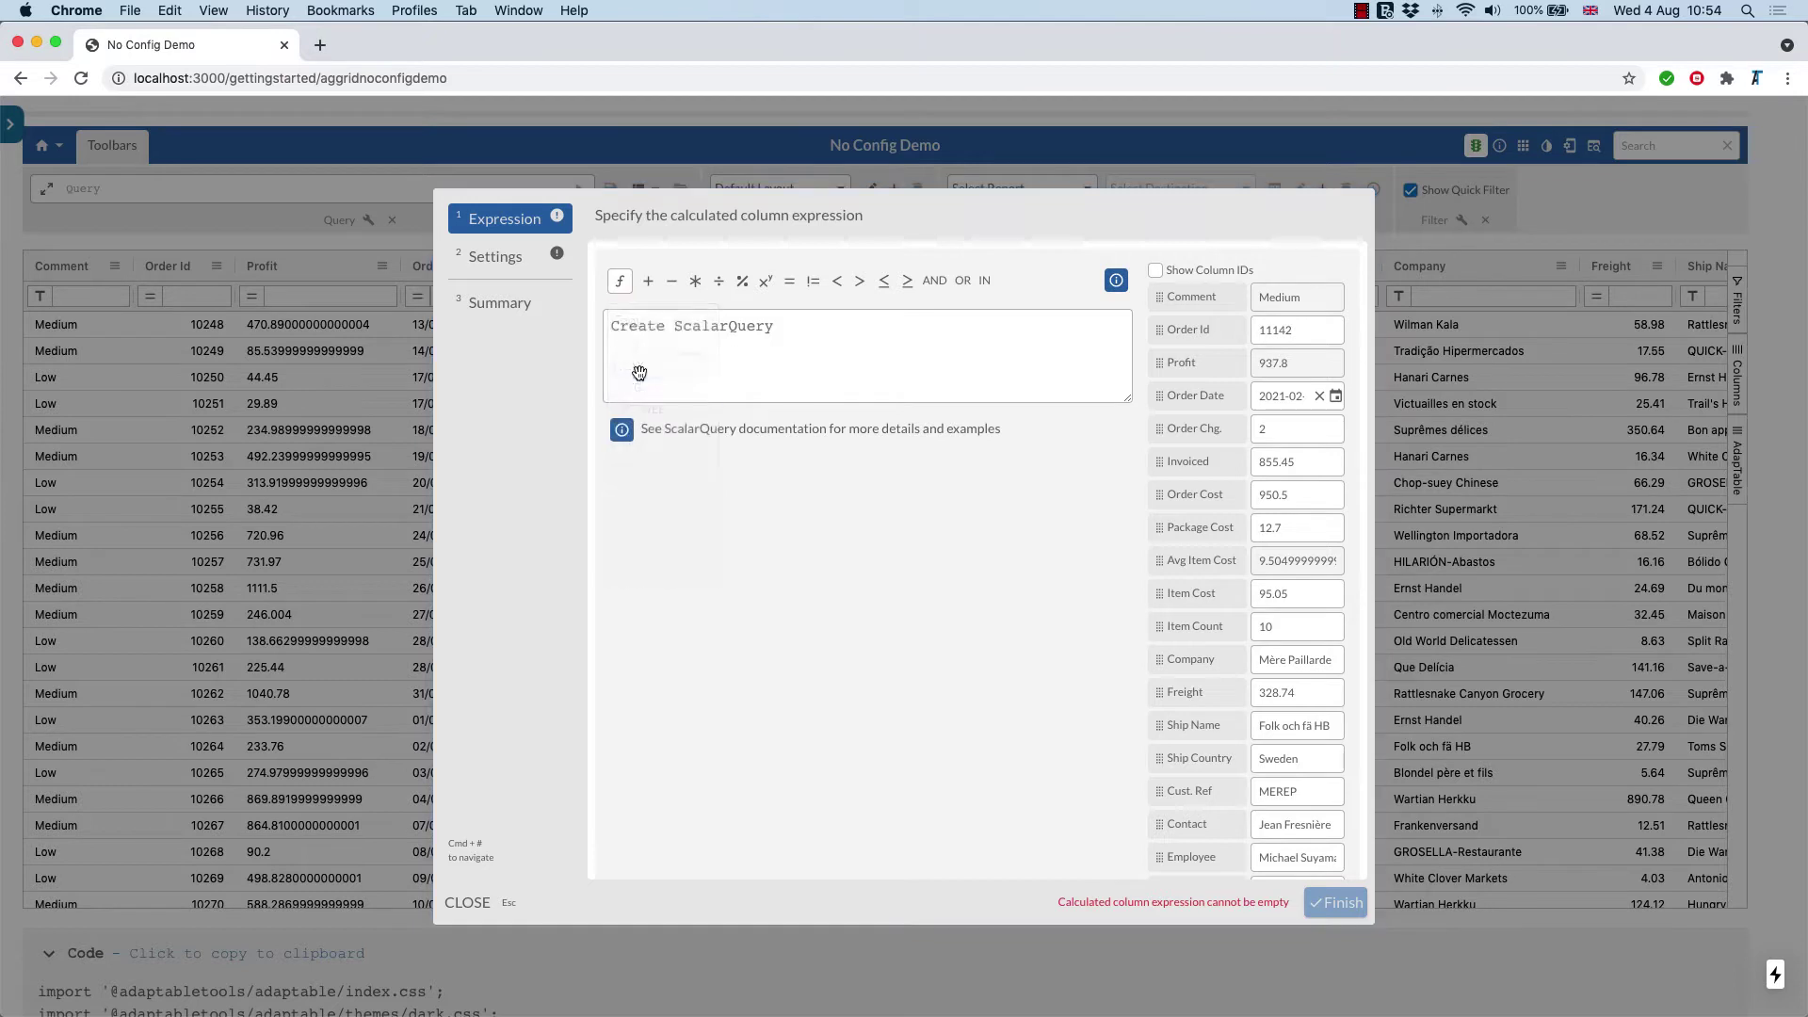
left_click(645, 326)
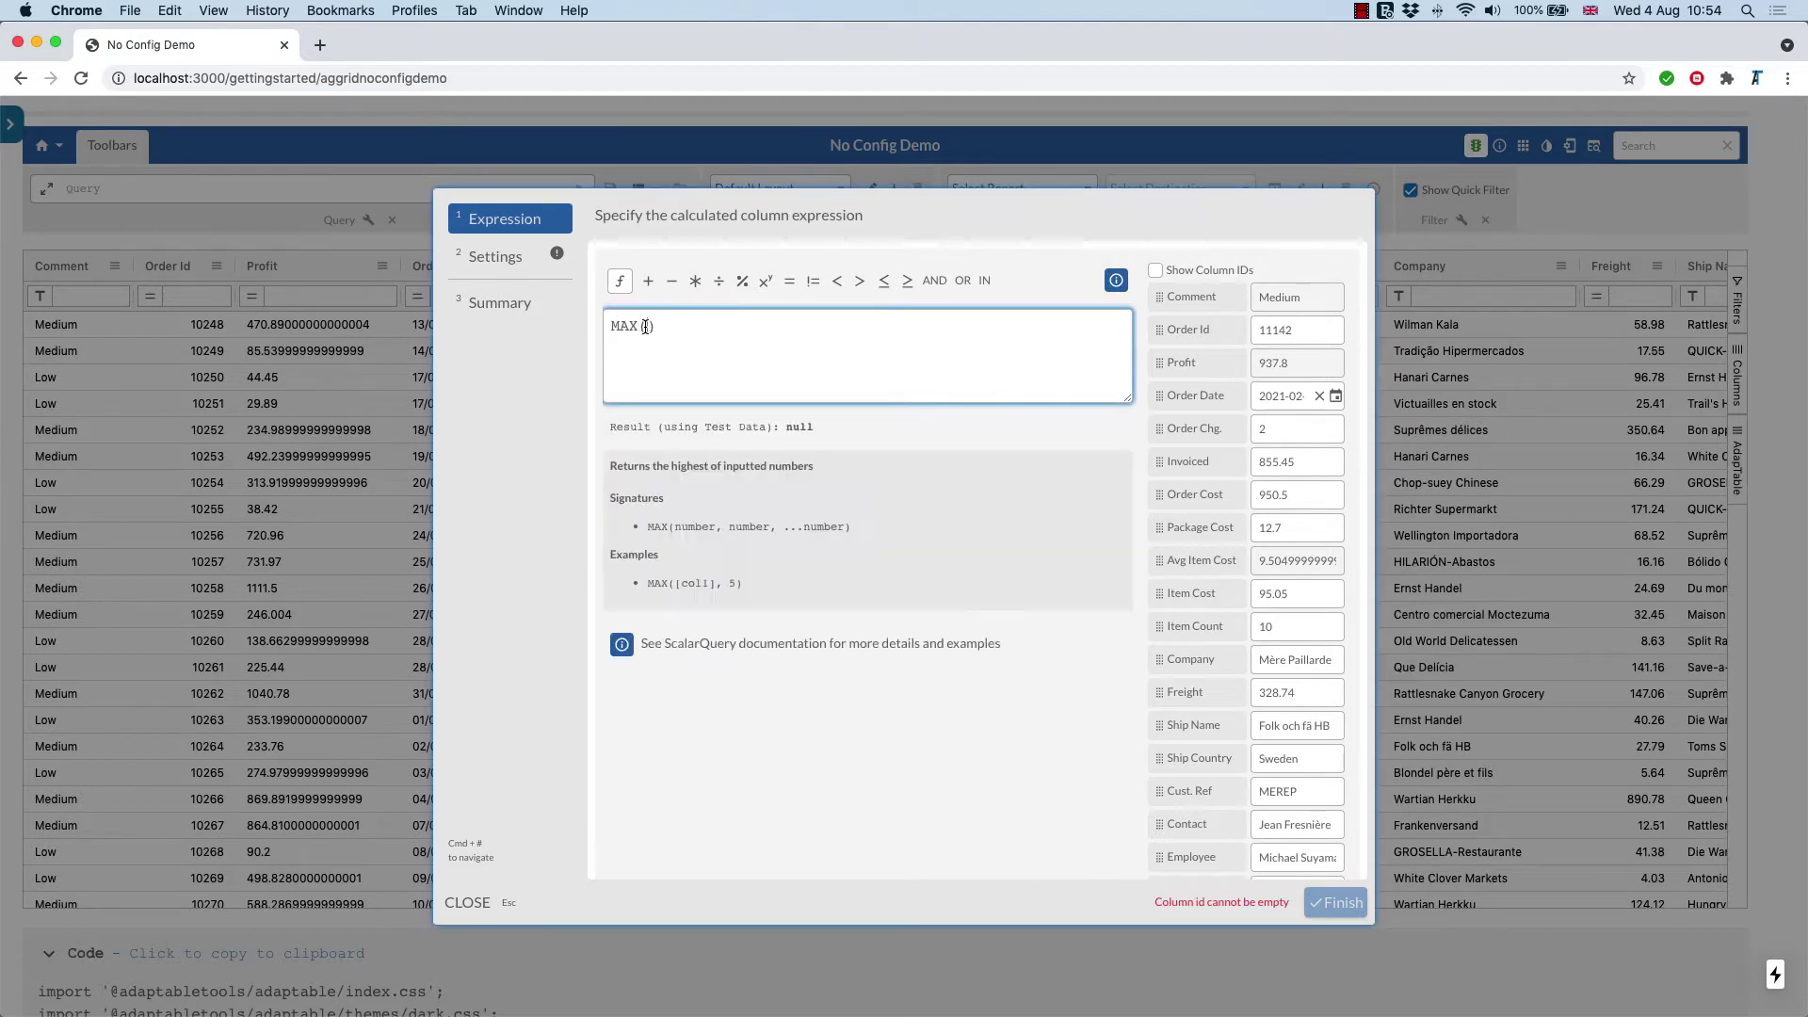
left_click_drag(610, 466, 854, 593)
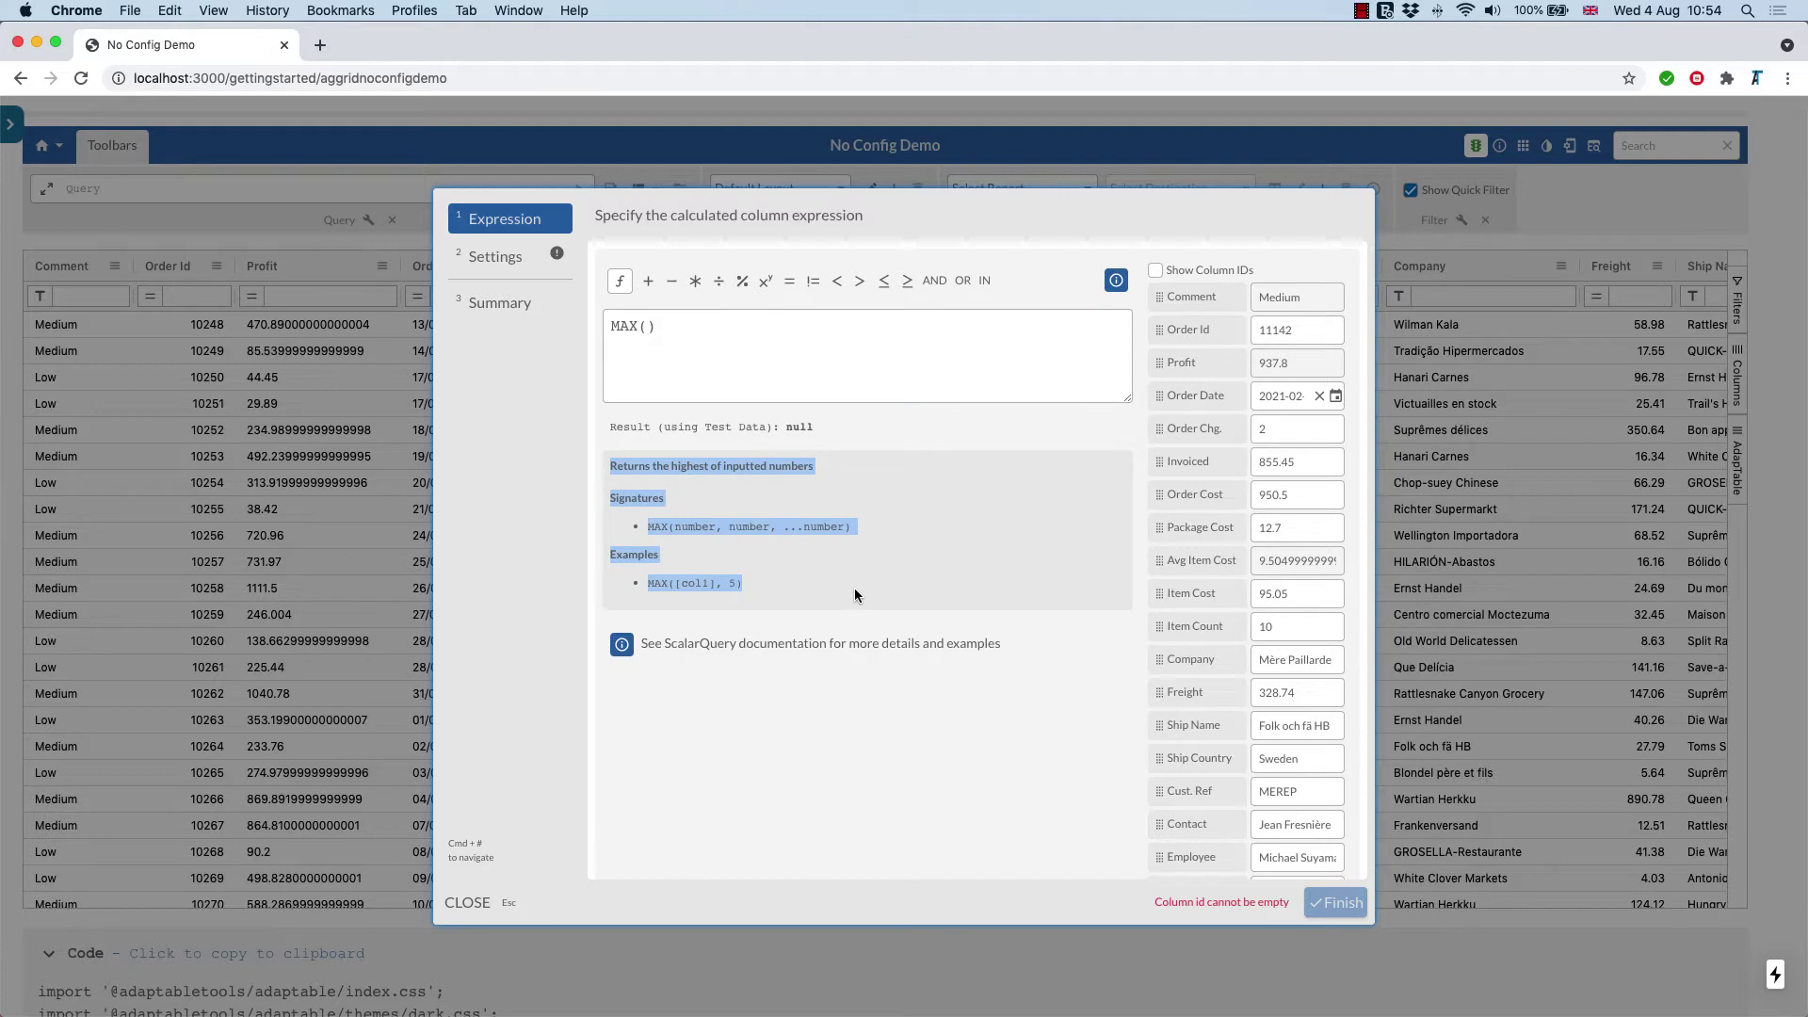
left_click(795, 586)
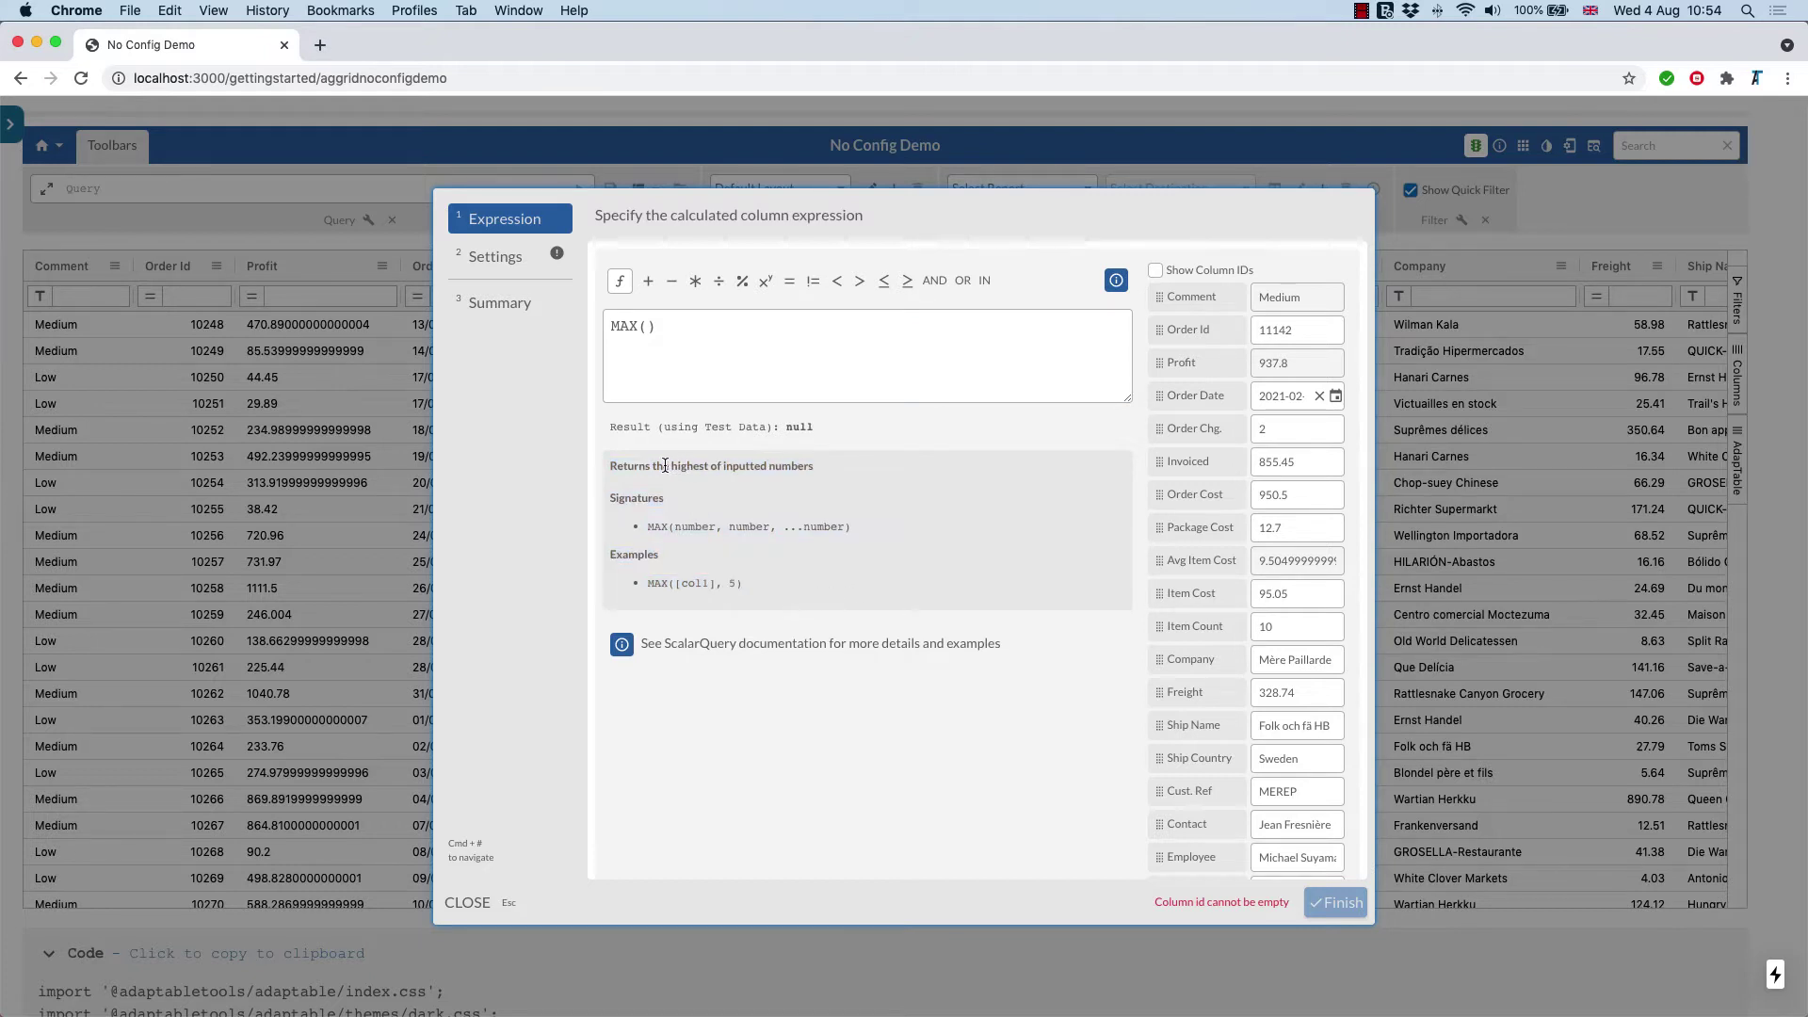
Step: Give MAX the arguments [ItemCost], [OrderCost] and [InvoicedCost], followed by an empty pair of parentheses as a fourth argument
left_click(647, 327)
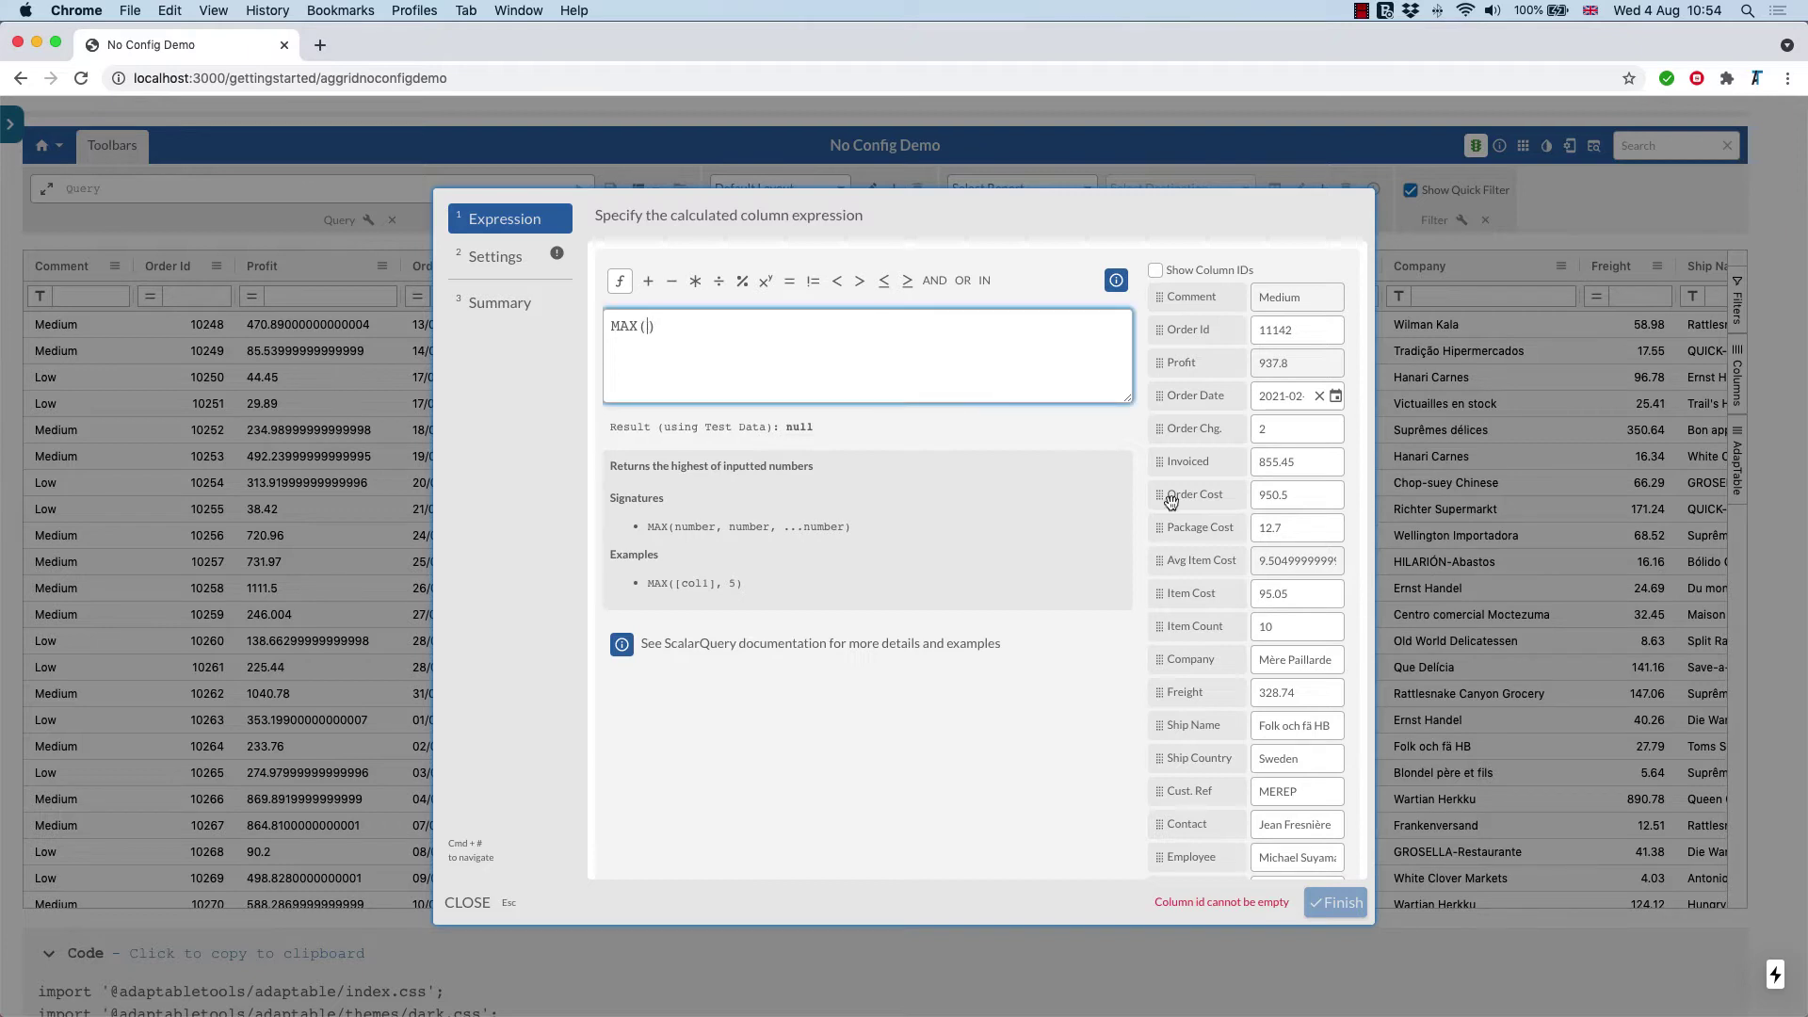
left_click_drag(1166, 597, 645, 327)
type(",")
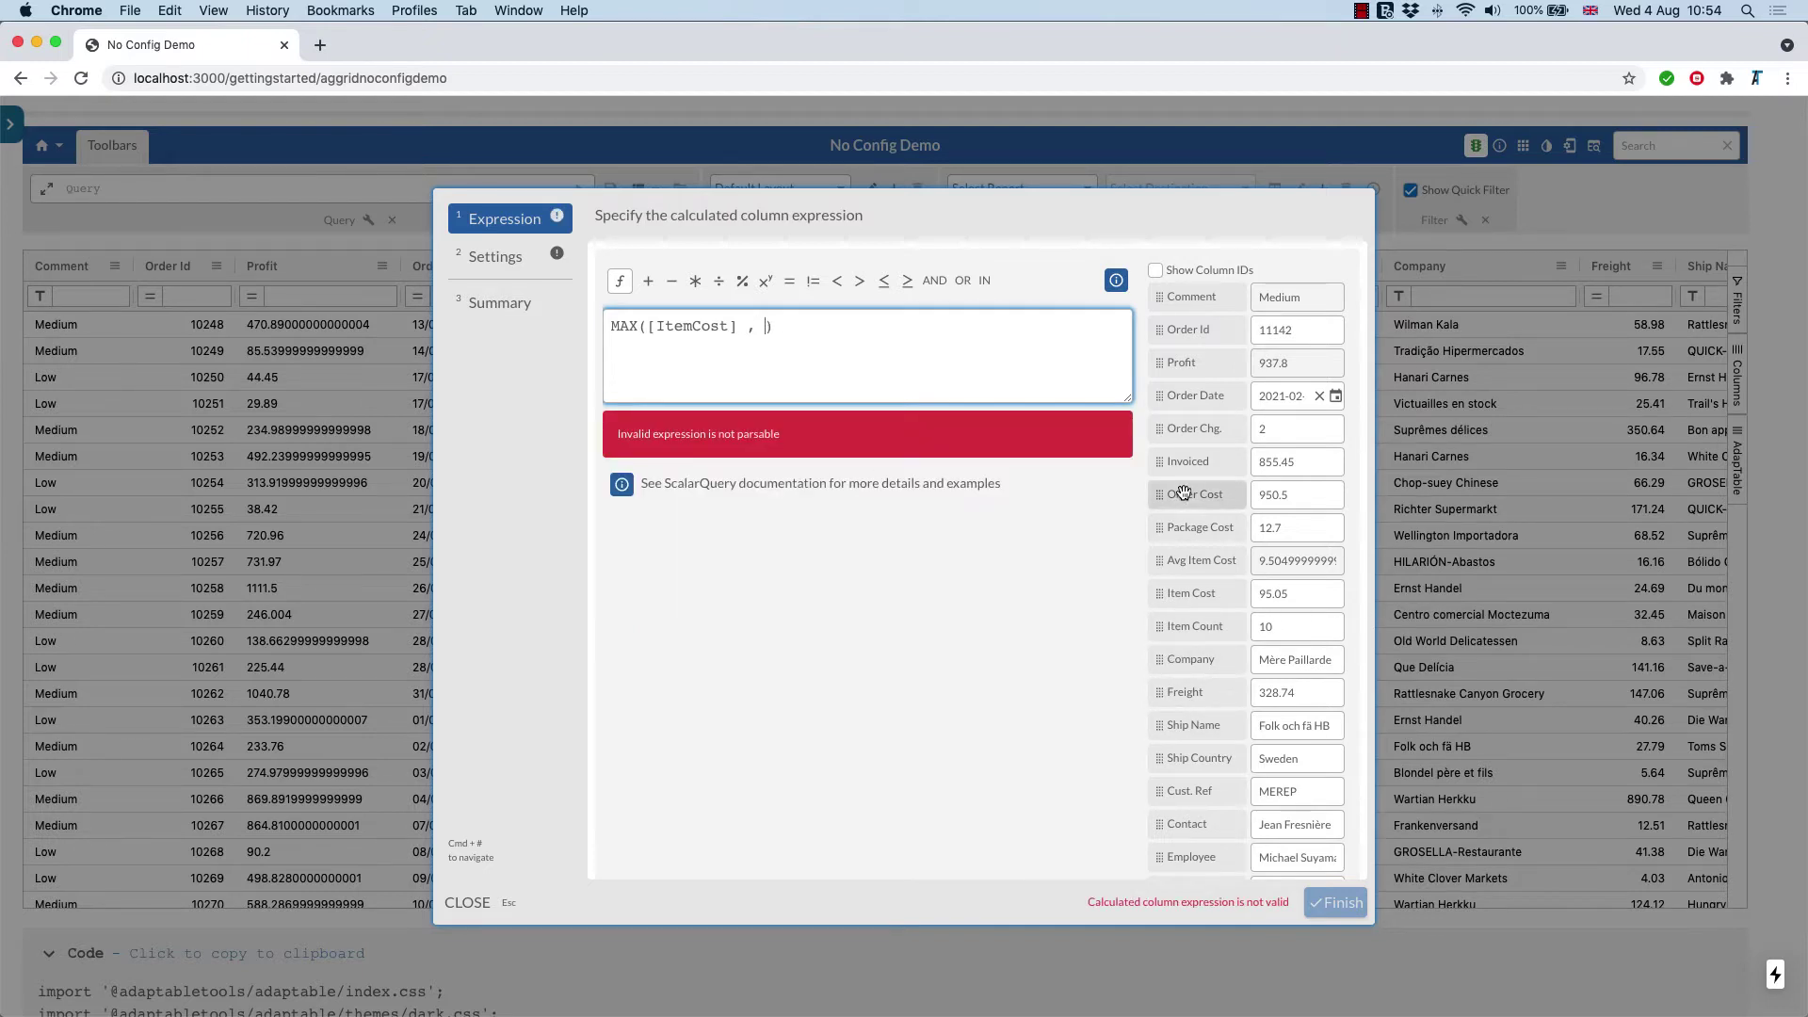
left_click_drag(1167, 495, 762, 327)
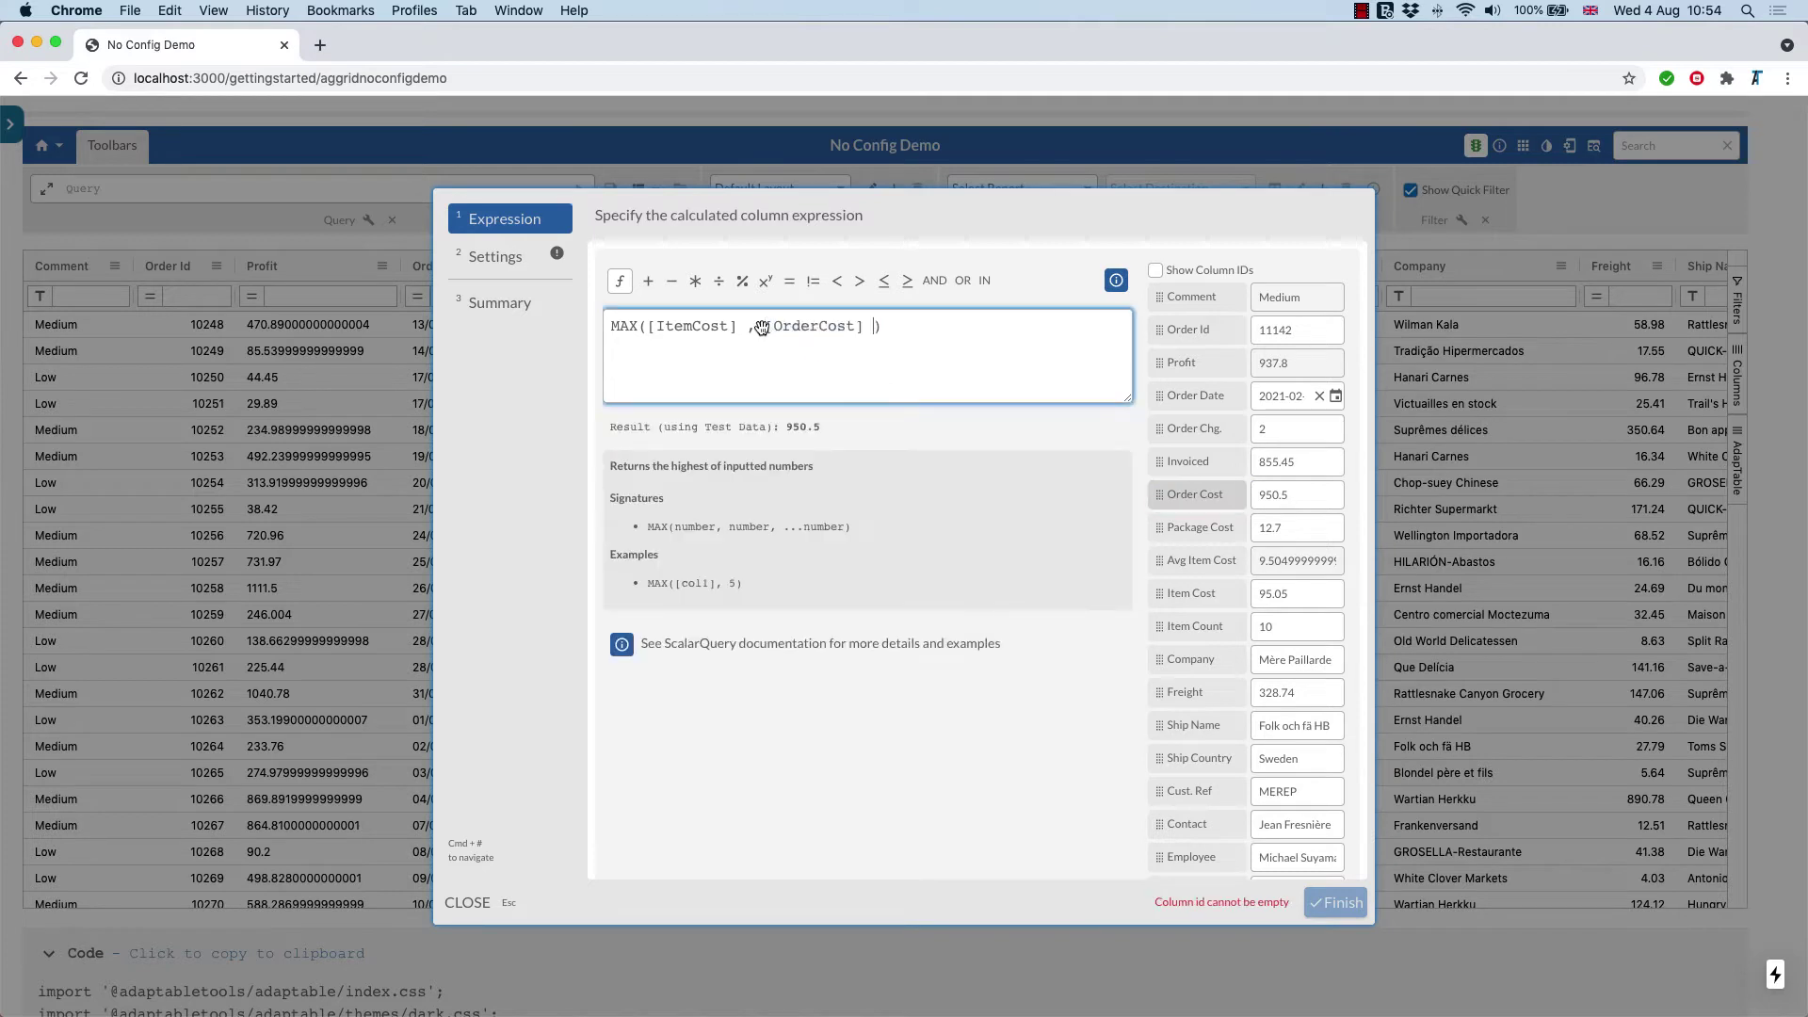
type(",")
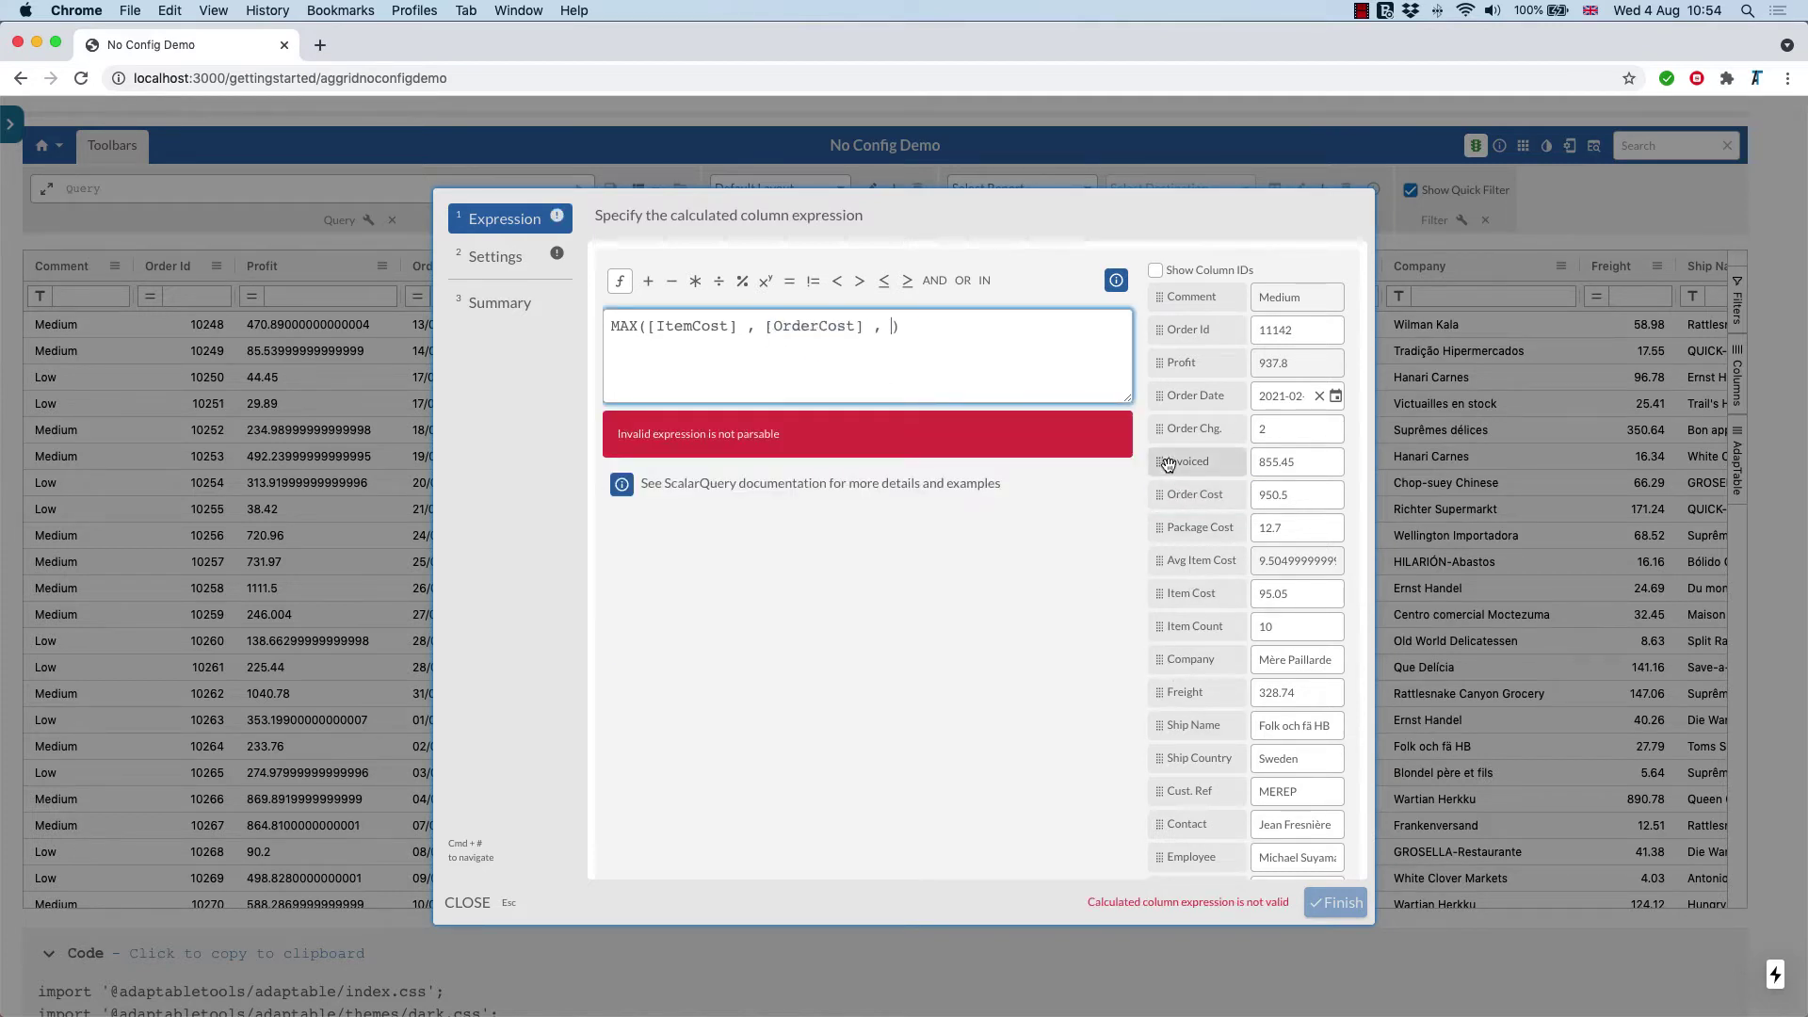
left_click_drag(1172, 463, 886, 336)
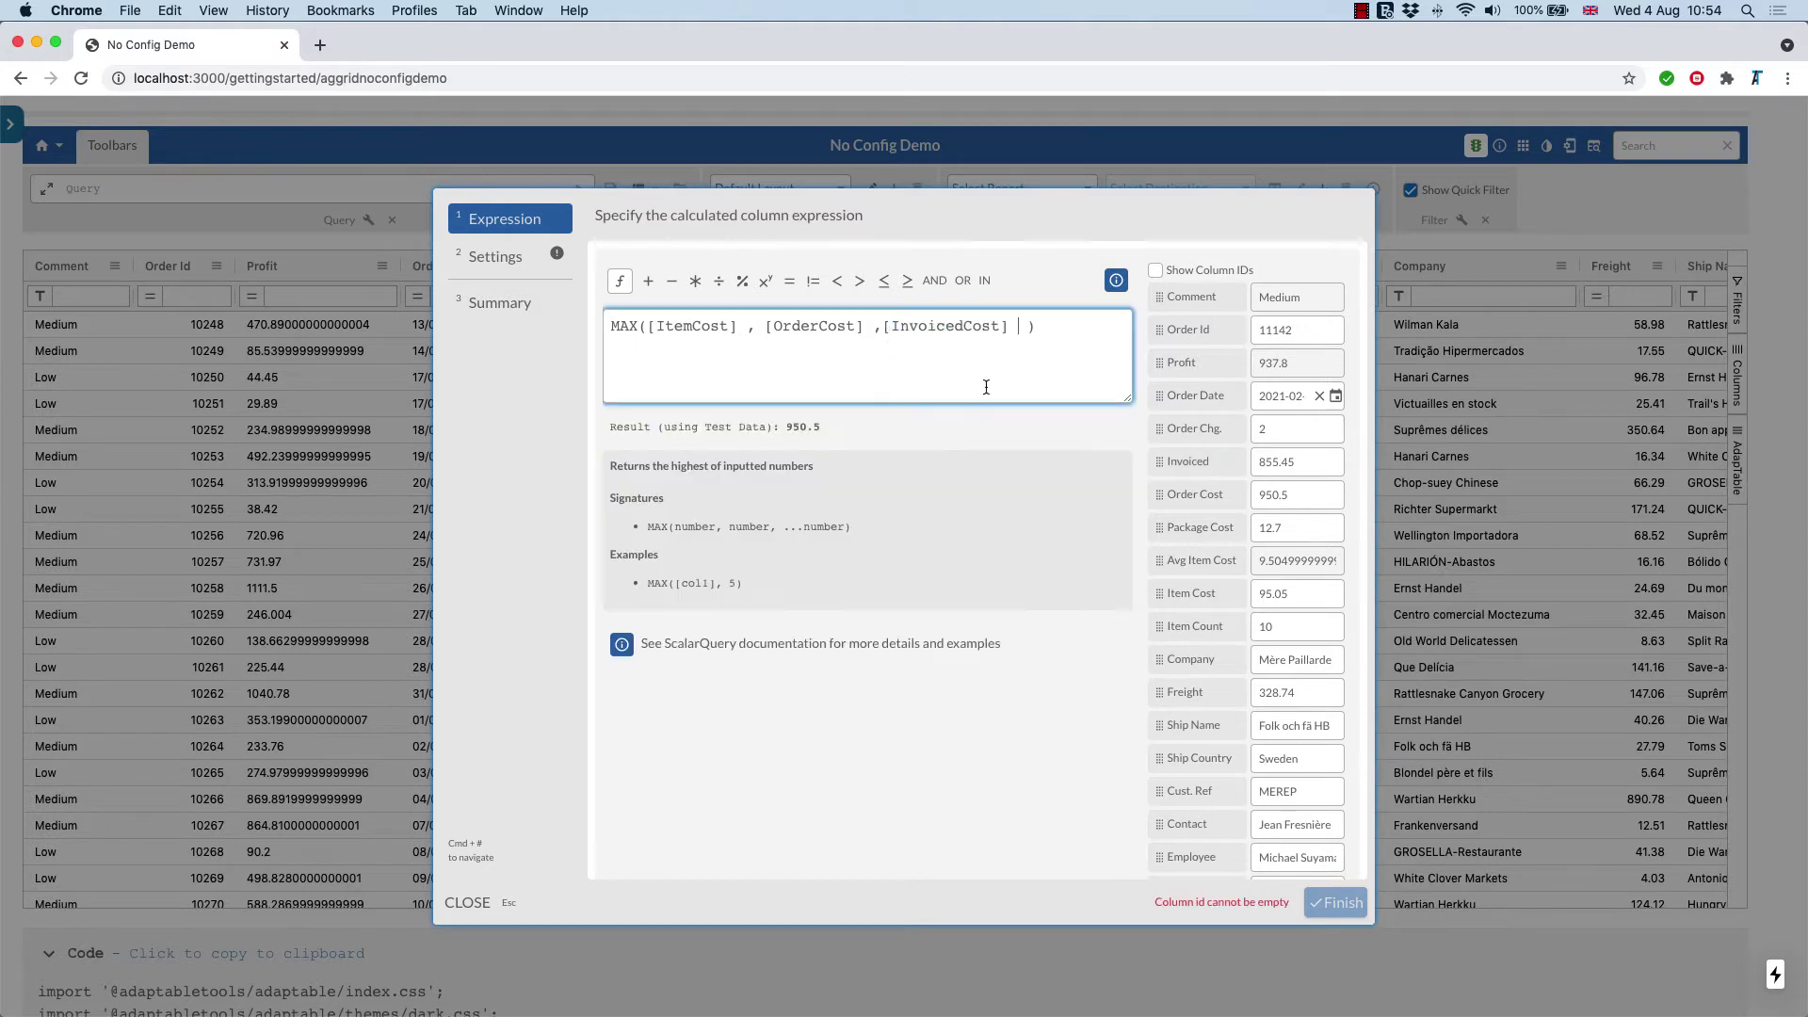
type(", ")
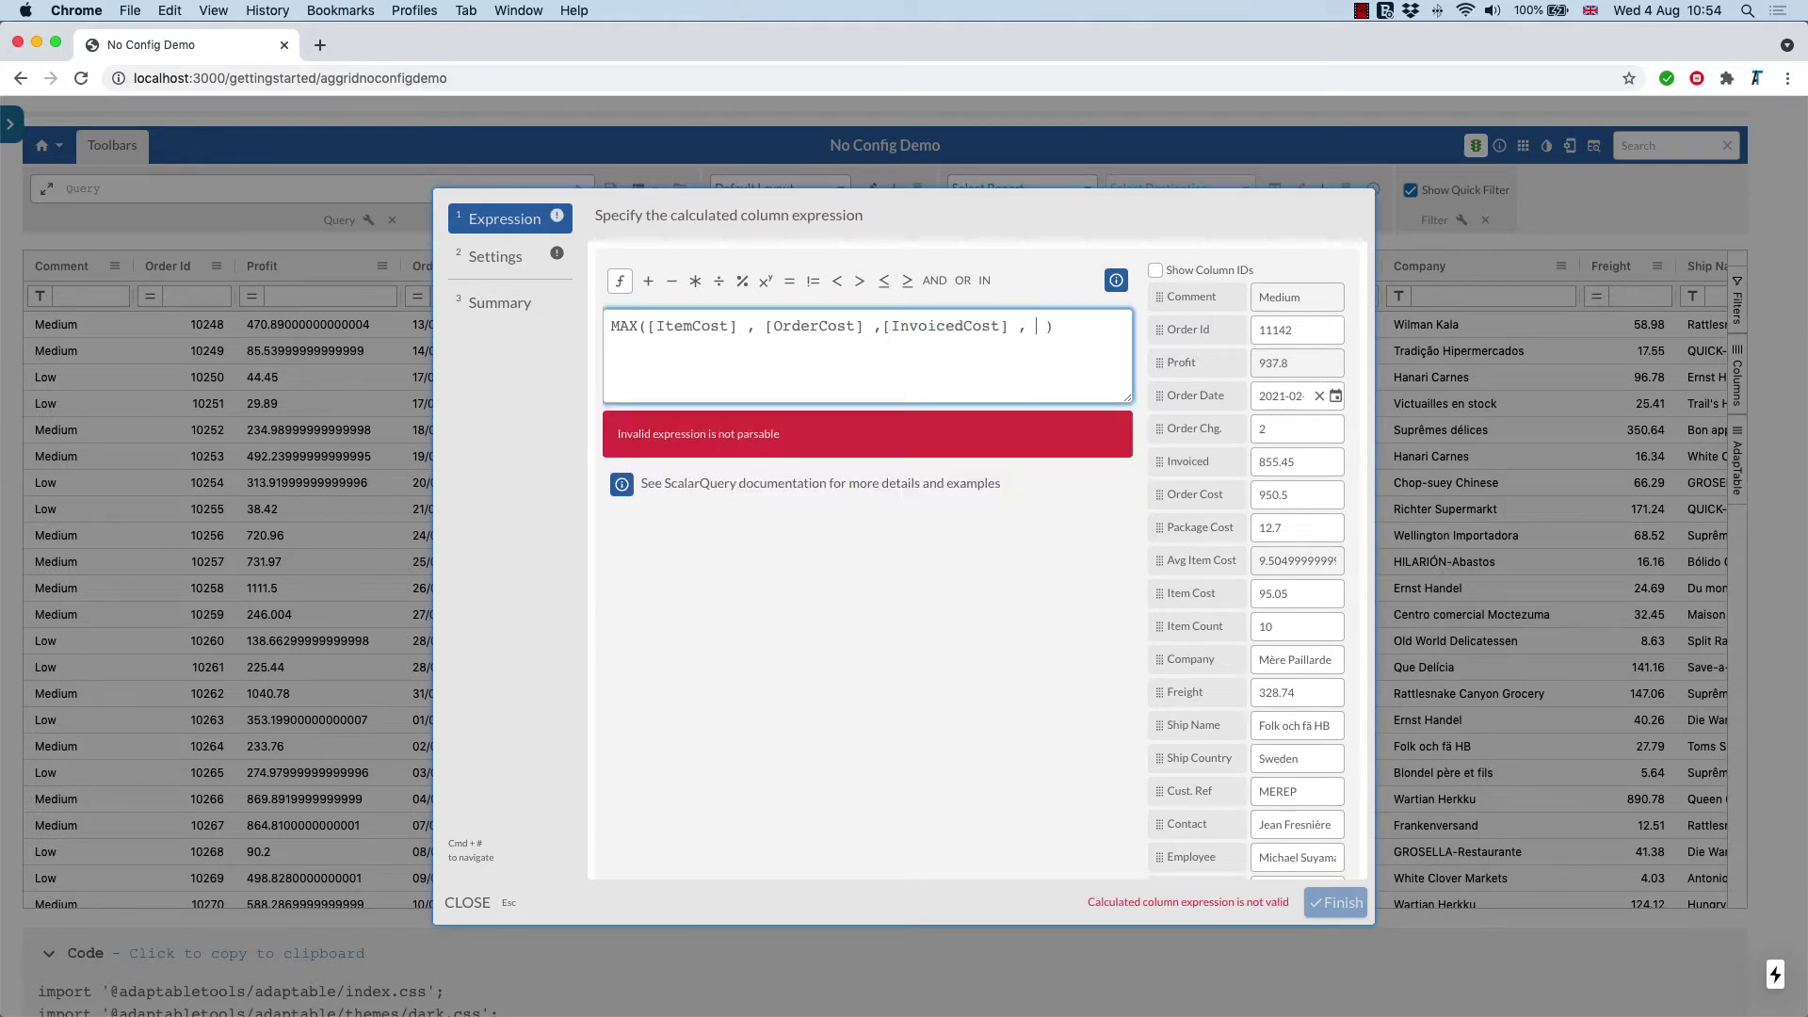
type("()")
left_click_drag(1189, 527, 1047, 332)
left_click_drag(737, 343, 601, 342)
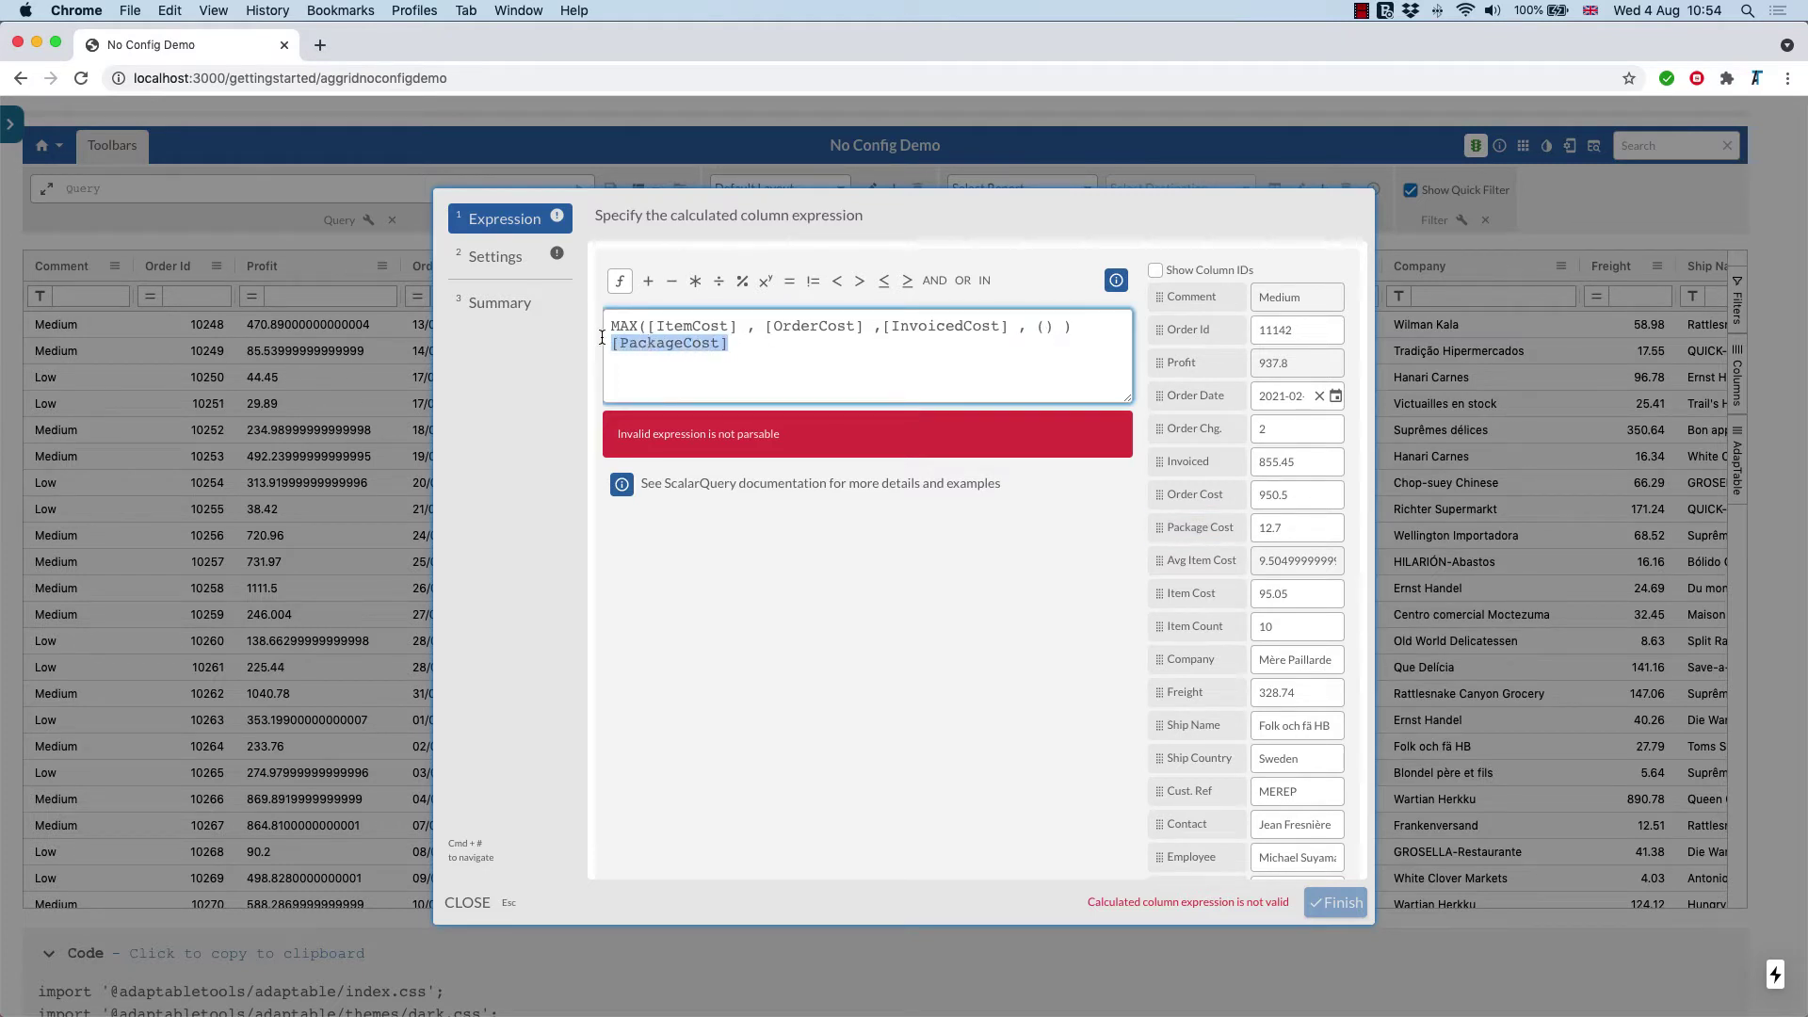
key("BackSpace")
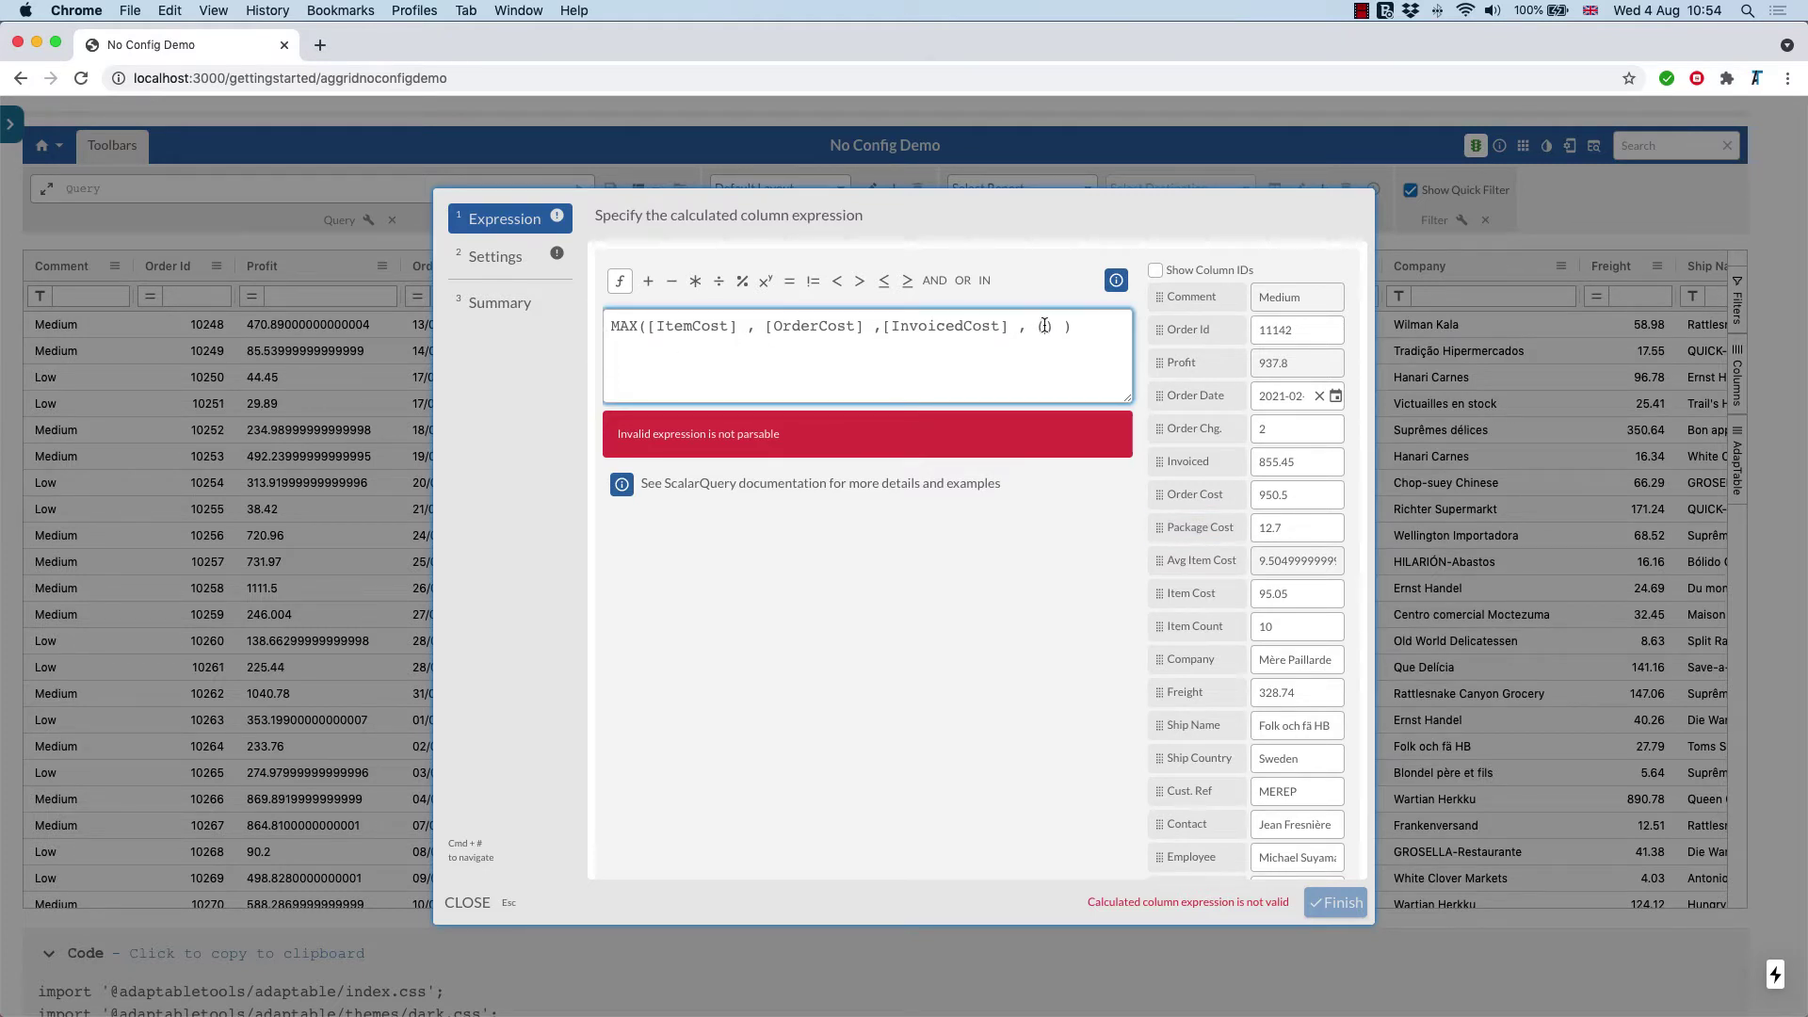
Step: Fill the empty parentheses in the MAX expression with [PackageCost] * 10
left_click_drag(1157, 532, 1042, 329)
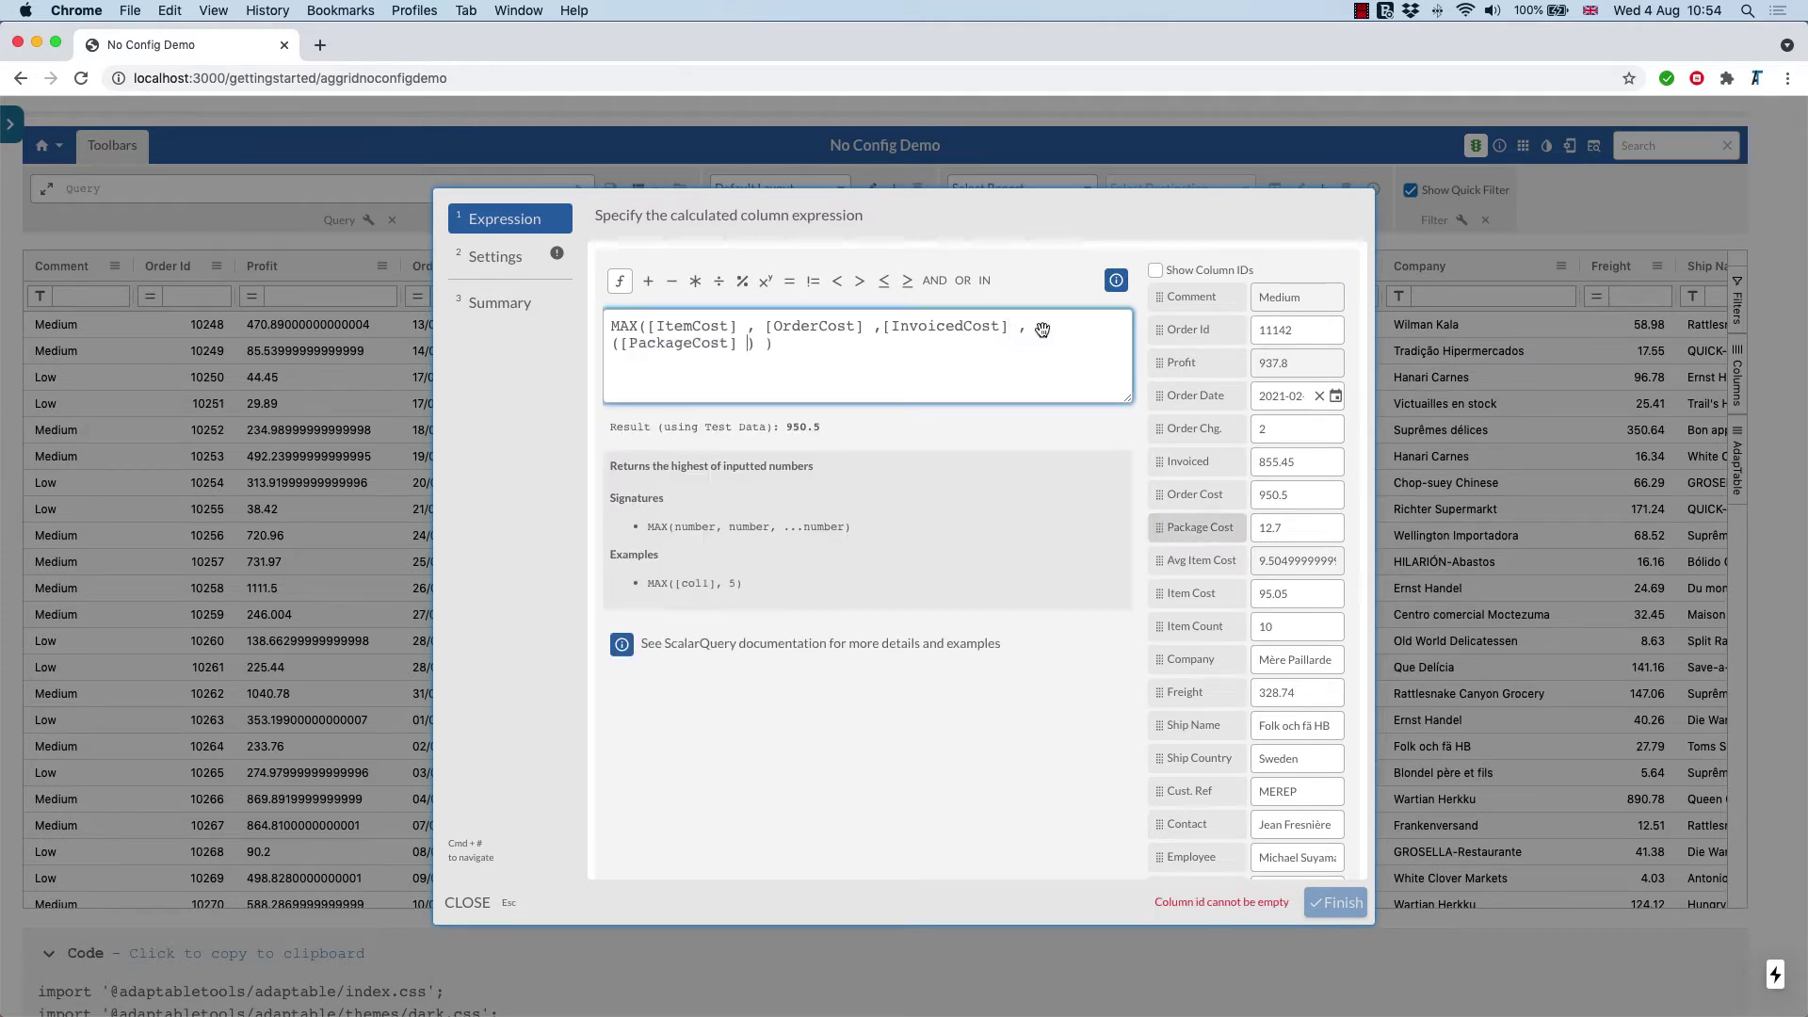
type("* ")
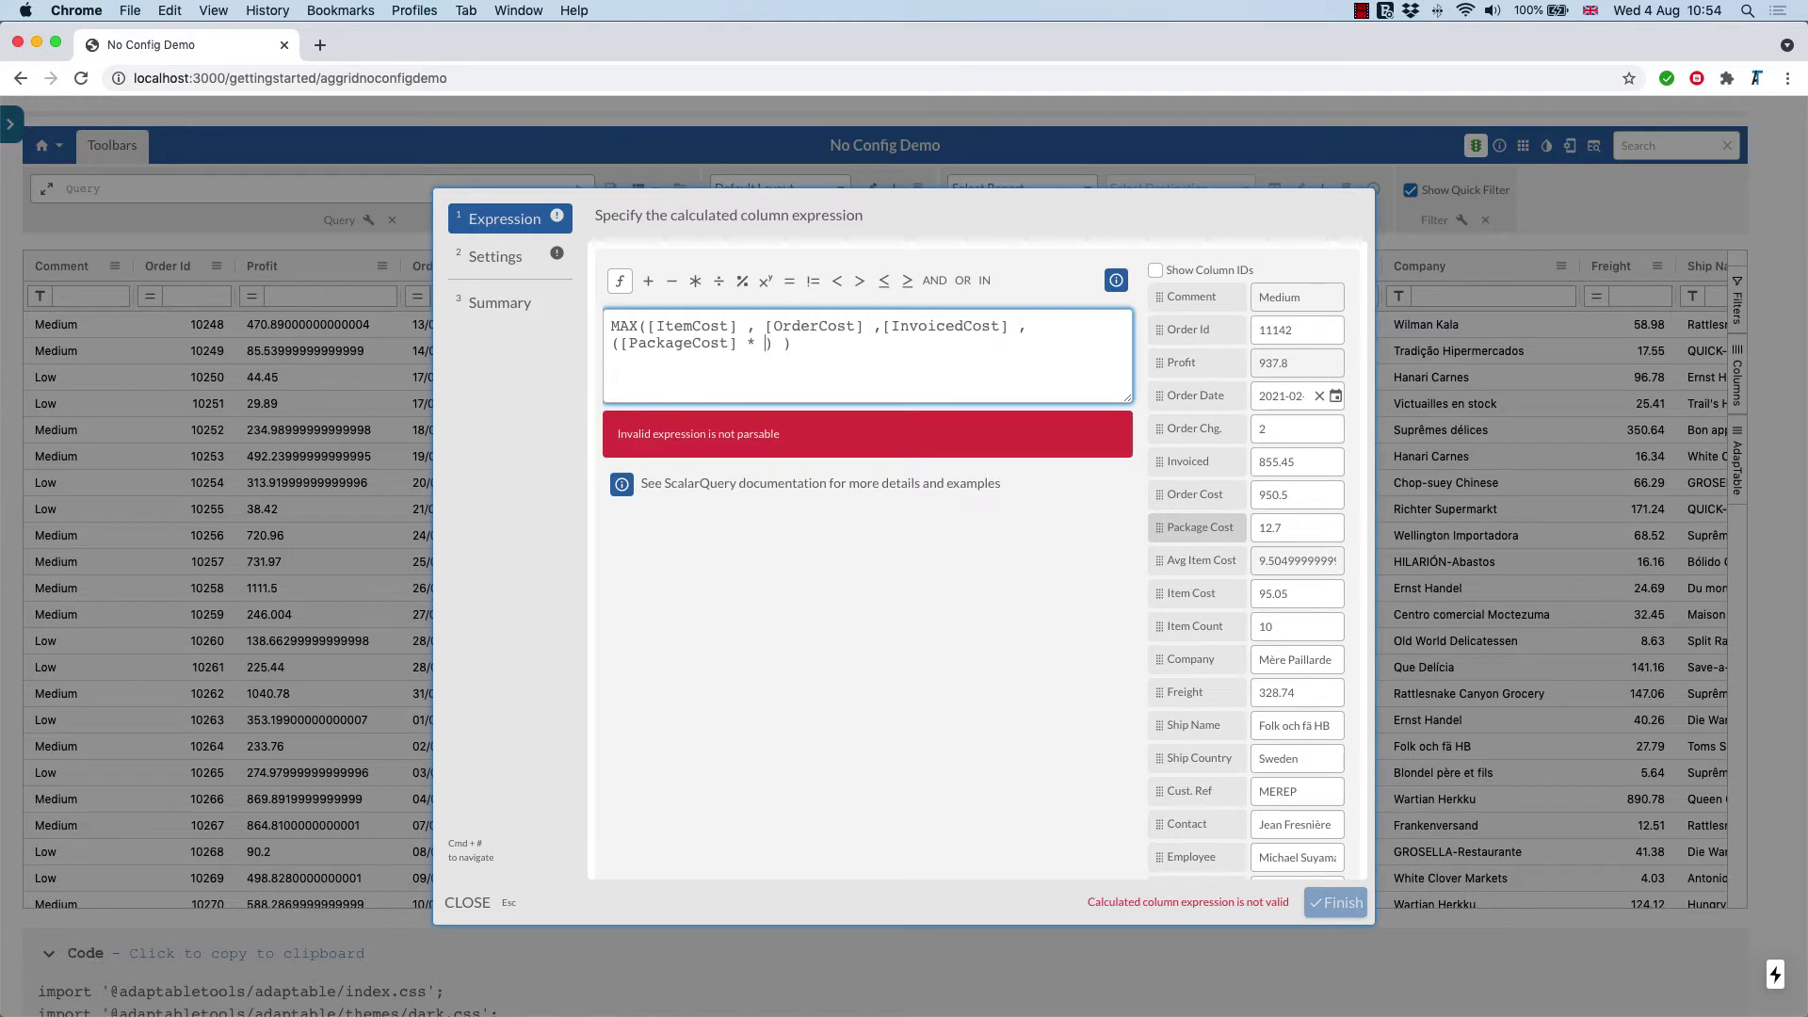
type("10")
left_click(757, 326)
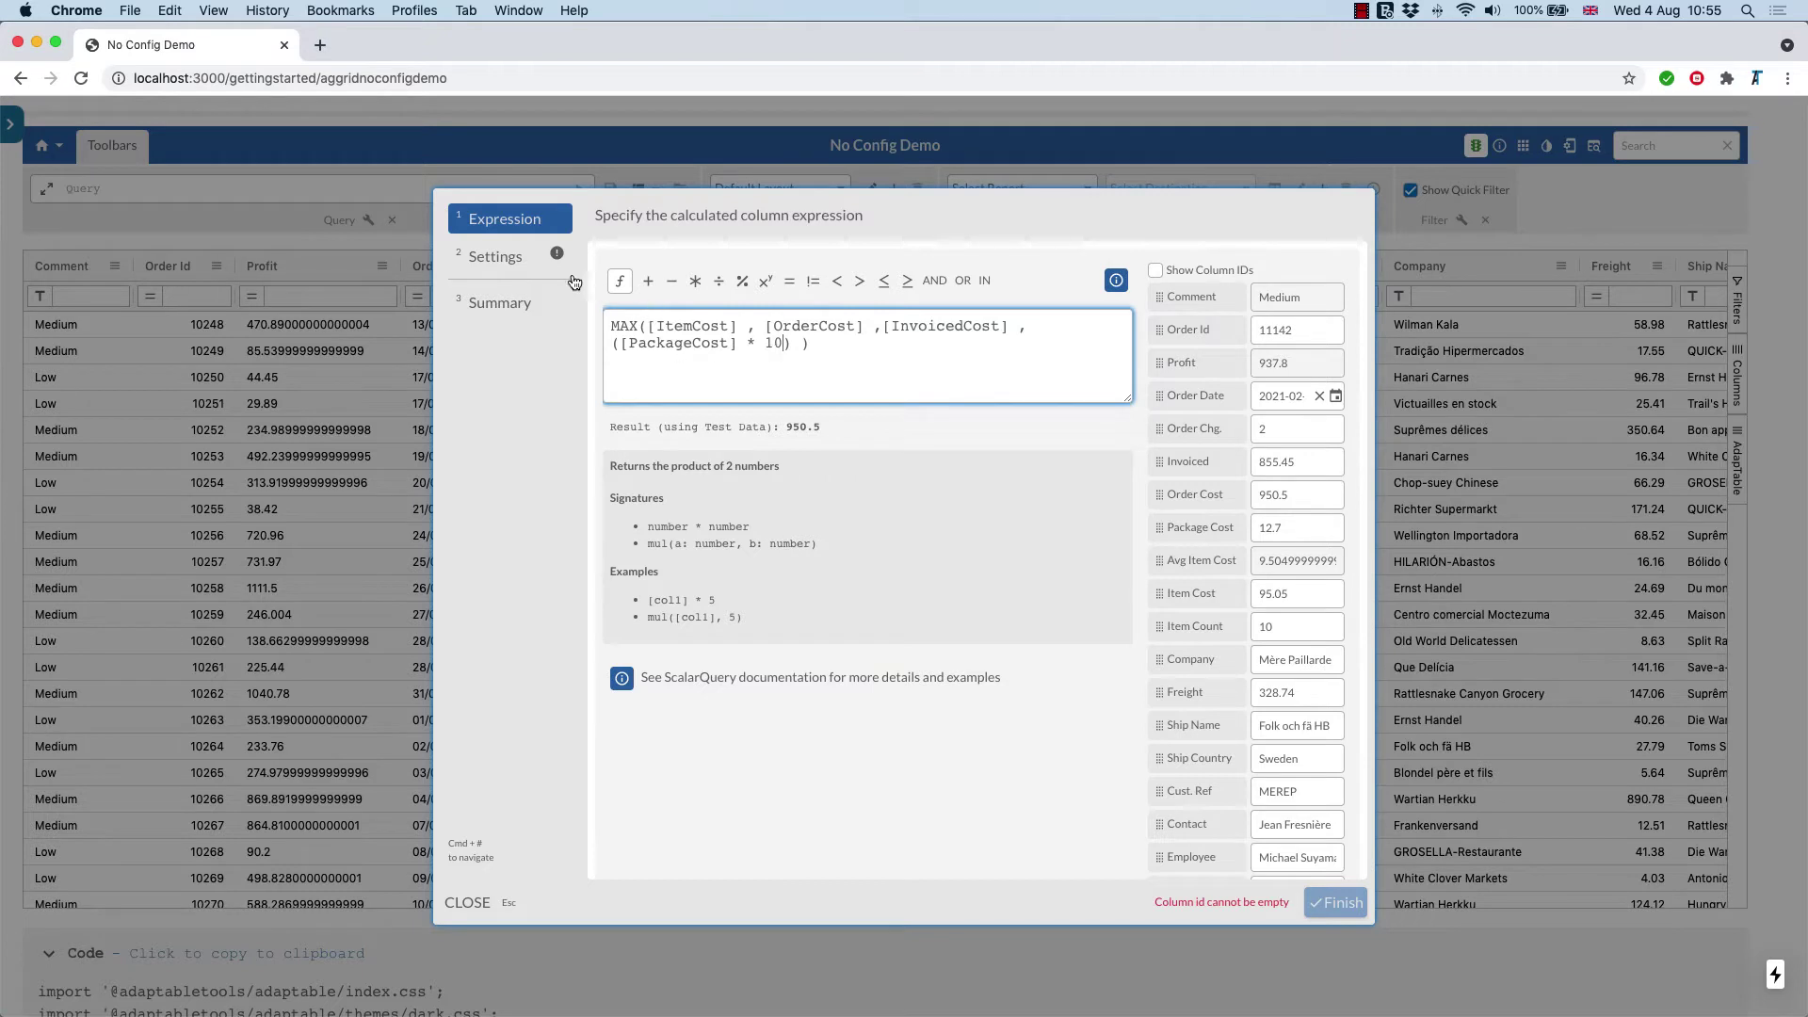
Step: Give the MAX-based column the id HighCost and the name Highest Cost, and finish creating it
left_click(507, 257)
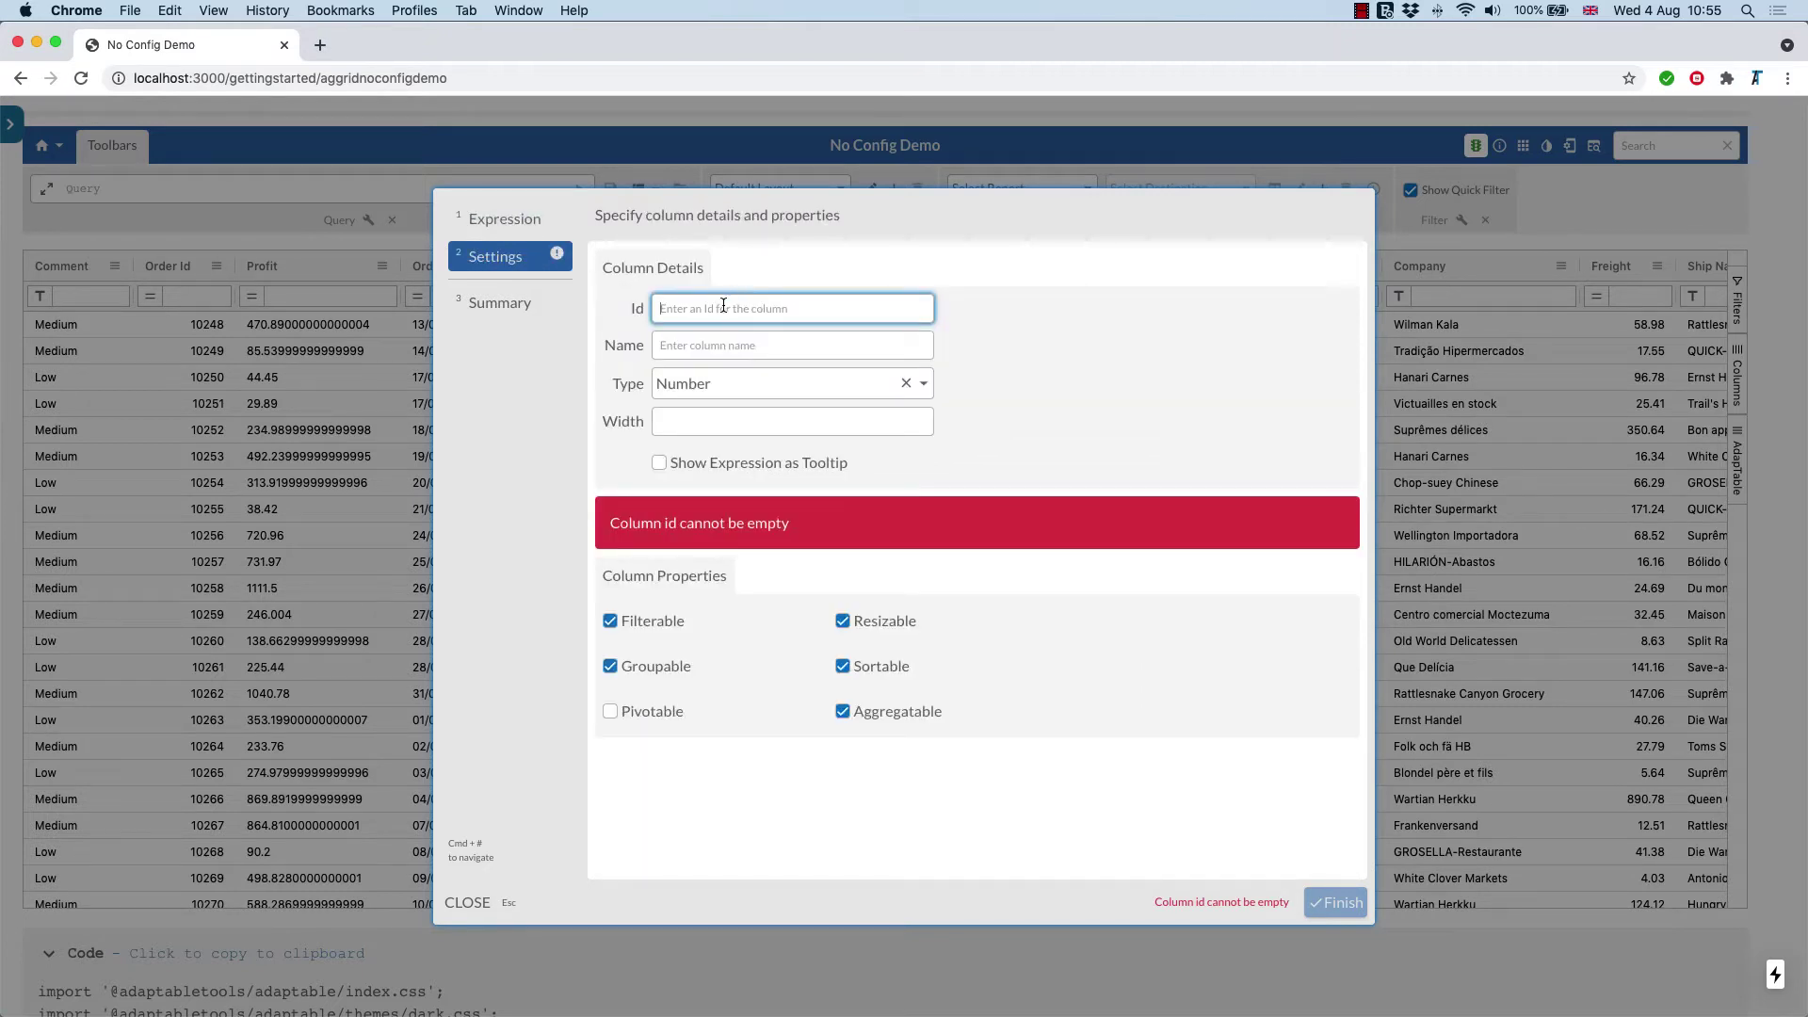
type("HighCost")
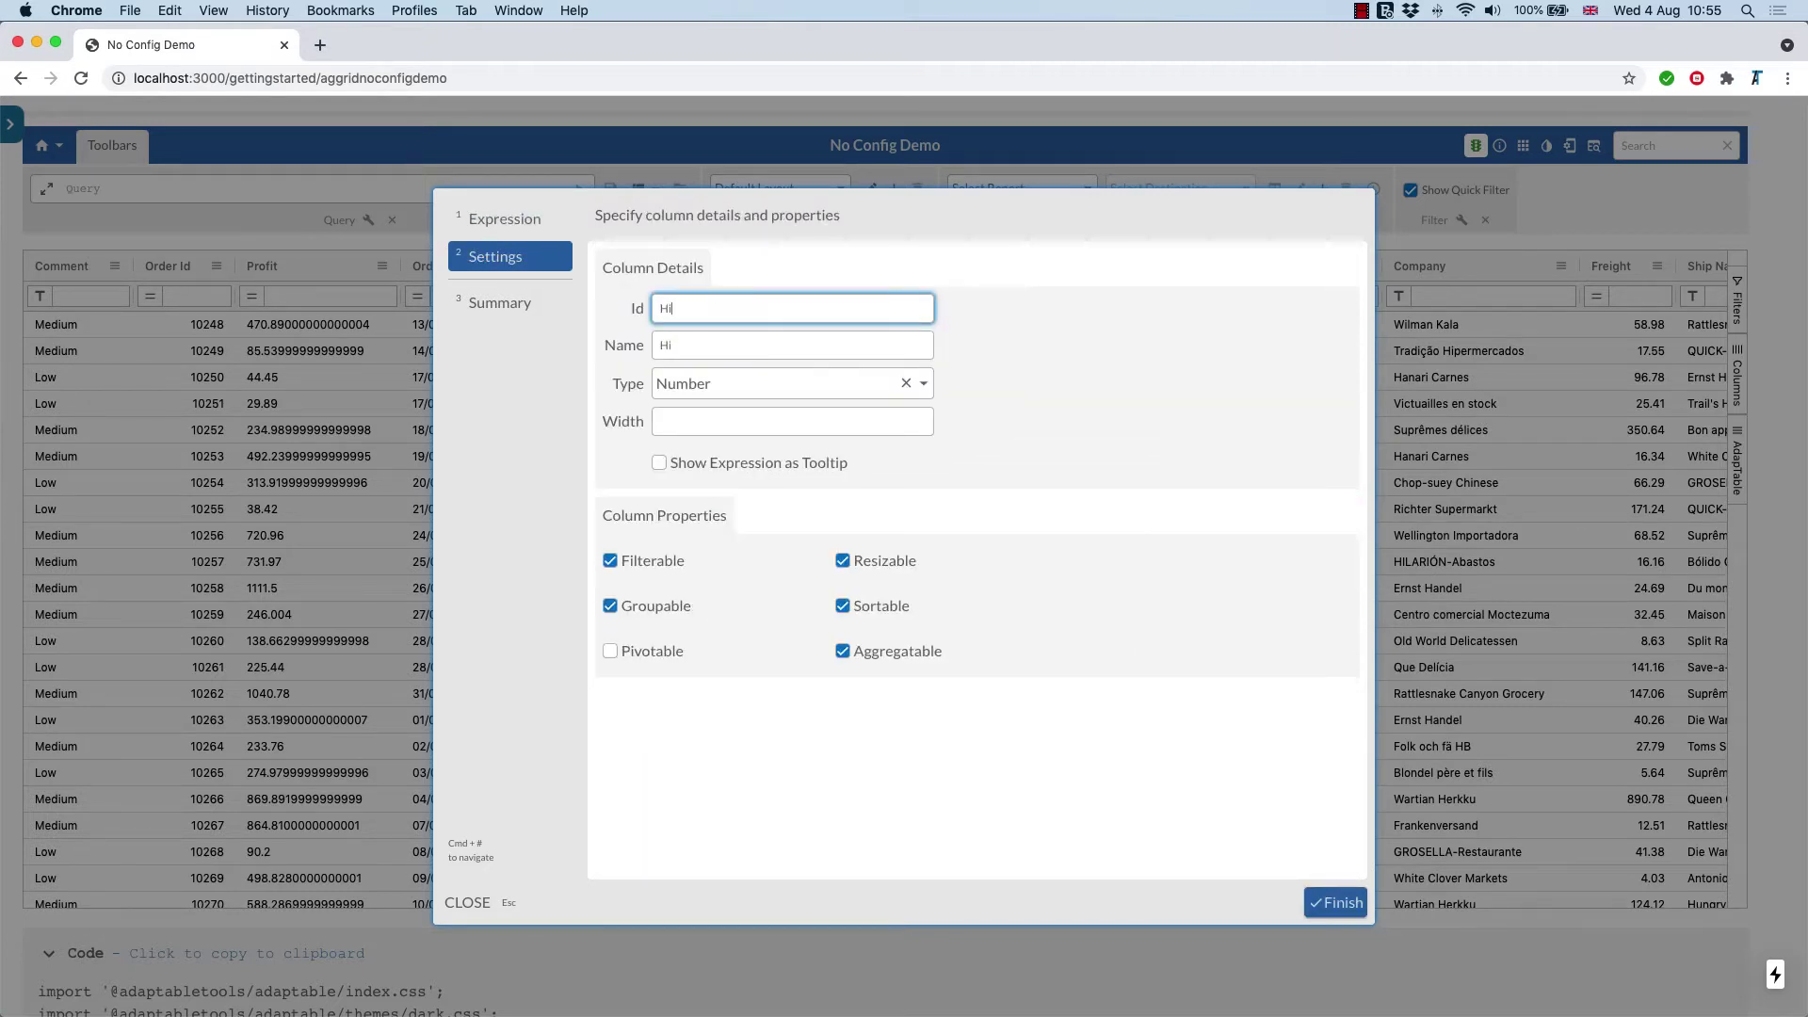
key("Tab")
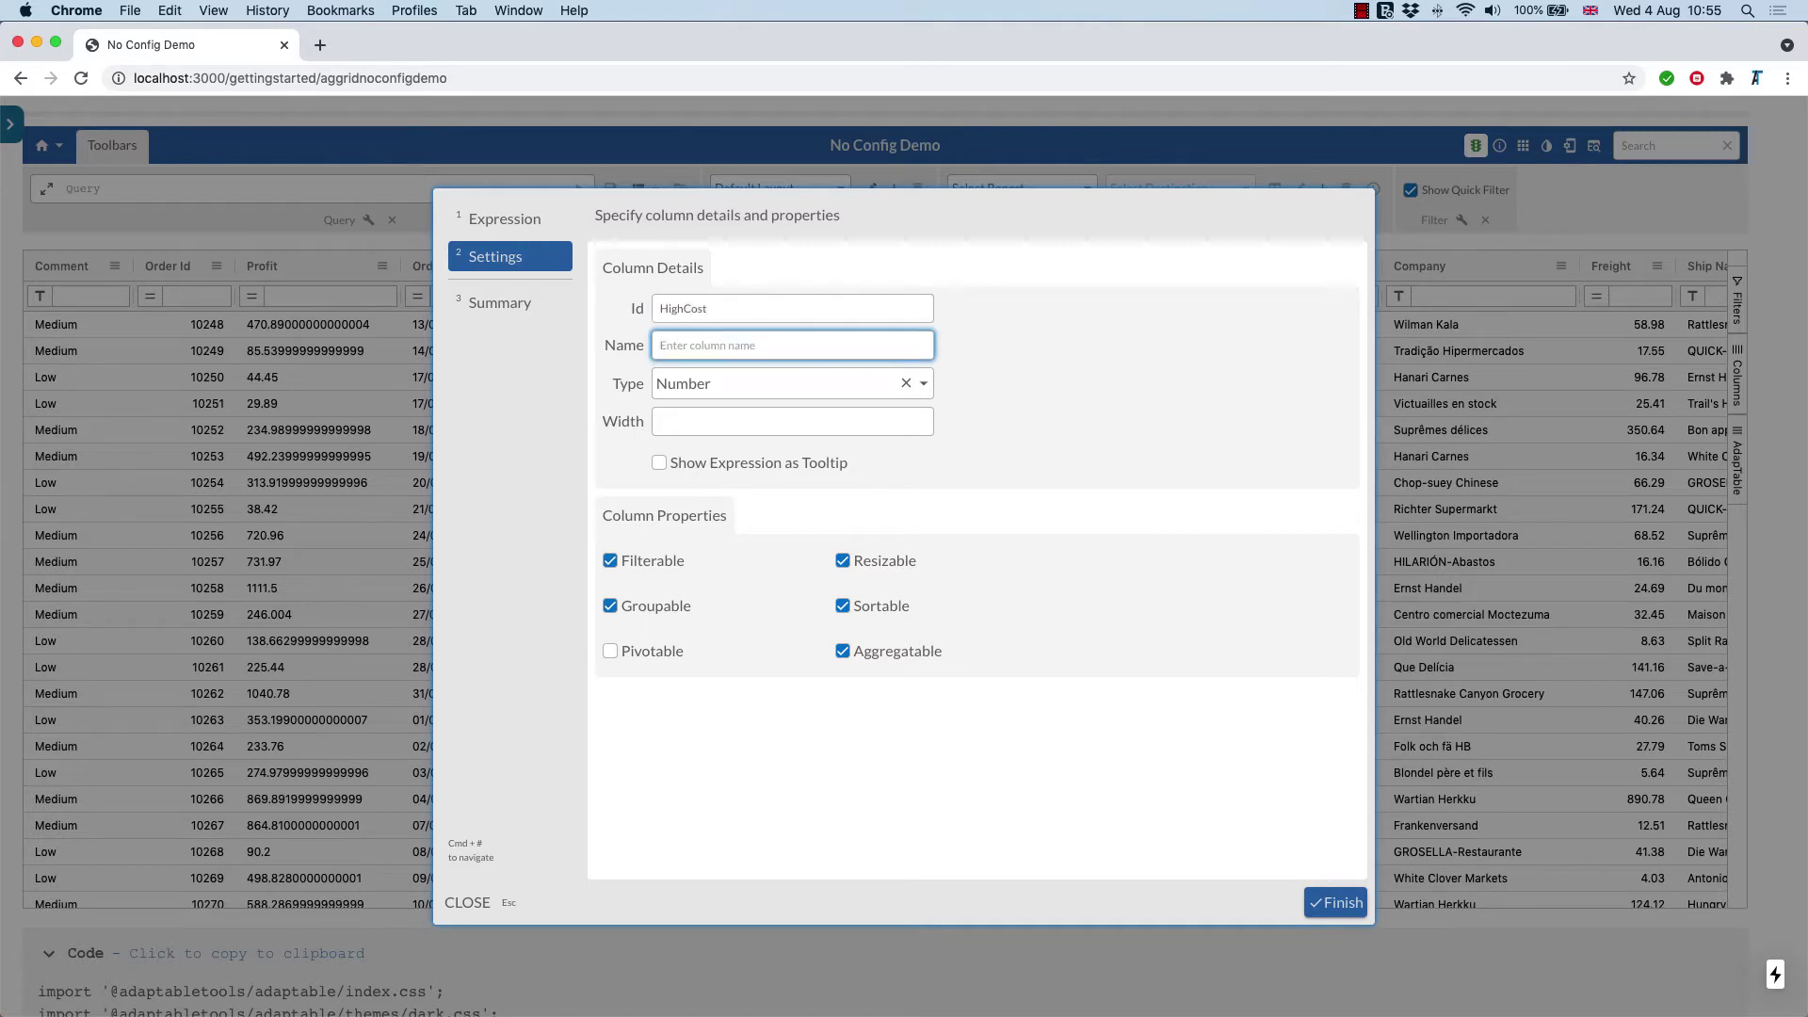
type("Highest Cost")
left_click(1334, 907)
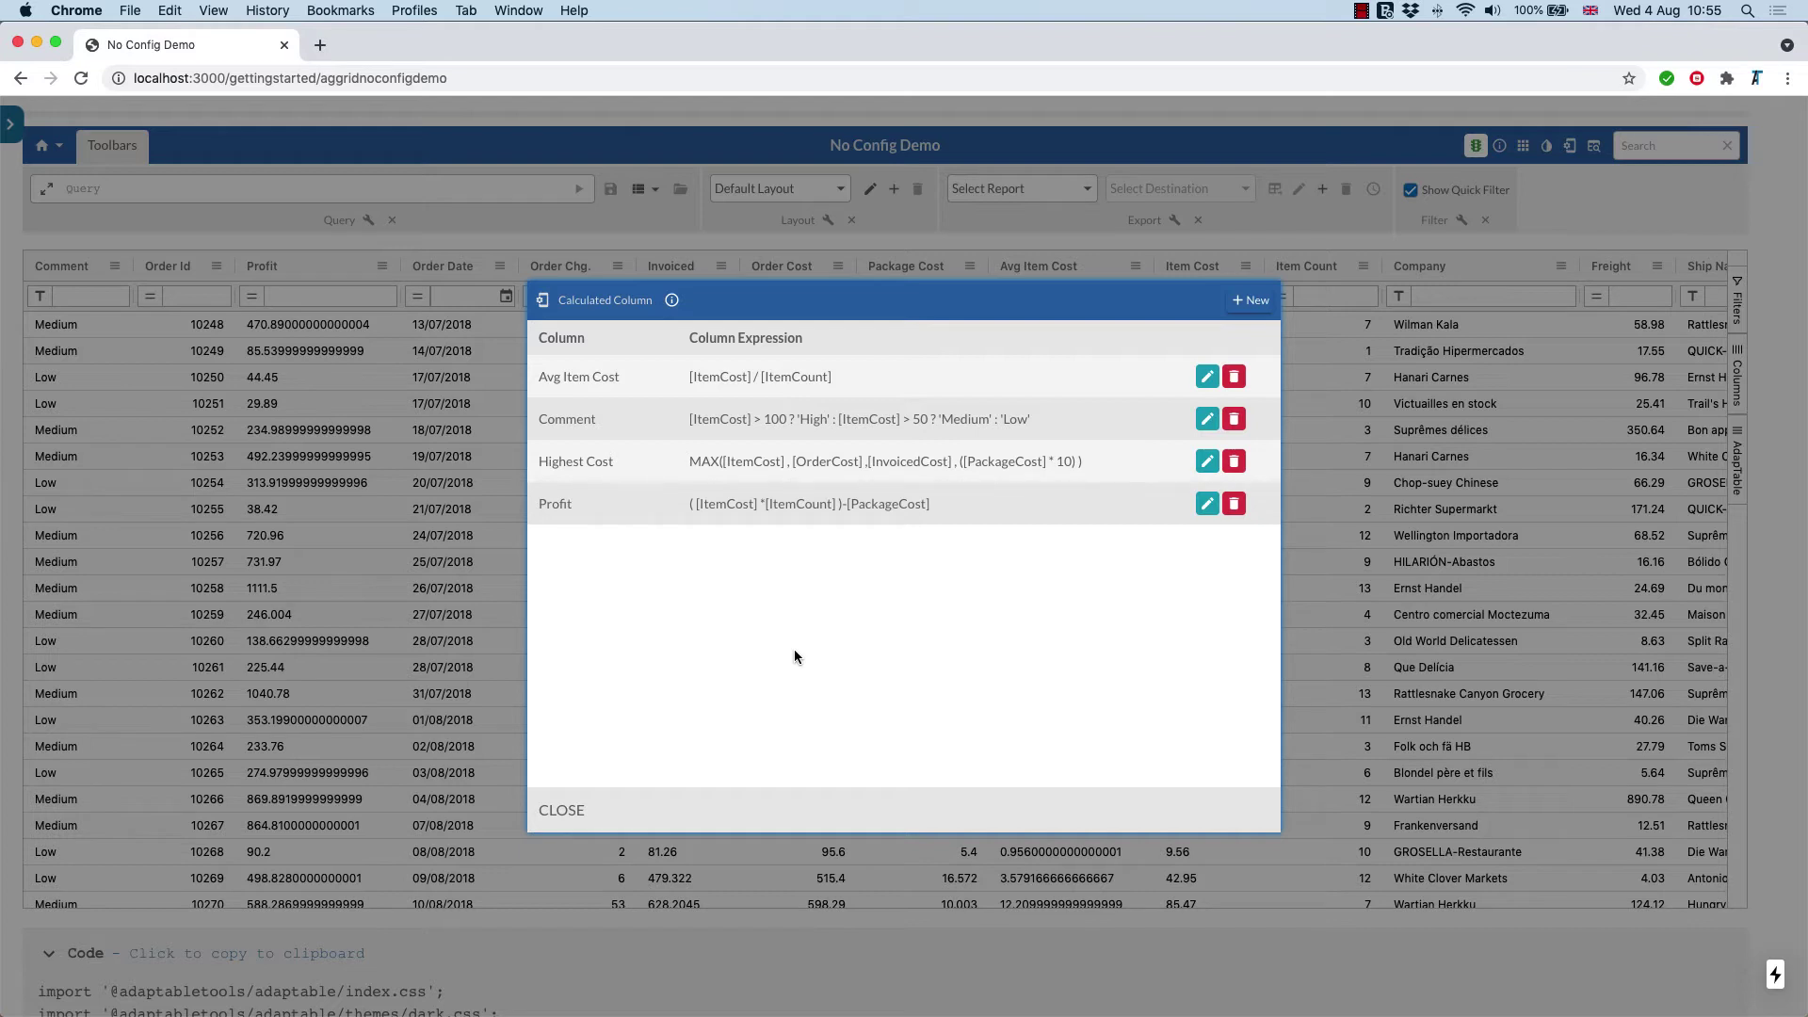
Step: Start a fifth calculated column and begin its expression with [ShippedDate] followed by a greater-than operator
left_click(1244, 303)
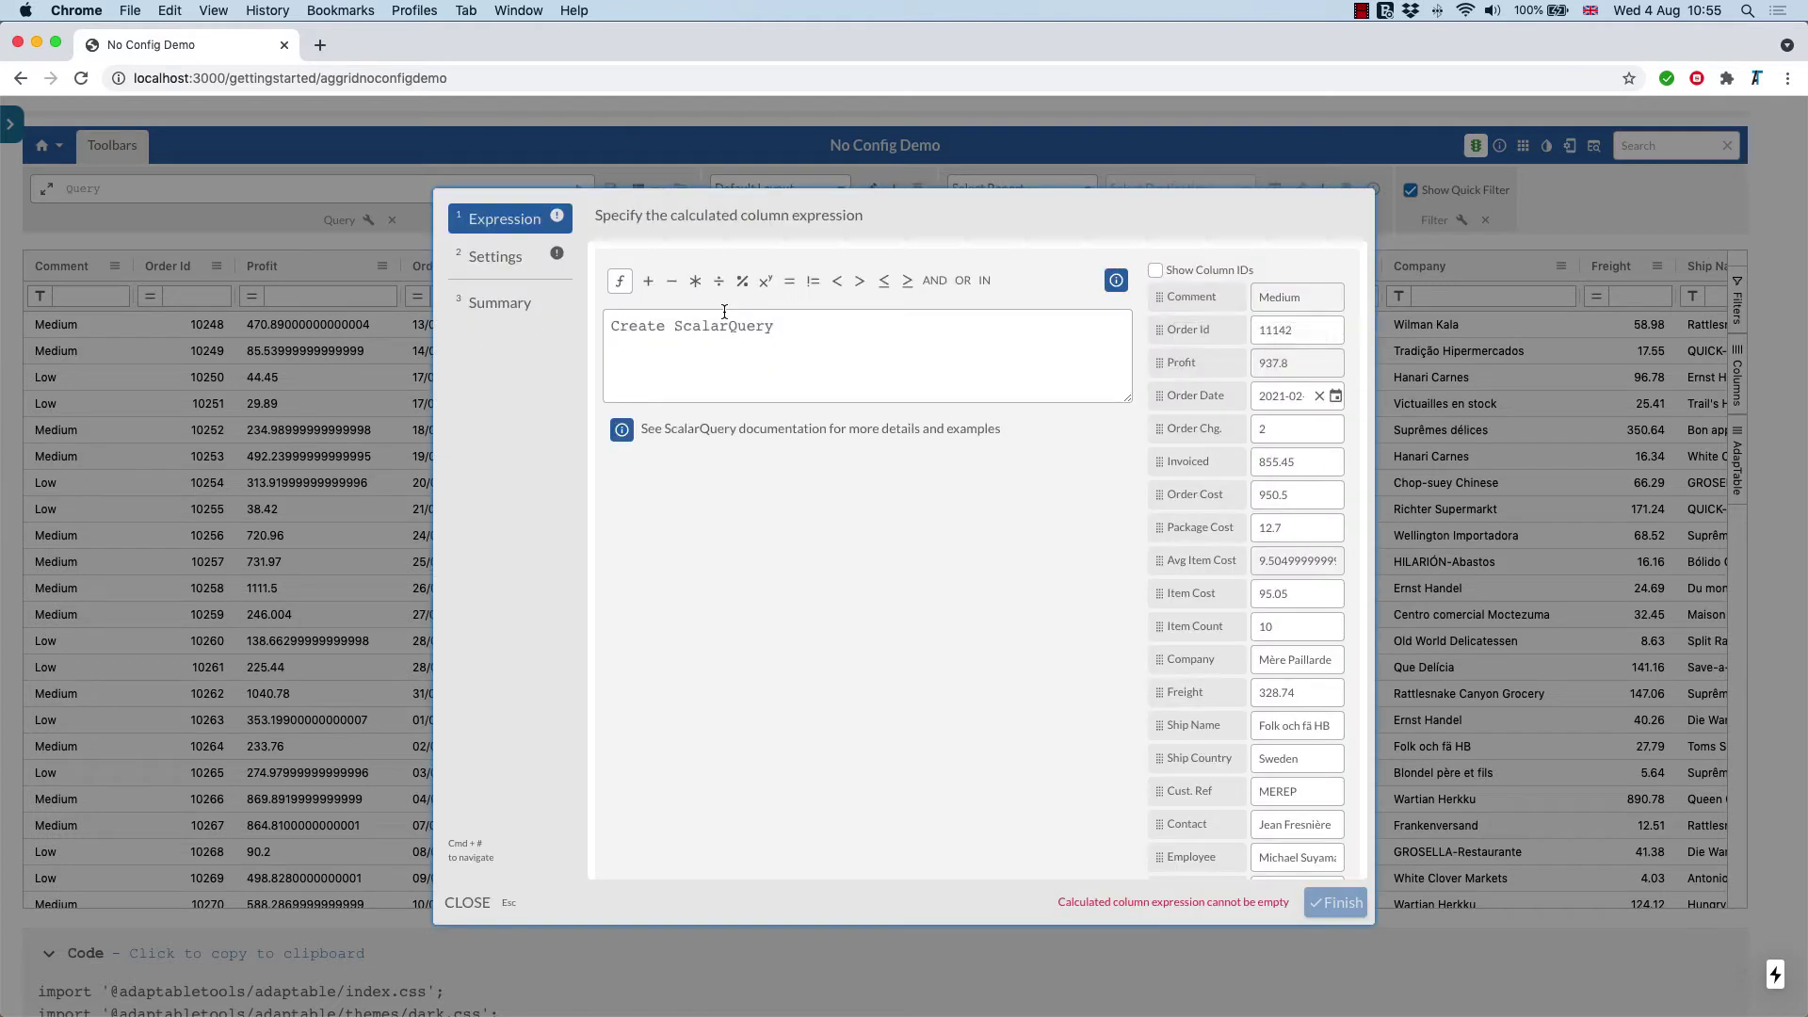
left_click(620, 283)
scroll(664, 377, "down", 5)
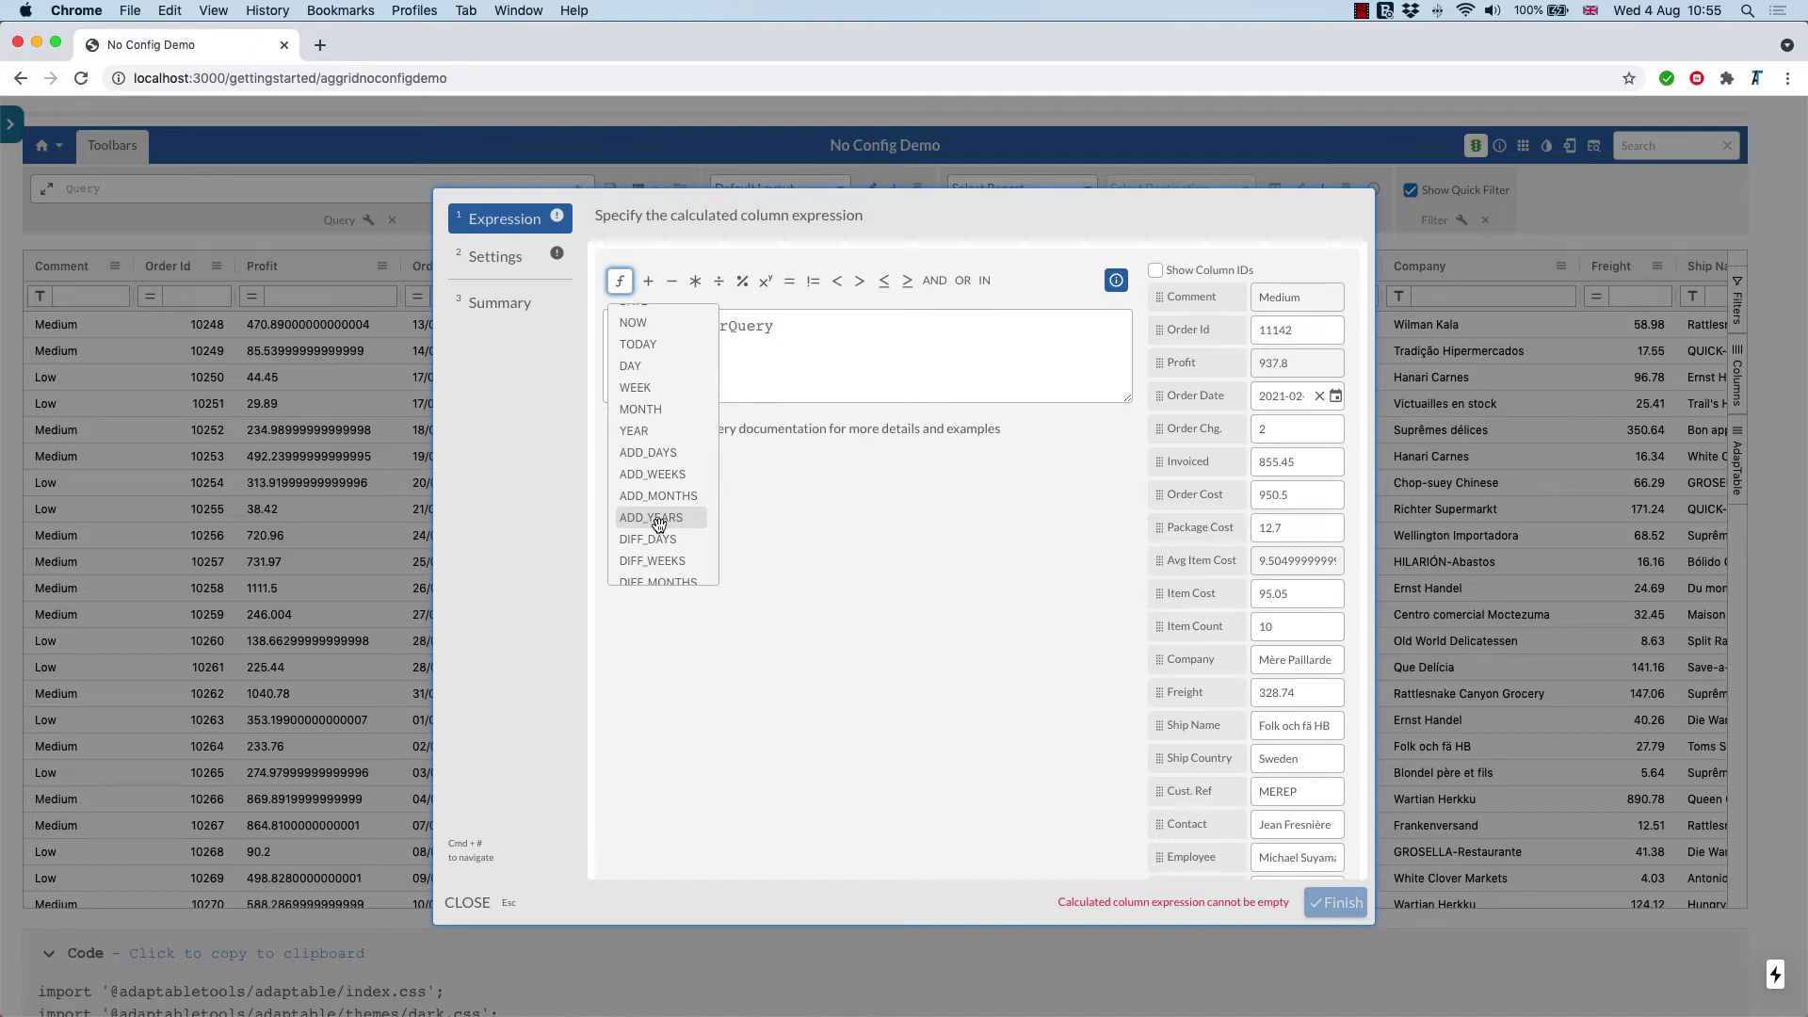
left_click(780, 340)
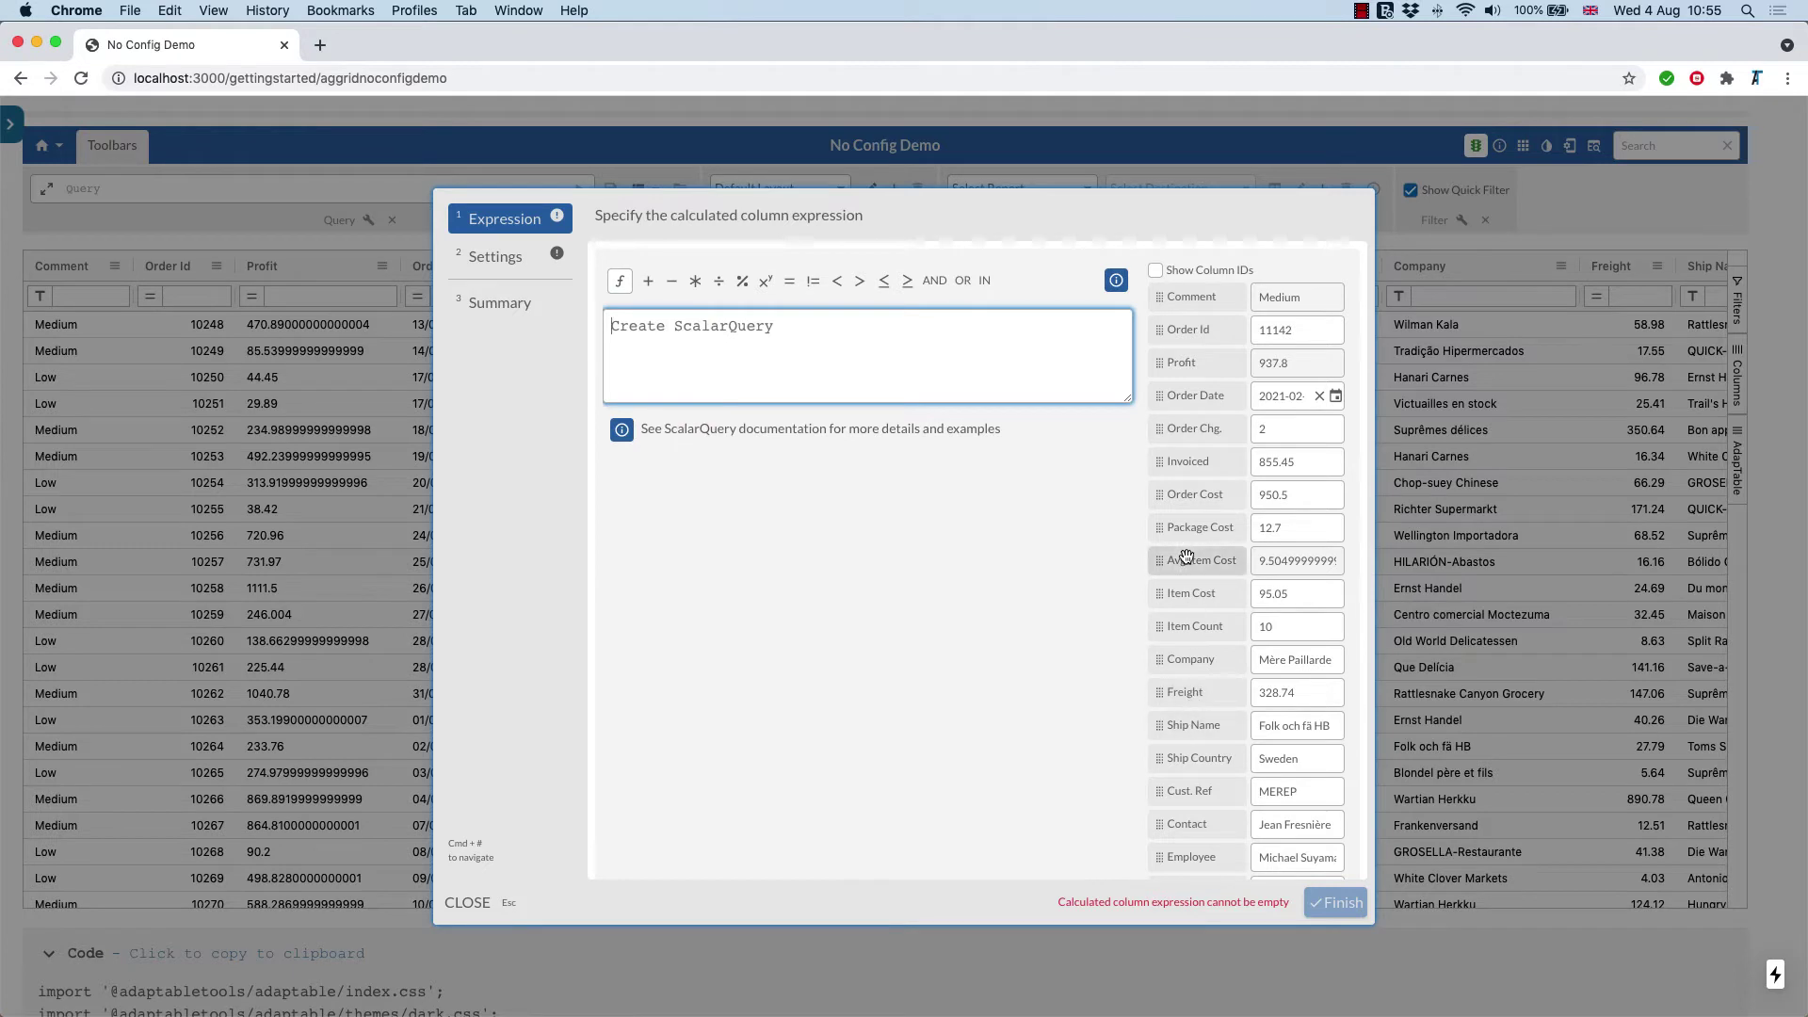
scroll(1185, 575, "down", 3)
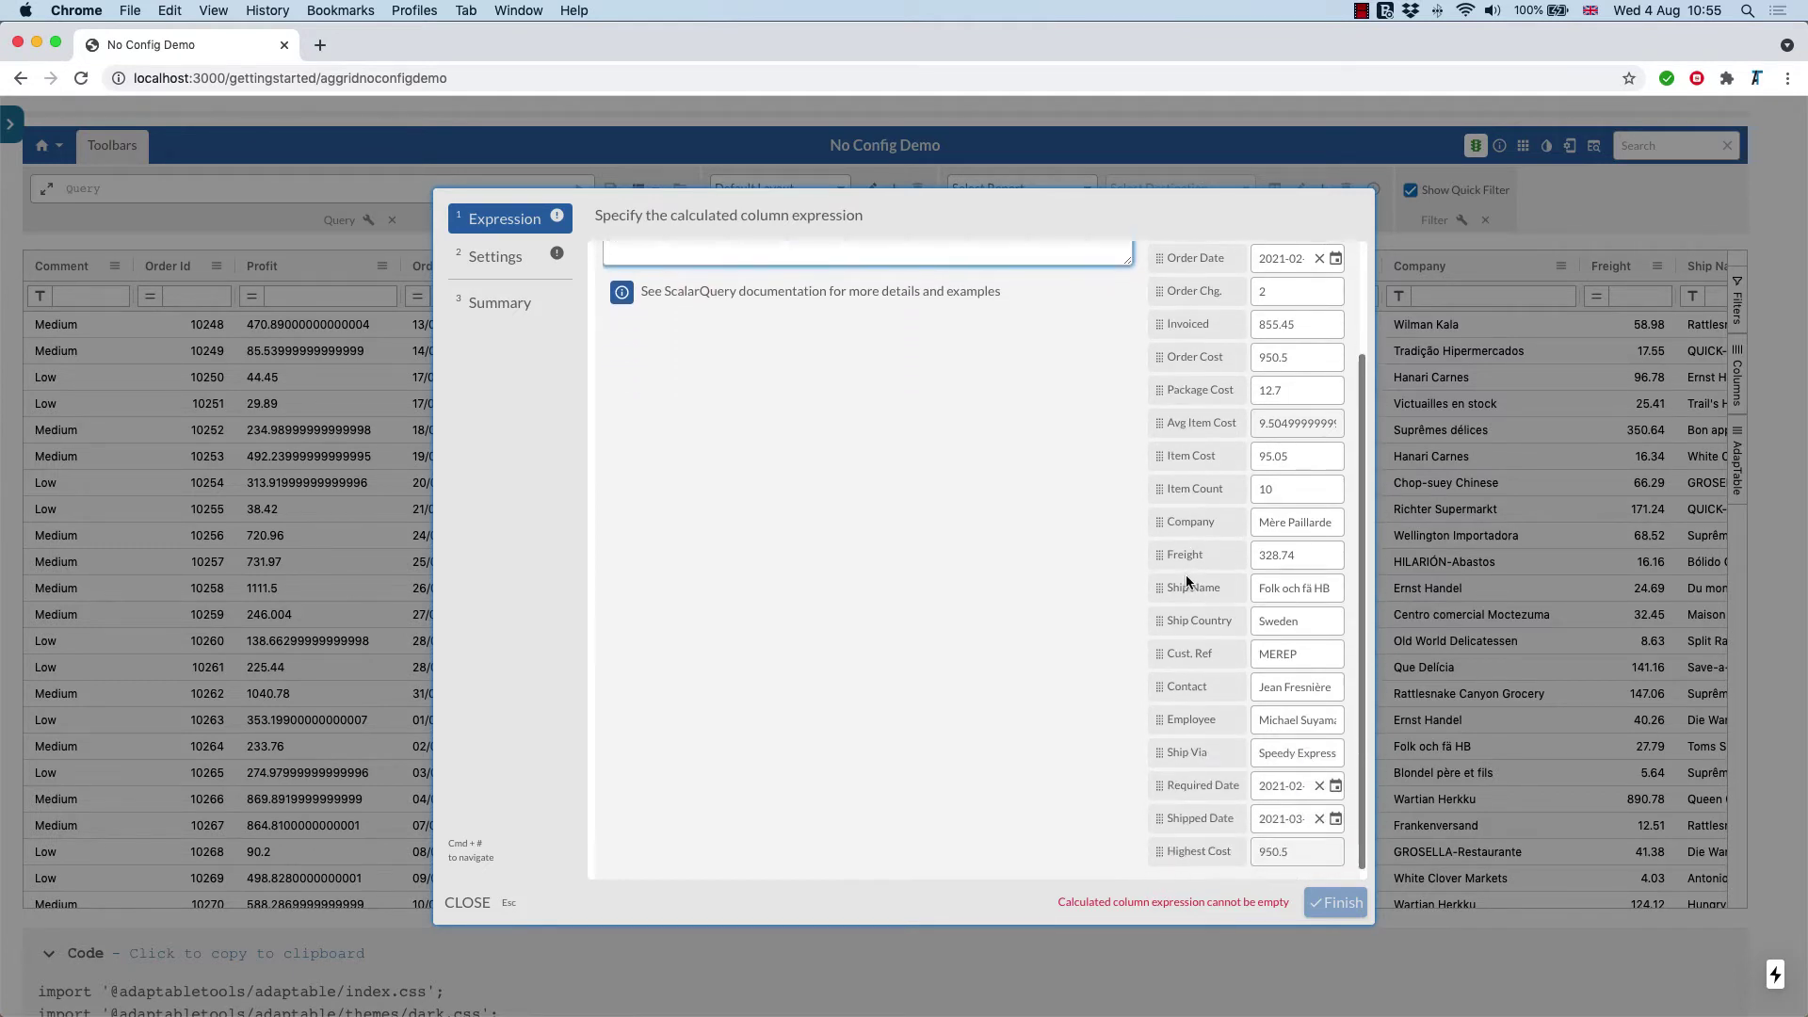
left_click_drag(1146, 786, 721, 349)
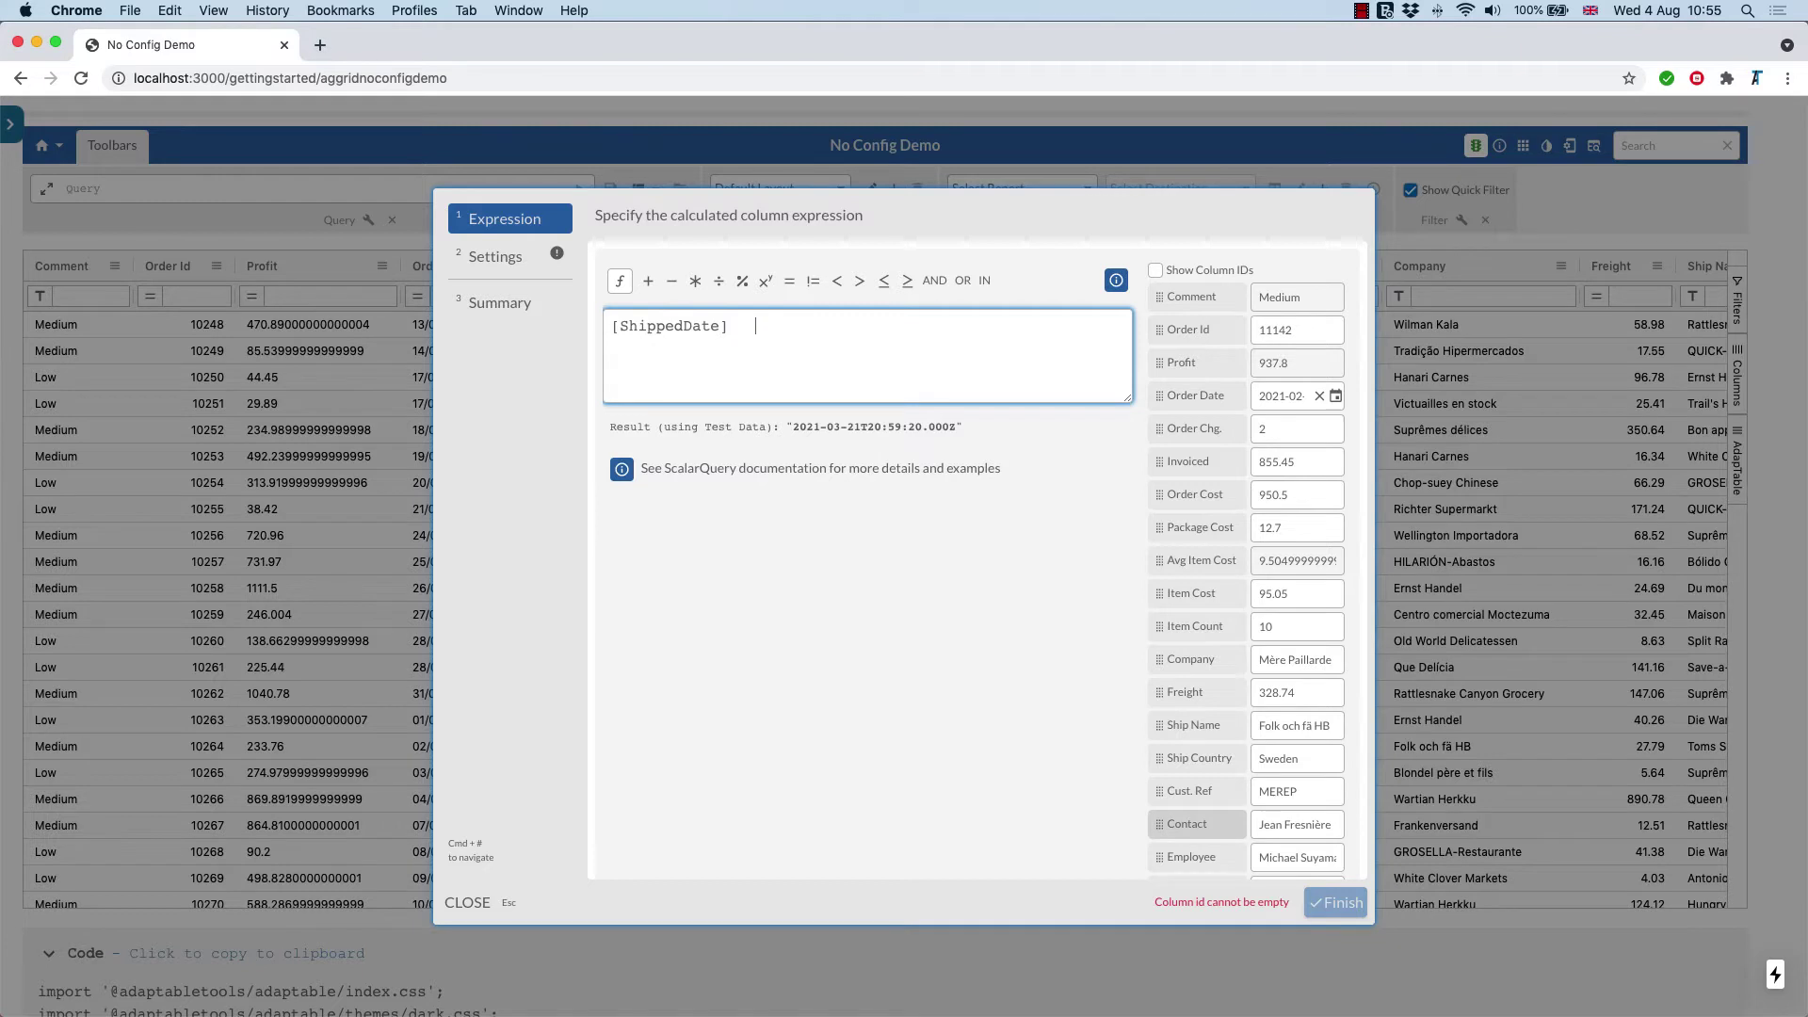
type(">")
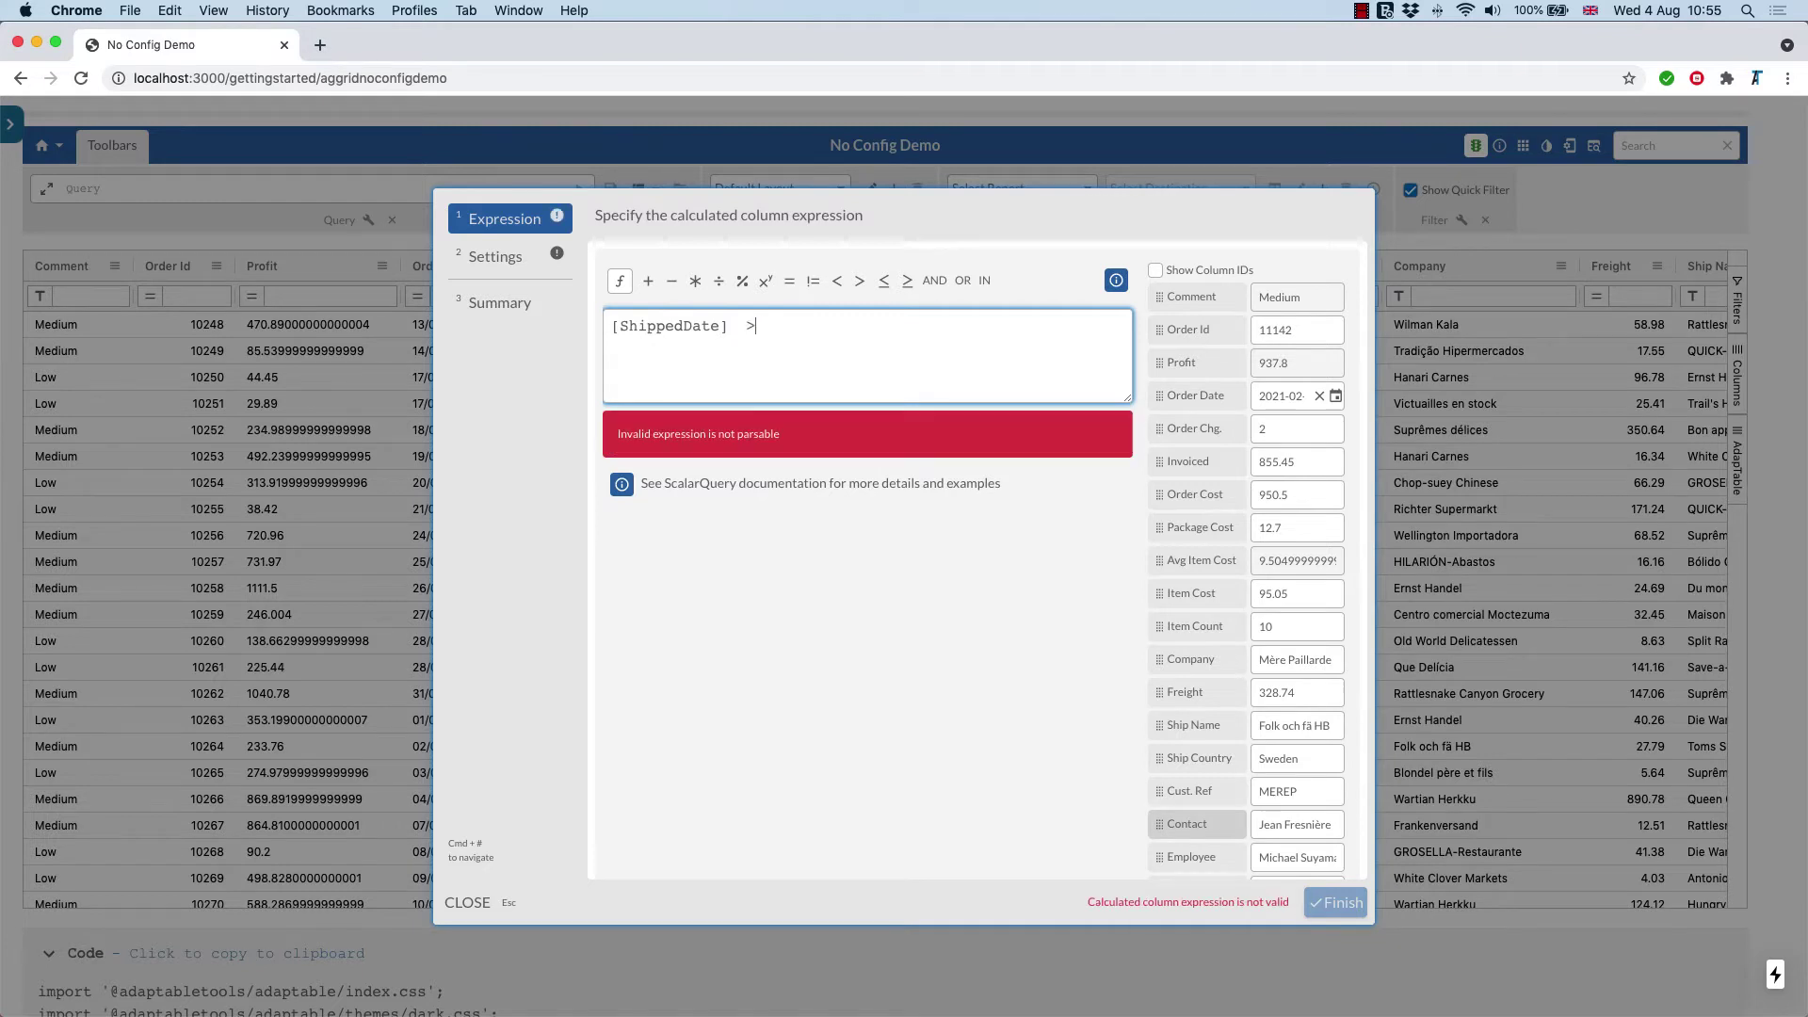
Step: Complete the shipped date comparison with the ADD_DAYS function, using [OrderDate] and 35 as its arguments
left_click(619, 282)
scroll(636, 391, "down", 5)
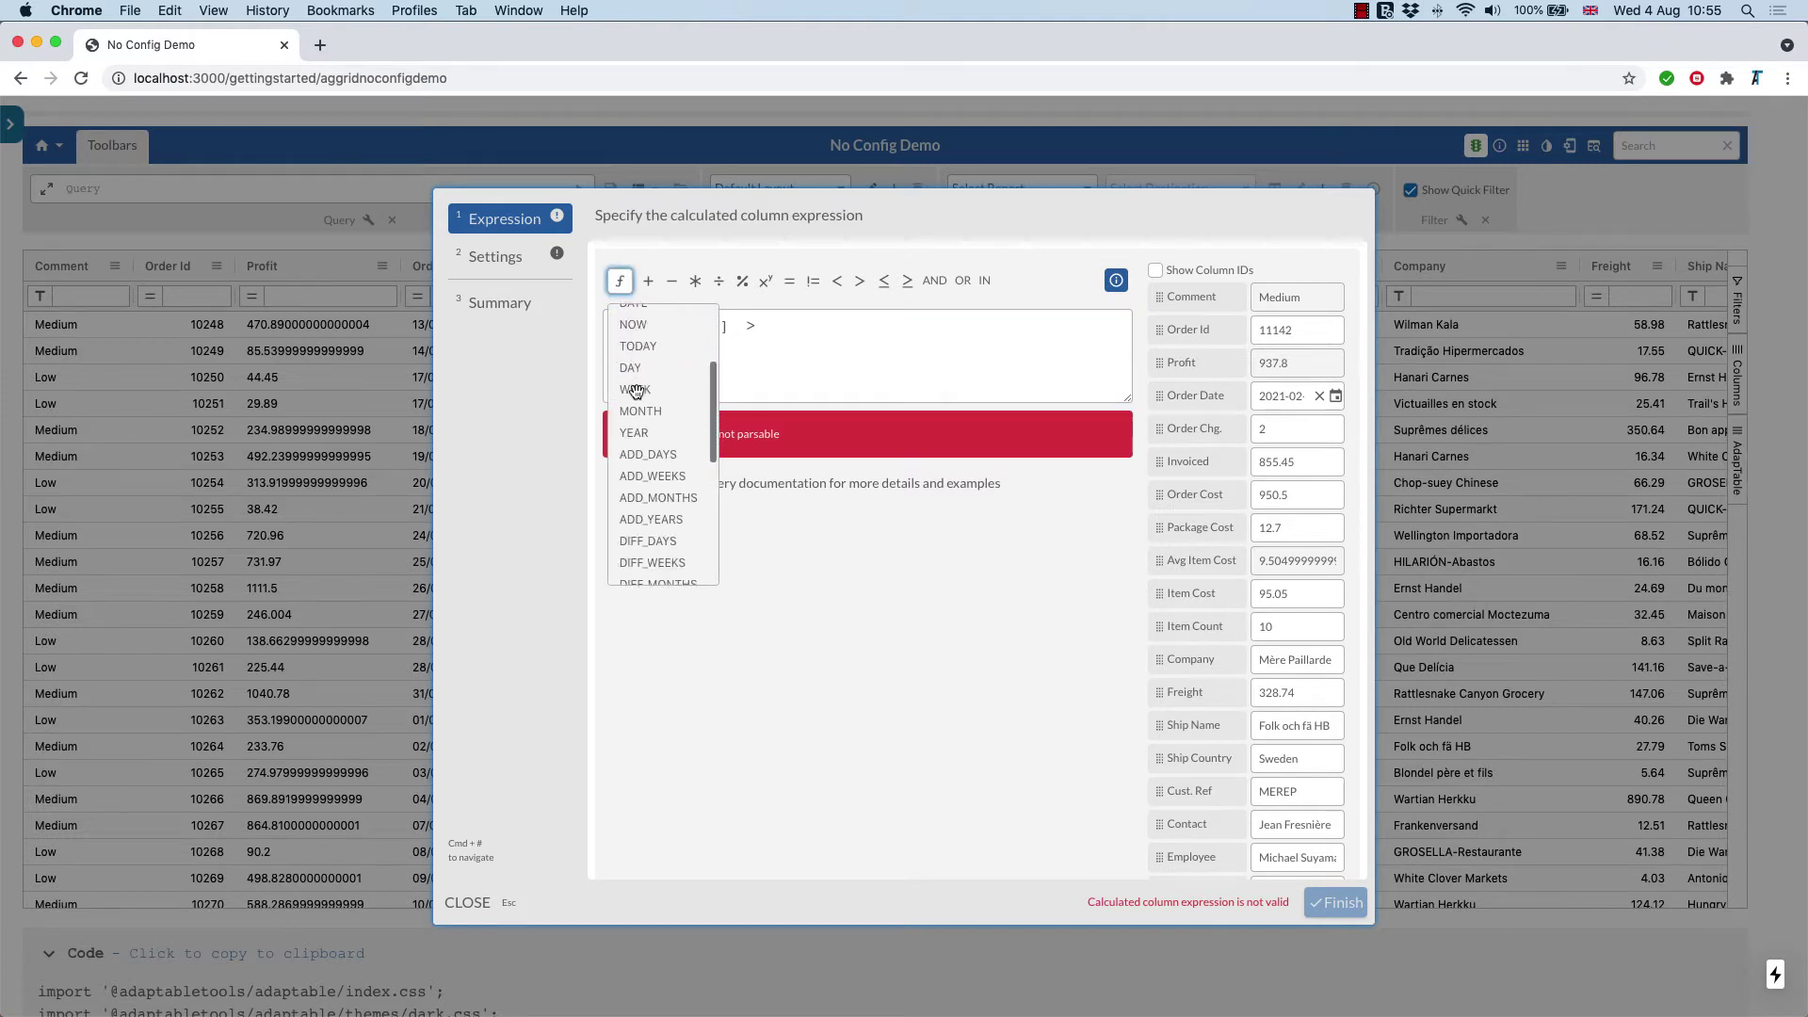
left_click(640, 454)
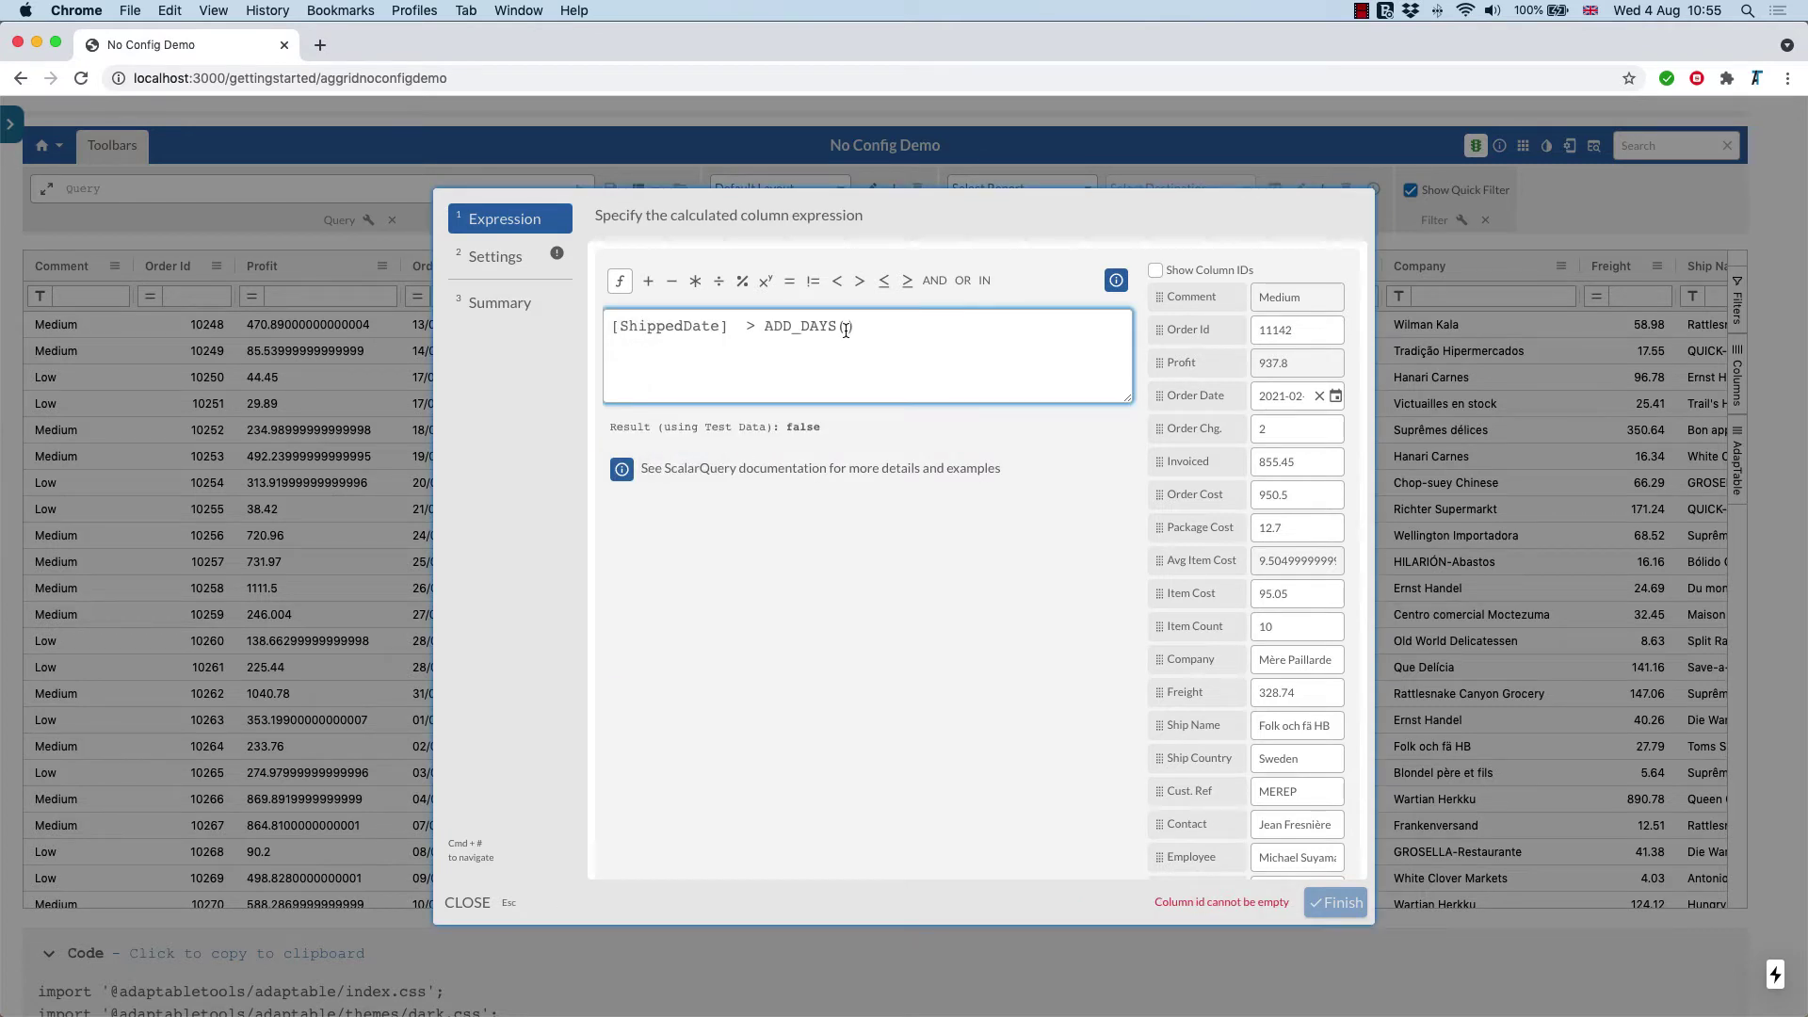
left_click(846, 328)
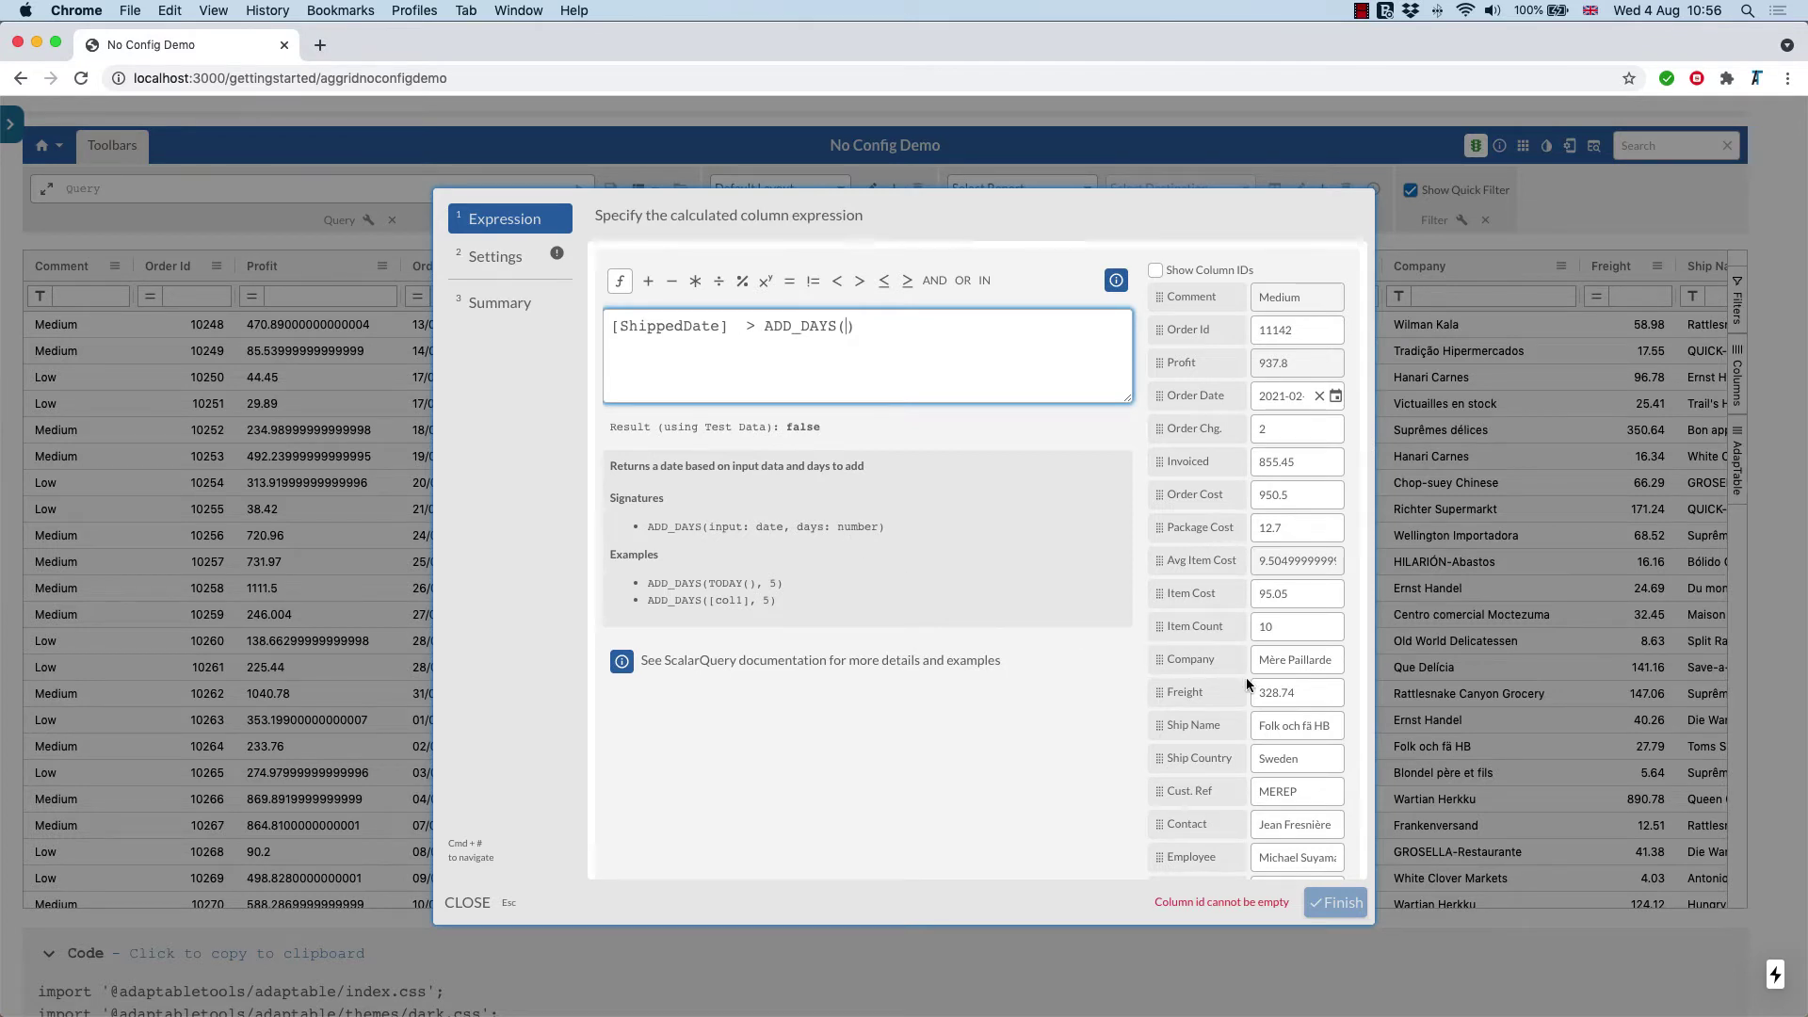
left_click_drag(1198, 403, 845, 331)
type(", 35")
Step: Give the date comparison column the id ShipDelay and finish creating it
left_click(518, 262)
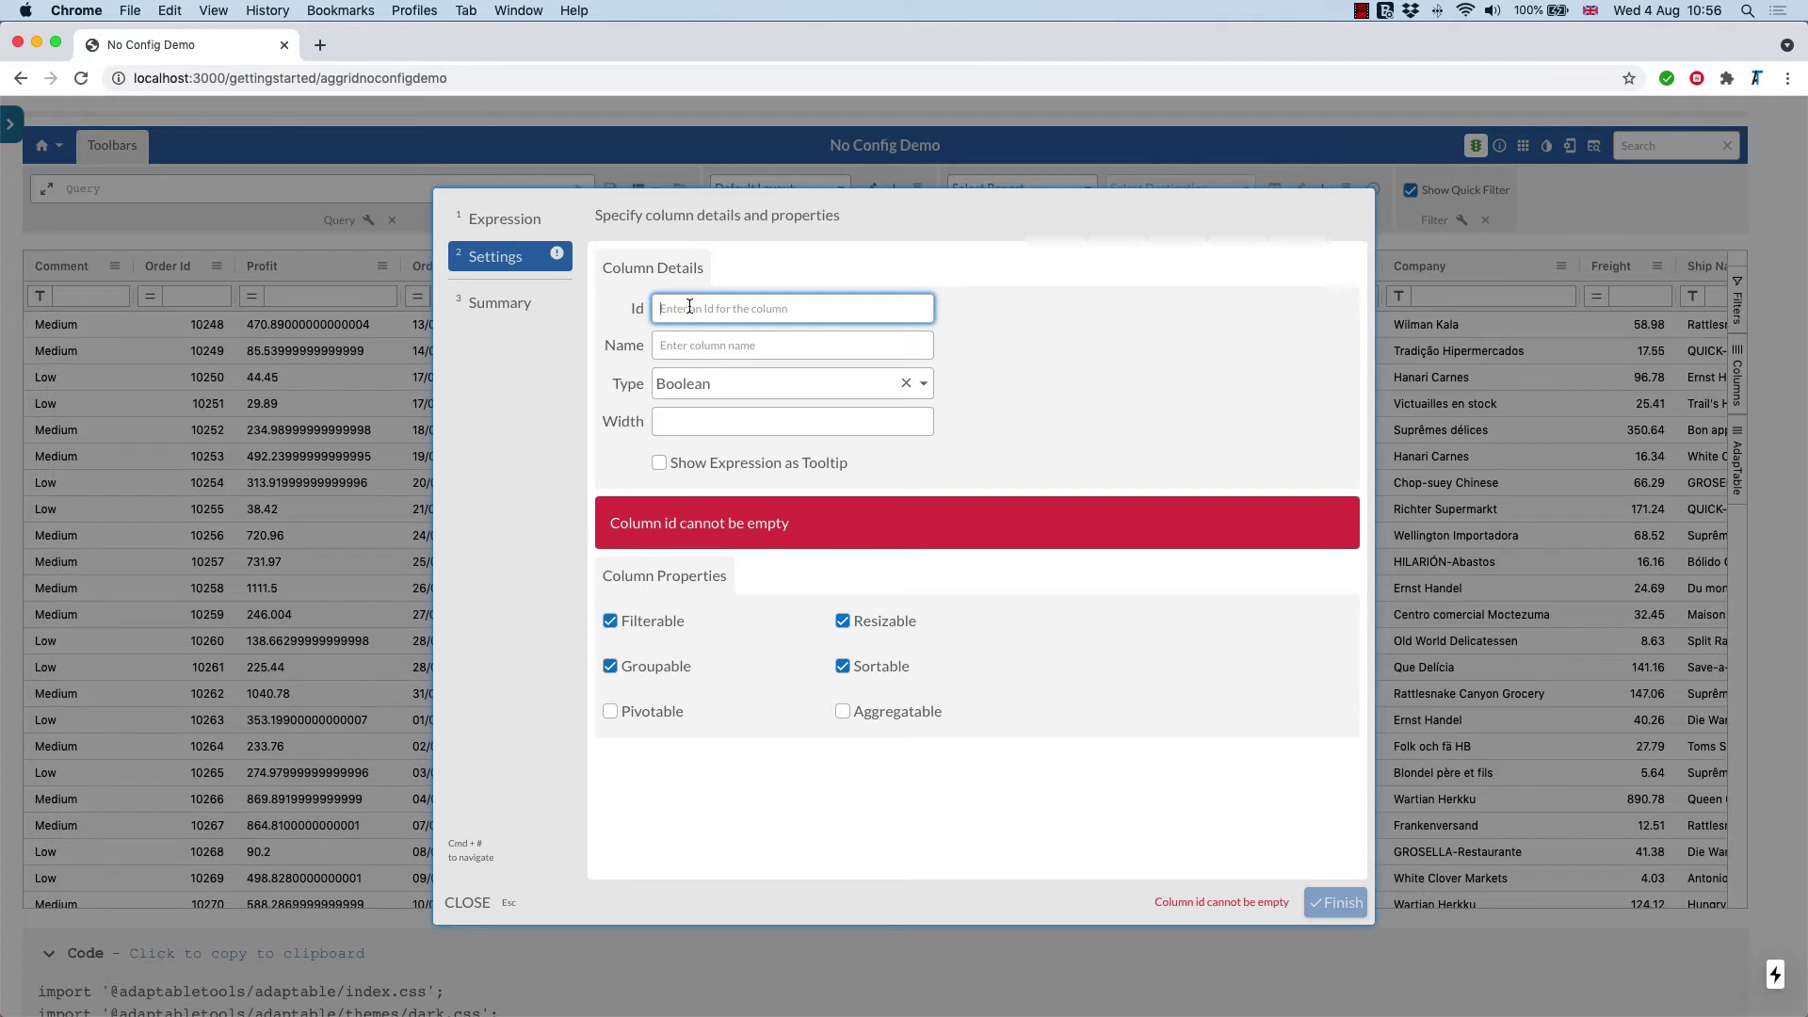
type("Shi")
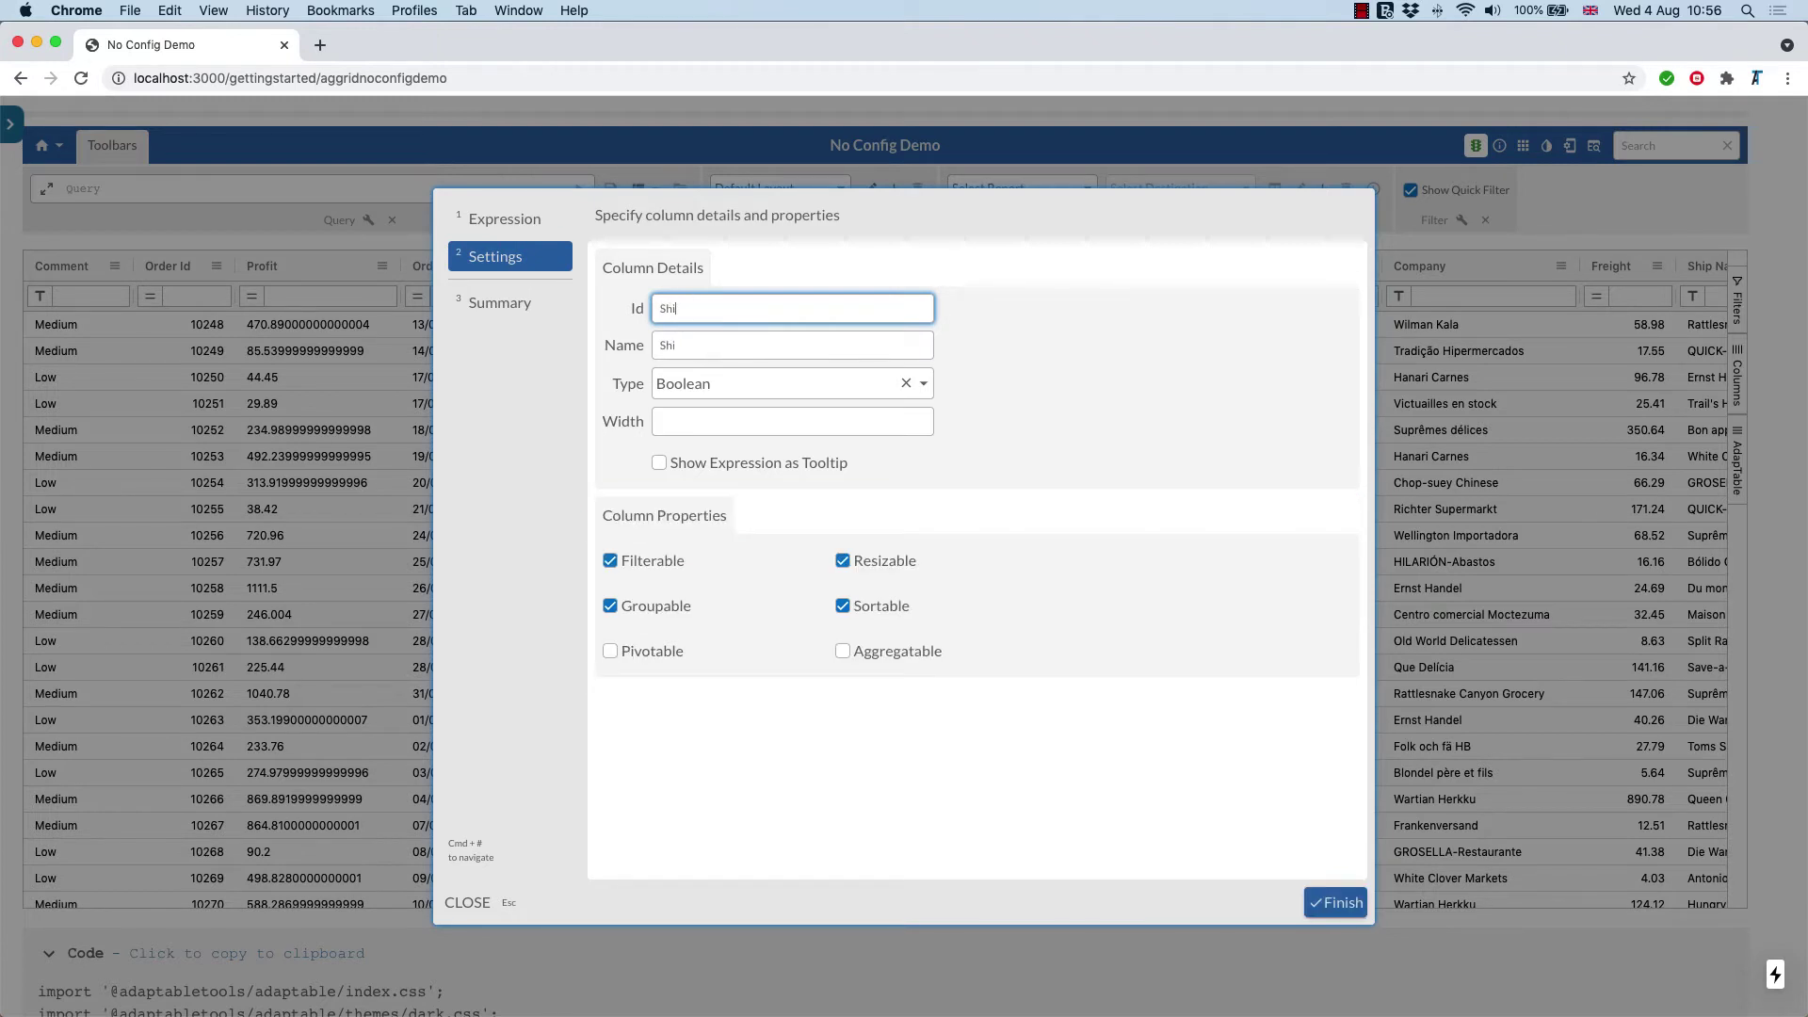
type("pDelay")
left_click(1329, 905)
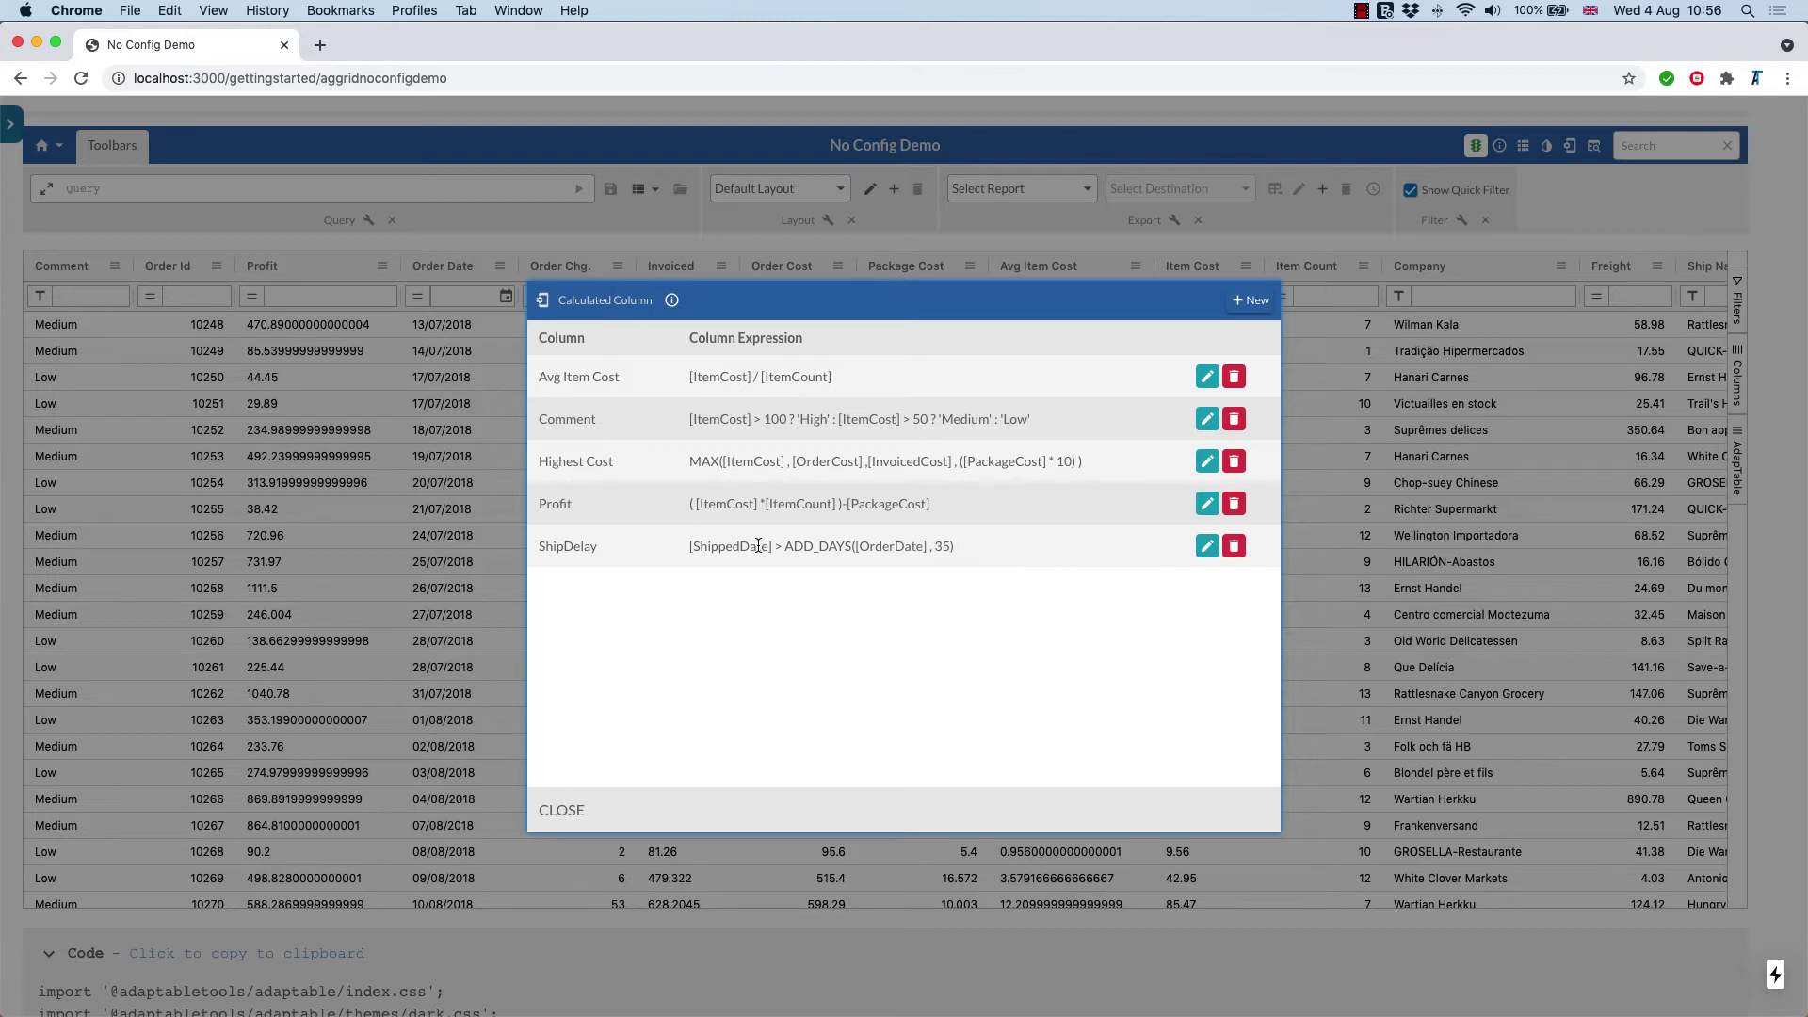
Step: Start a sixth calculated column with the expression [Profit] > 0.2
left_click(1257, 300)
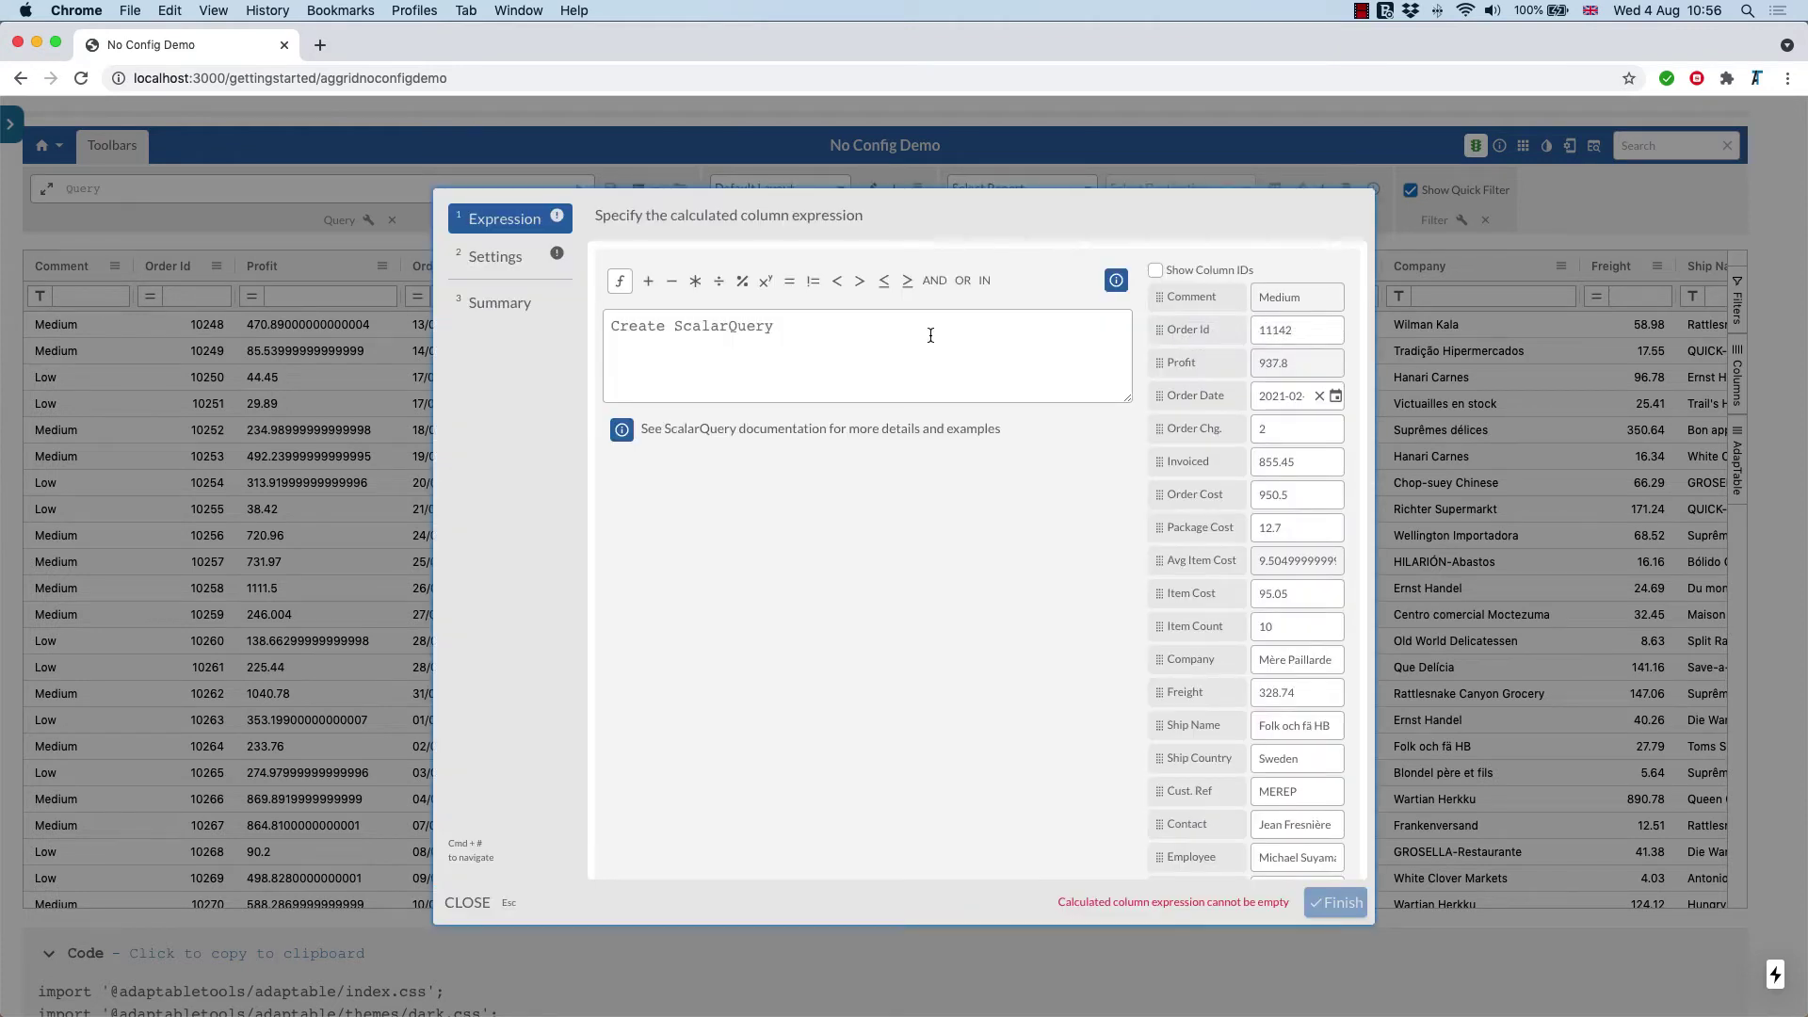
left_click(885, 337)
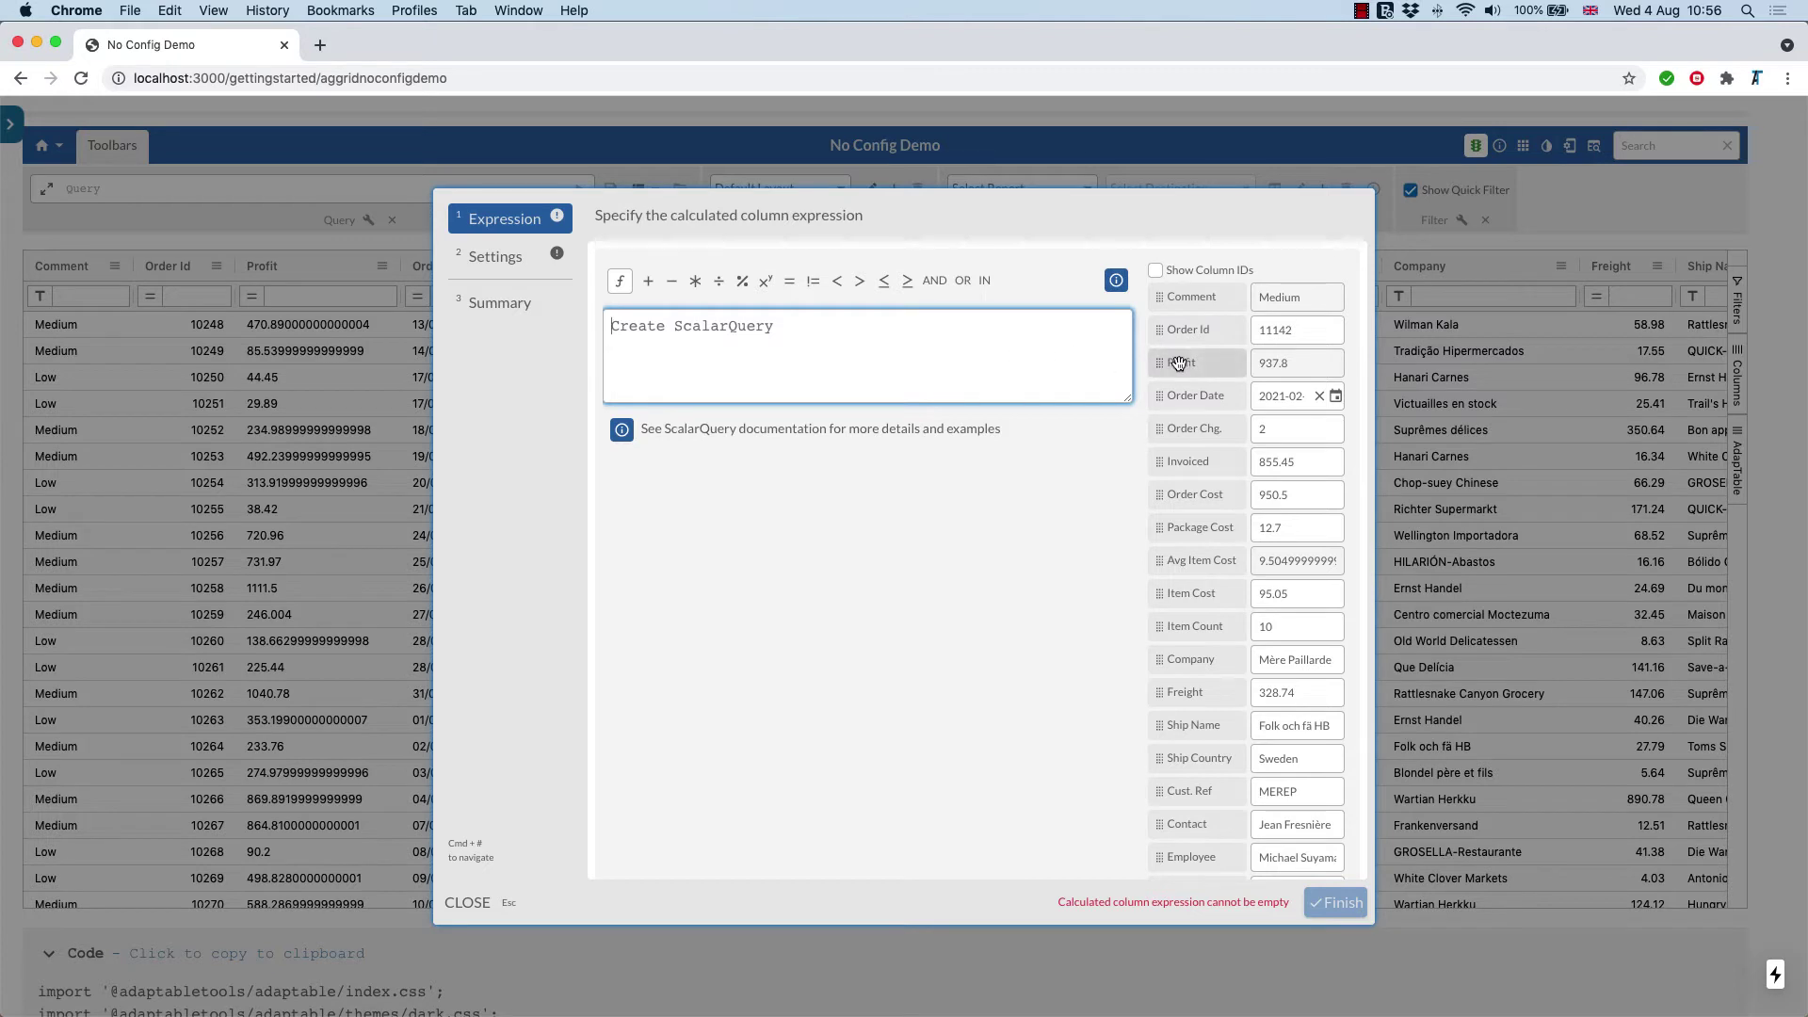
left_click_drag(1177, 364, 936, 326)
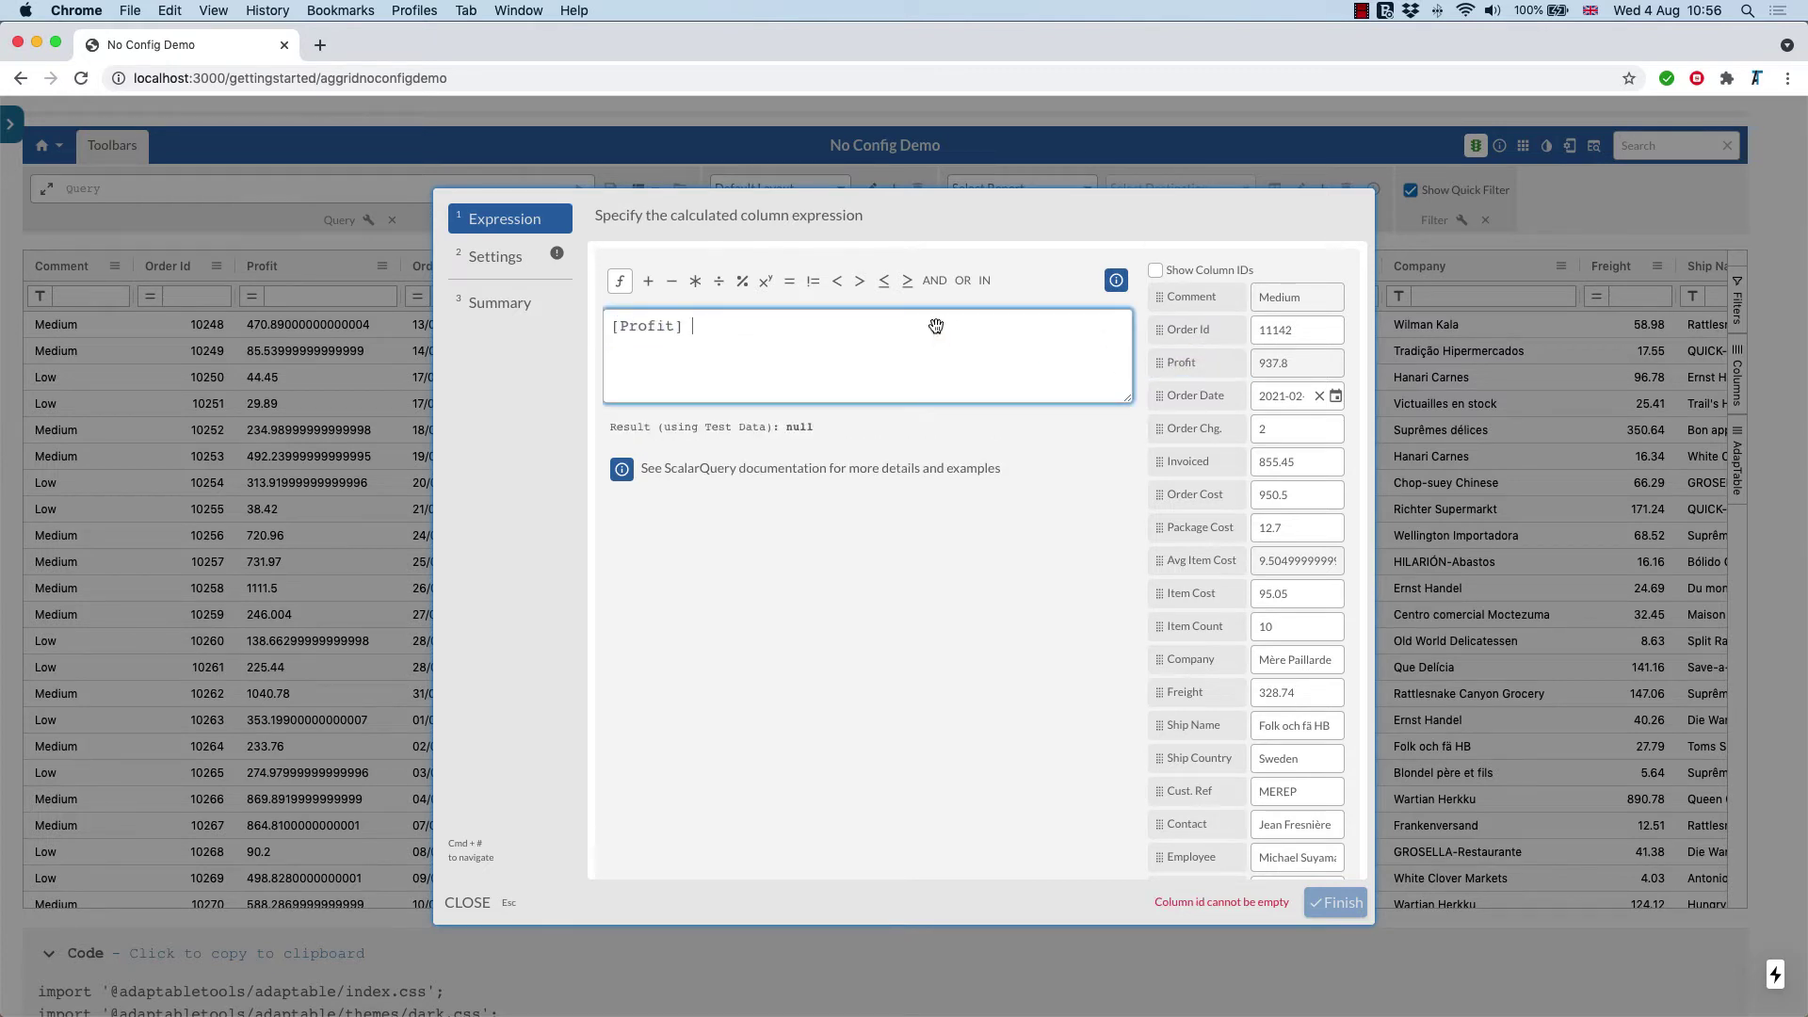
type("> ")
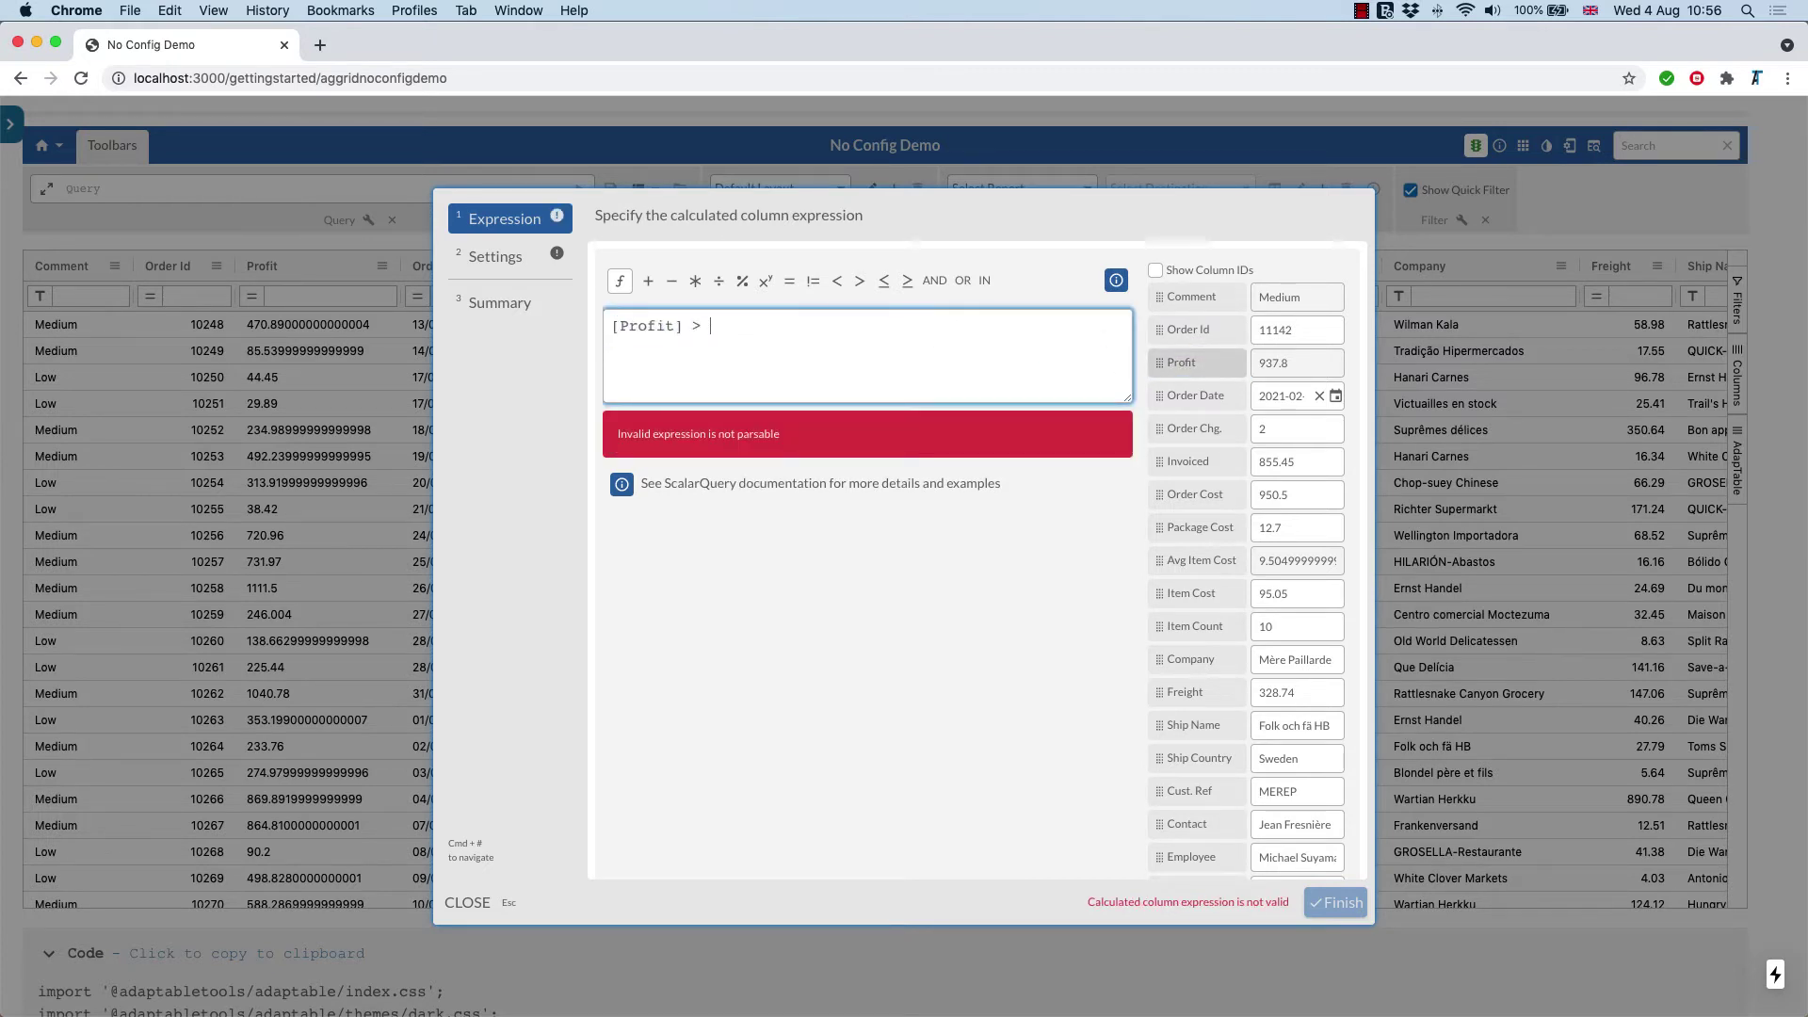
type("0.2")
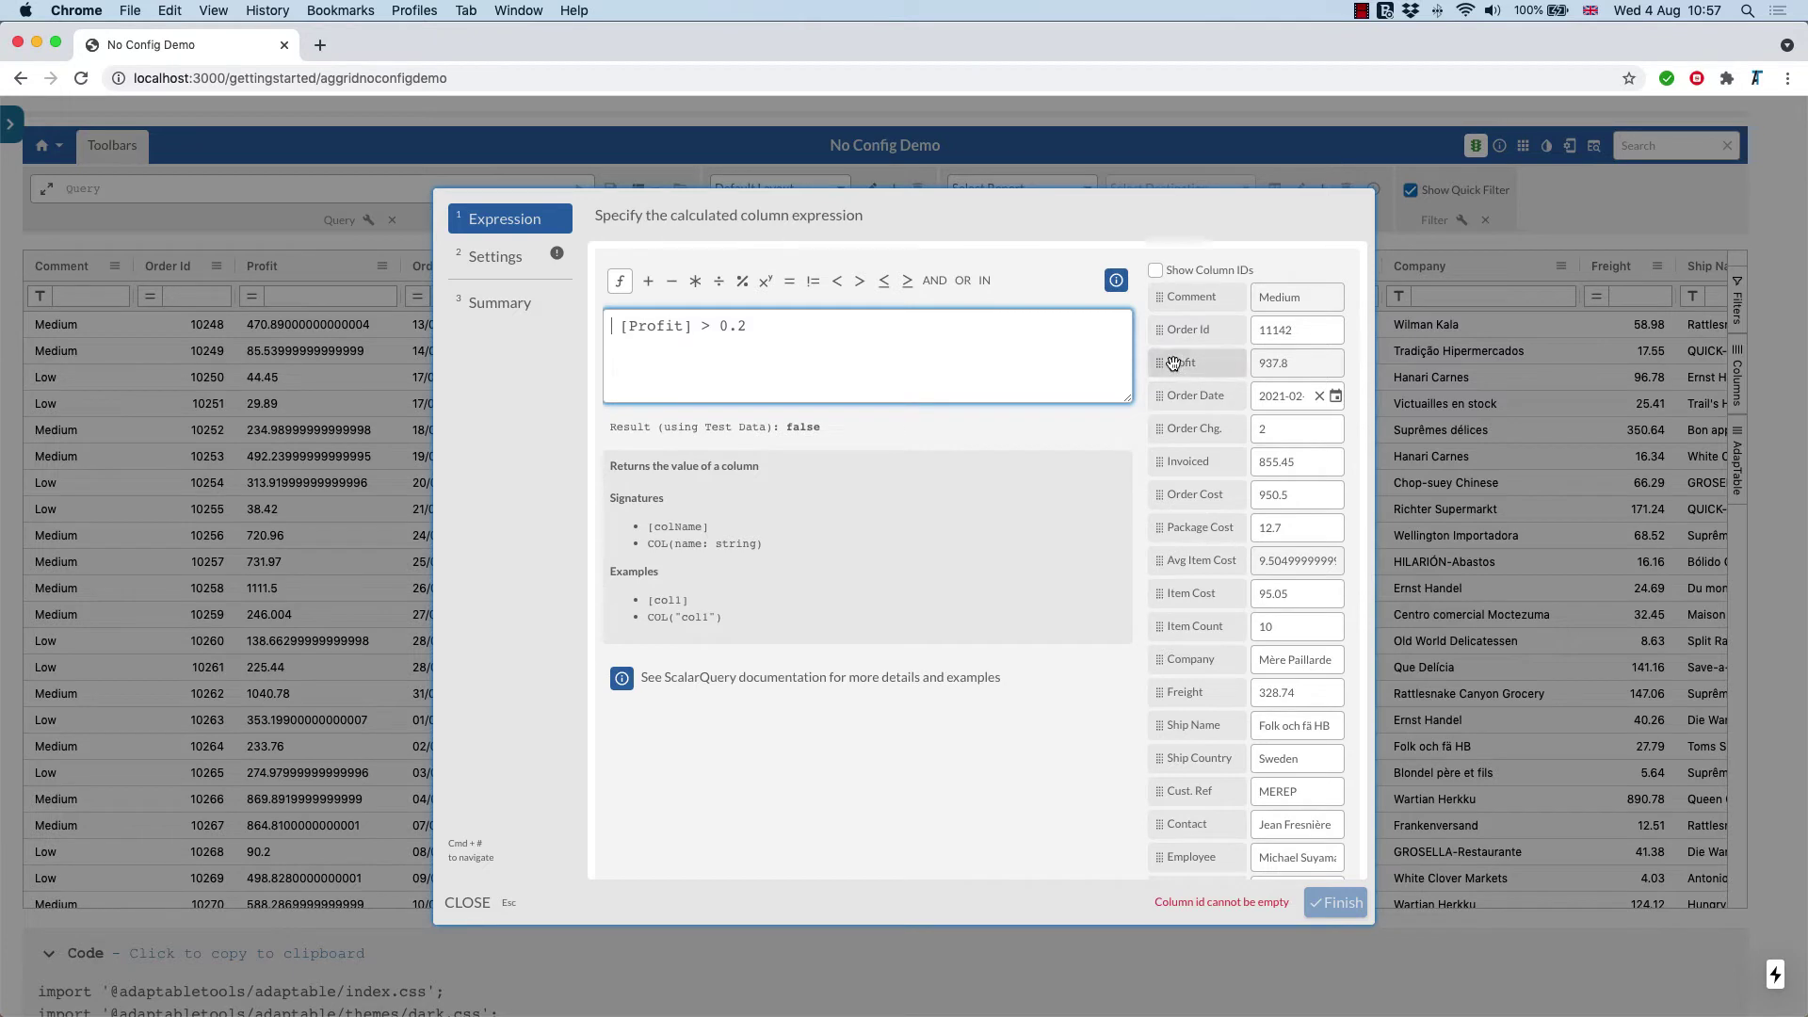
Step: Insert the condition [Profit] < 0 ? 0 : in front of the existing [Profit] > 0.2 expression
left_click_drag(1172, 363, 607, 329)
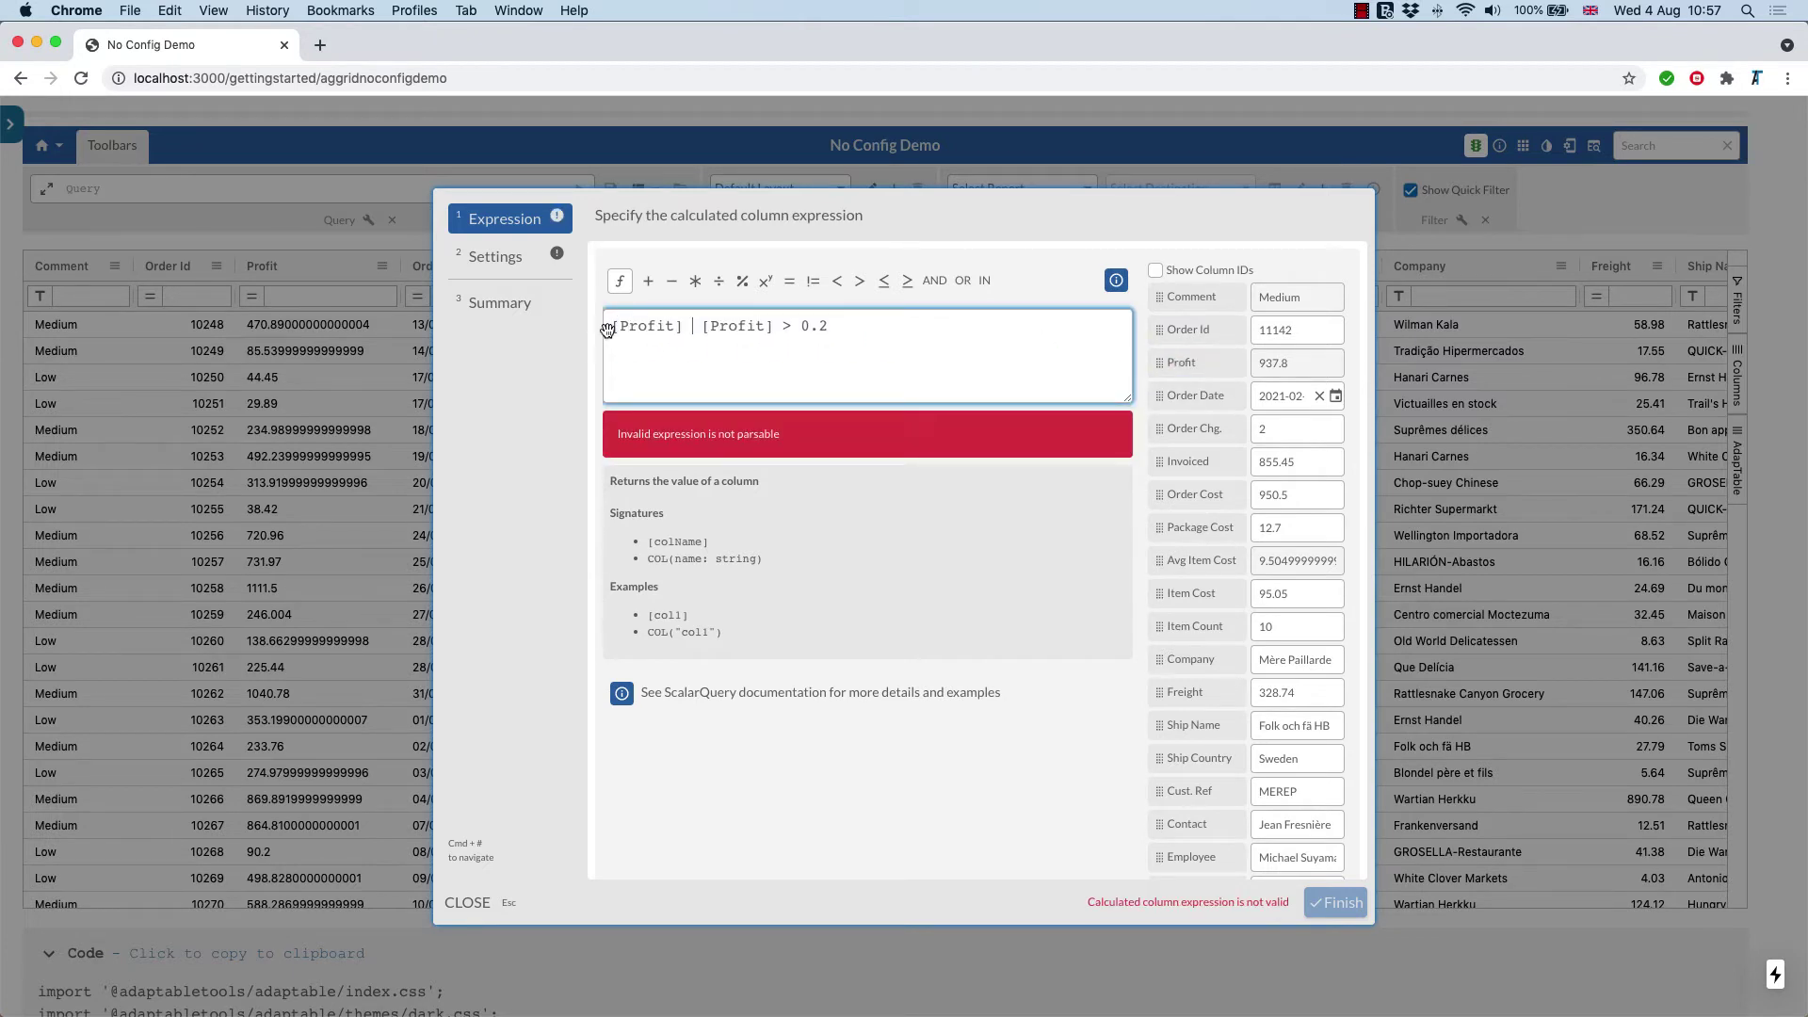
type("< 0")
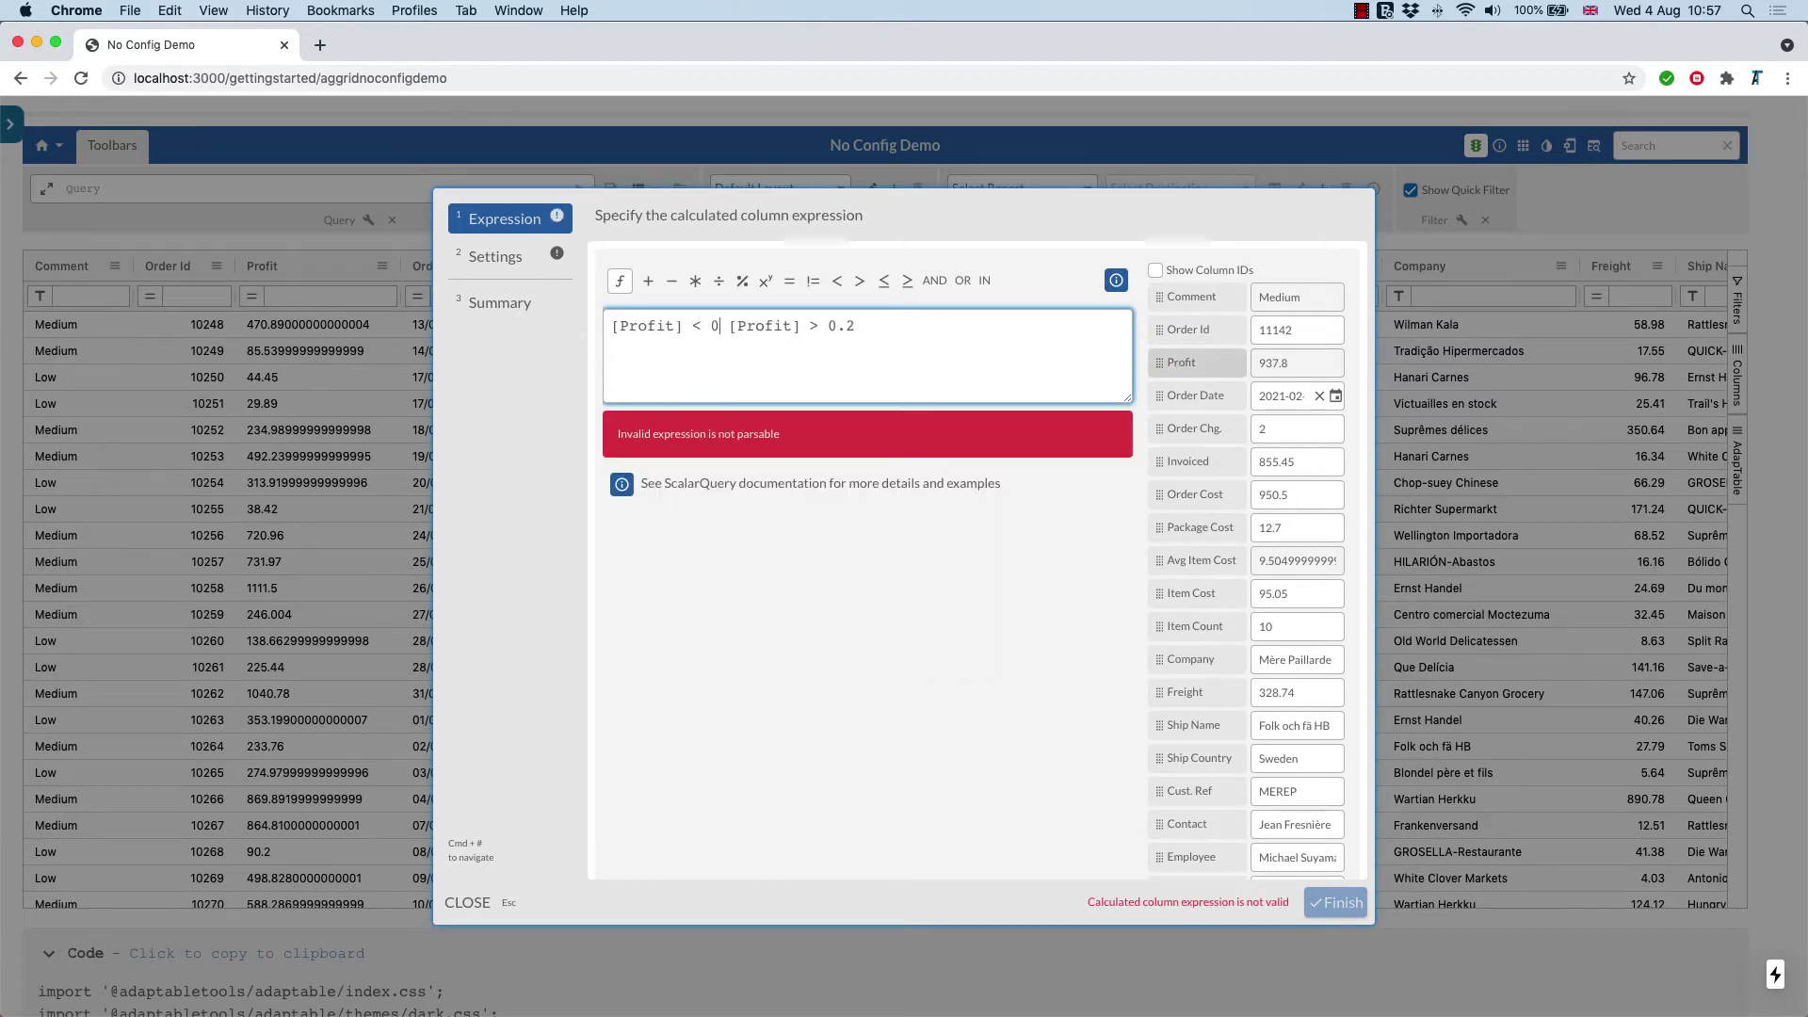
type(" ? 0 :")
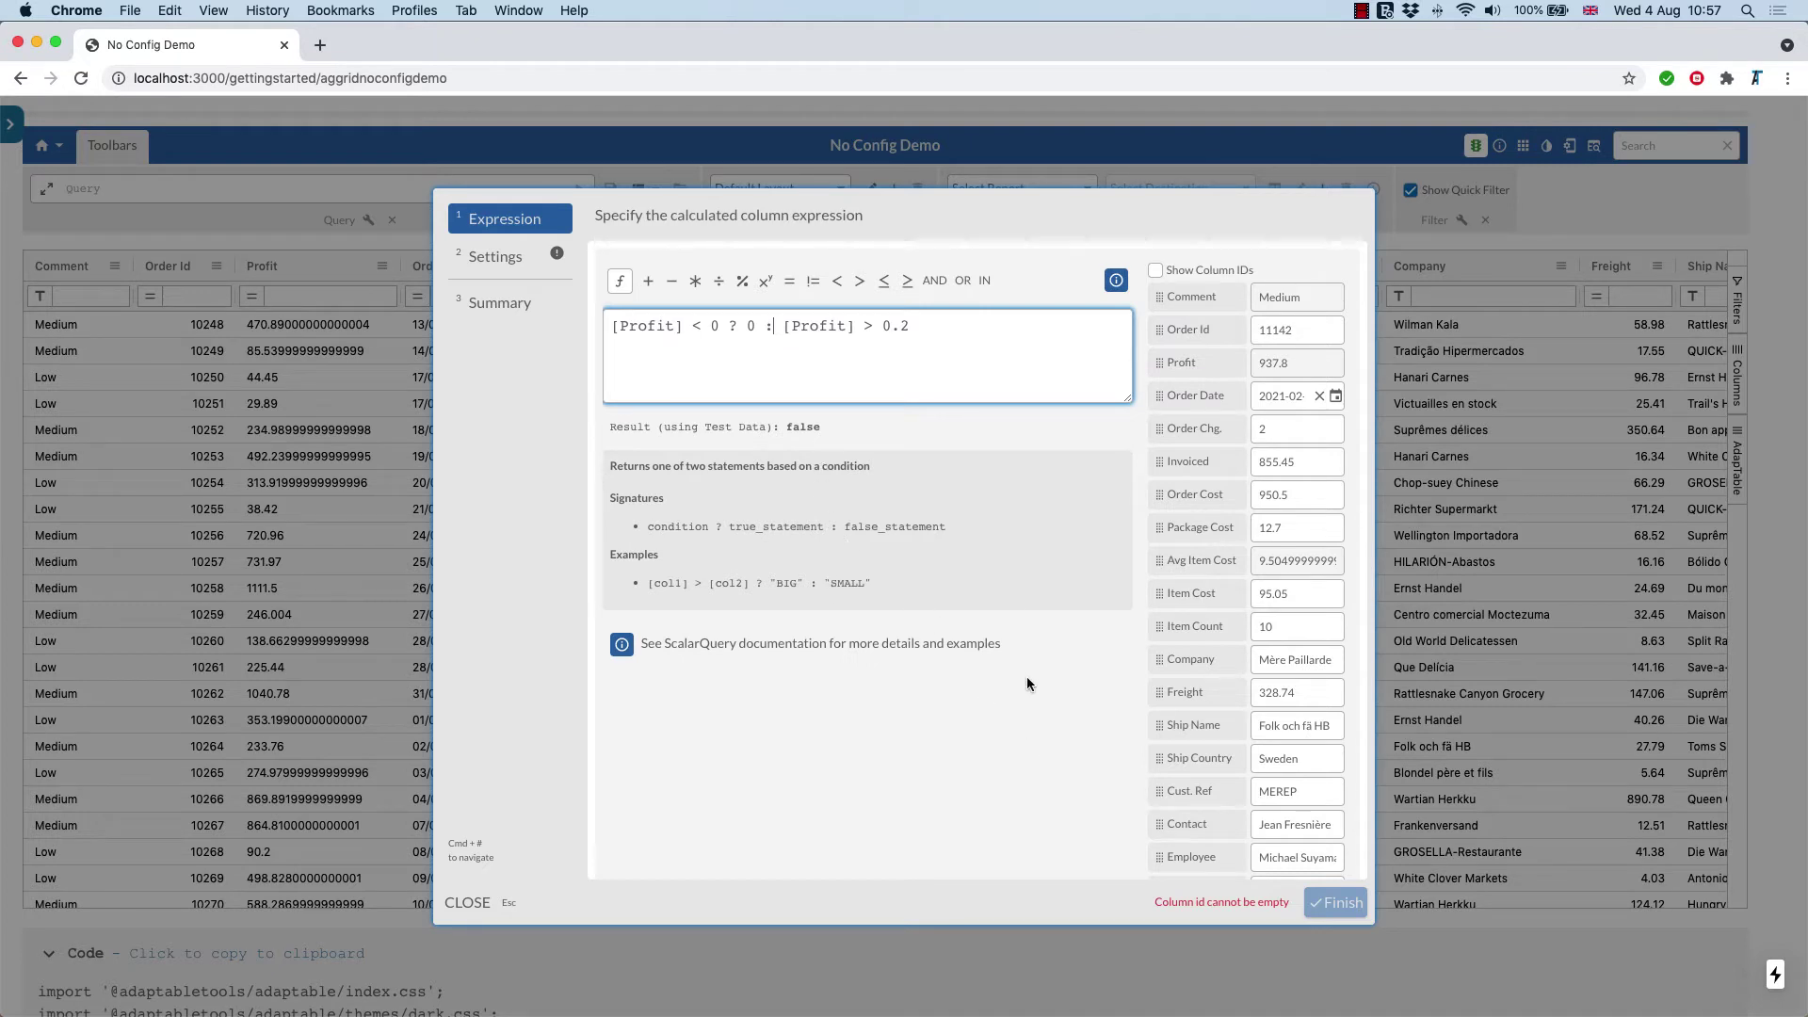
Step: Give the conditional profit column the id Tax, set its type to Number and finish creating it
left_click(506, 259)
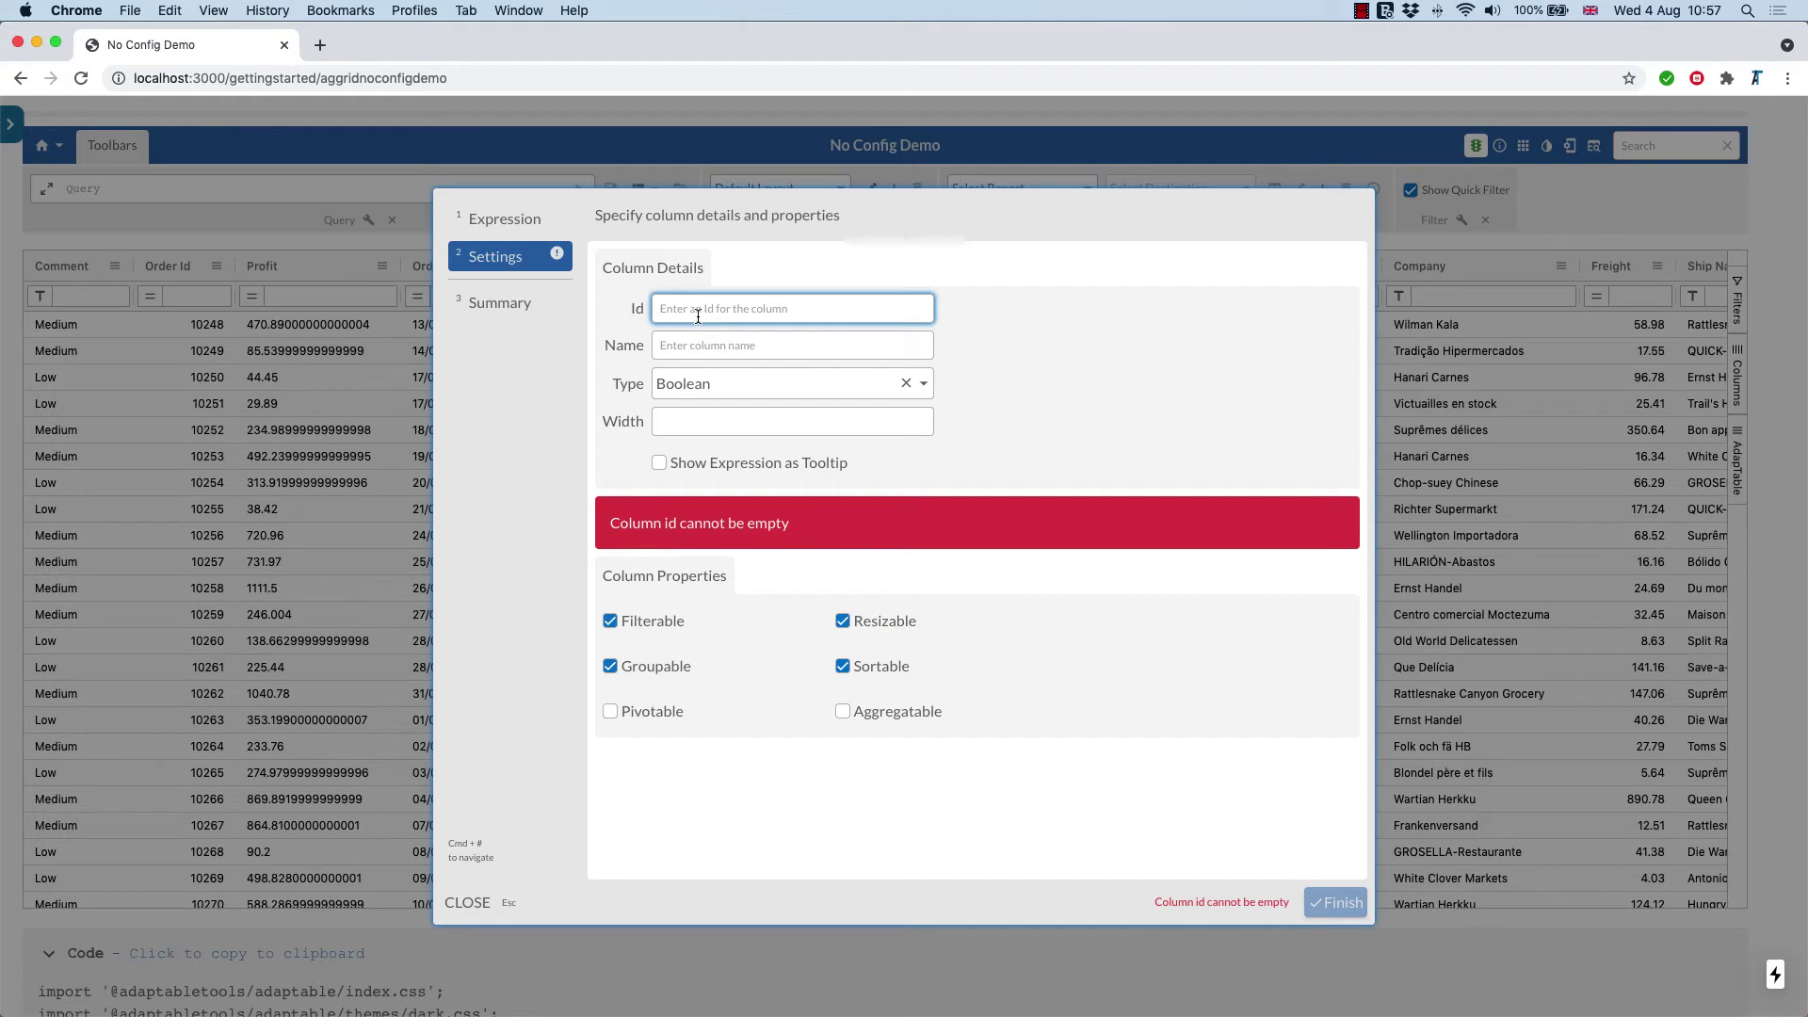
type("Tax")
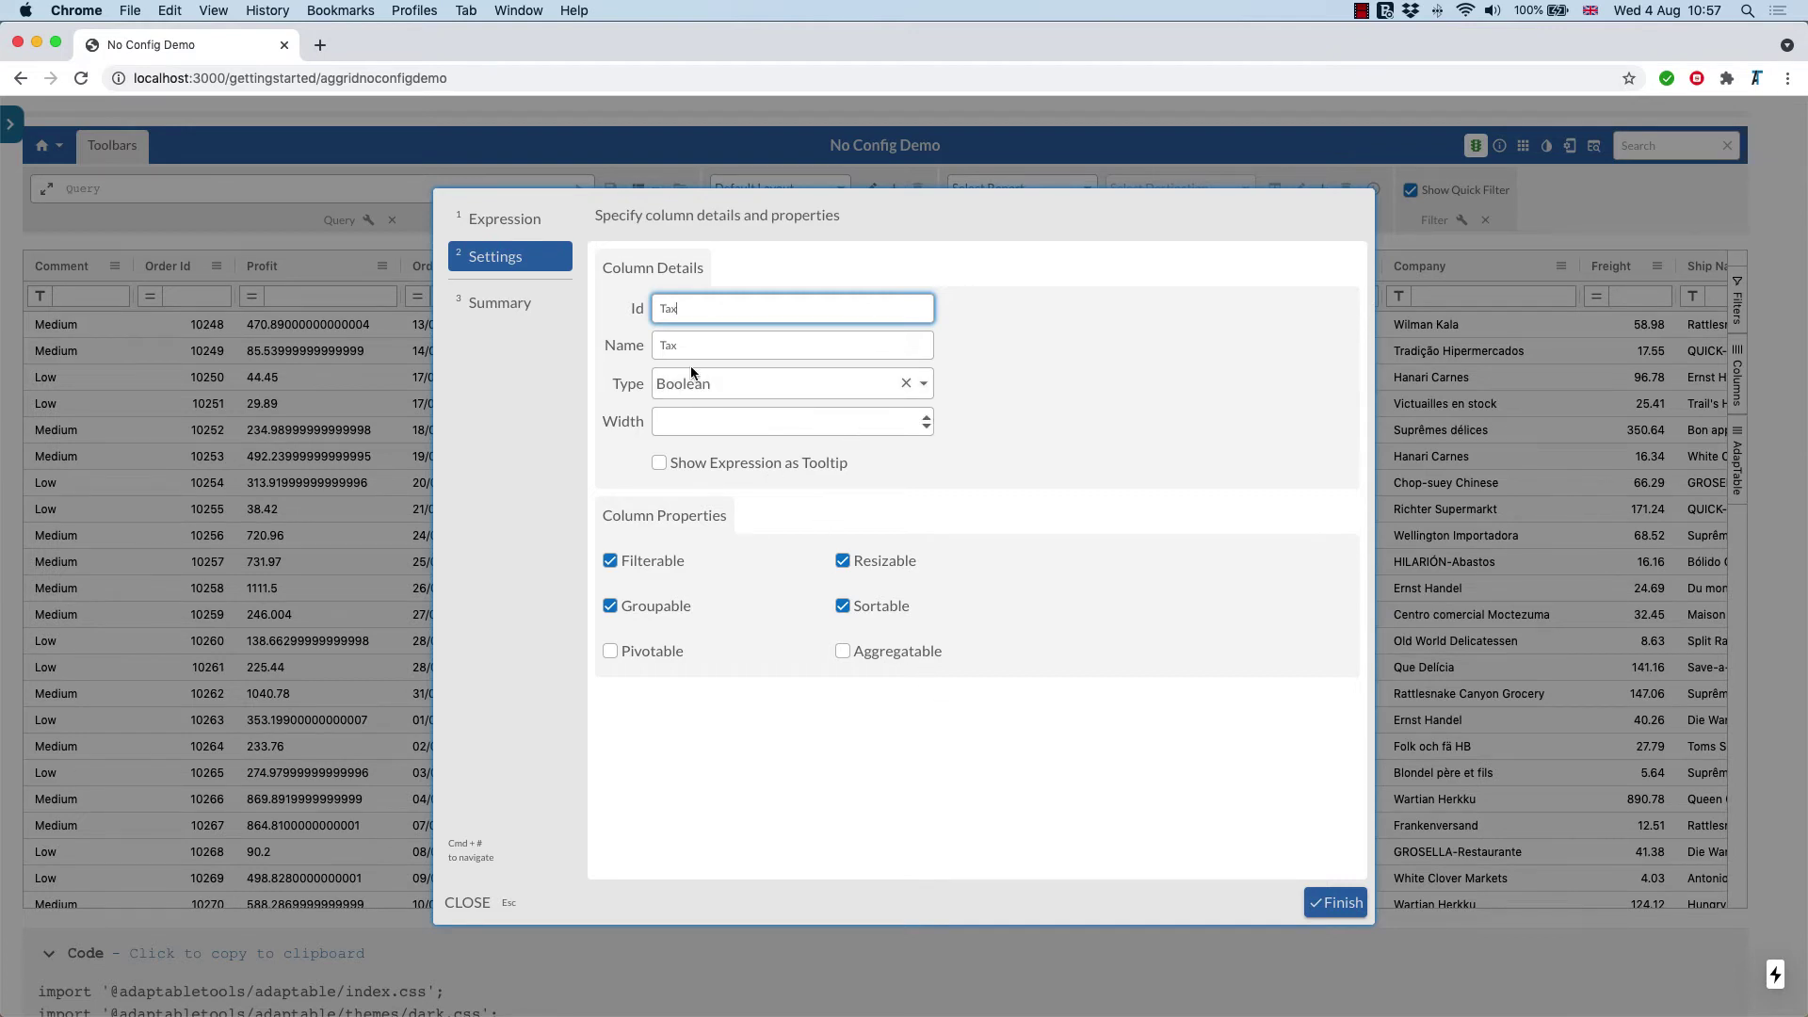
left_click(525, 226)
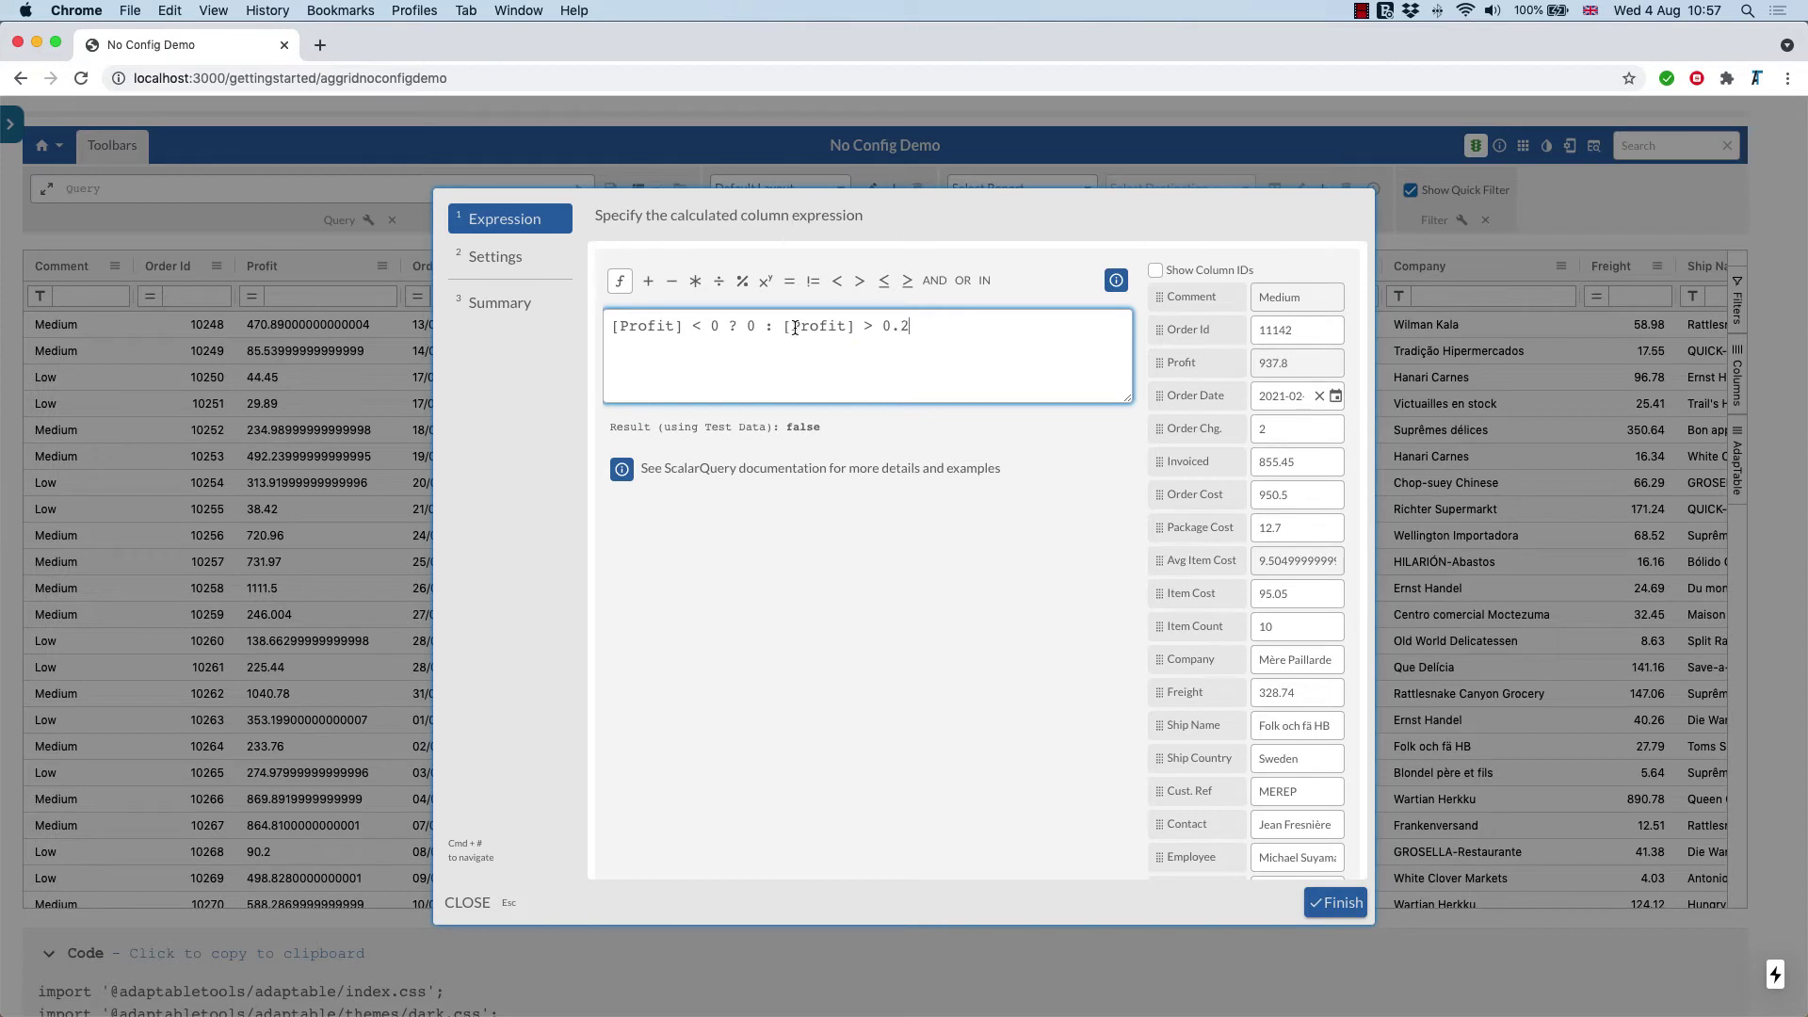
left_click(510, 263)
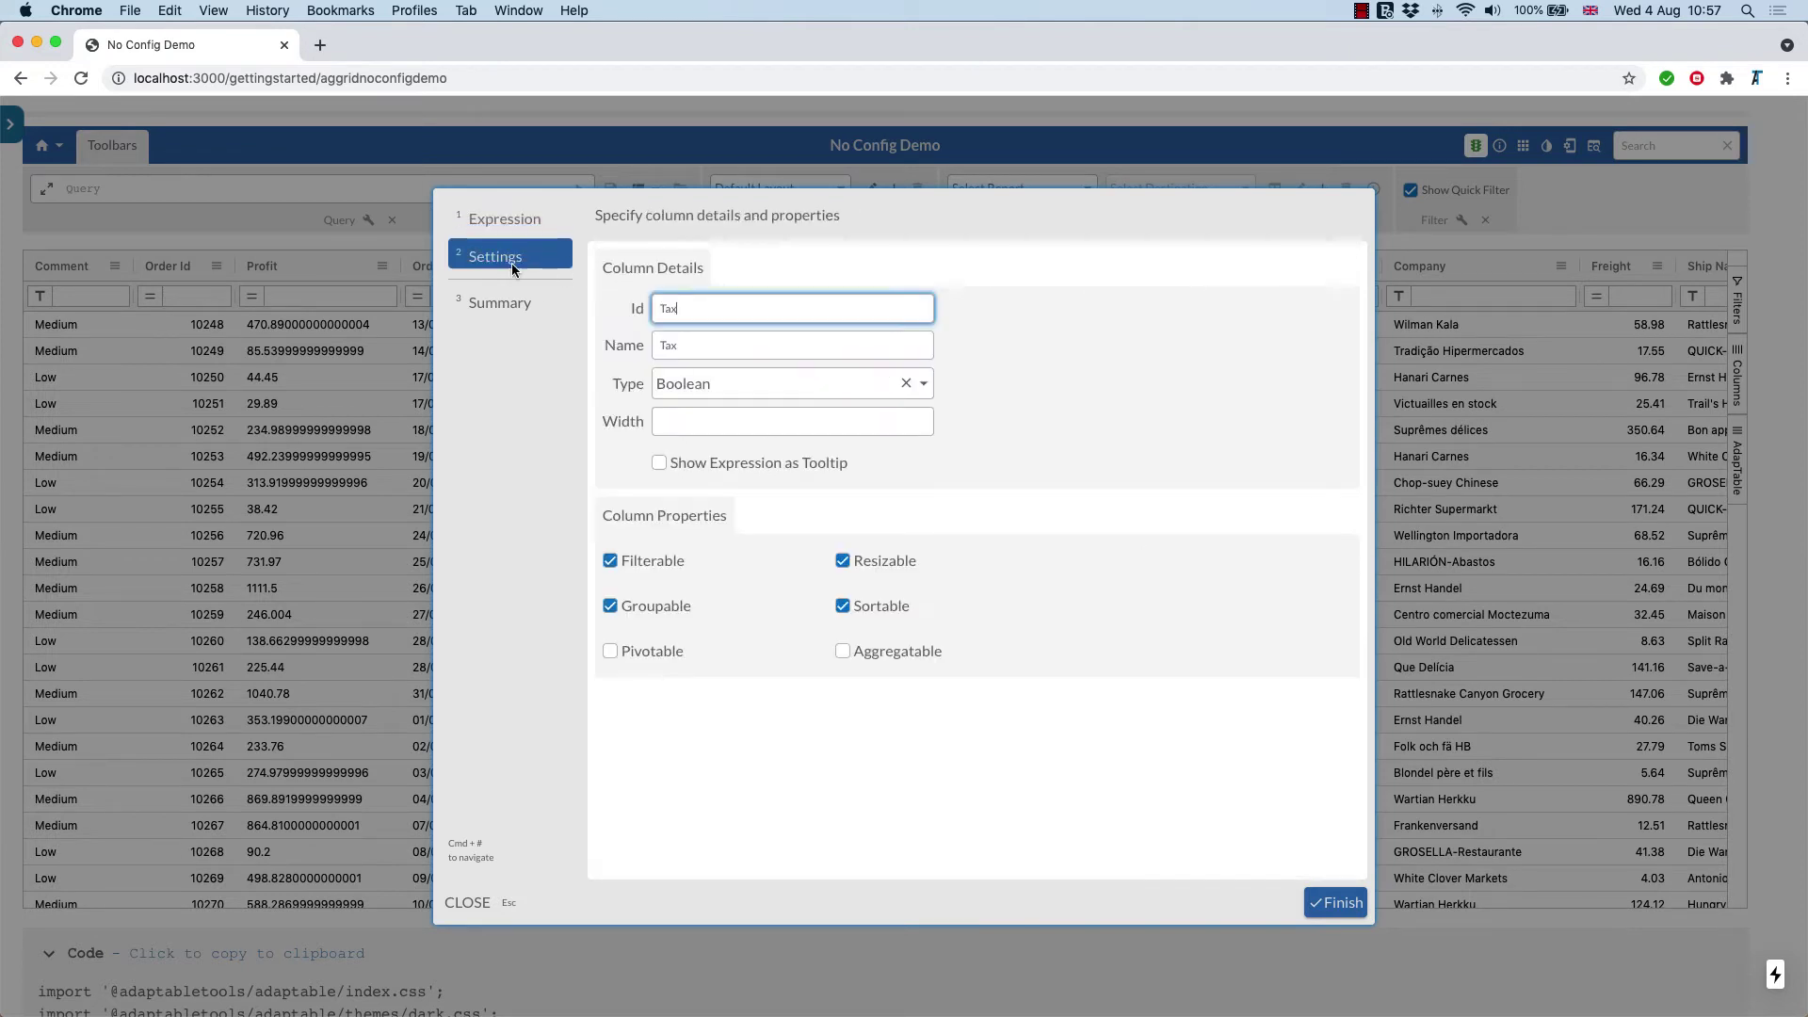
left_click(671, 394)
left_click(686, 429)
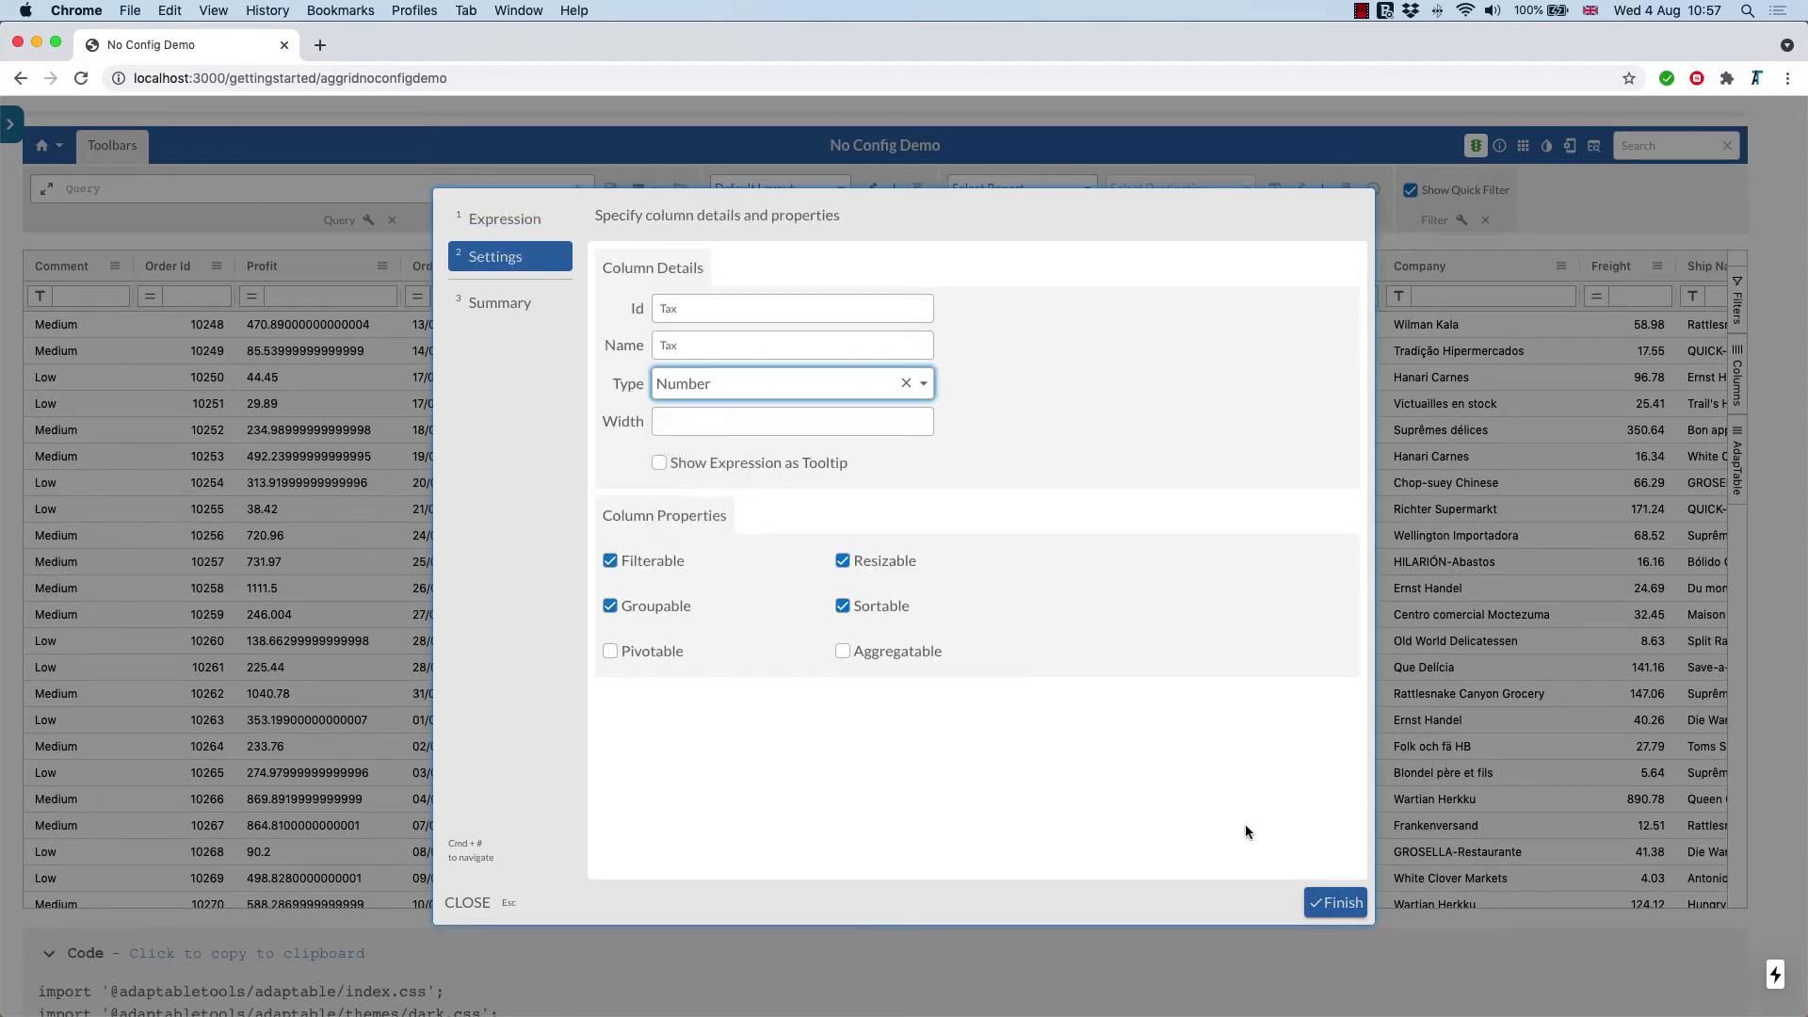
left_click(1335, 903)
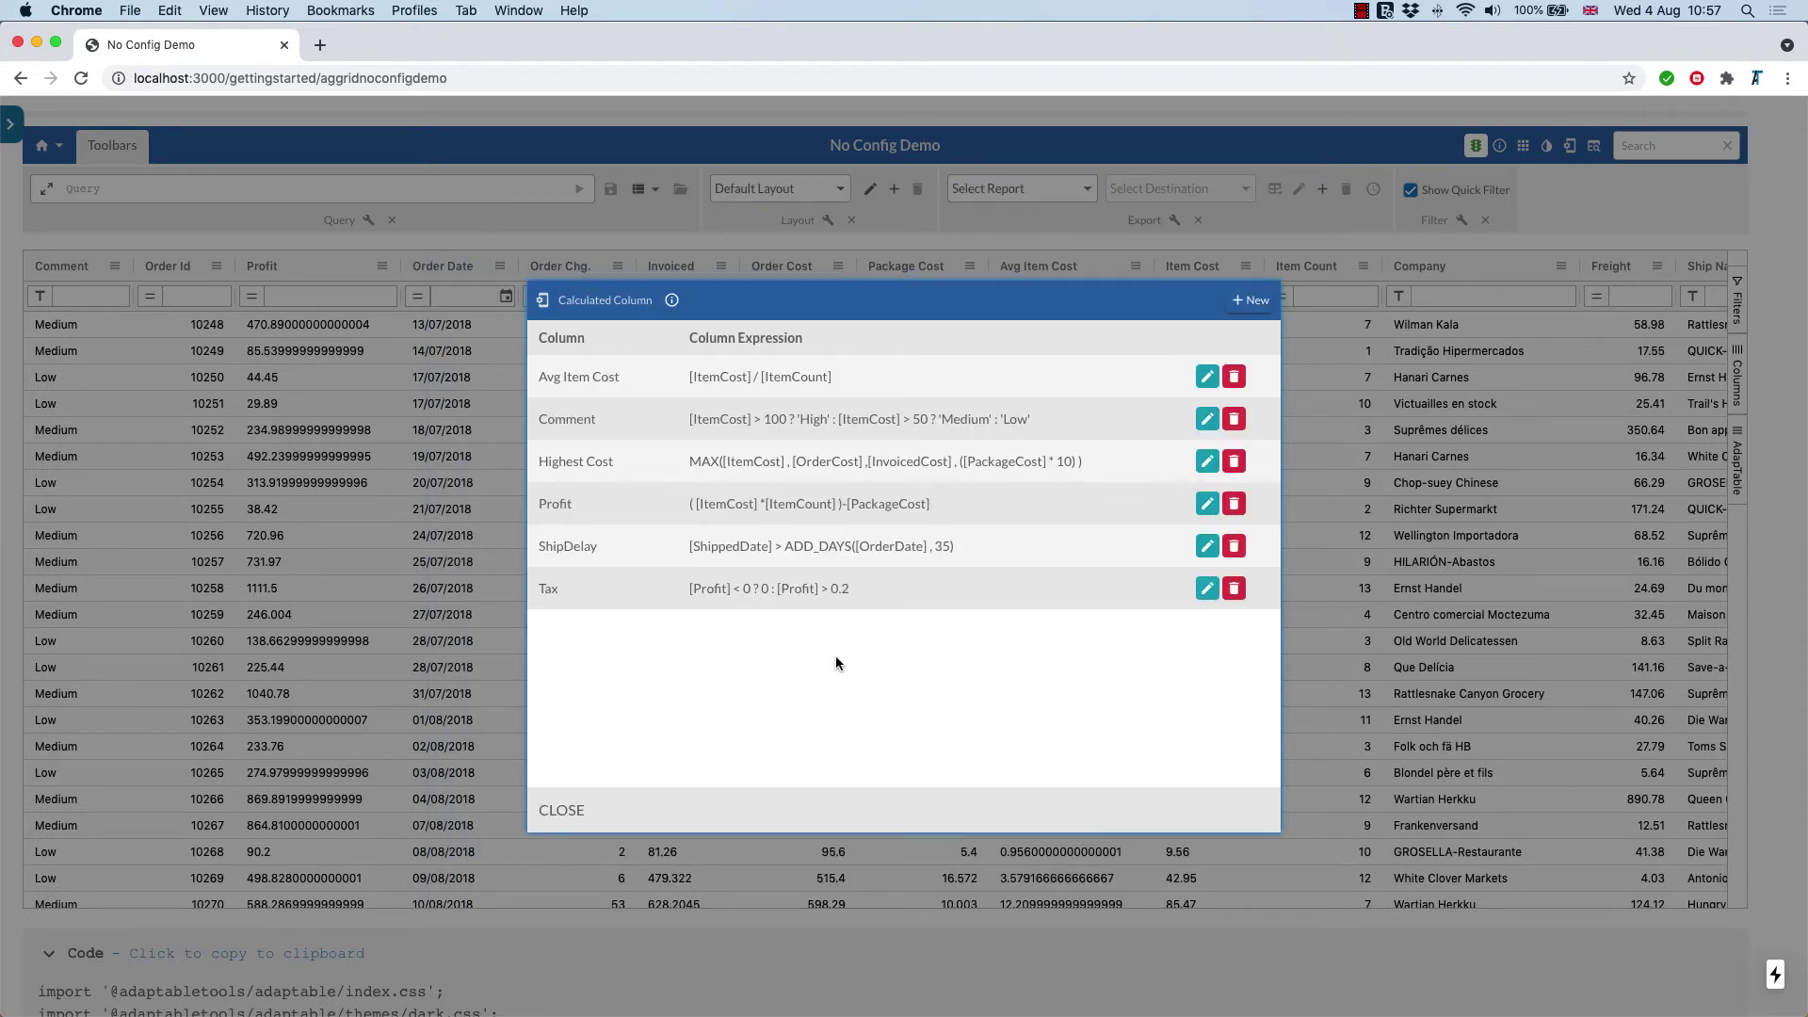
Step: Close the calculated column list and make Highest Cost, ShipDelay and Tax visible in the Default Layout
left_click(563, 810)
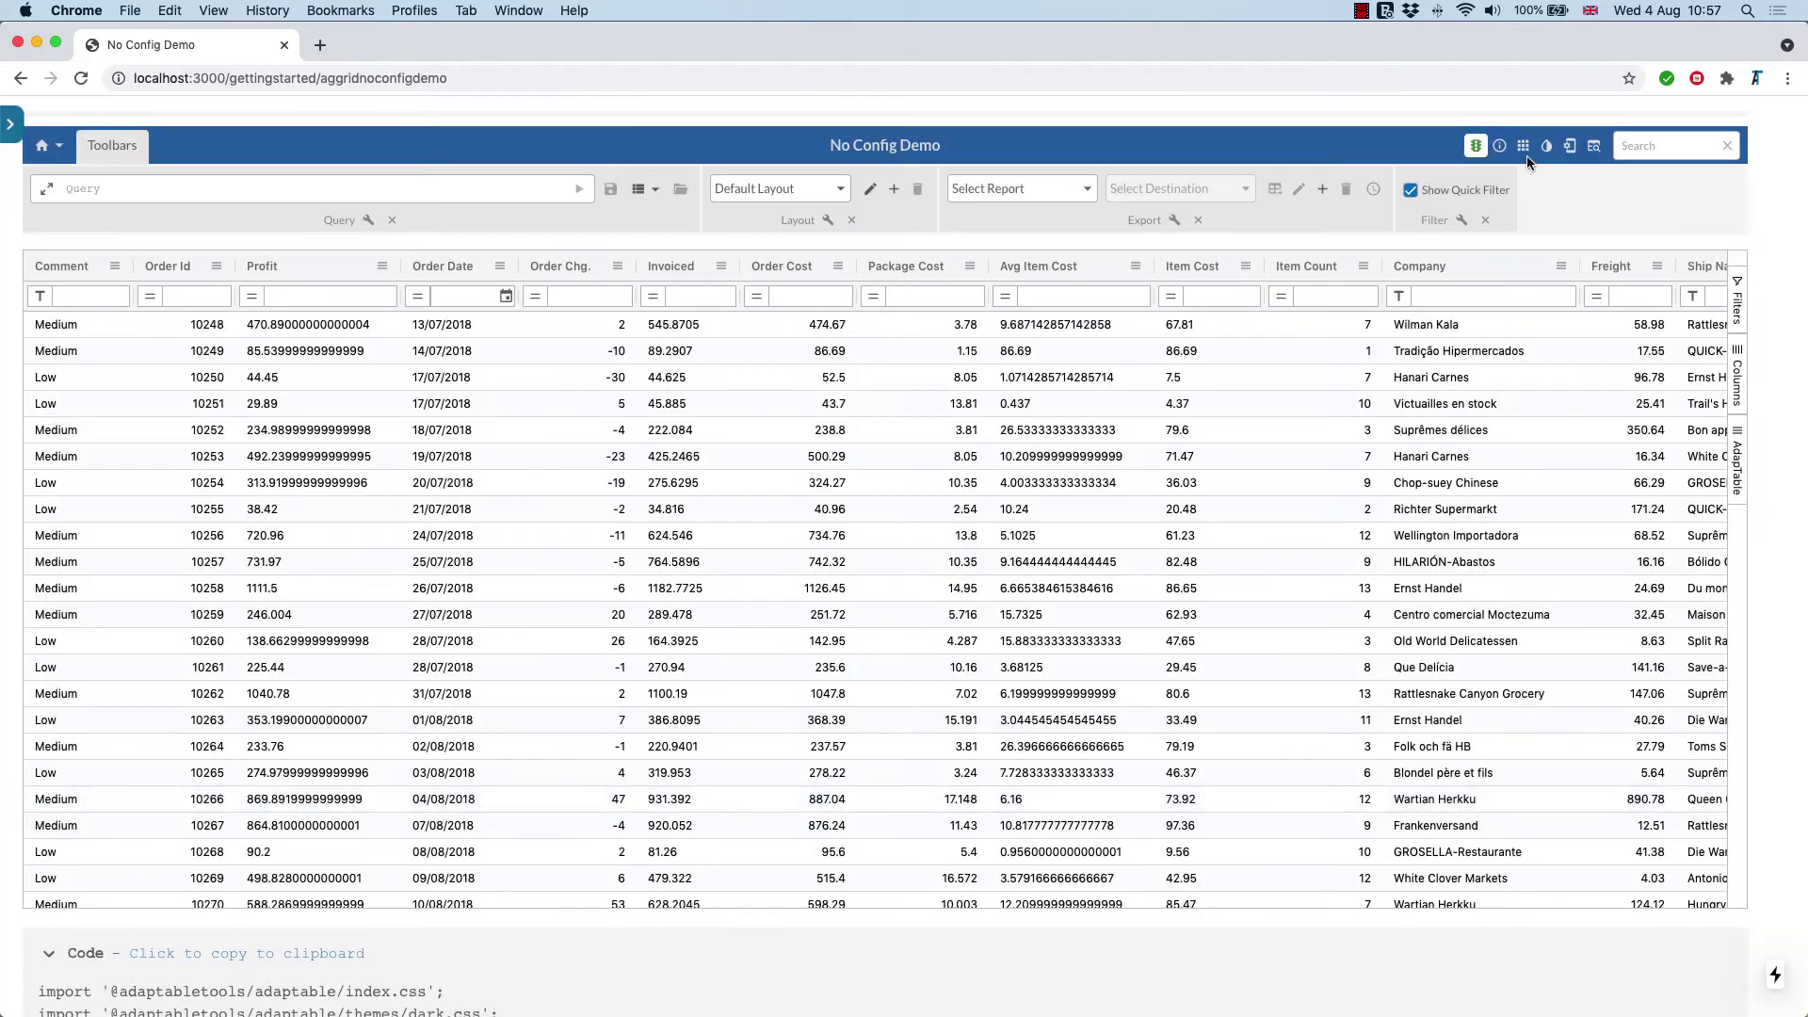
left_click(1524, 148)
scroll(548, 565, "down", 5)
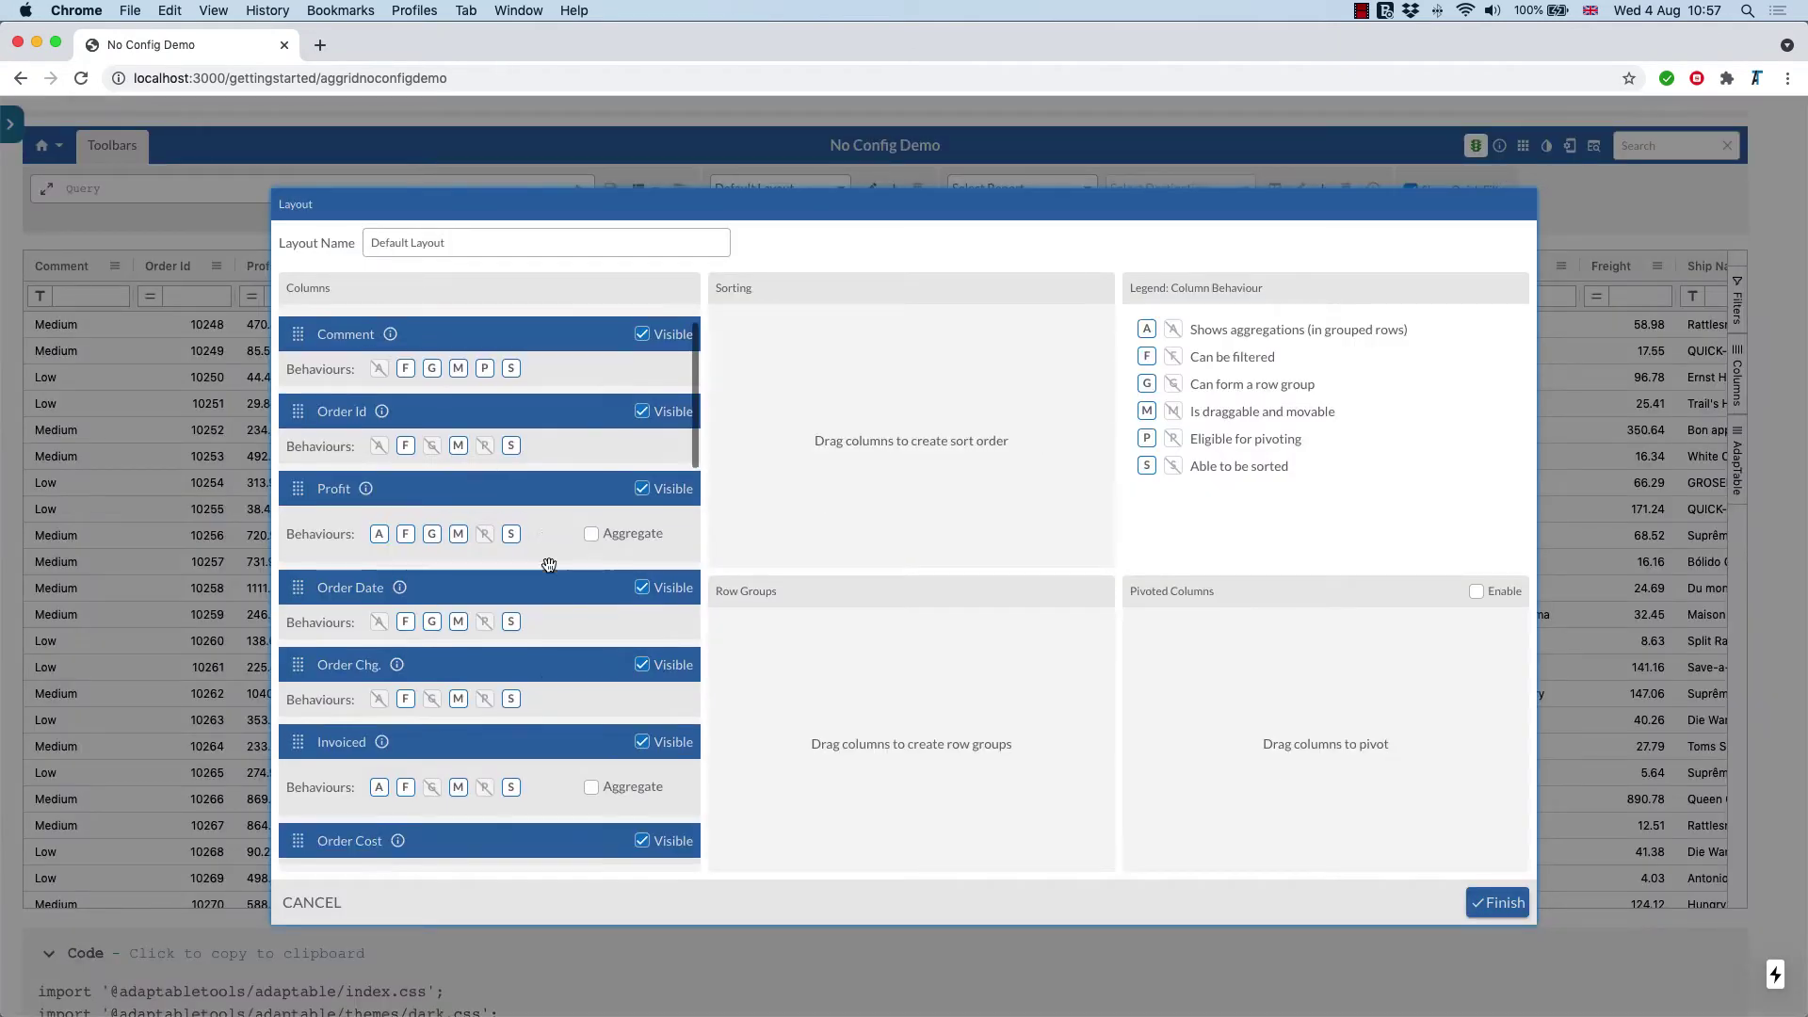
left_click(642, 630)
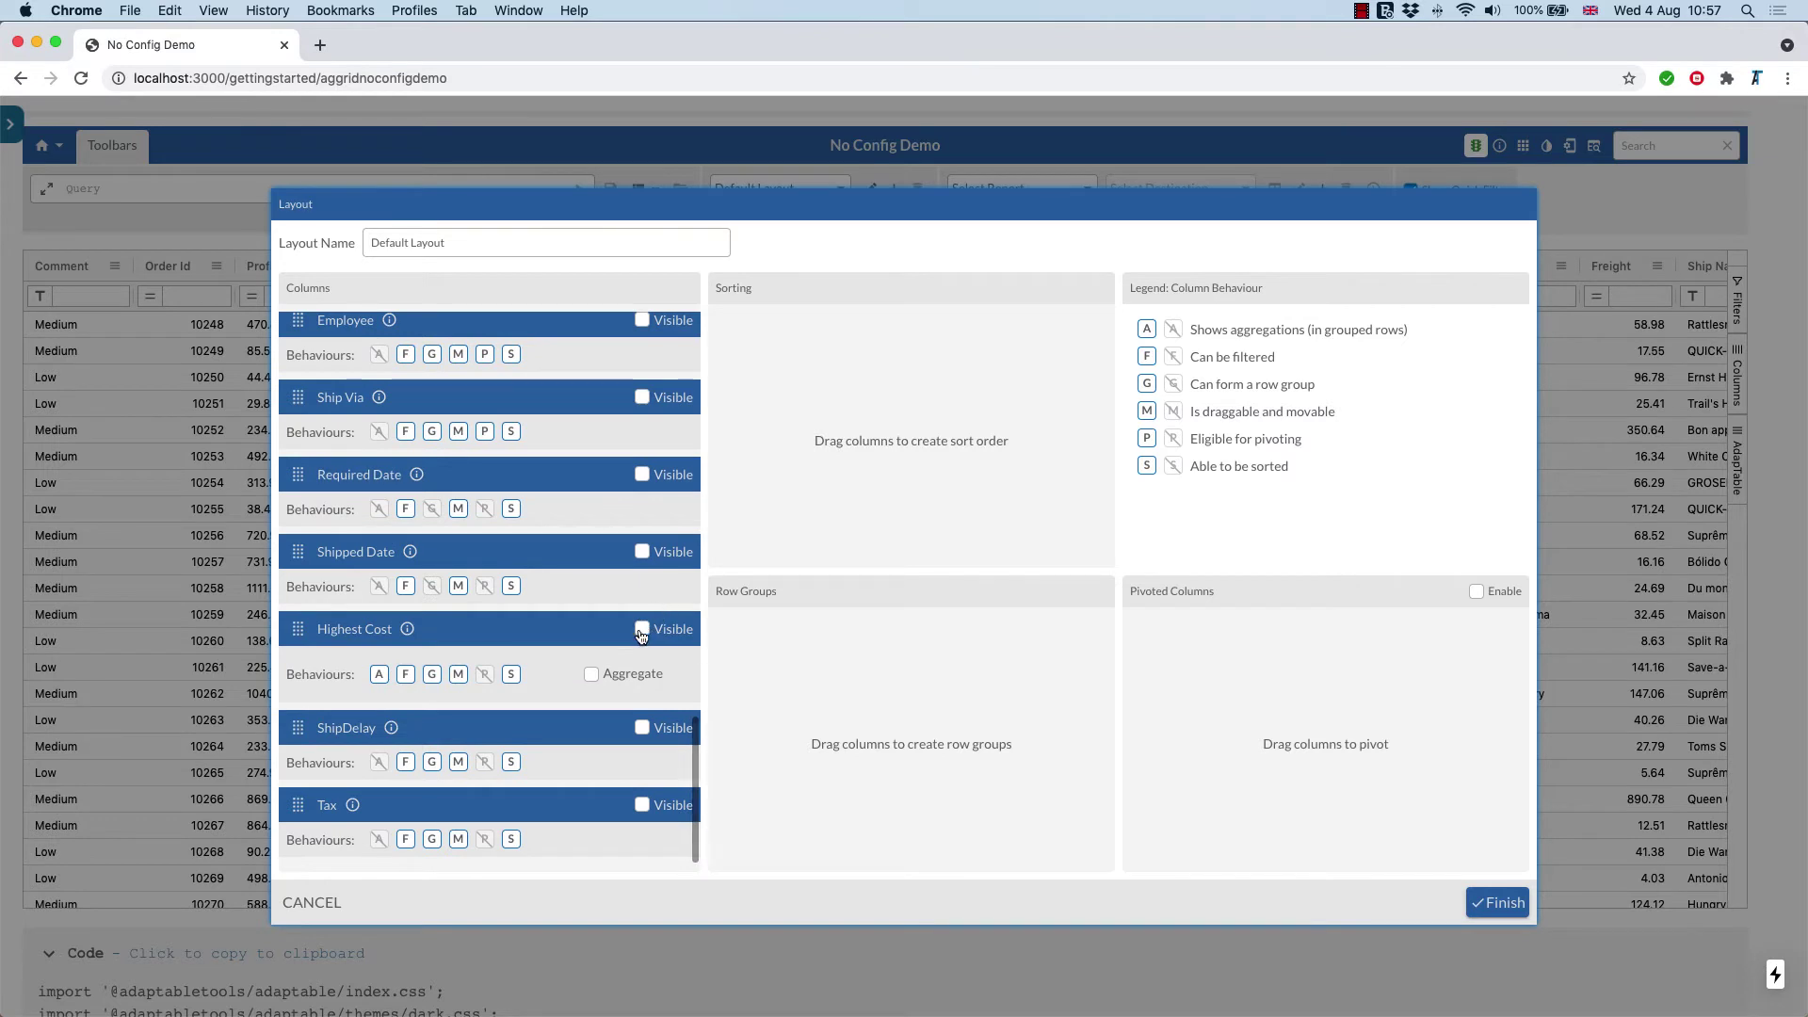
left_click(641, 730)
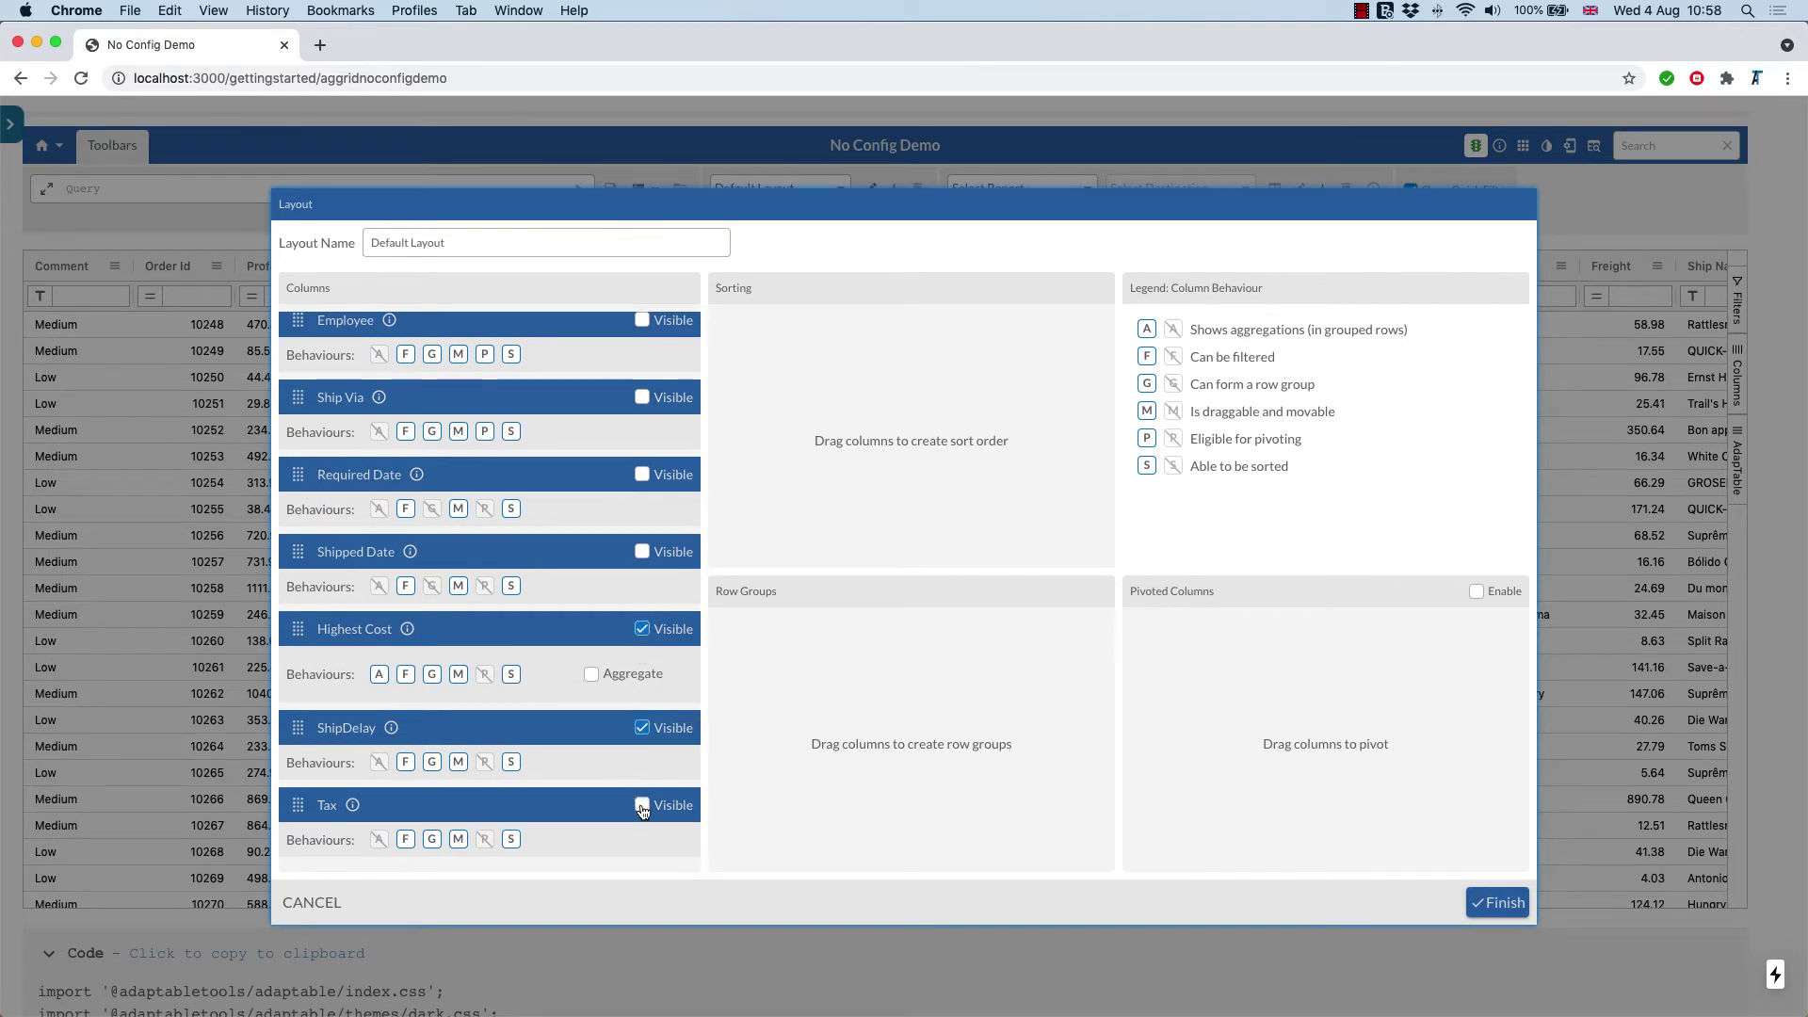
left_click(642, 806)
Step: Reorder the layout so Tax and ShipDelay follow Comment and Highest Cost follows Order Chg., and finish the layout
left_click_drag(298, 629, 306, 442)
scroll(462, 681, "down", 10)
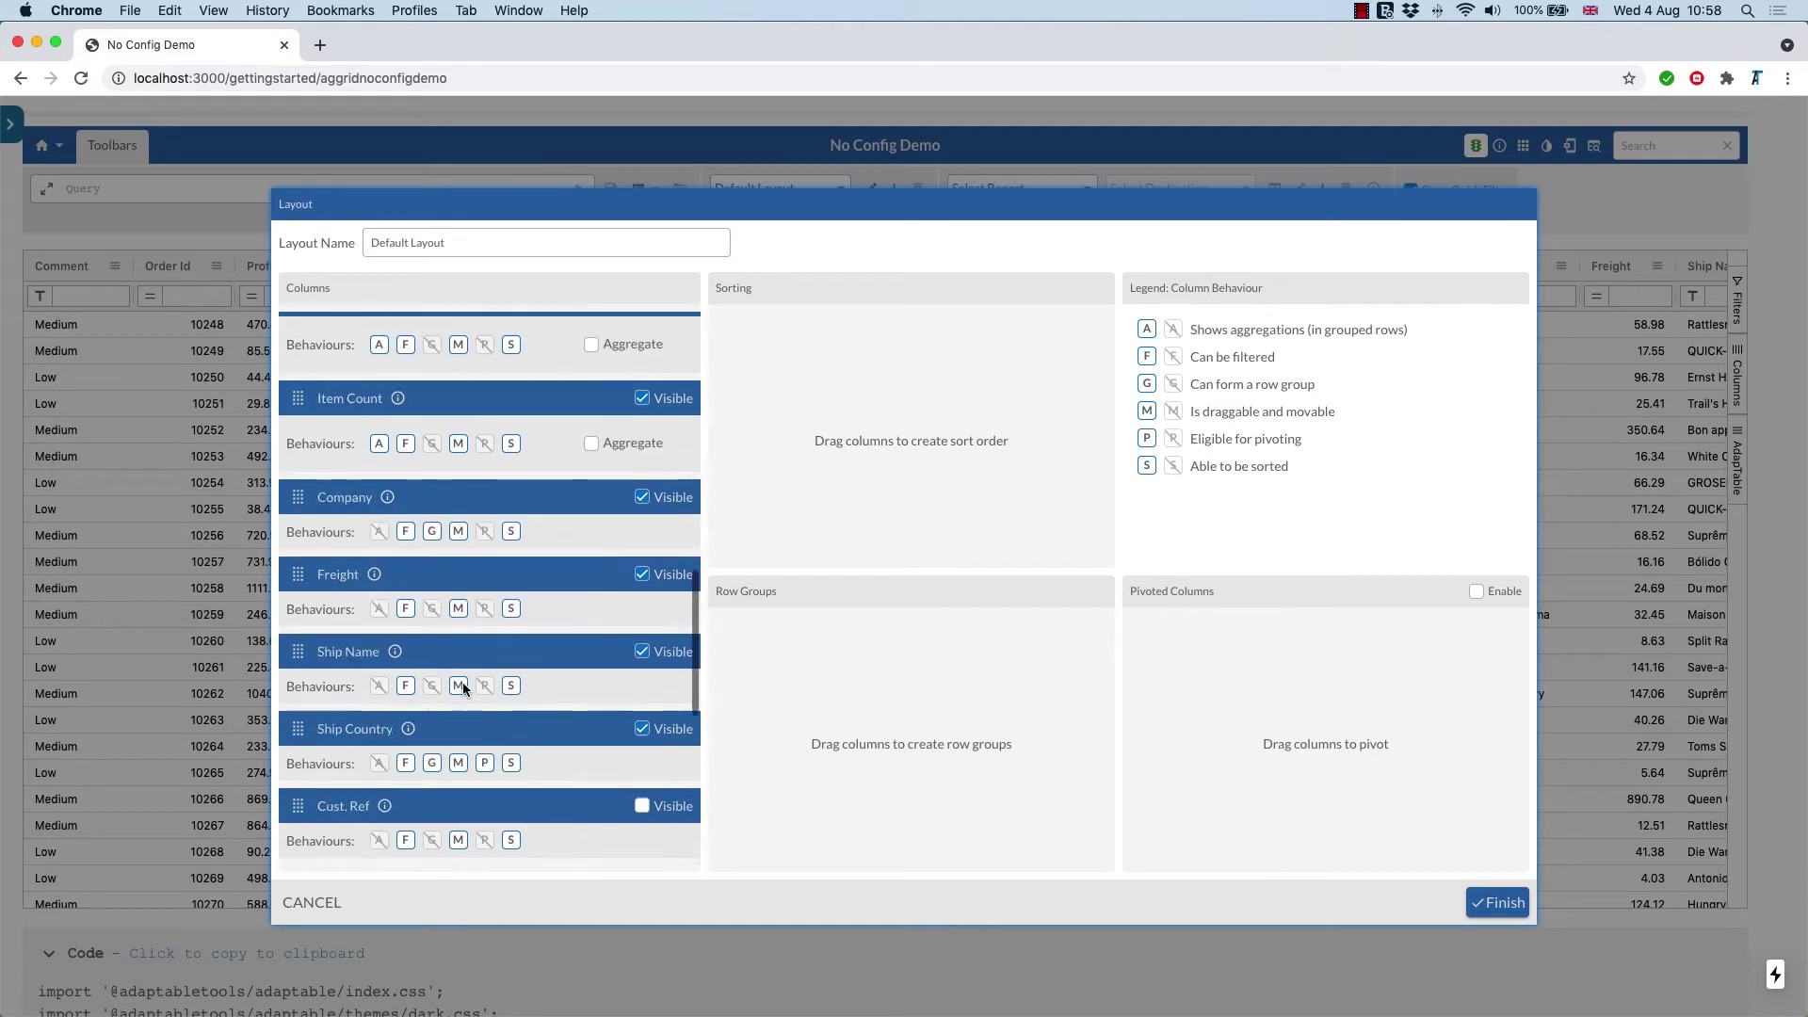
left_click_drag(310, 740, 309, 442)
scroll(476, 610, "down", 10)
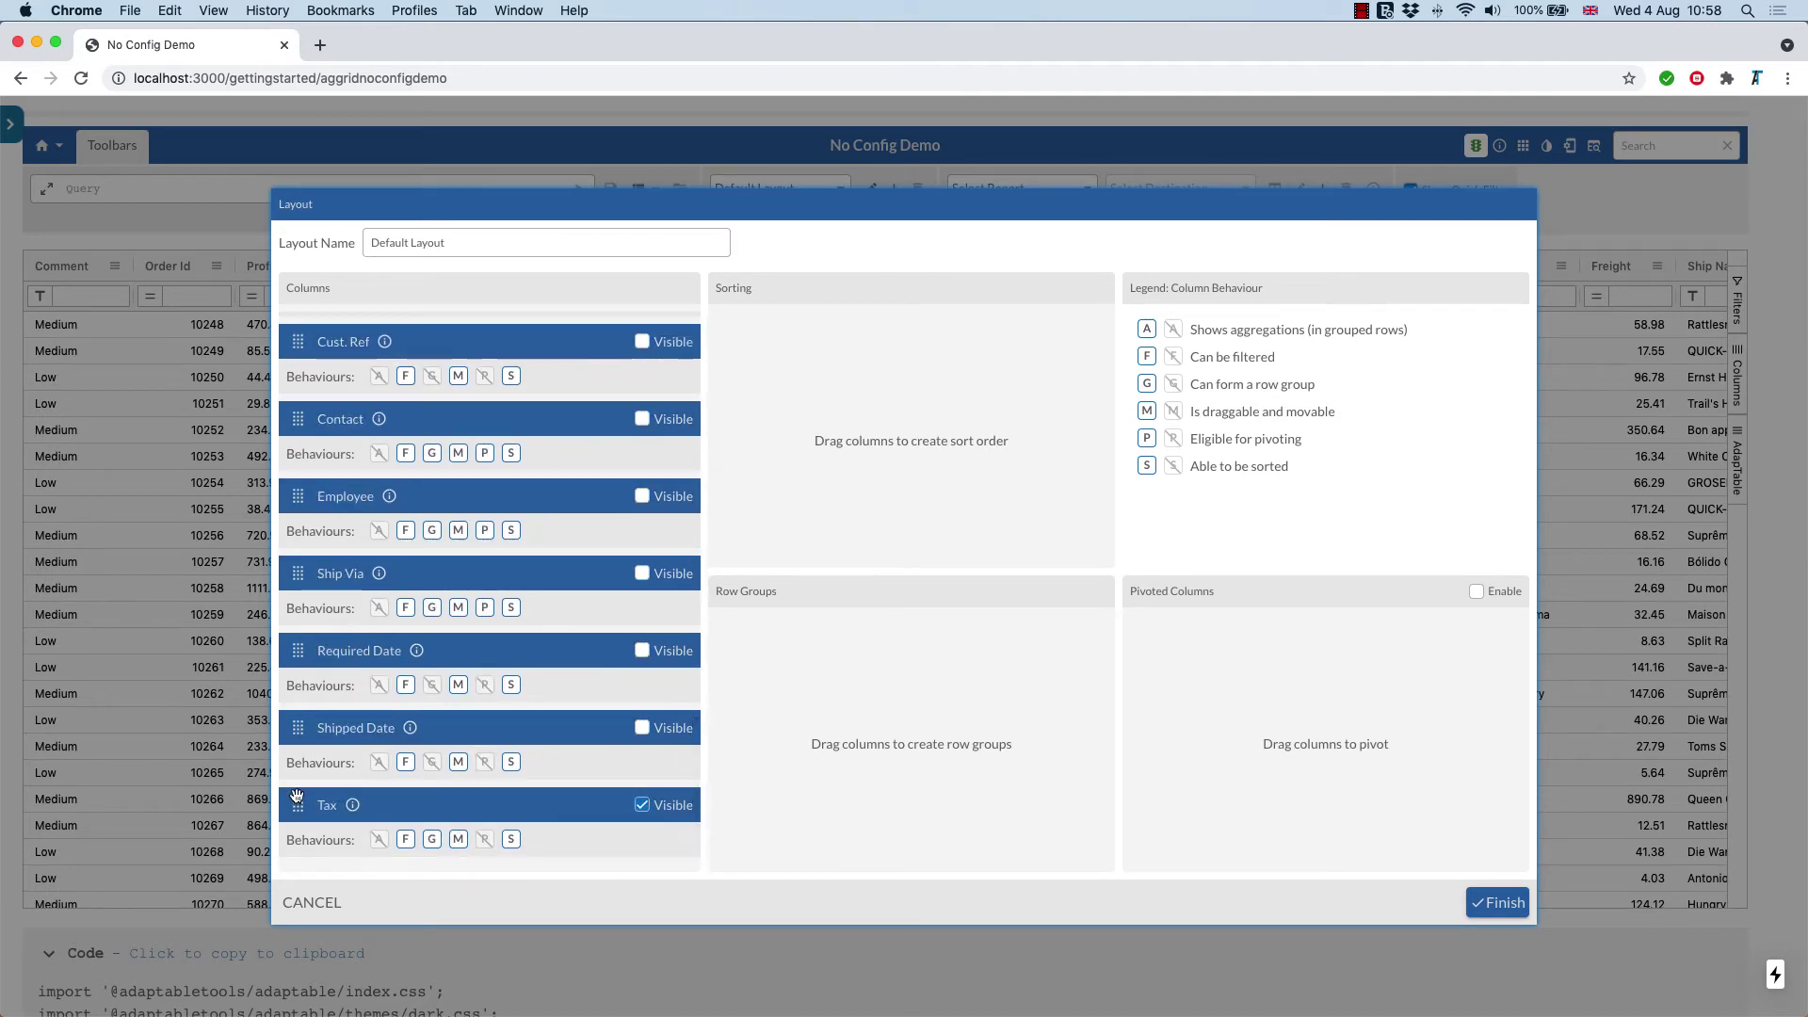
left_click_drag(299, 804, 292, 421)
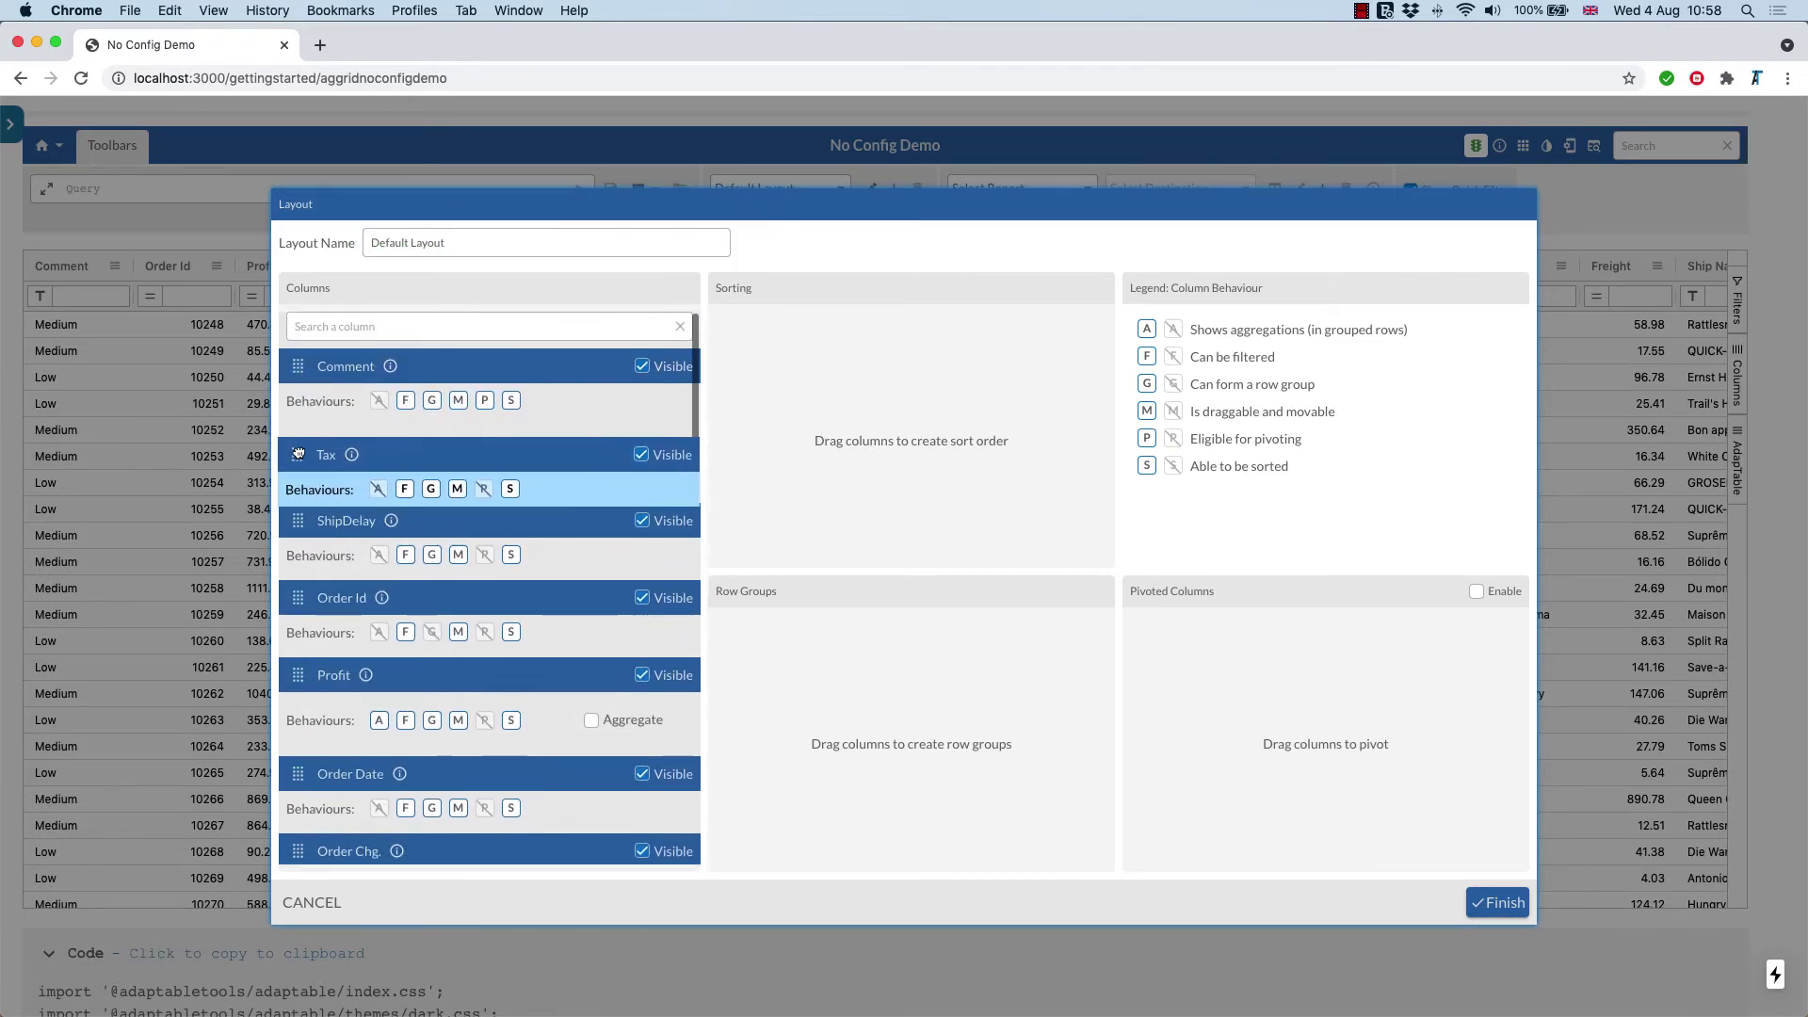
left_click(1499, 902)
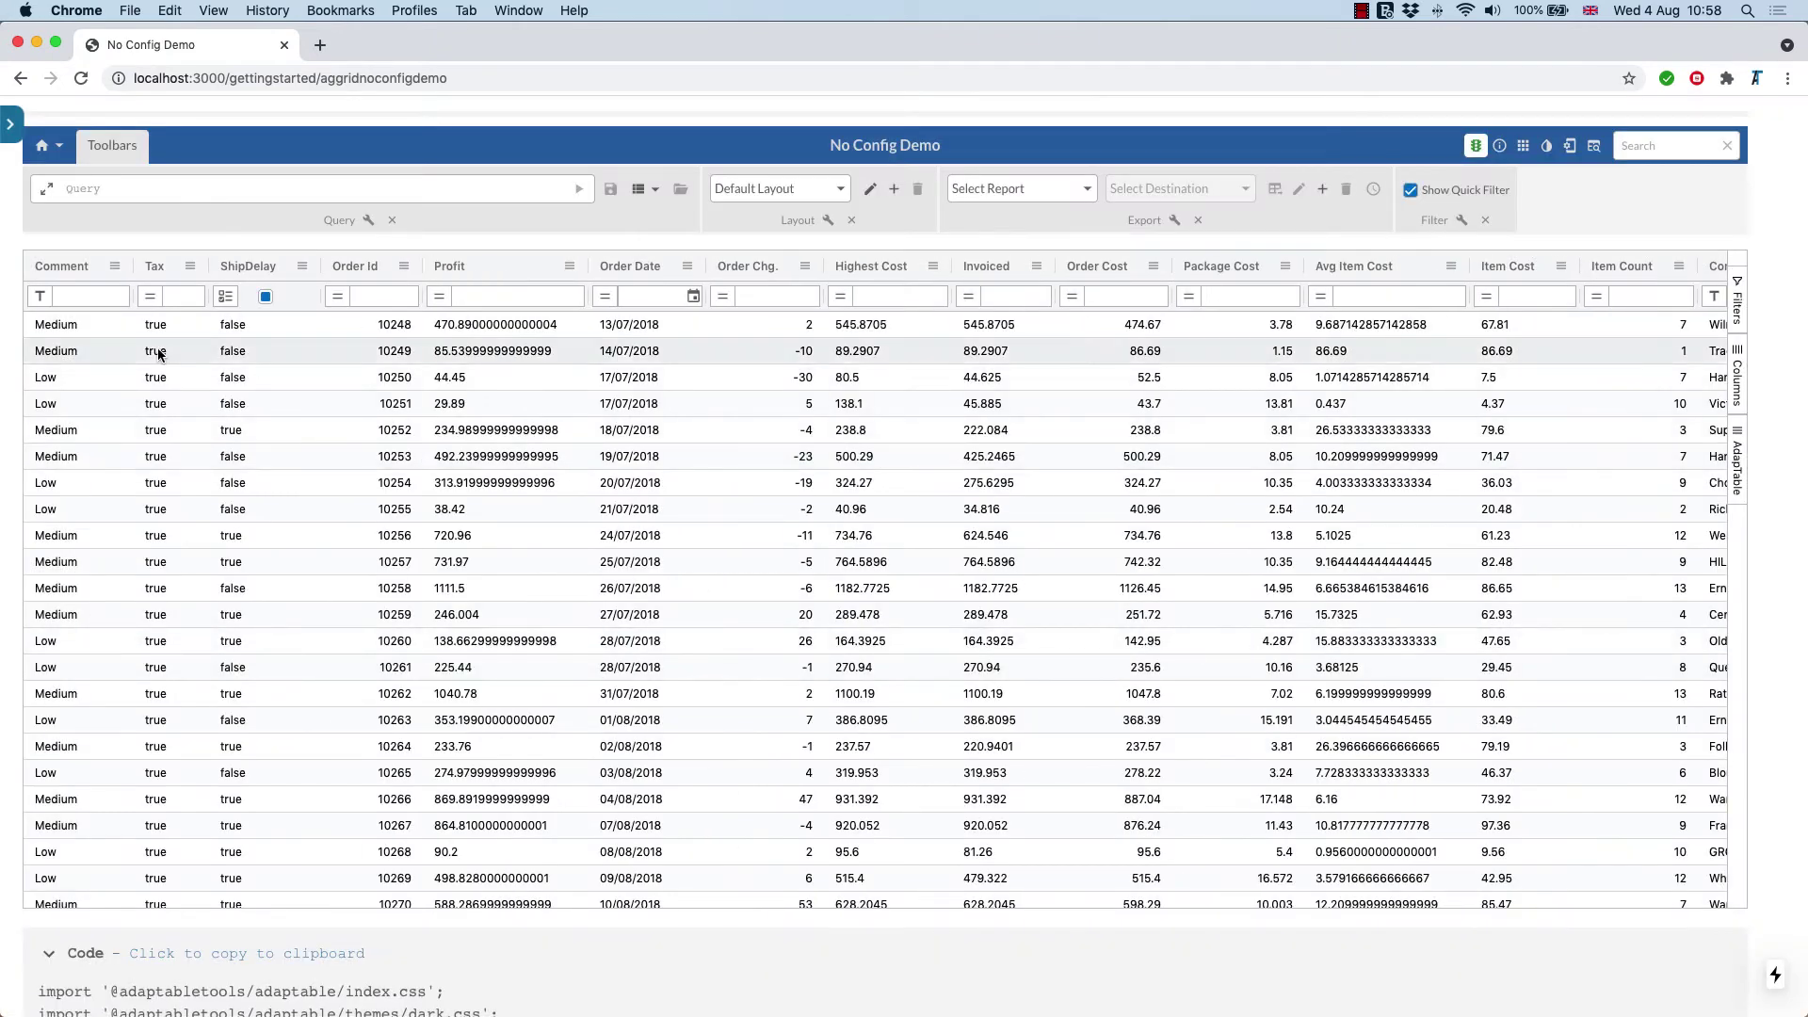
left_click(1363, 11)
left_click(1396, 51)
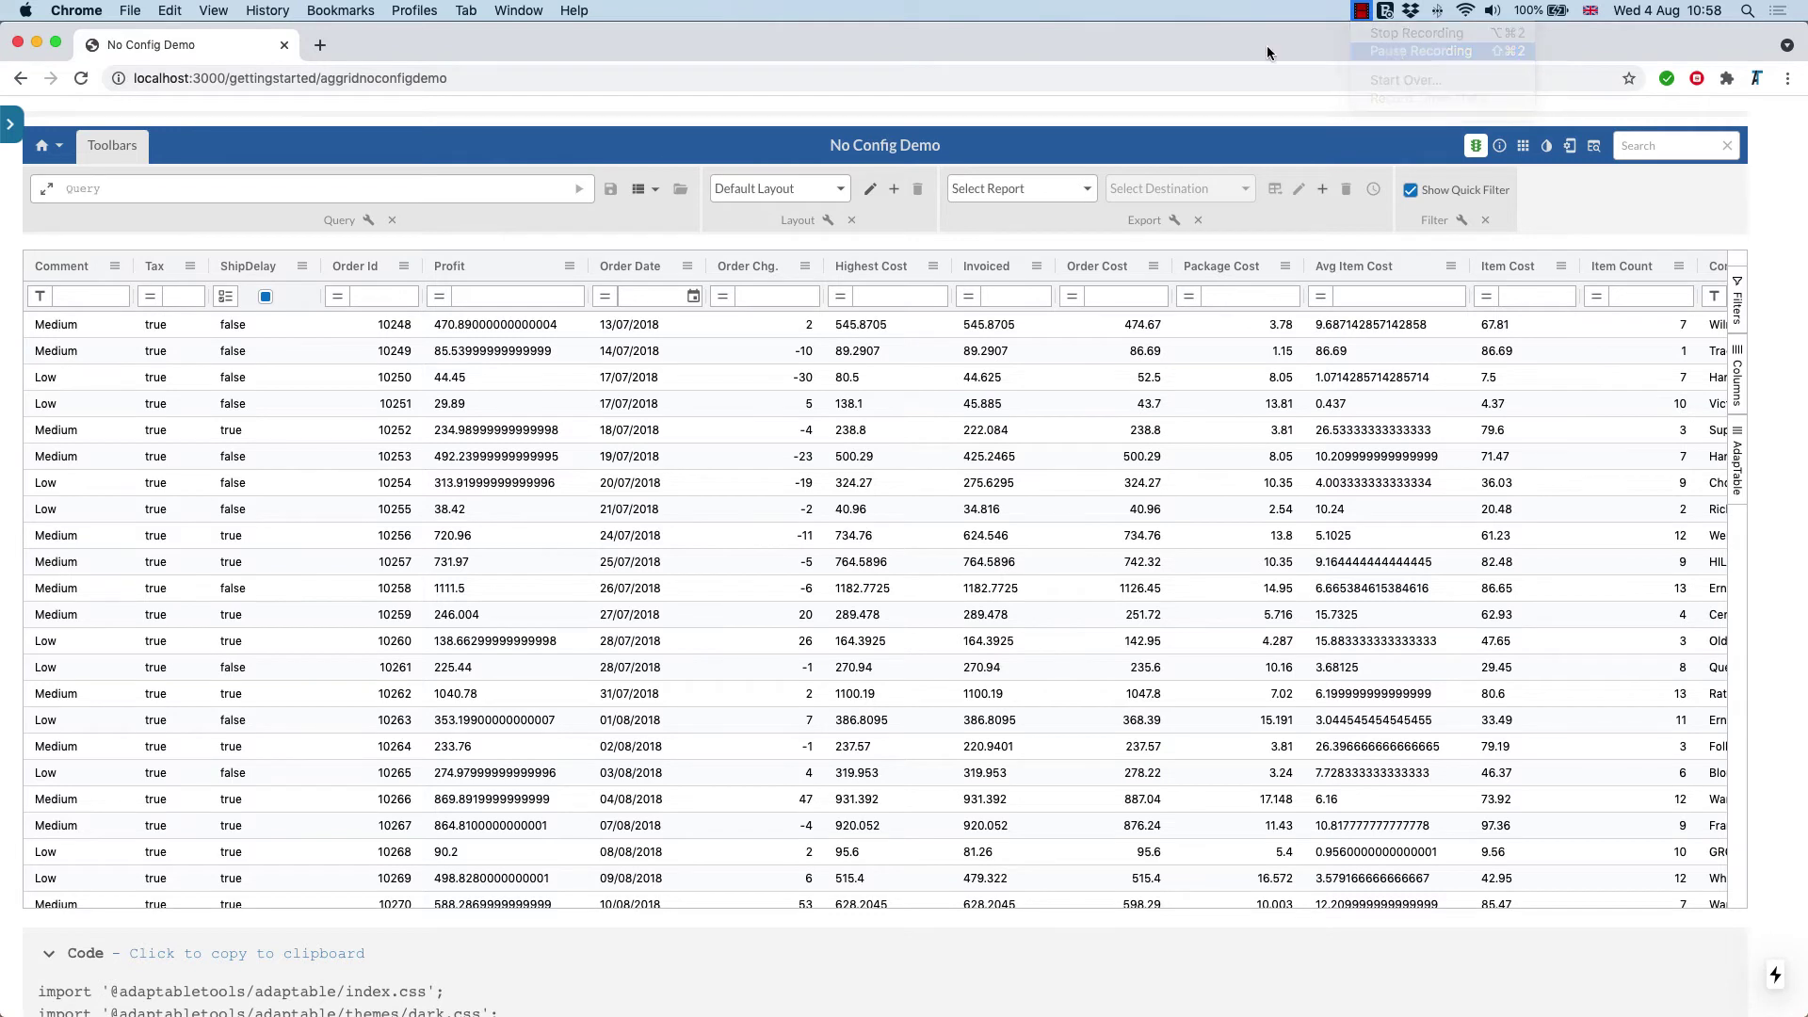
Step: Replace the Tax calculated column's expression with [Profit] < 0? 0: [Profit]*0.2, finish the edit and close the calculated column list
left_click(190, 271)
left_click(257, 488)
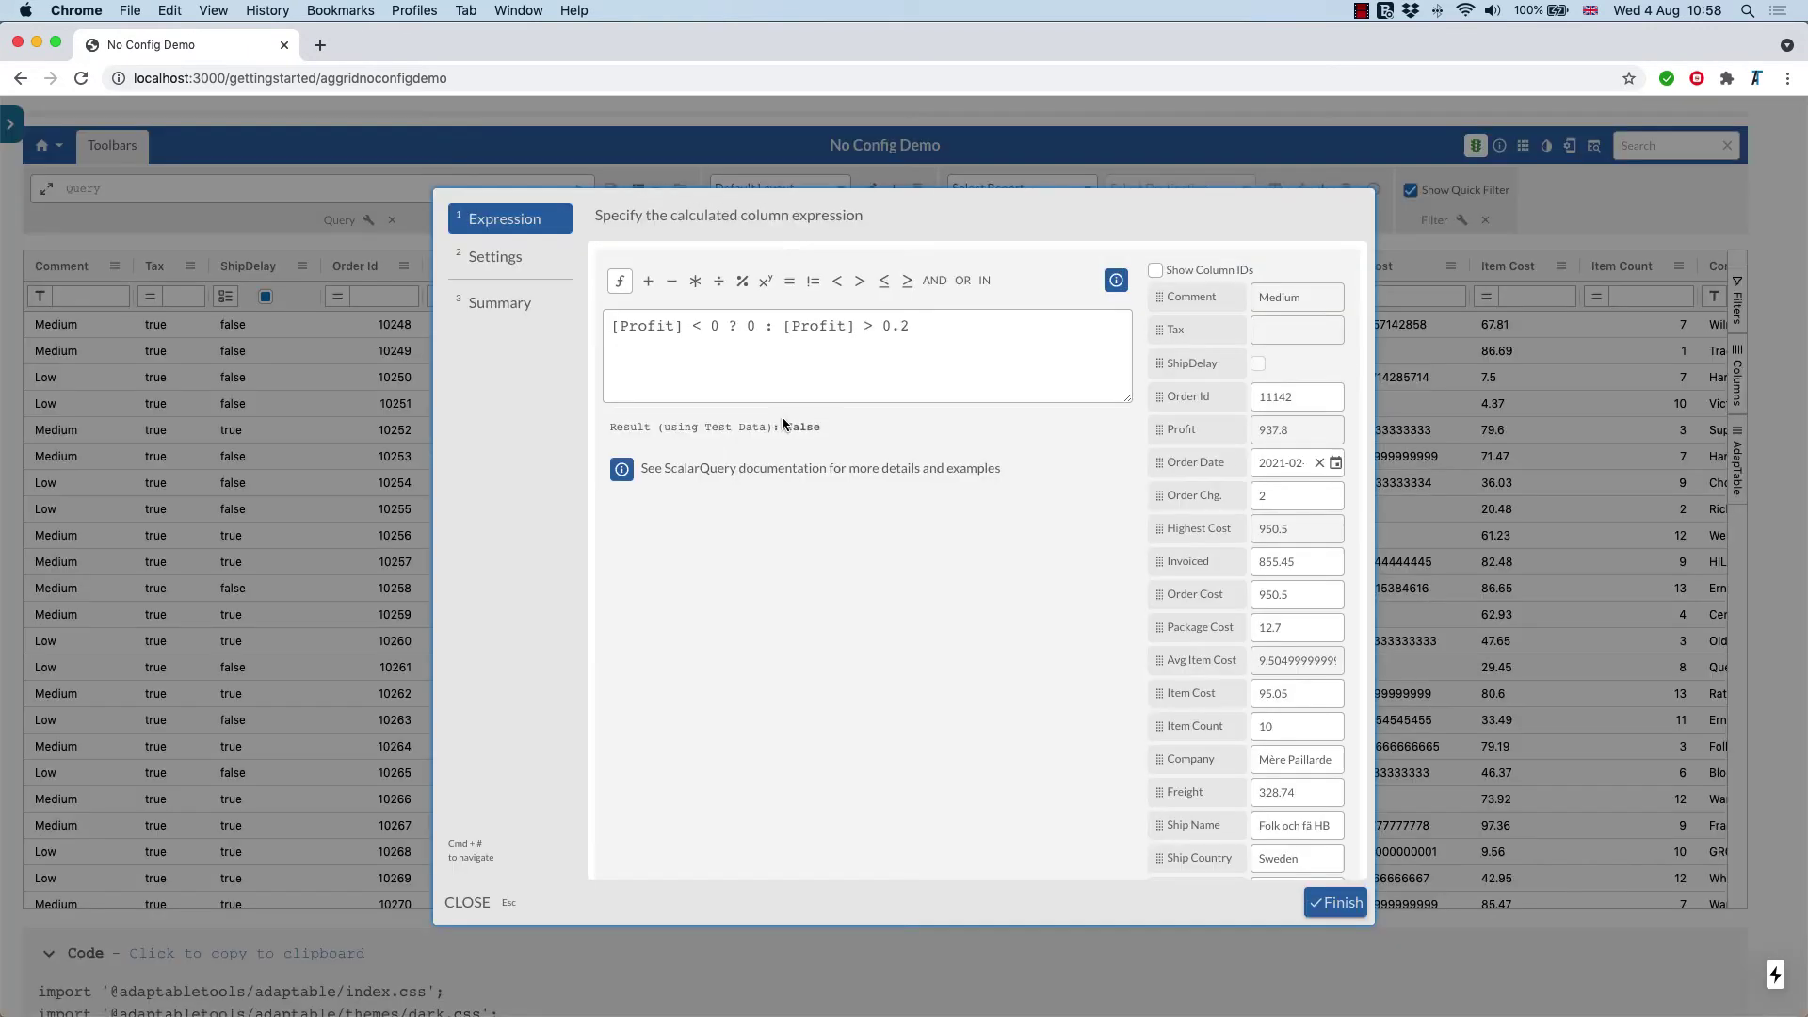
left_click_drag(924, 325, 499, 299)
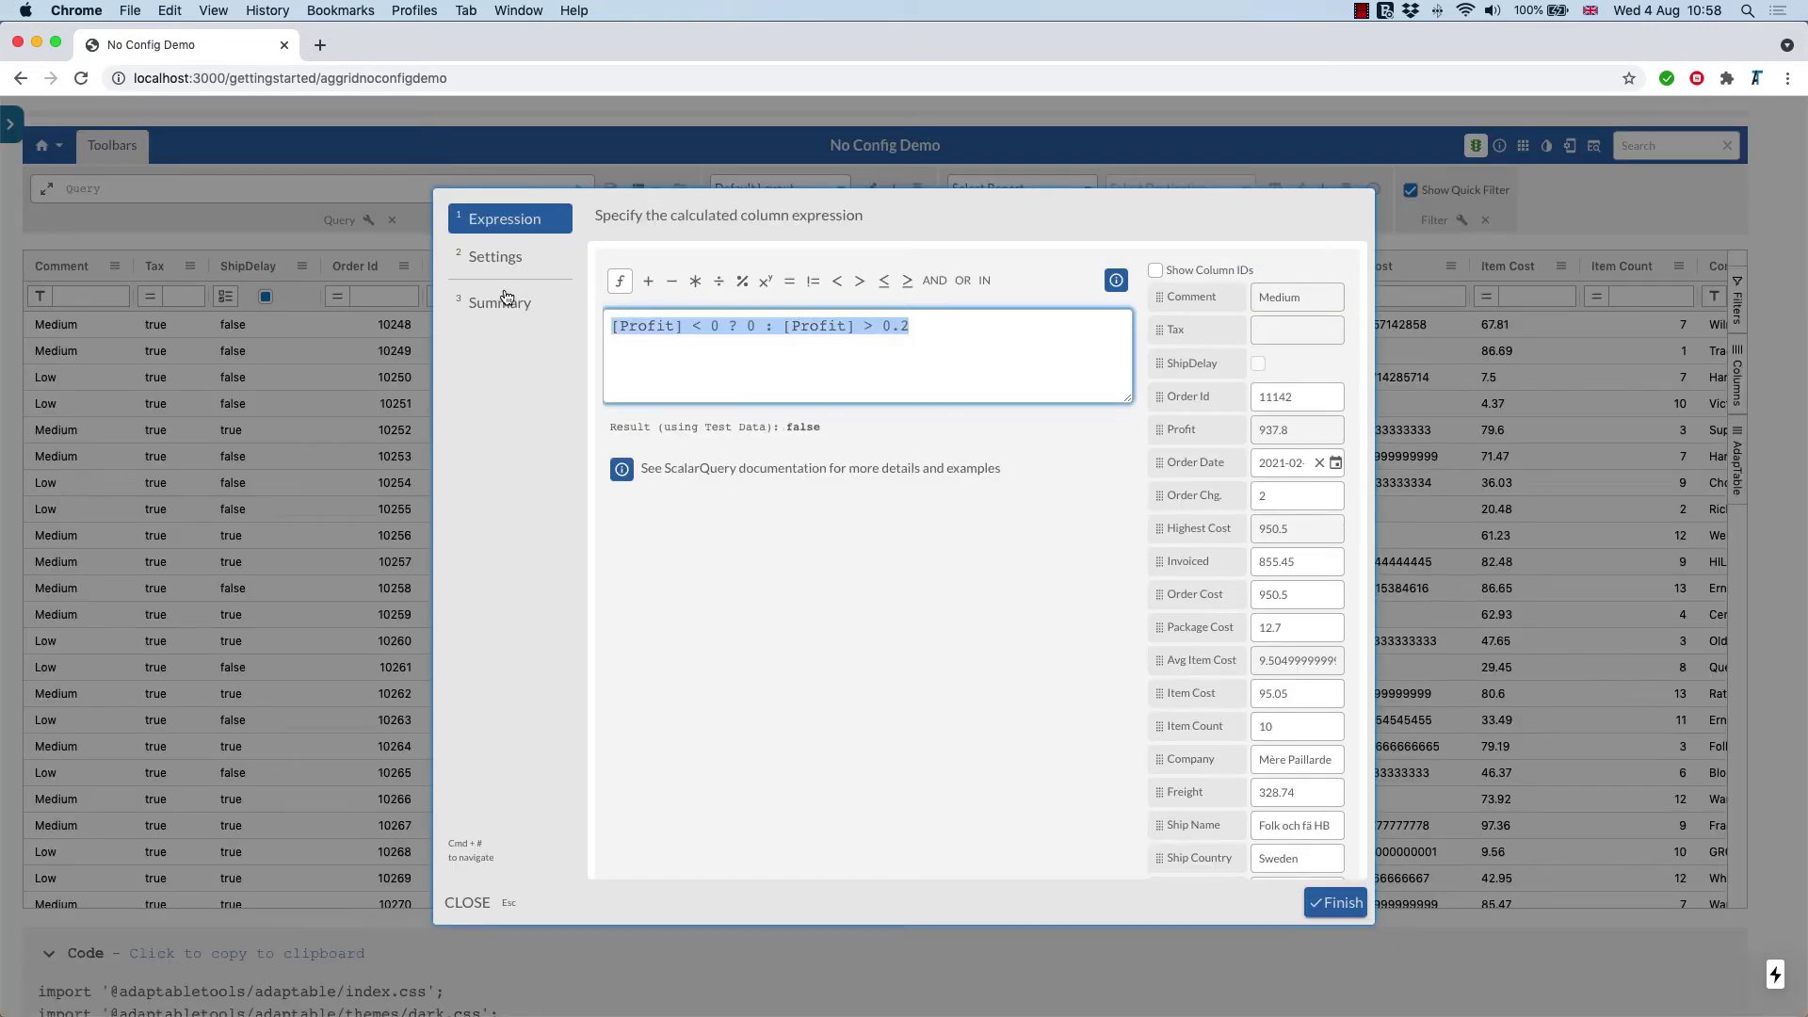
key("BackSpace")
type("[Profit] < 0? 0:  [Profit]*0.2")
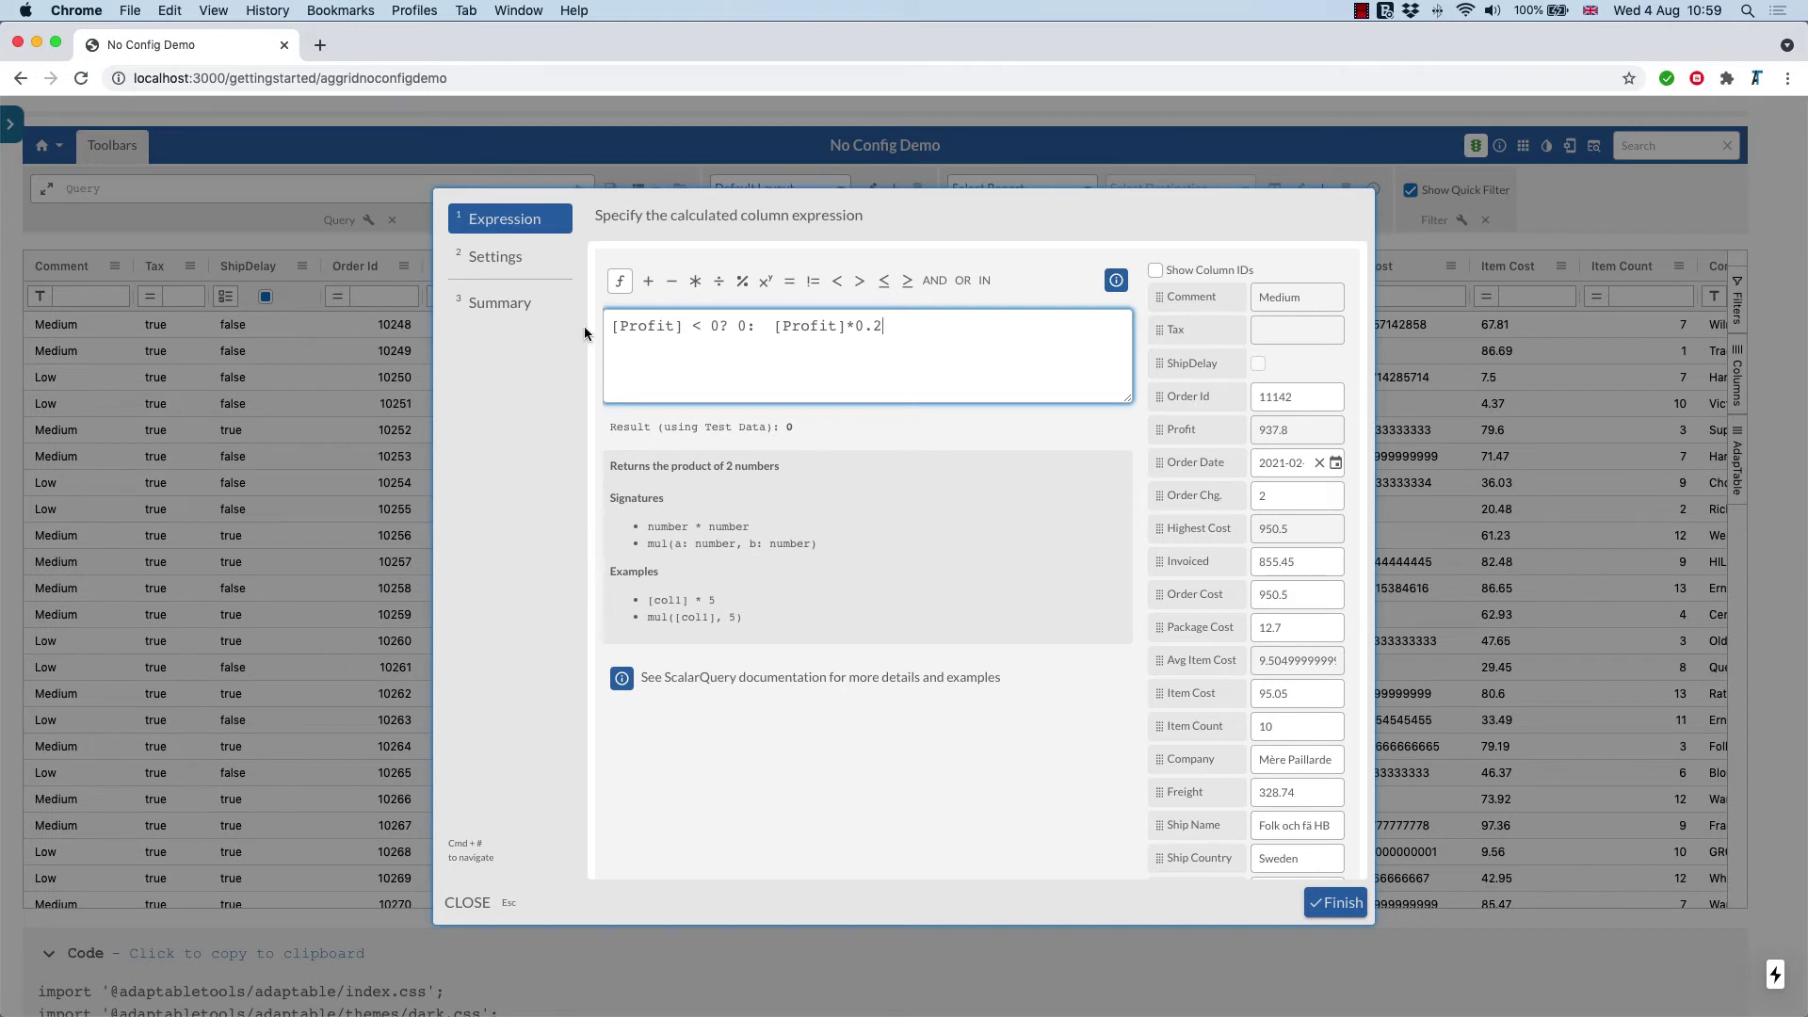
left_click(492, 256)
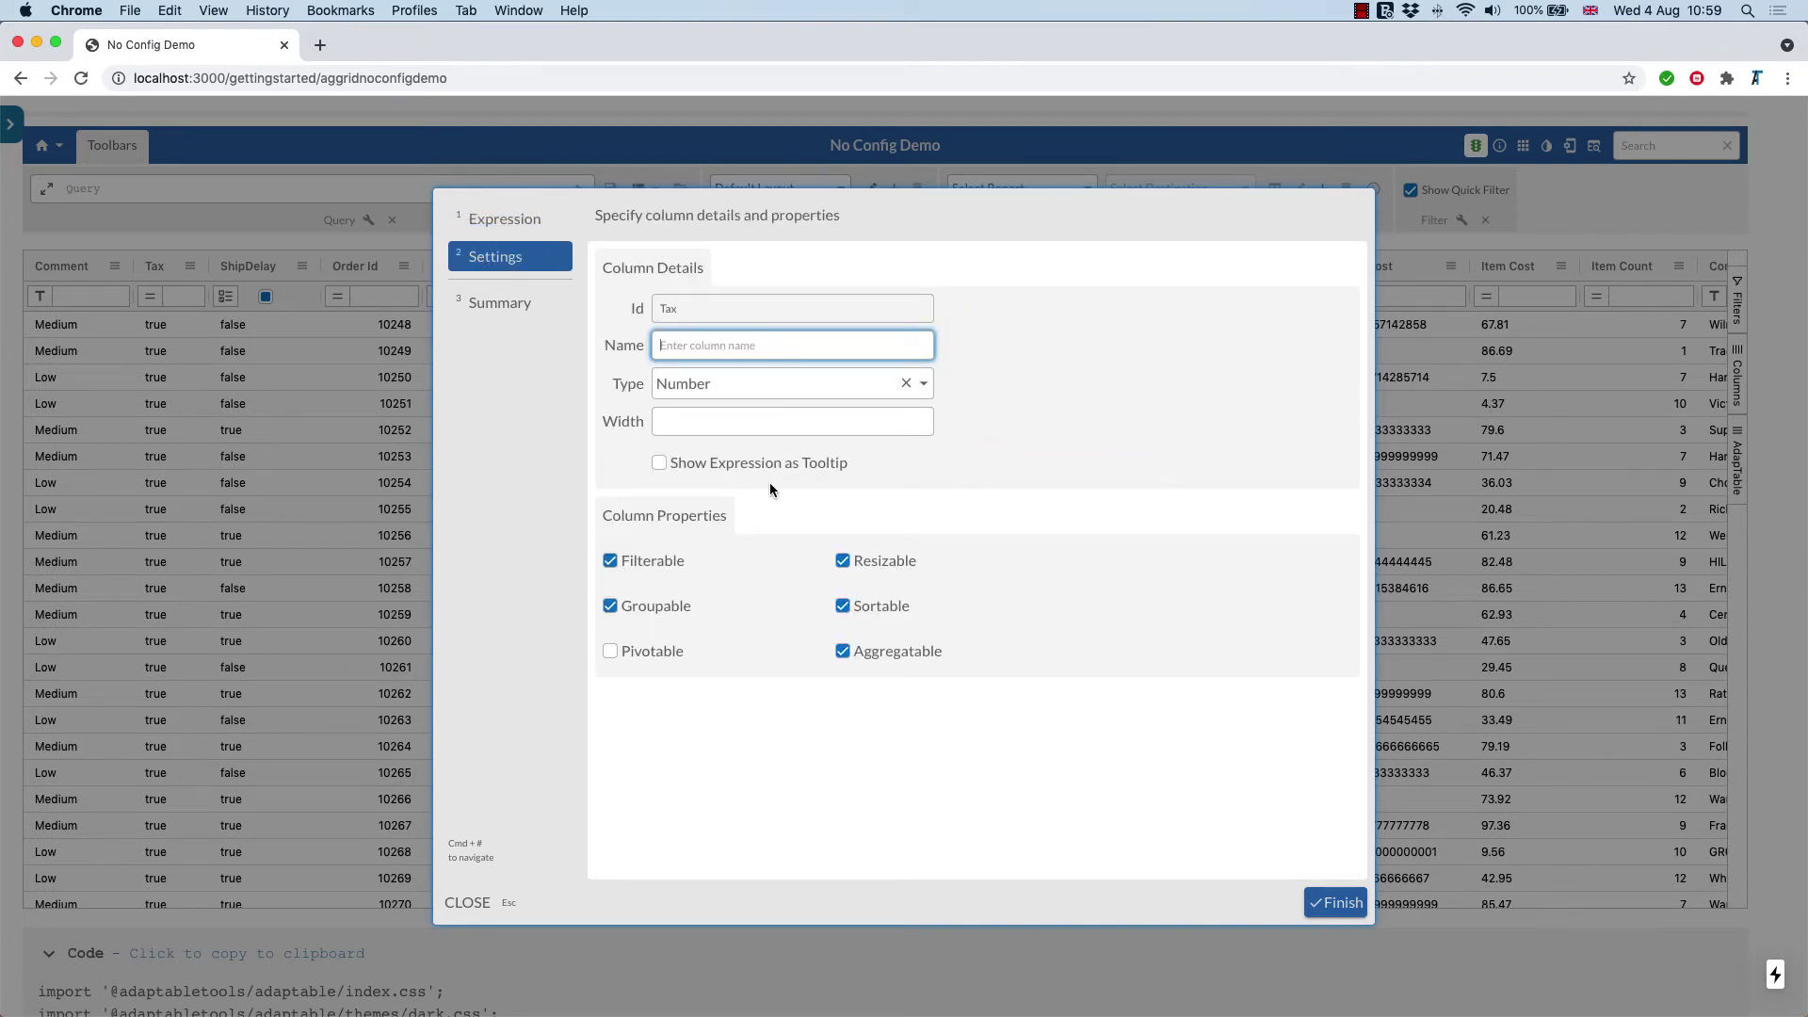
left_click(1328, 904)
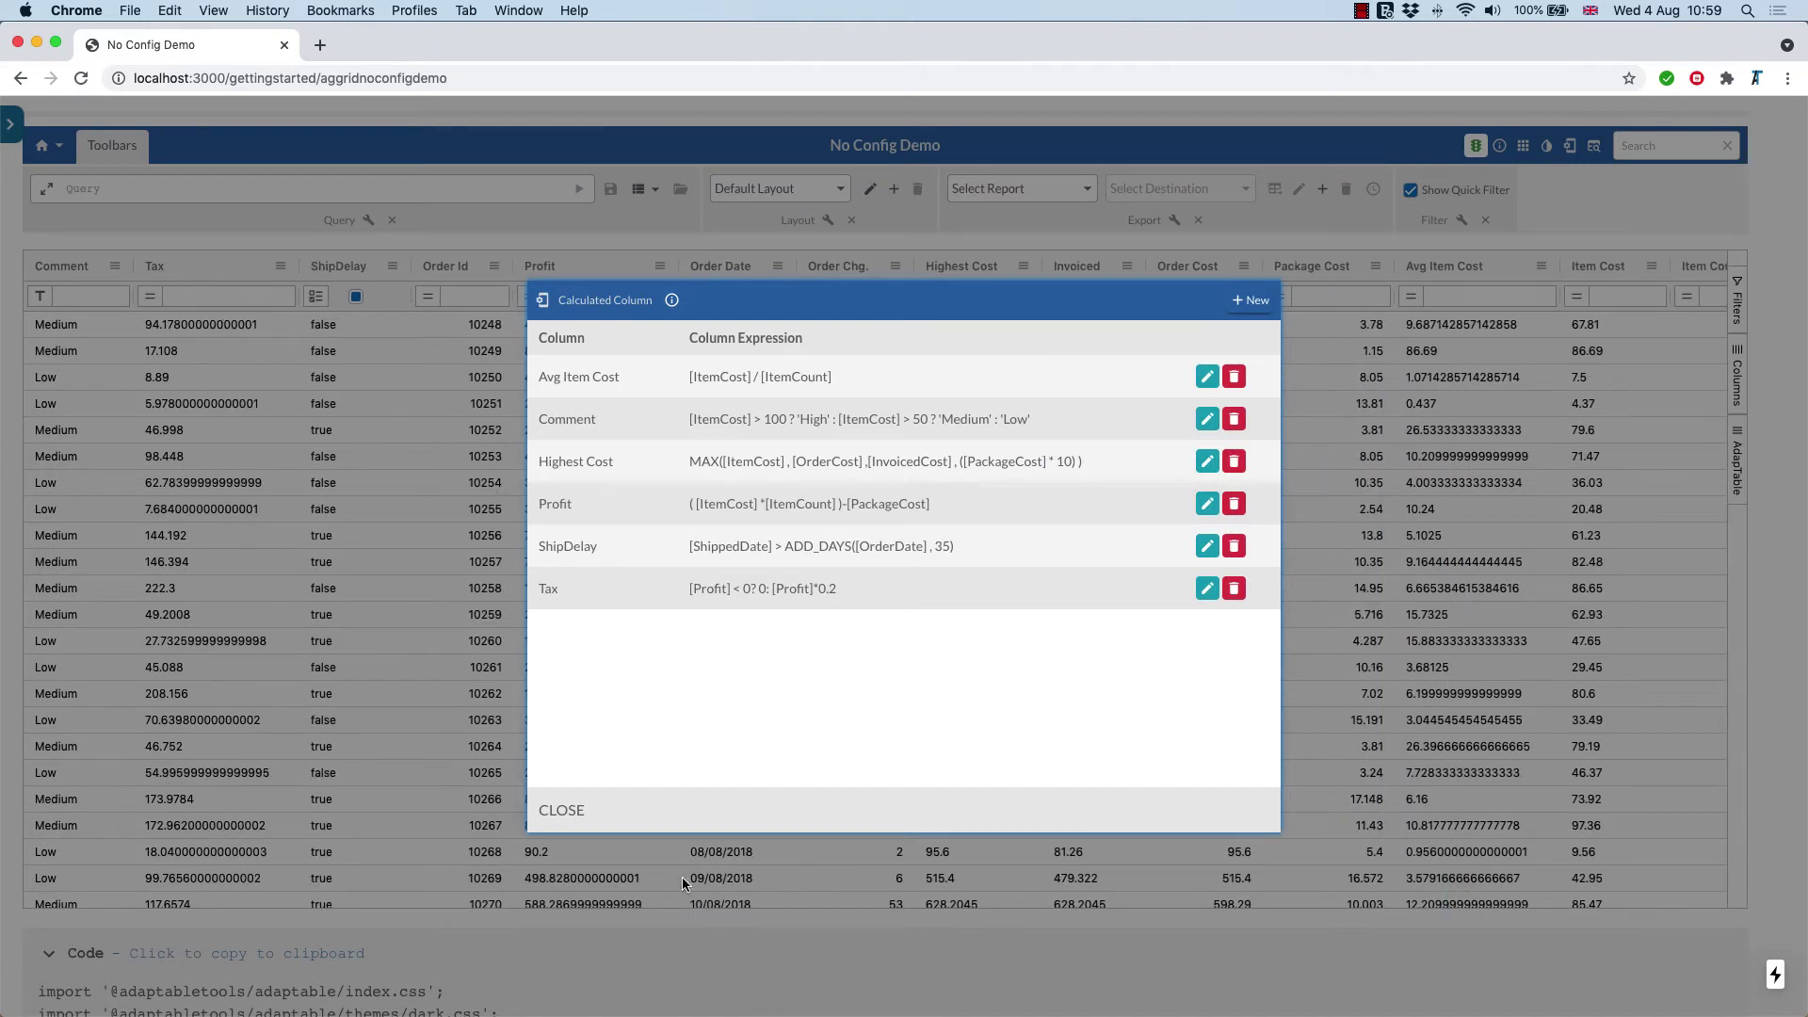
left_click(567, 815)
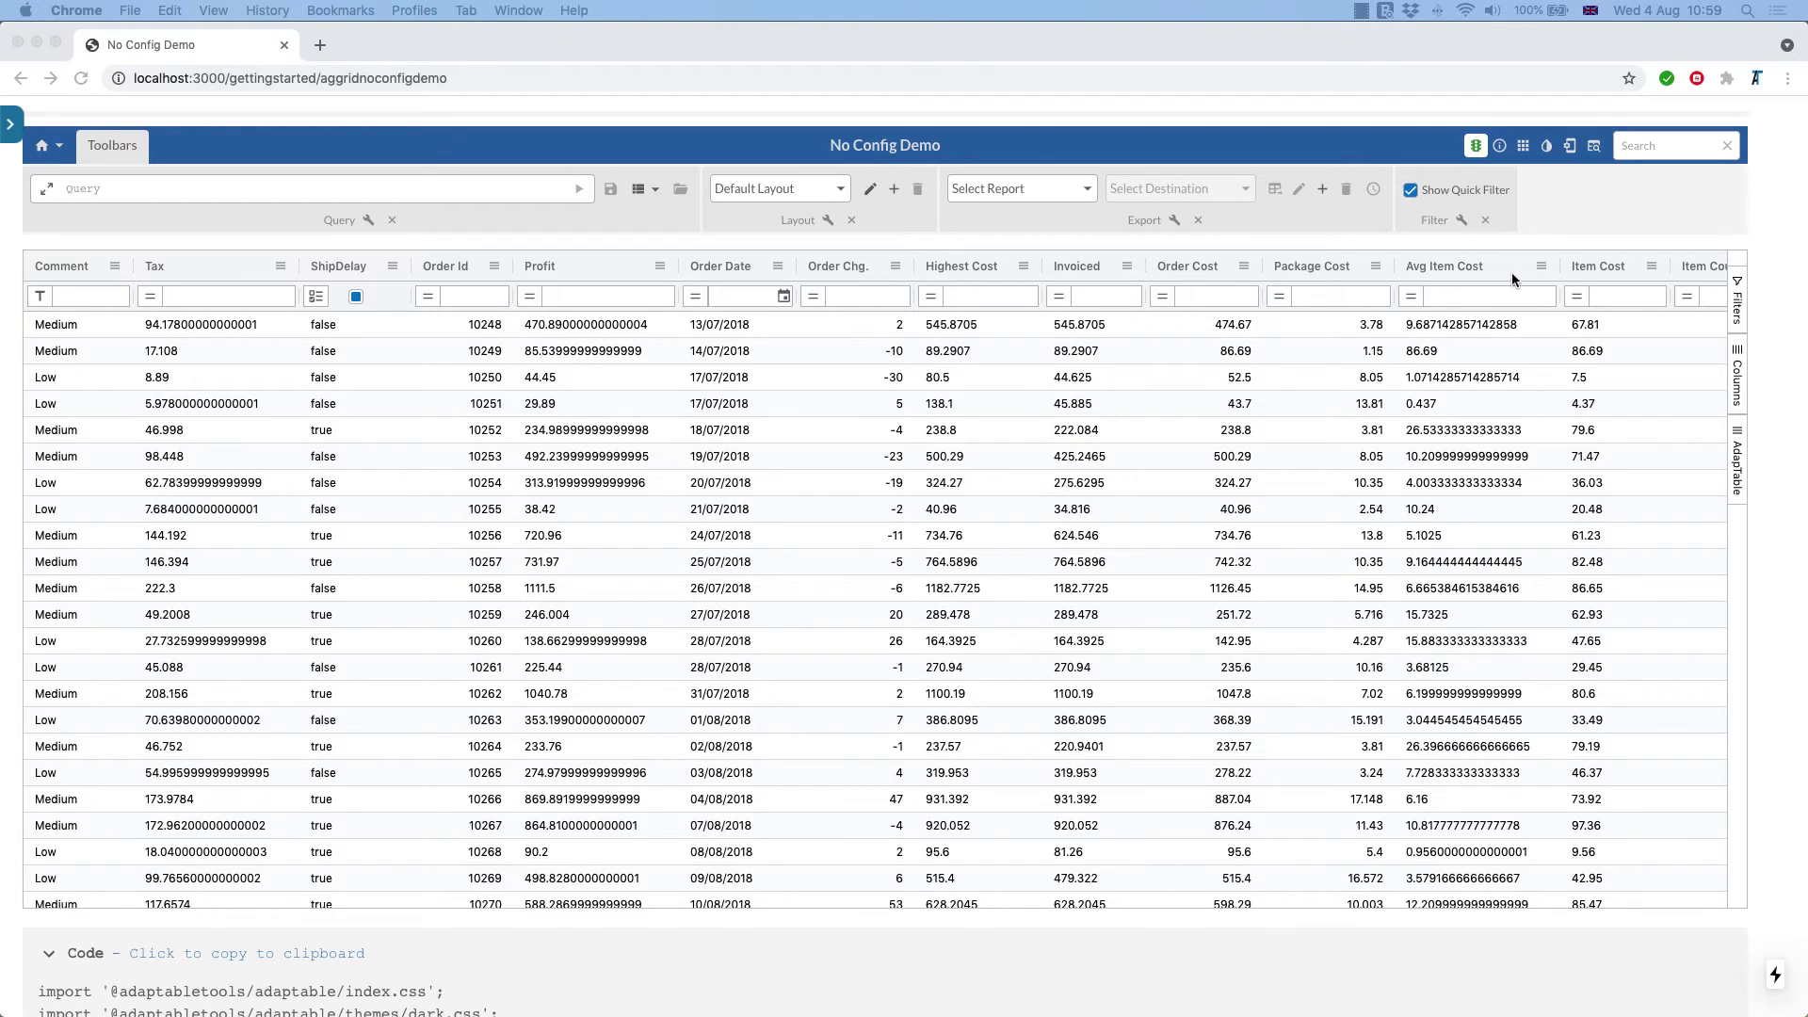
Step: Start a new column format scoped to the Highest Cost, Profit and Avg Item Cost columns
left_click(57, 149)
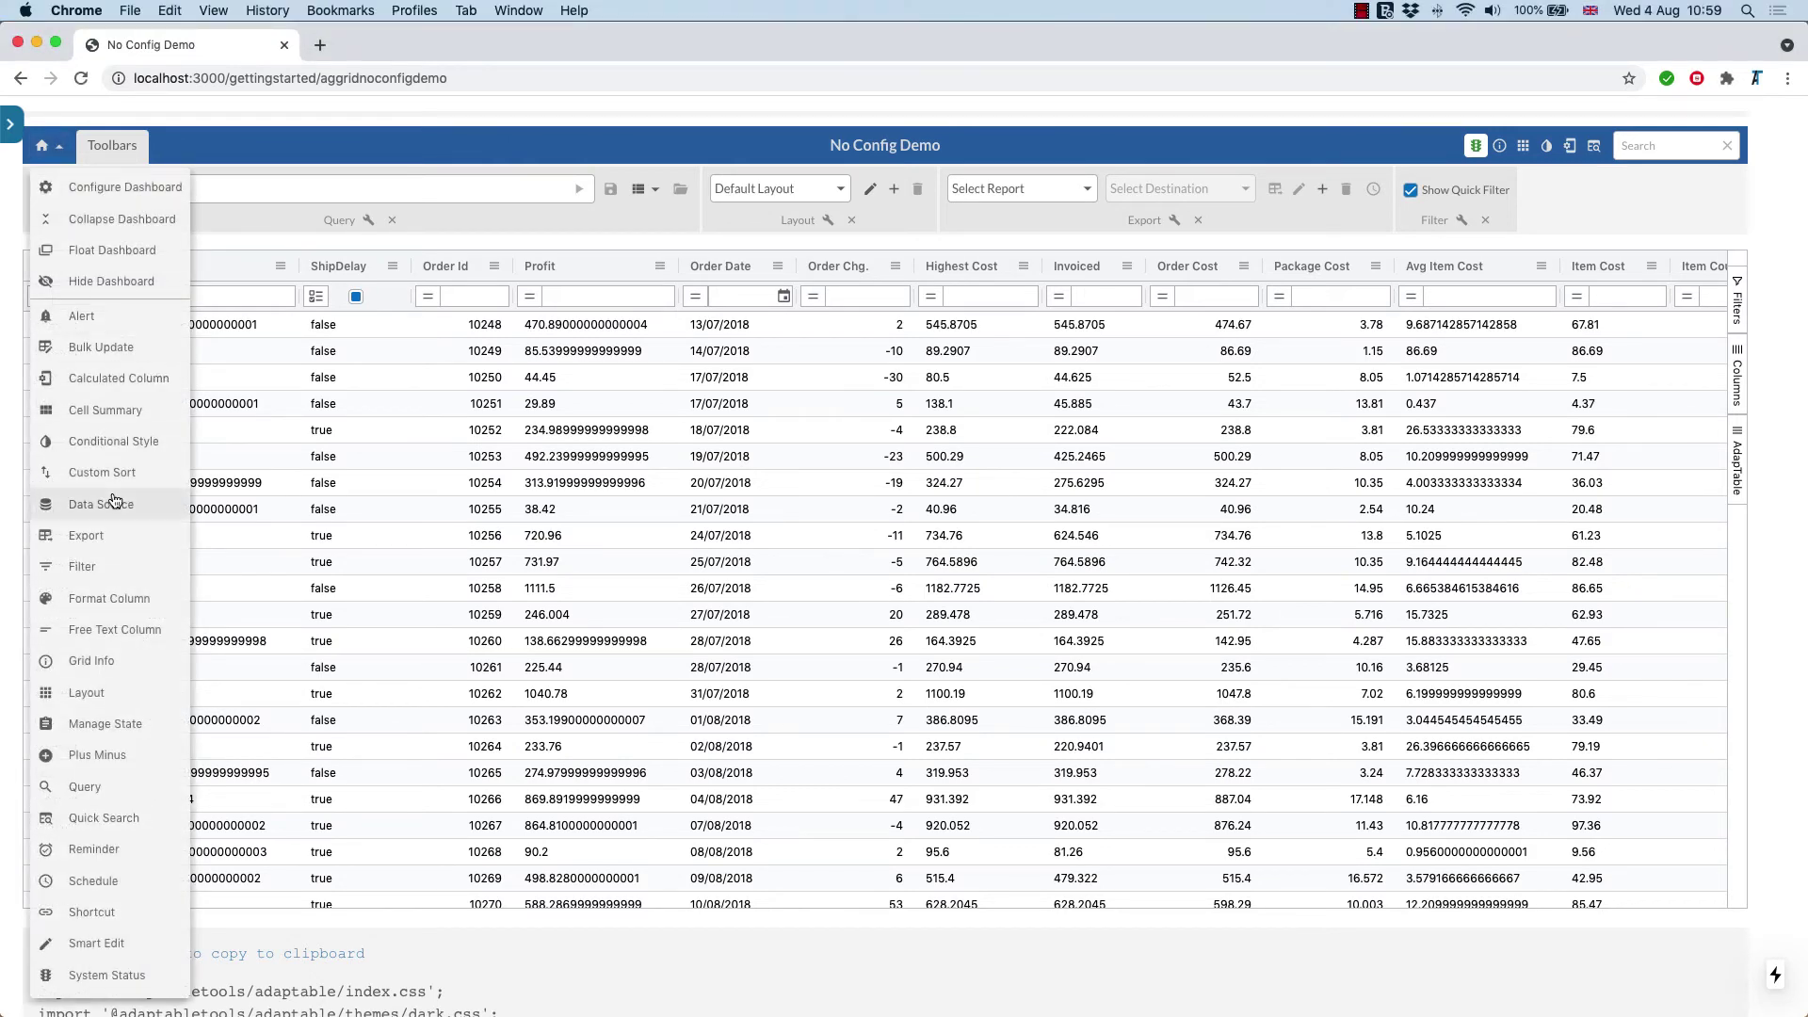
left_click(94, 600)
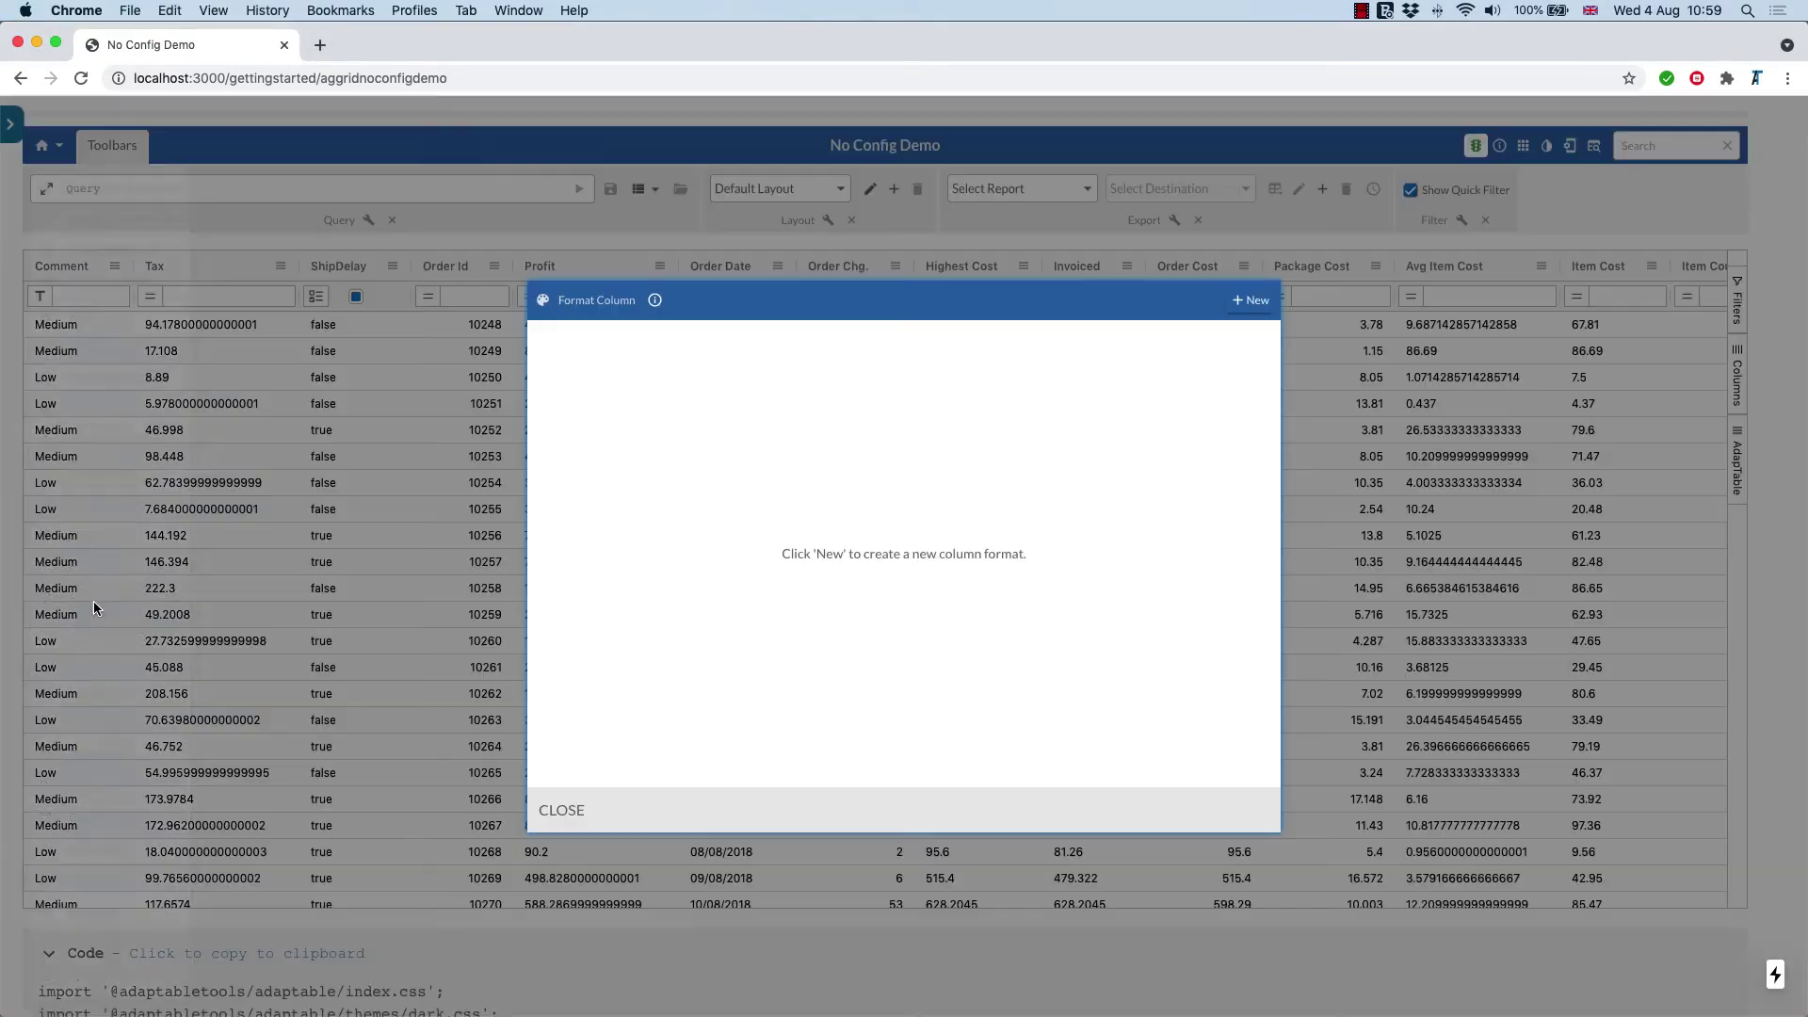
left_click(1241, 301)
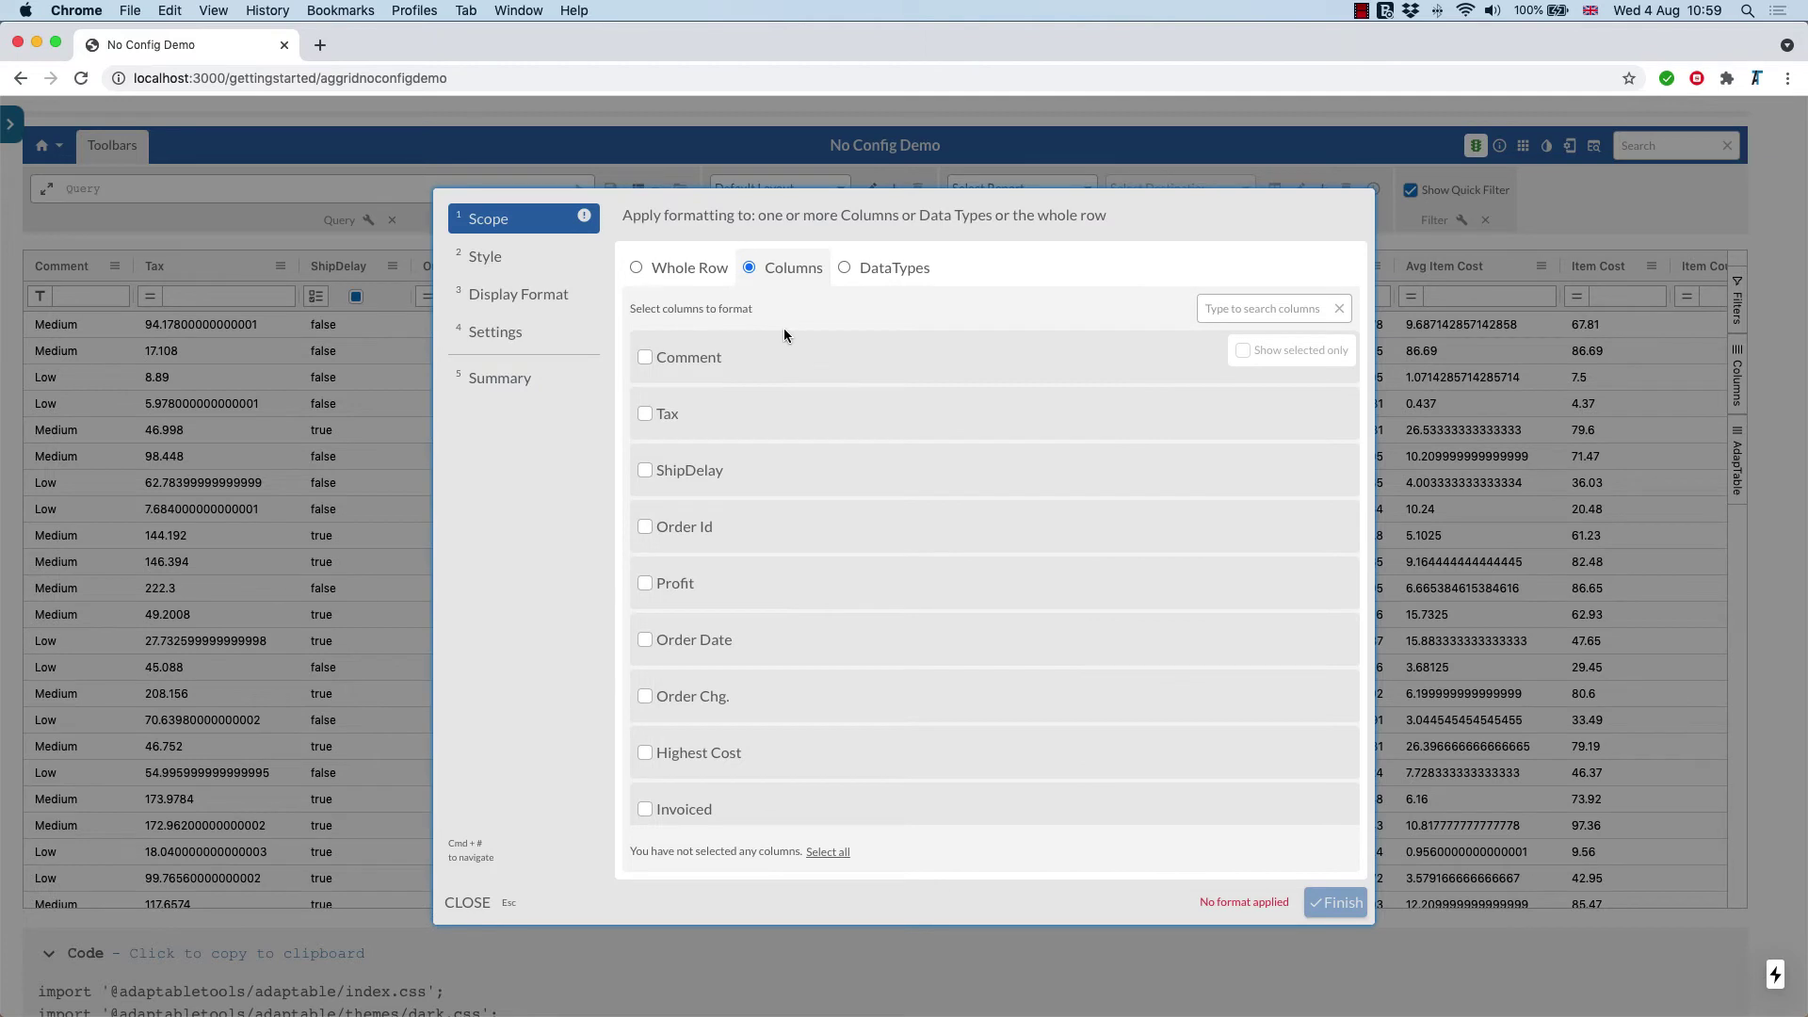
scroll(746, 490, "down", 2)
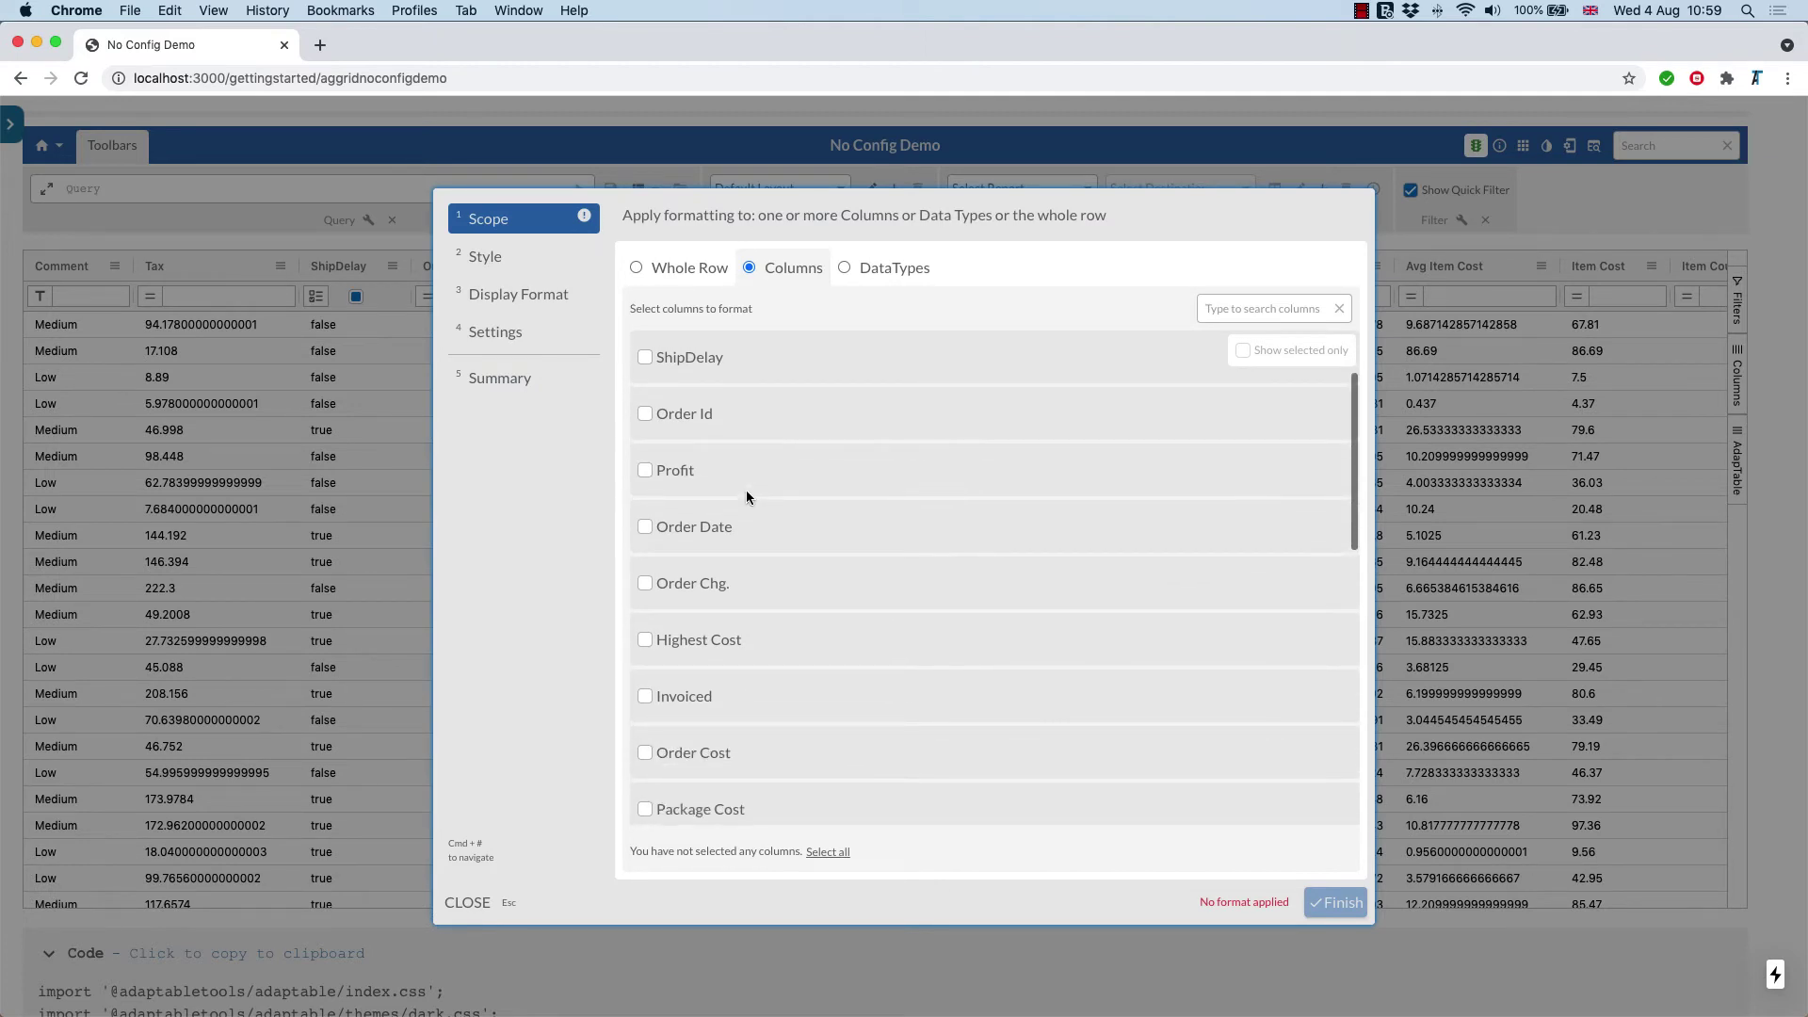
left_click(644, 644)
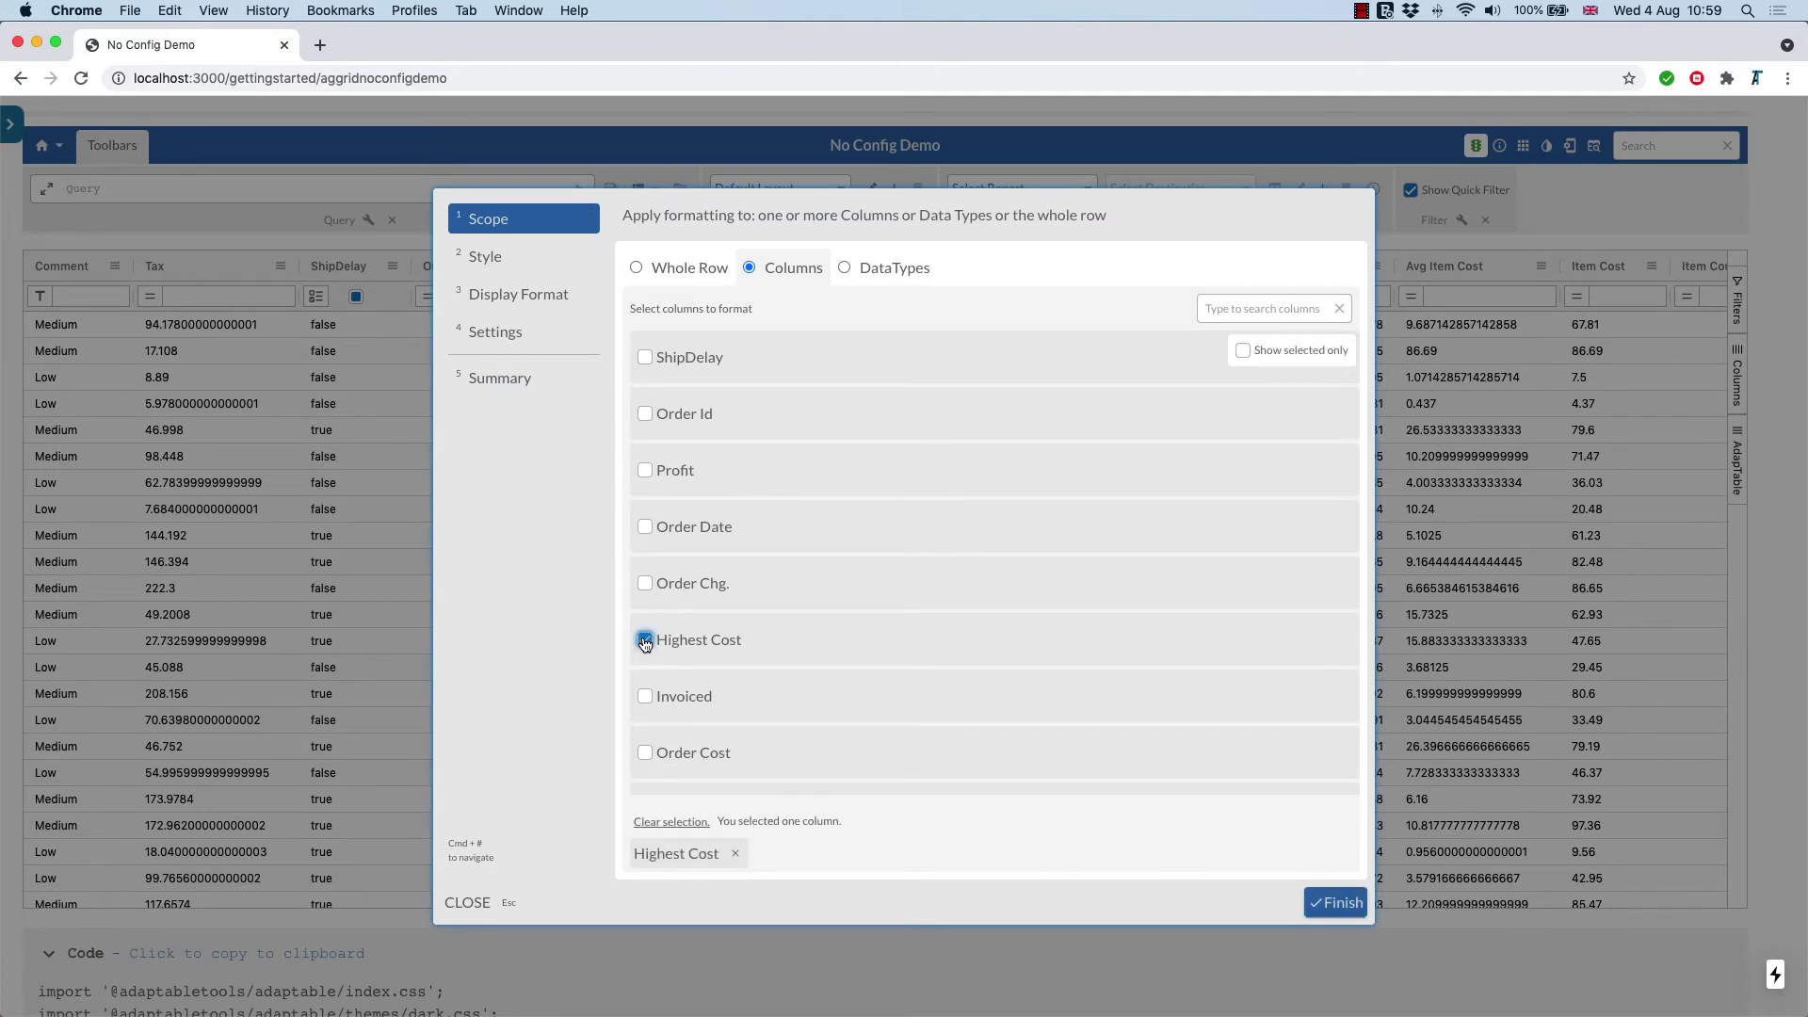
left_click(648, 471)
scroll(649, 474, "down", 4)
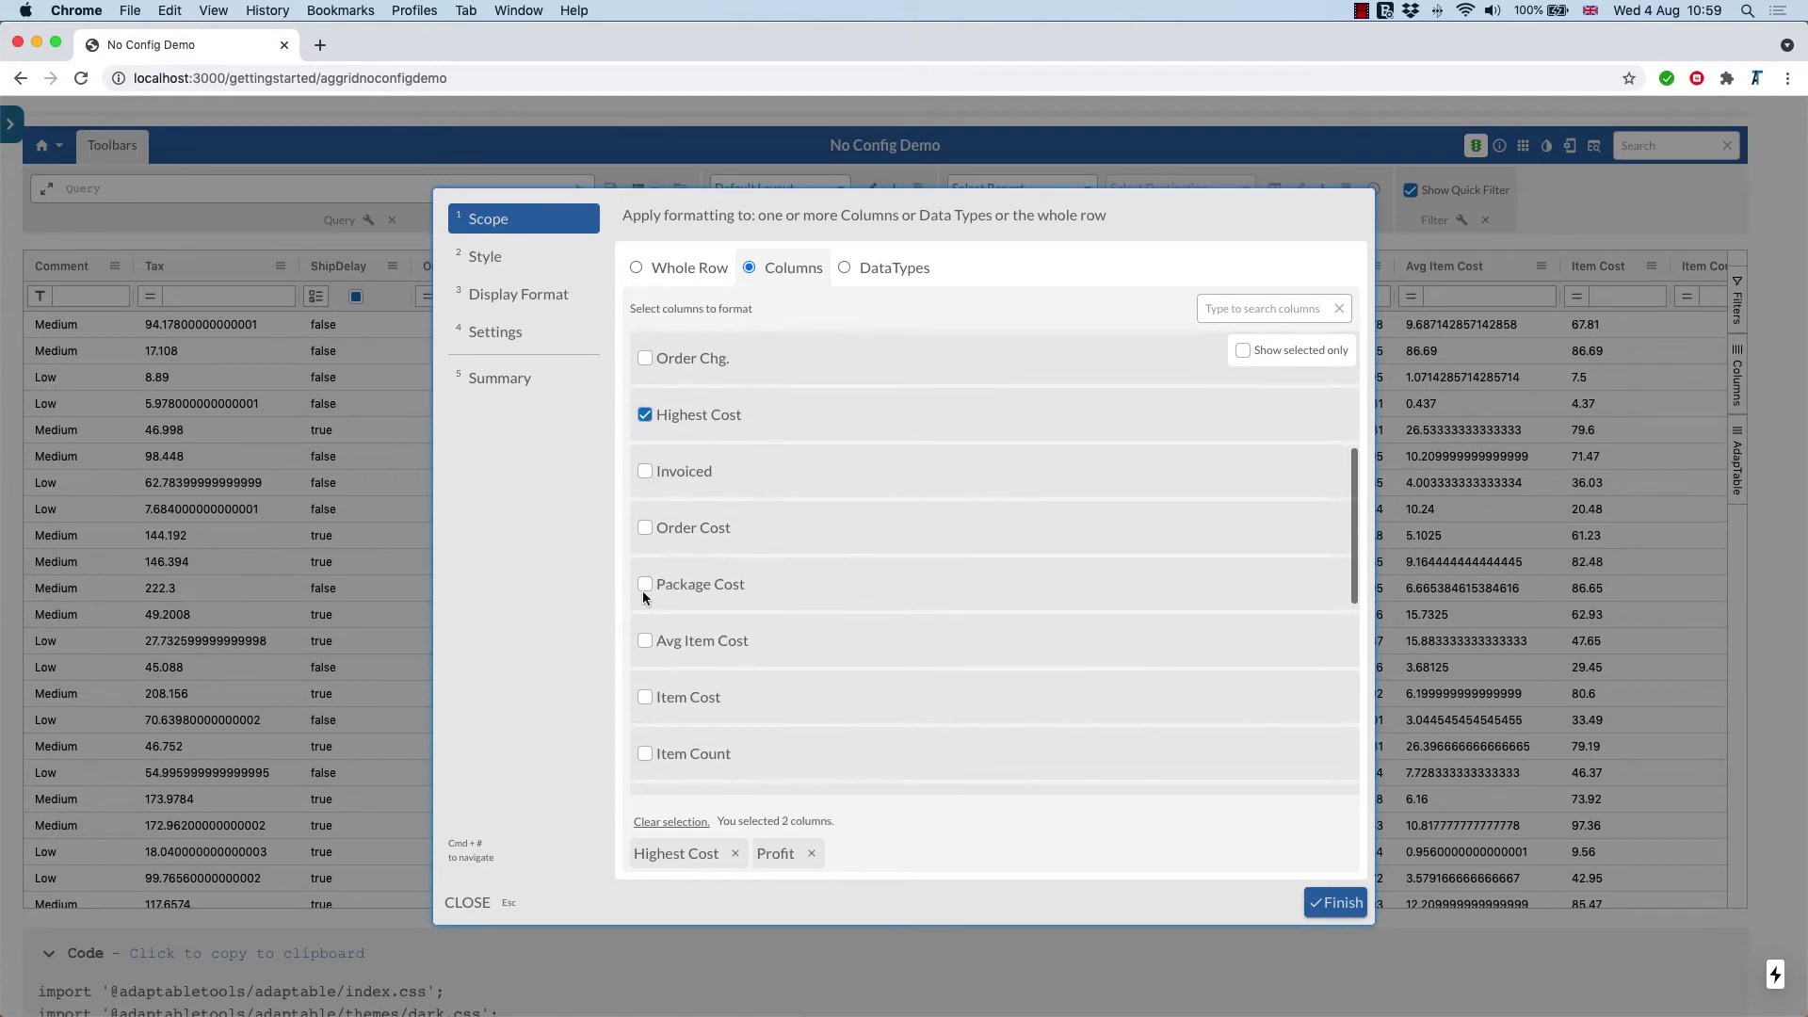
left_click(645, 640)
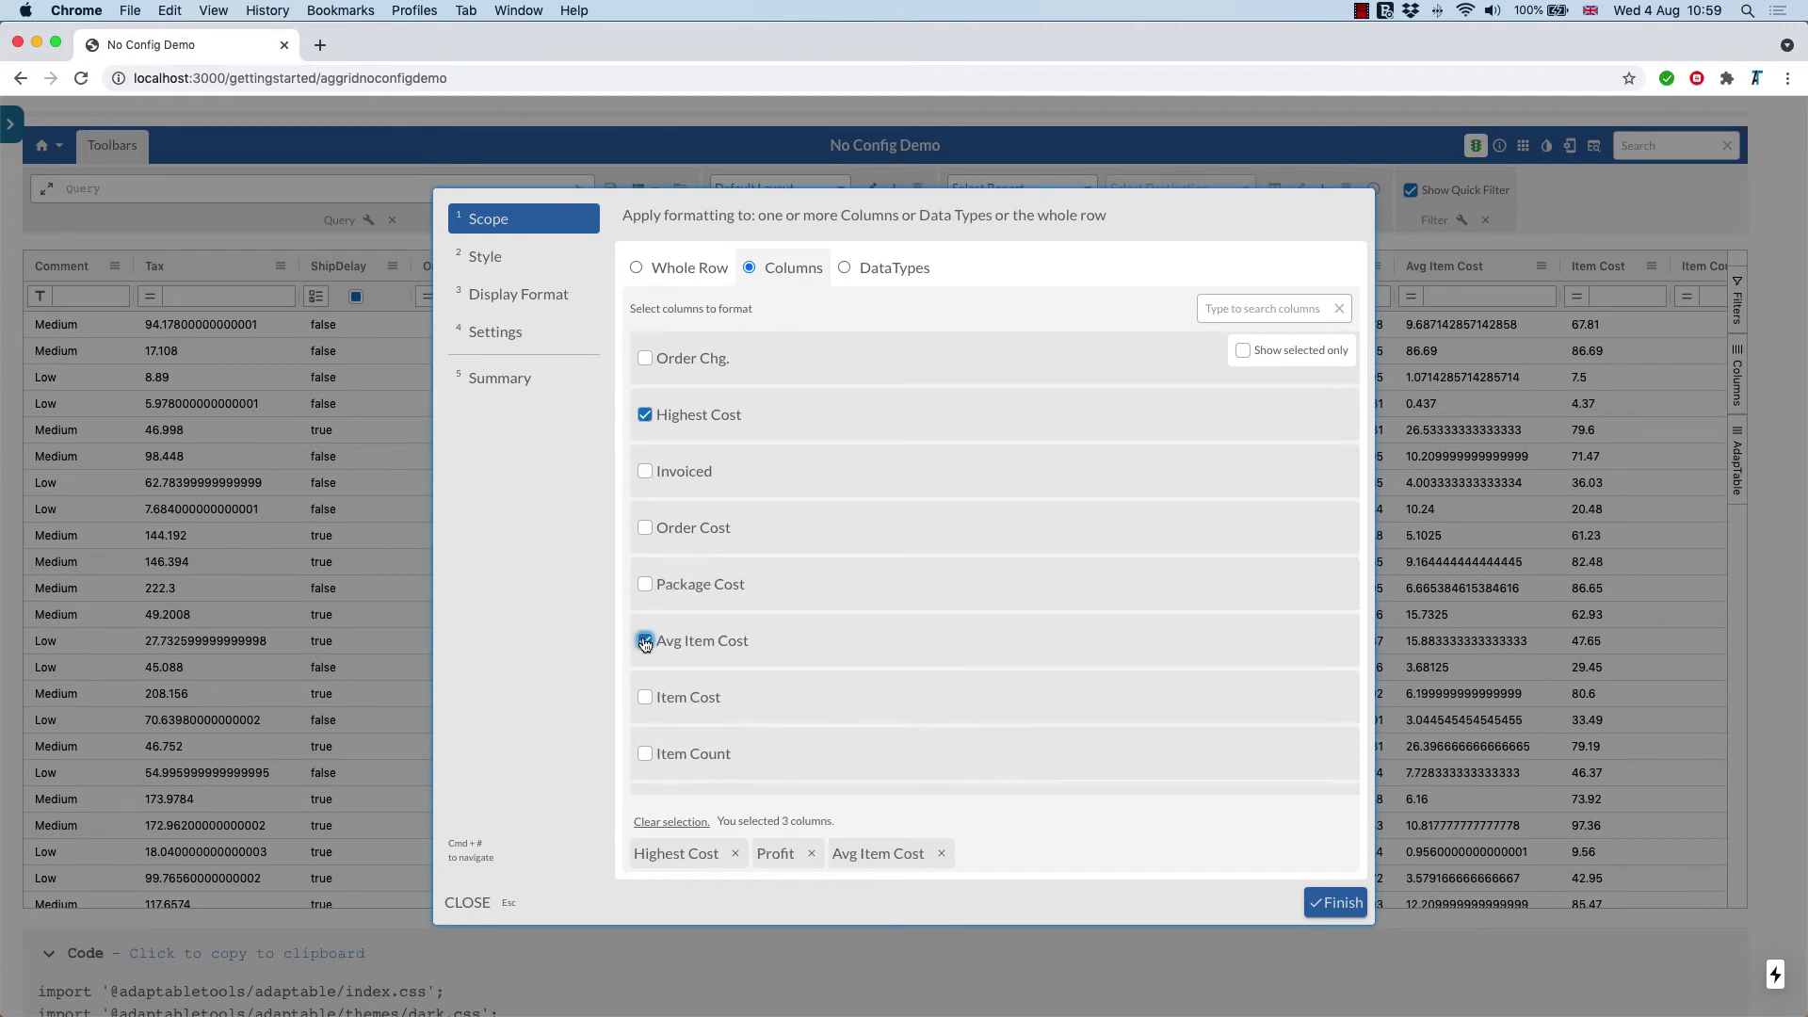
Step: Set the new format's fraction digits to 2, finish and close it, and autosize all grid columns
left_click(542, 305)
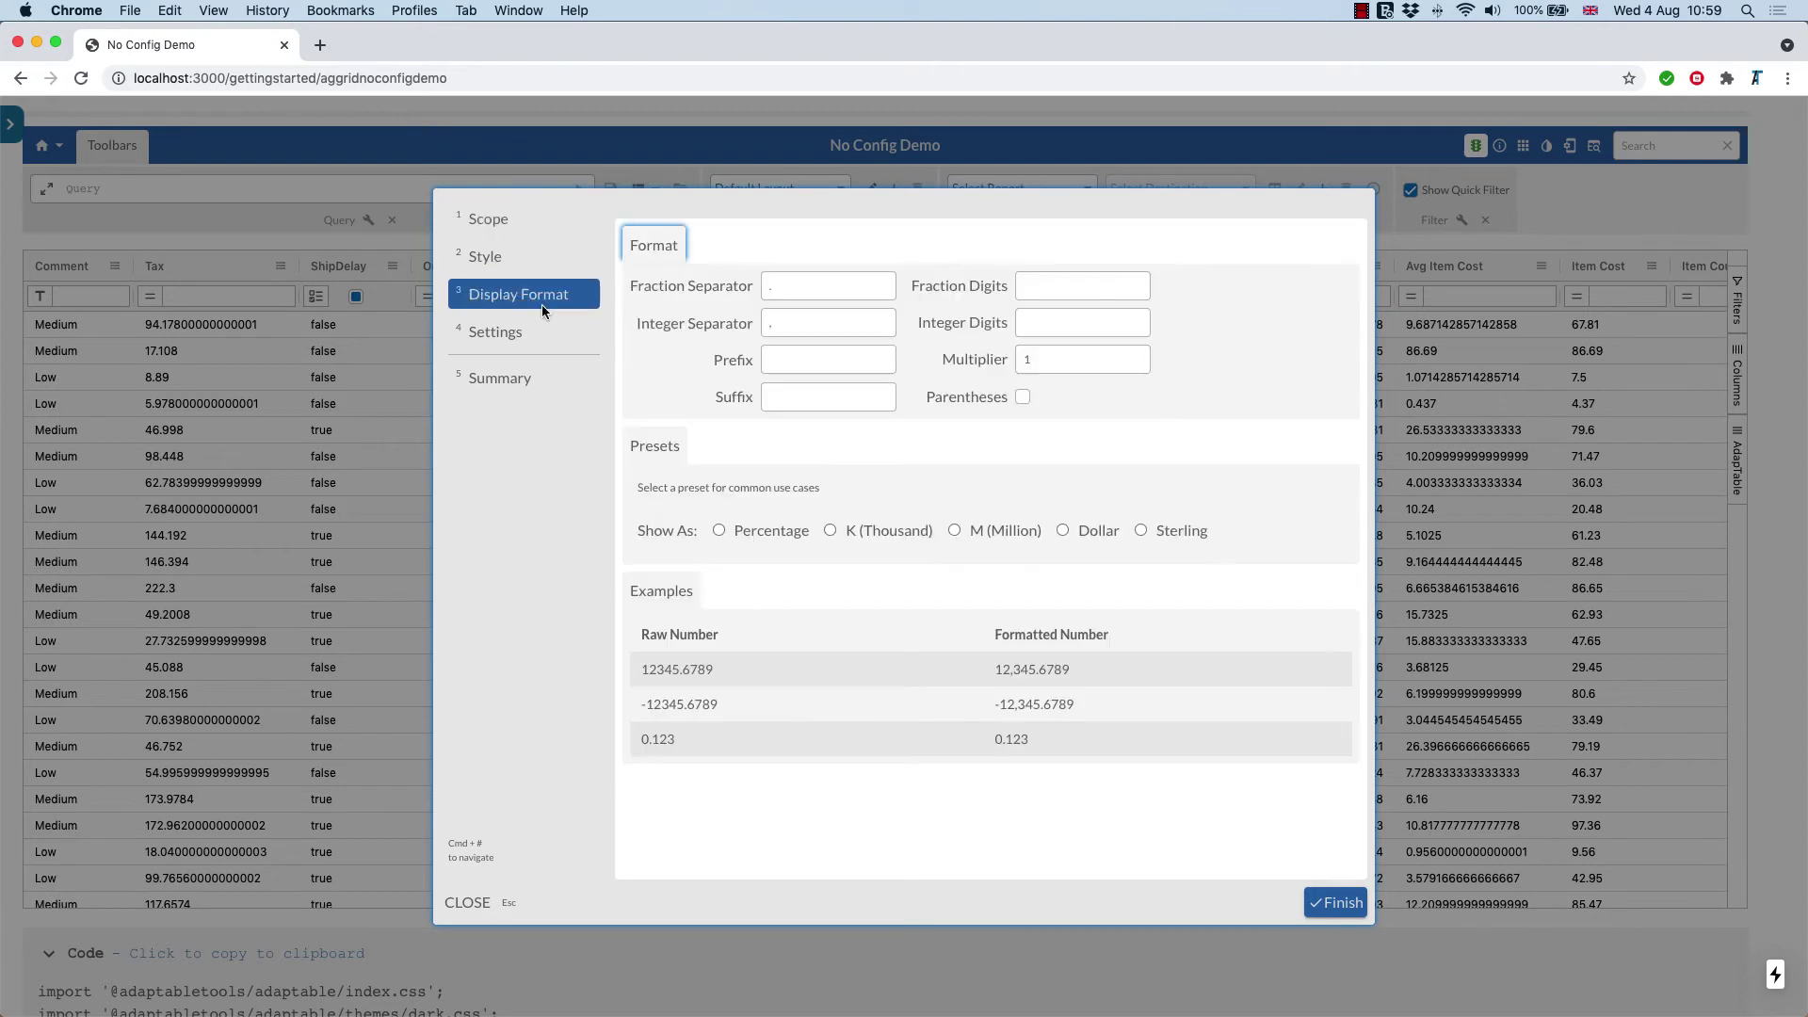
left_click(1030, 284)
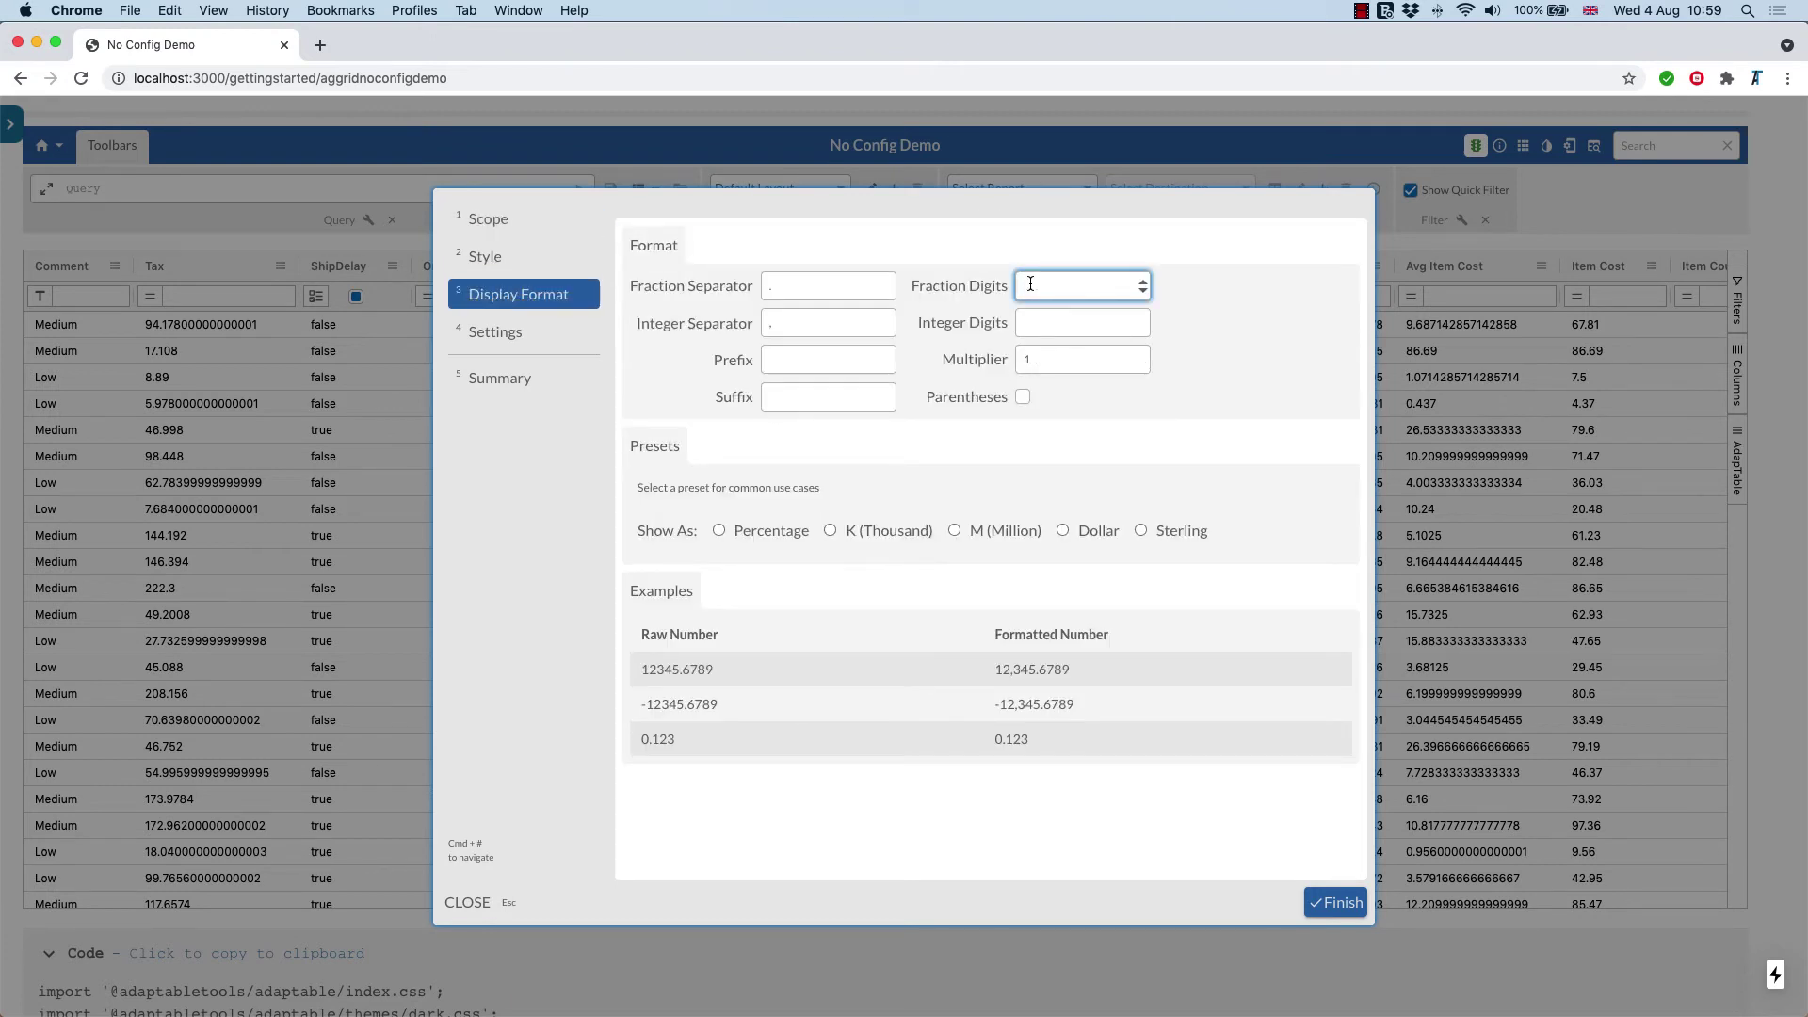
type("2")
left_click(1337, 900)
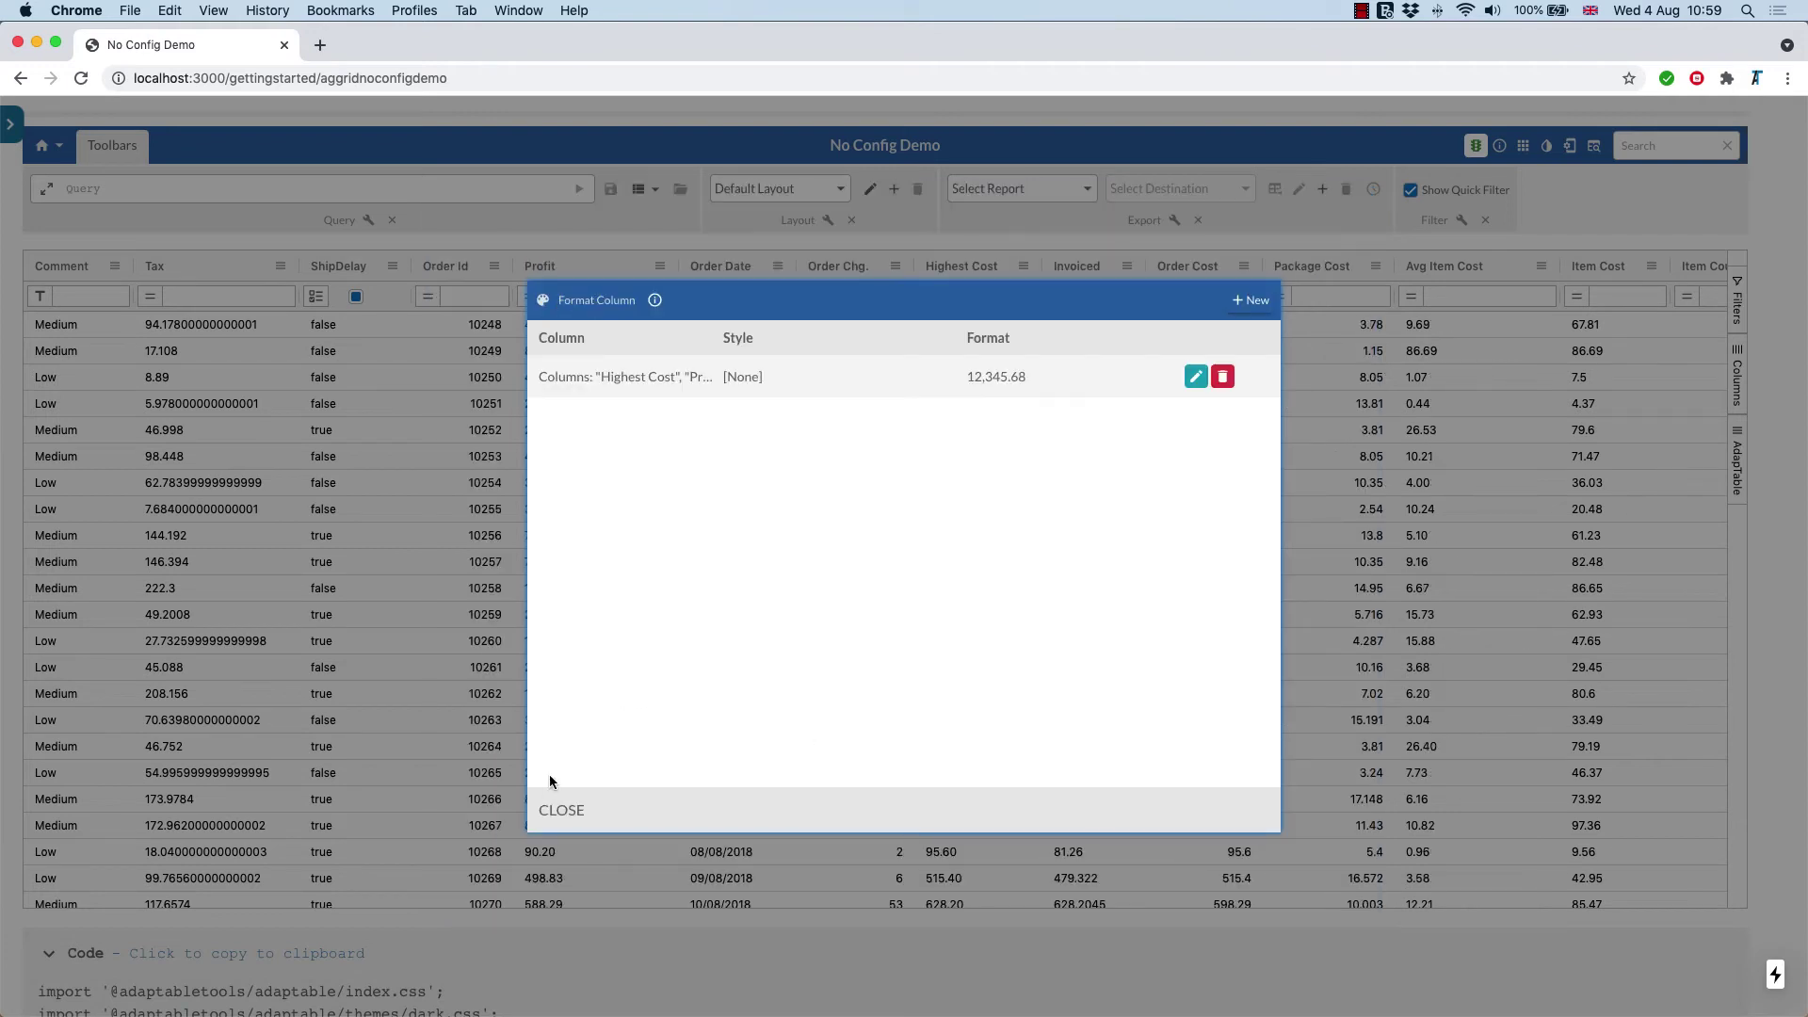
left_click(553, 807)
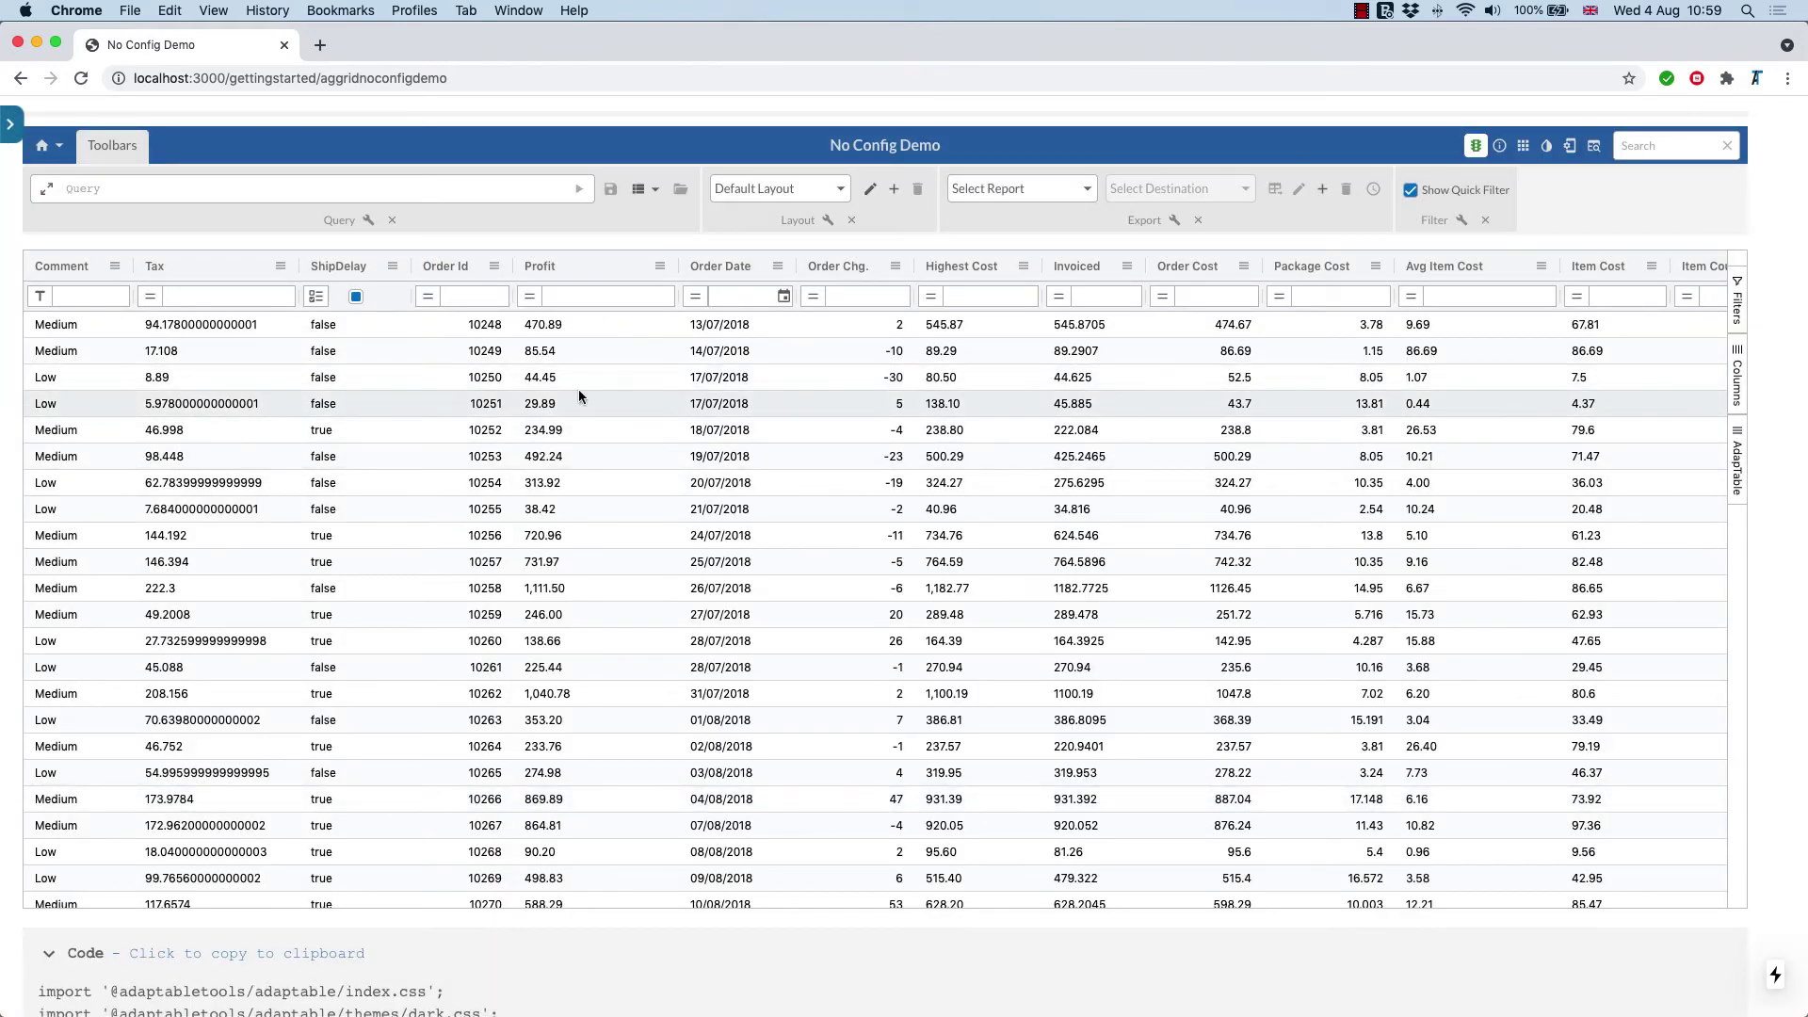
left_click(1541, 267)
left_click(1573, 360)
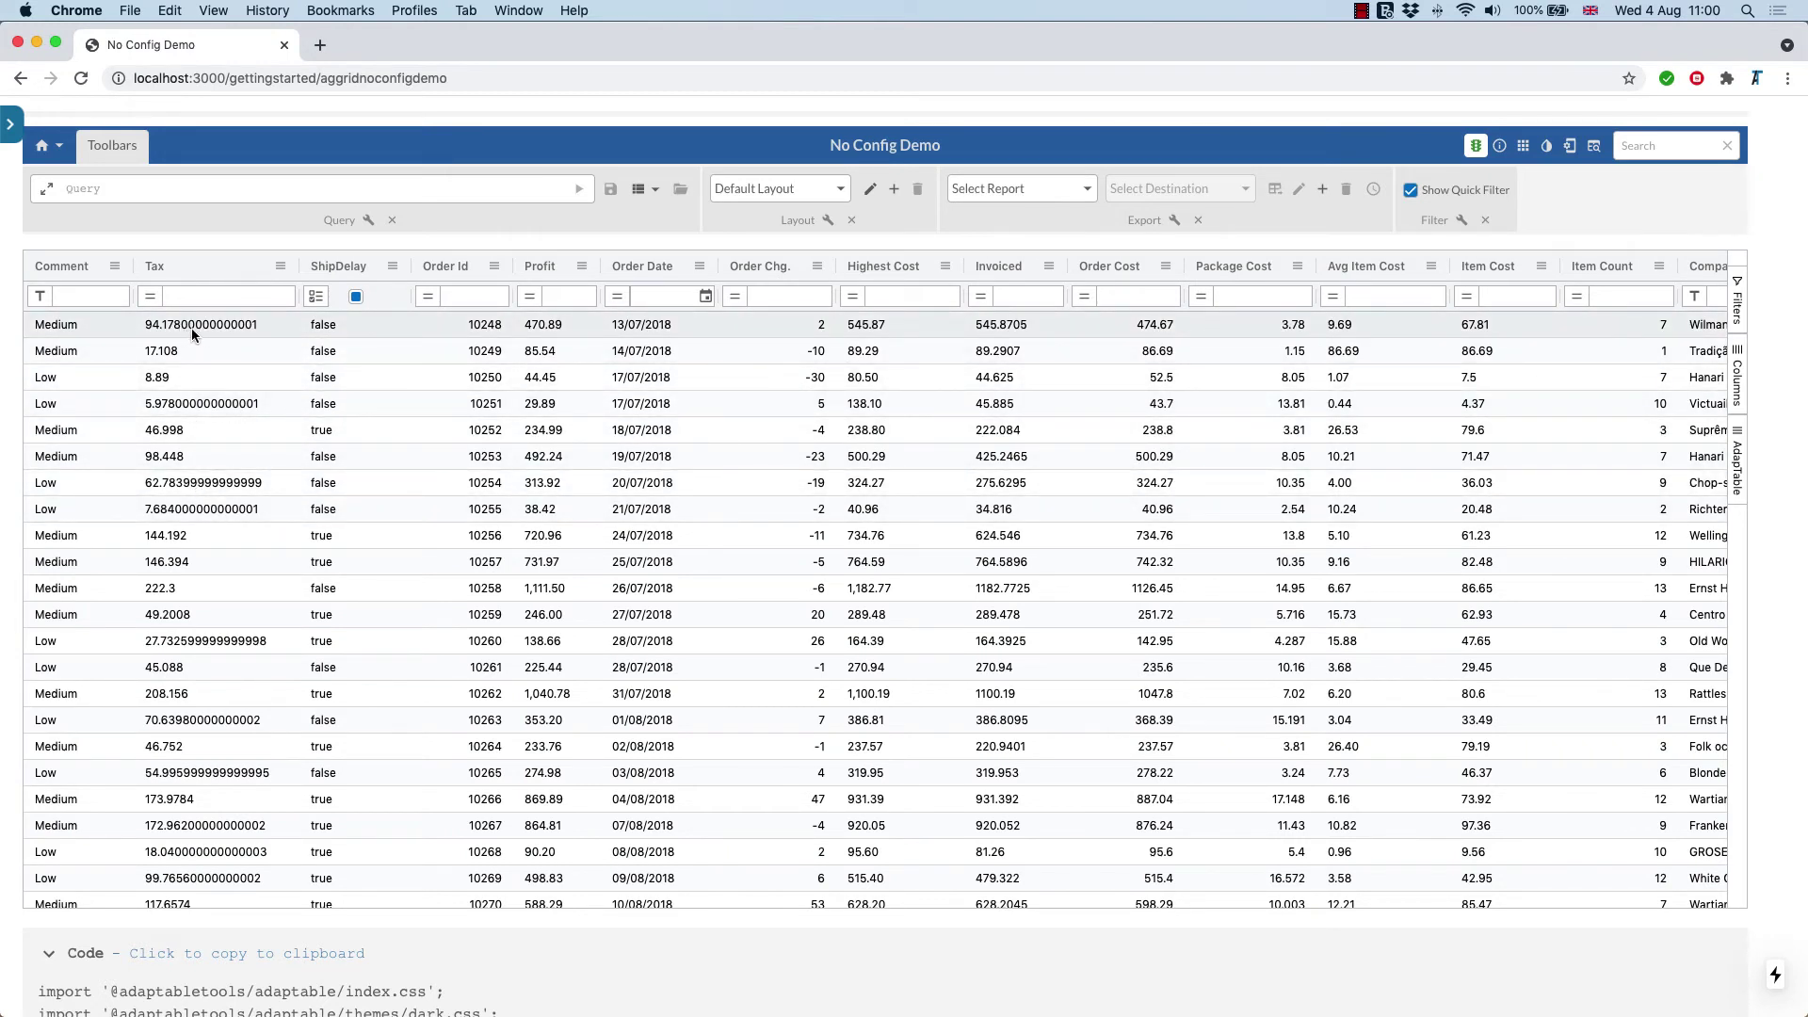
Step: Start a column format for the Tax column and set its fraction digits to 2
left_click(280, 269)
left_click(339, 599)
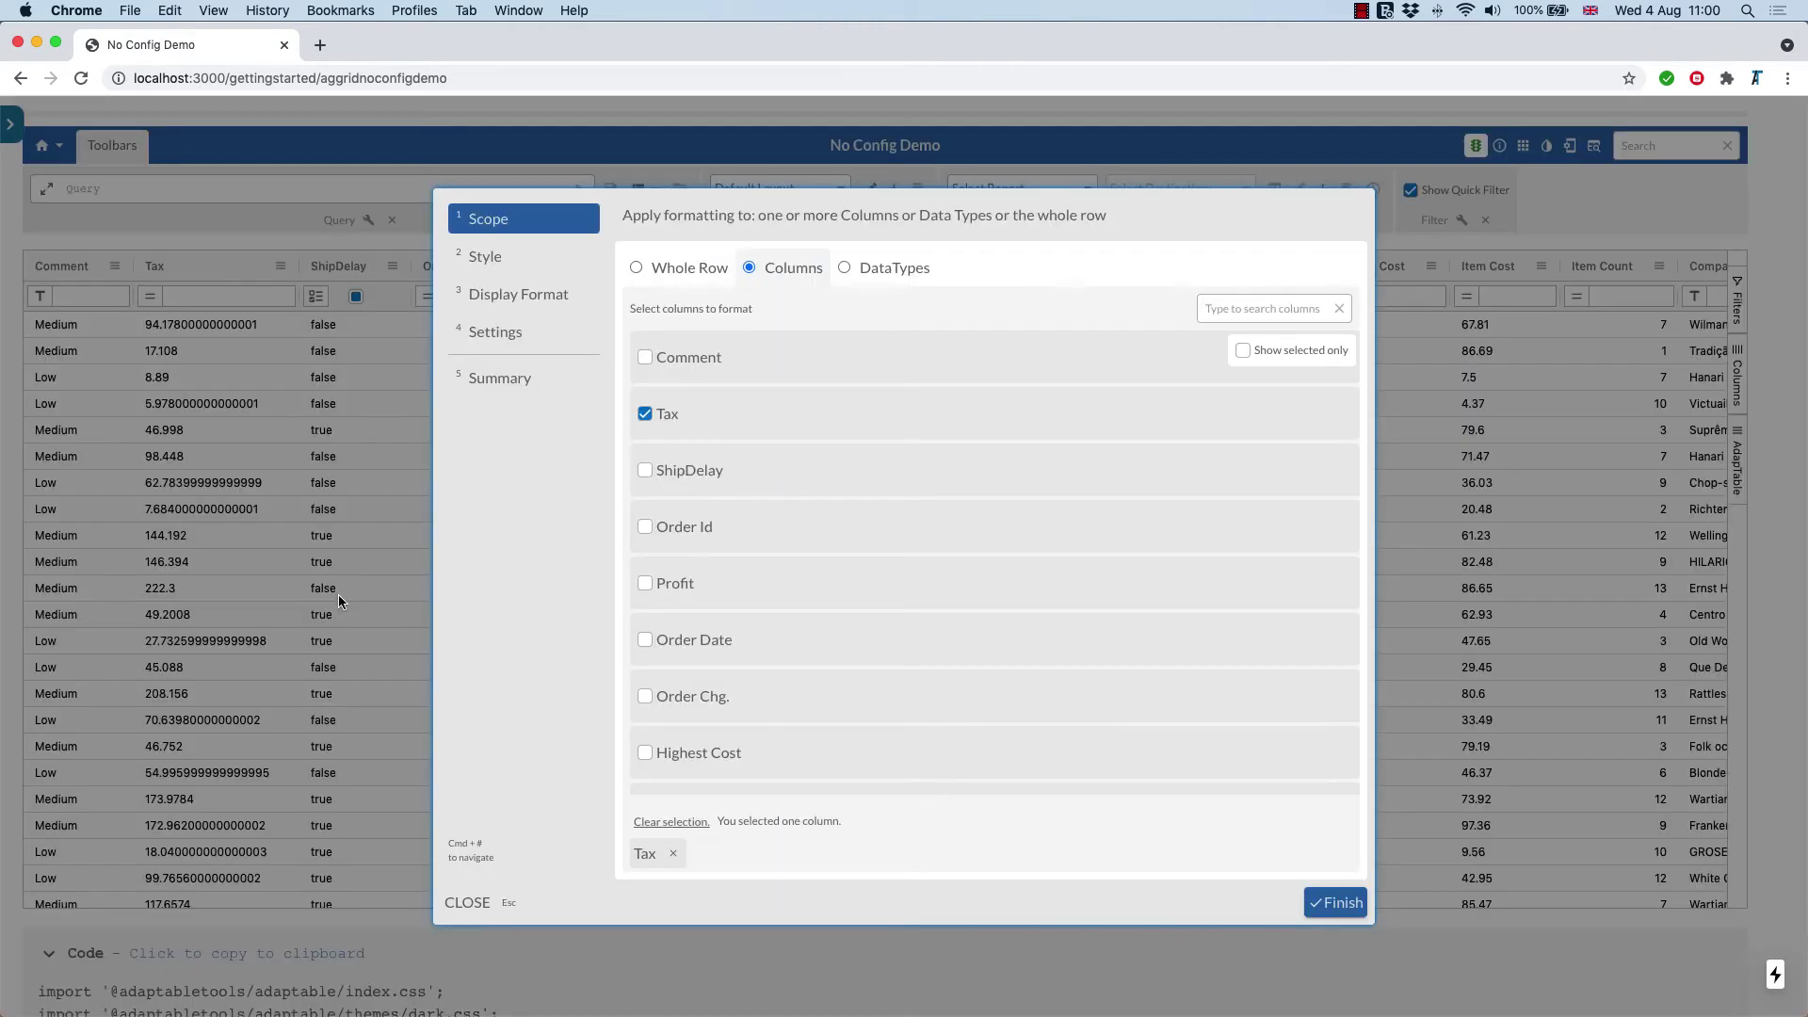
left_click(491, 309)
left_click(1089, 296)
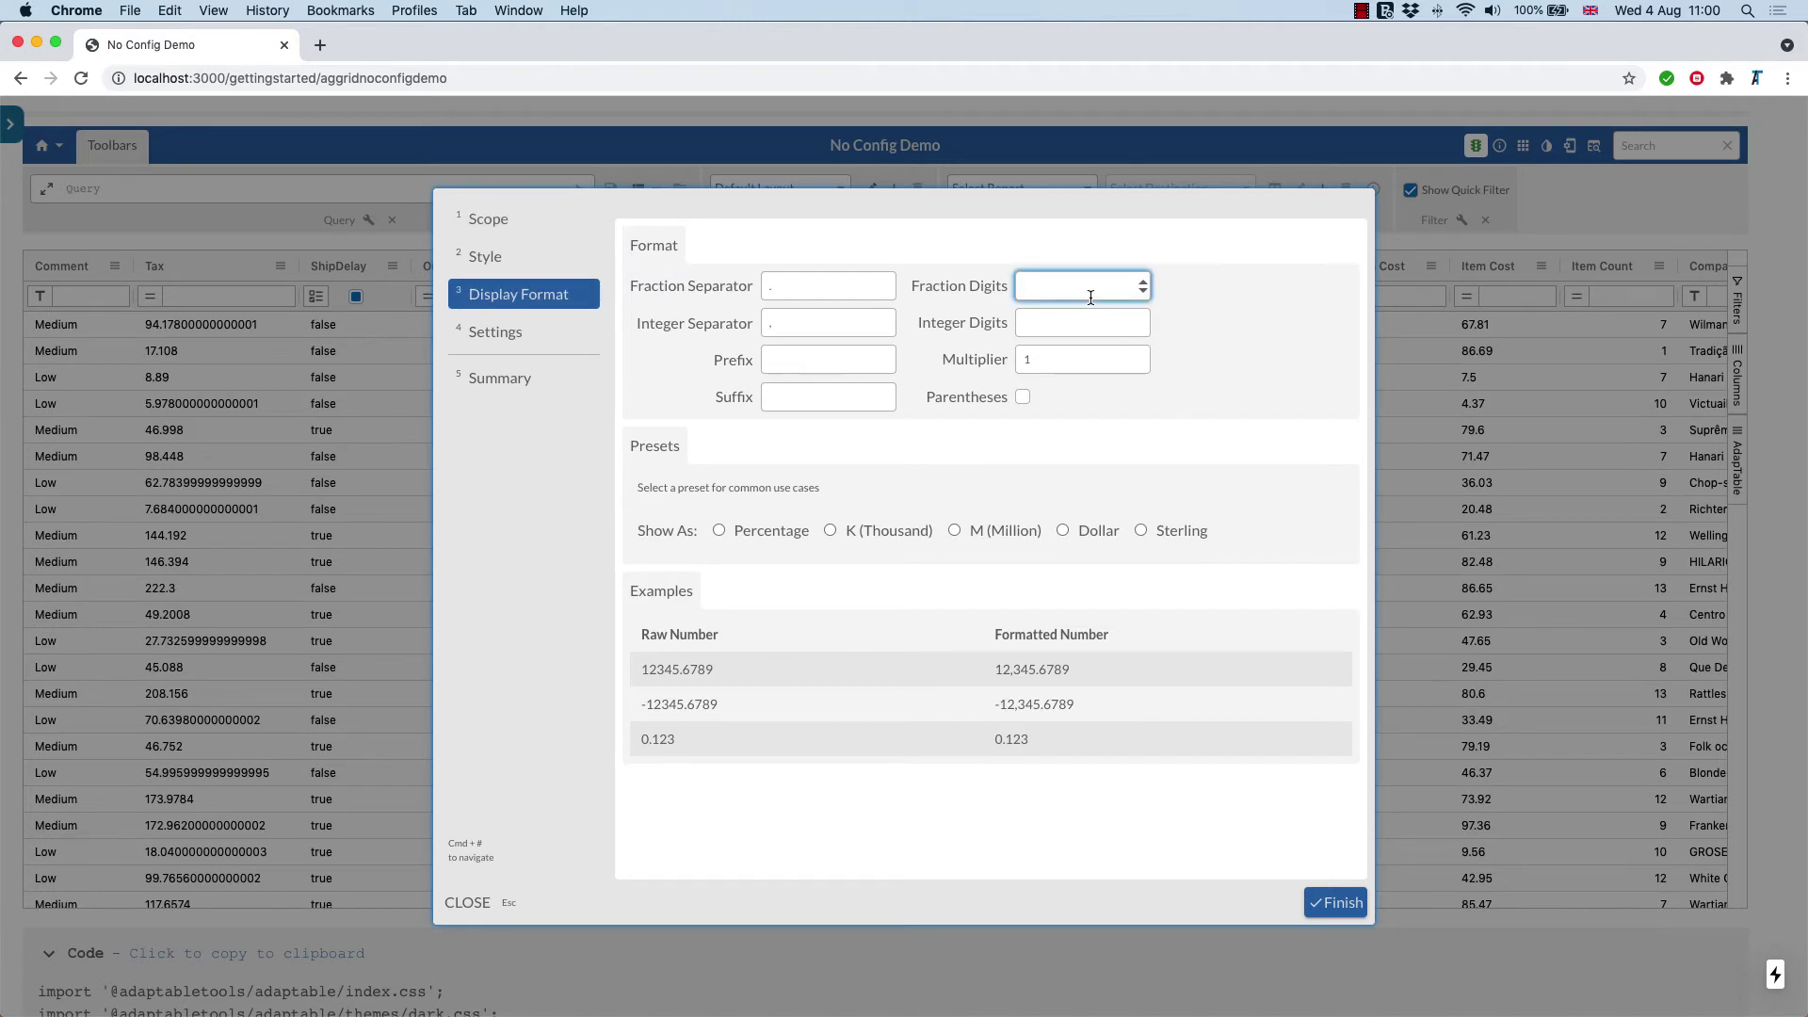
type("2")
Step: Give the Tax format the prefix $ and the suffix (20% VAT), finish it and close the format list
left_click(846, 358)
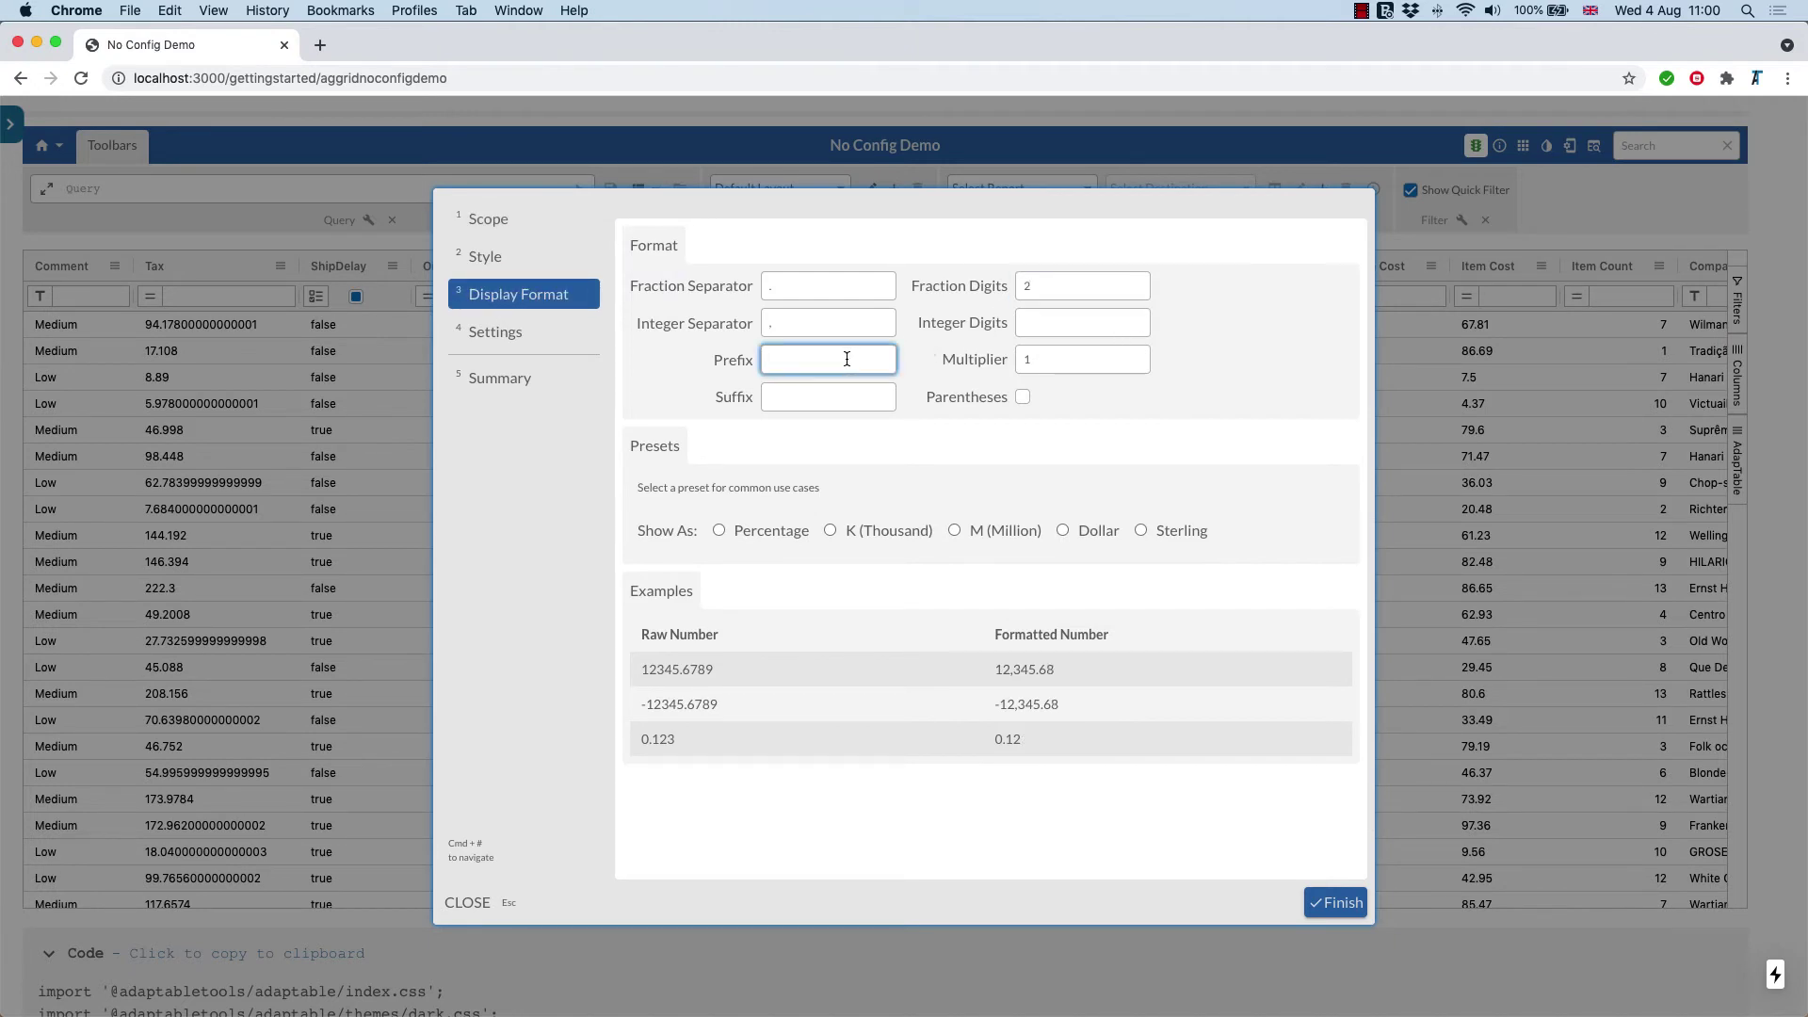
type("$")
left_click(836, 397)
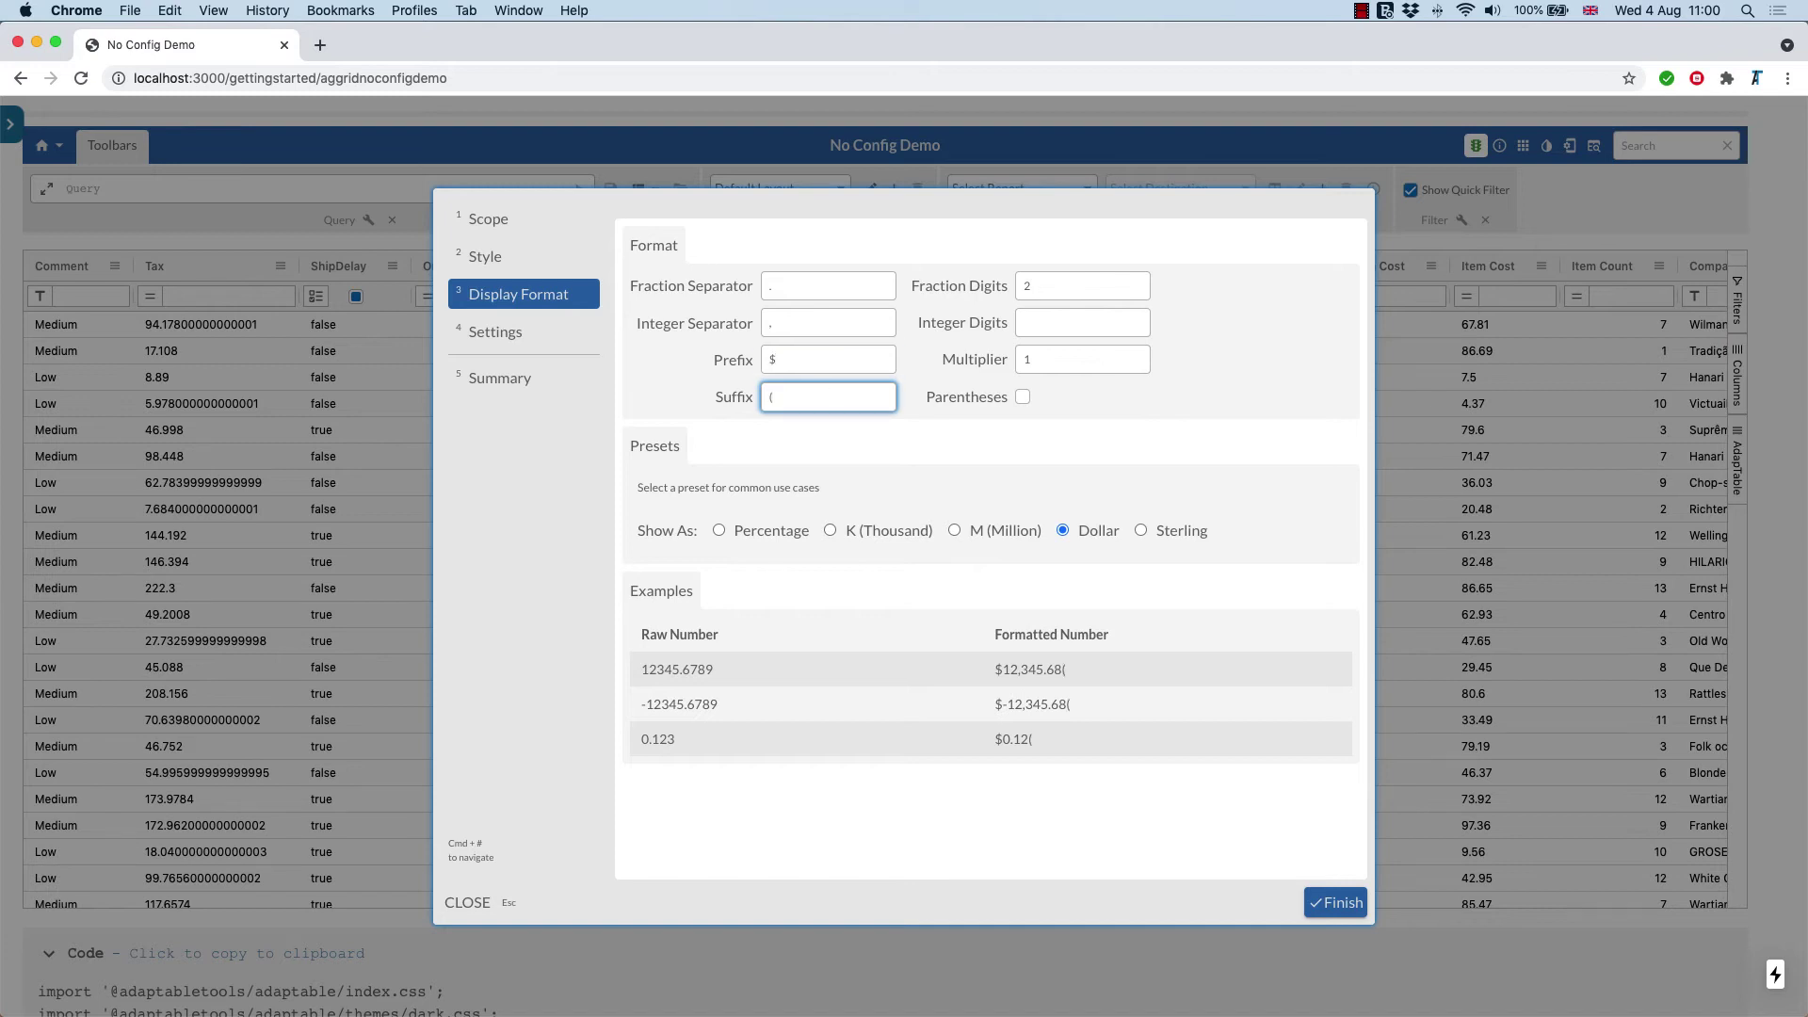
type("(20% VAT")
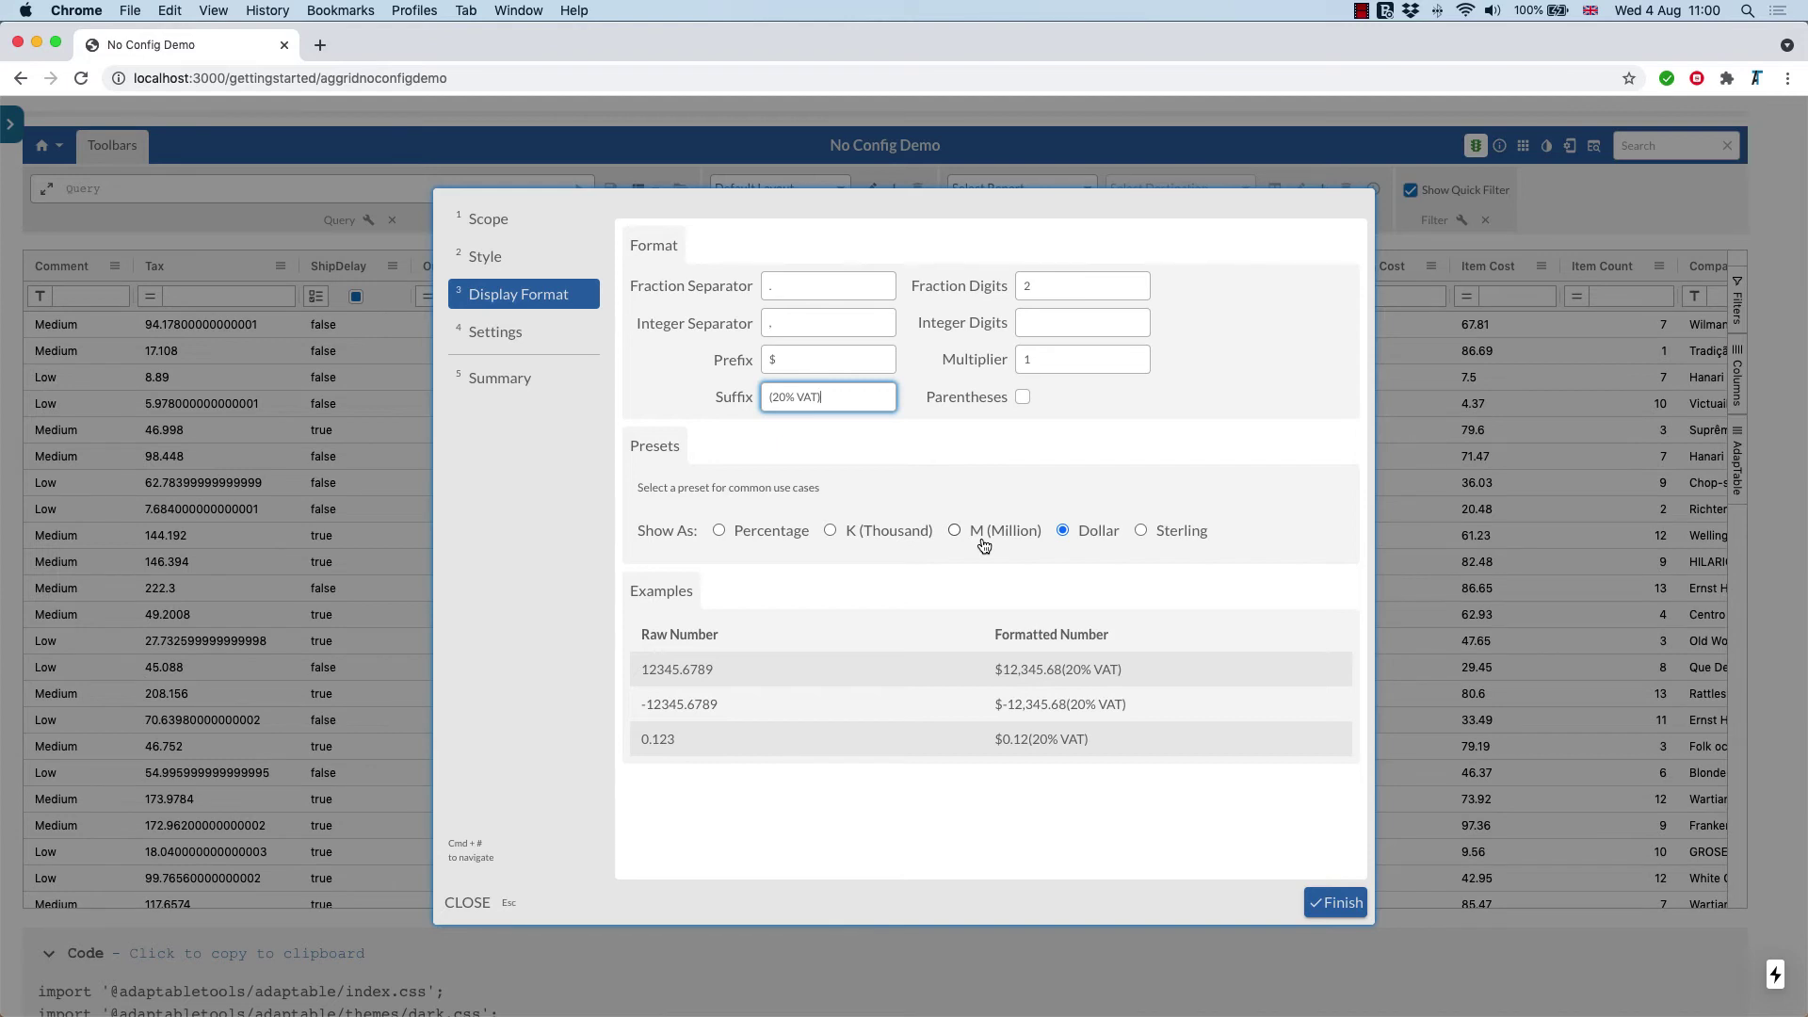
left_click(1320, 904)
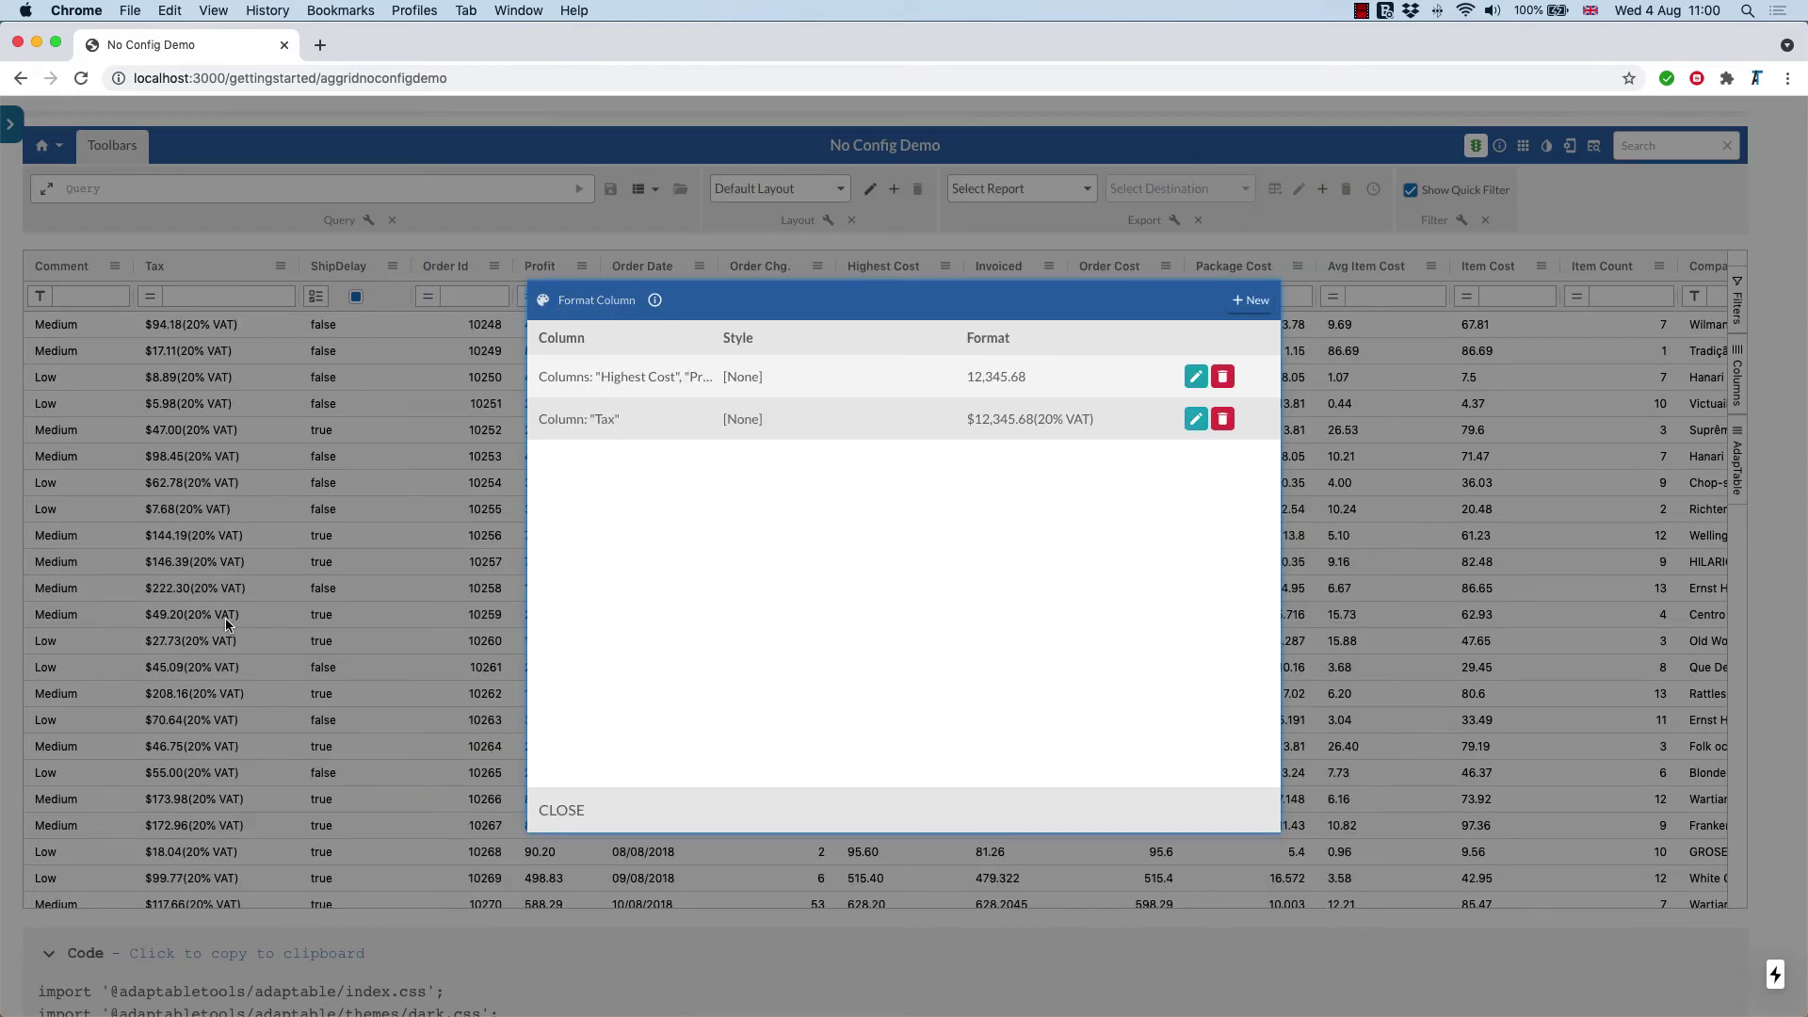
left_click(555, 812)
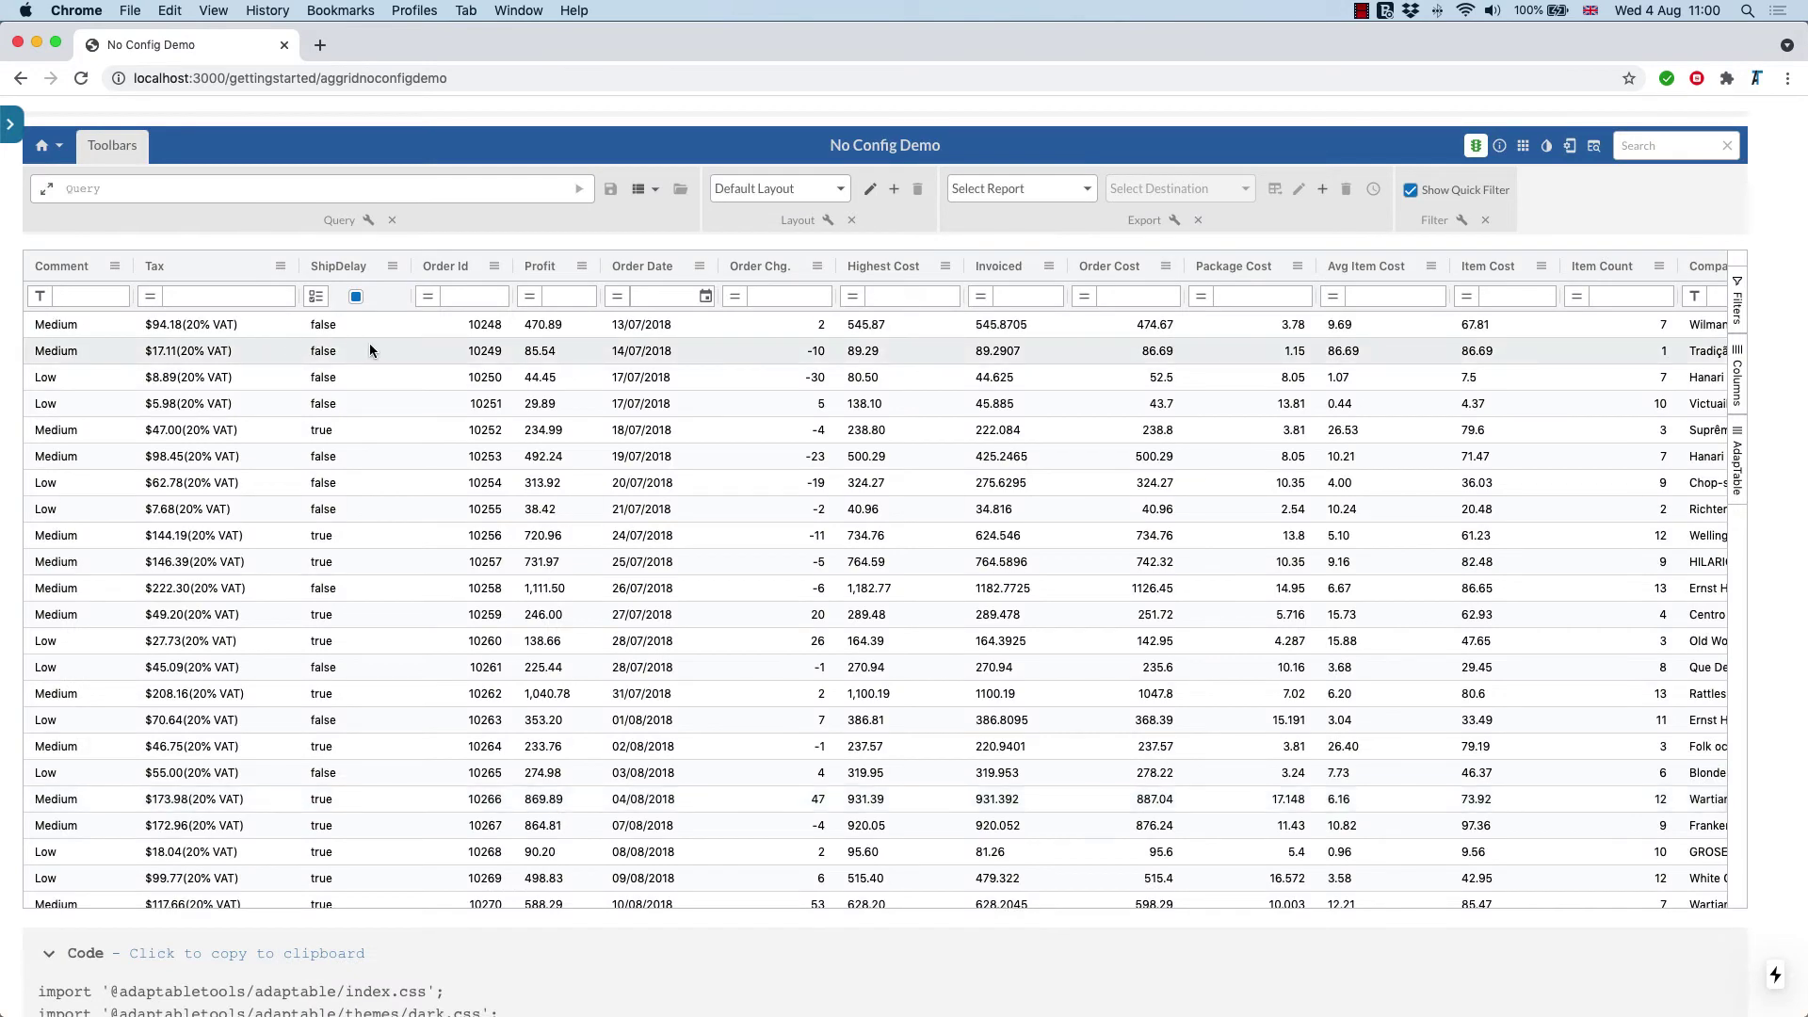
Step: Display the ShipDelay column's values as checkboxes
scroll(369, 343, "down", 8)
scroll(369, 343, "up", 10)
right_click(413, 325)
left_click(392, 267)
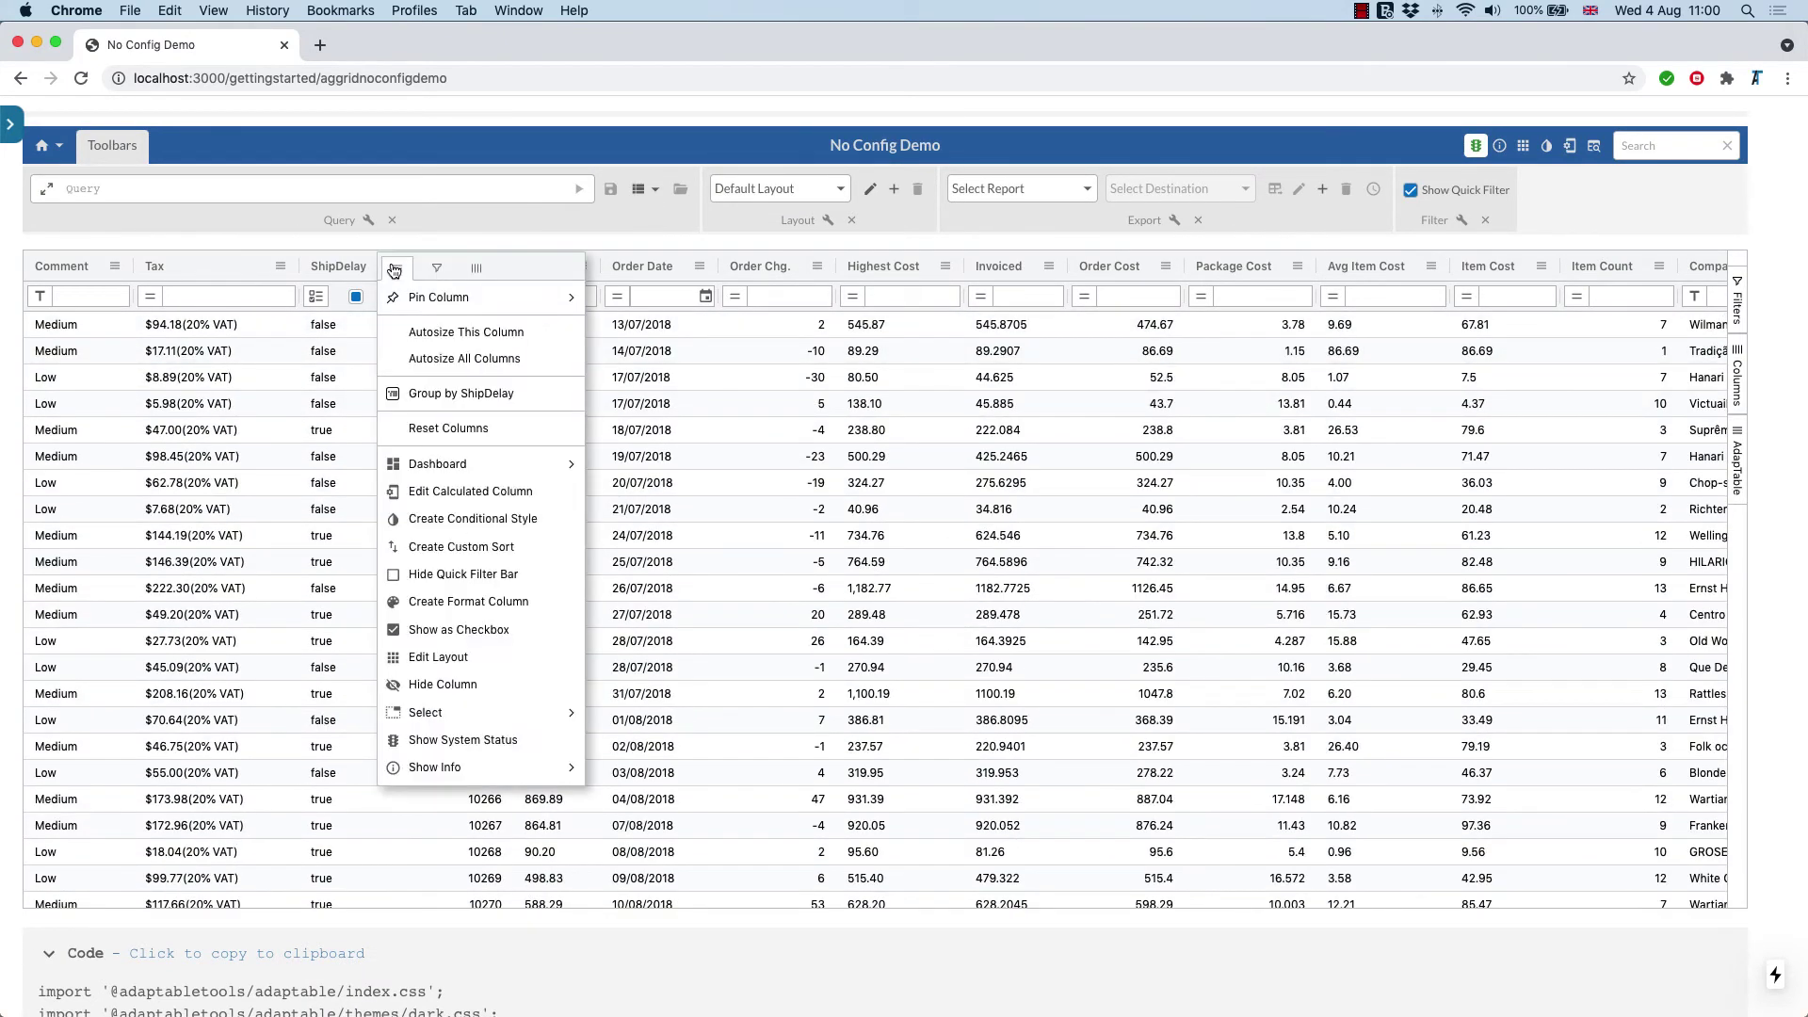
left_click(429, 632)
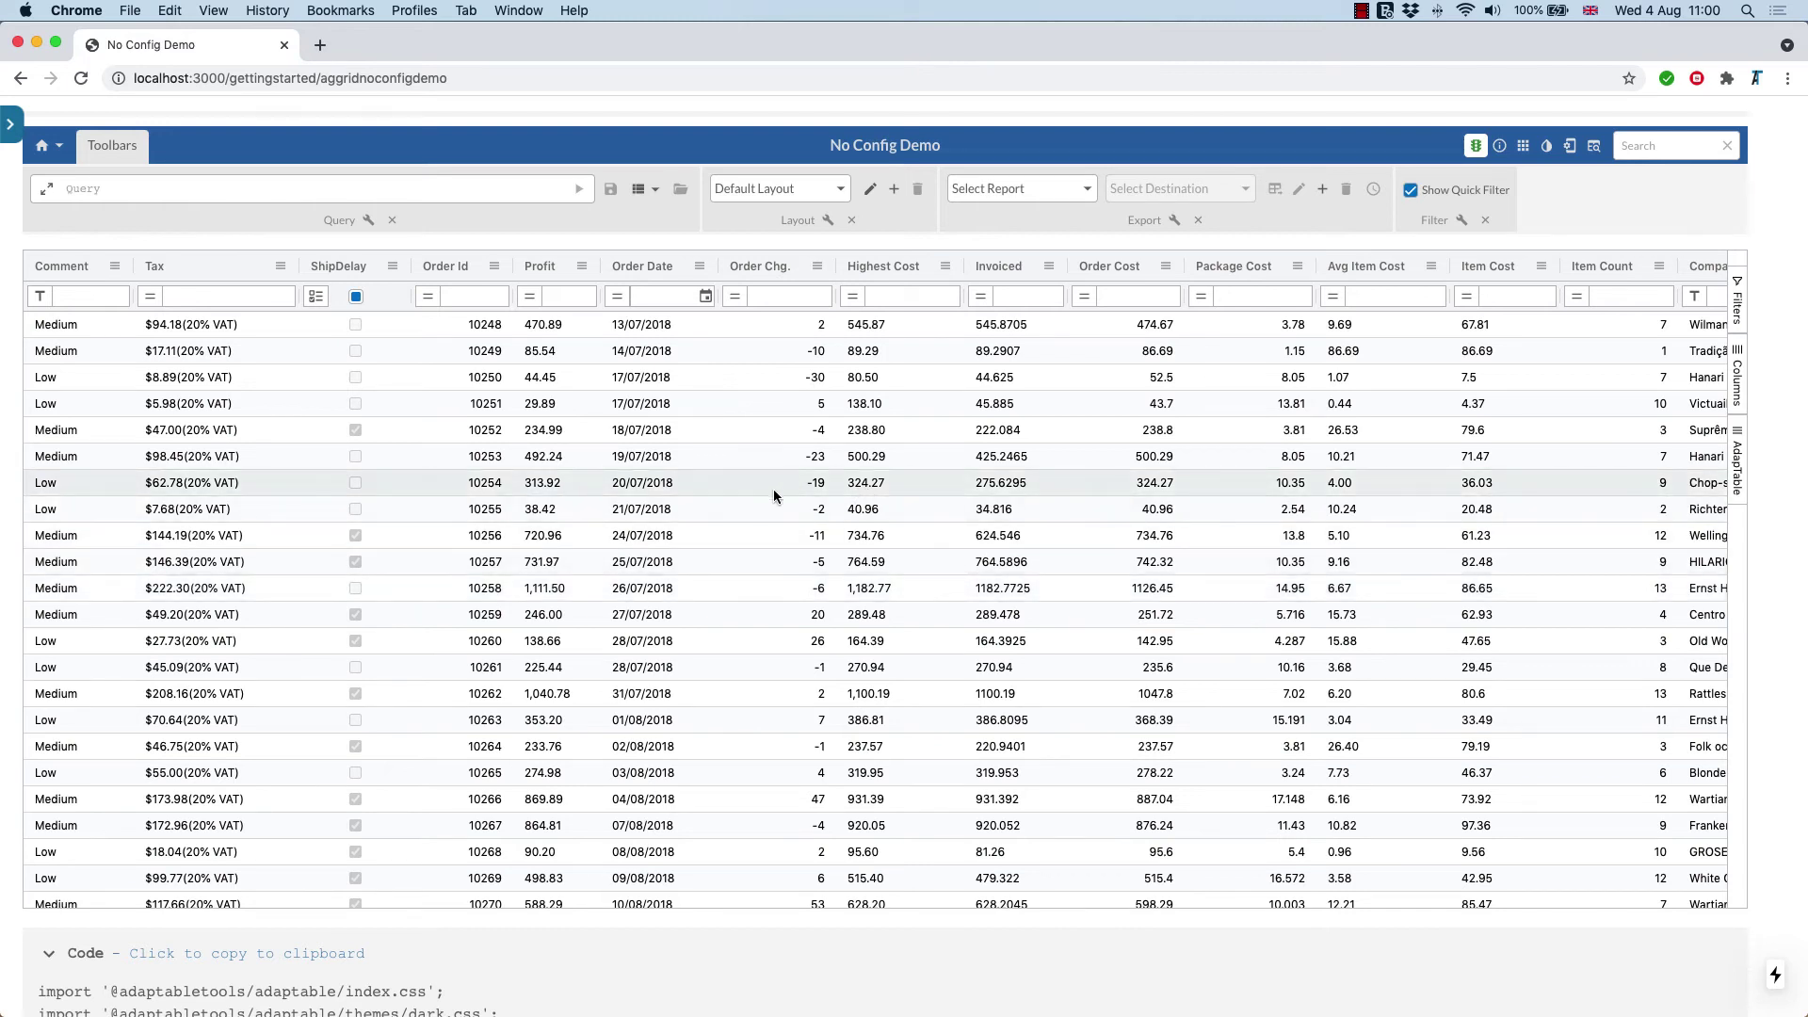
Step: Hide the Order Chg. column and sort the grid by Profit in ascending order
left_click(816, 270)
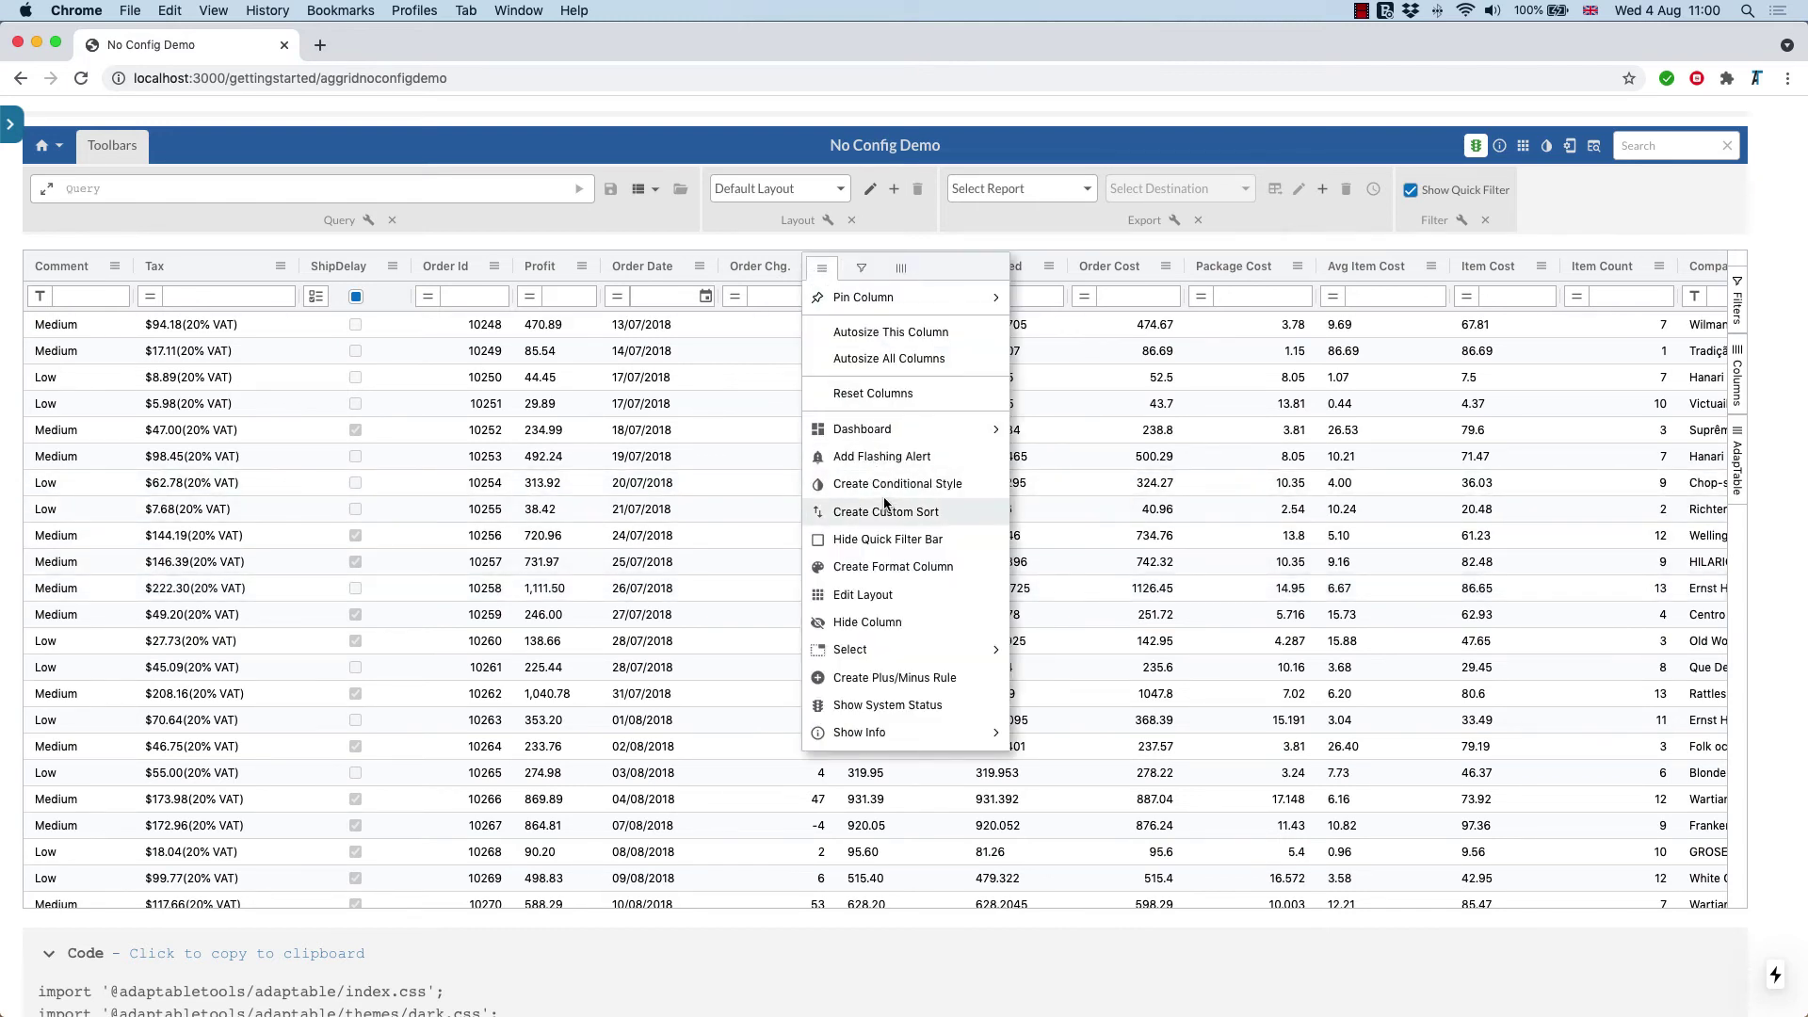
left_click(854, 624)
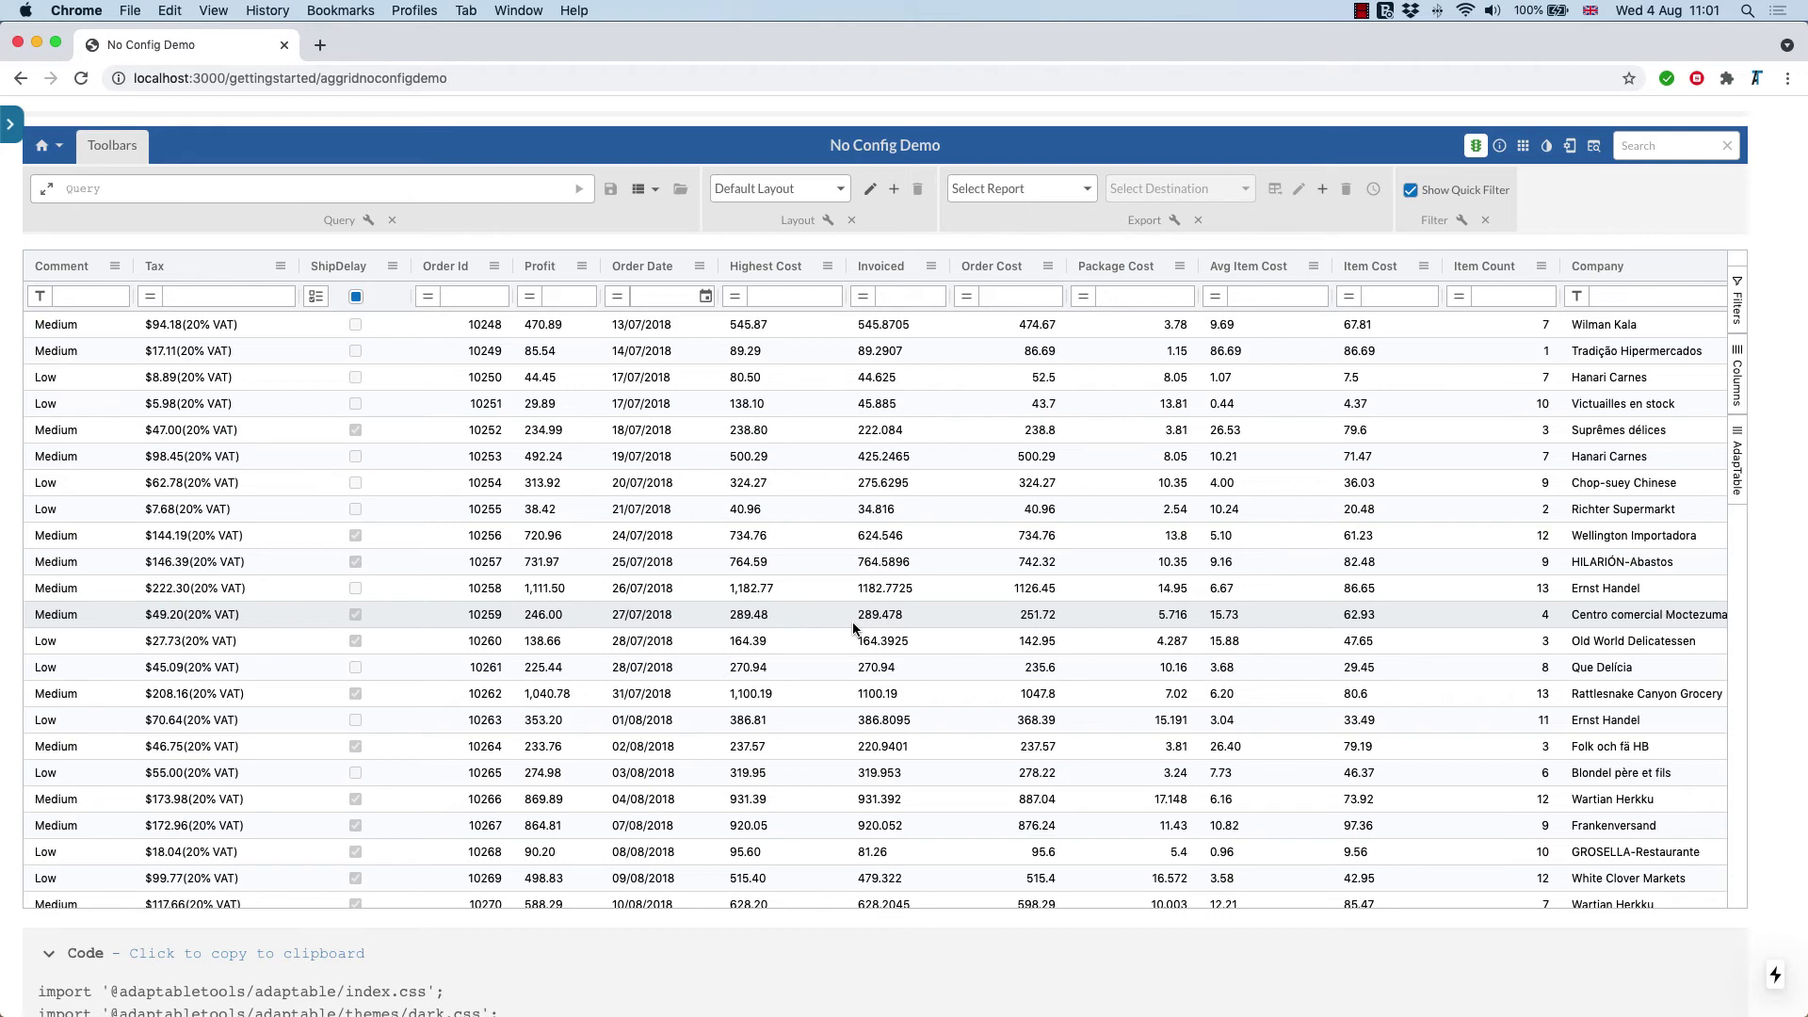
left_click(541, 269)
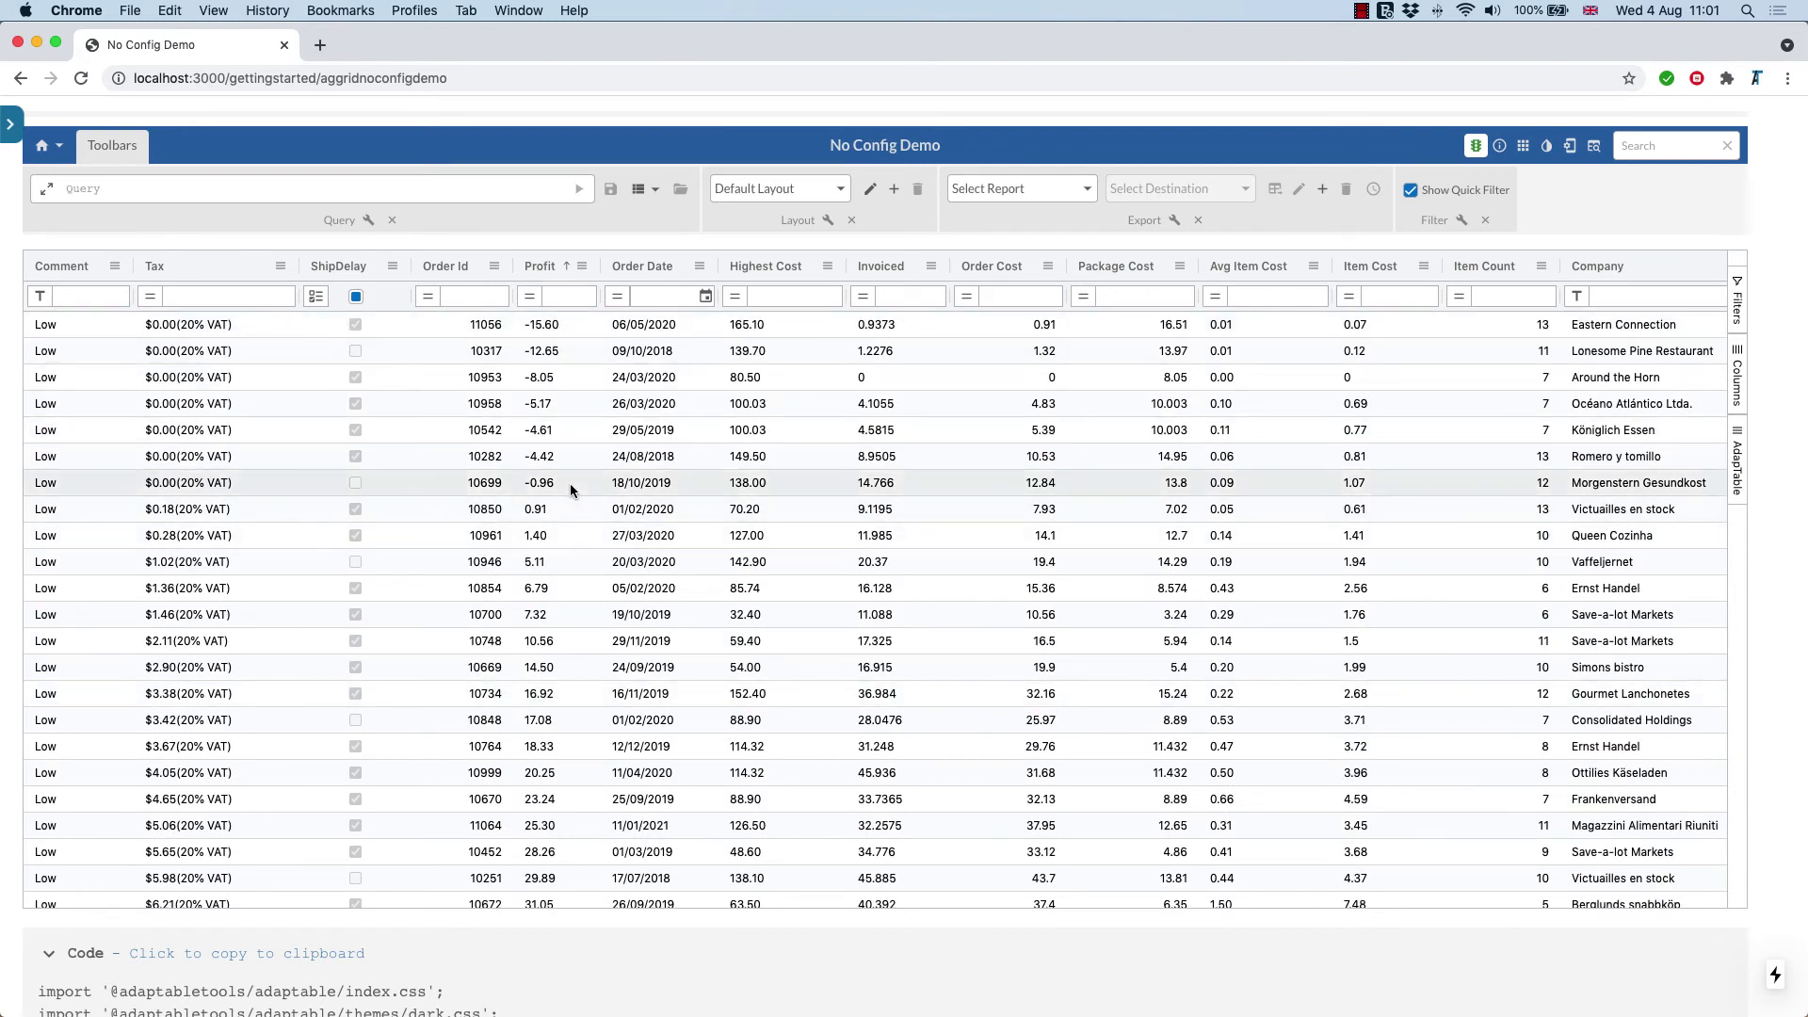
Step: Start a conditional style for the Profit column with a bright green fore colour
right_click(568, 483)
left_click(582, 265)
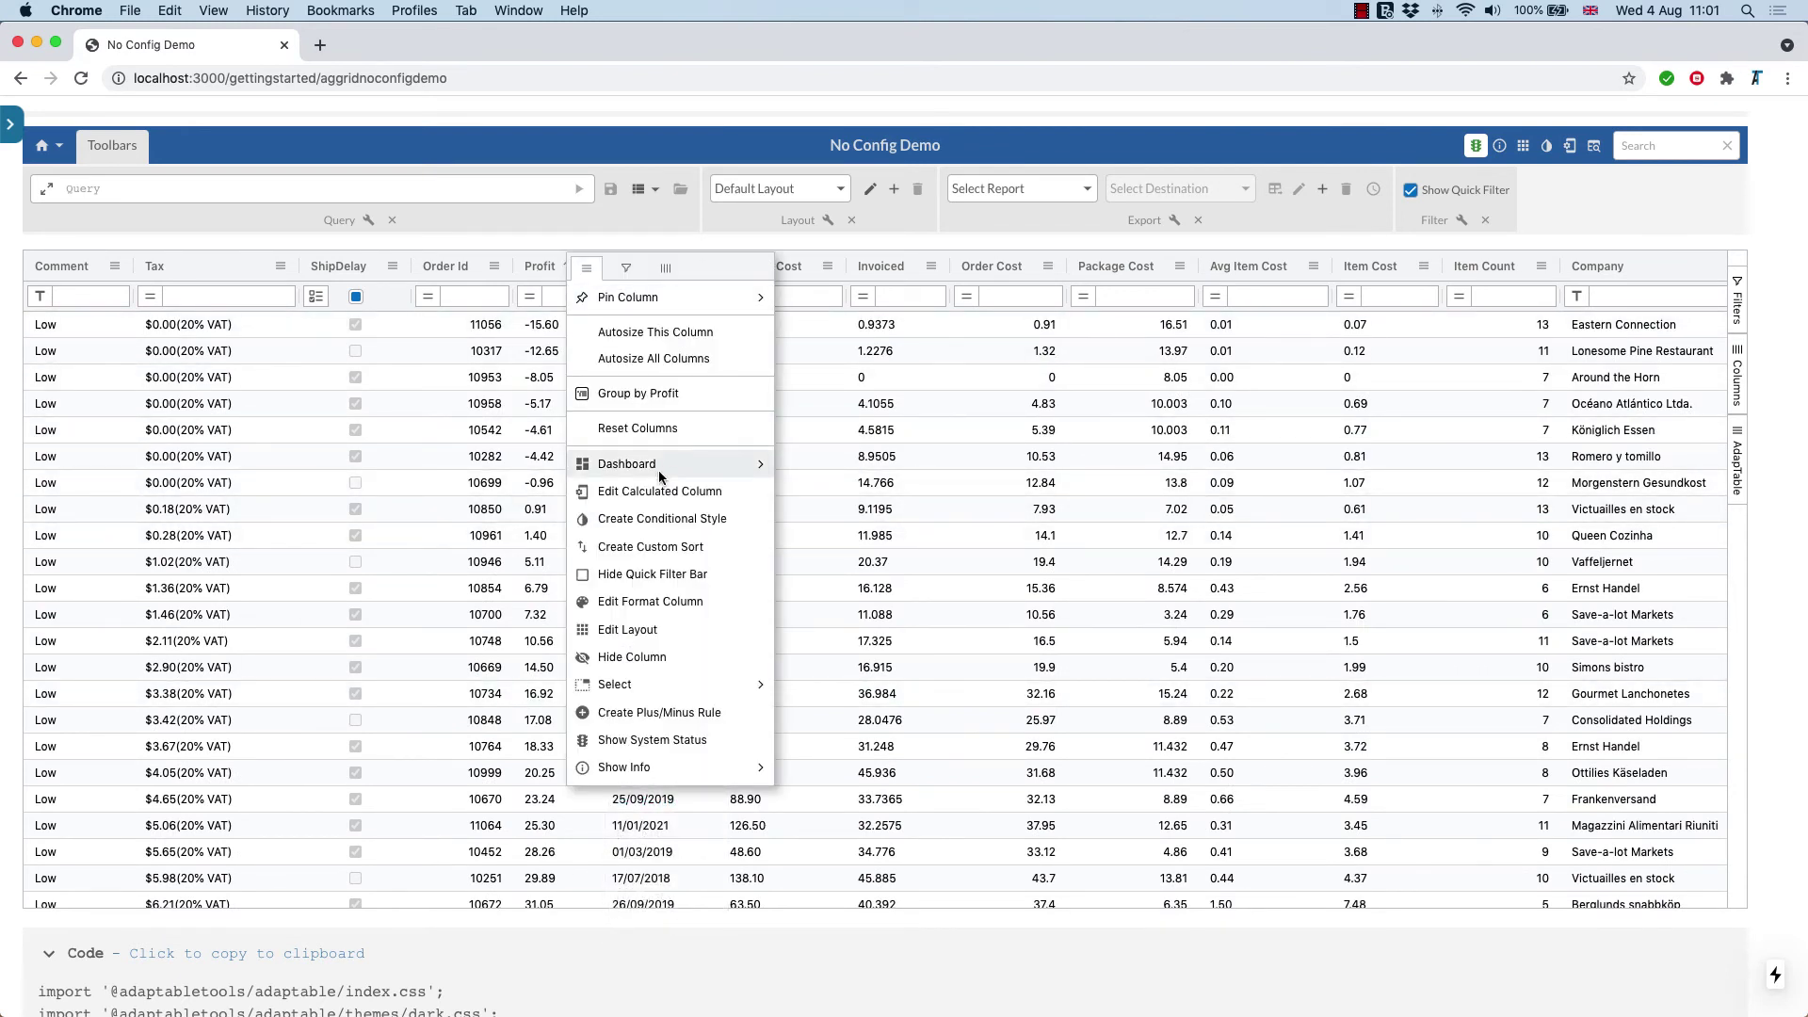
left_click(663, 520)
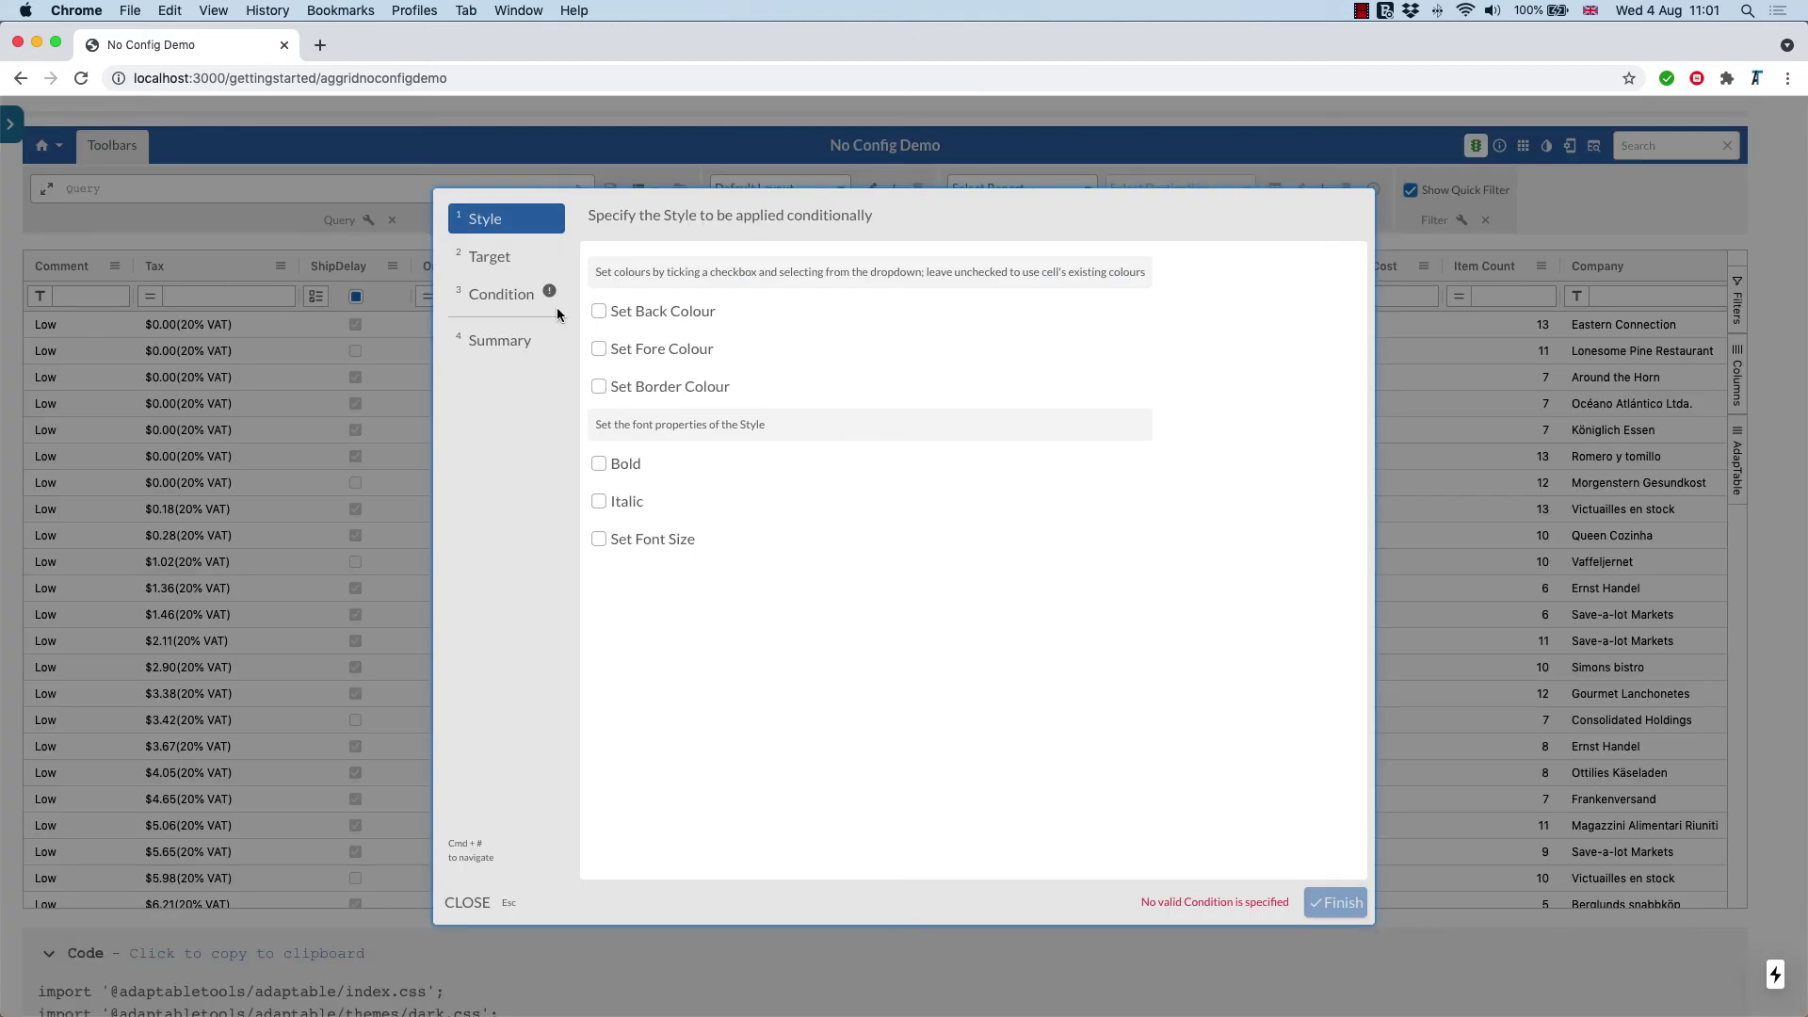
left_click(599, 348)
left_click(768, 348)
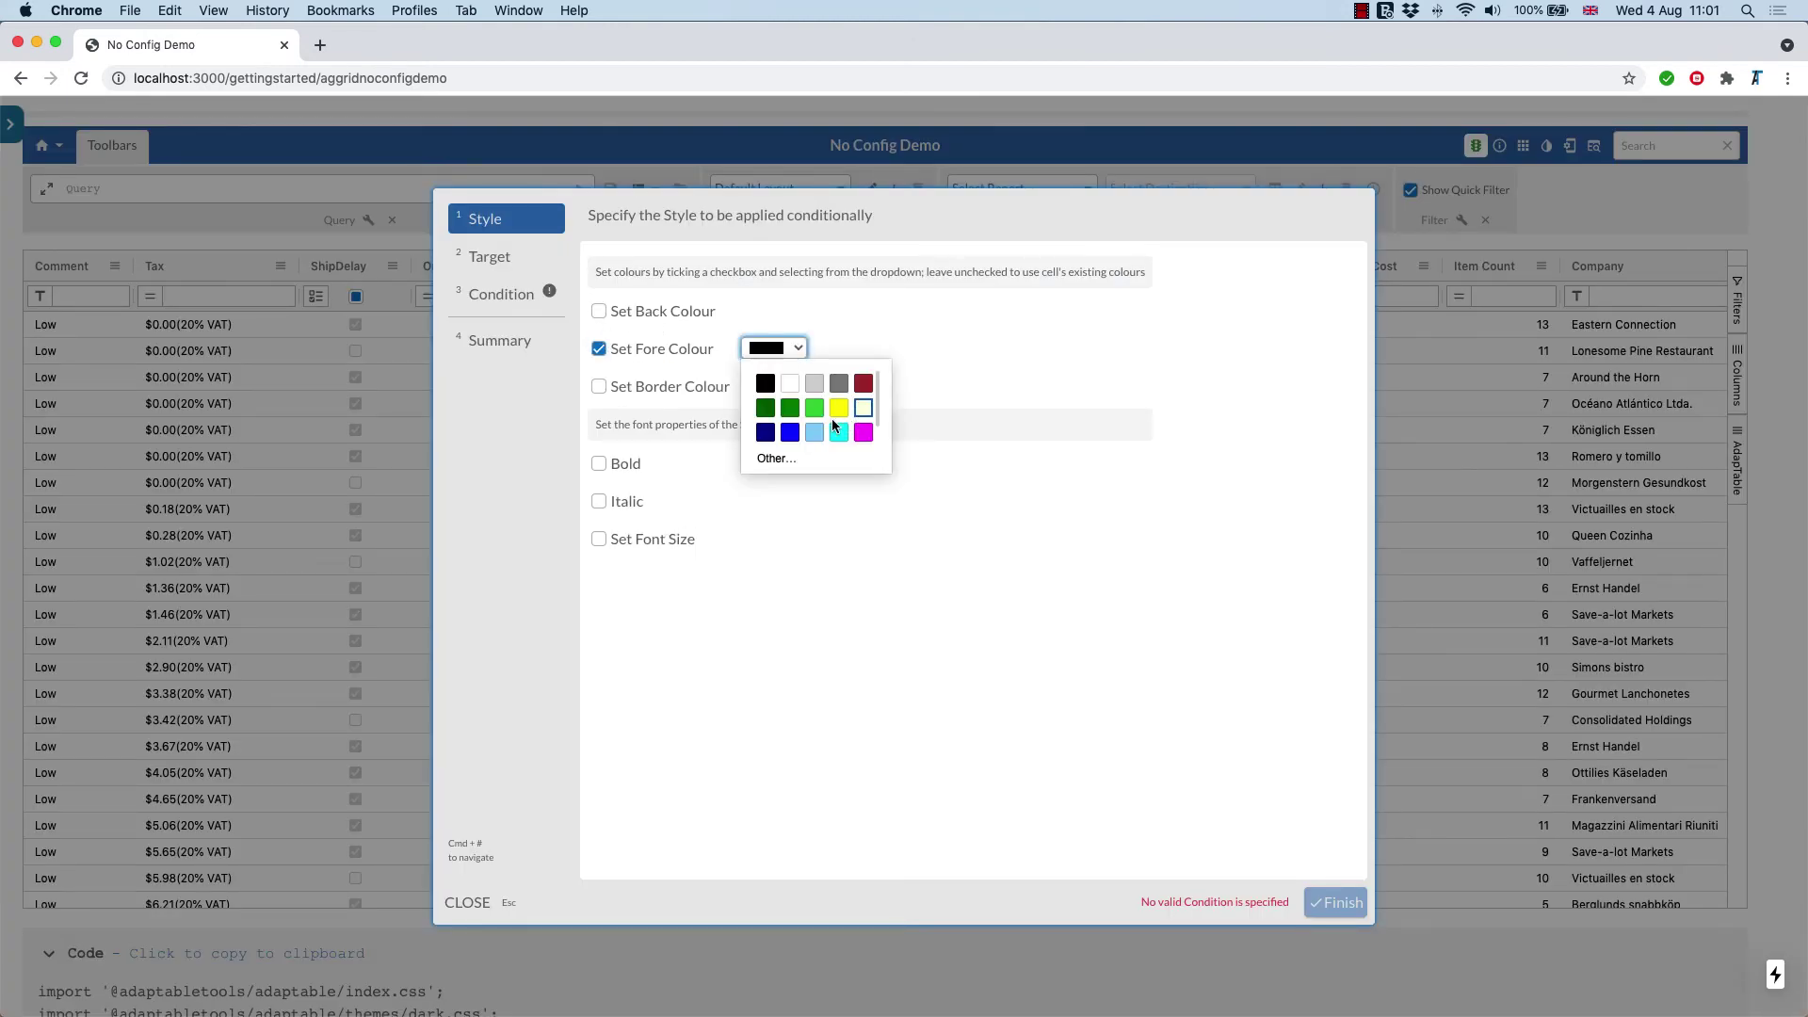
left_click(814, 408)
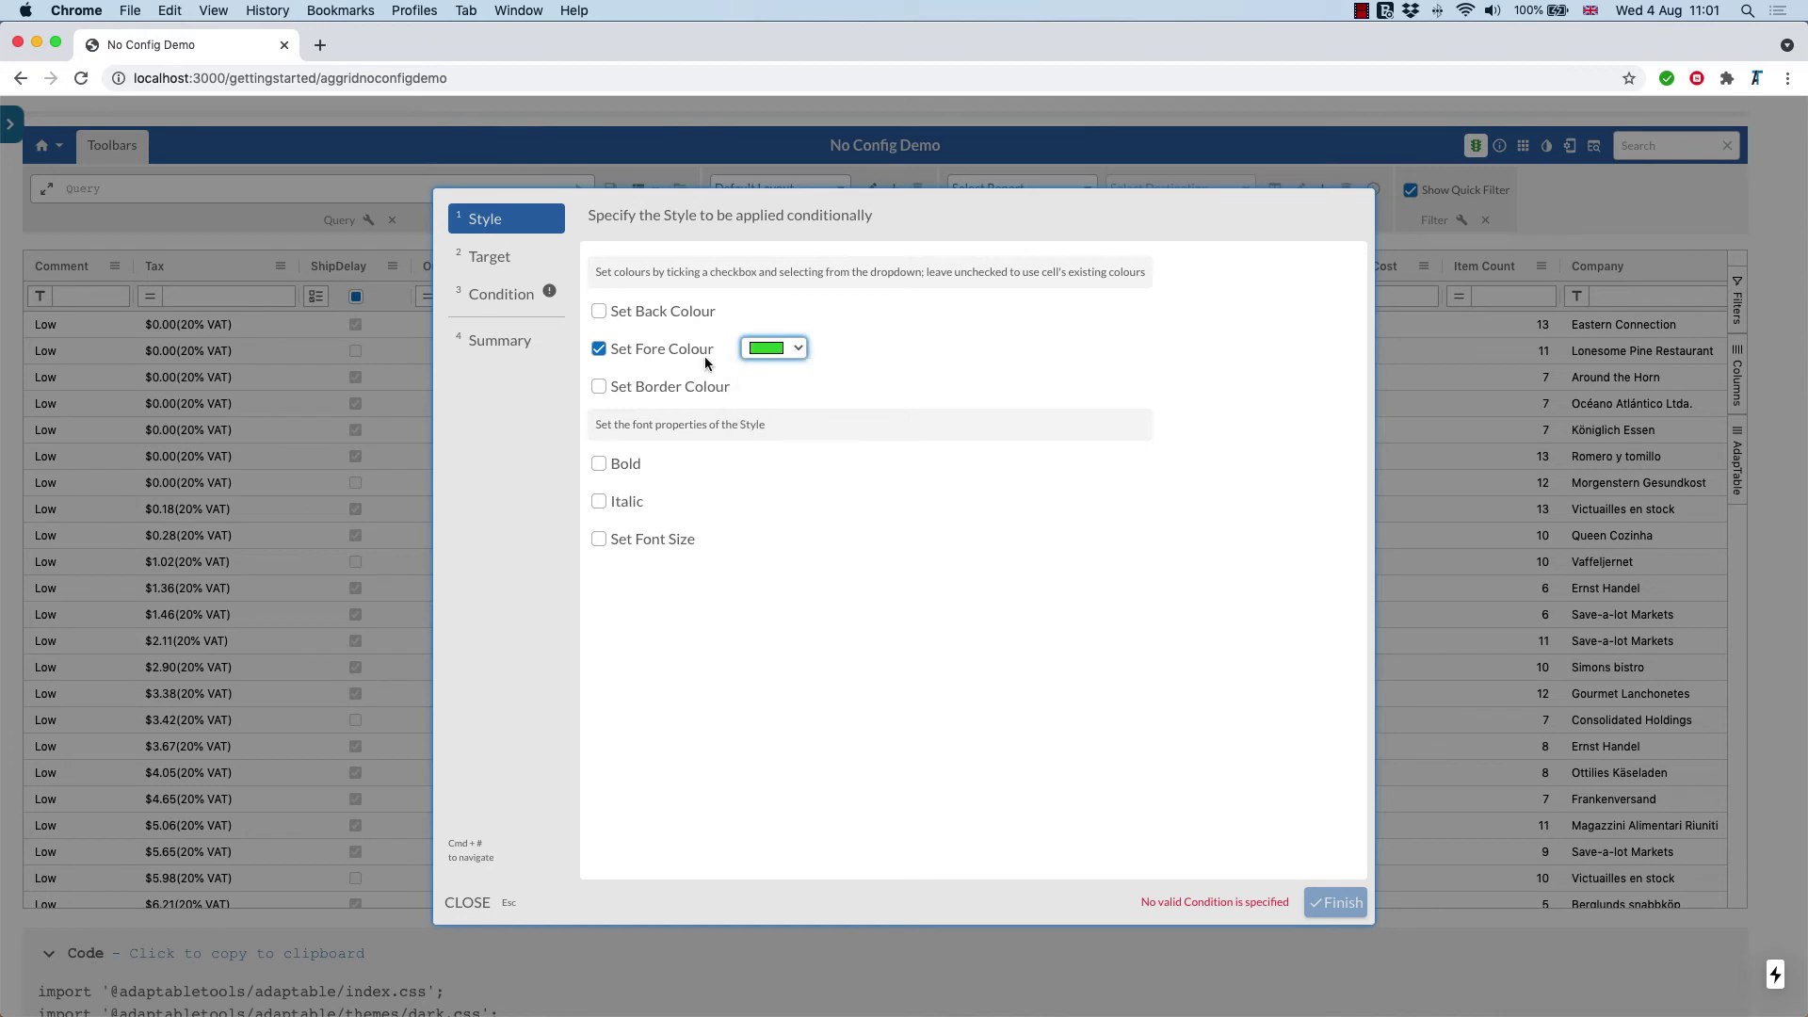
Step: Set the green Profit style's condition to the Positive predicate, finish it and close the style list
left_click(496, 259)
left_click(474, 297)
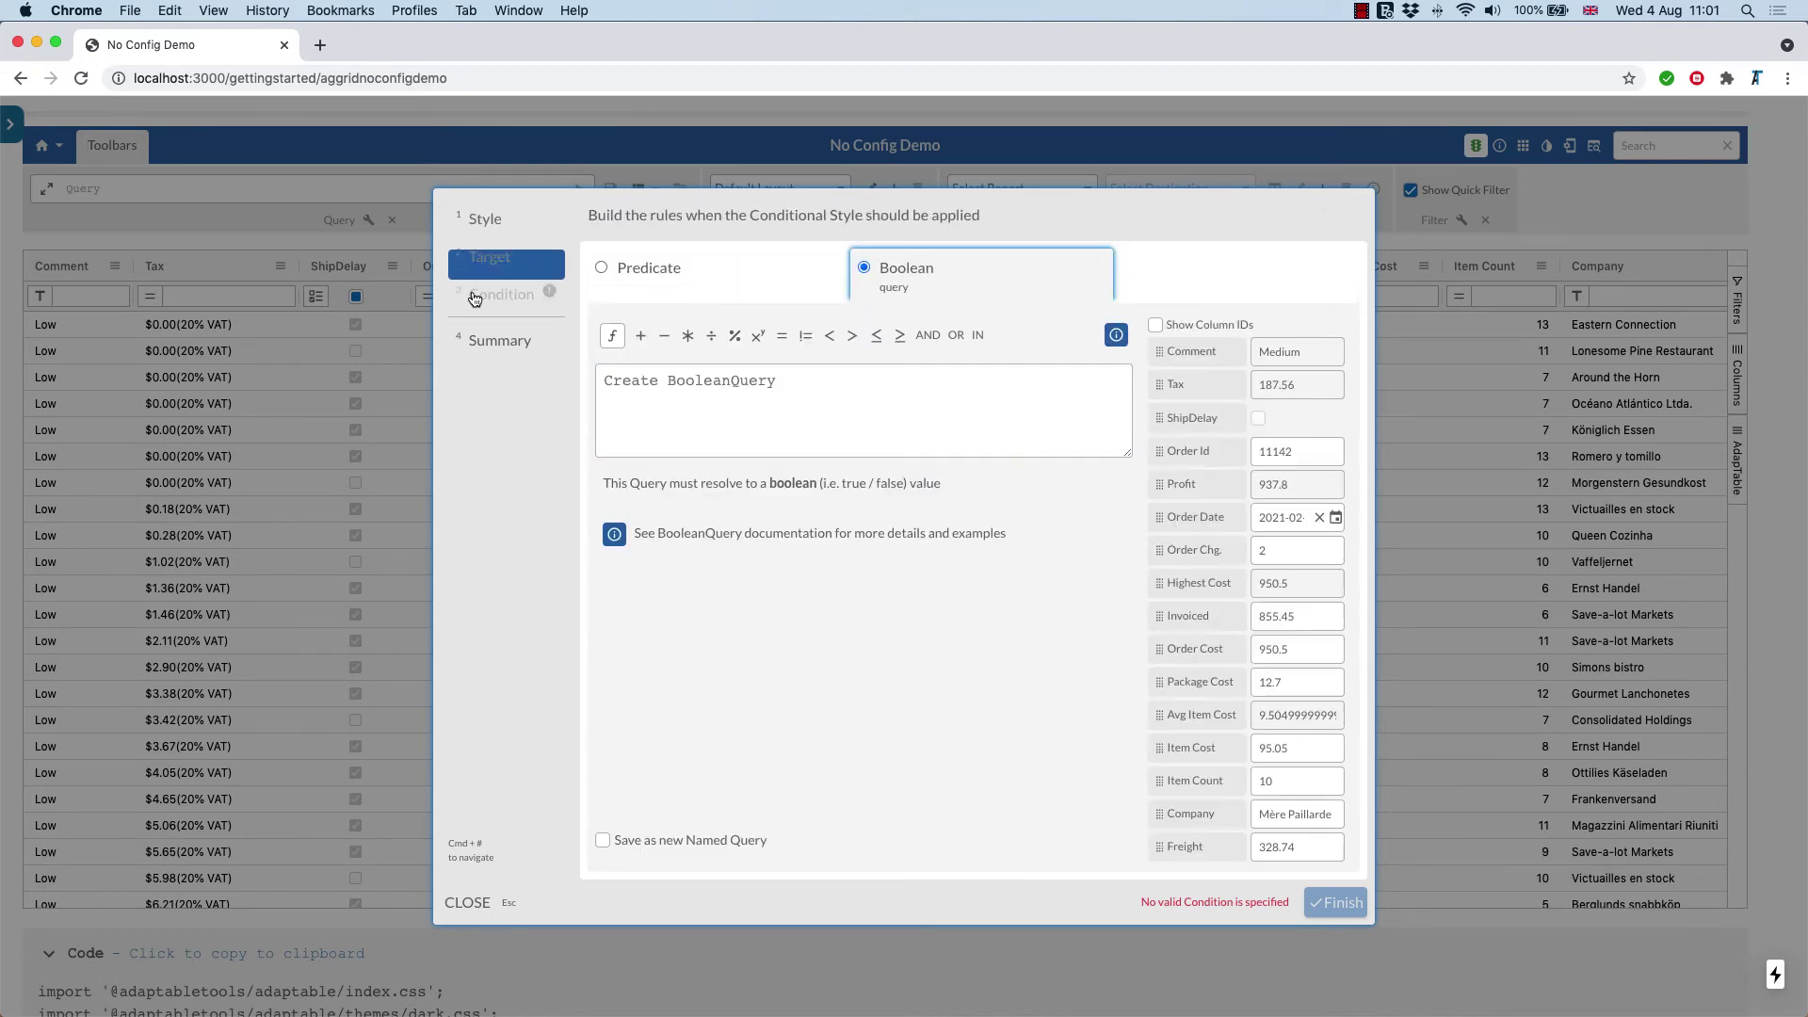
left_click(631, 273)
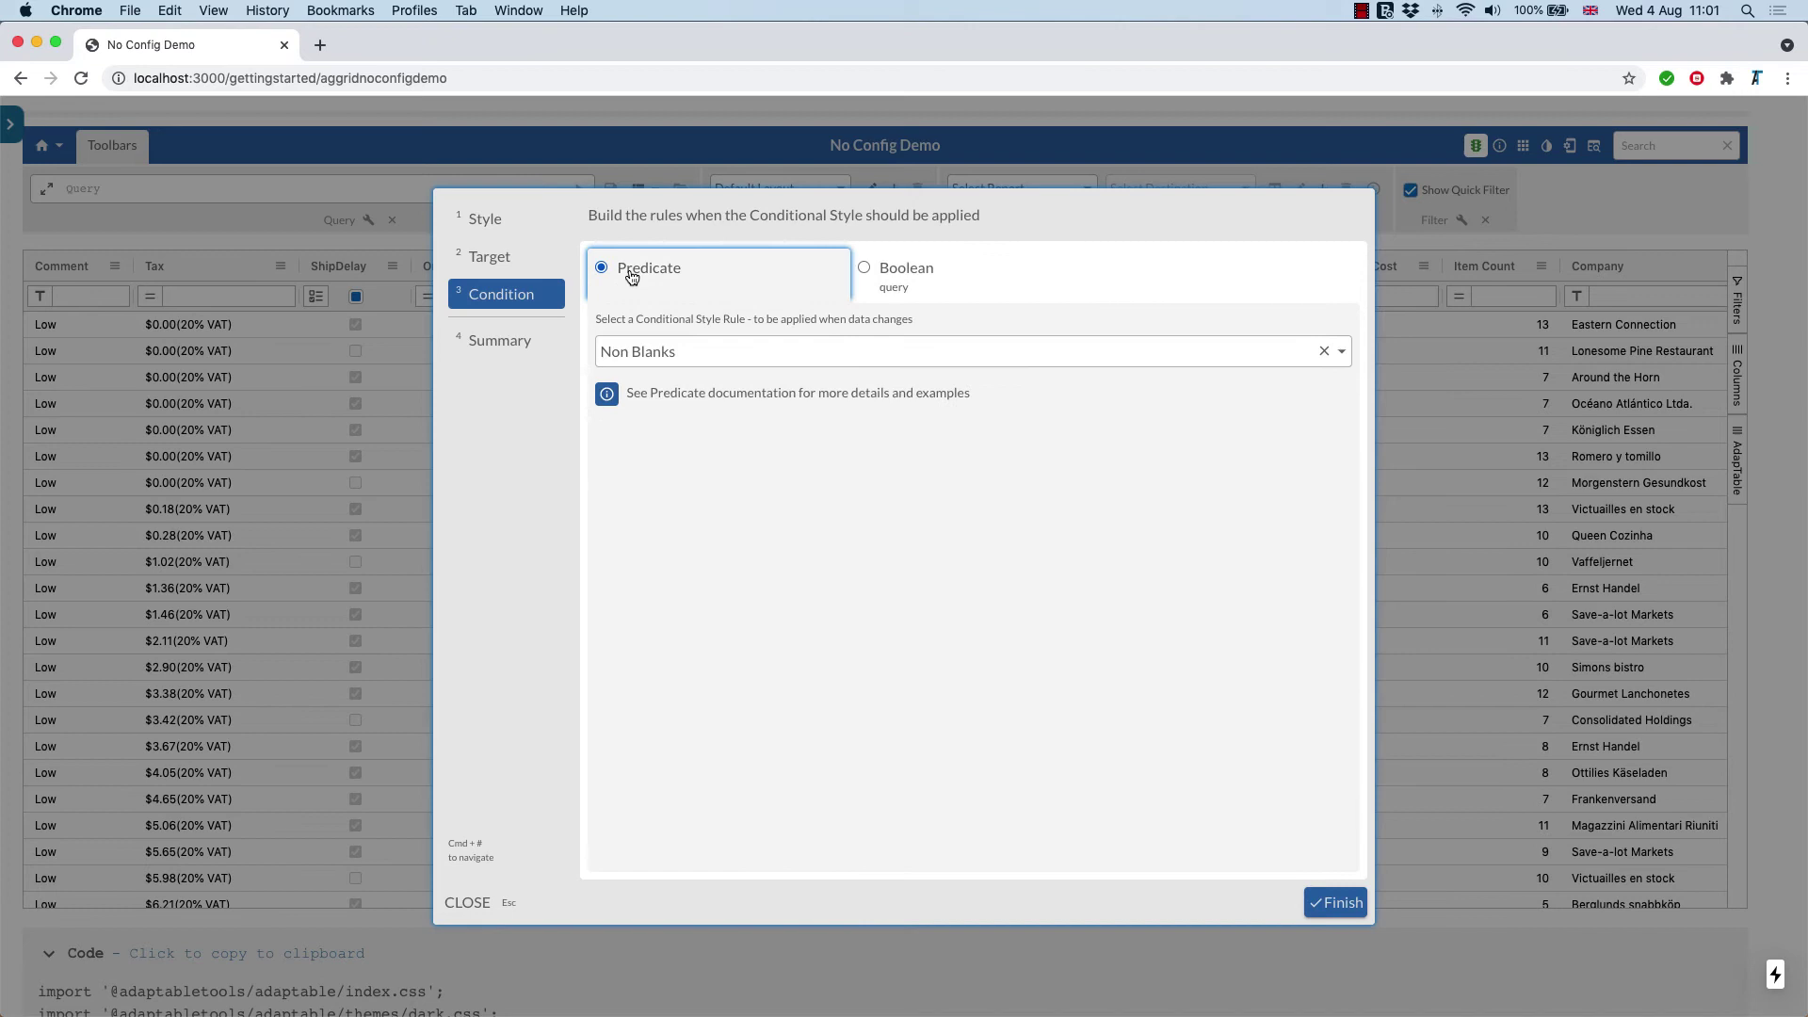
left_click(674, 351)
left_click(639, 513)
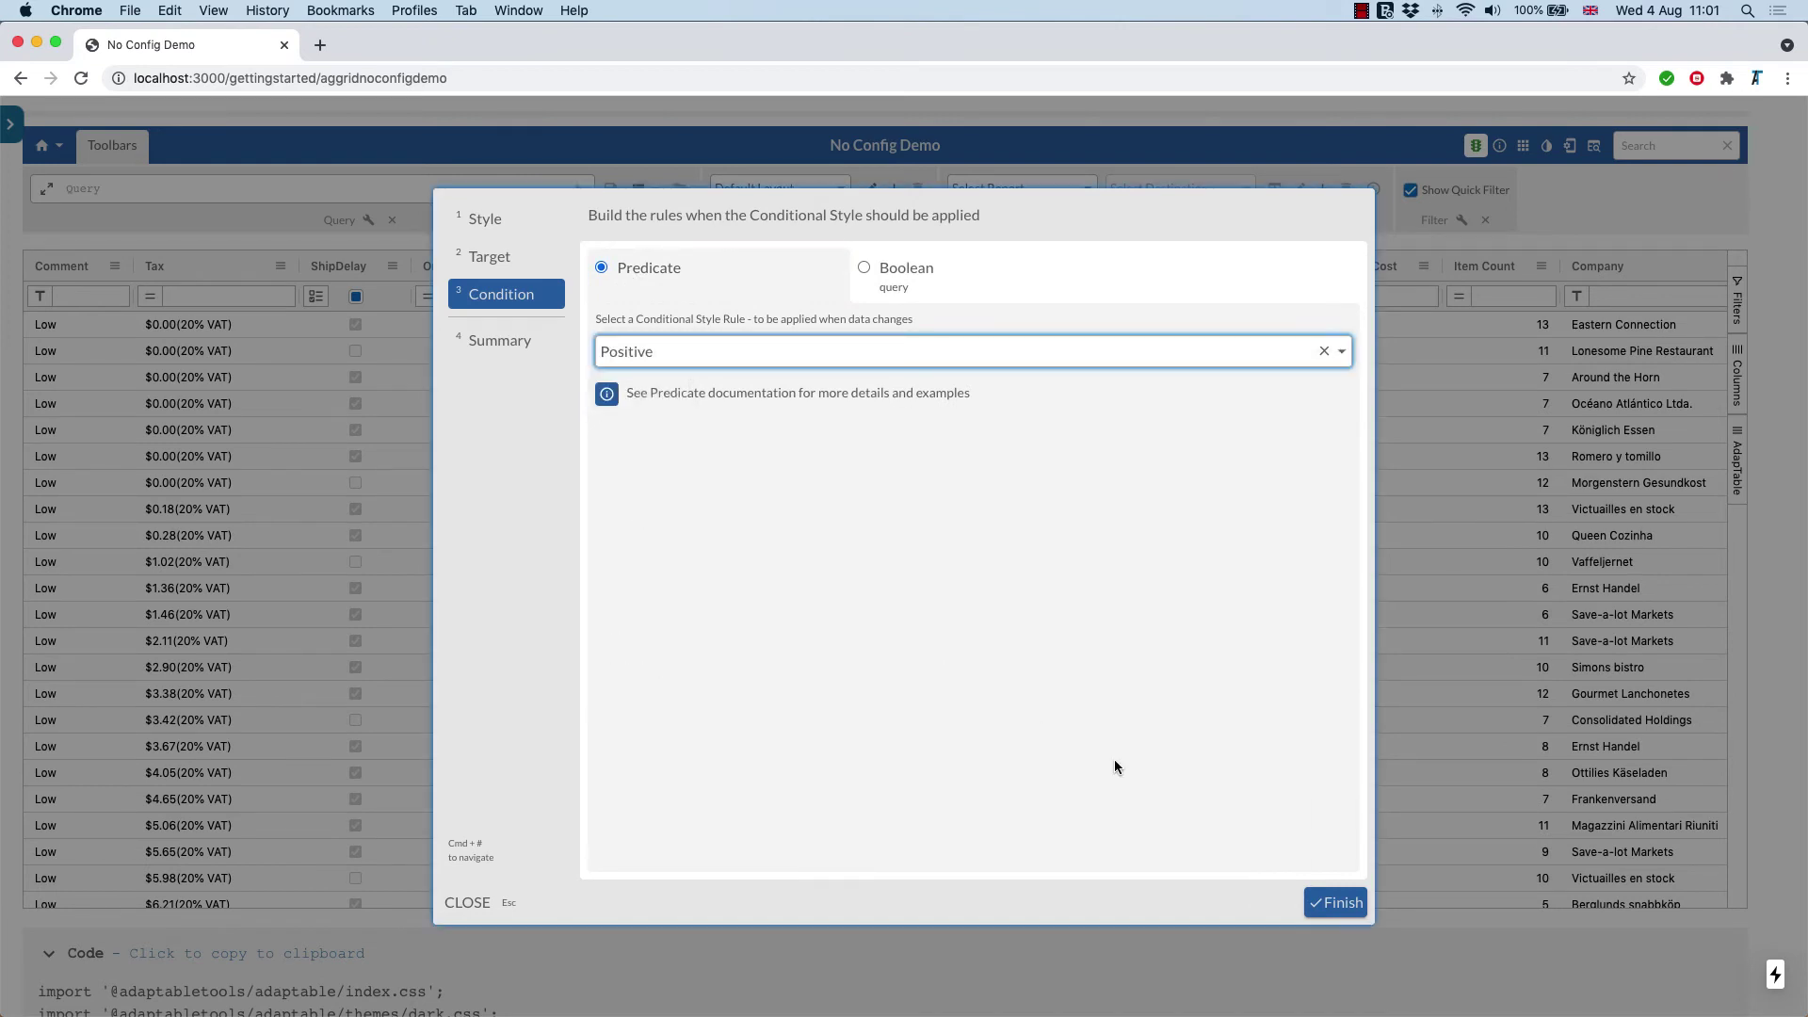
left_click(1329, 918)
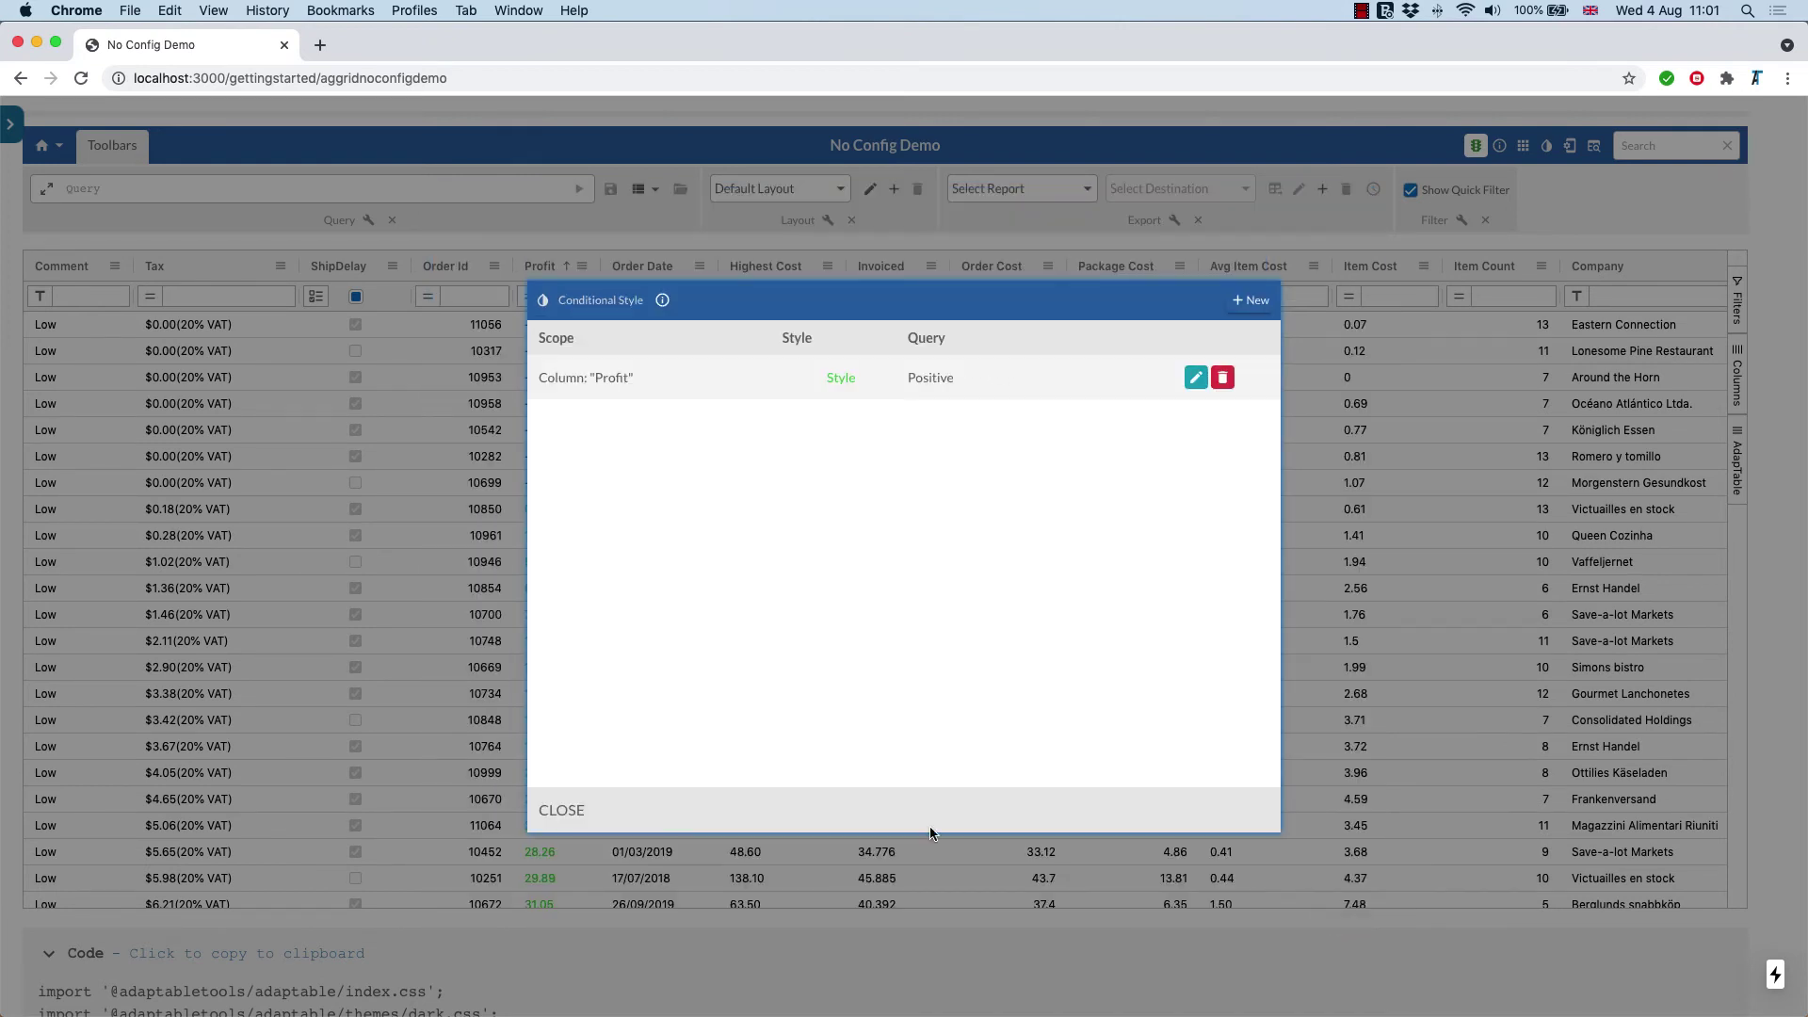
left_click(556, 808)
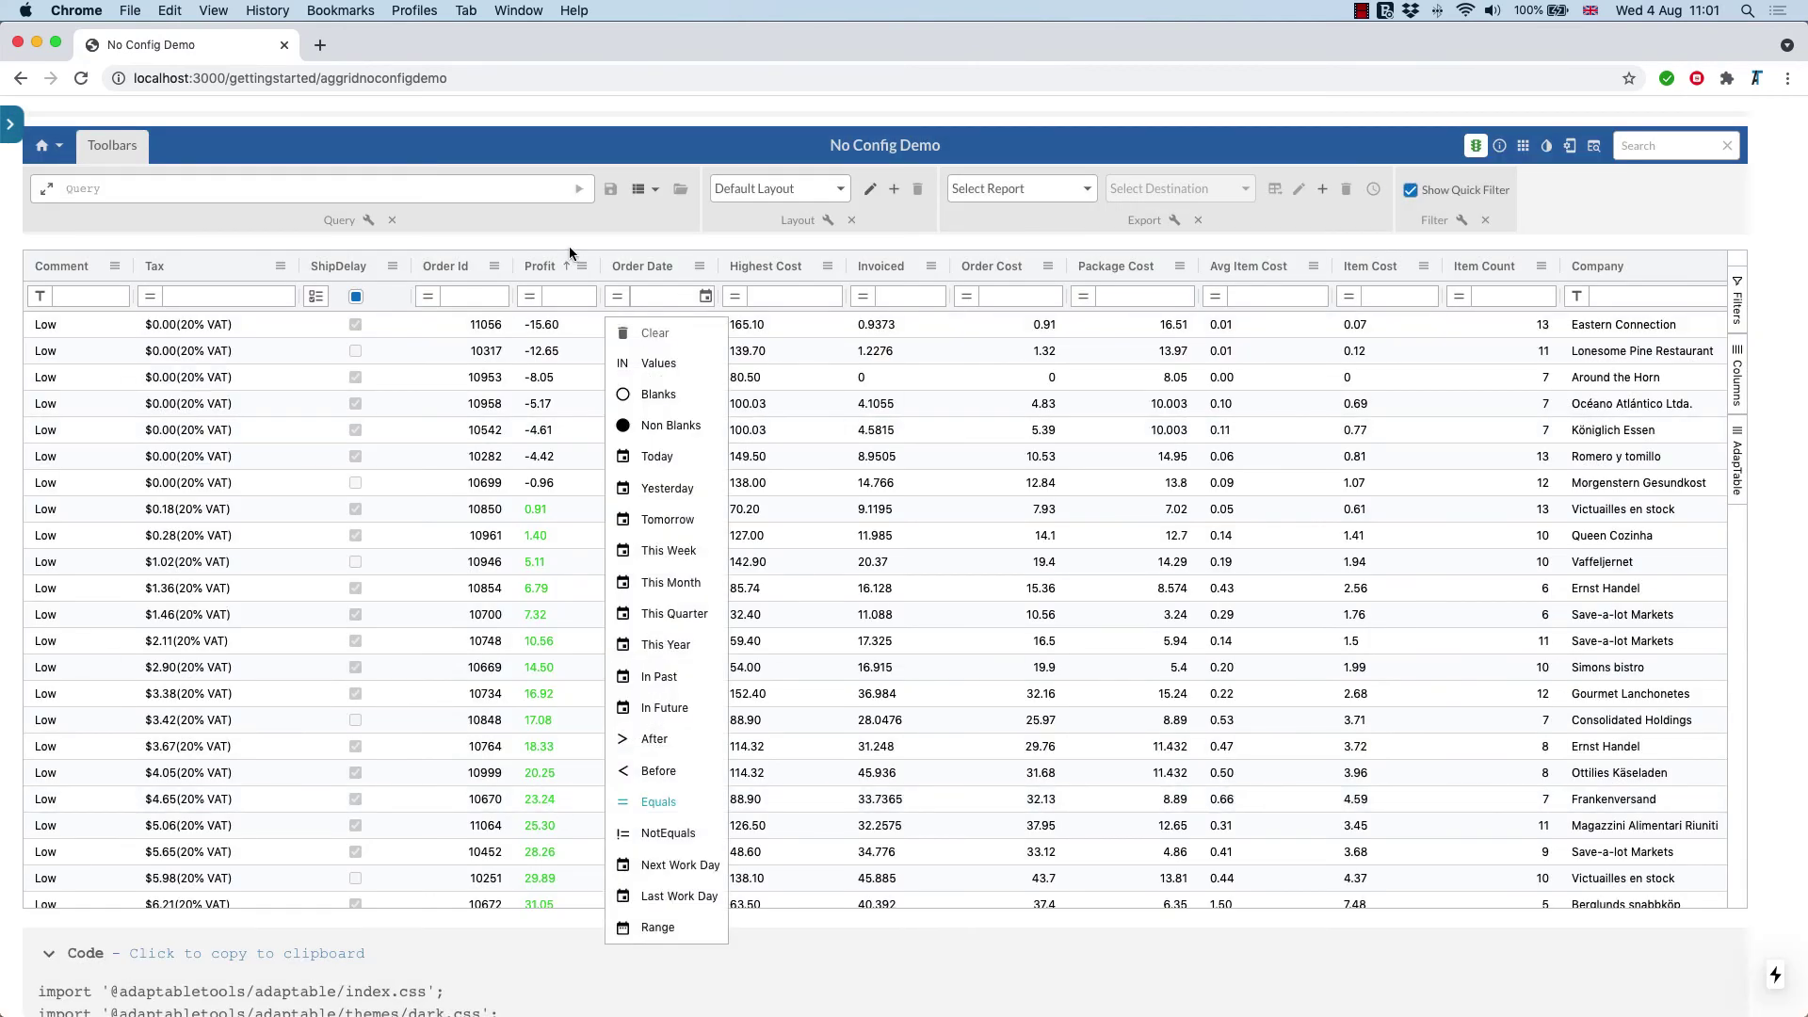
Step: Start another conditional style and give it a red fore colour
left_click(582, 265)
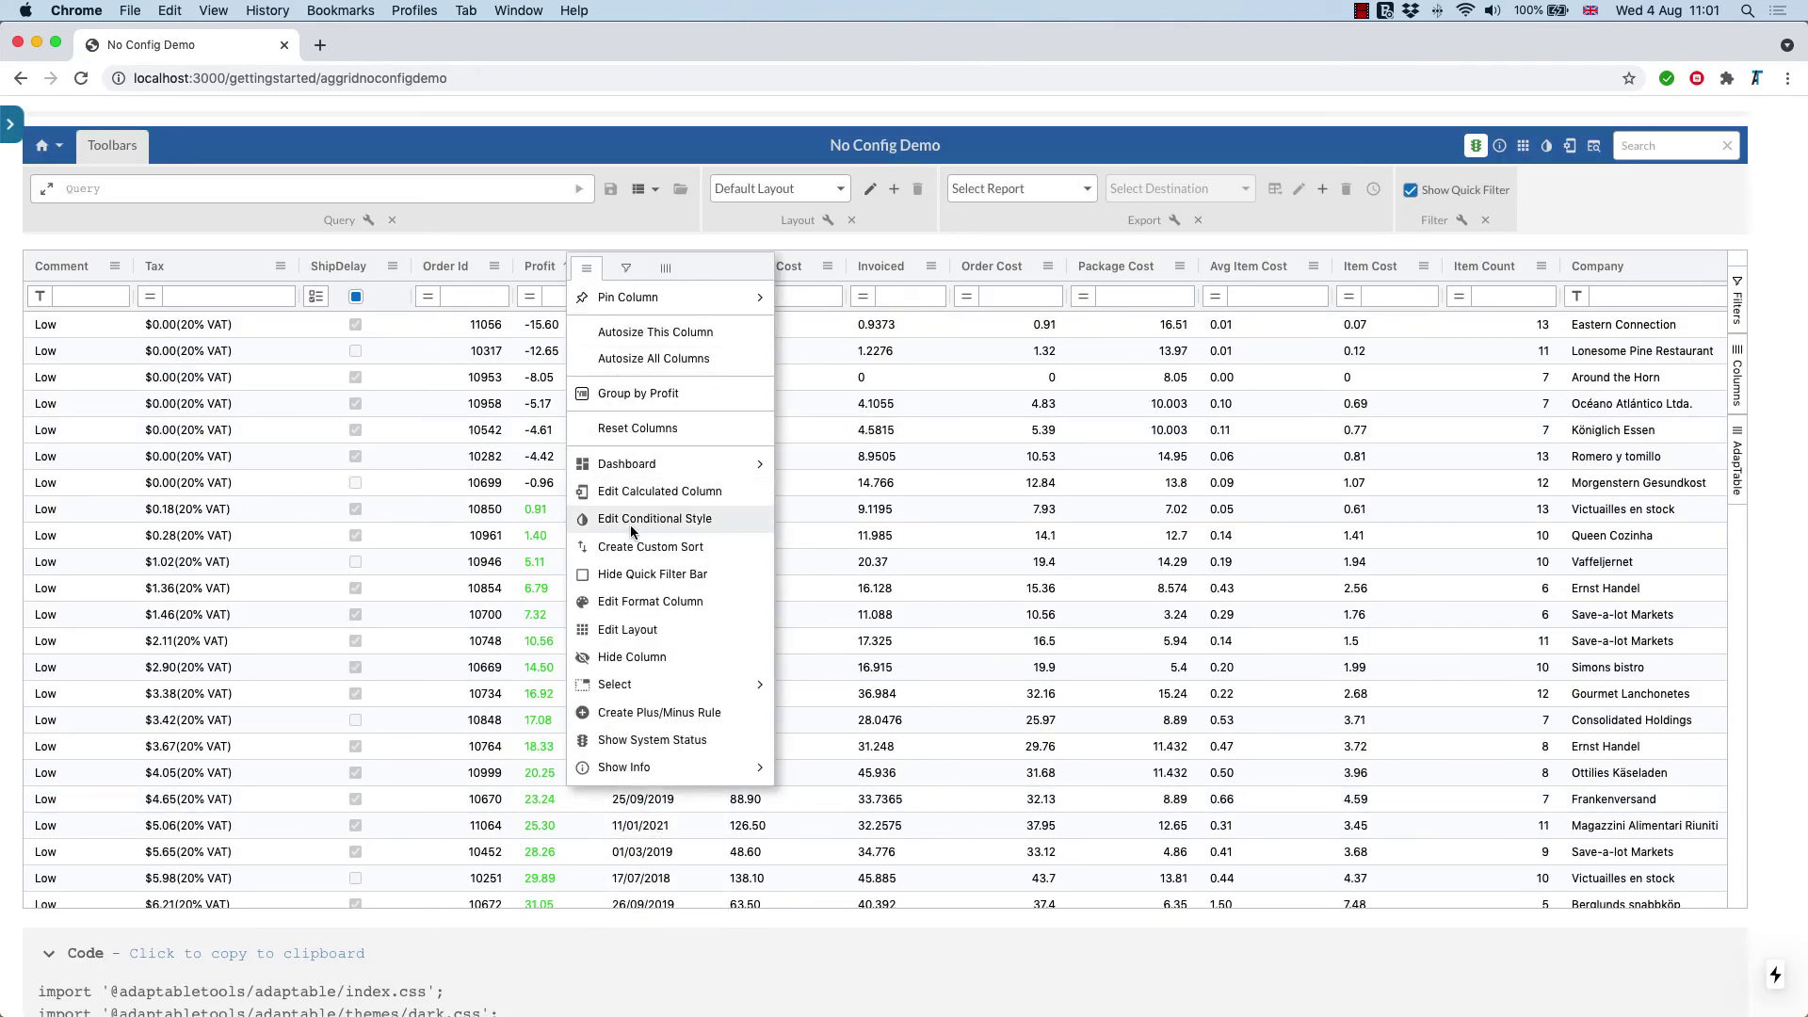
left_click(509, 516)
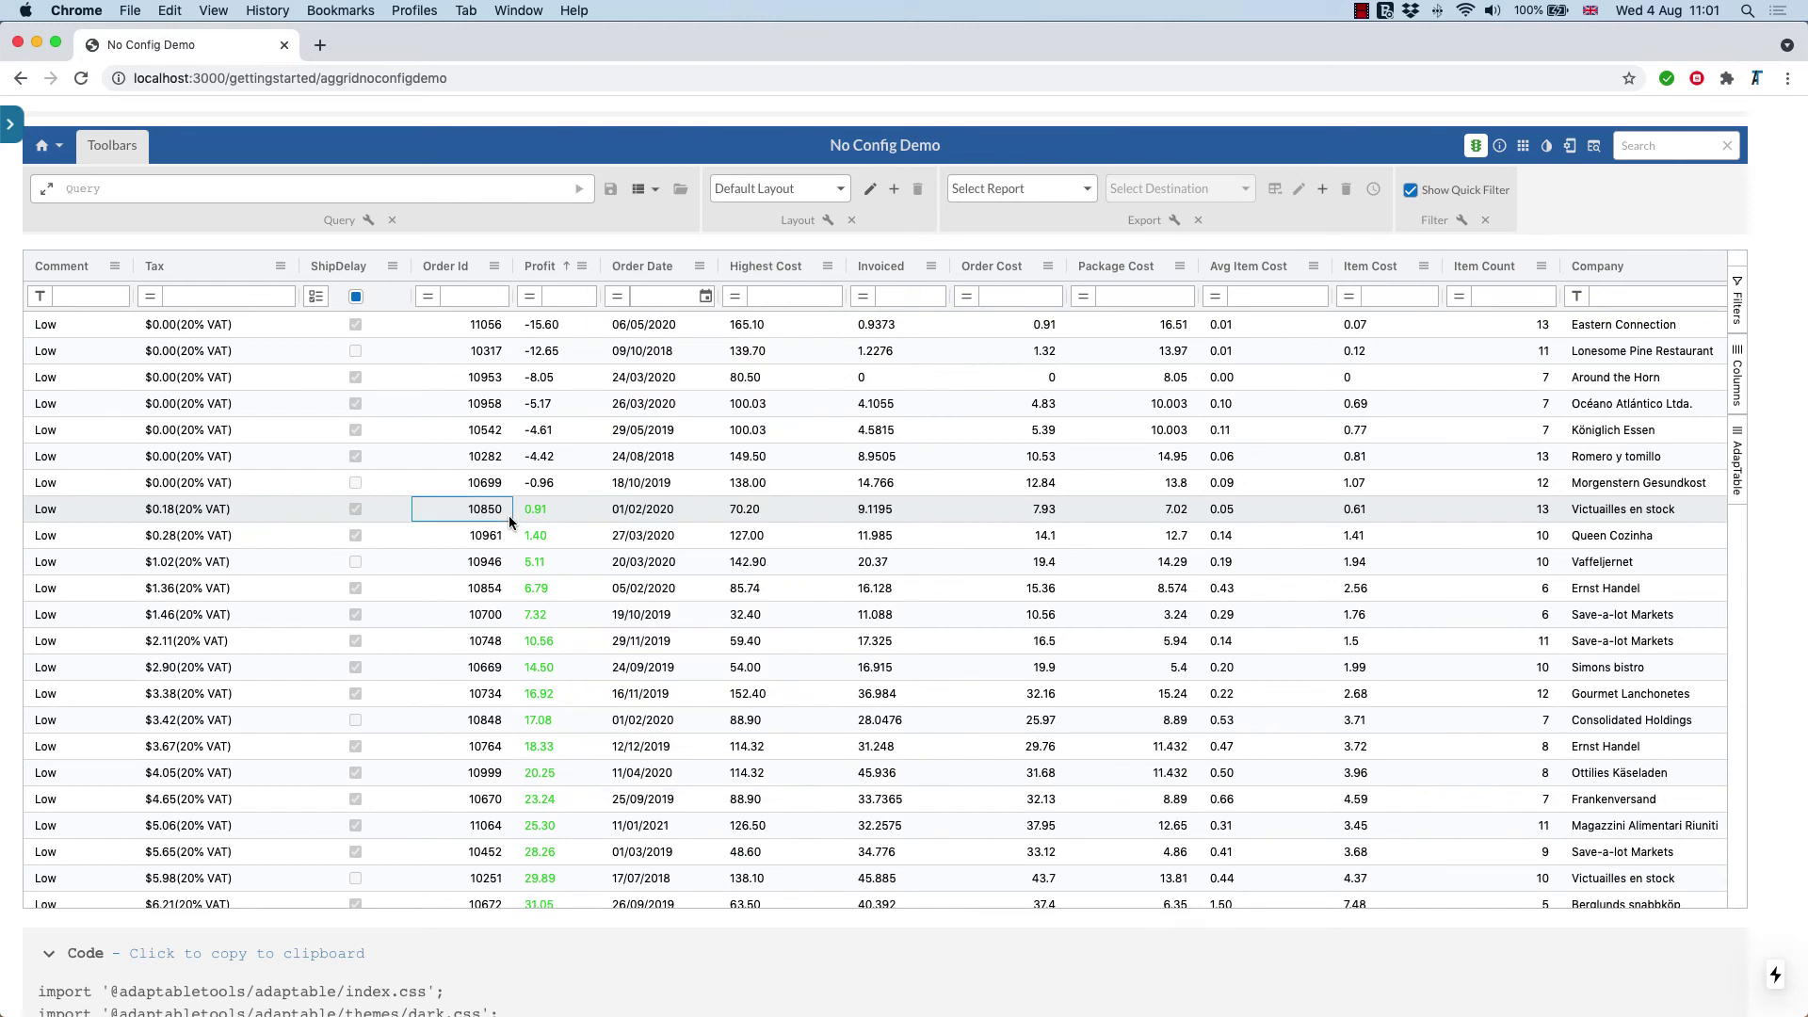
left_click(1547, 146)
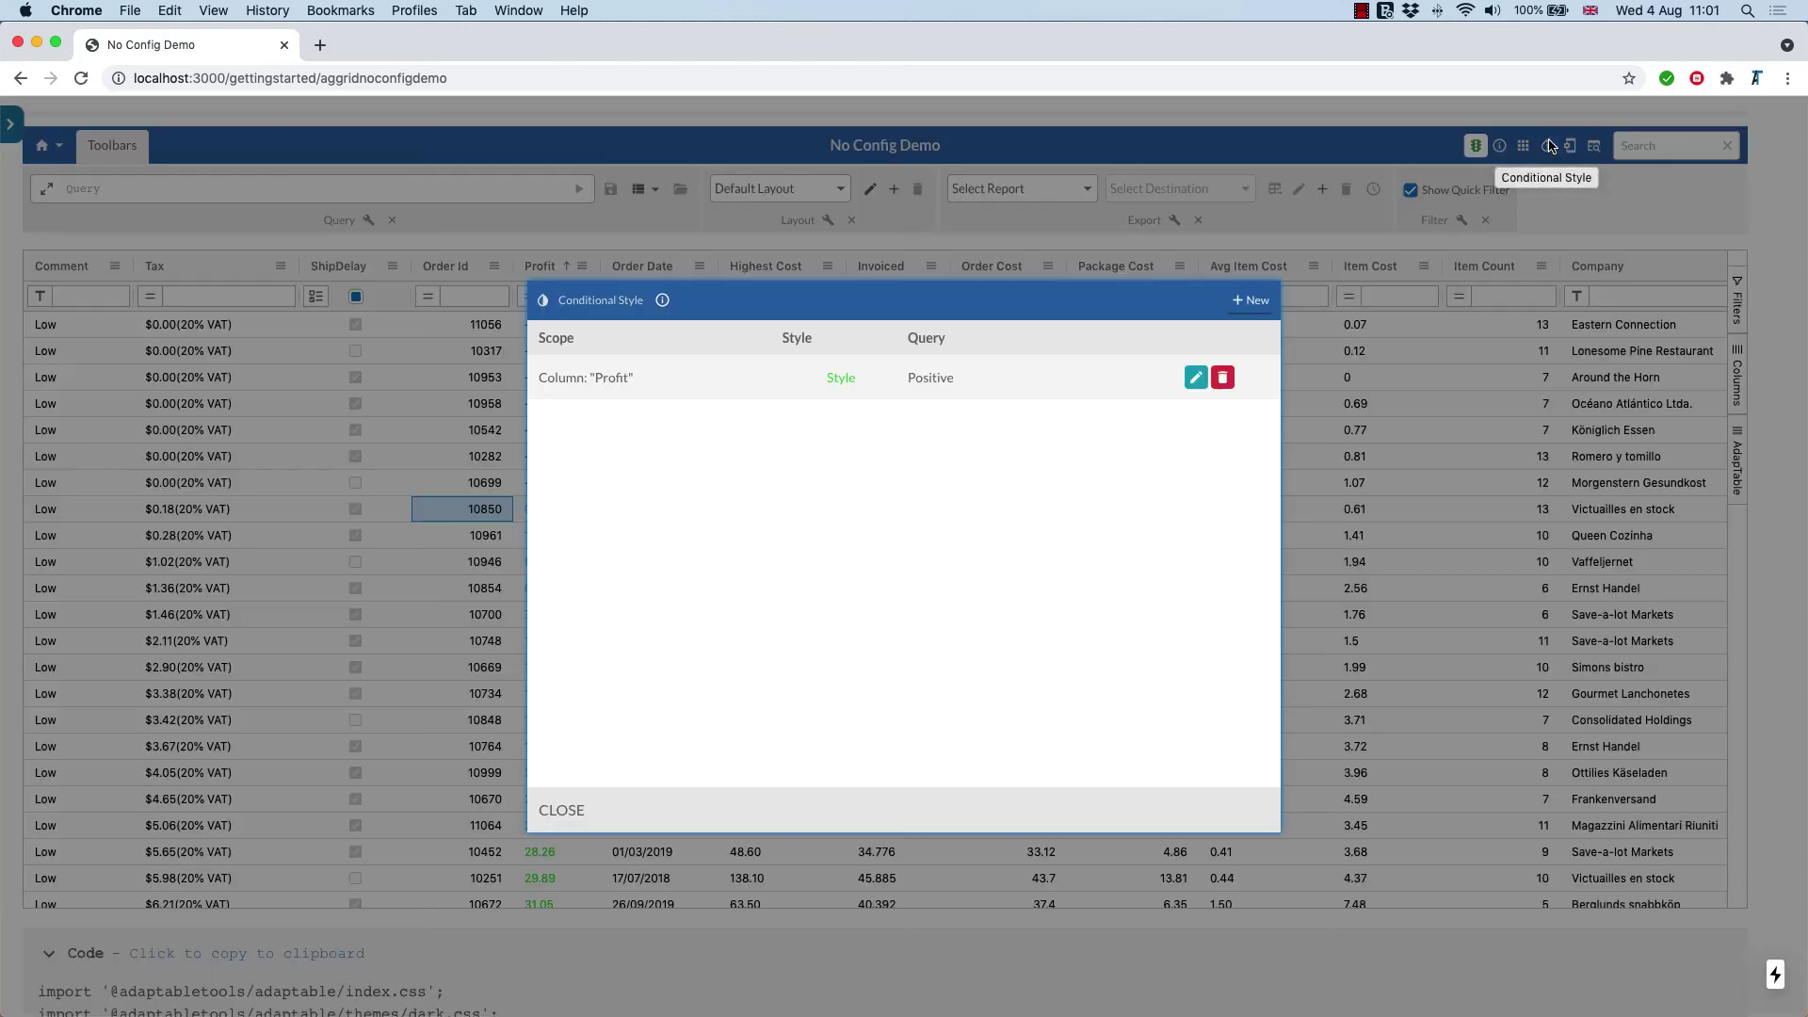
left_click(1251, 301)
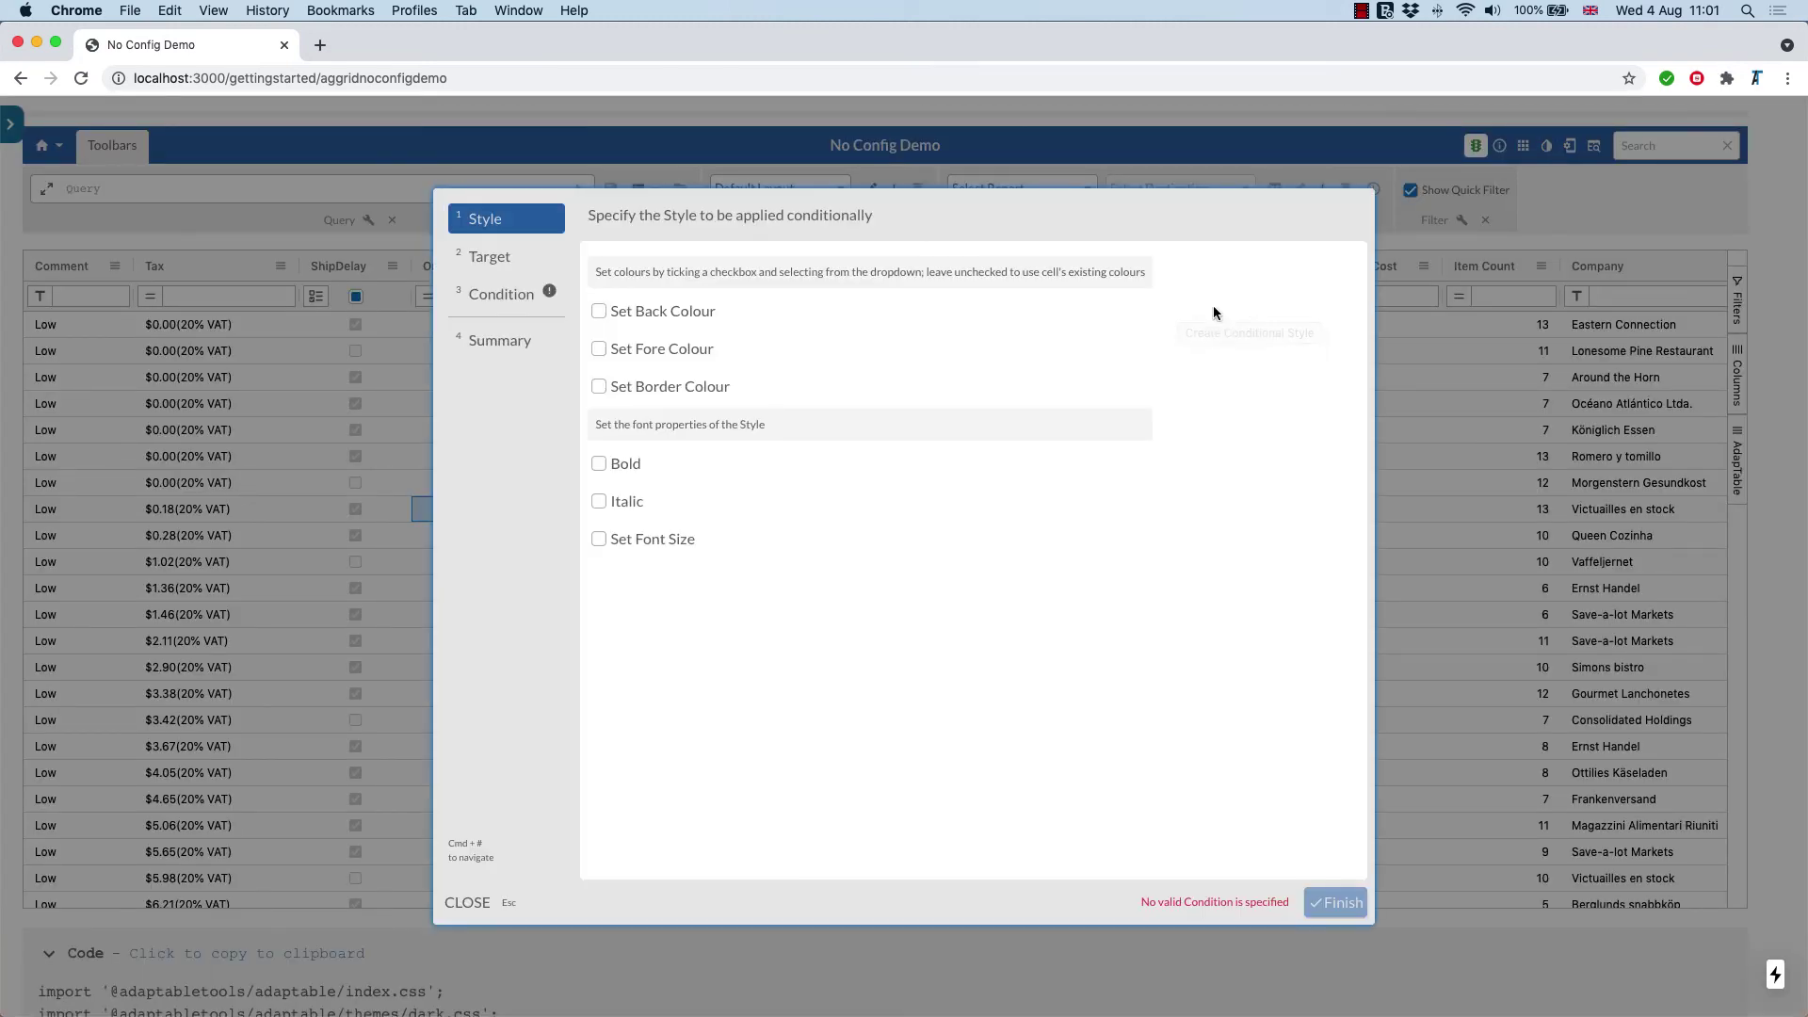
left_click(619, 351)
left_click(766, 350)
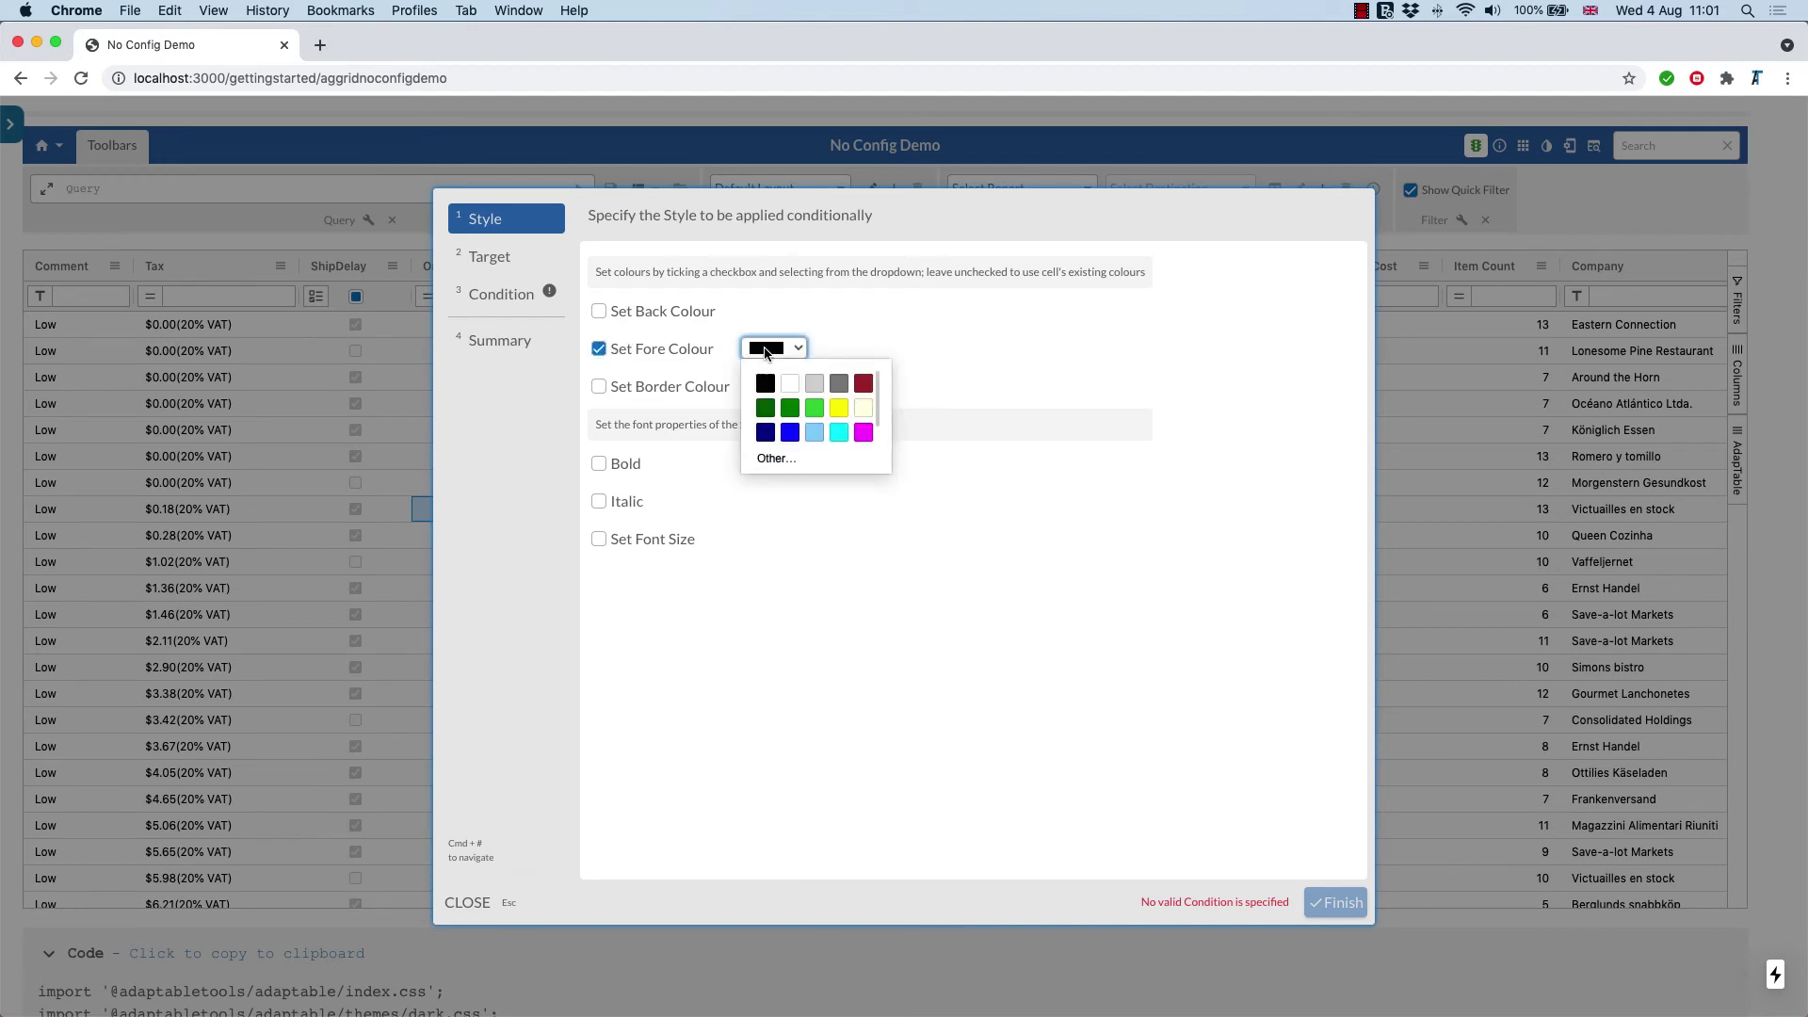
scroll(825, 426, "down", 2)
left_click(819, 435)
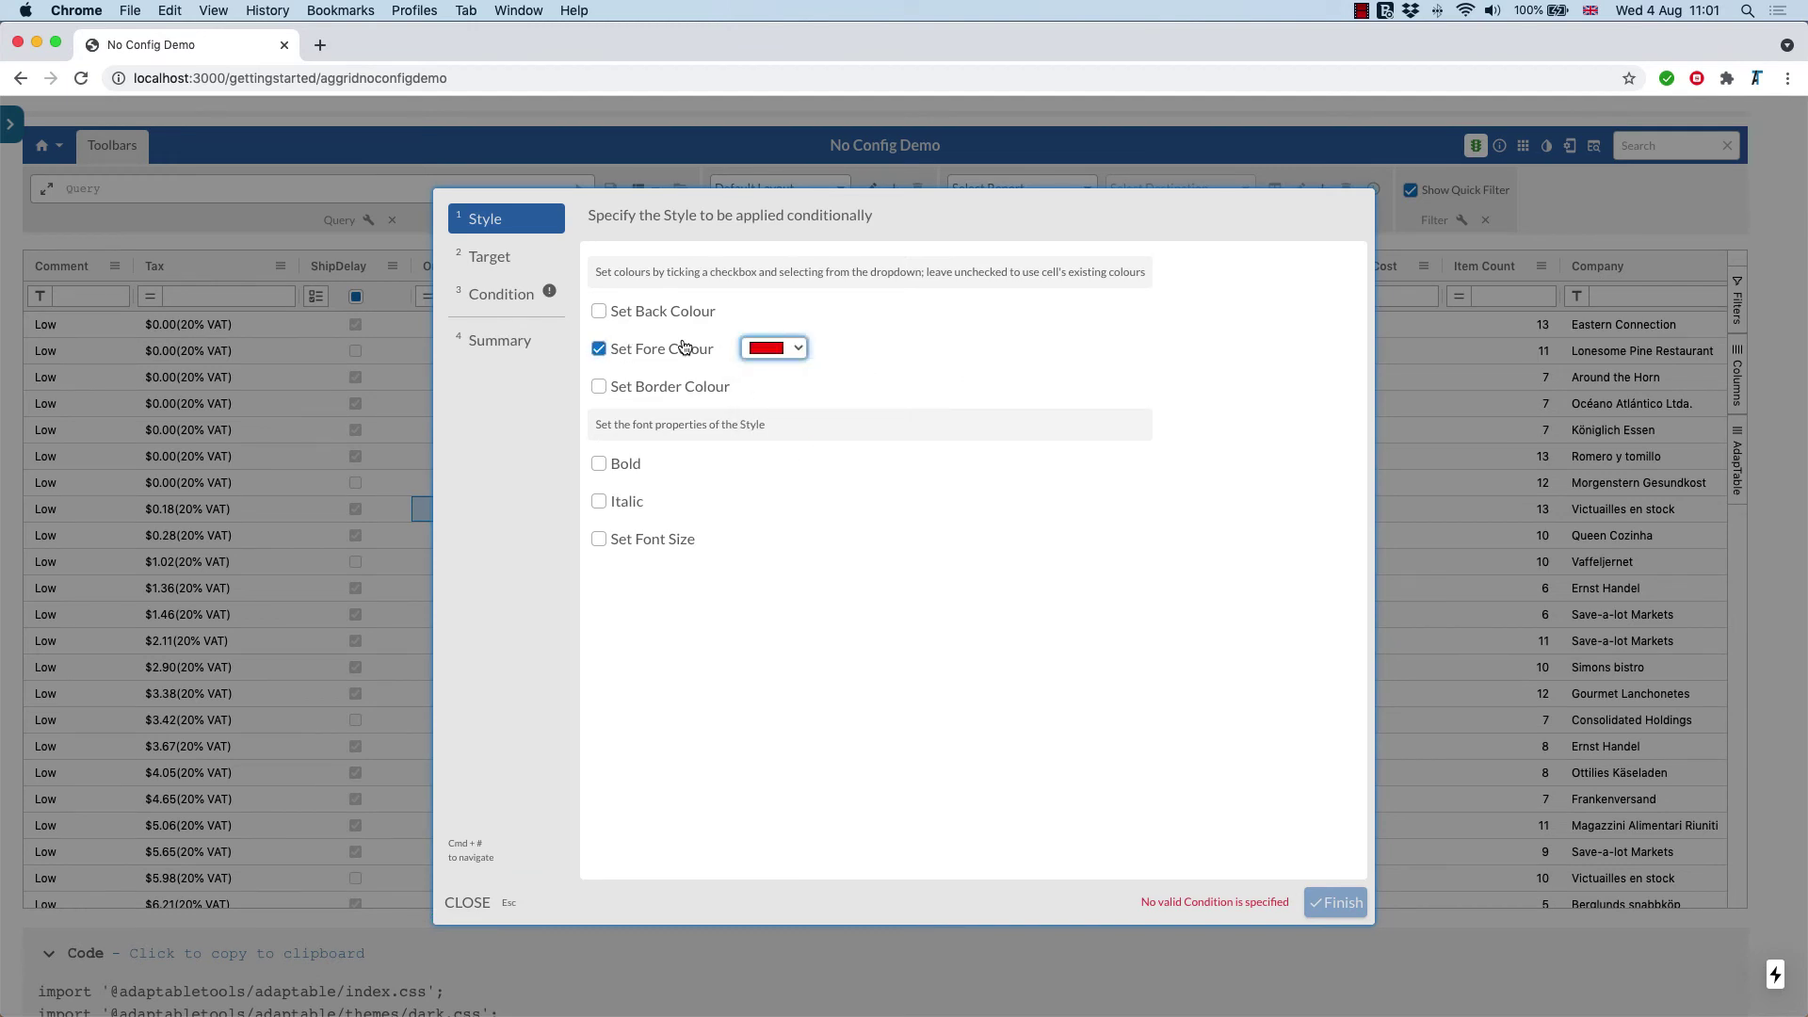
Step: Target the red conditional style at the Profit column only
left_click(507, 270)
left_click(753, 270)
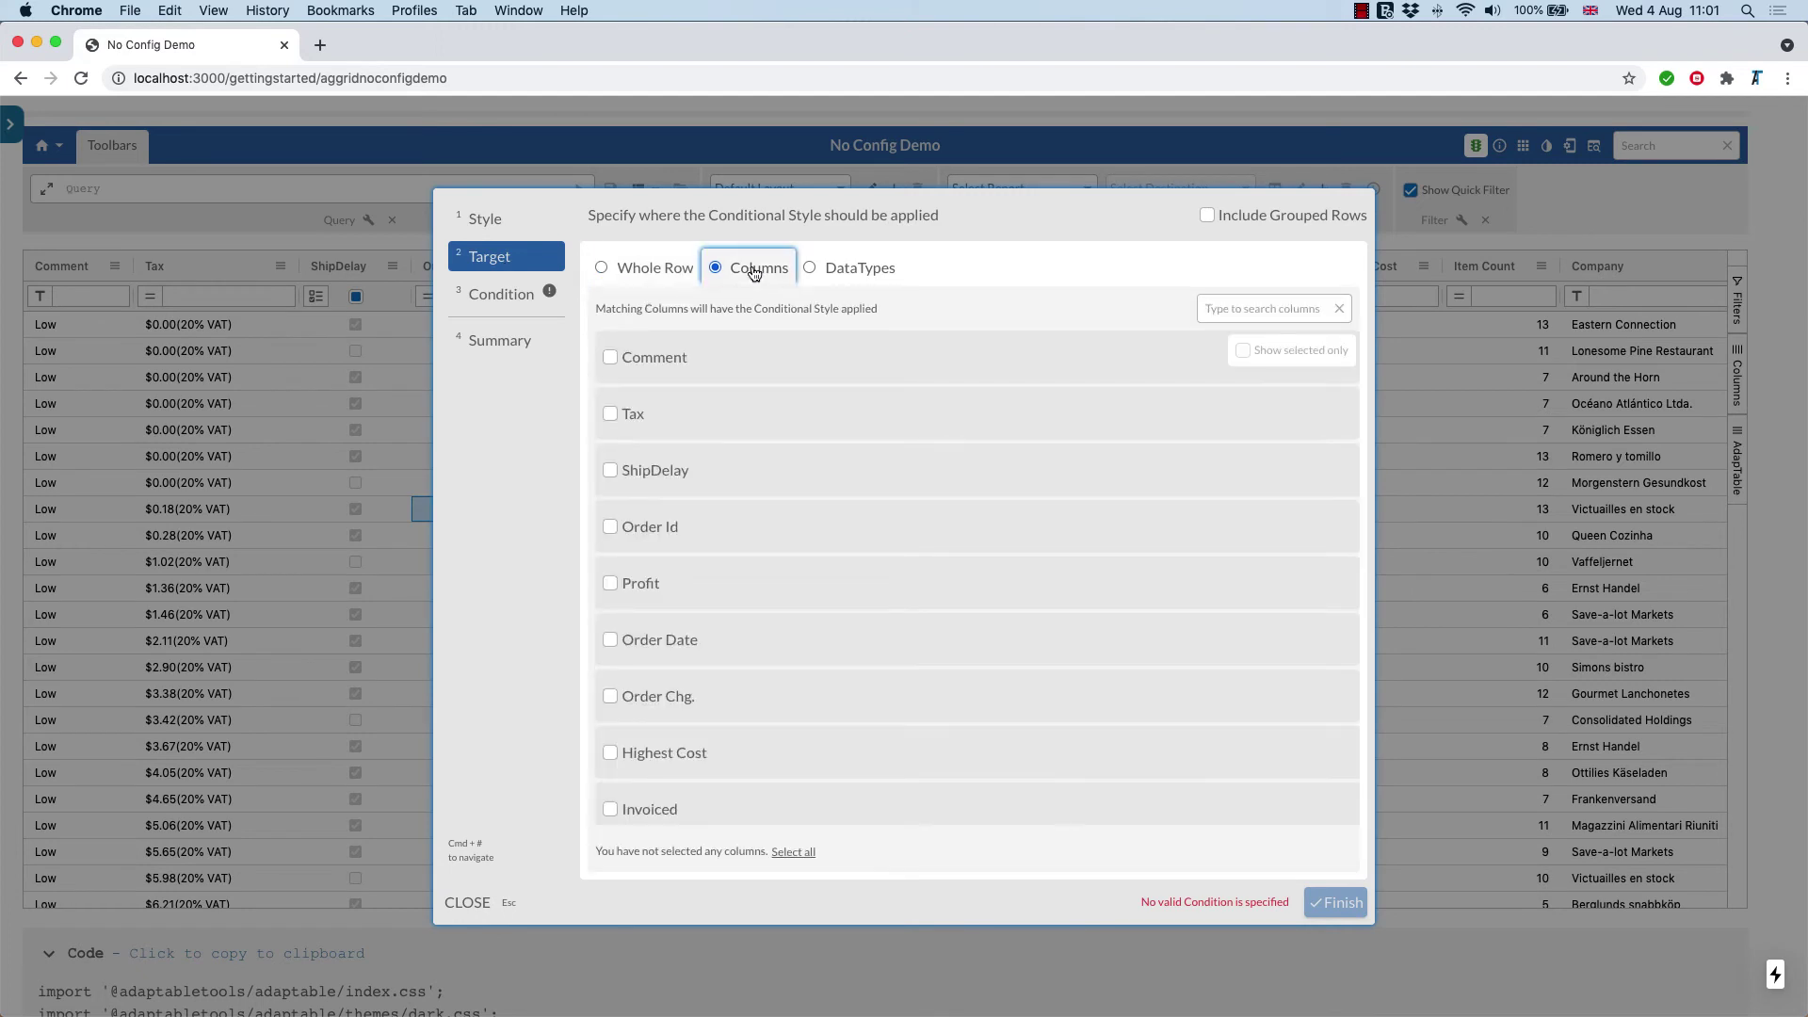
scroll(698, 473, "down", 10)
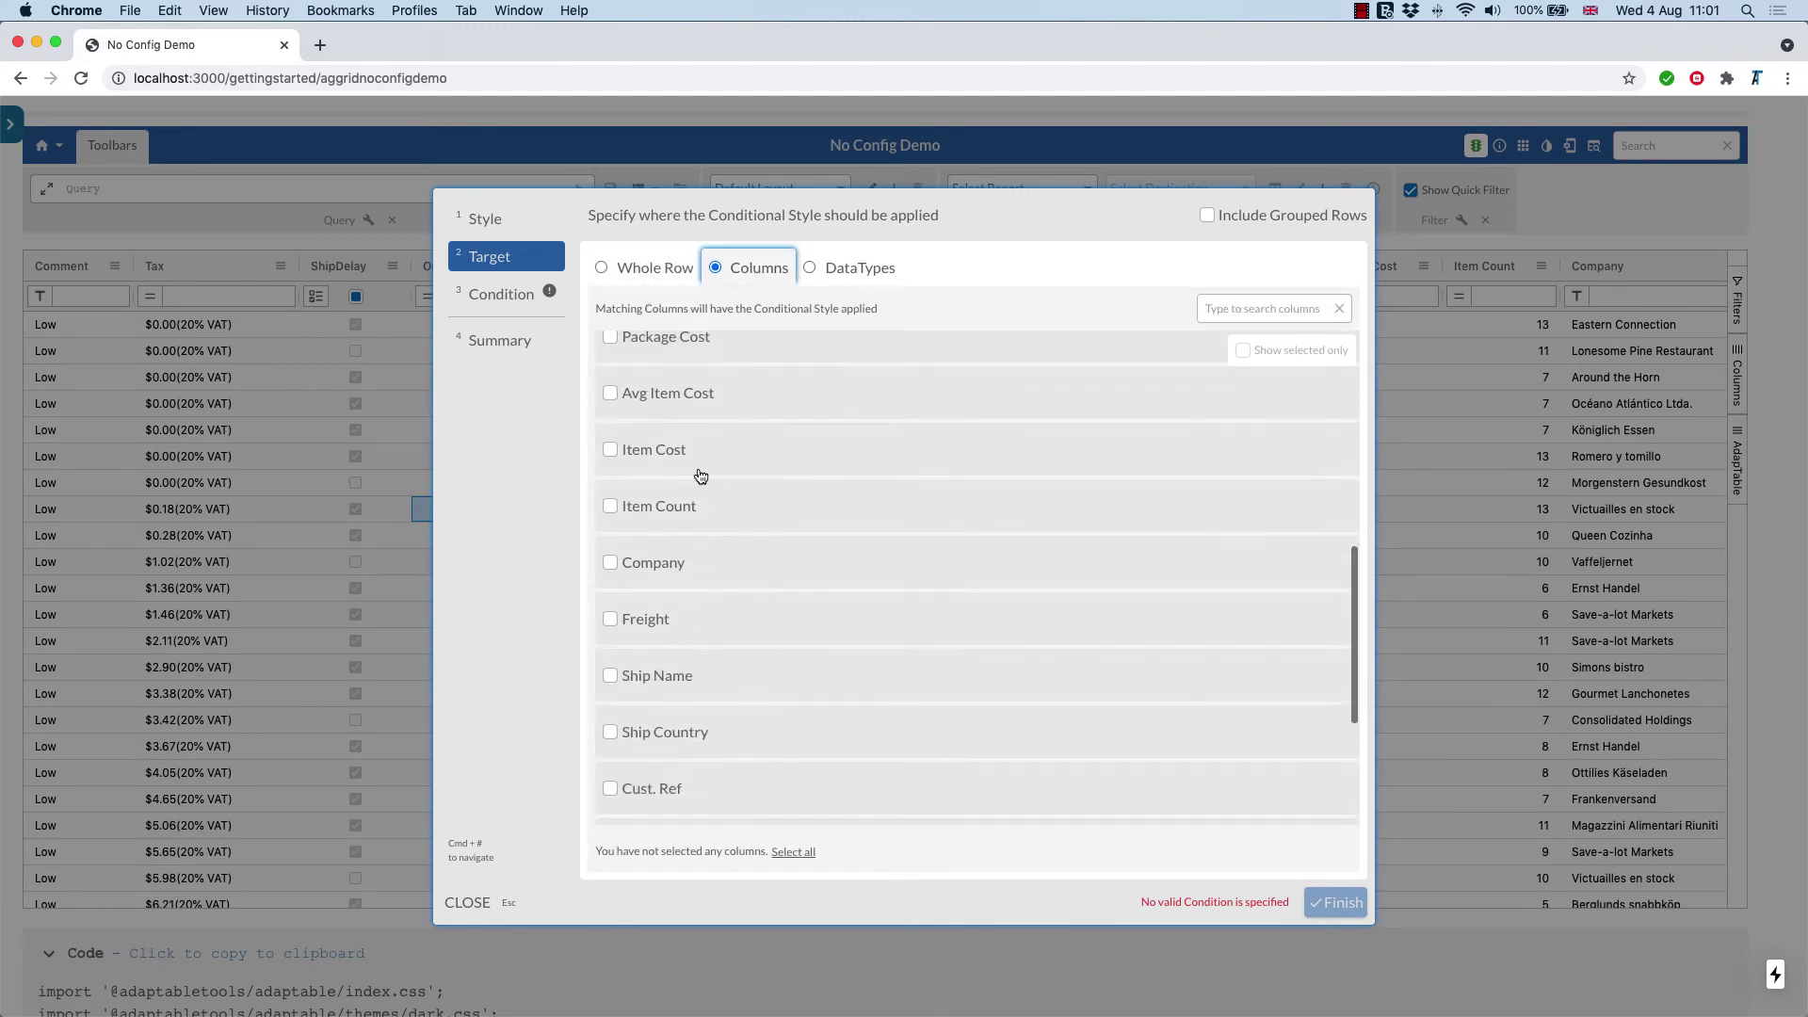
scroll(699, 472, "down", 3)
scroll(699, 473, "up", 15)
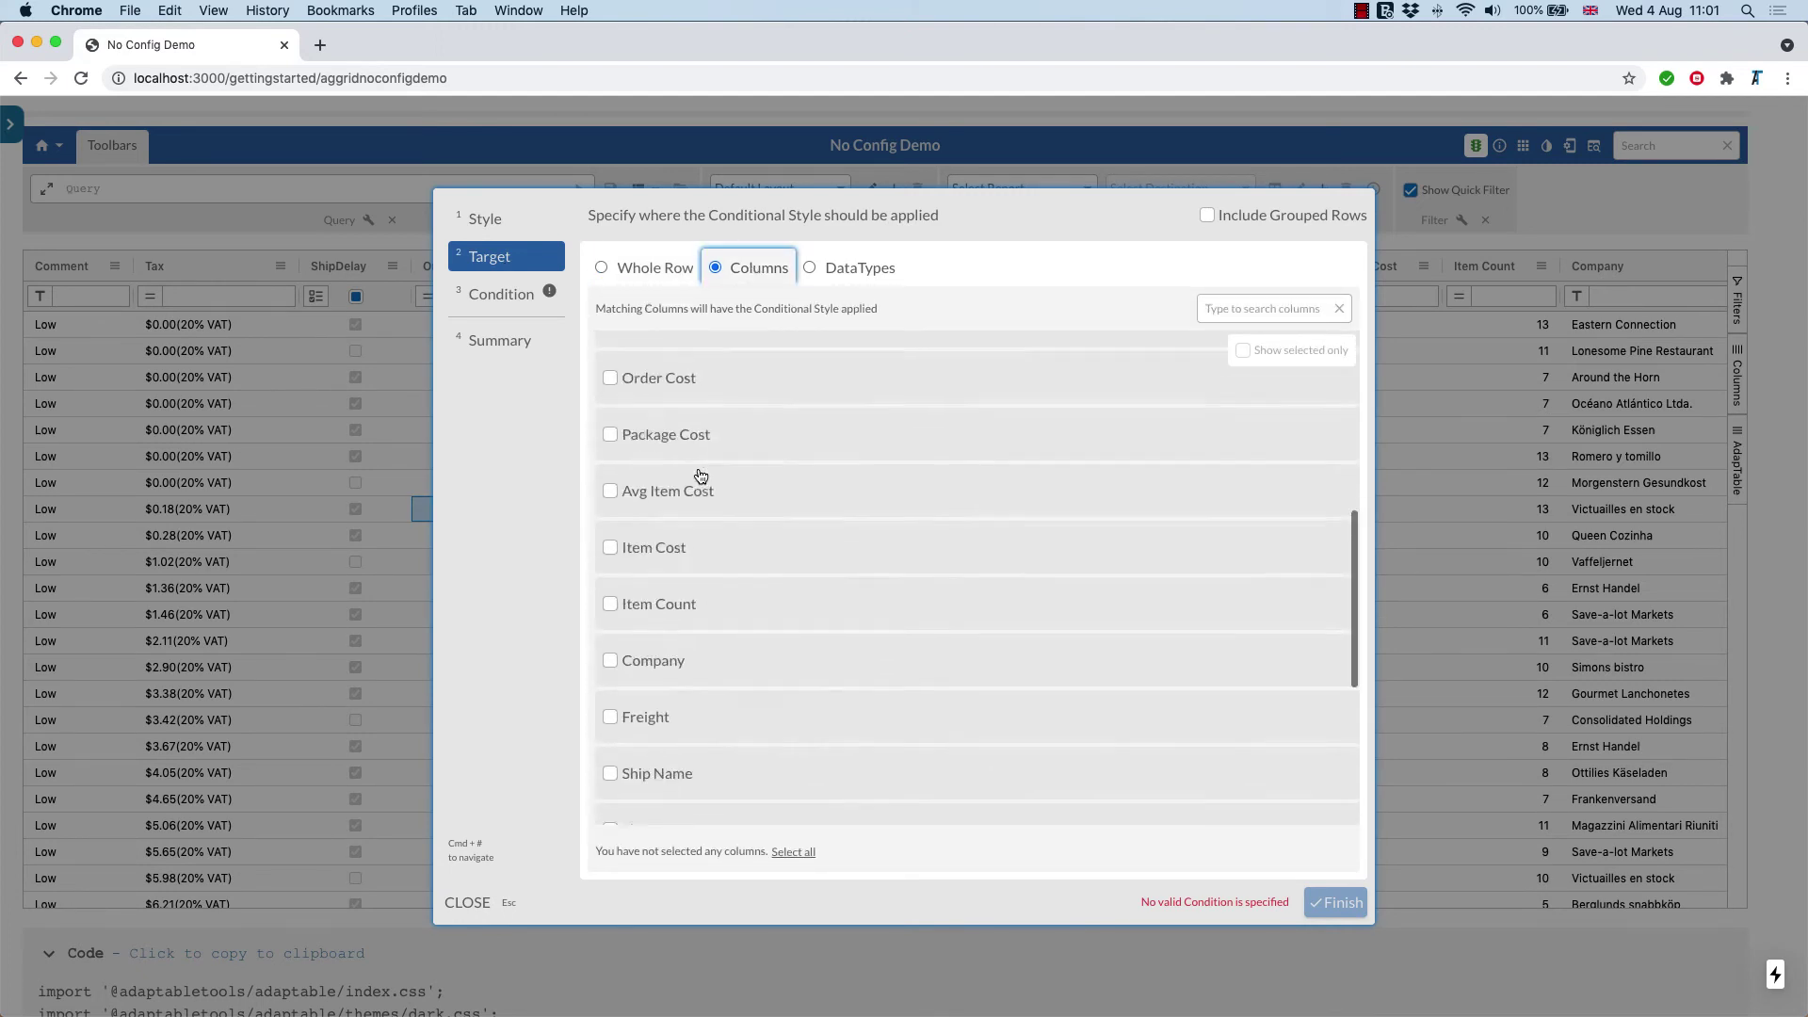
left_click(625, 588)
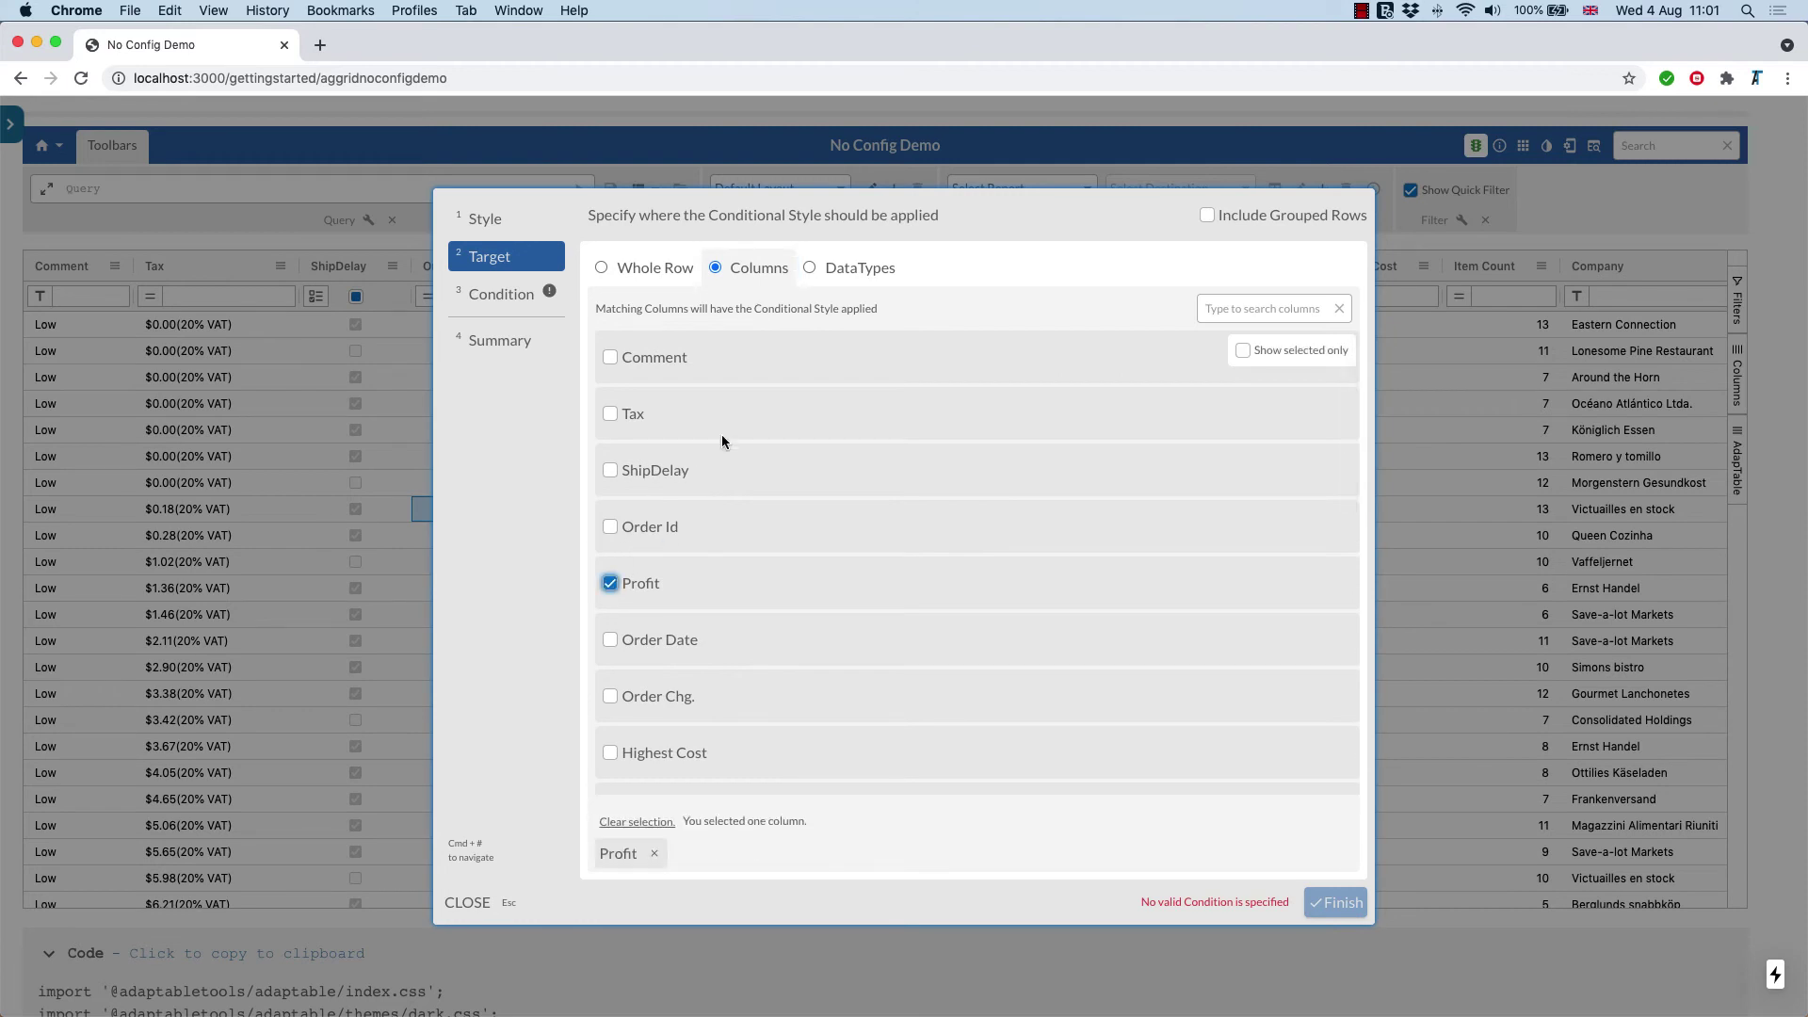
Step: Set the red style's condition to the Negative predicate, finish it and close the style list
left_click(489, 293)
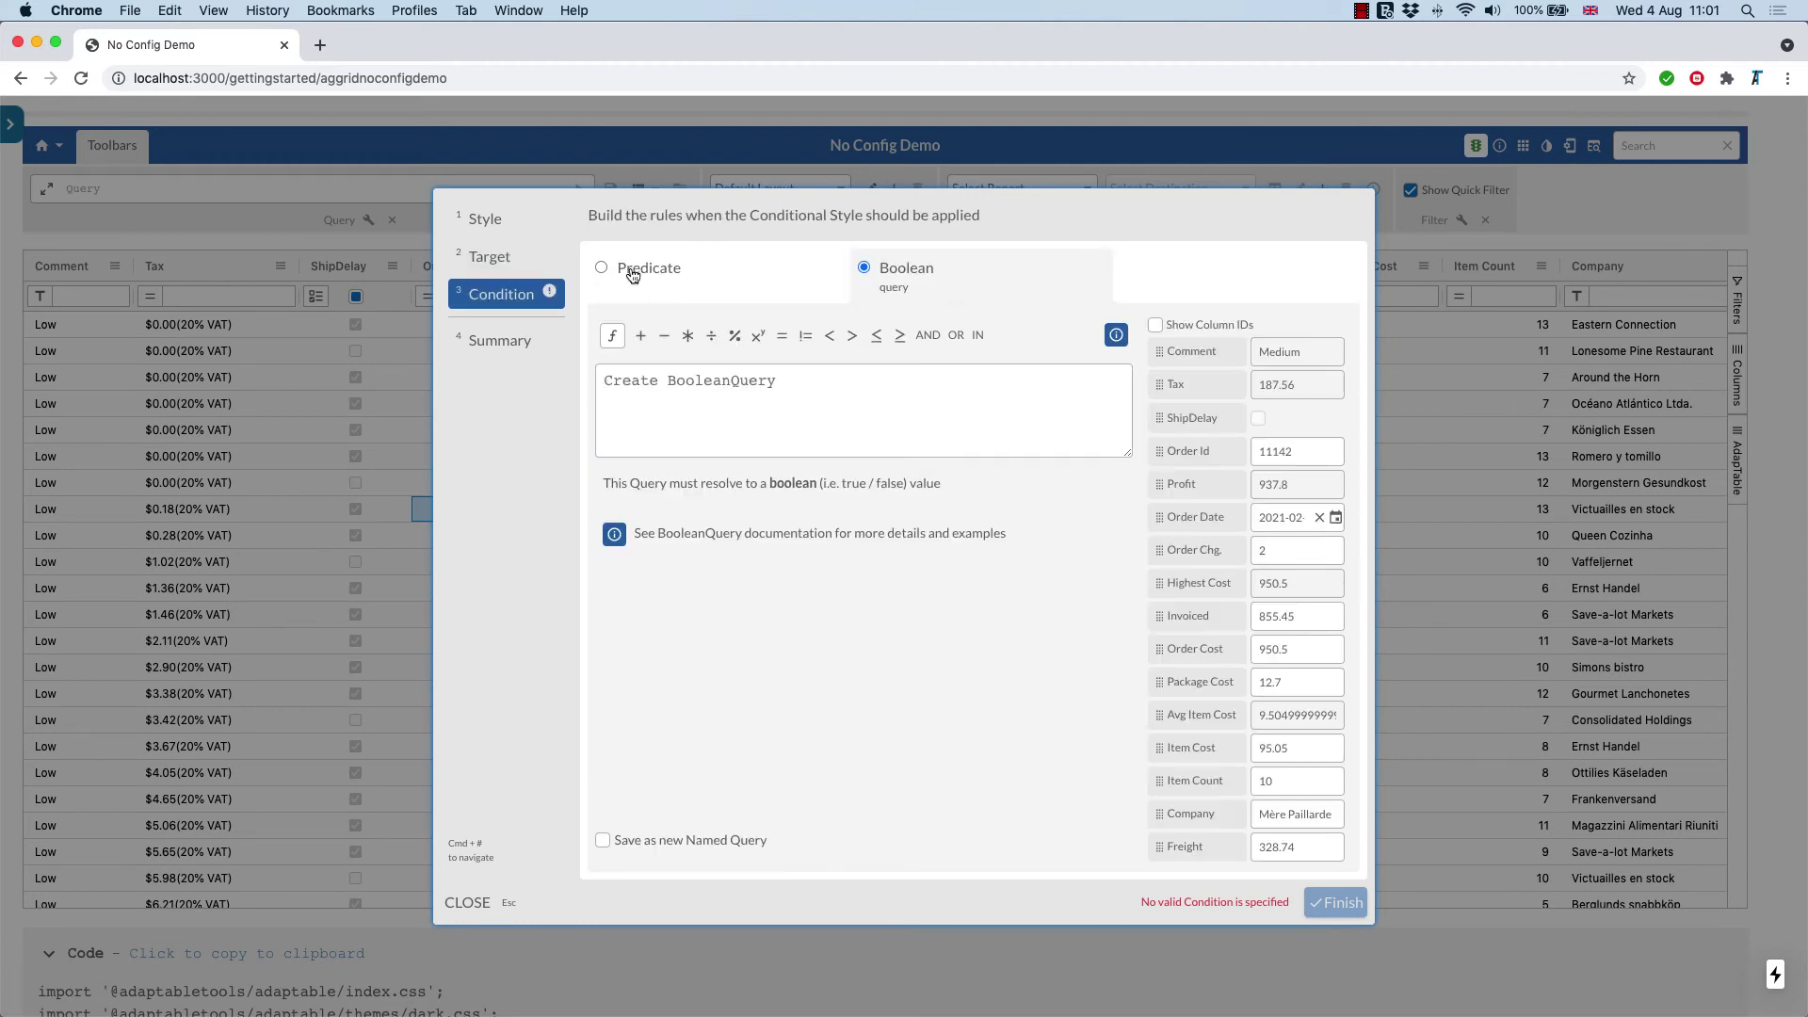
left_click(632, 274)
left_click(656, 348)
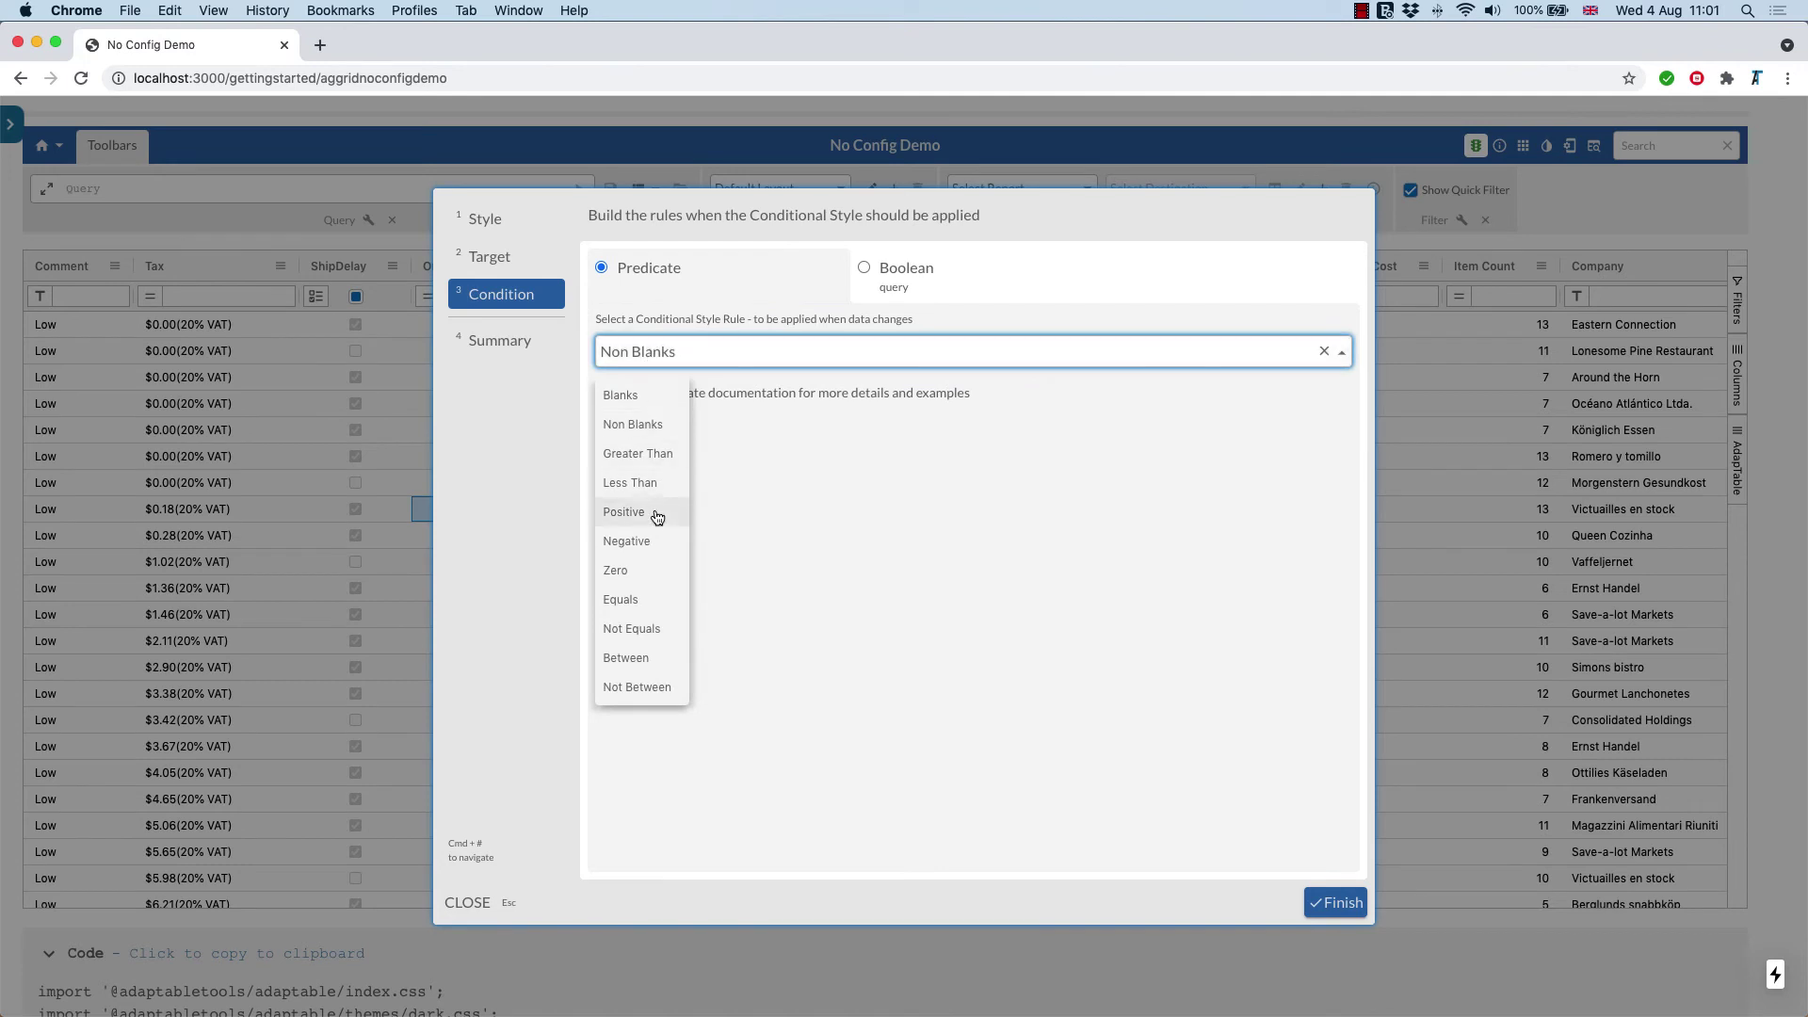
left_click(647, 544)
left_click(1336, 913)
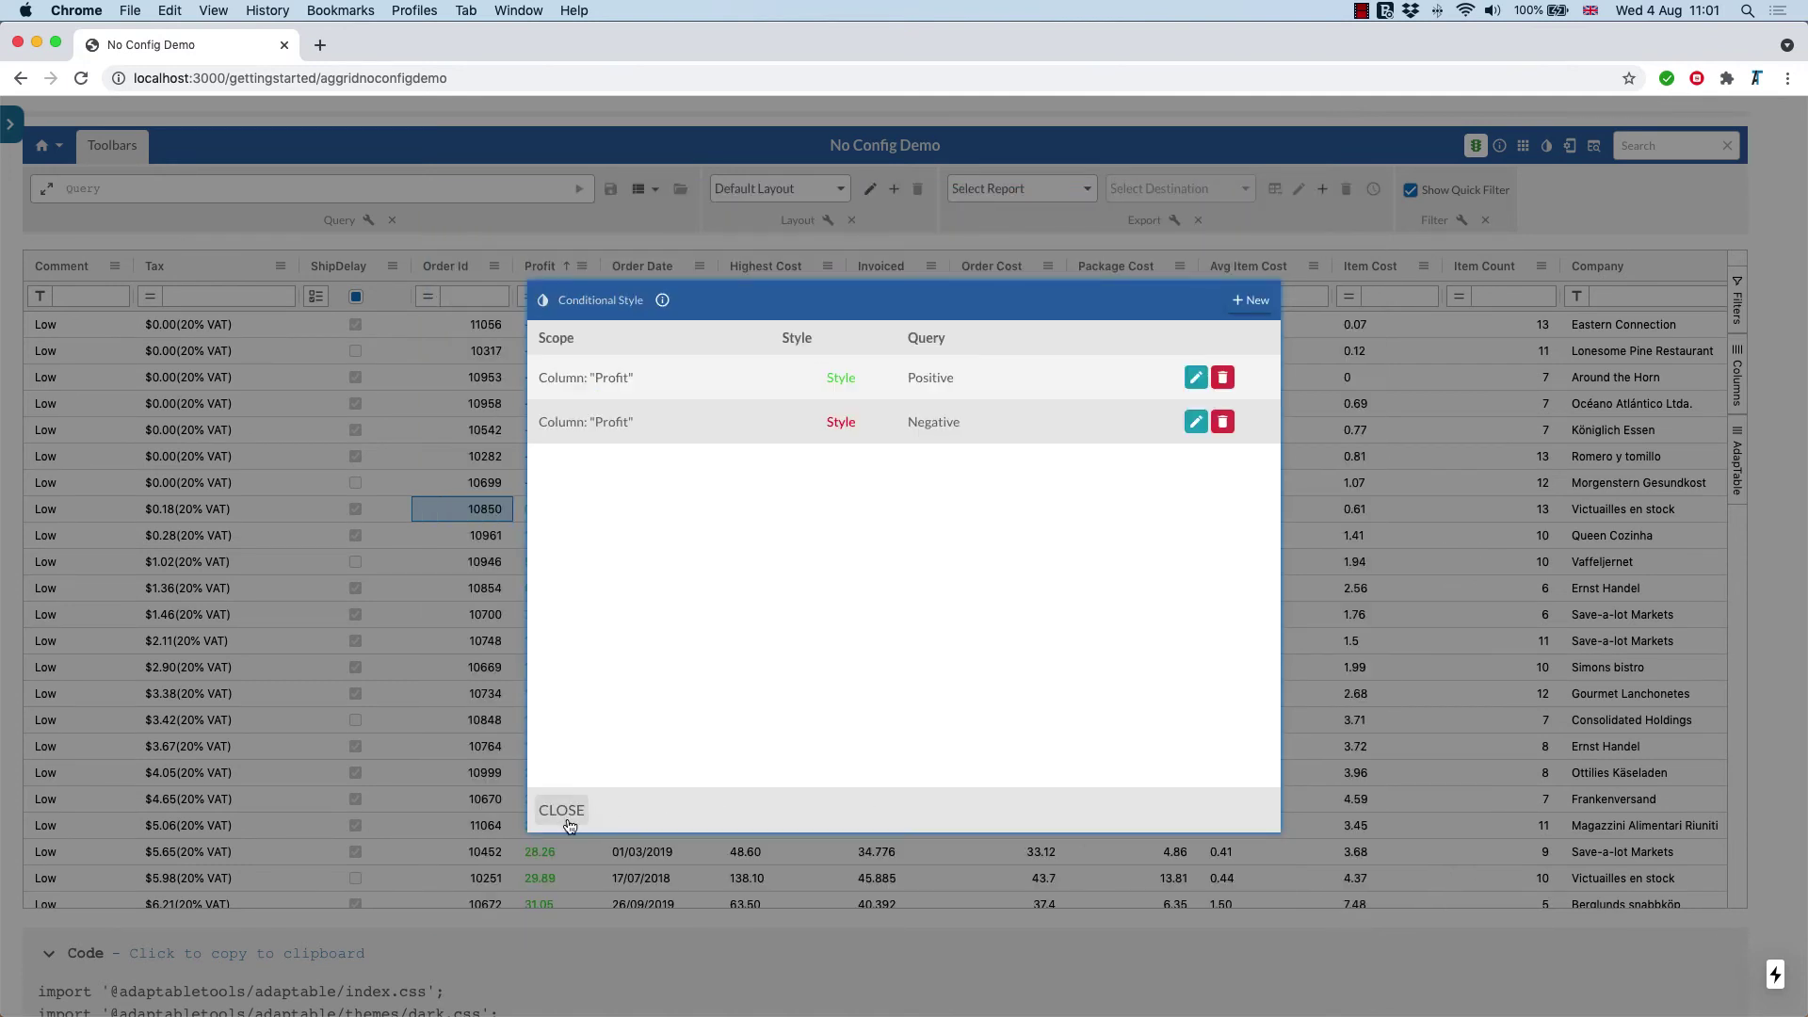
left_click(565, 811)
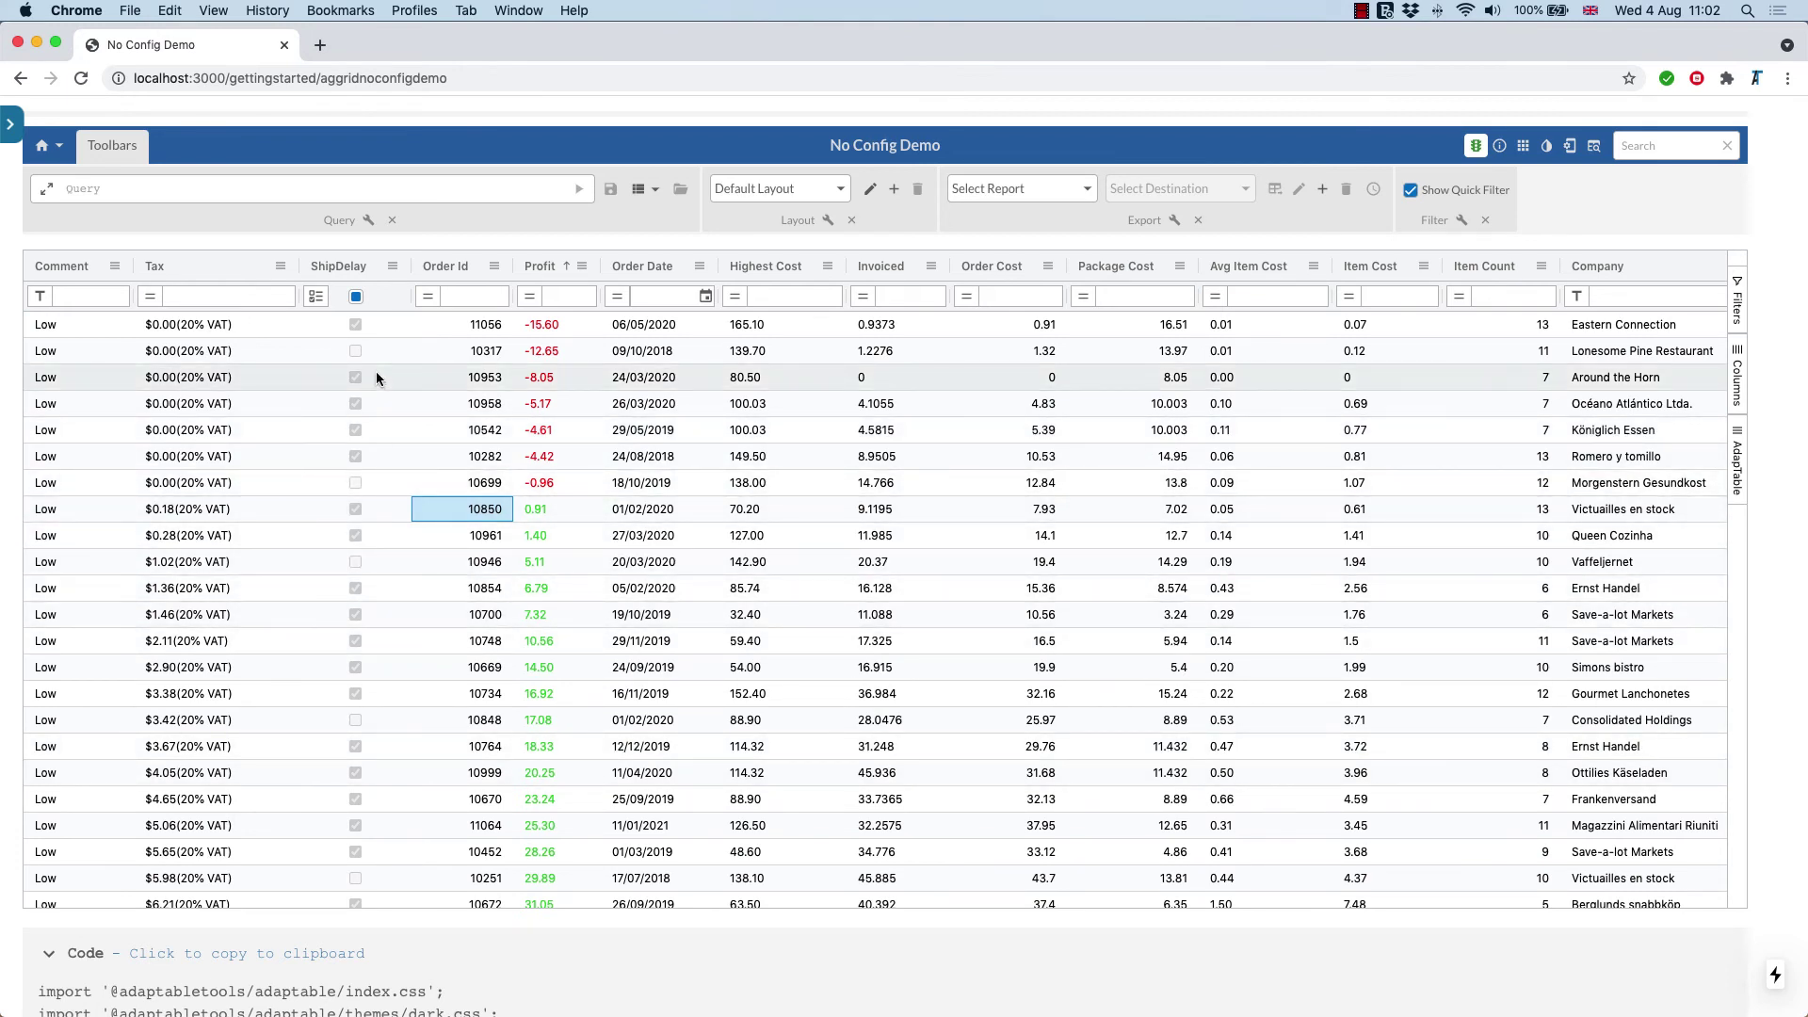
Step: Change the ShipDelay calculated column's expression to [ShippedDate] < ADD_DAYS([OrderDate] , 35), finish it and close the column list
left_click(393, 267)
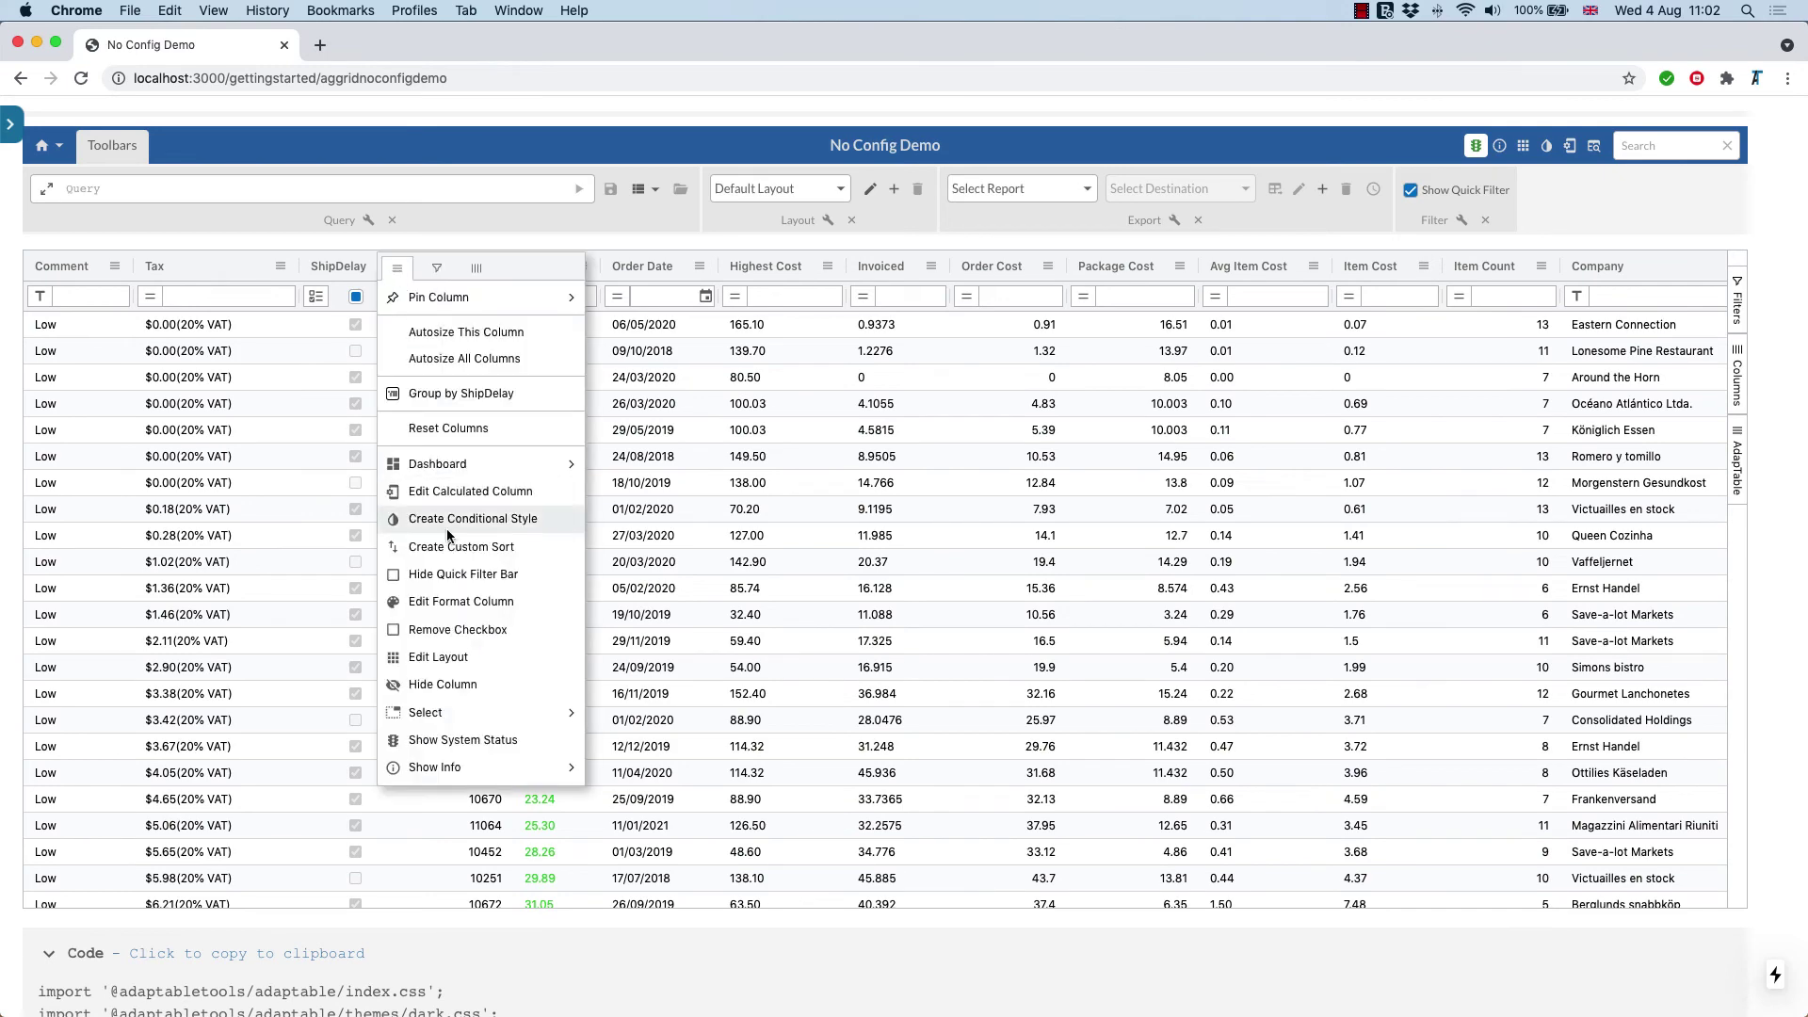
left_click(443, 492)
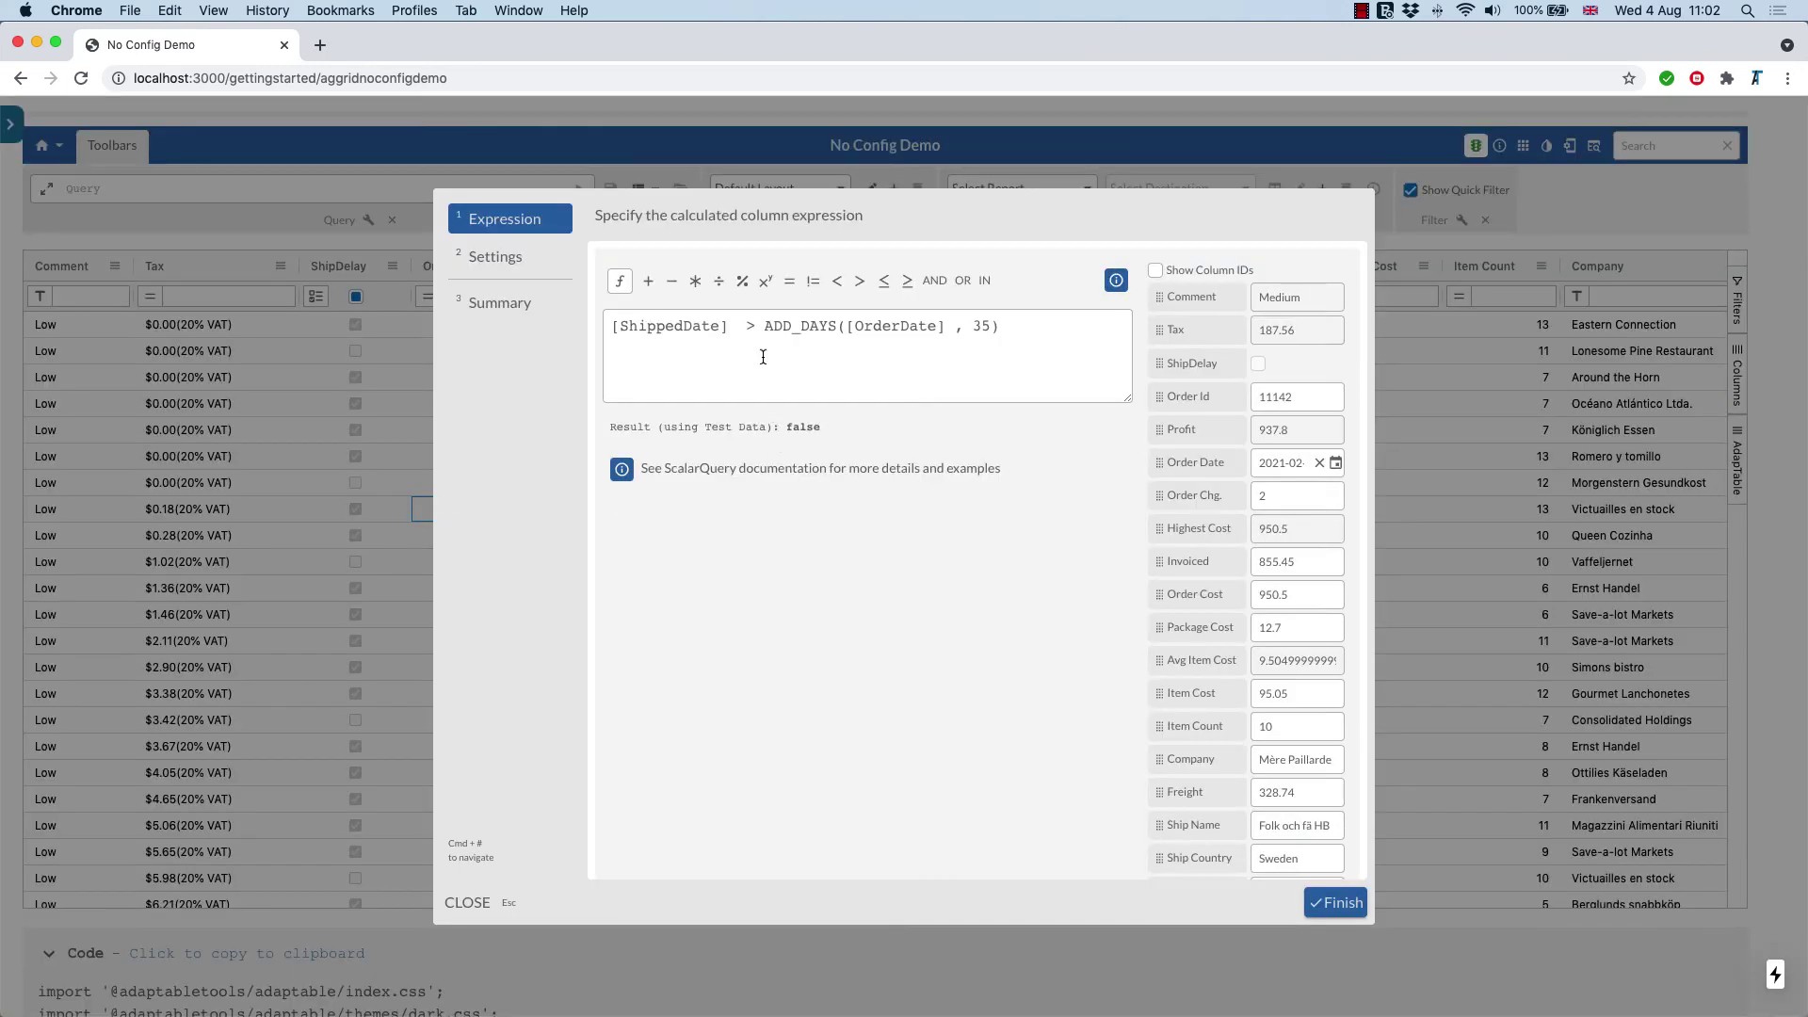
left_click_drag(756, 328, 741, 327)
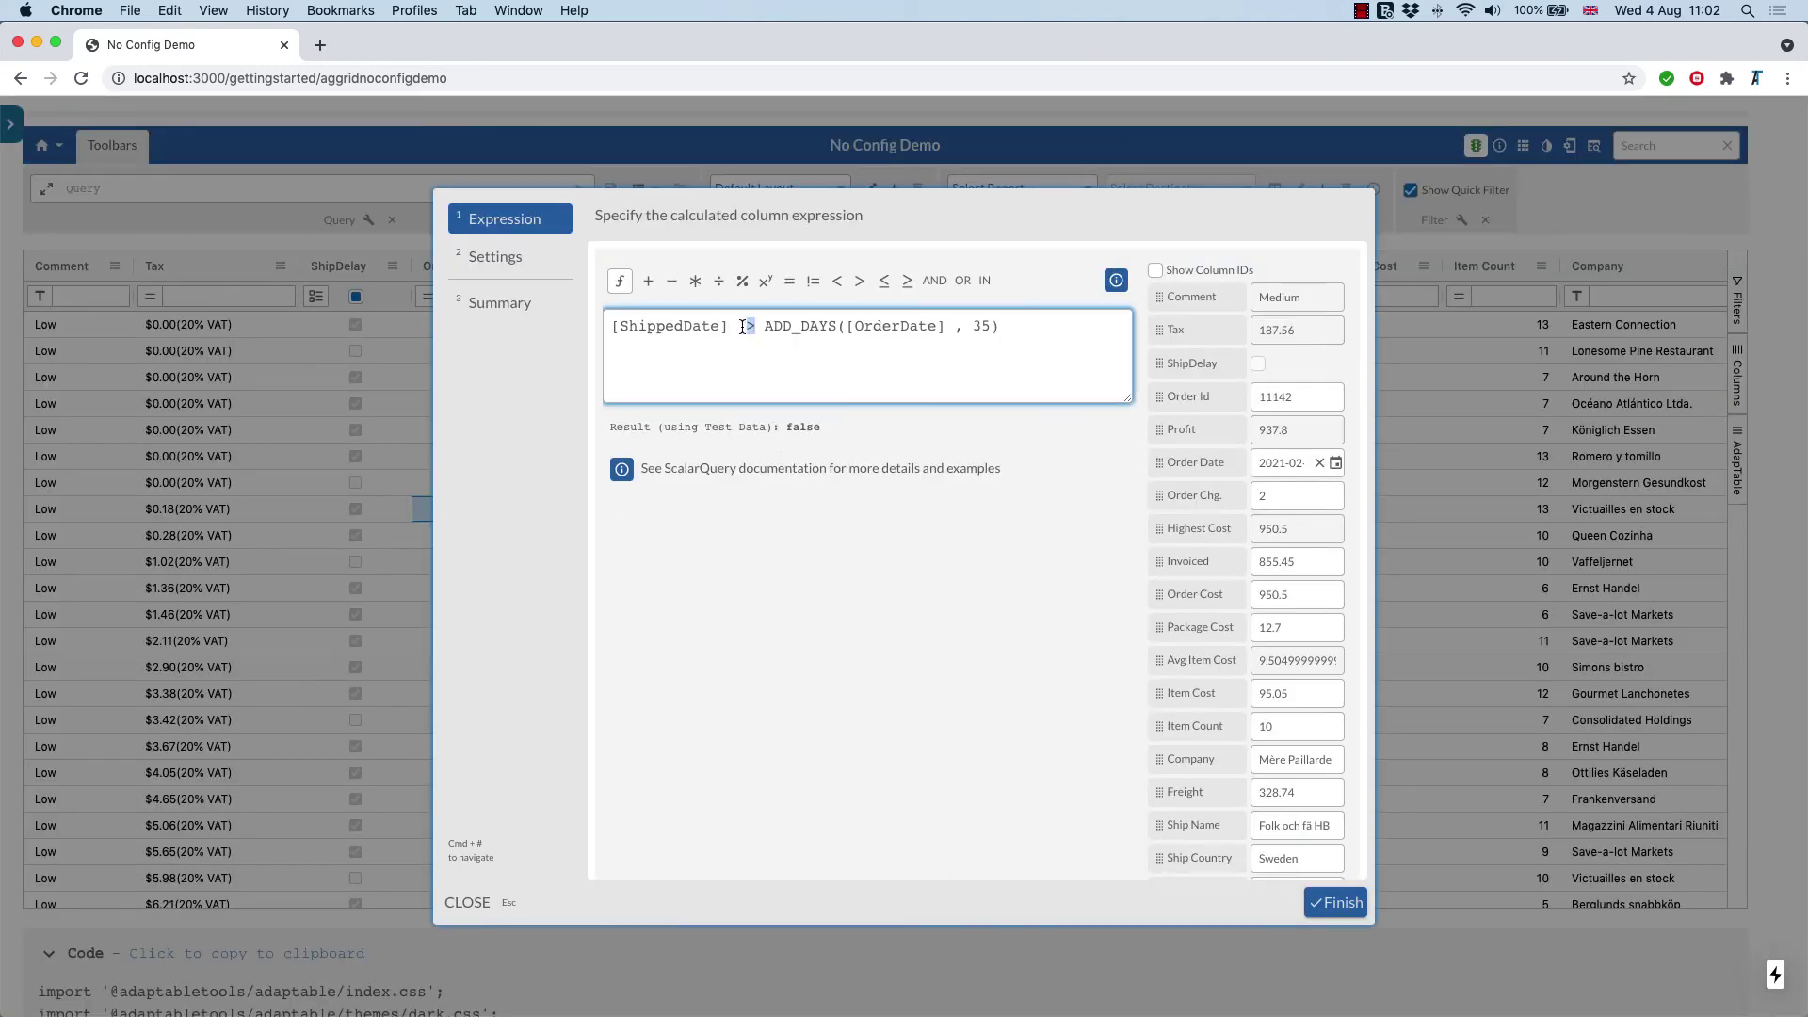
type("<")
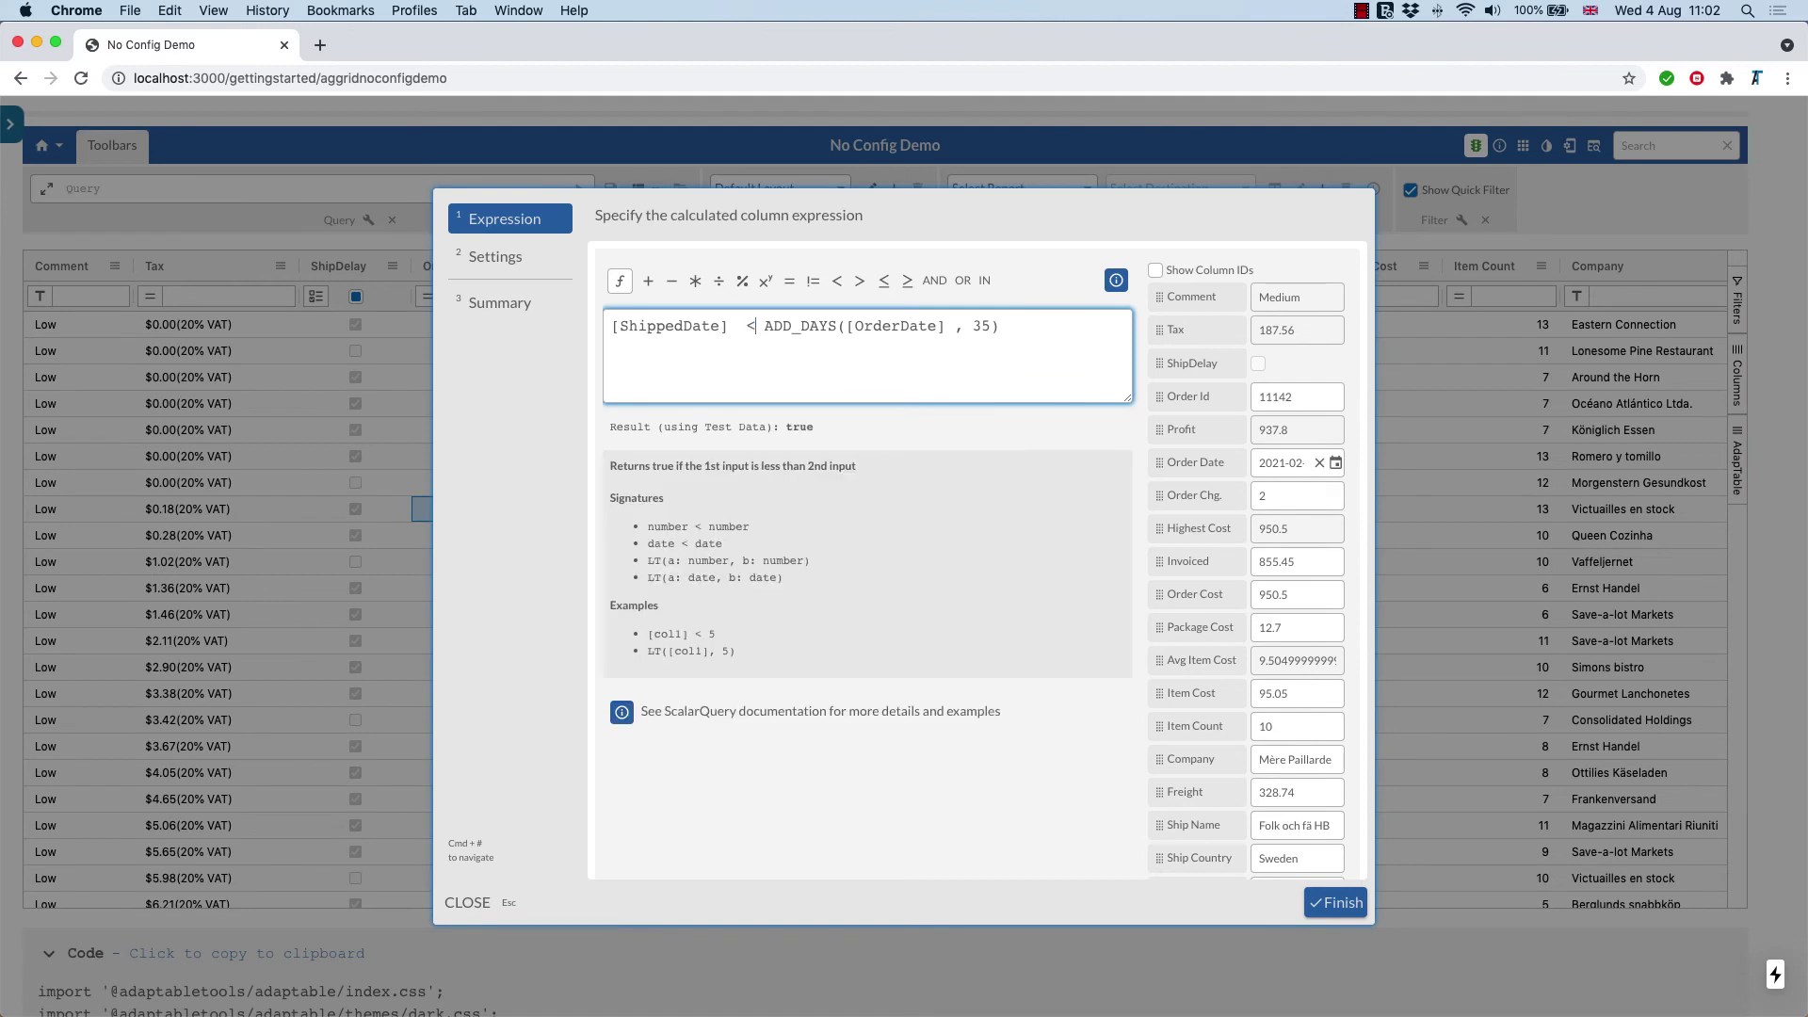
left_click(1331, 908)
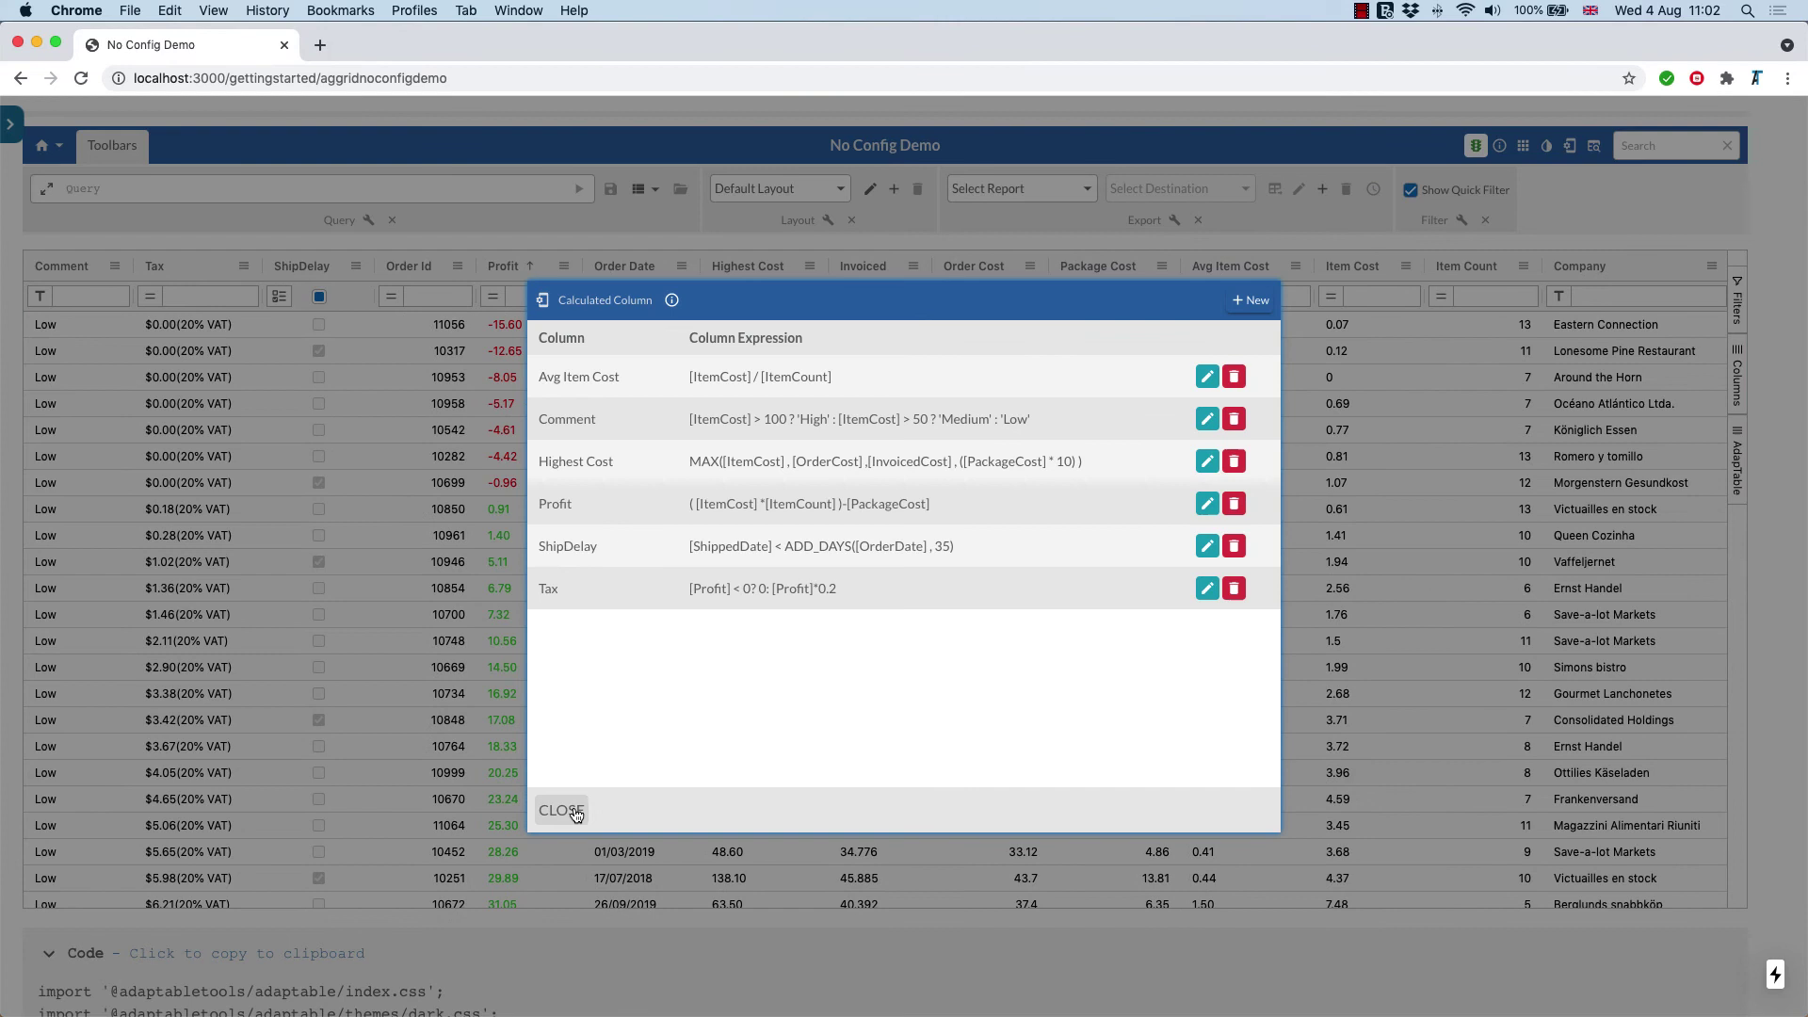
left_click(562, 811)
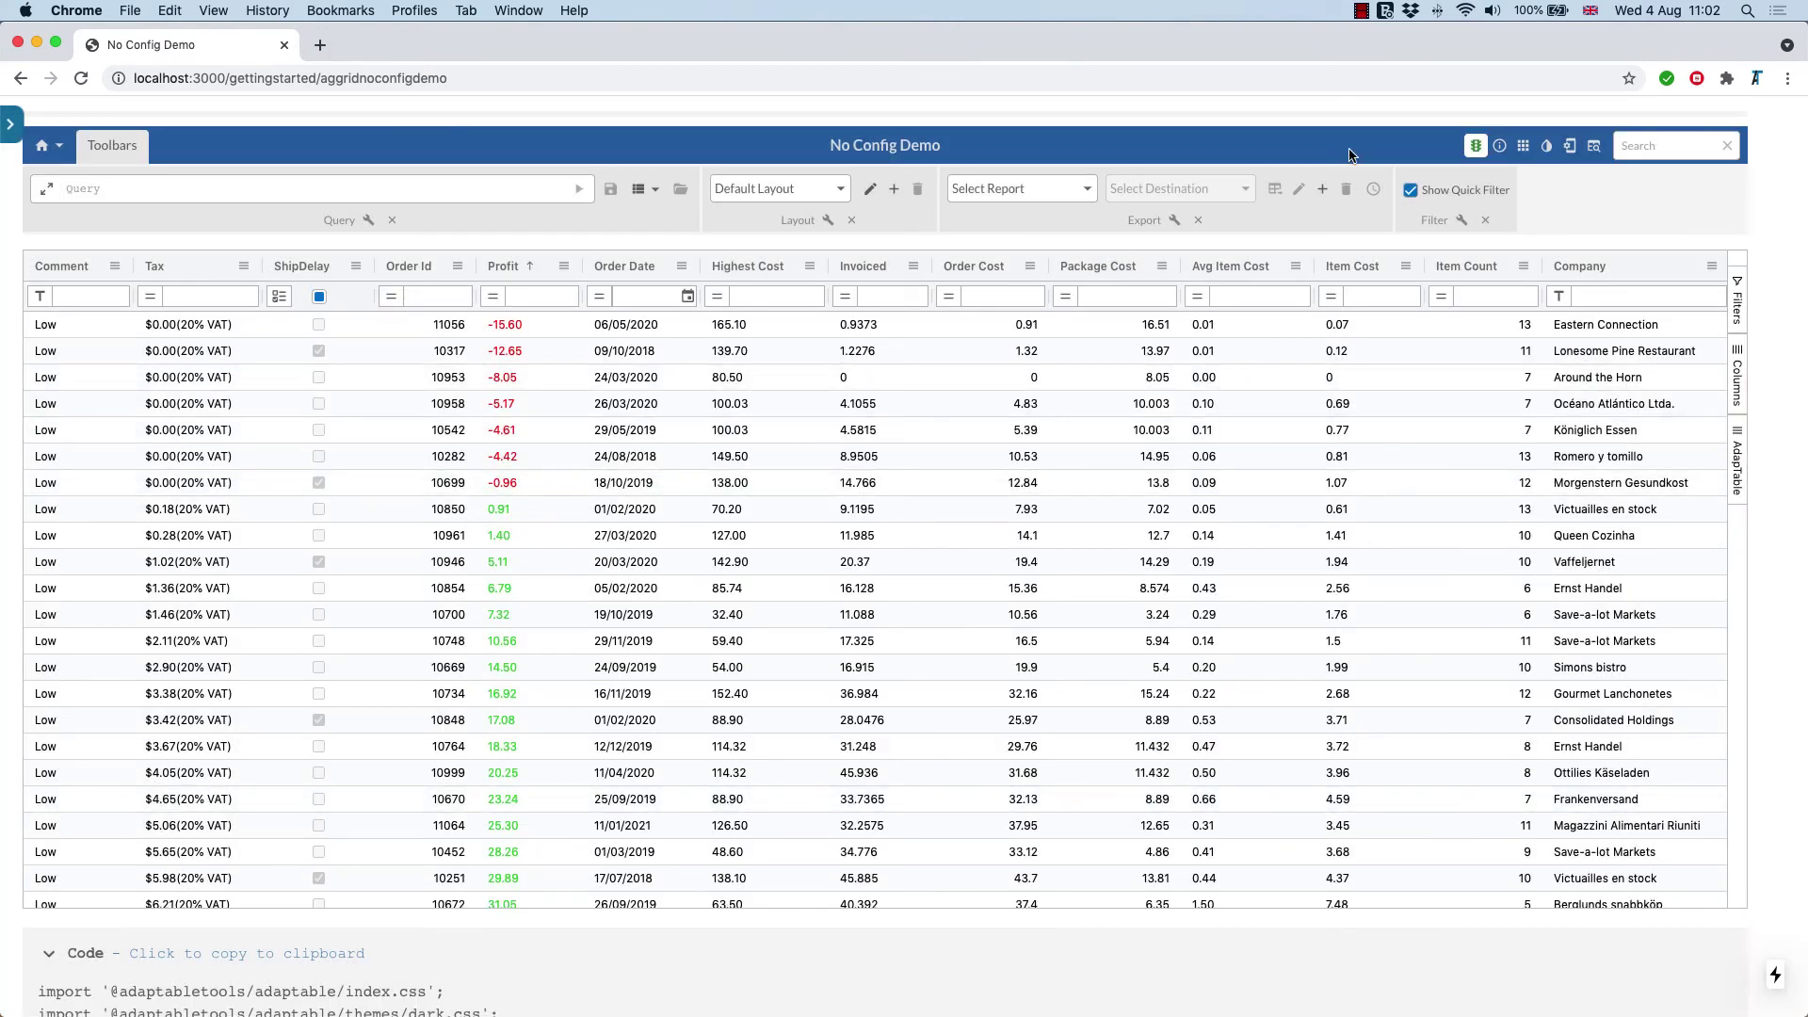
Step: Start a new conditional style with a dark red back colour and a pale yellow fore colour
left_click(1546, 148)
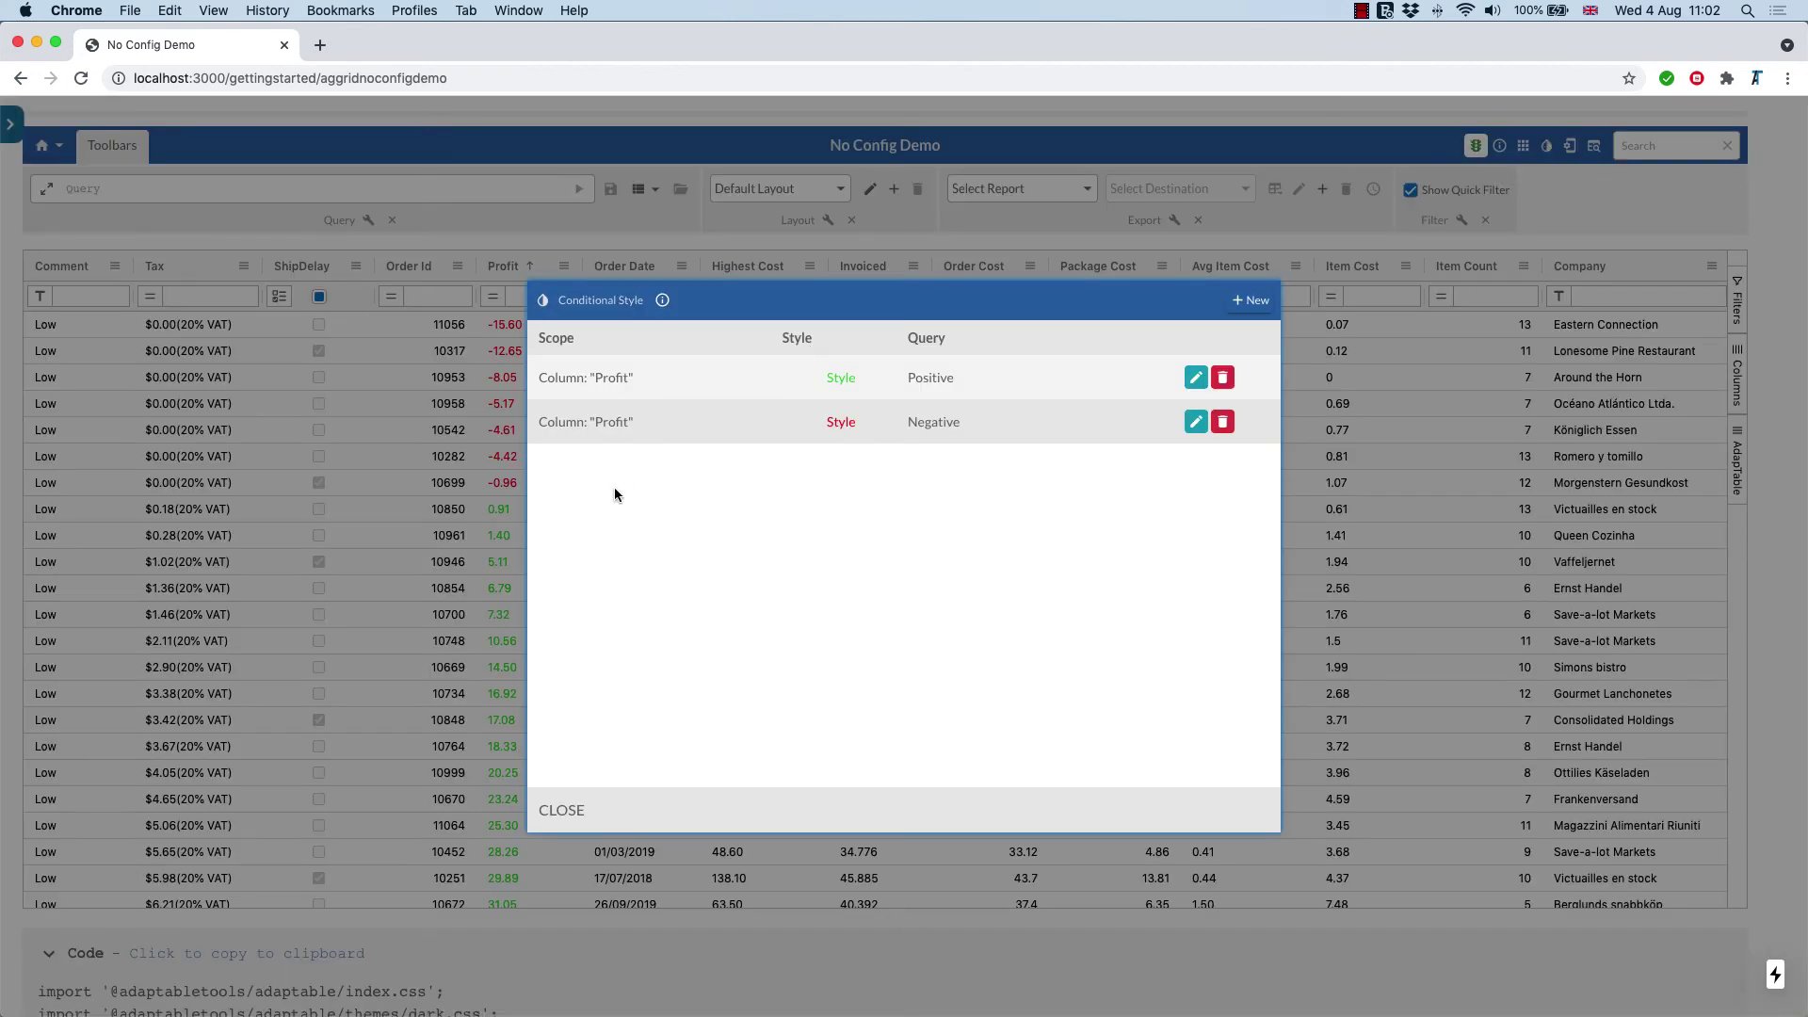
left_click(1252, 302)
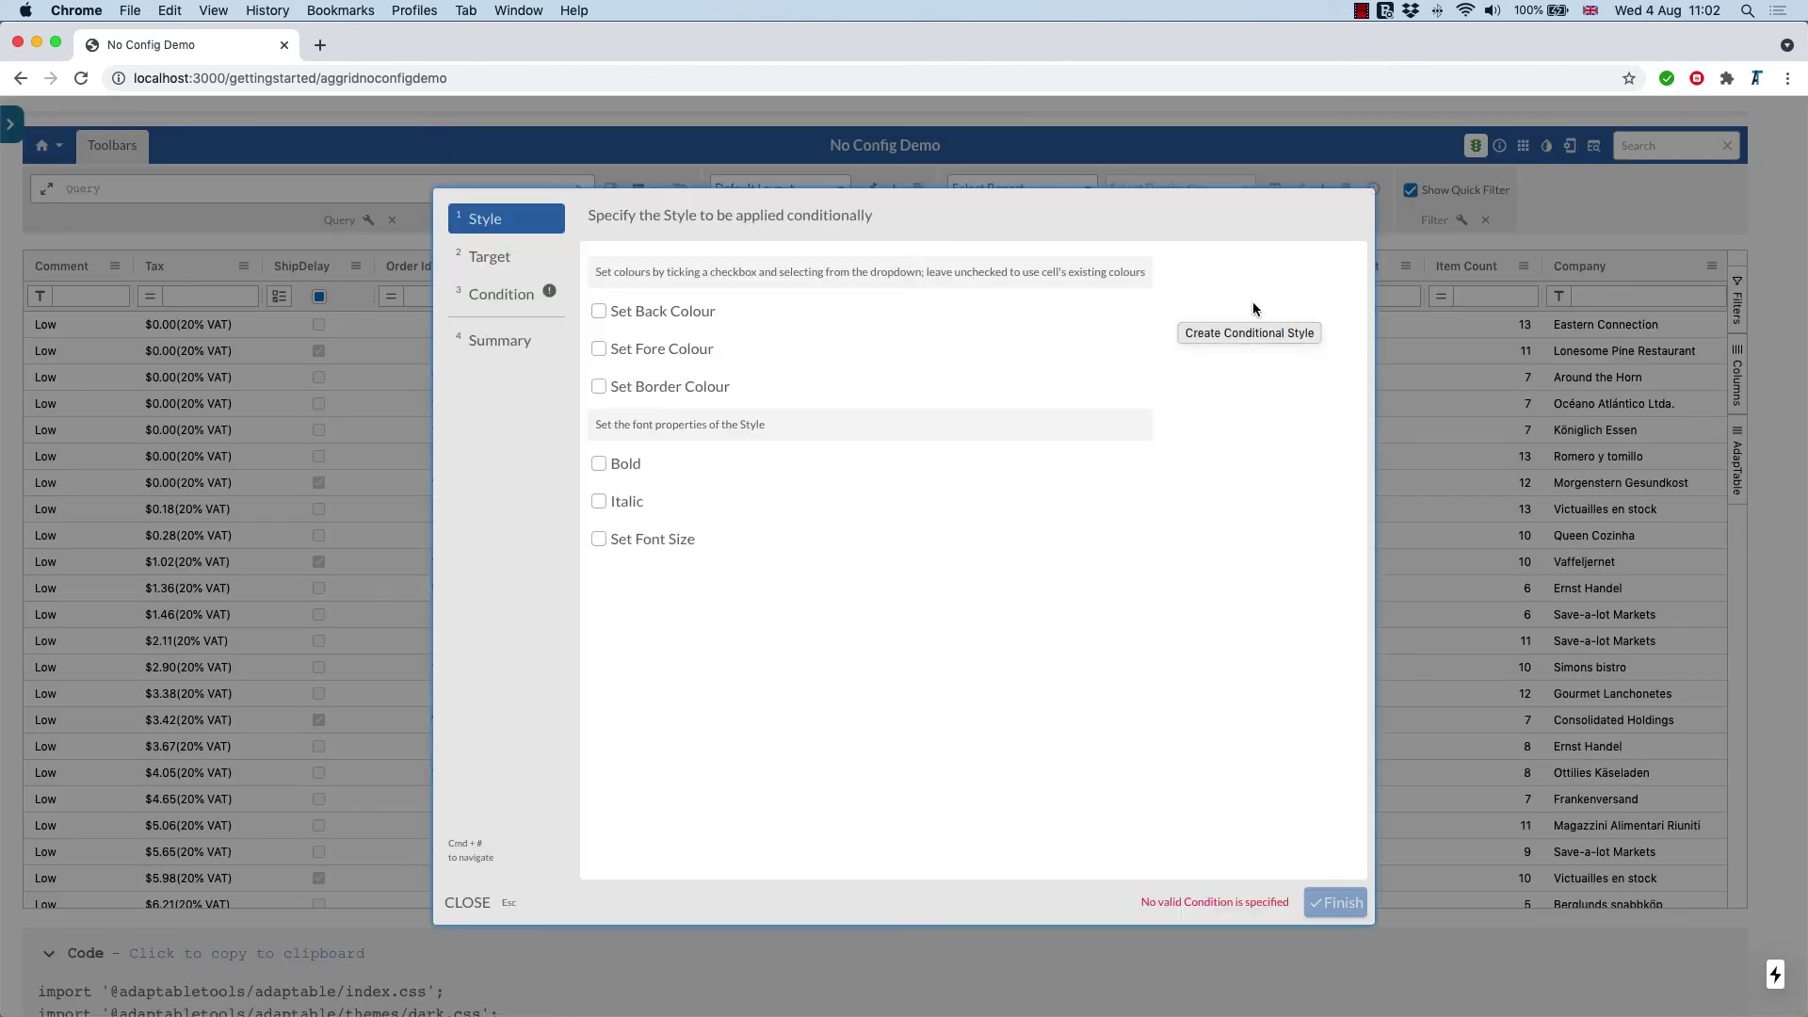
left_click(599, 311)
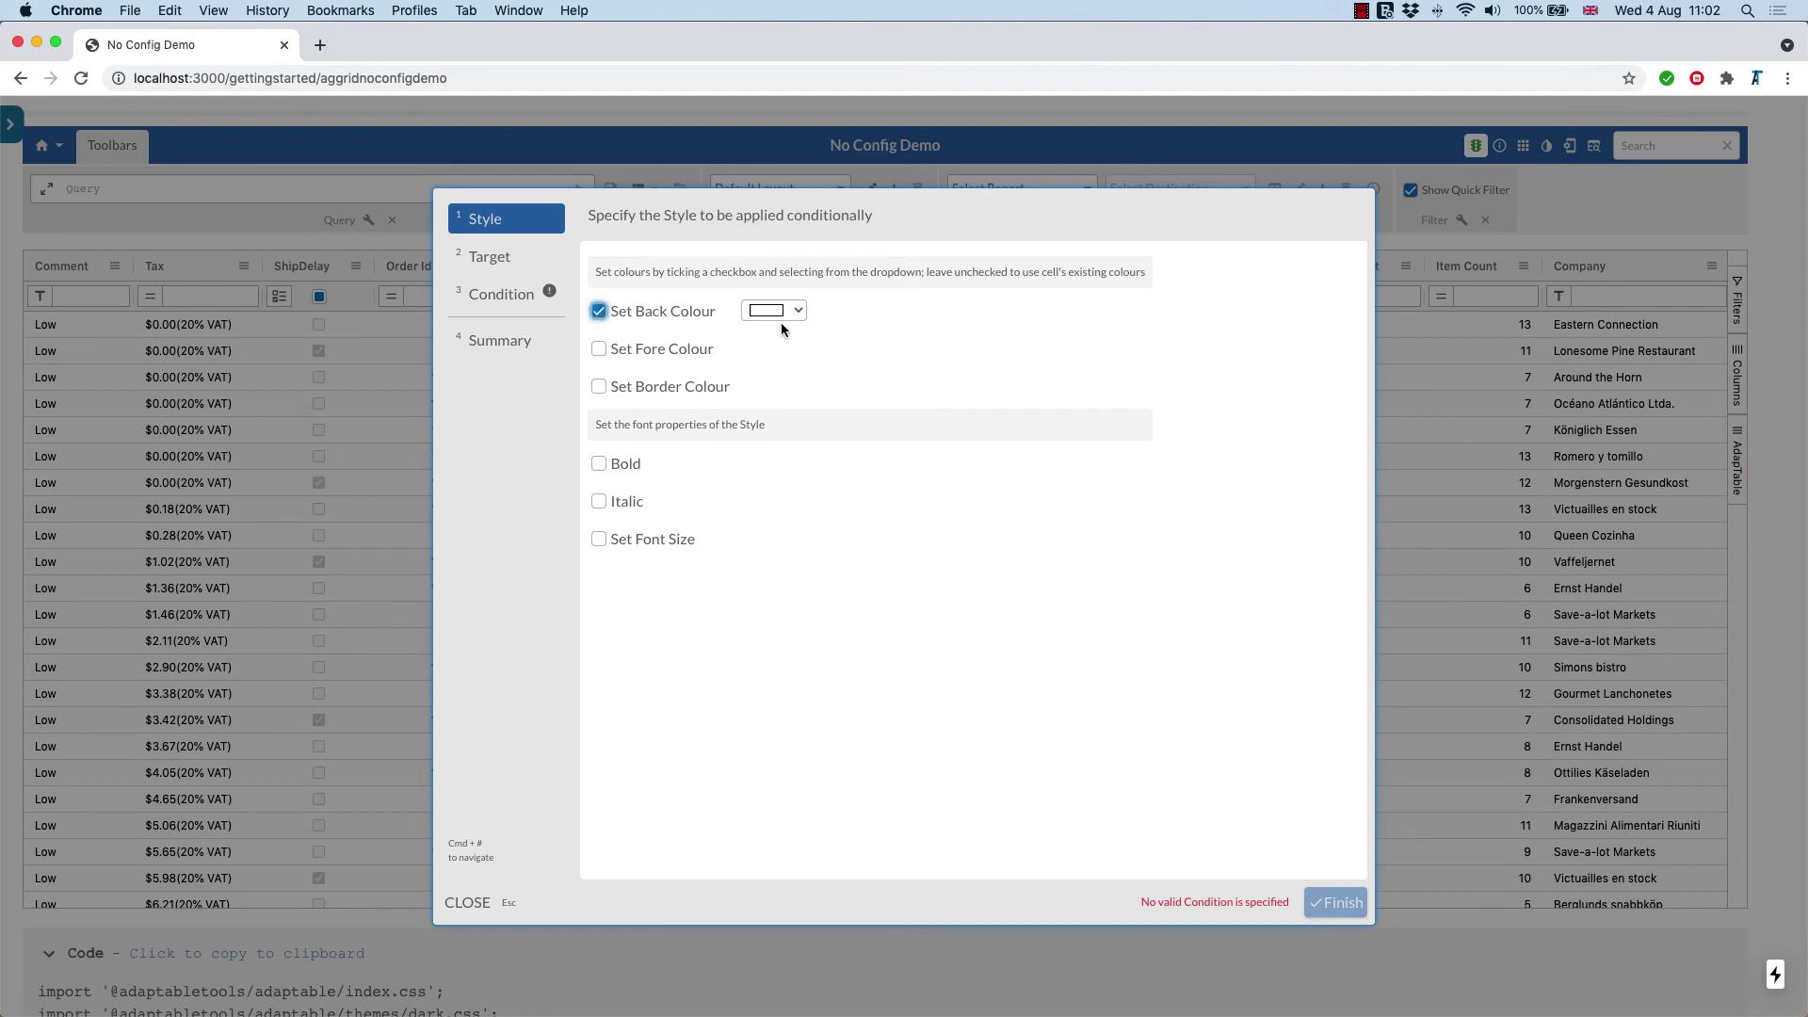
left_click(770, 311)
left_click(861, 349)
left_click(700, 347)
left_click(754, 350)
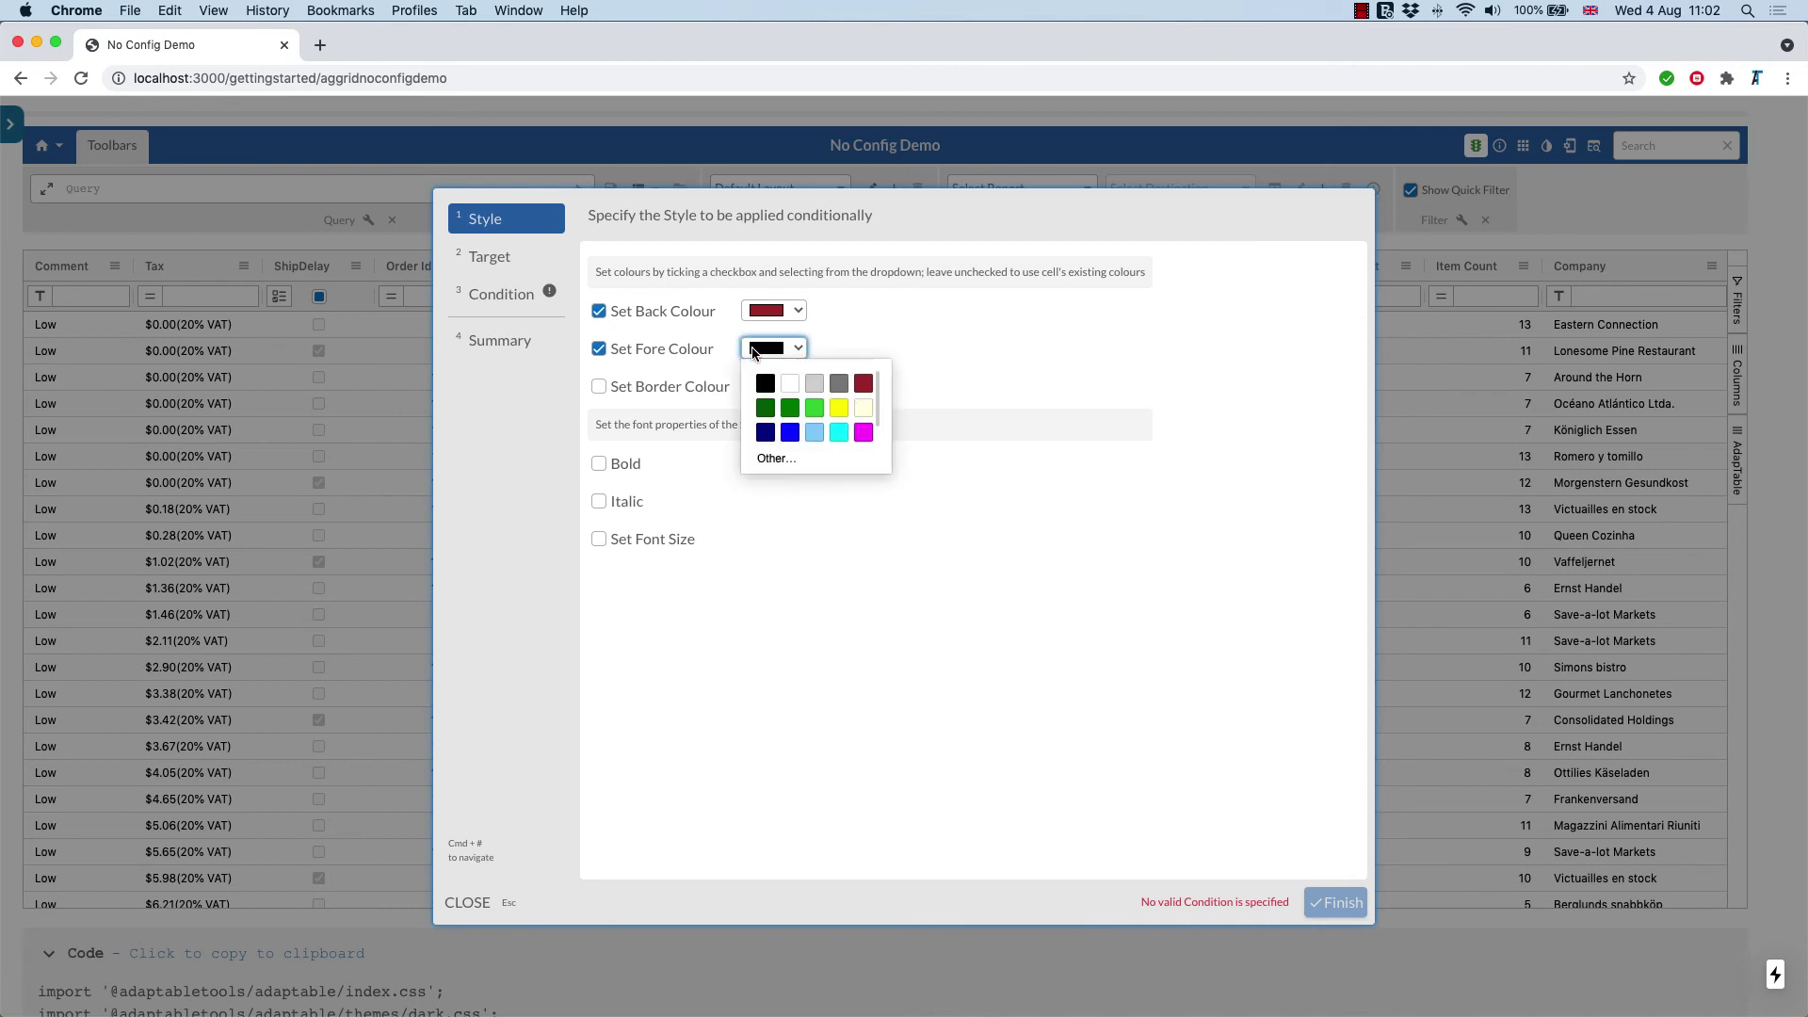
left_click(861, 413)
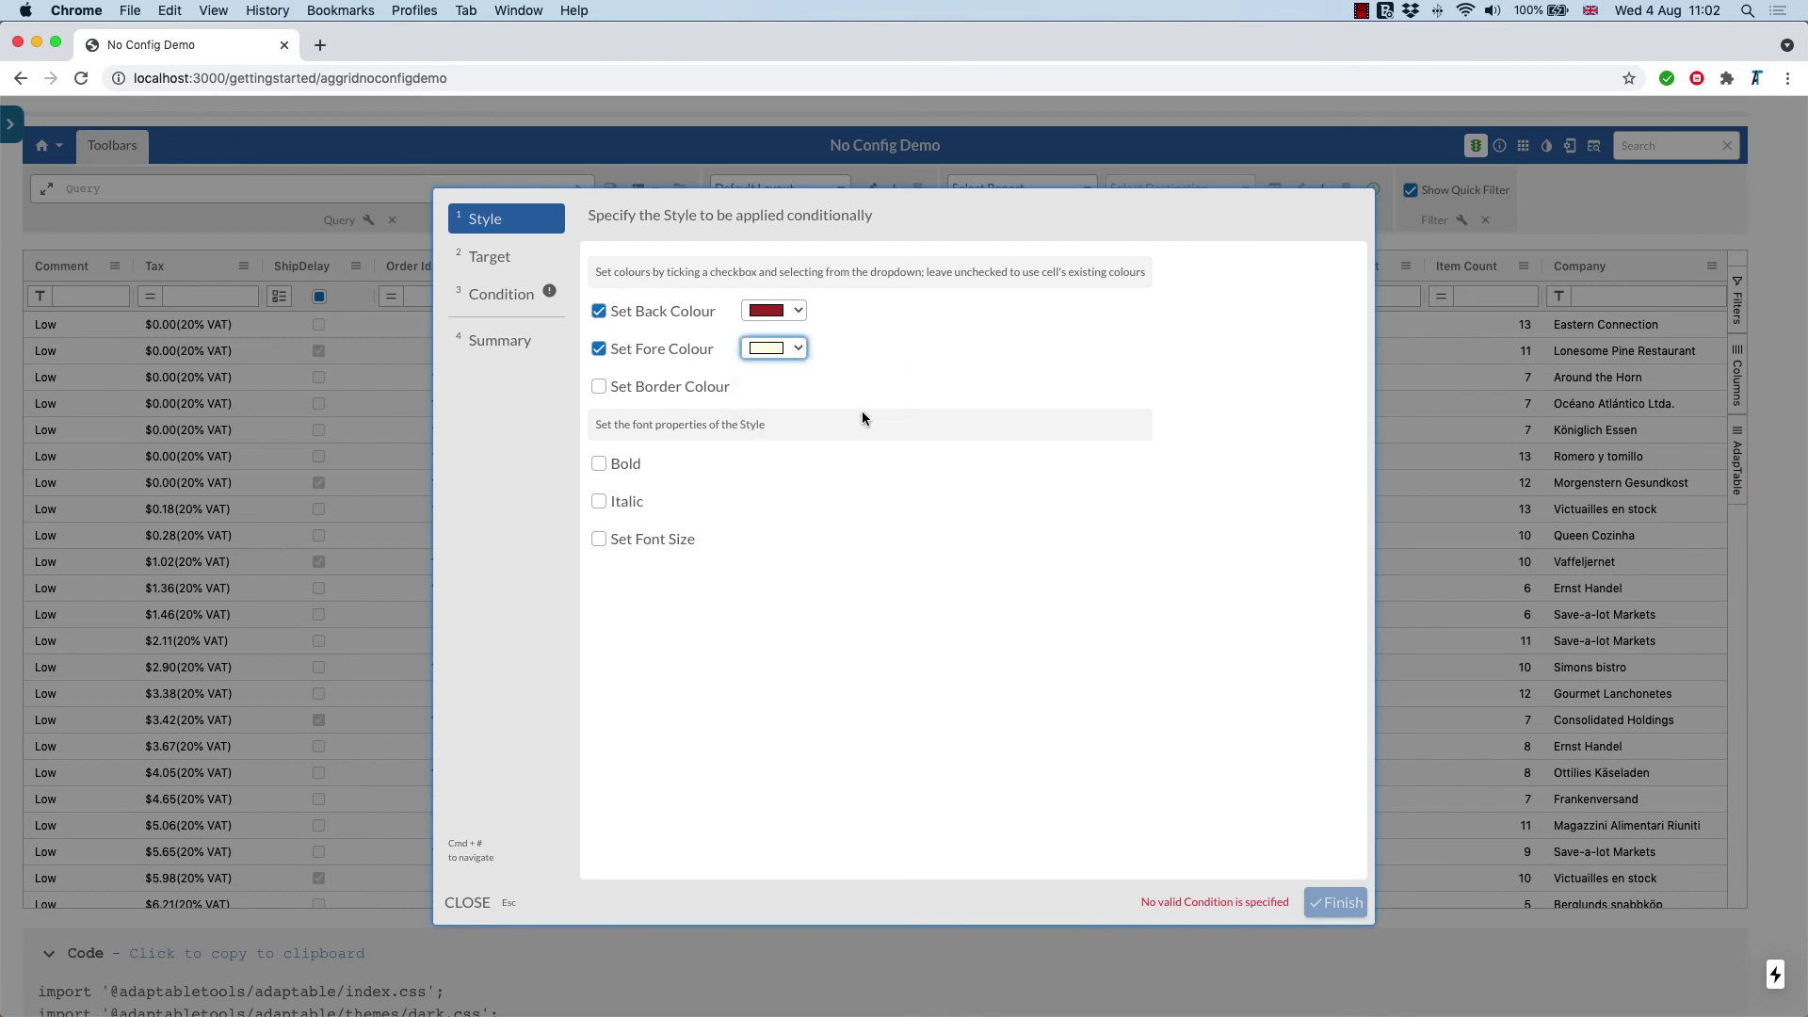
Step: Set the new dark red style's condition to [ShipDelay] = TRUE, finish it and close the style list
left_click(489, 258)
left_click(496, 294)
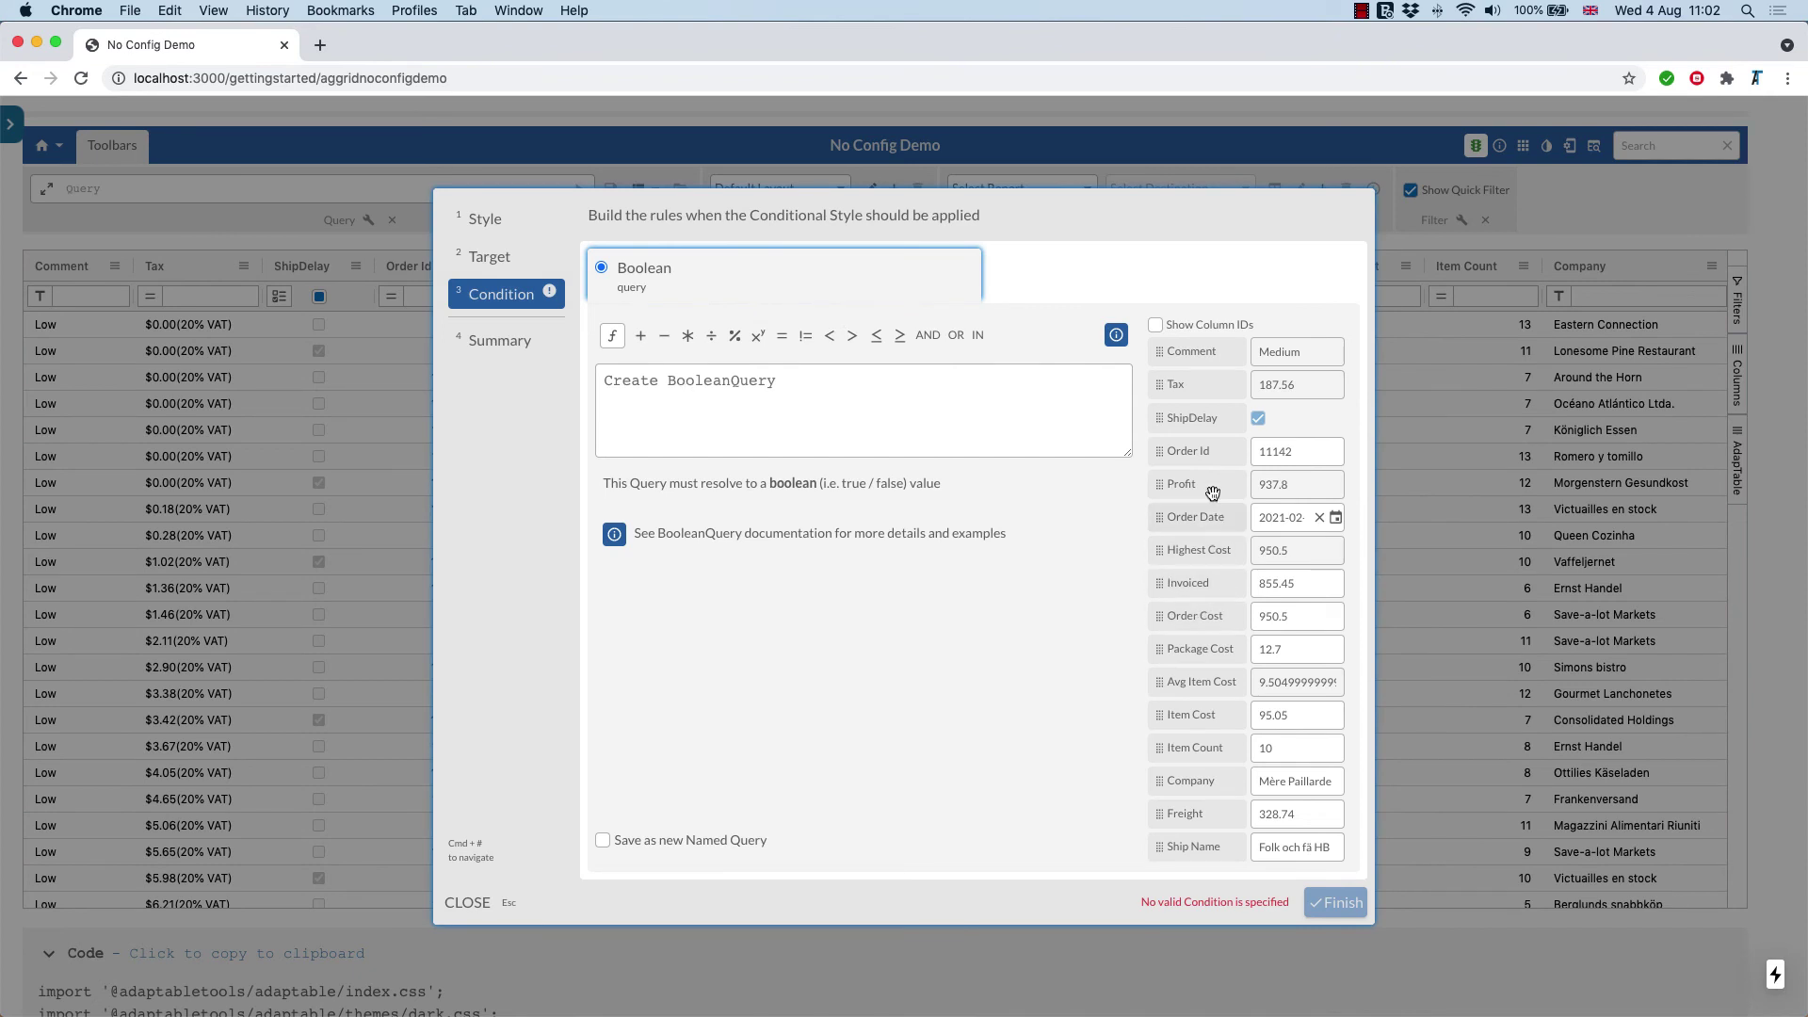
left_click_drag(1176, 425, 852, 407)
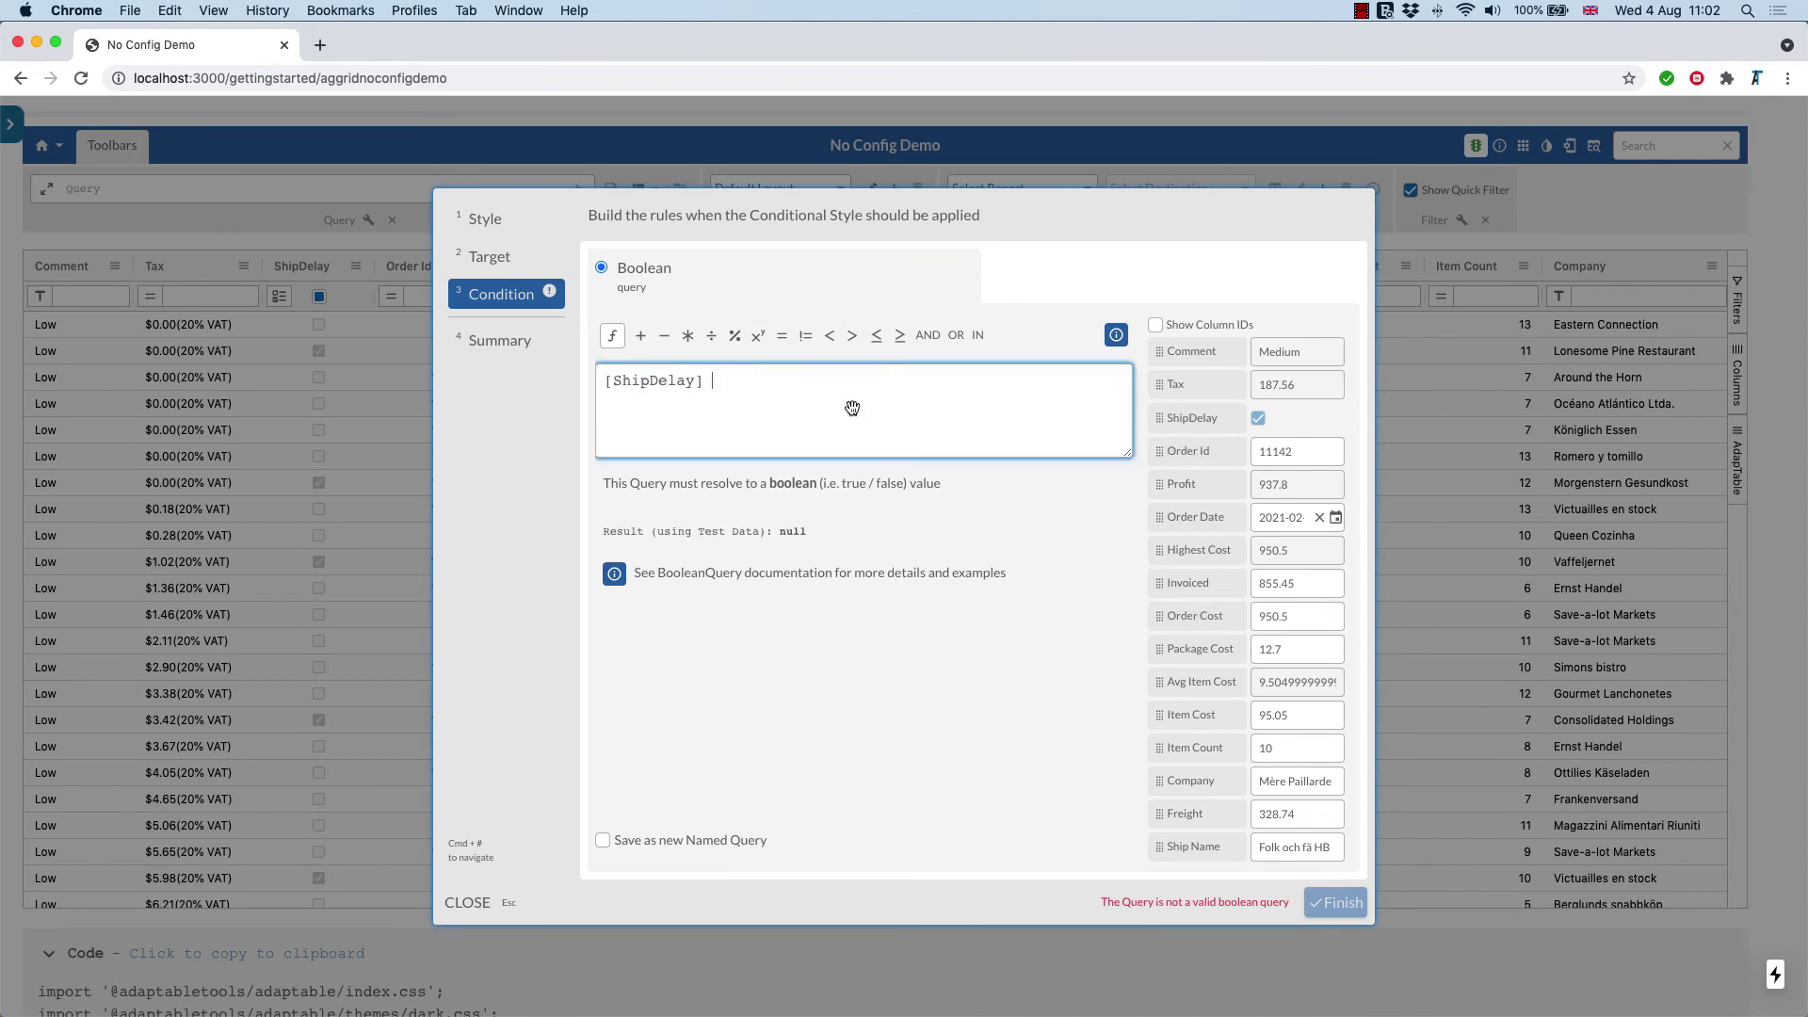
type("= TRU")
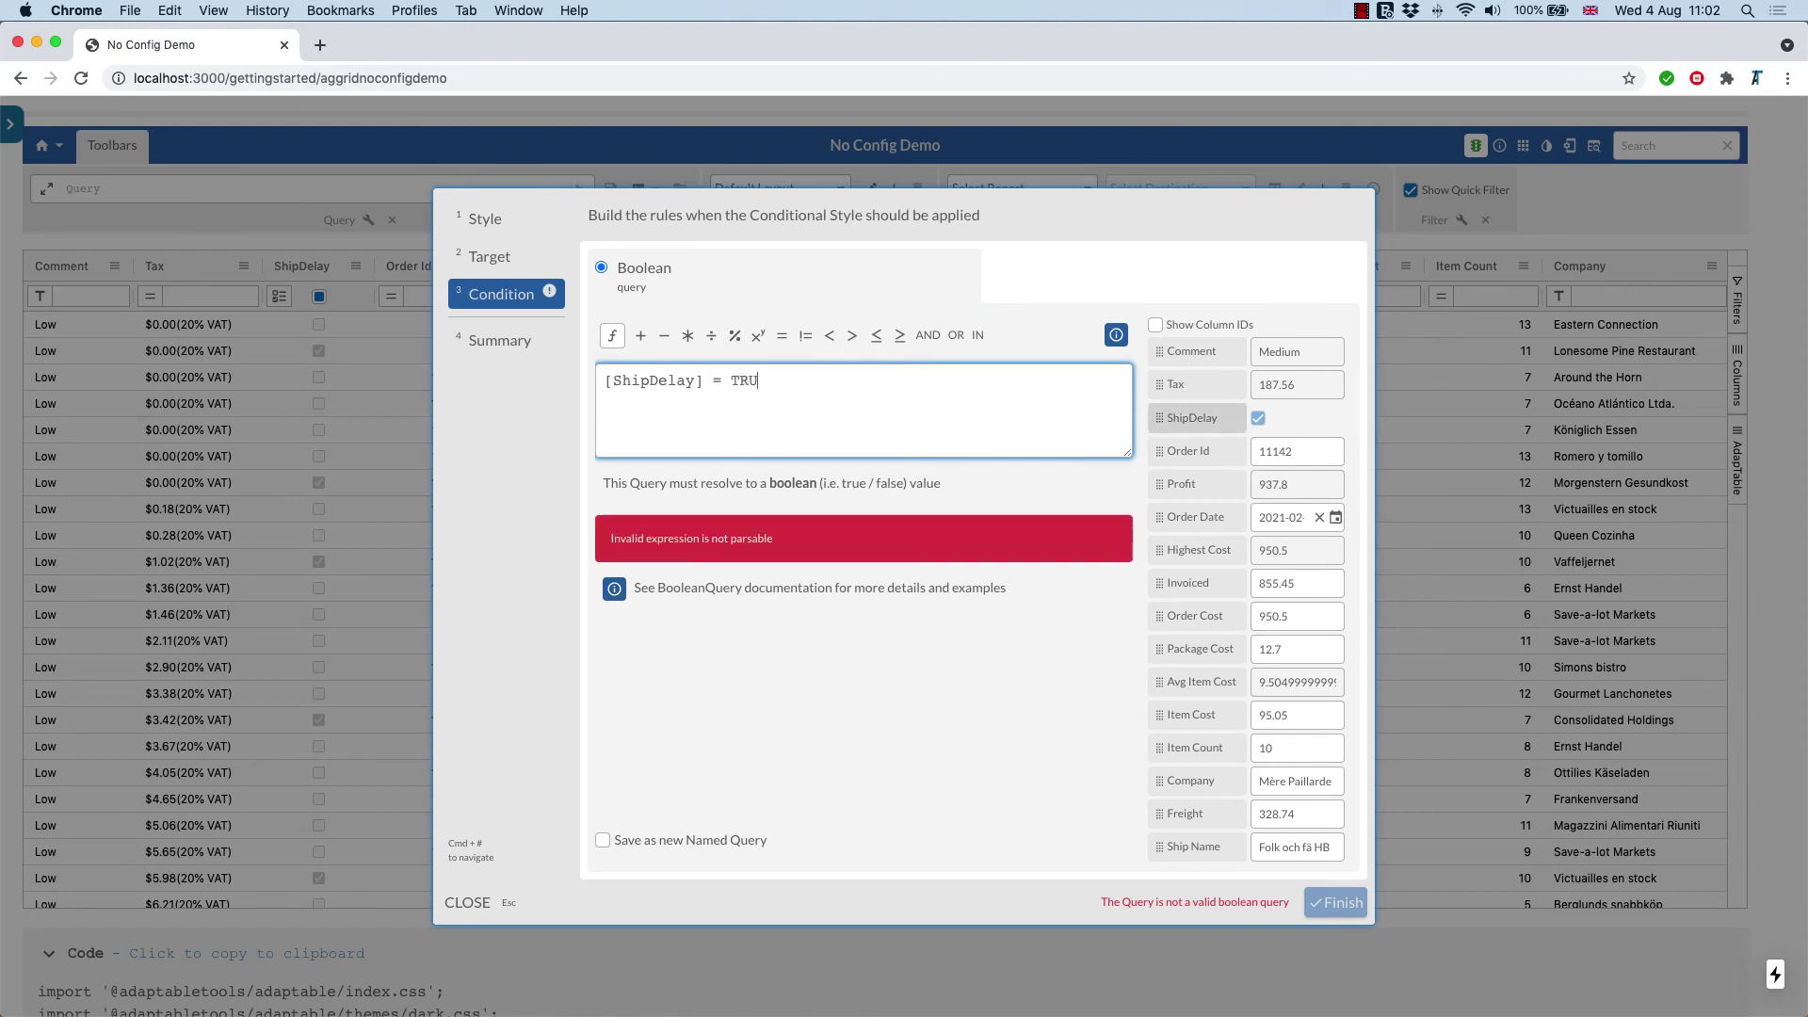
type("E")
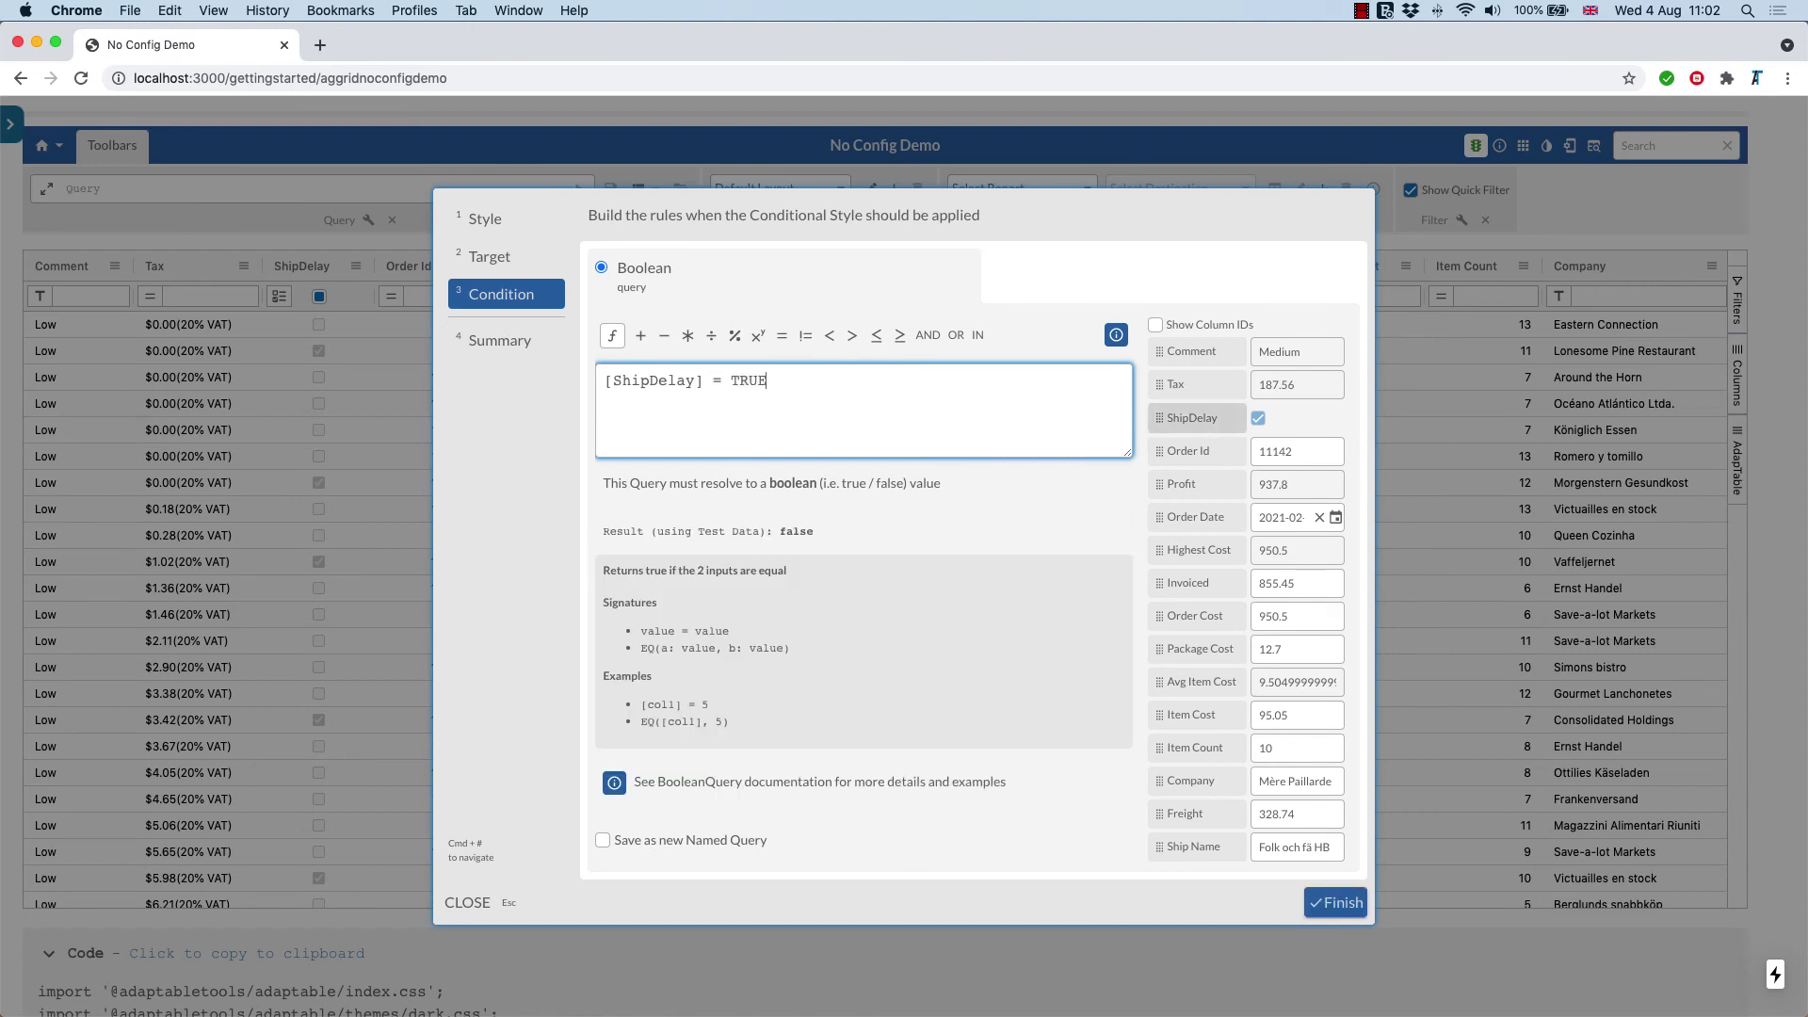
left_click(1337, 904)
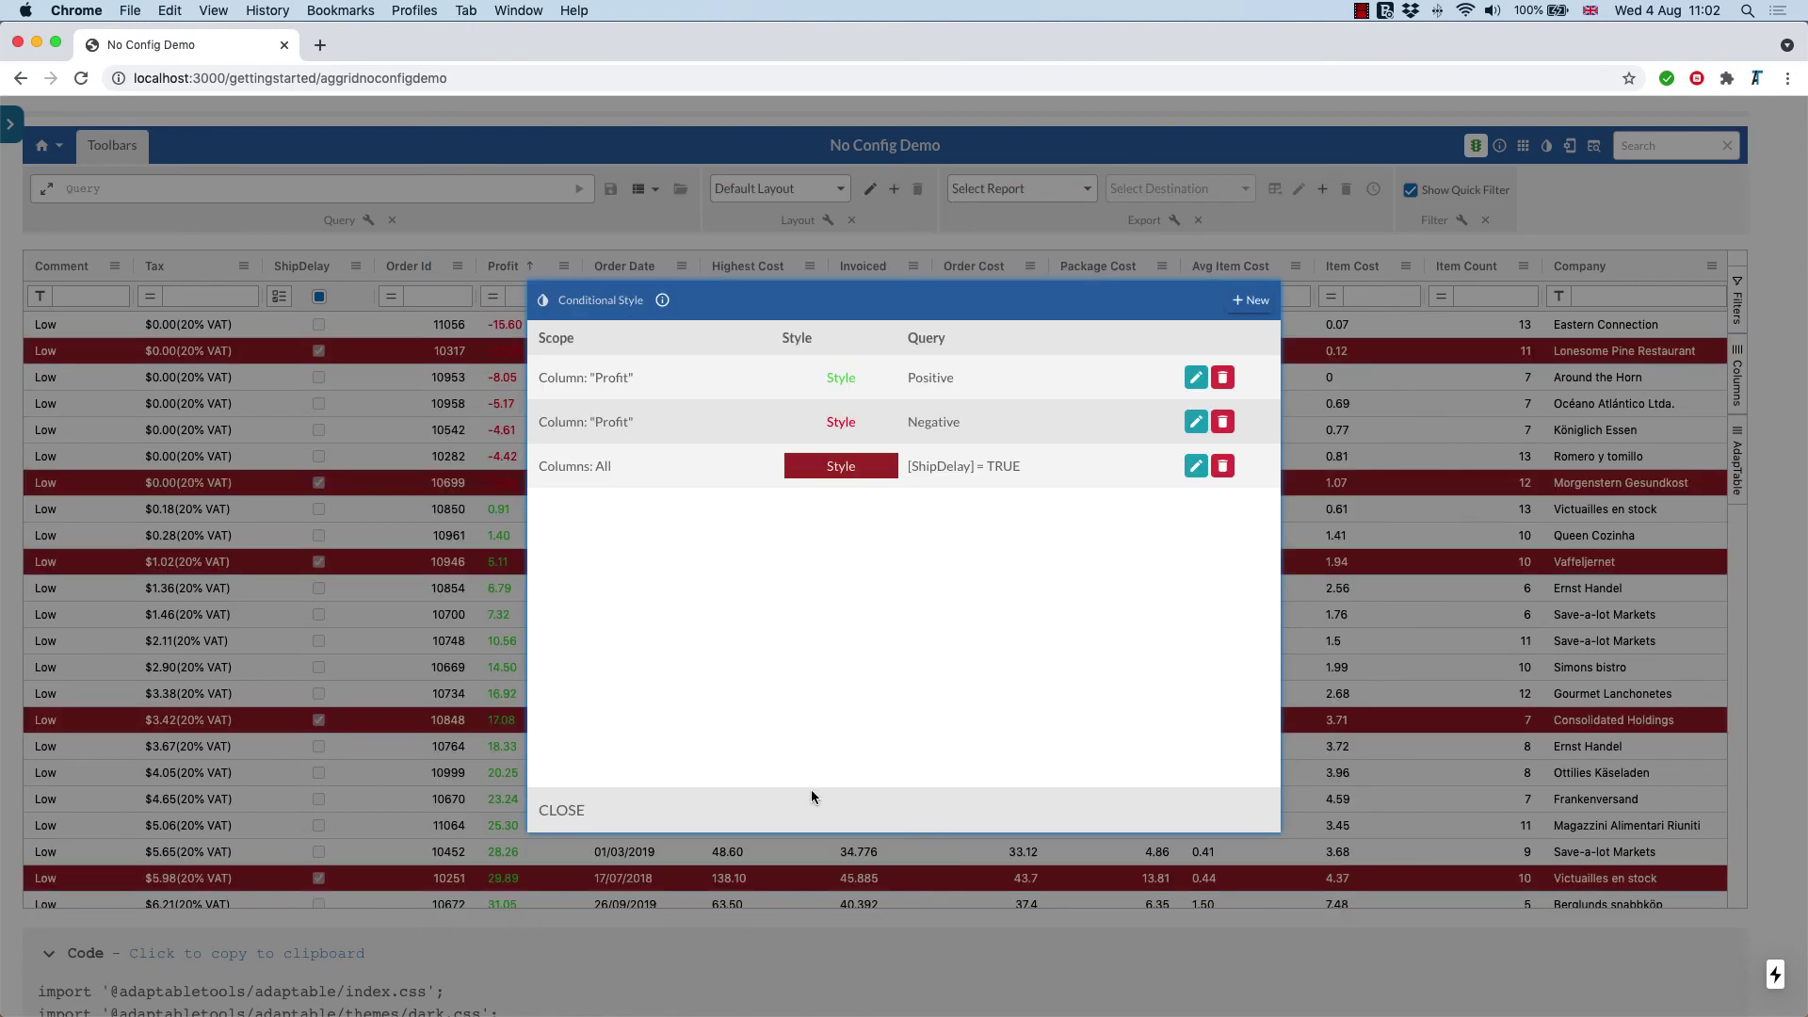
left_click(555, 811)
scroll(352, 512, "down", 6)
scroll(352, 511, "down", 3)
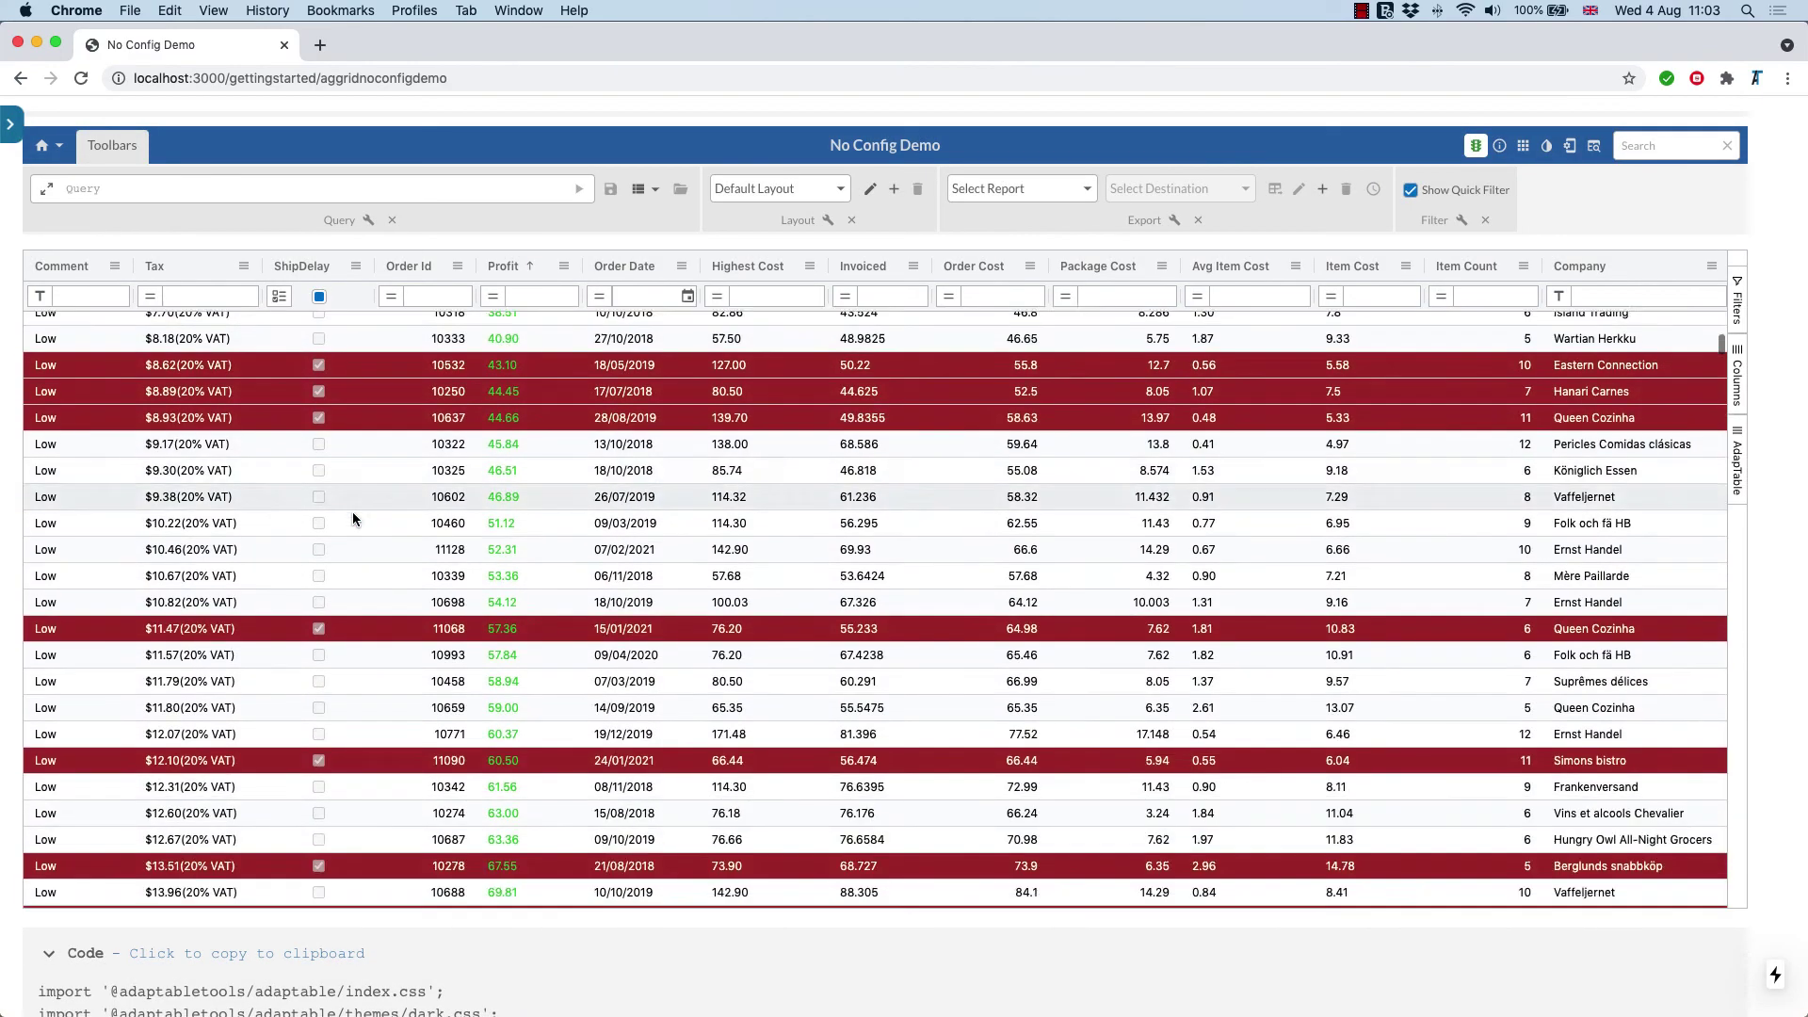
scroll(352, 512, "up", 8)
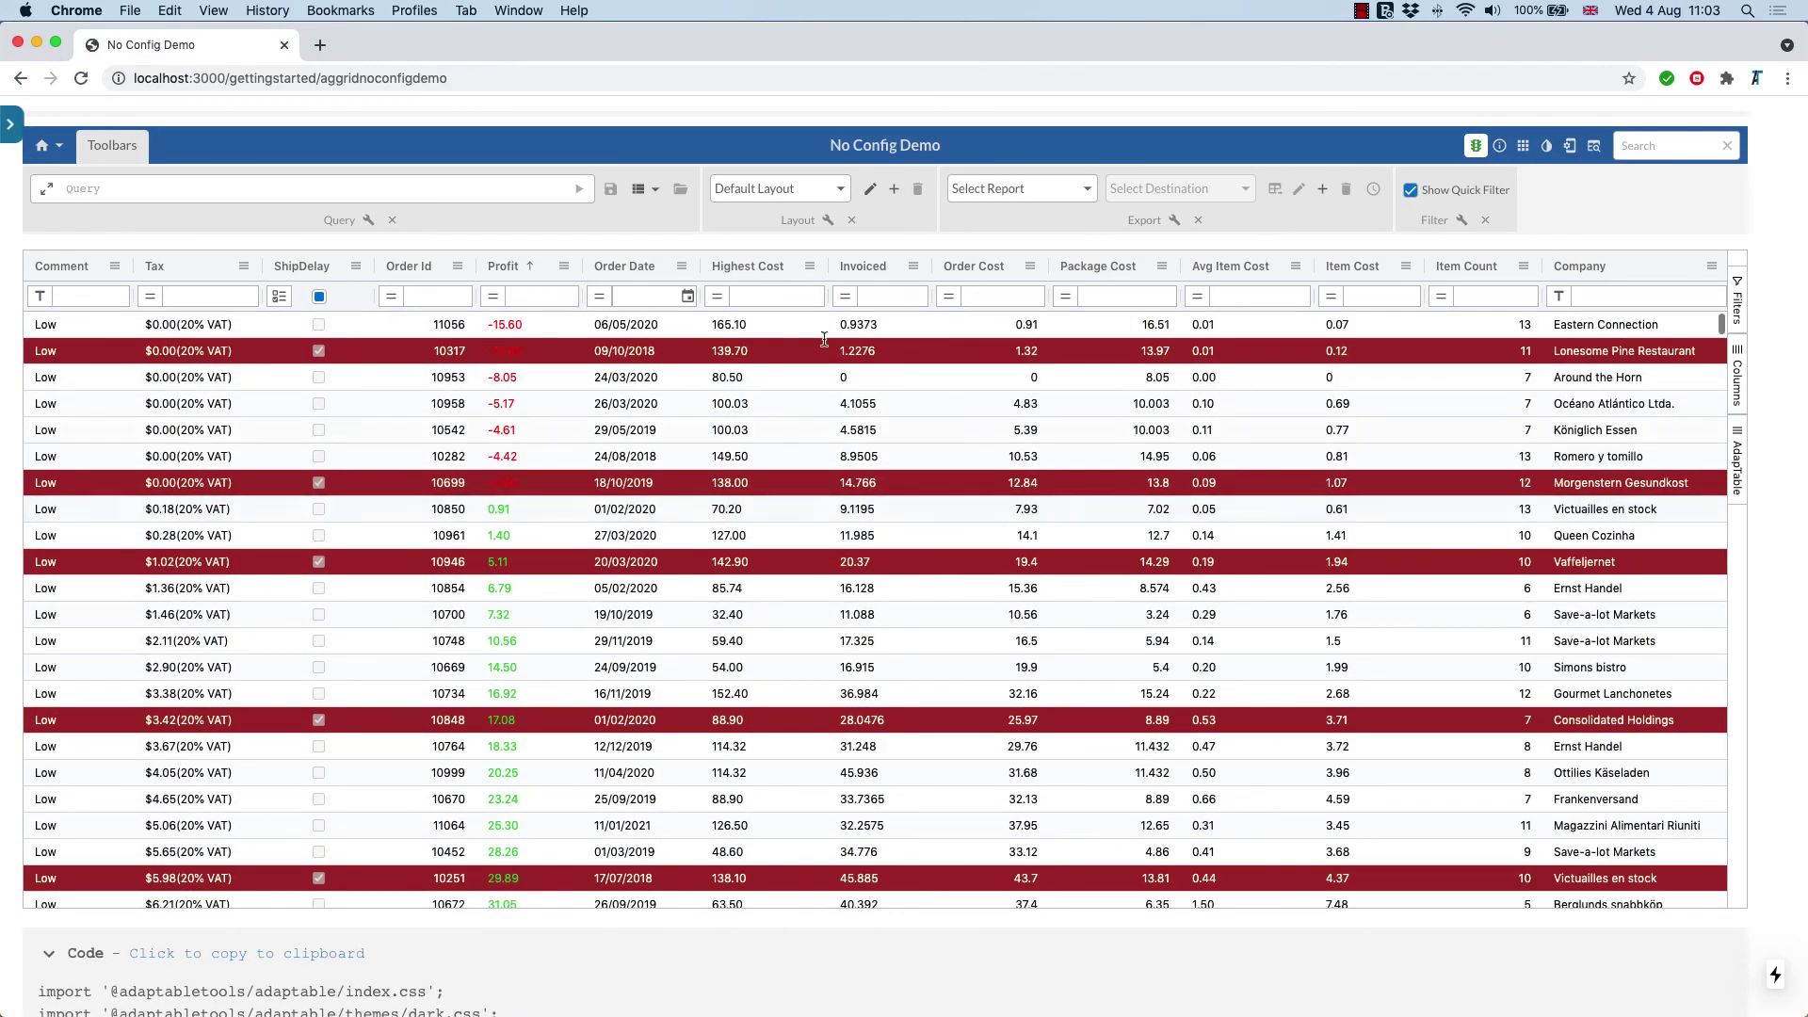
Step: Clone the Default Layout under the name Basic Layout, finish it and close the layout list
left_click(827, 222)
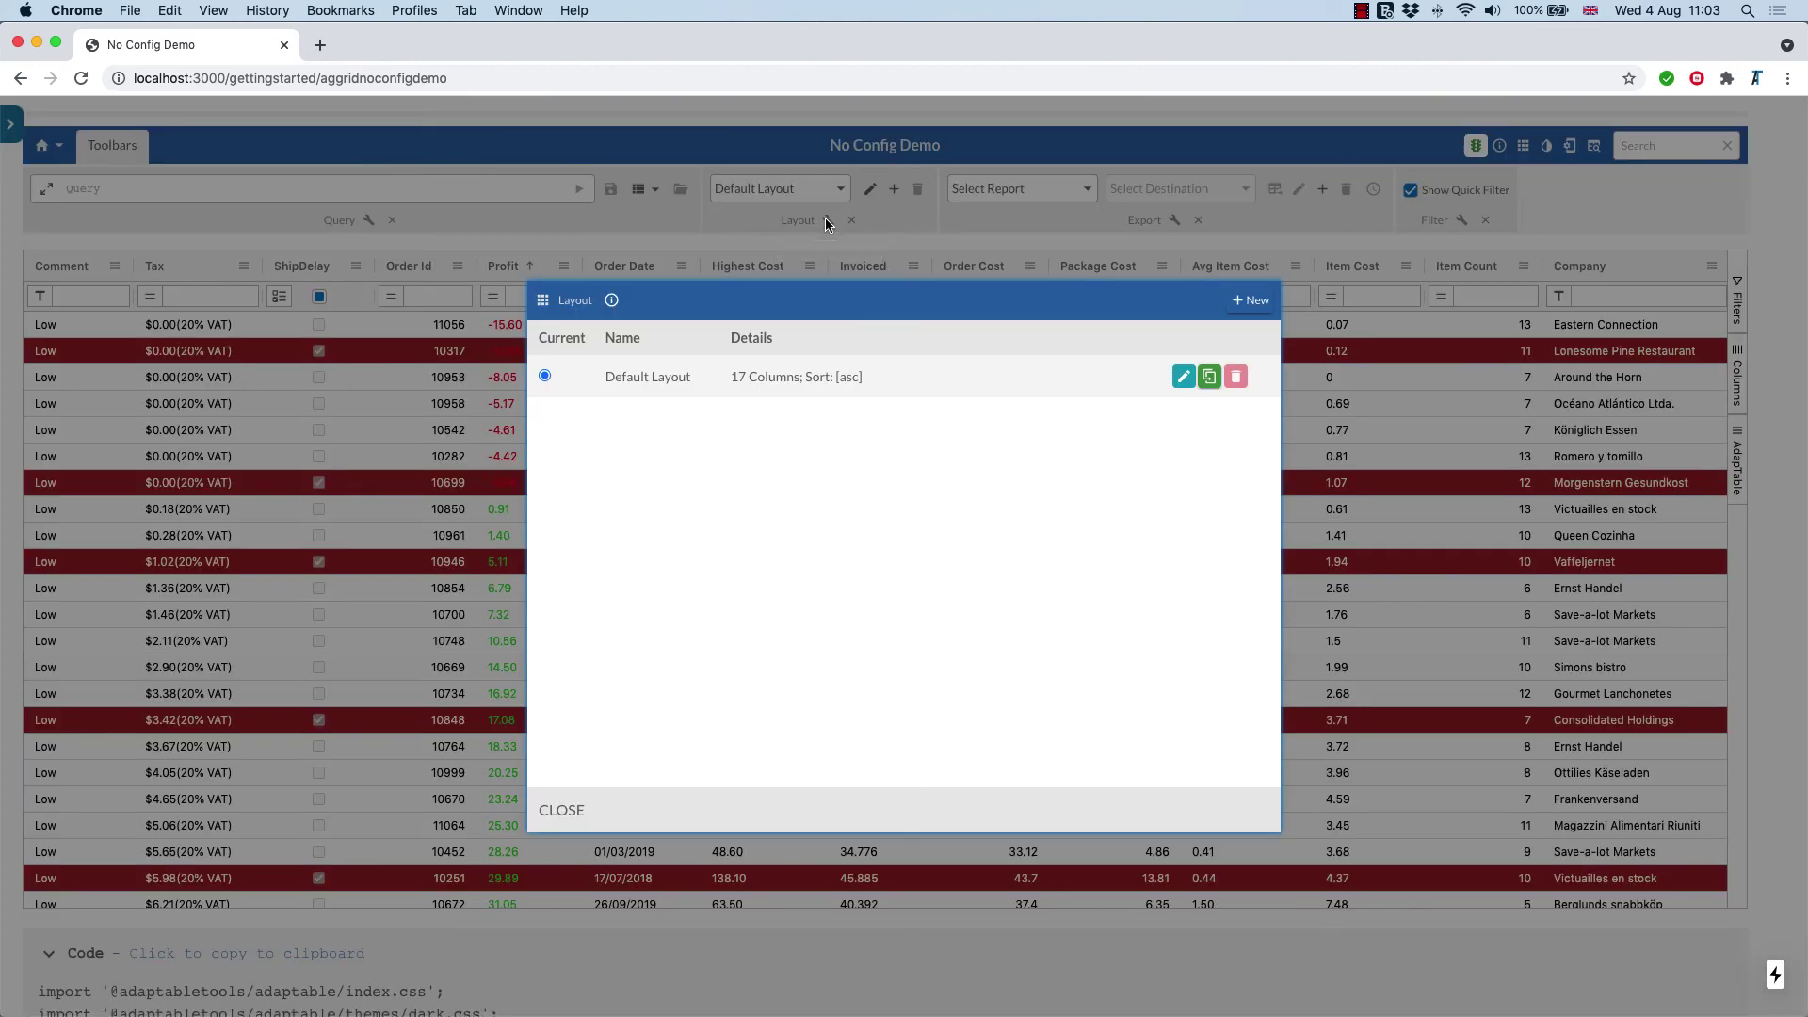
left_click(1209, 378)
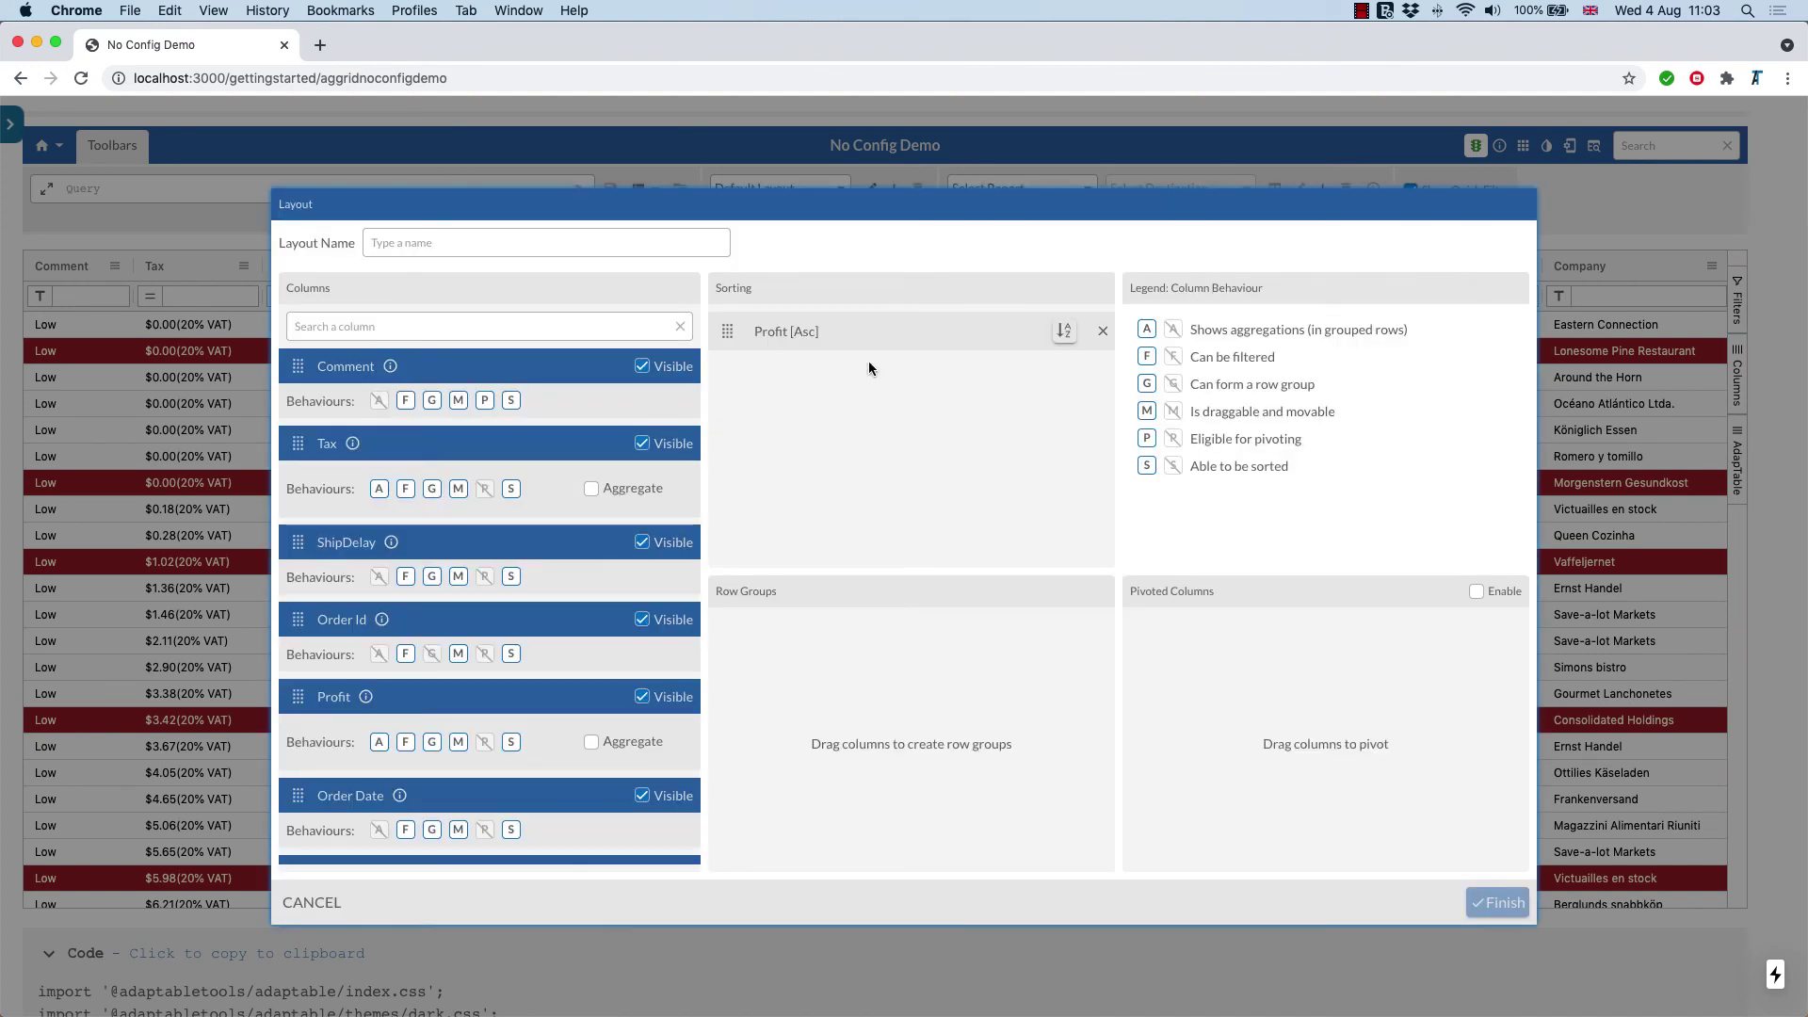
left_click(499, 247)
type("B")
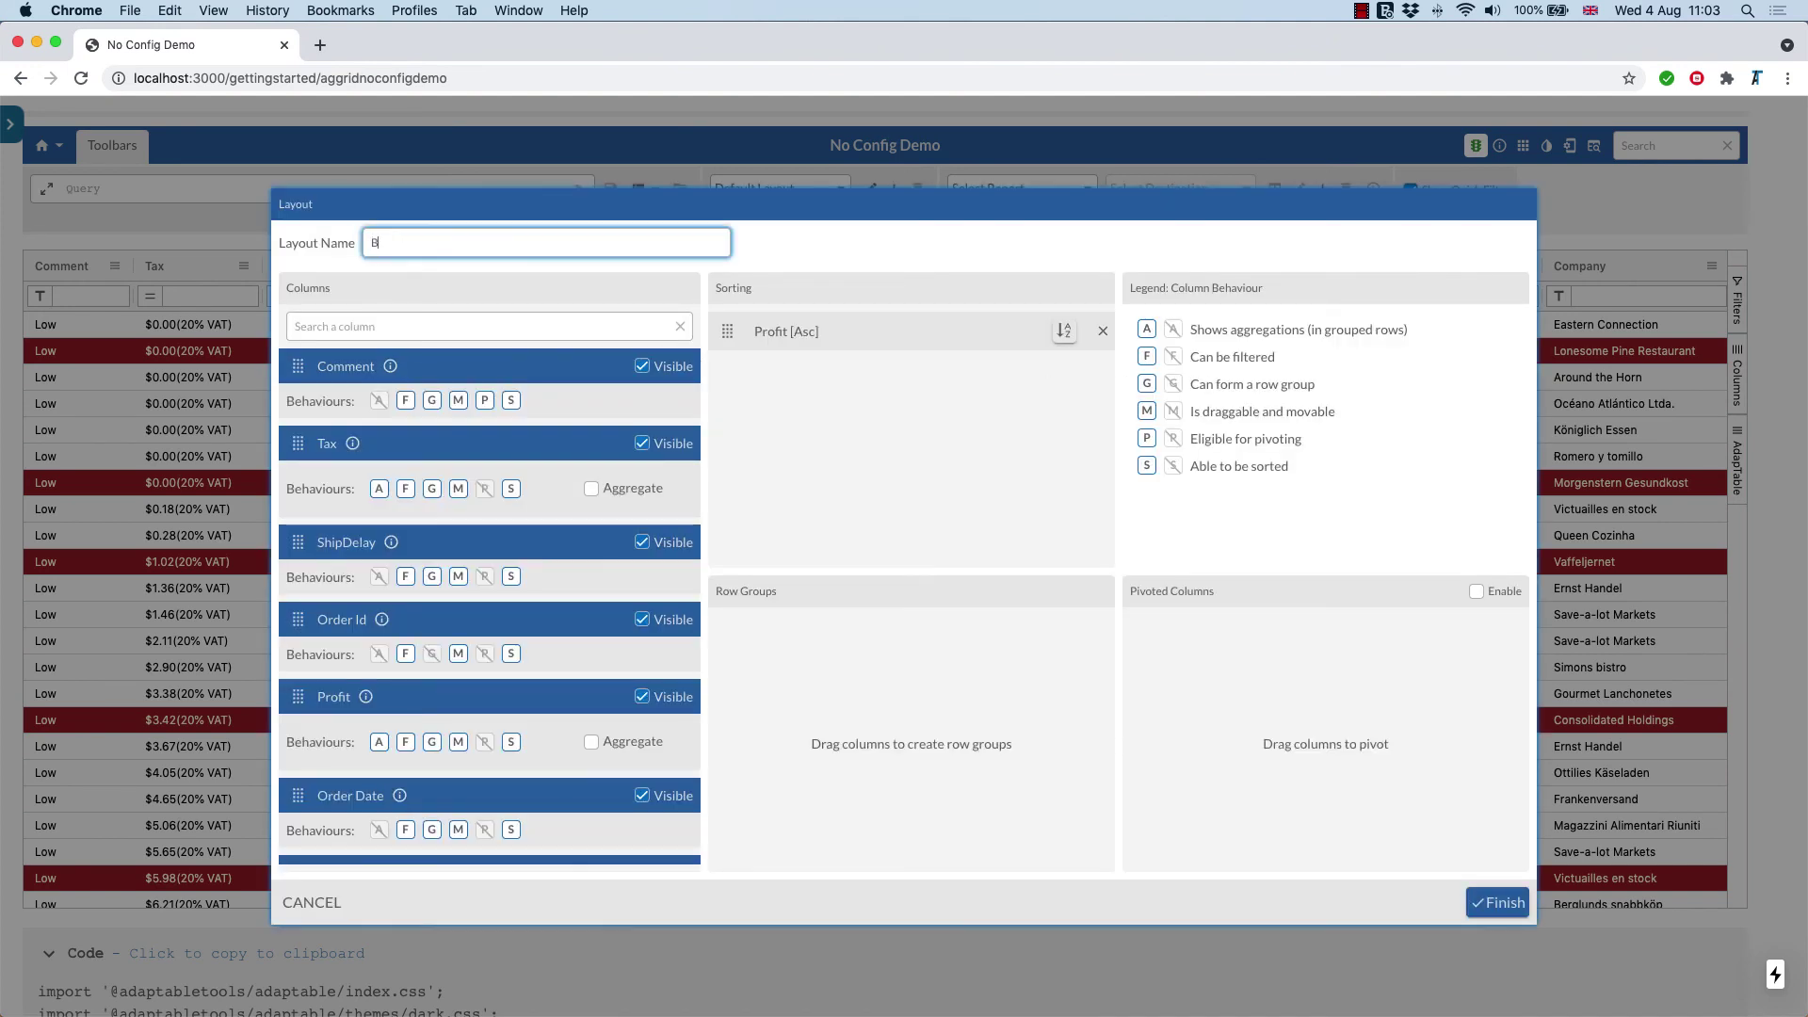
type("asic Layout")
left_click(1518, 913)
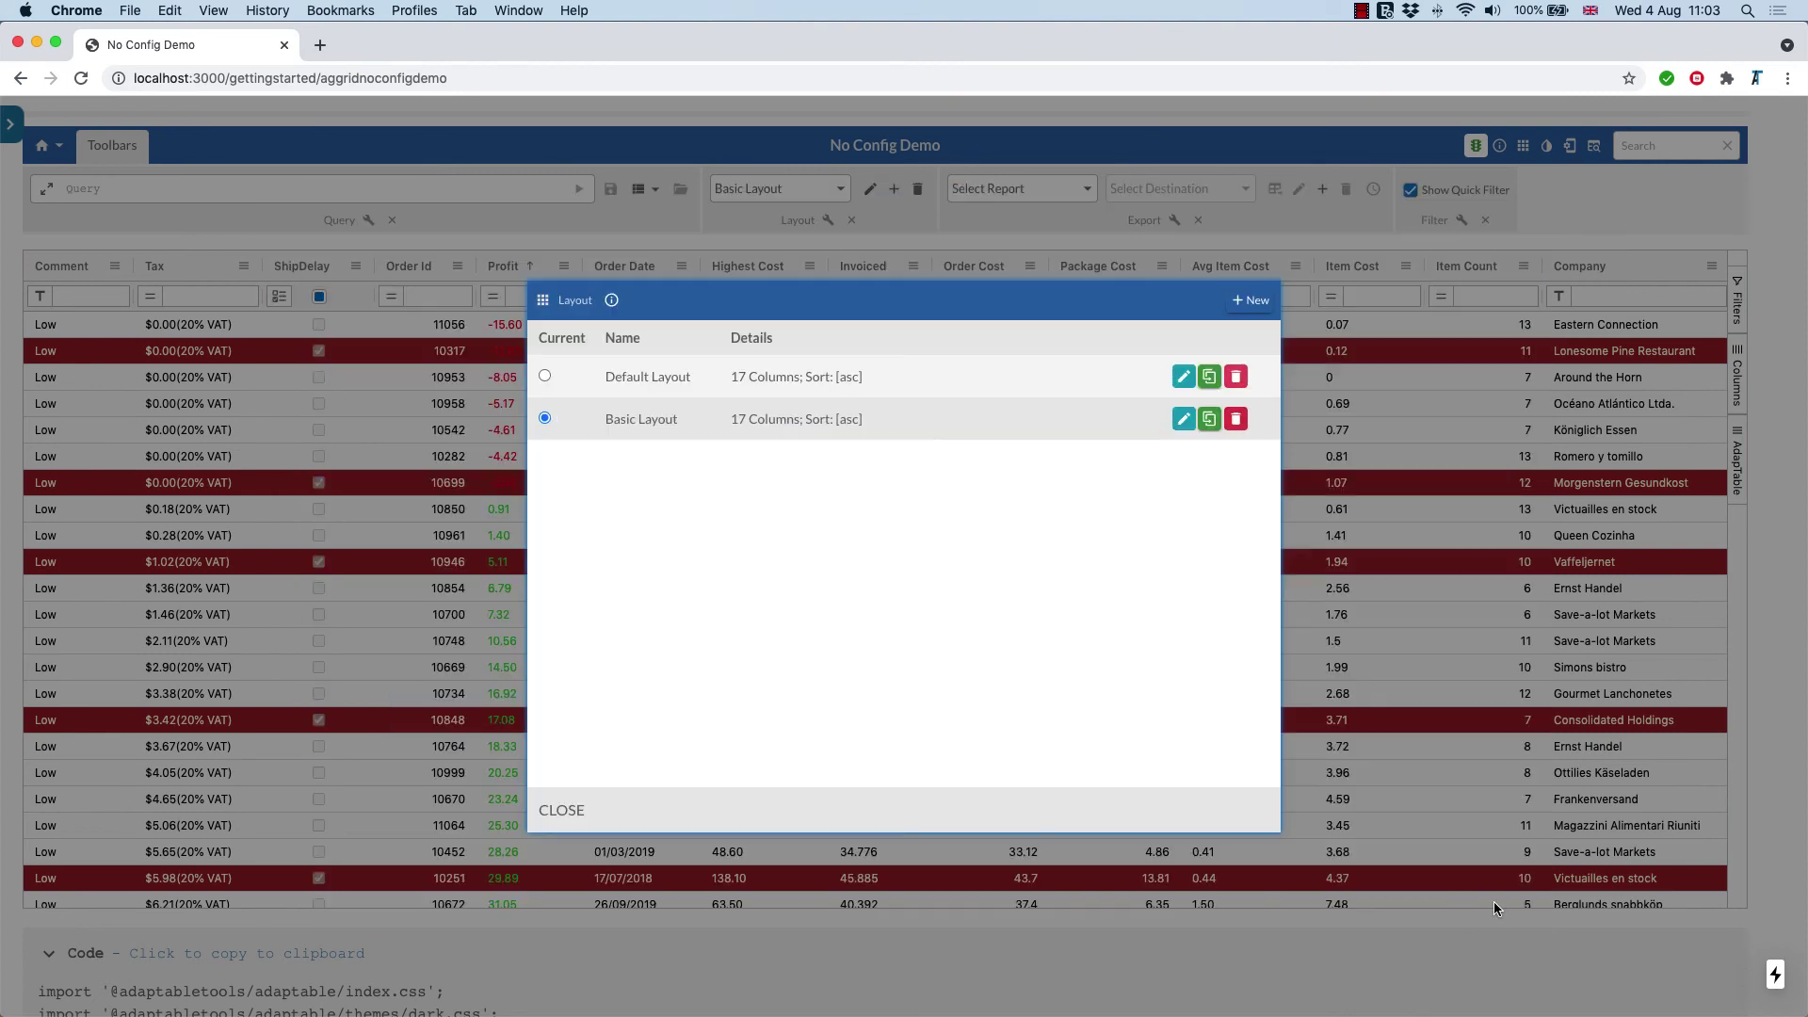
left_click(562, 811)
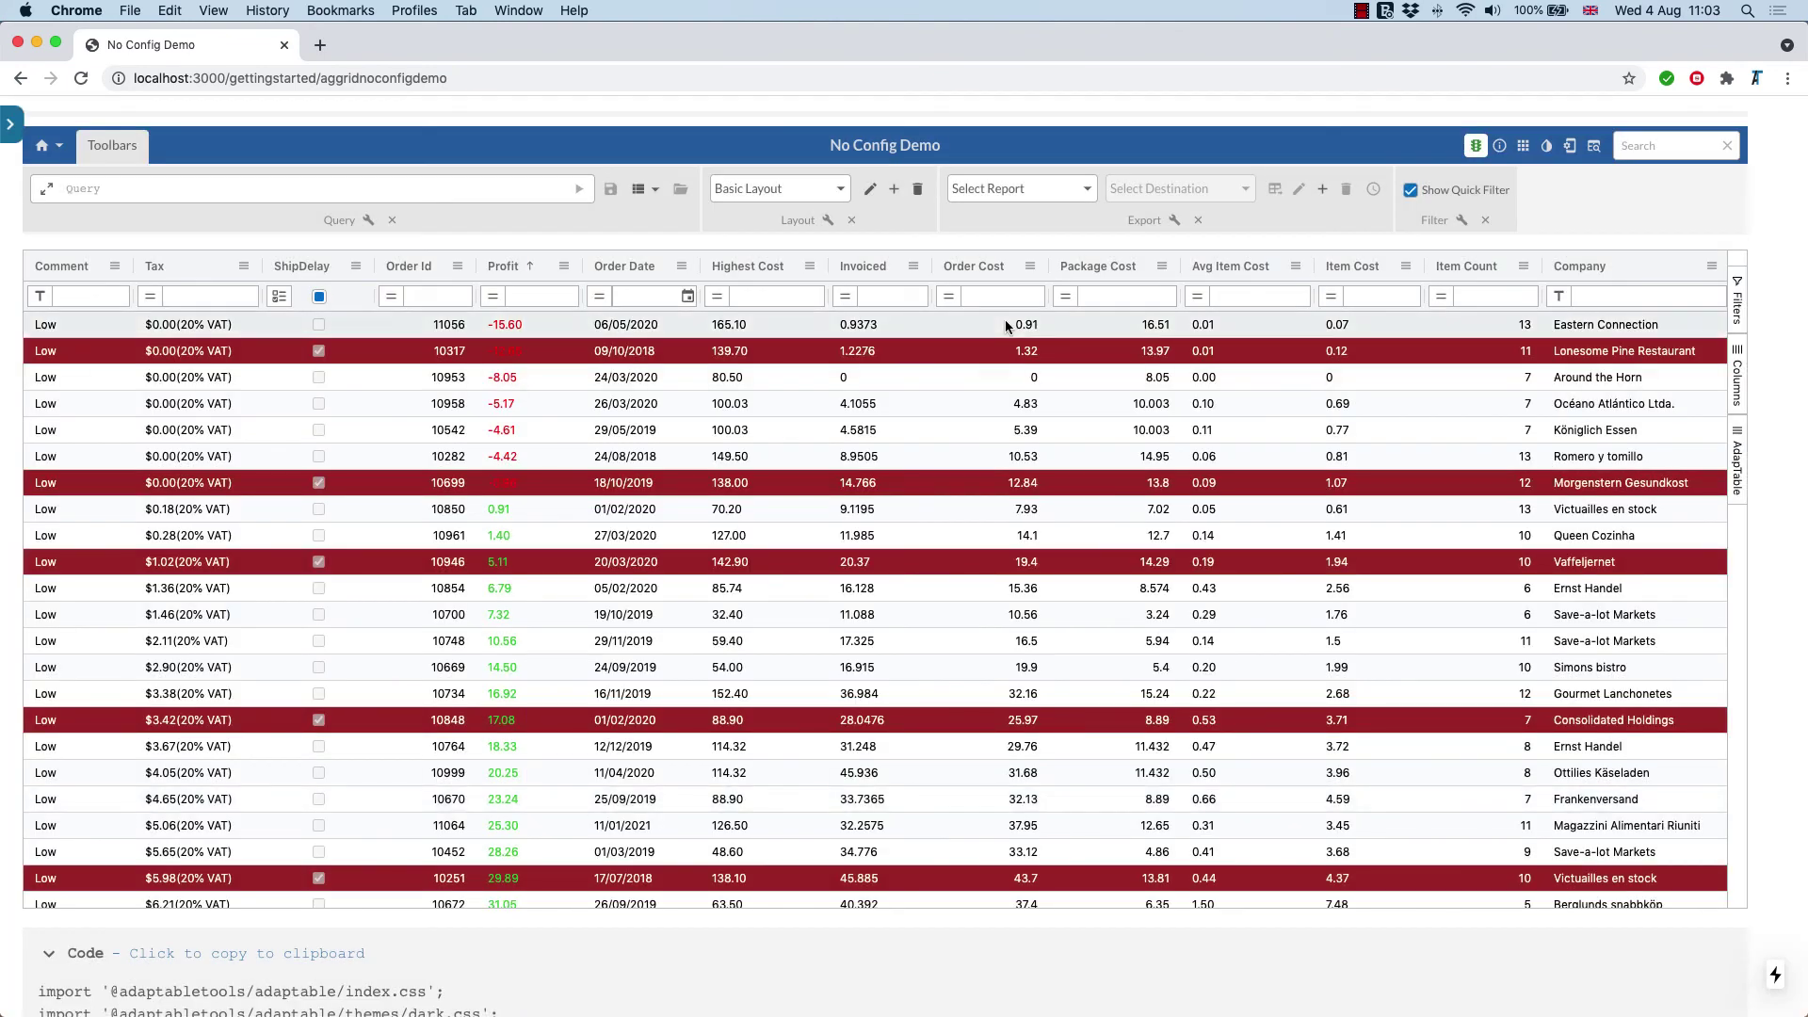
left_click(894, 189)
left_click(569, 247)
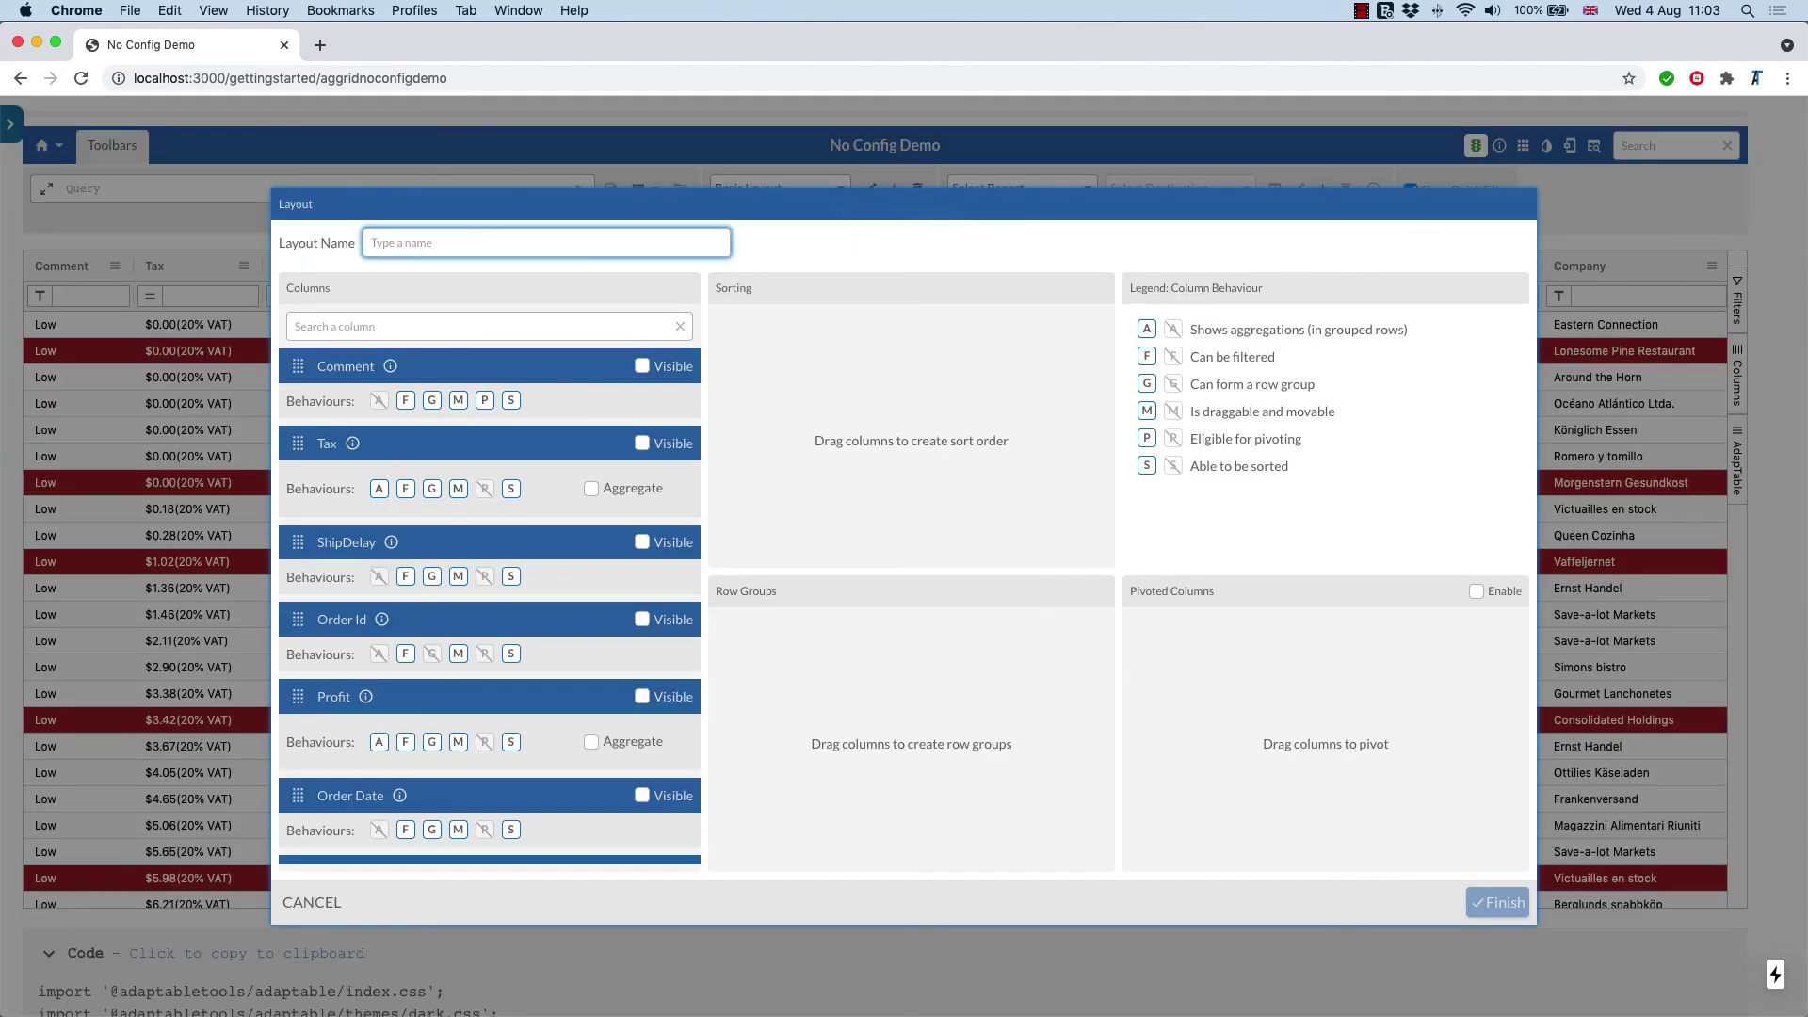
type("Grouped")
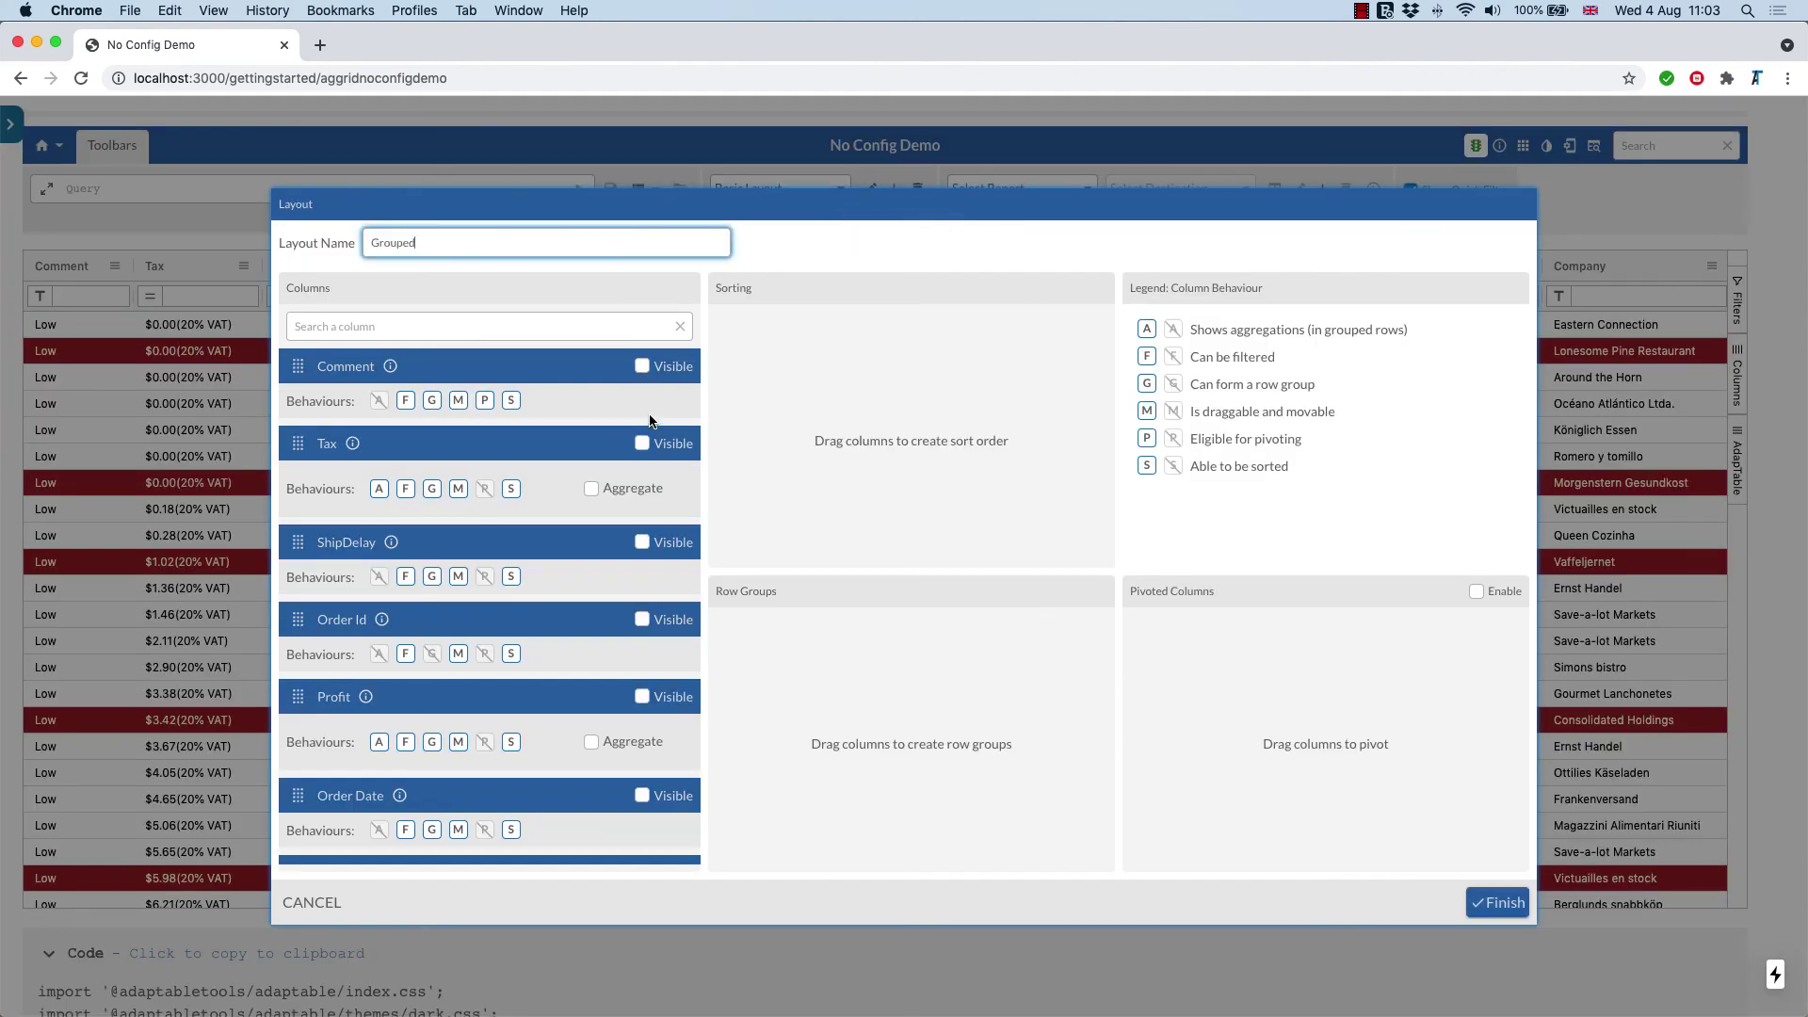
left_click(642, 444)
left_click(642, 544)
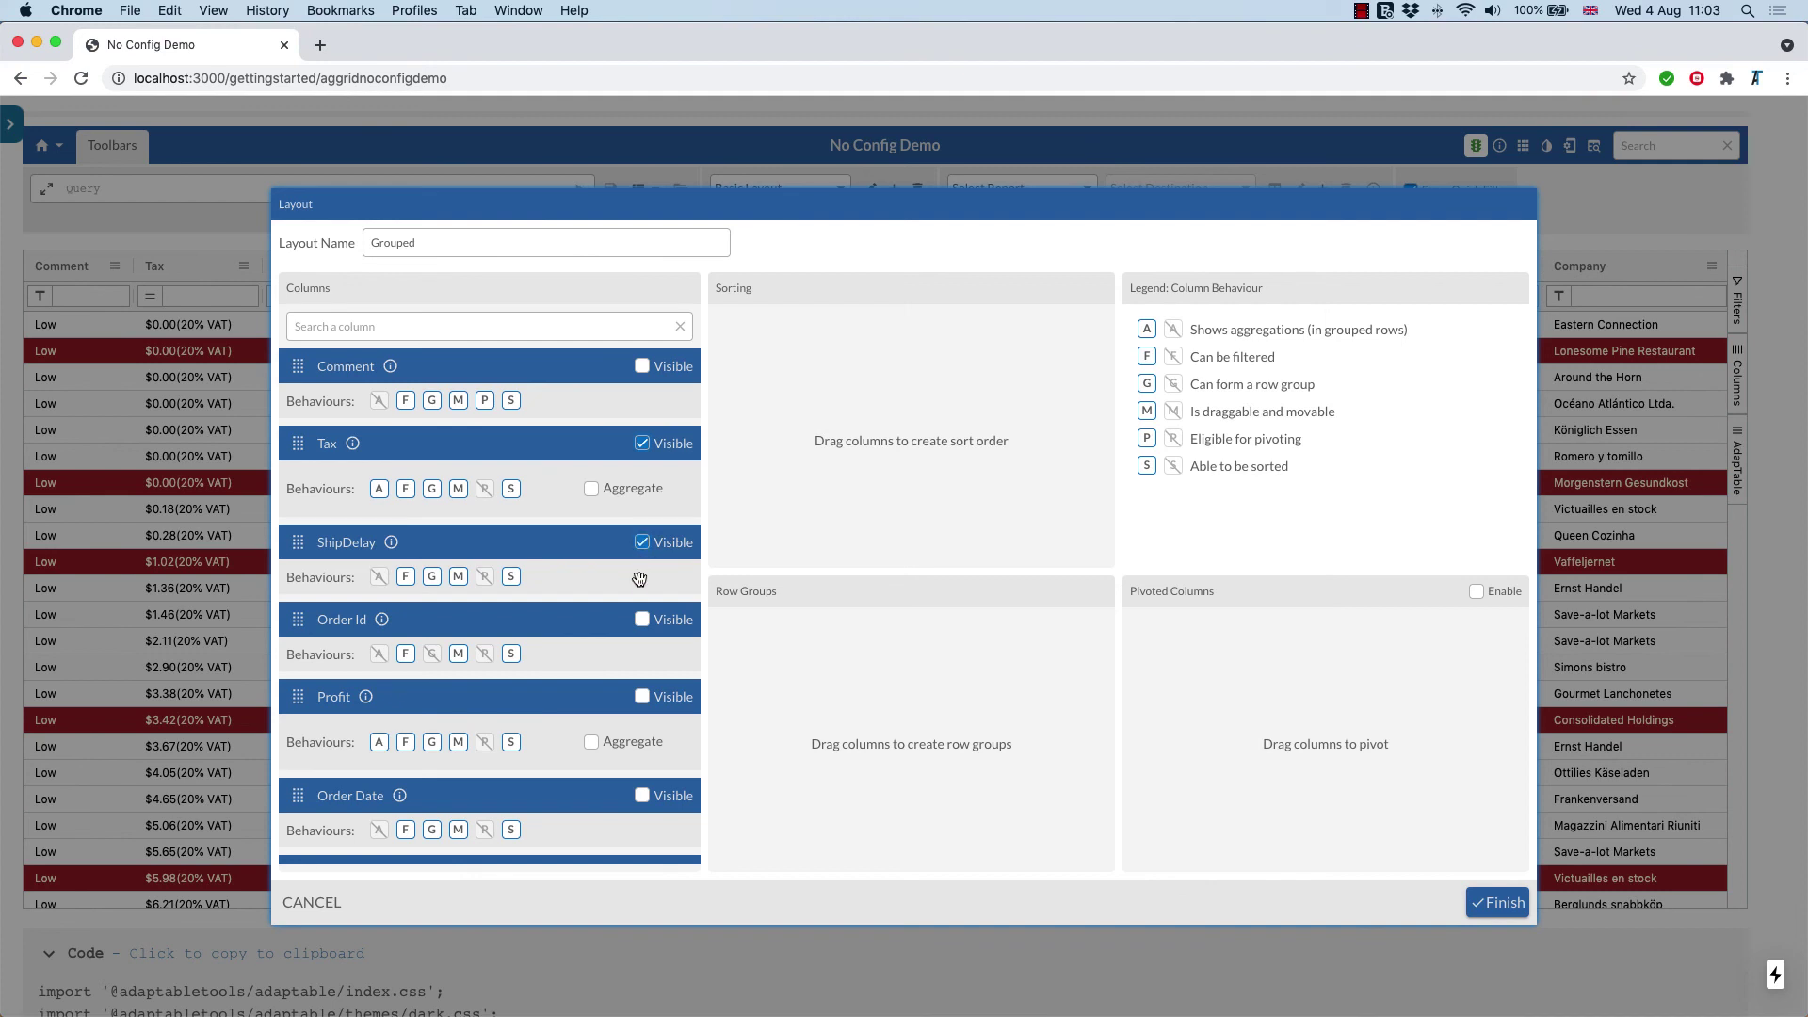
left_click(642, 620)
left_click(643, 697)
scroll(643, 659, "down", 3)
left_click(591, 605)
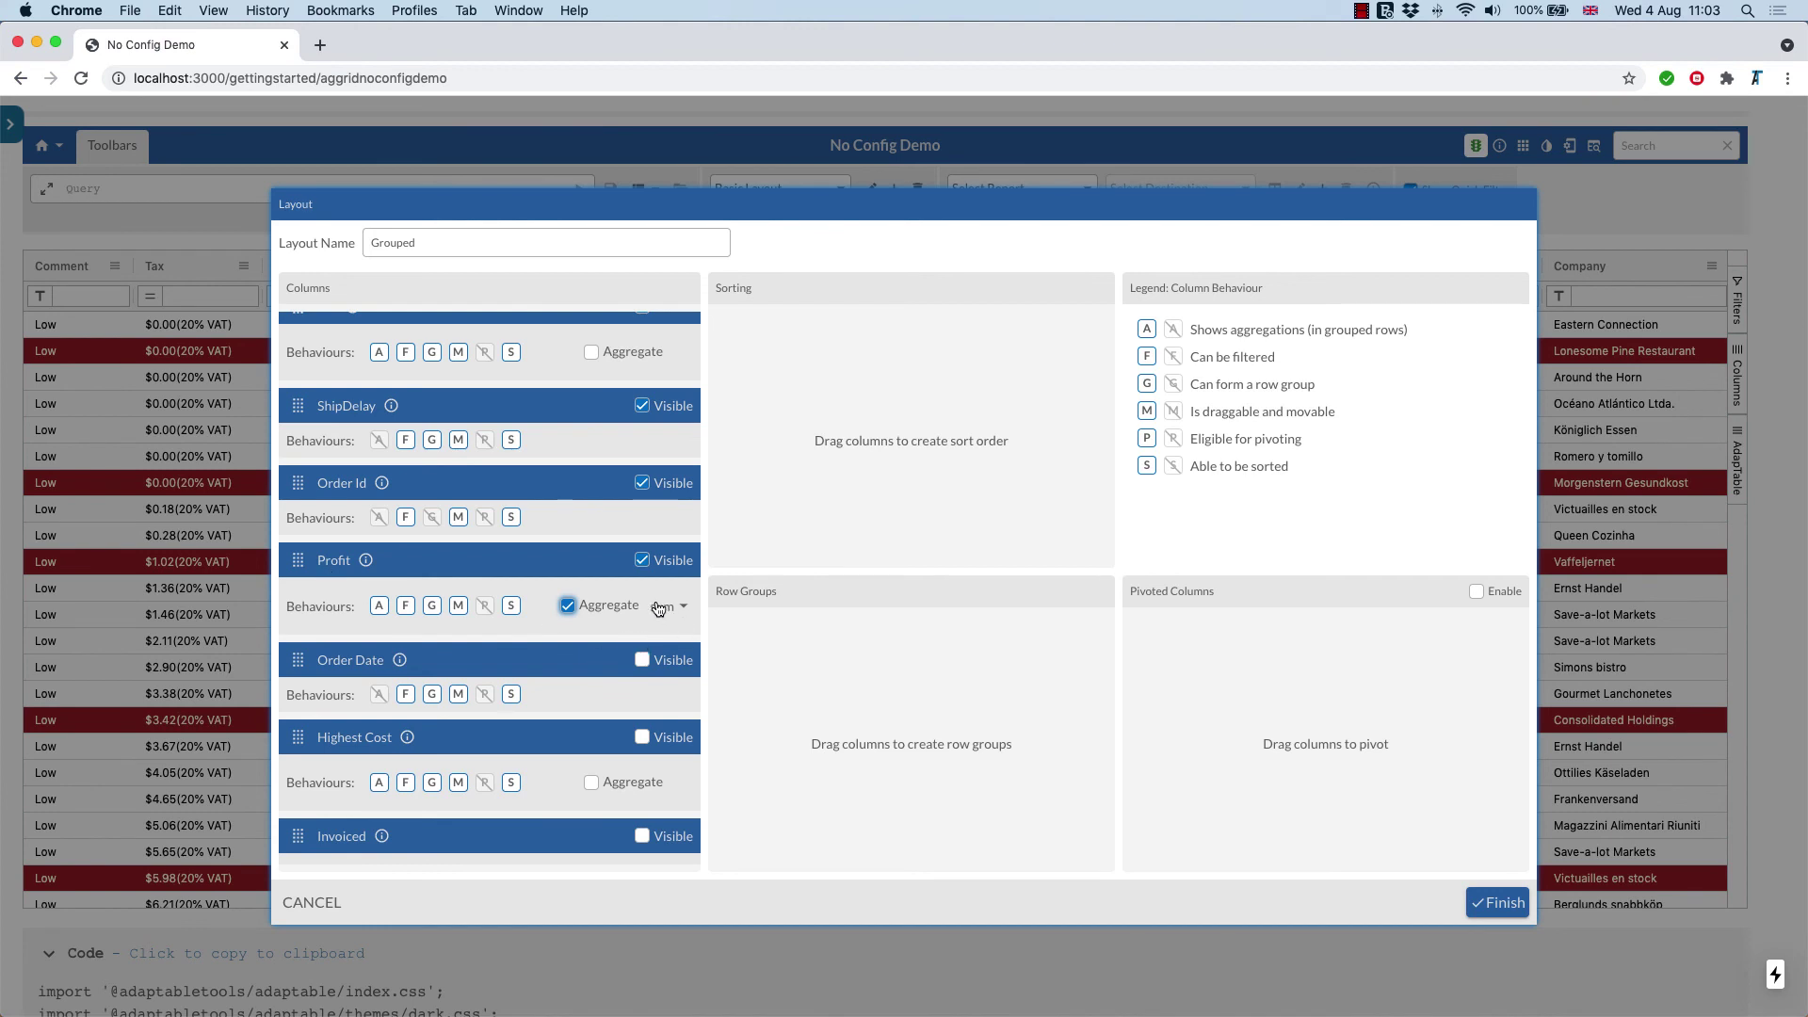
left_click(642, 661)
left_click(642, 737)
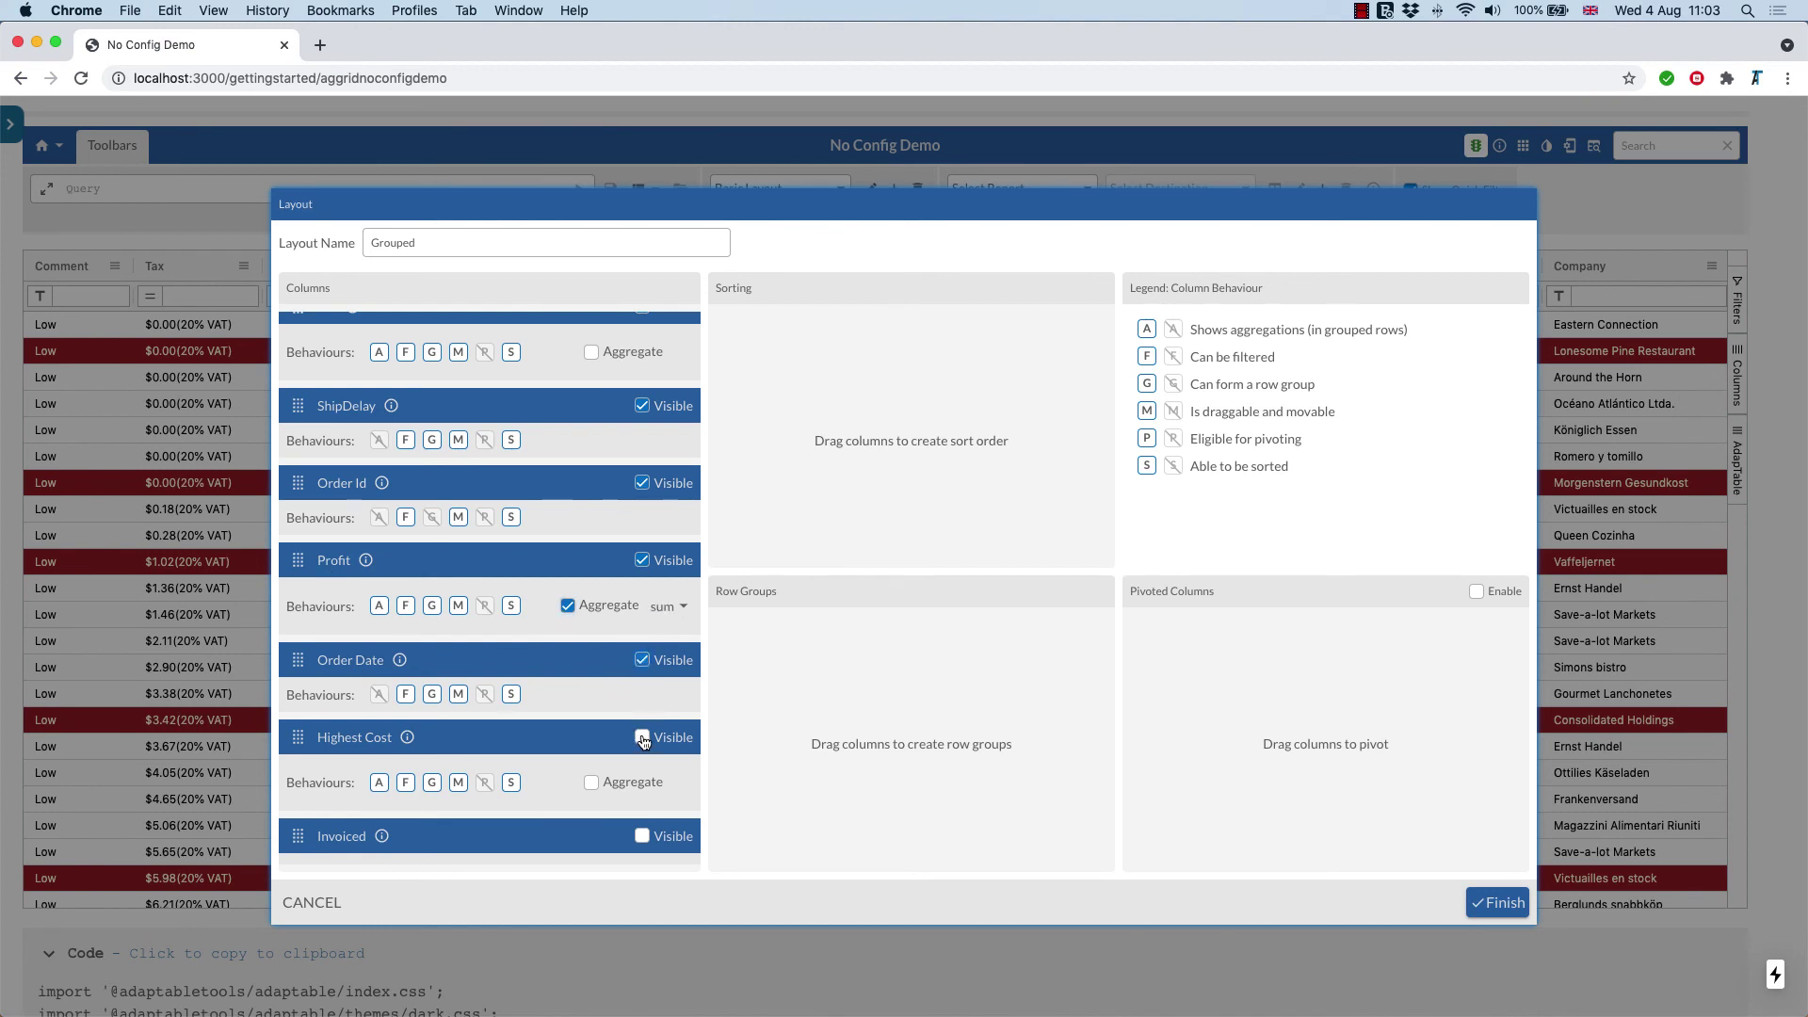
left_click(593, 783)
left_click(670, 797)
left_click(592, 784)
left_click(682, 786)
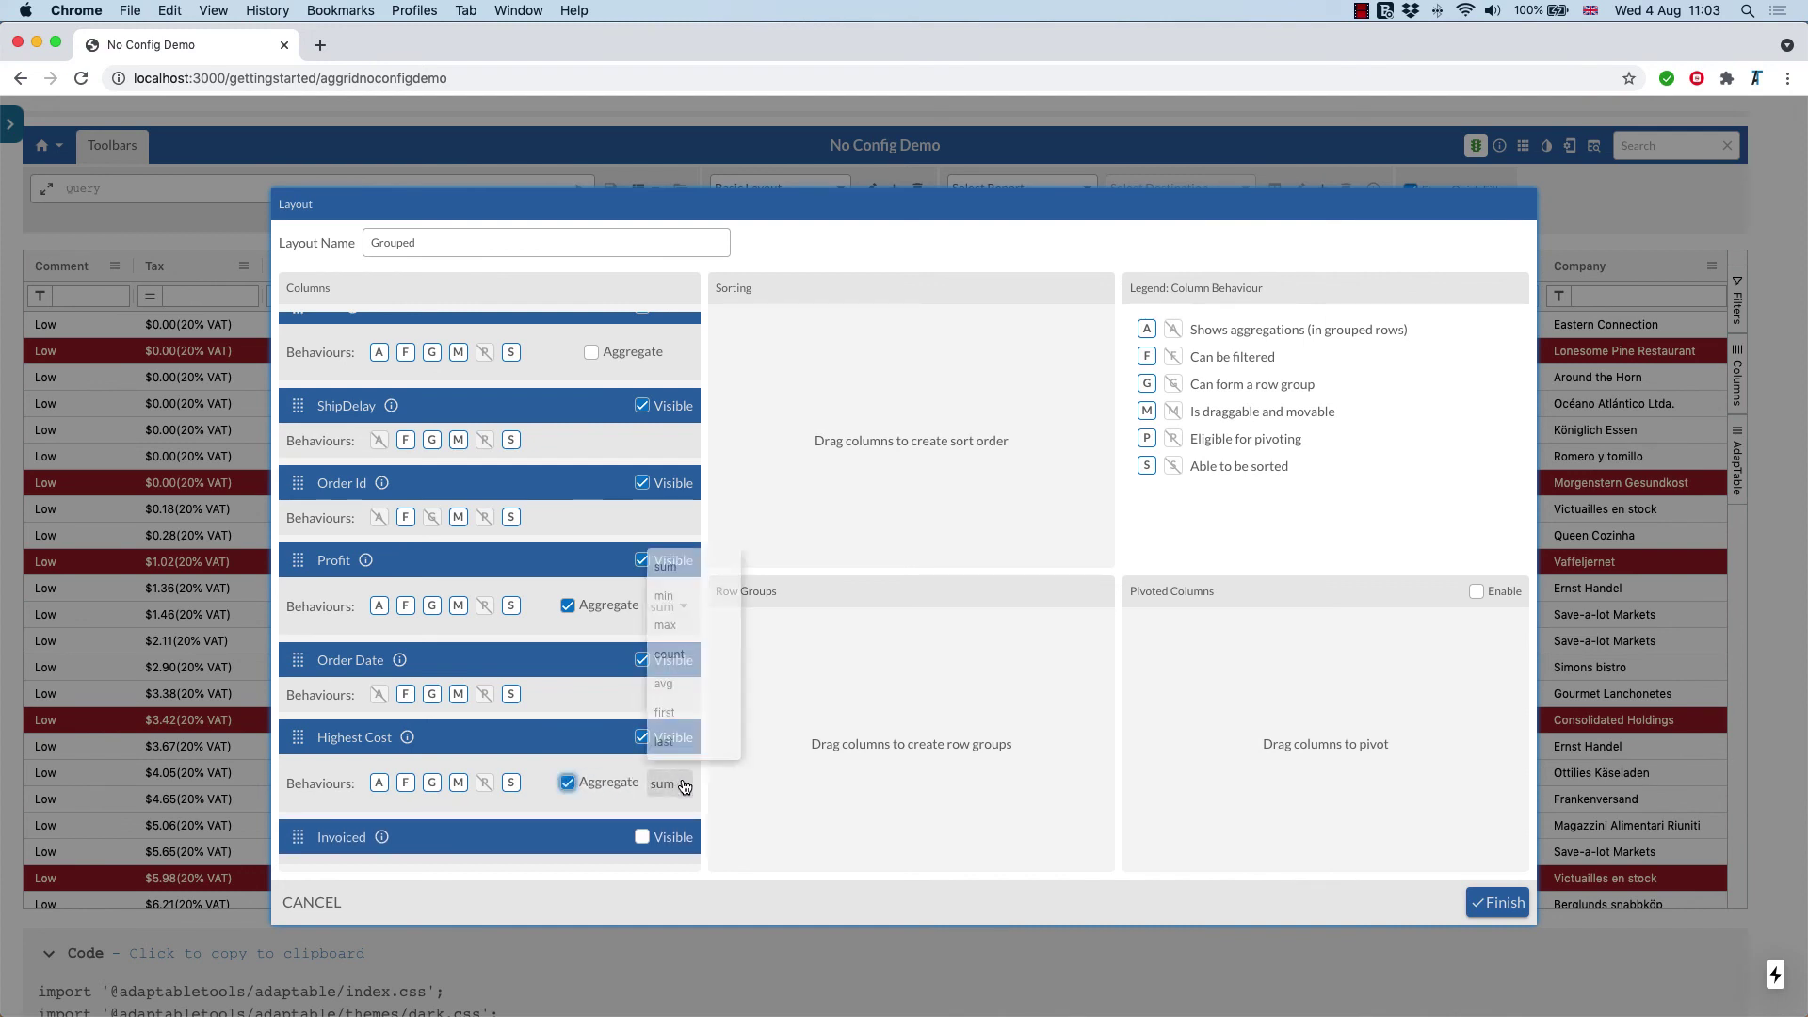
left_click(626, 789)
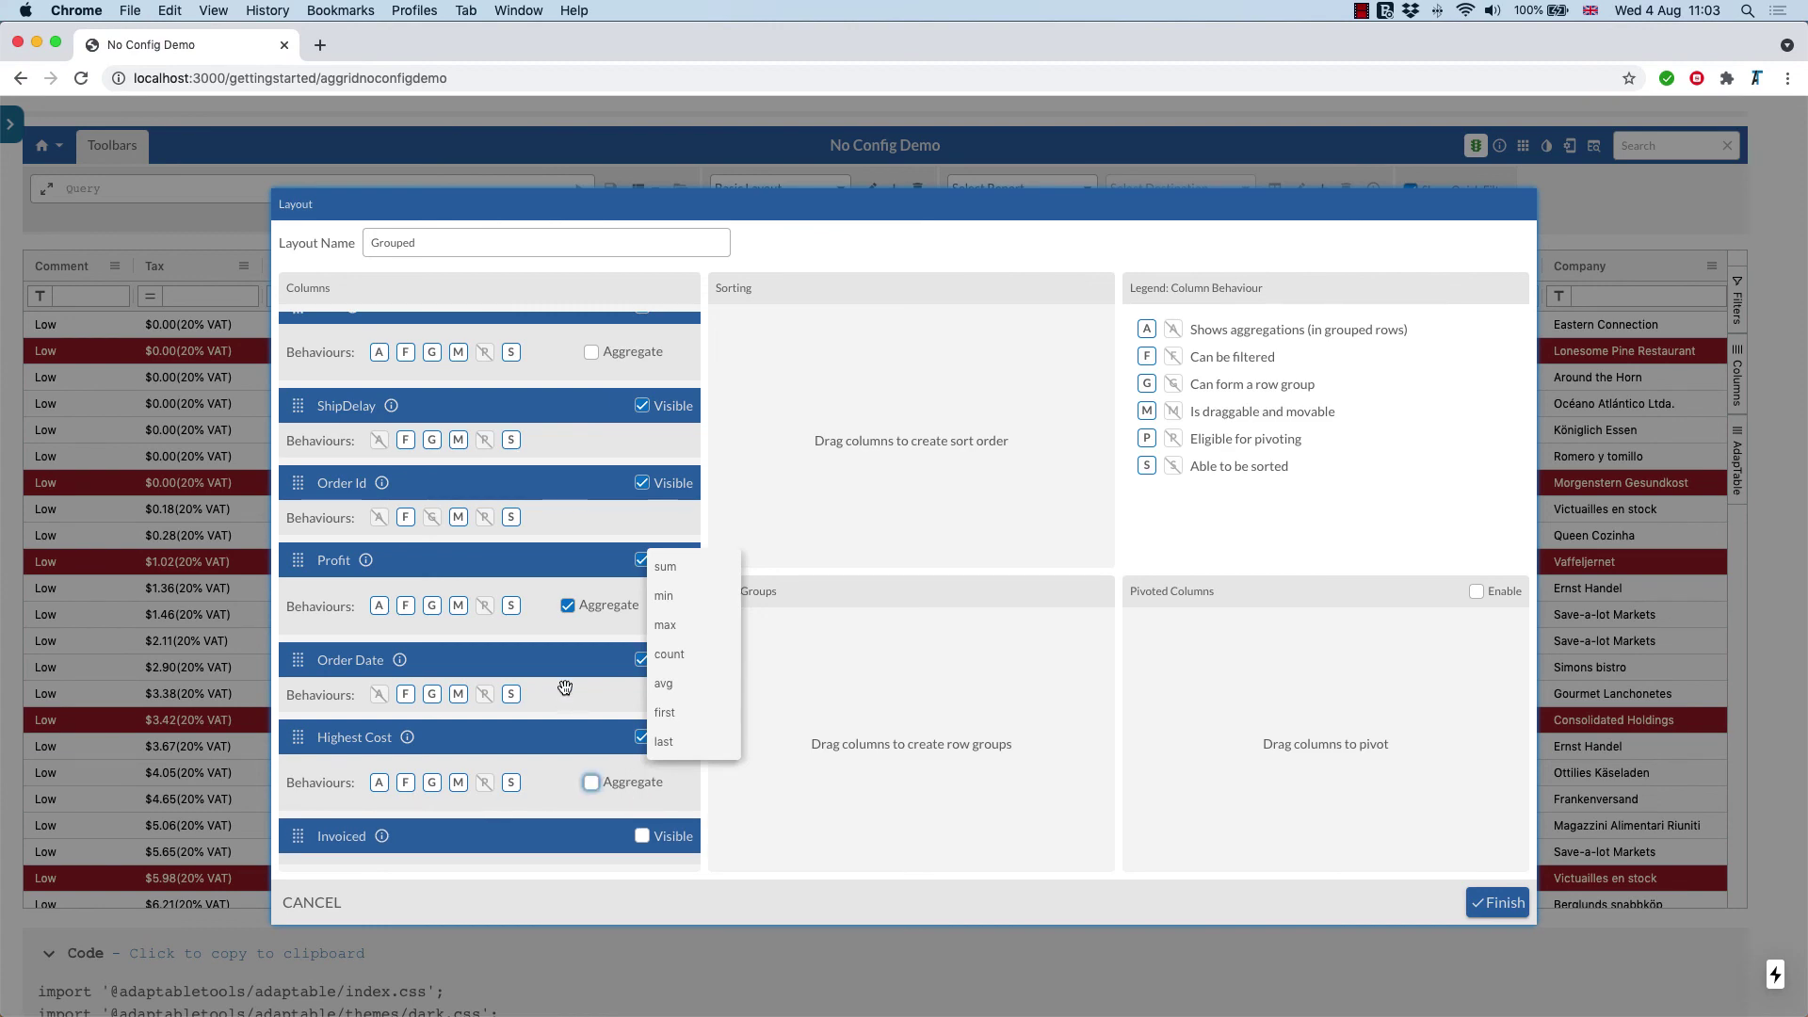
key("Escape")
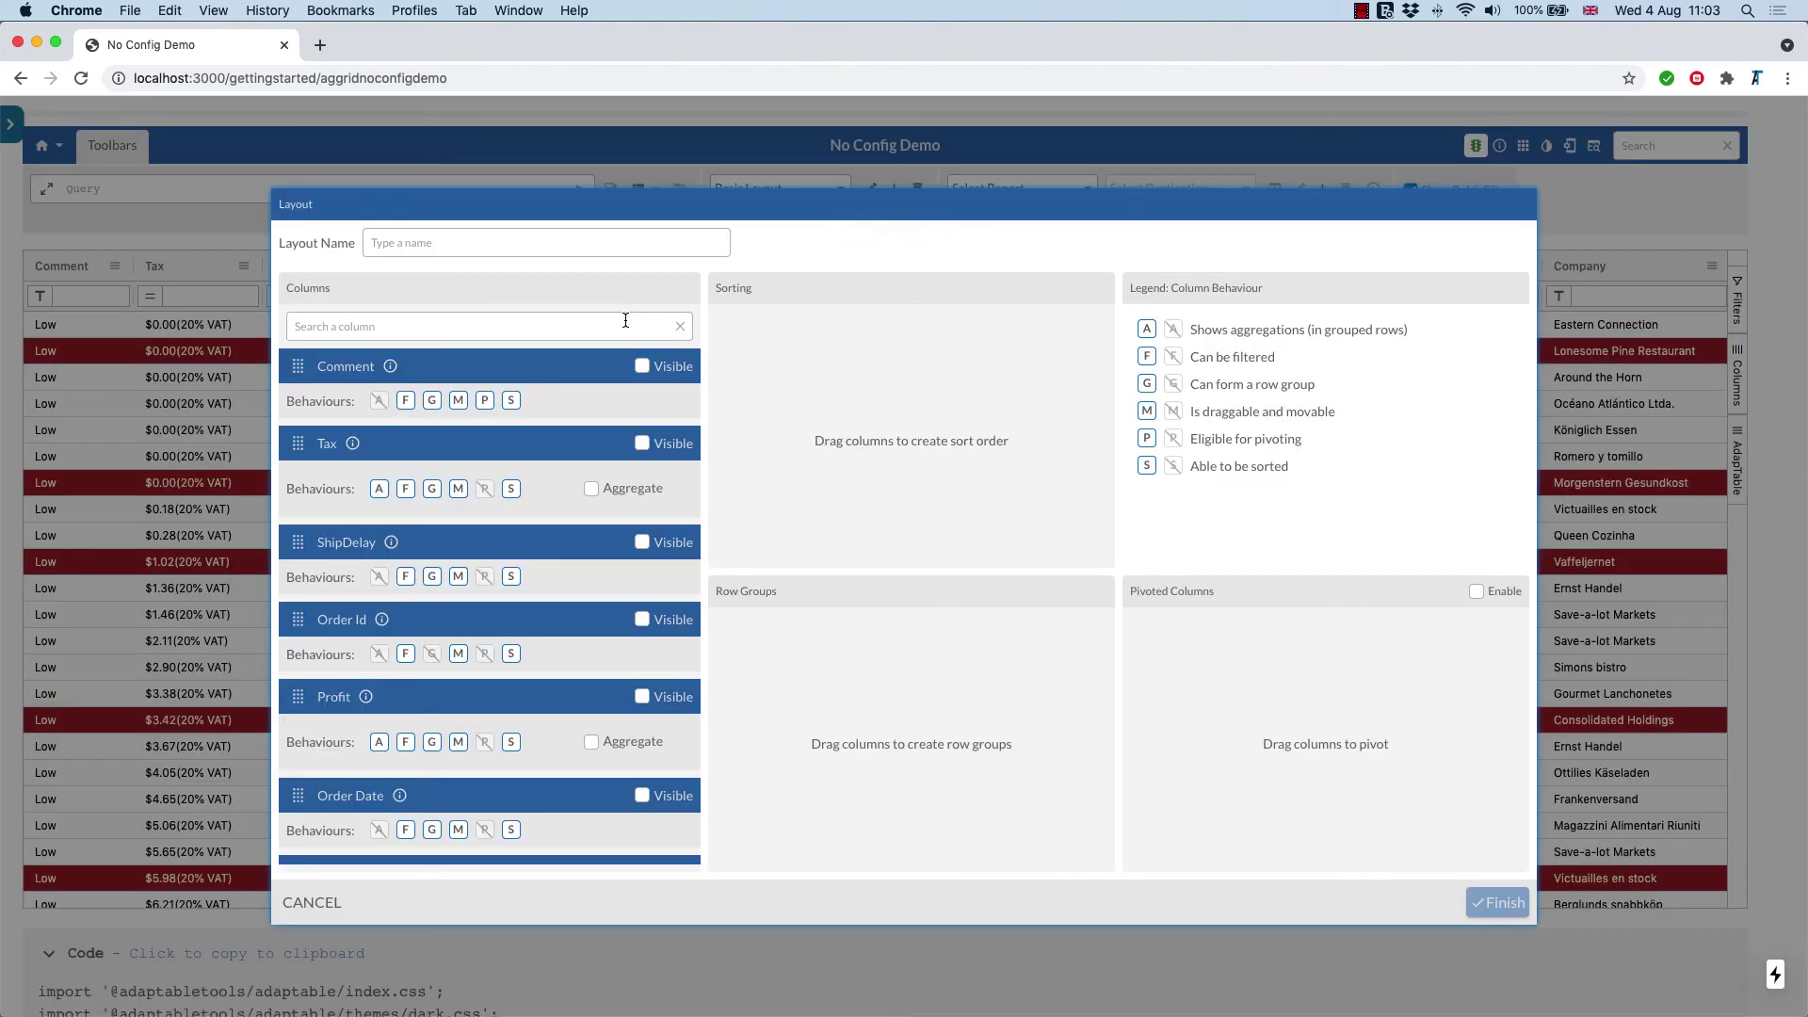
Step: Name the new layout Grouped Layout and show its Tax, Profit and Highest Cost columns, each with sum aggregation
left_click(478, 243)
type("Grouped Layout")
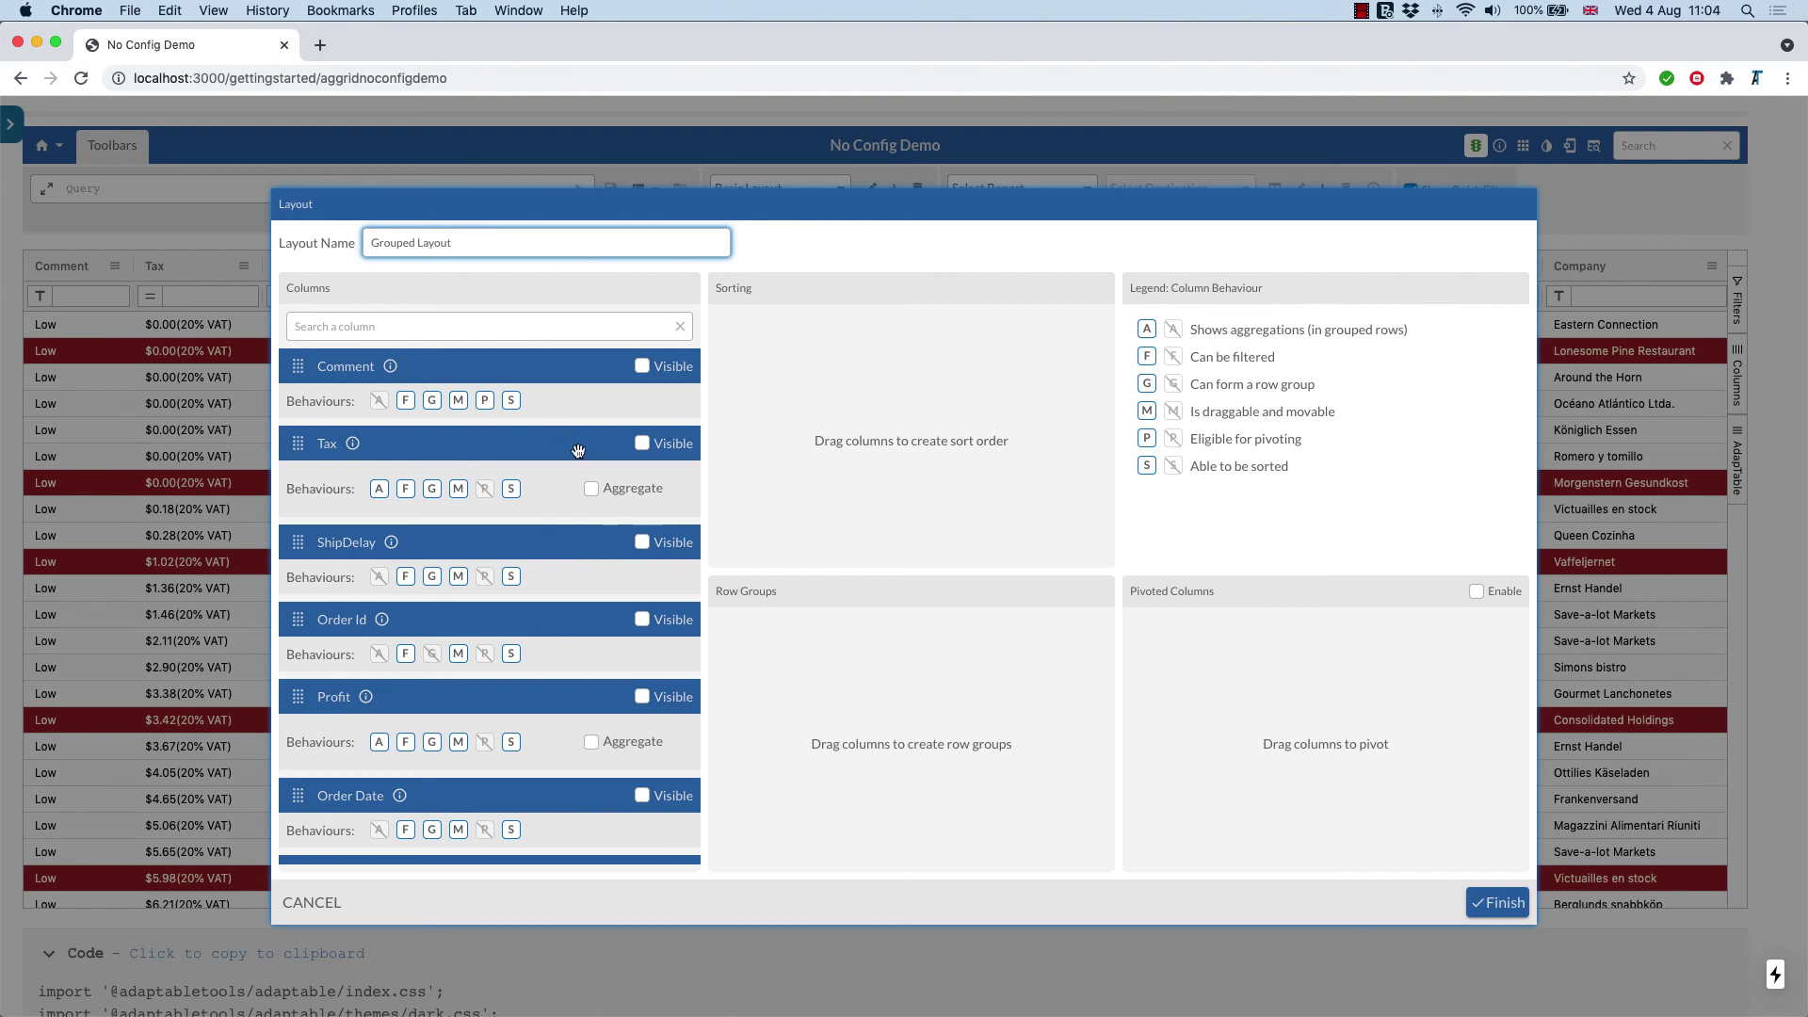
left_click(643, 443)
left_click(592, 491)
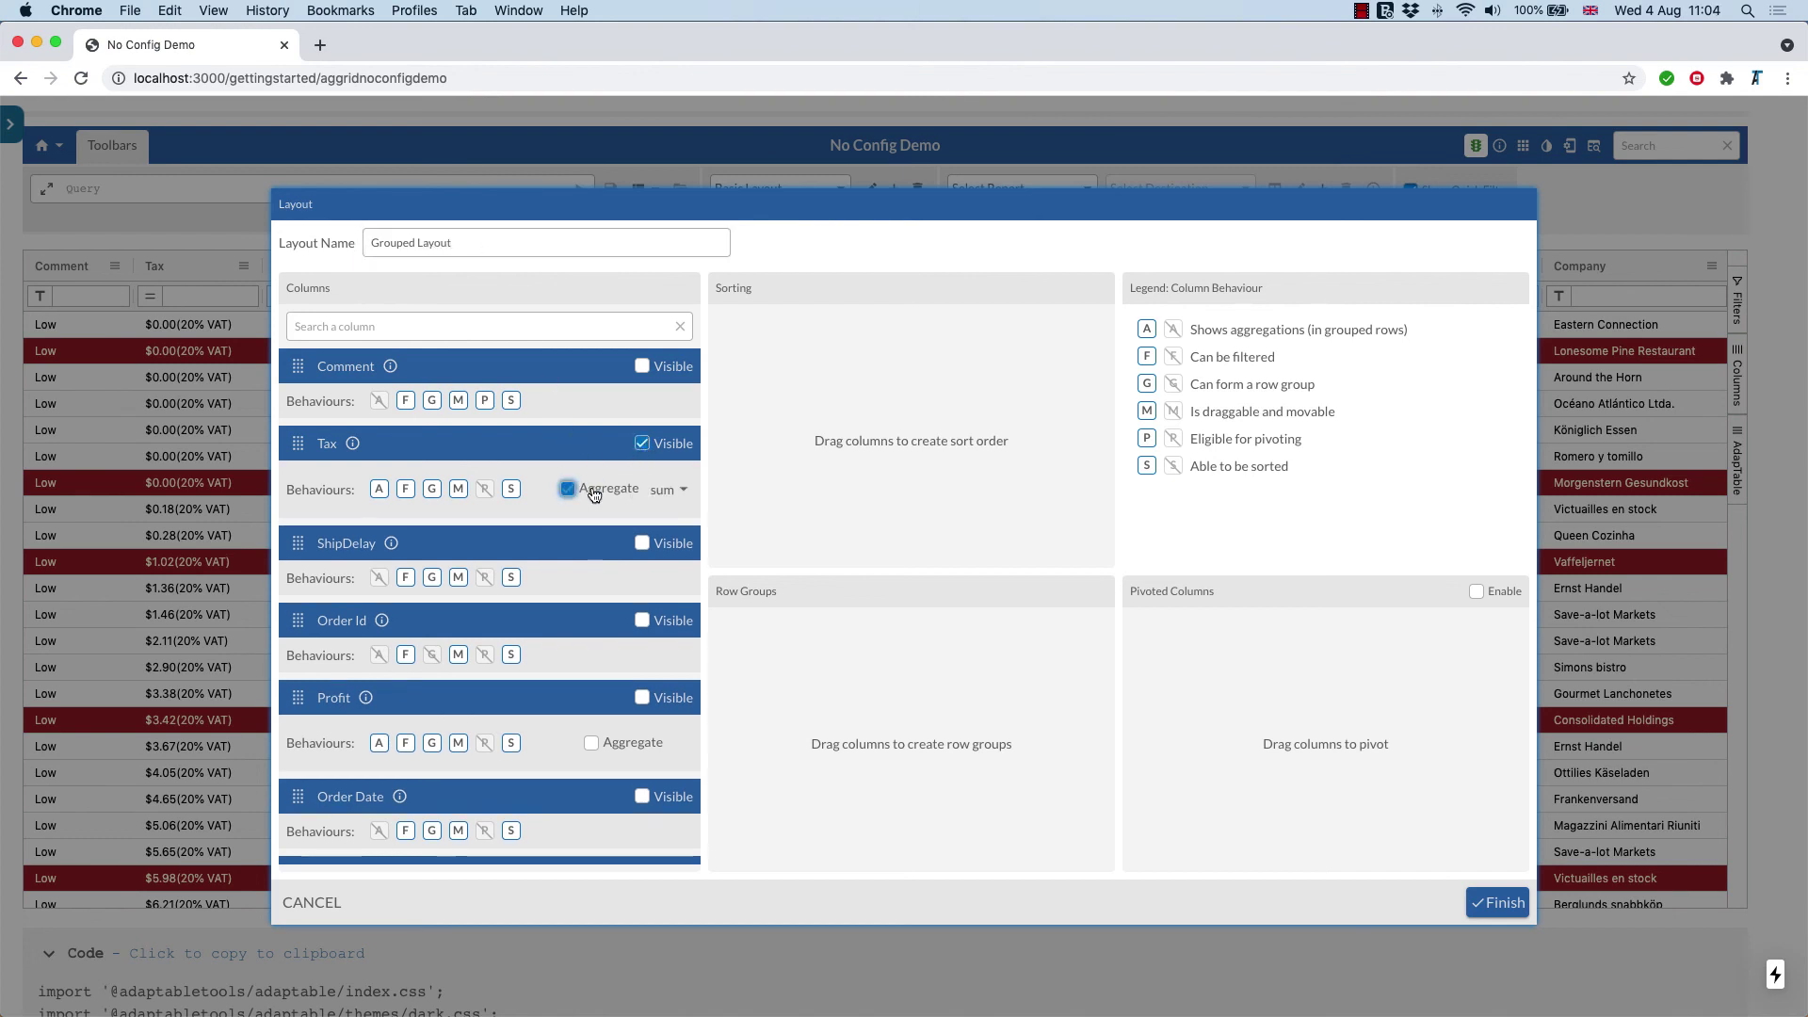
left_click(644, 705)
left_click(591, 743)
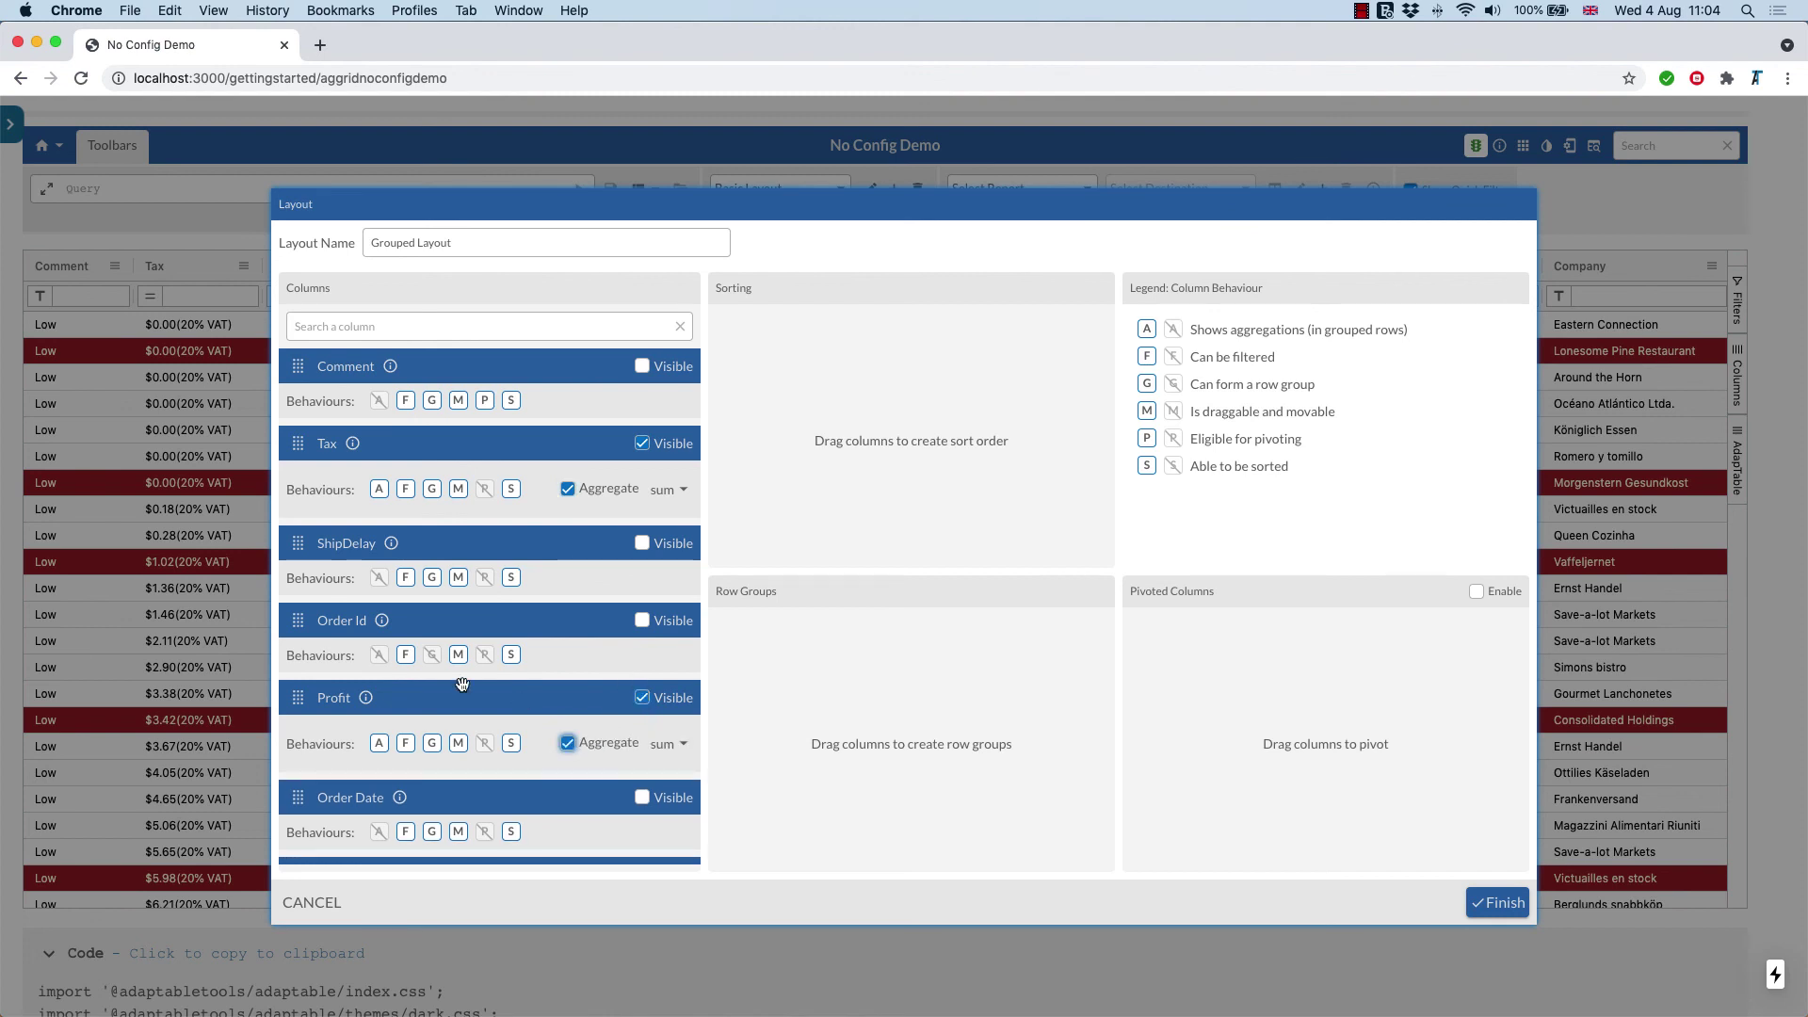
scroll(462, 682, "down", 3)
left_click(642, 634)
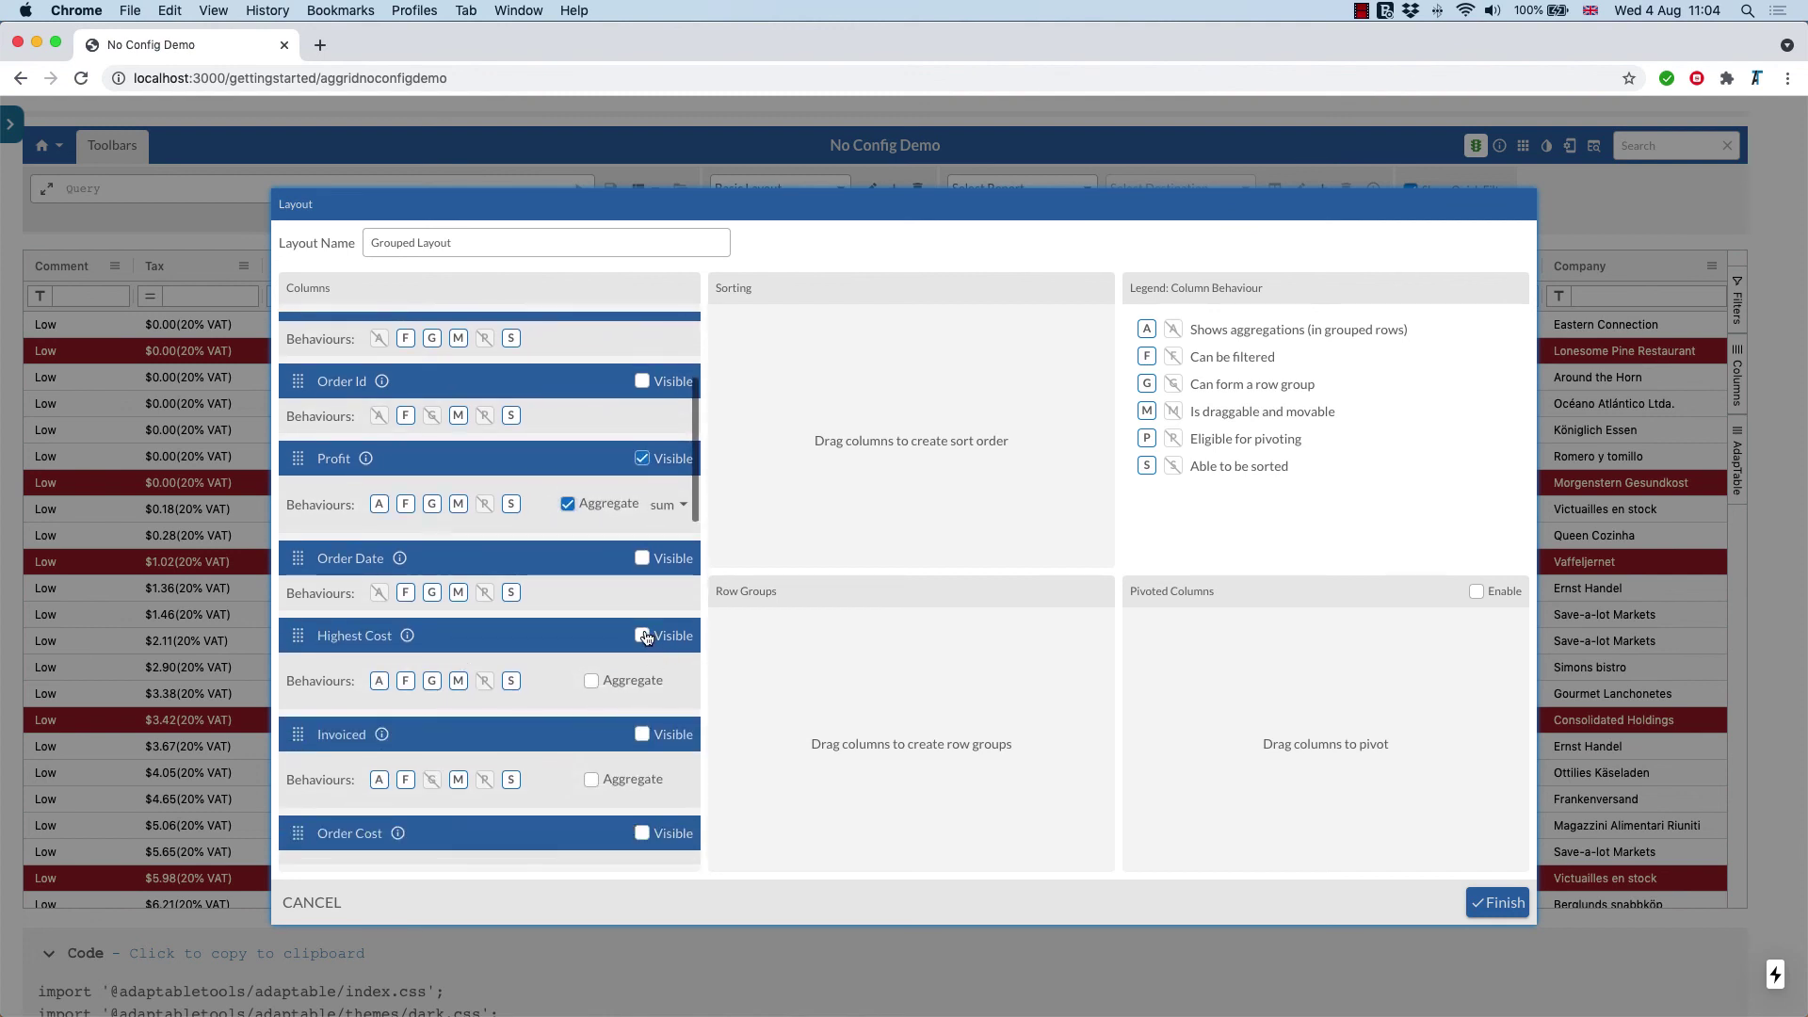
left_click(592, 681)
Step: Show the Package Cost and Avg Item Cost columns as well, group the rows by Comment and finish the layout
scroll(646, 633, "down", 5)
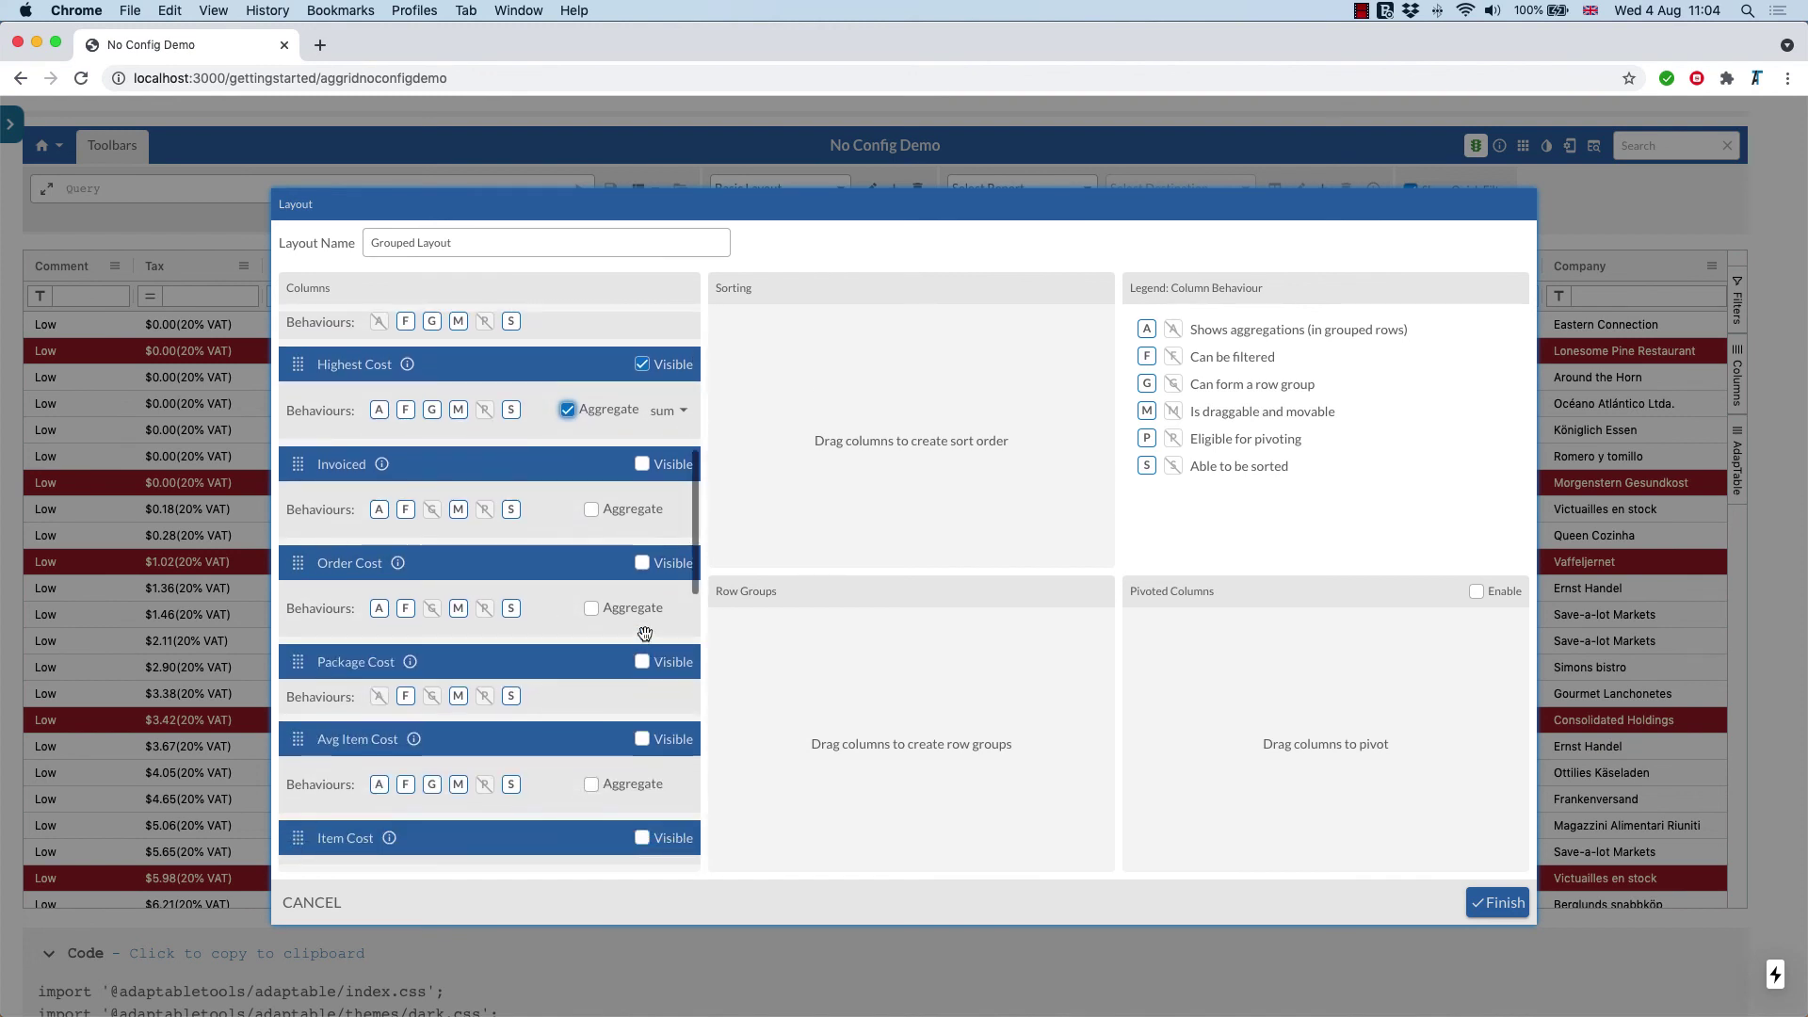
left_click(645, 666)
scroll(492, 720, "up", 10)
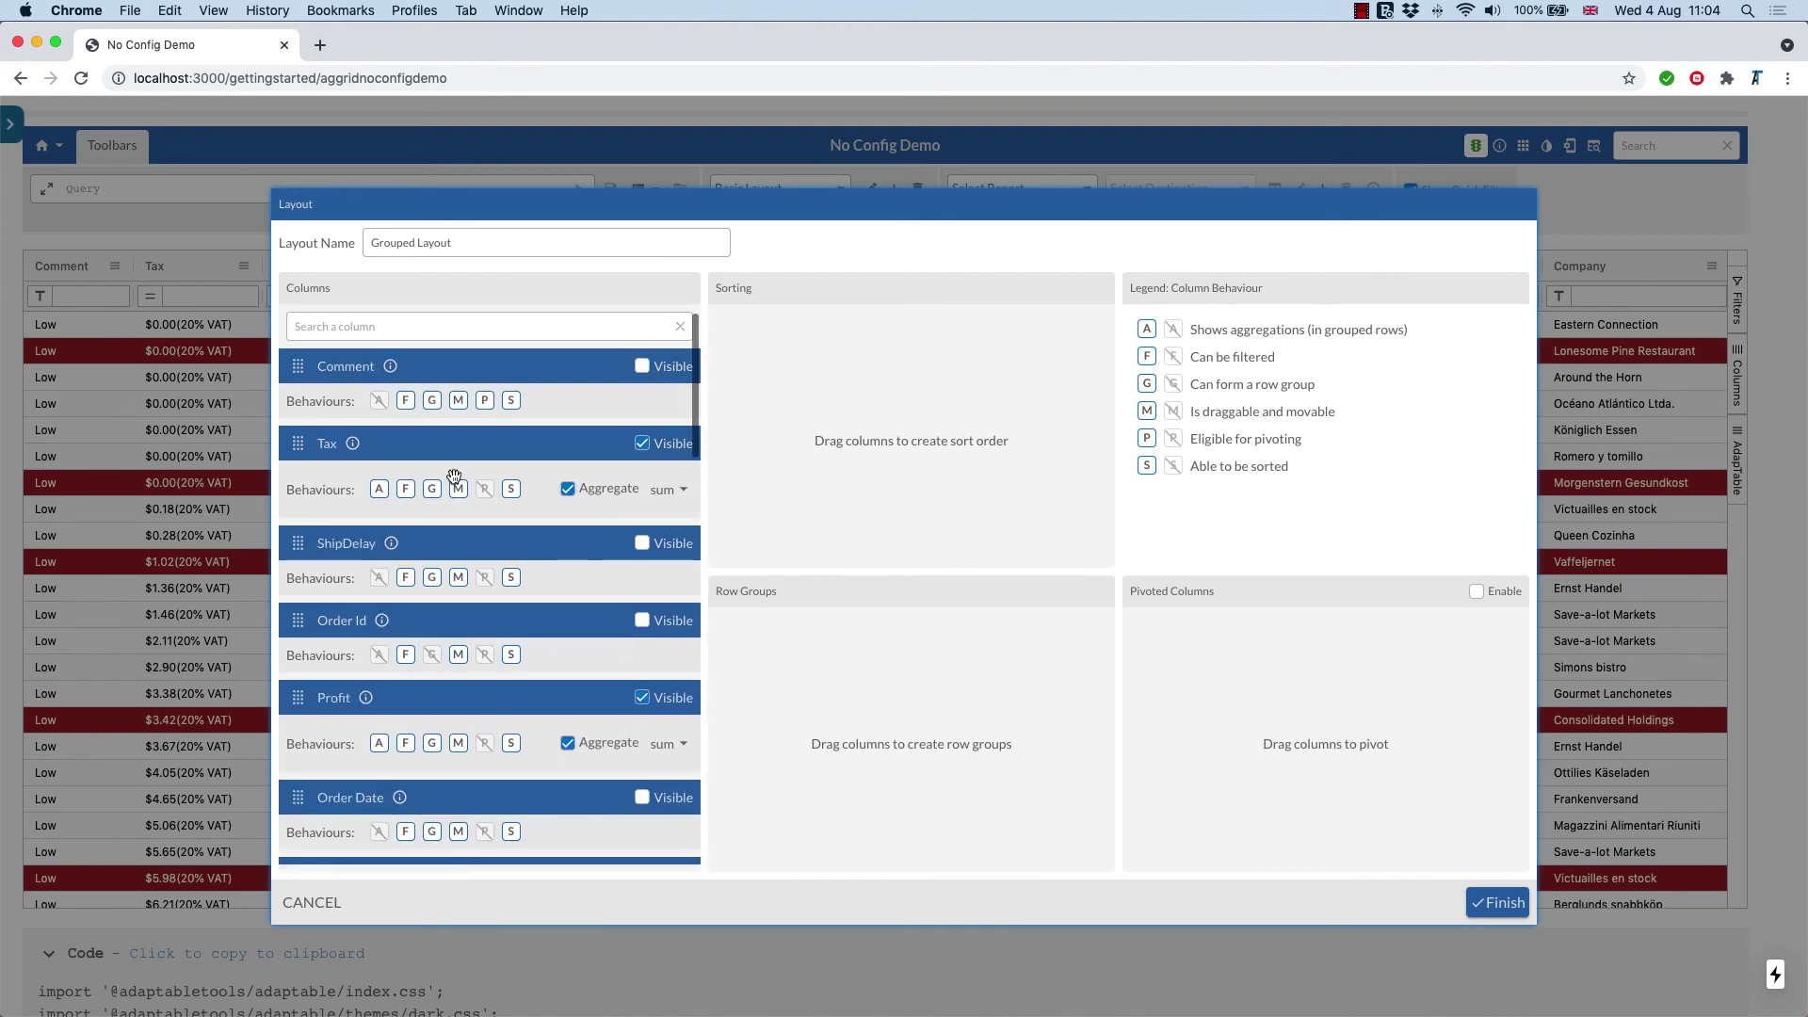
left_click_drag(316, 366, 812, 694)
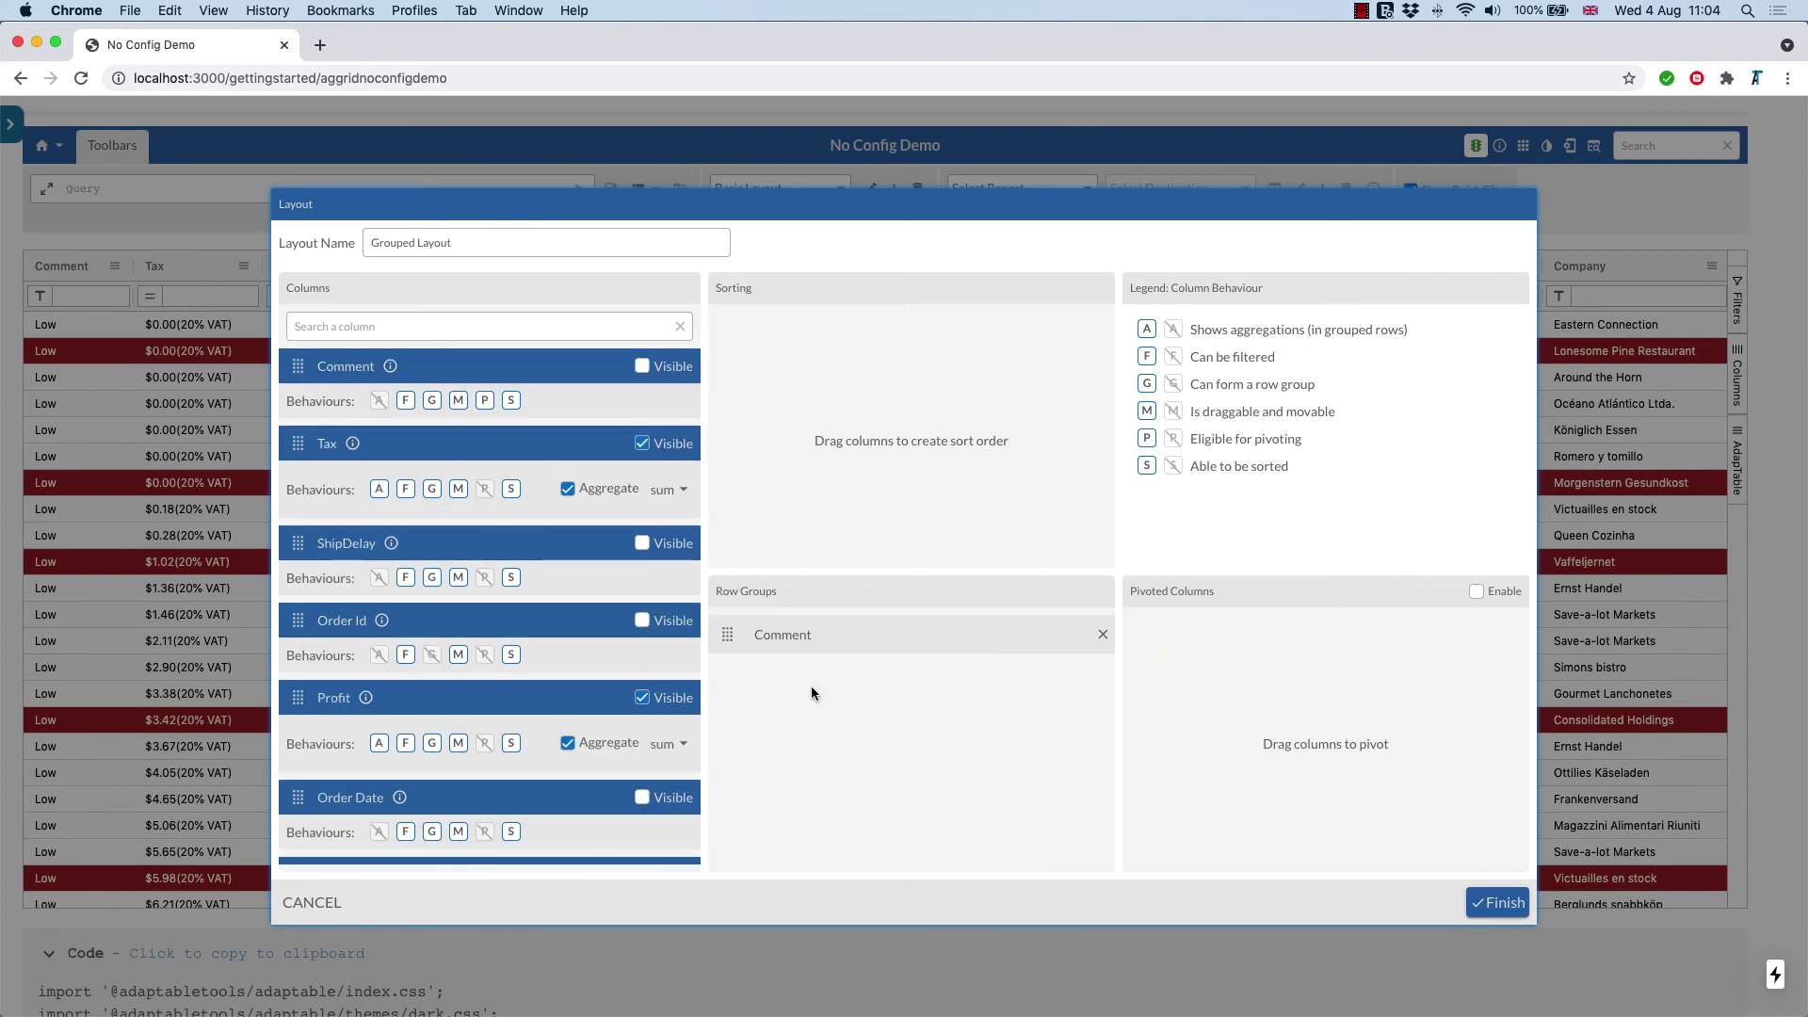
left_click(1502, 903)
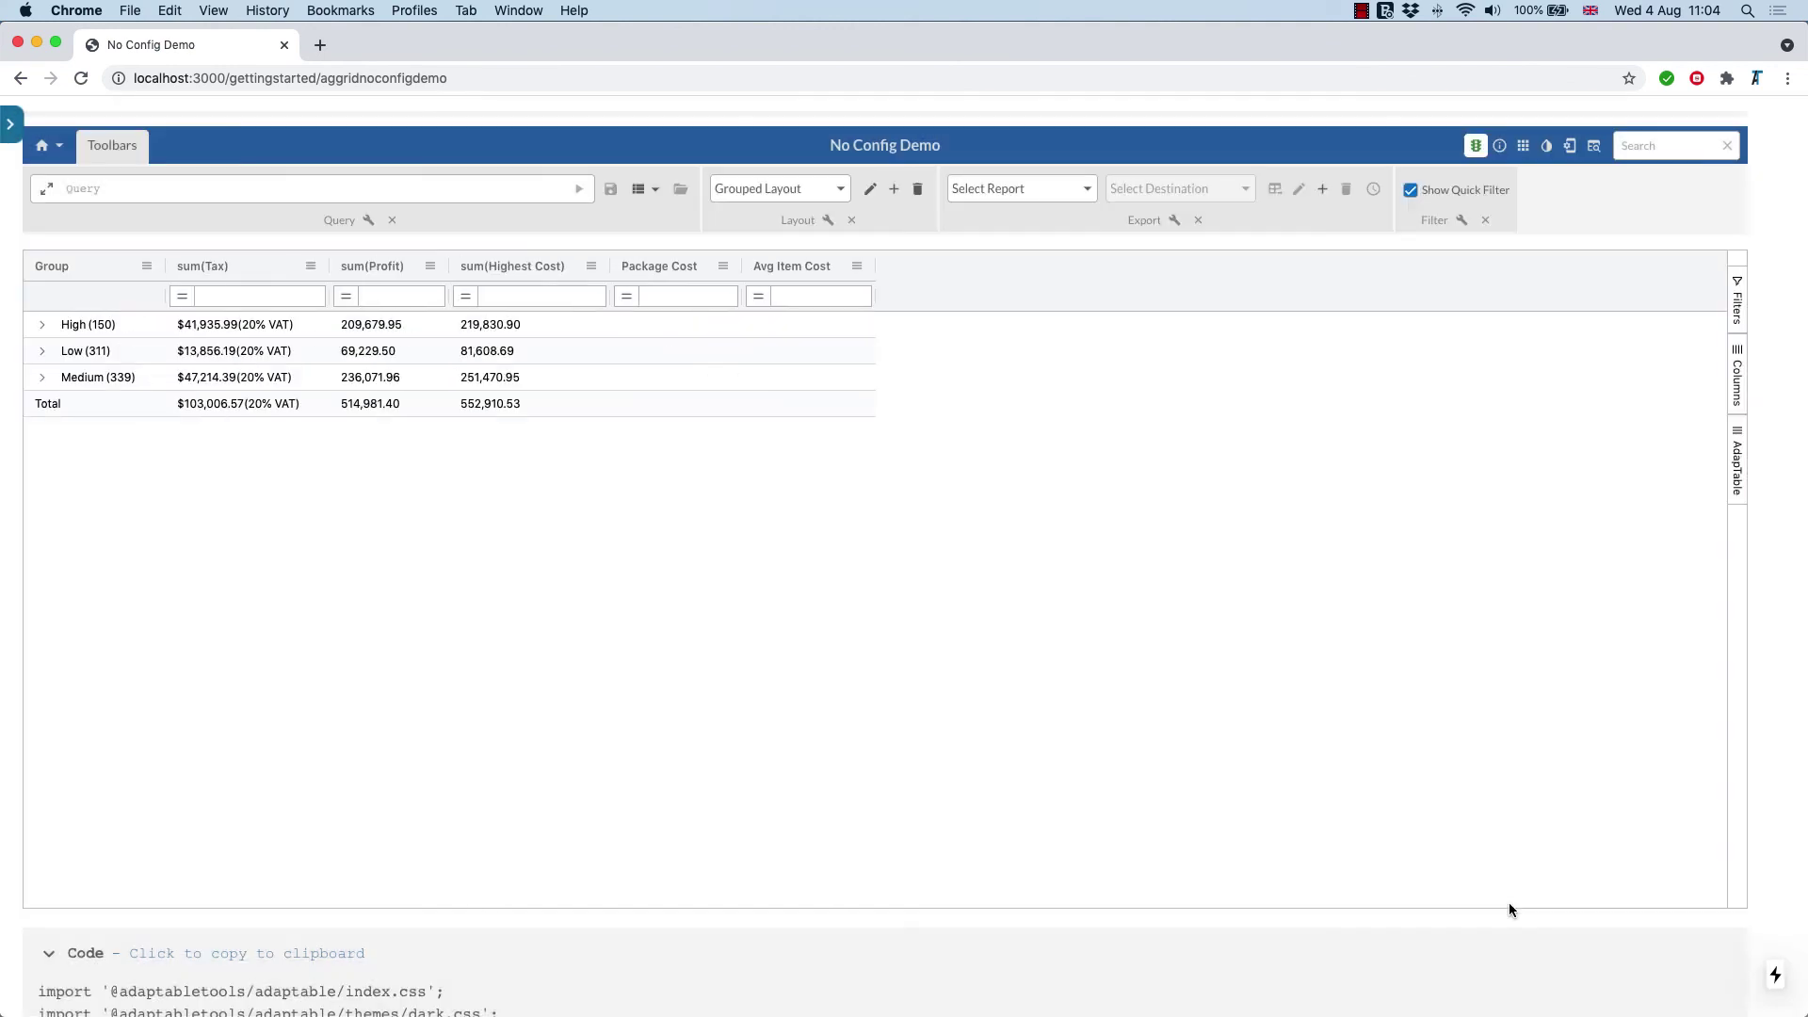
Step: Expand the High group to examine its individual rows and collapse it again
left_click(42, 328)
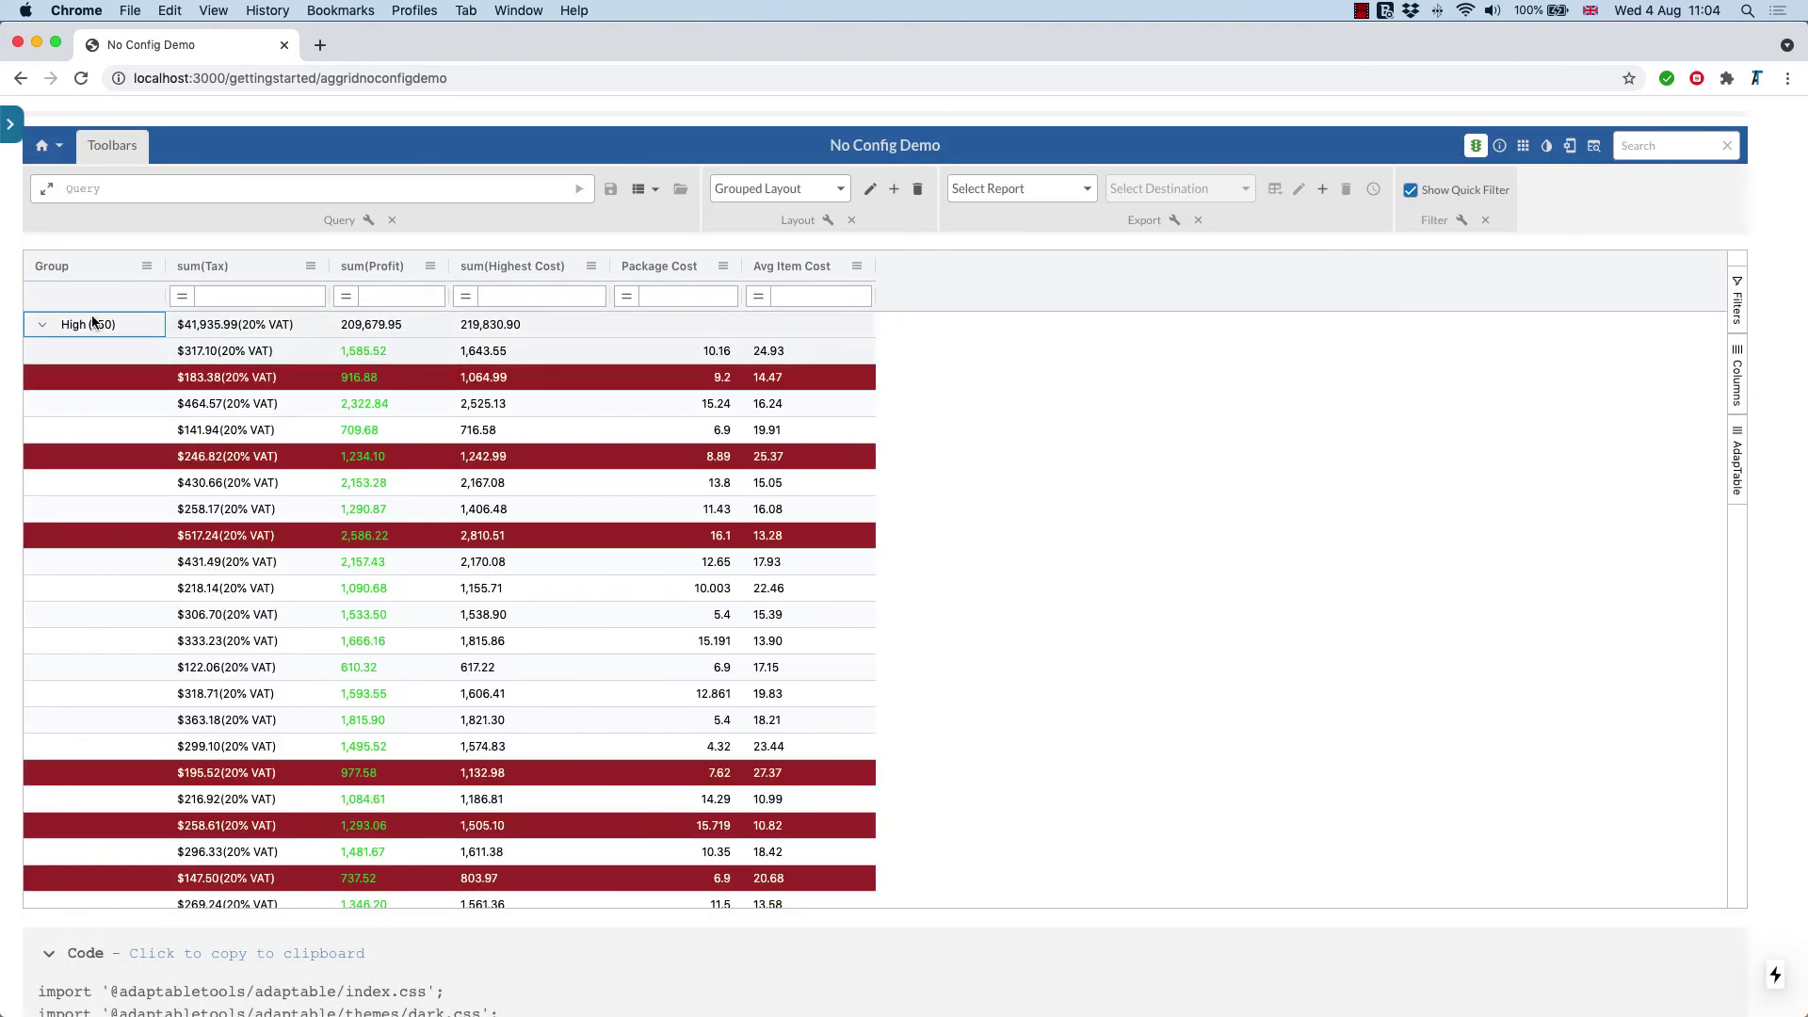
left_click(43, 325)
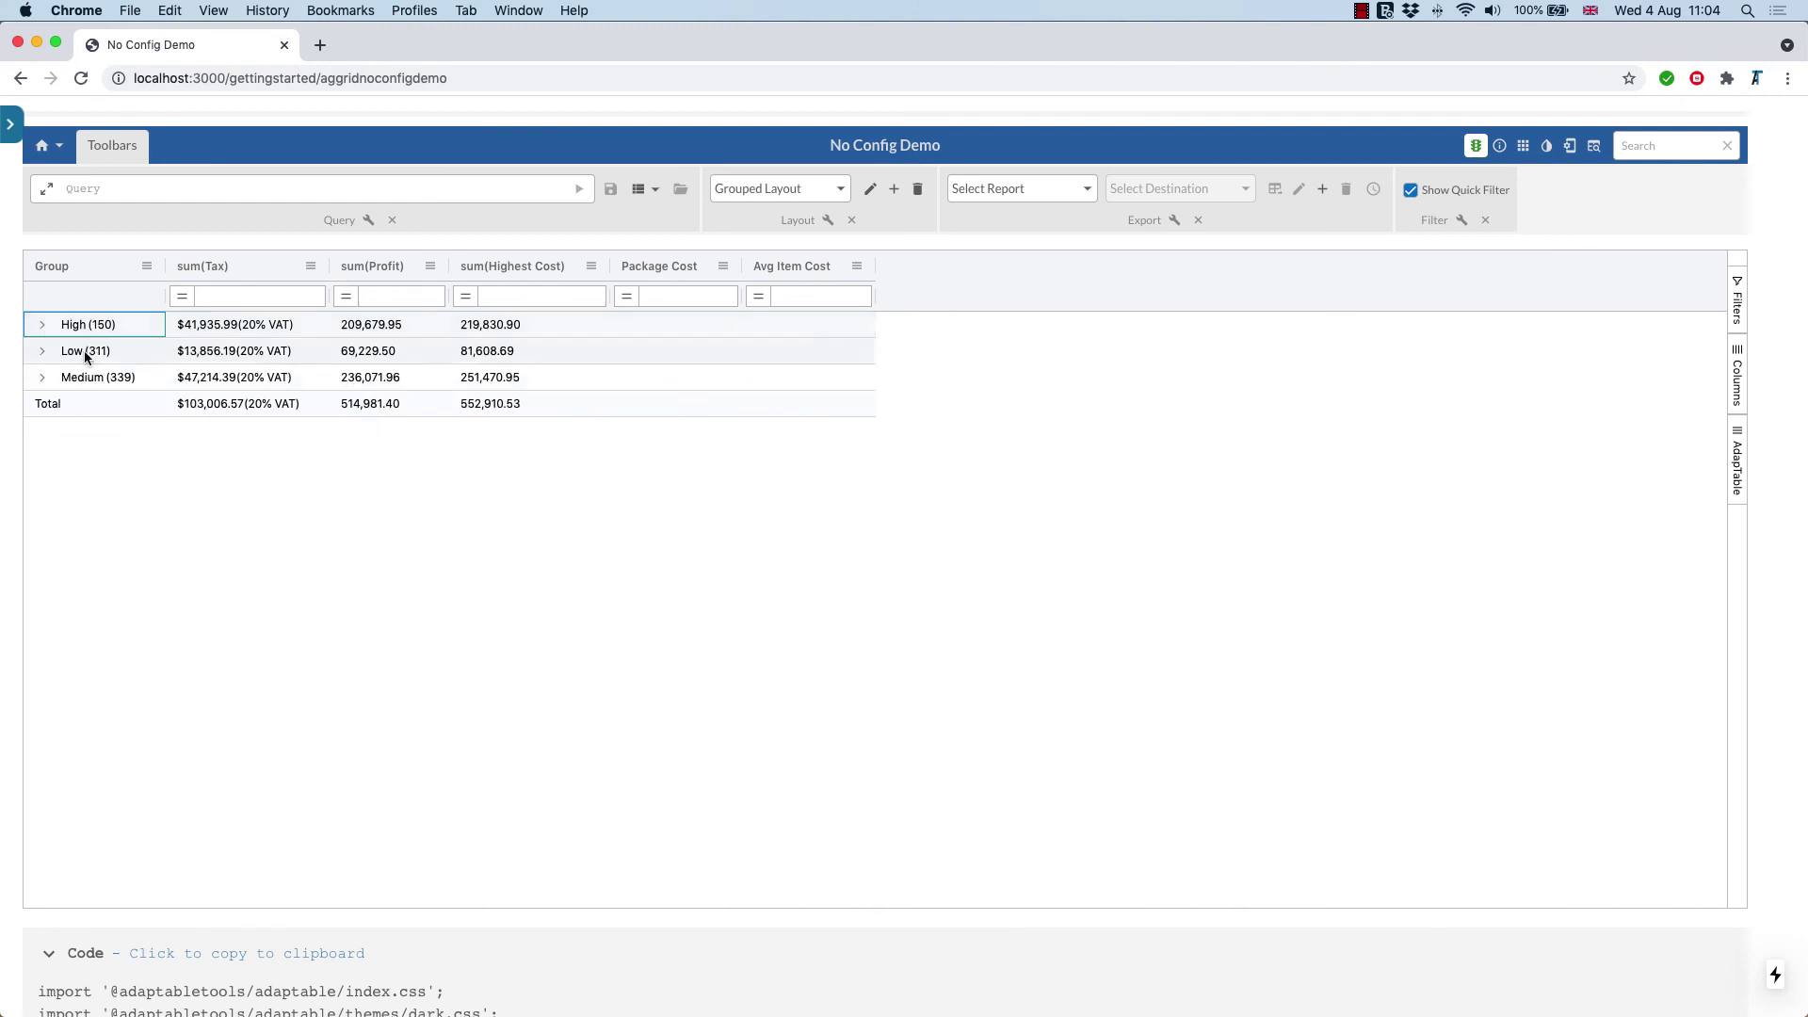
left_click(39, 328)
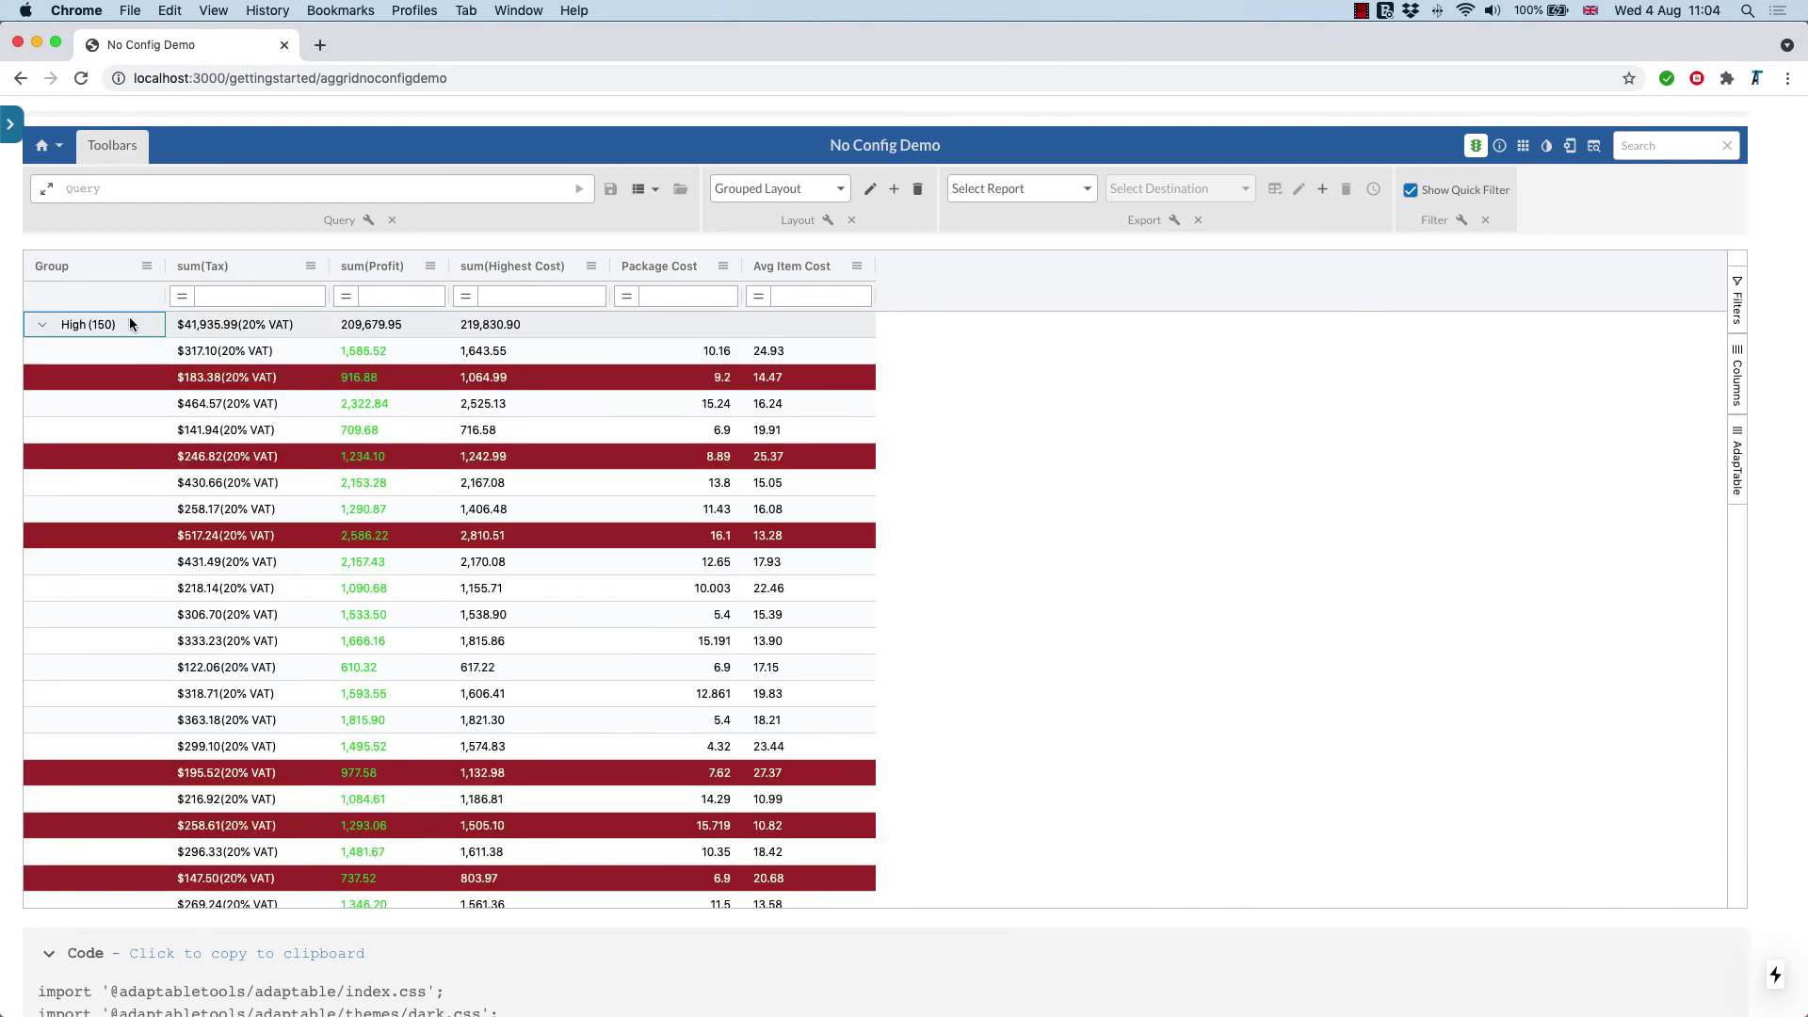
left_click(41, 325)
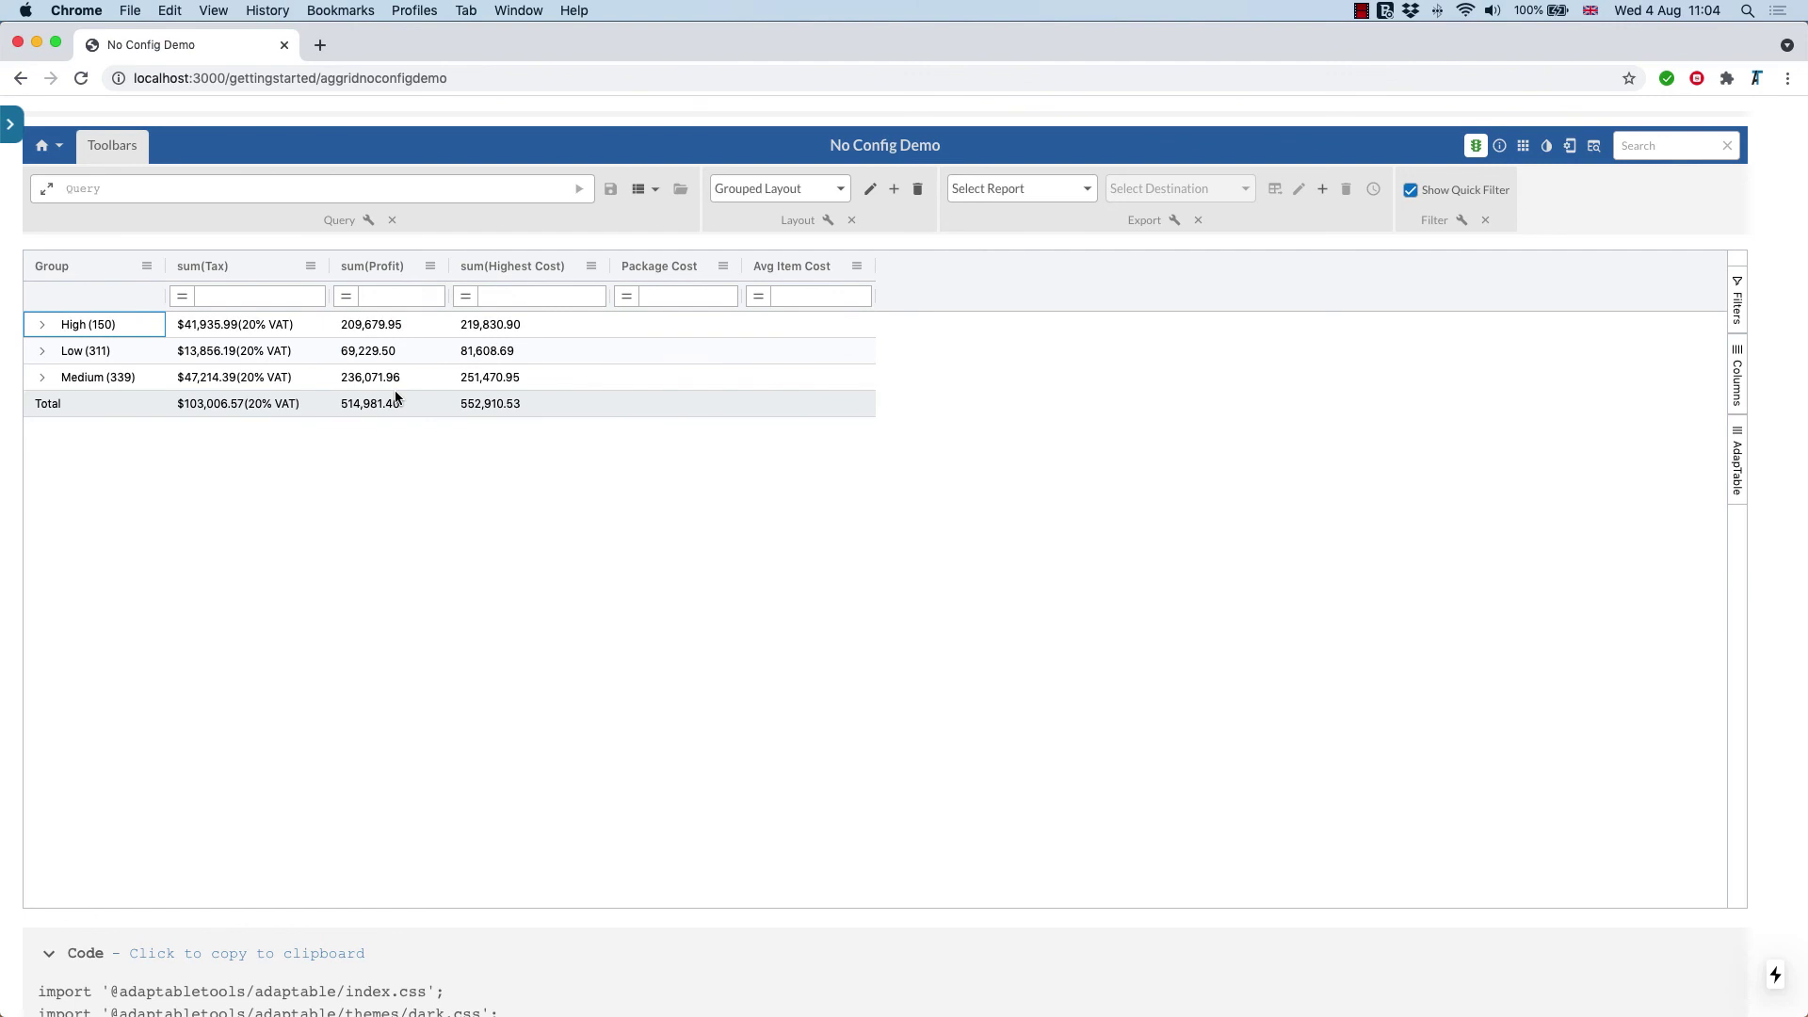
Step: Switch the grid from the grouped layout to Basic Layout
left_click(805, 189)
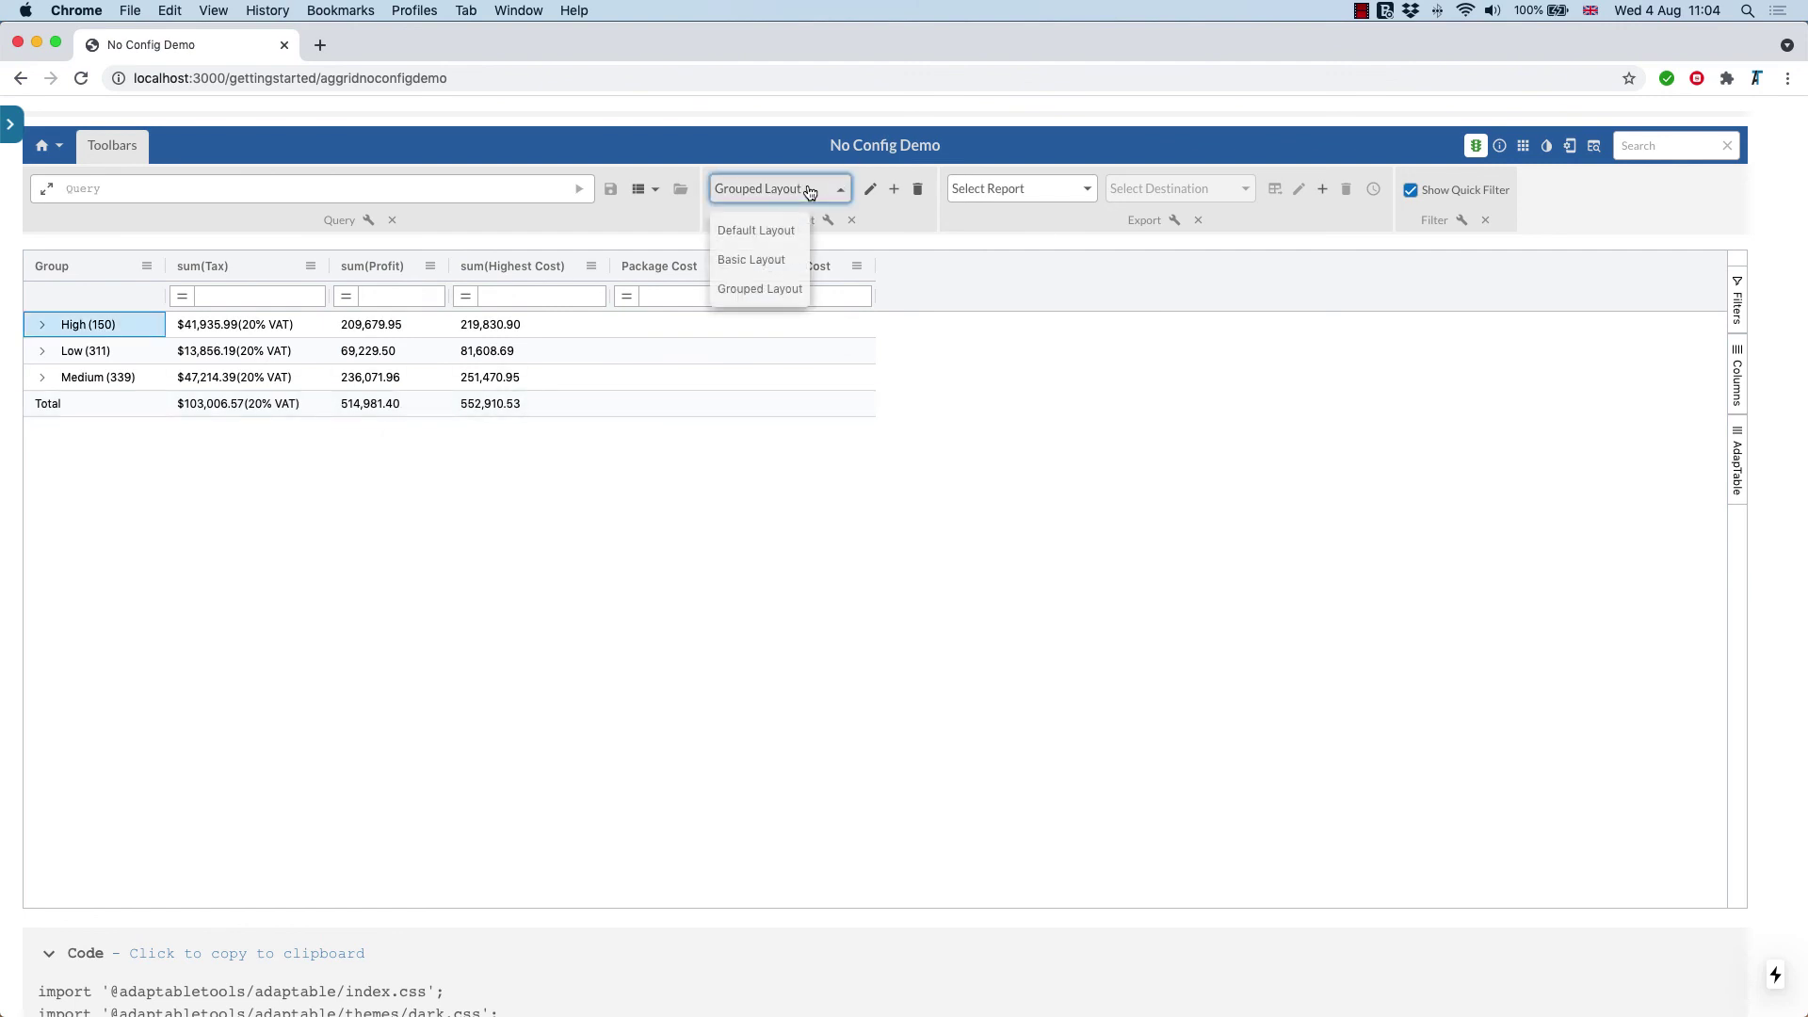
key("Escape")
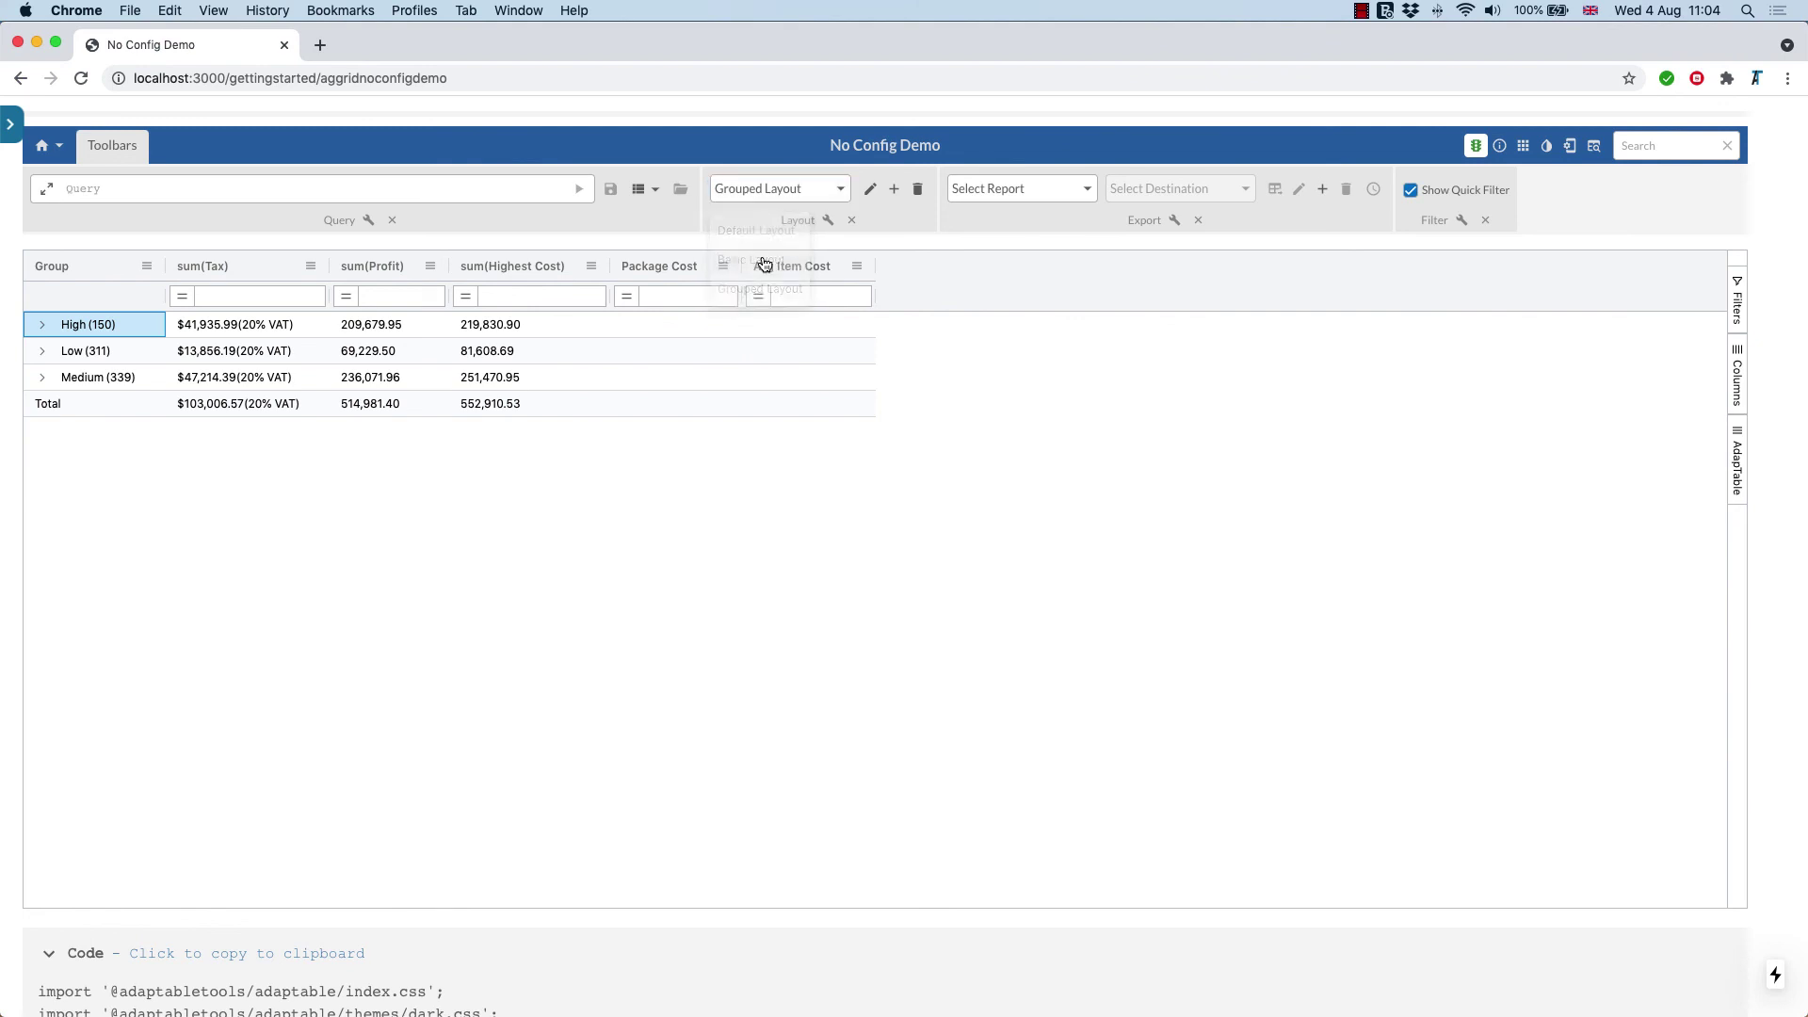
key("Up")
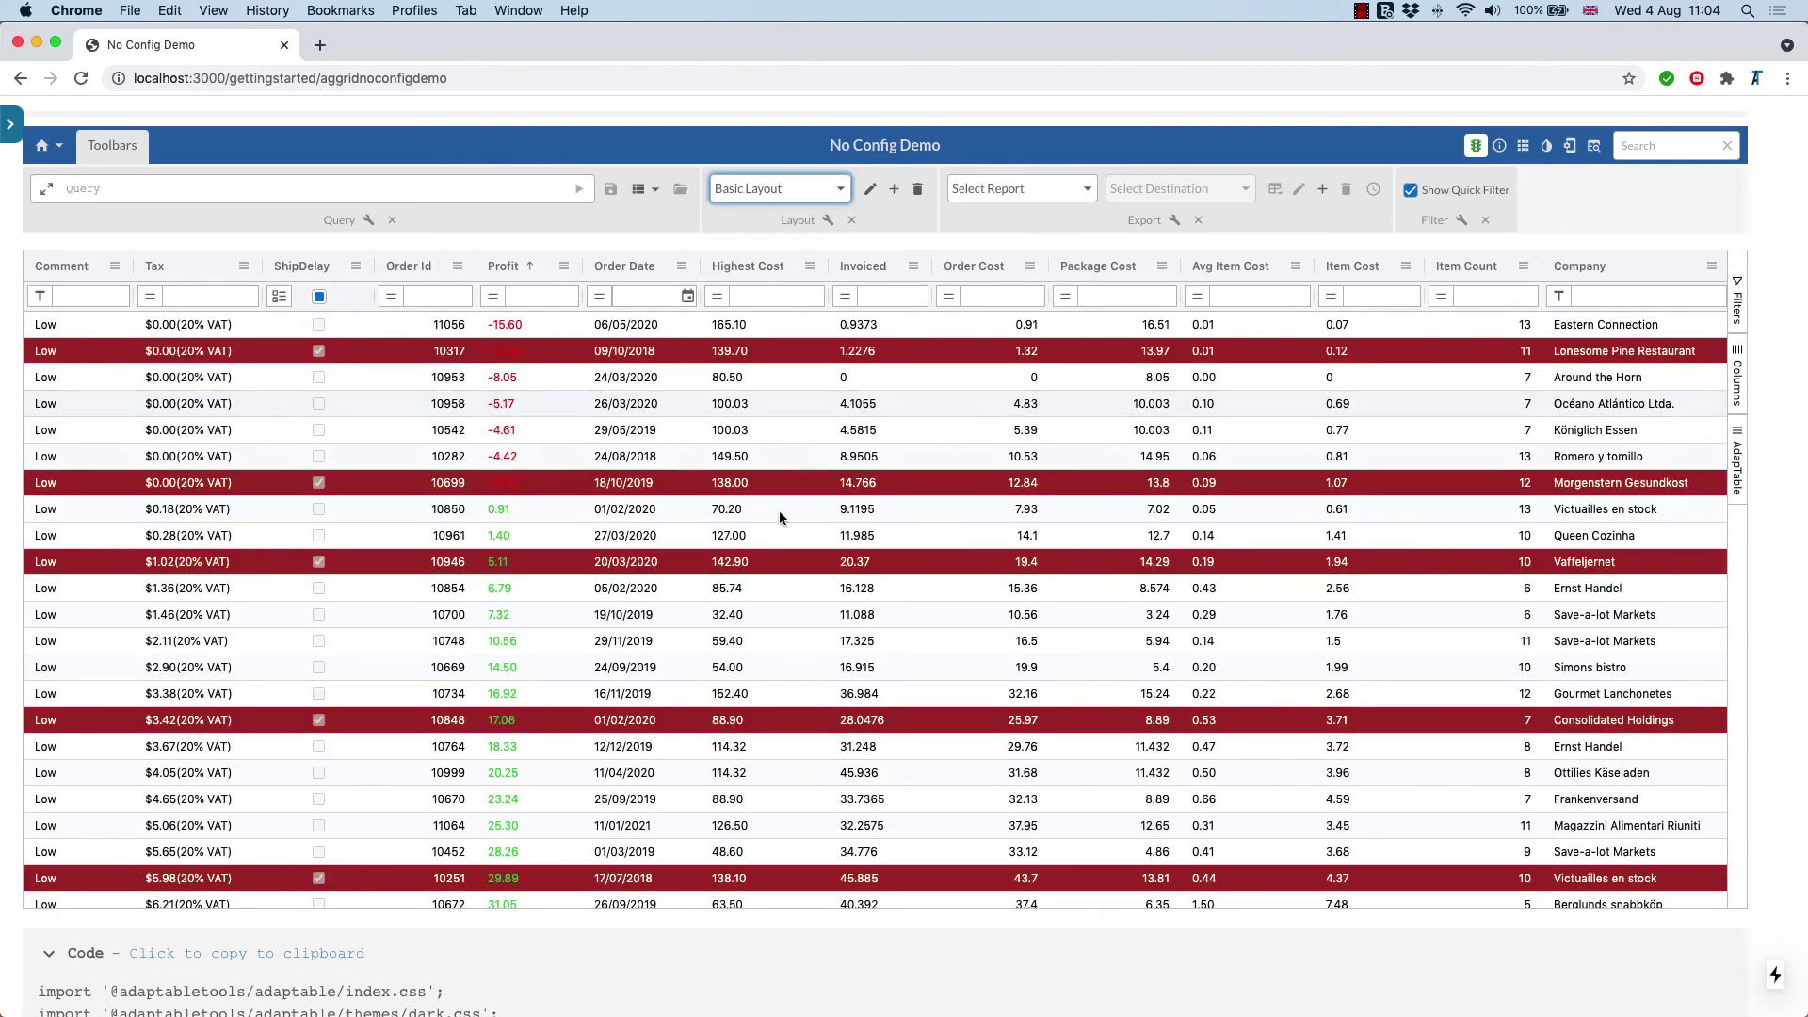